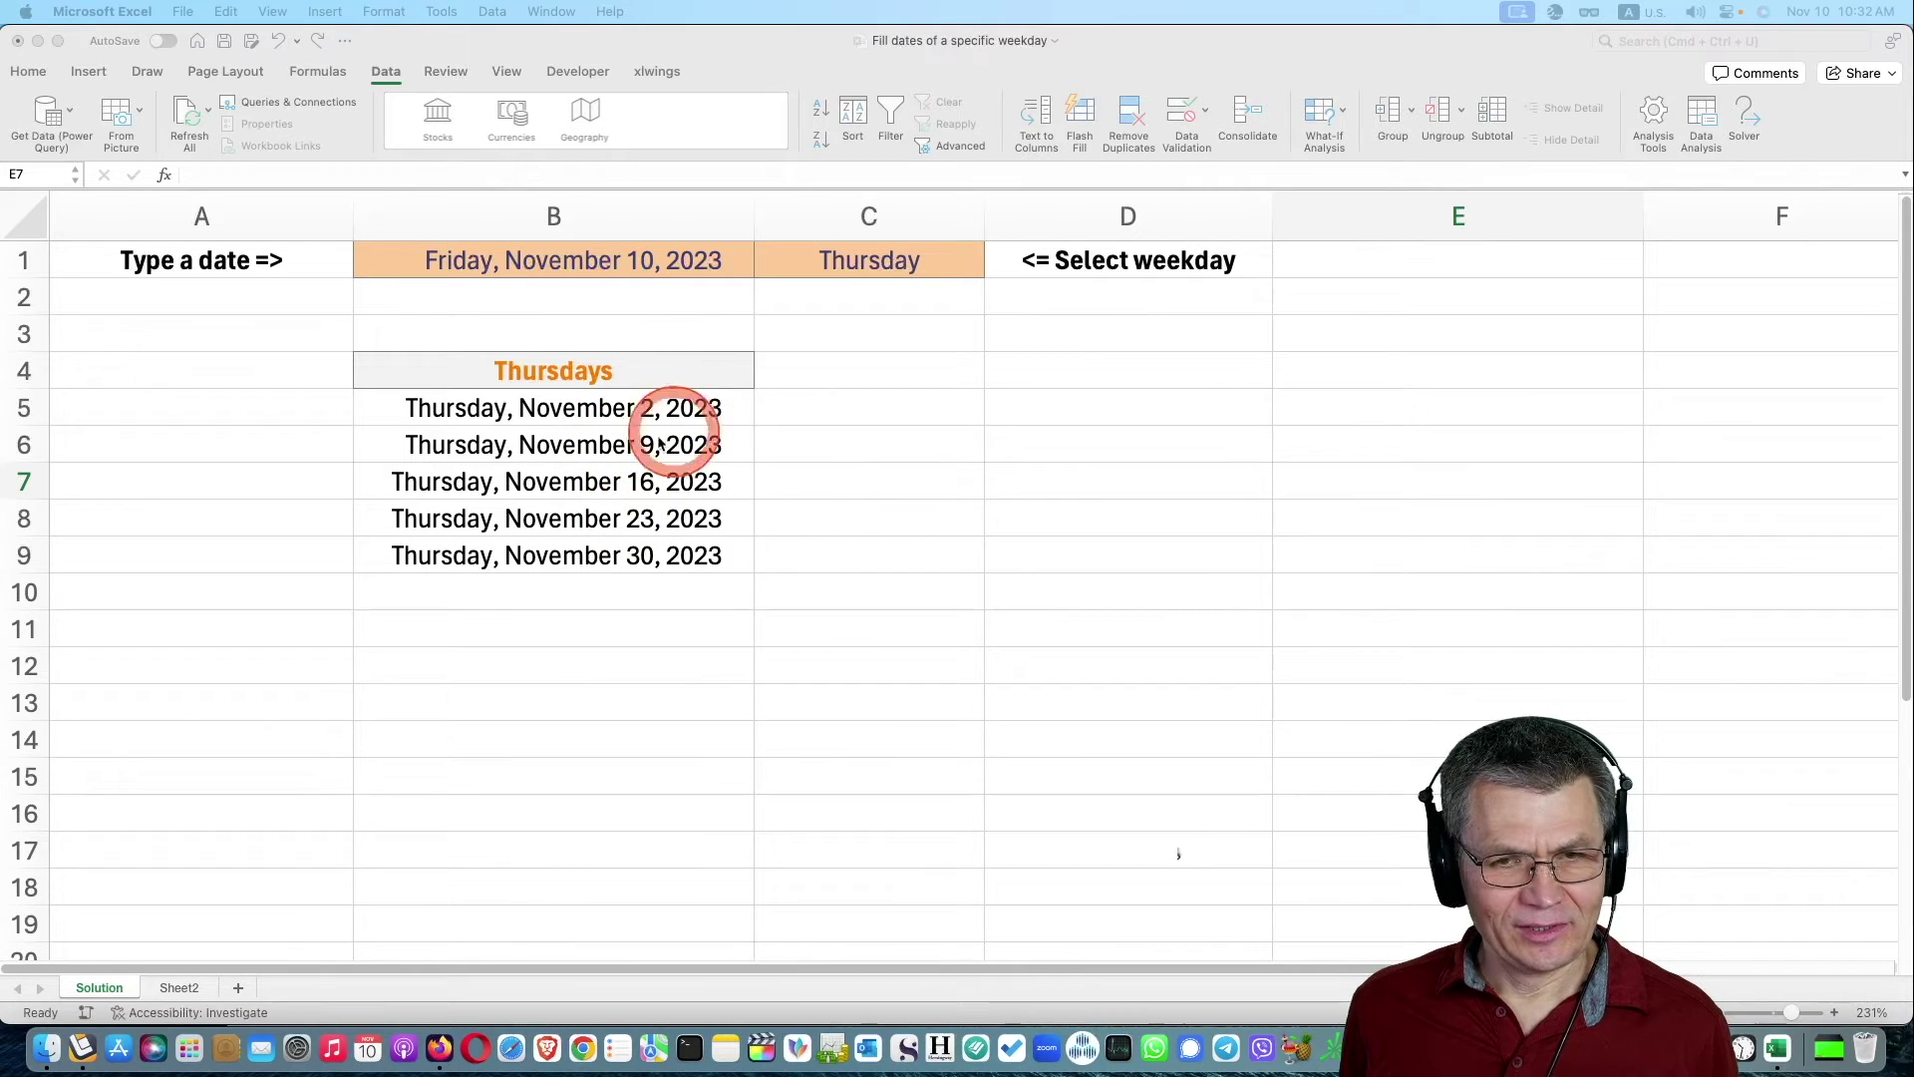
Re-confirm the existing date in B1 on the Solution sheet without changing it.
{"action": "left_click", "coordinate": [664, 269]}
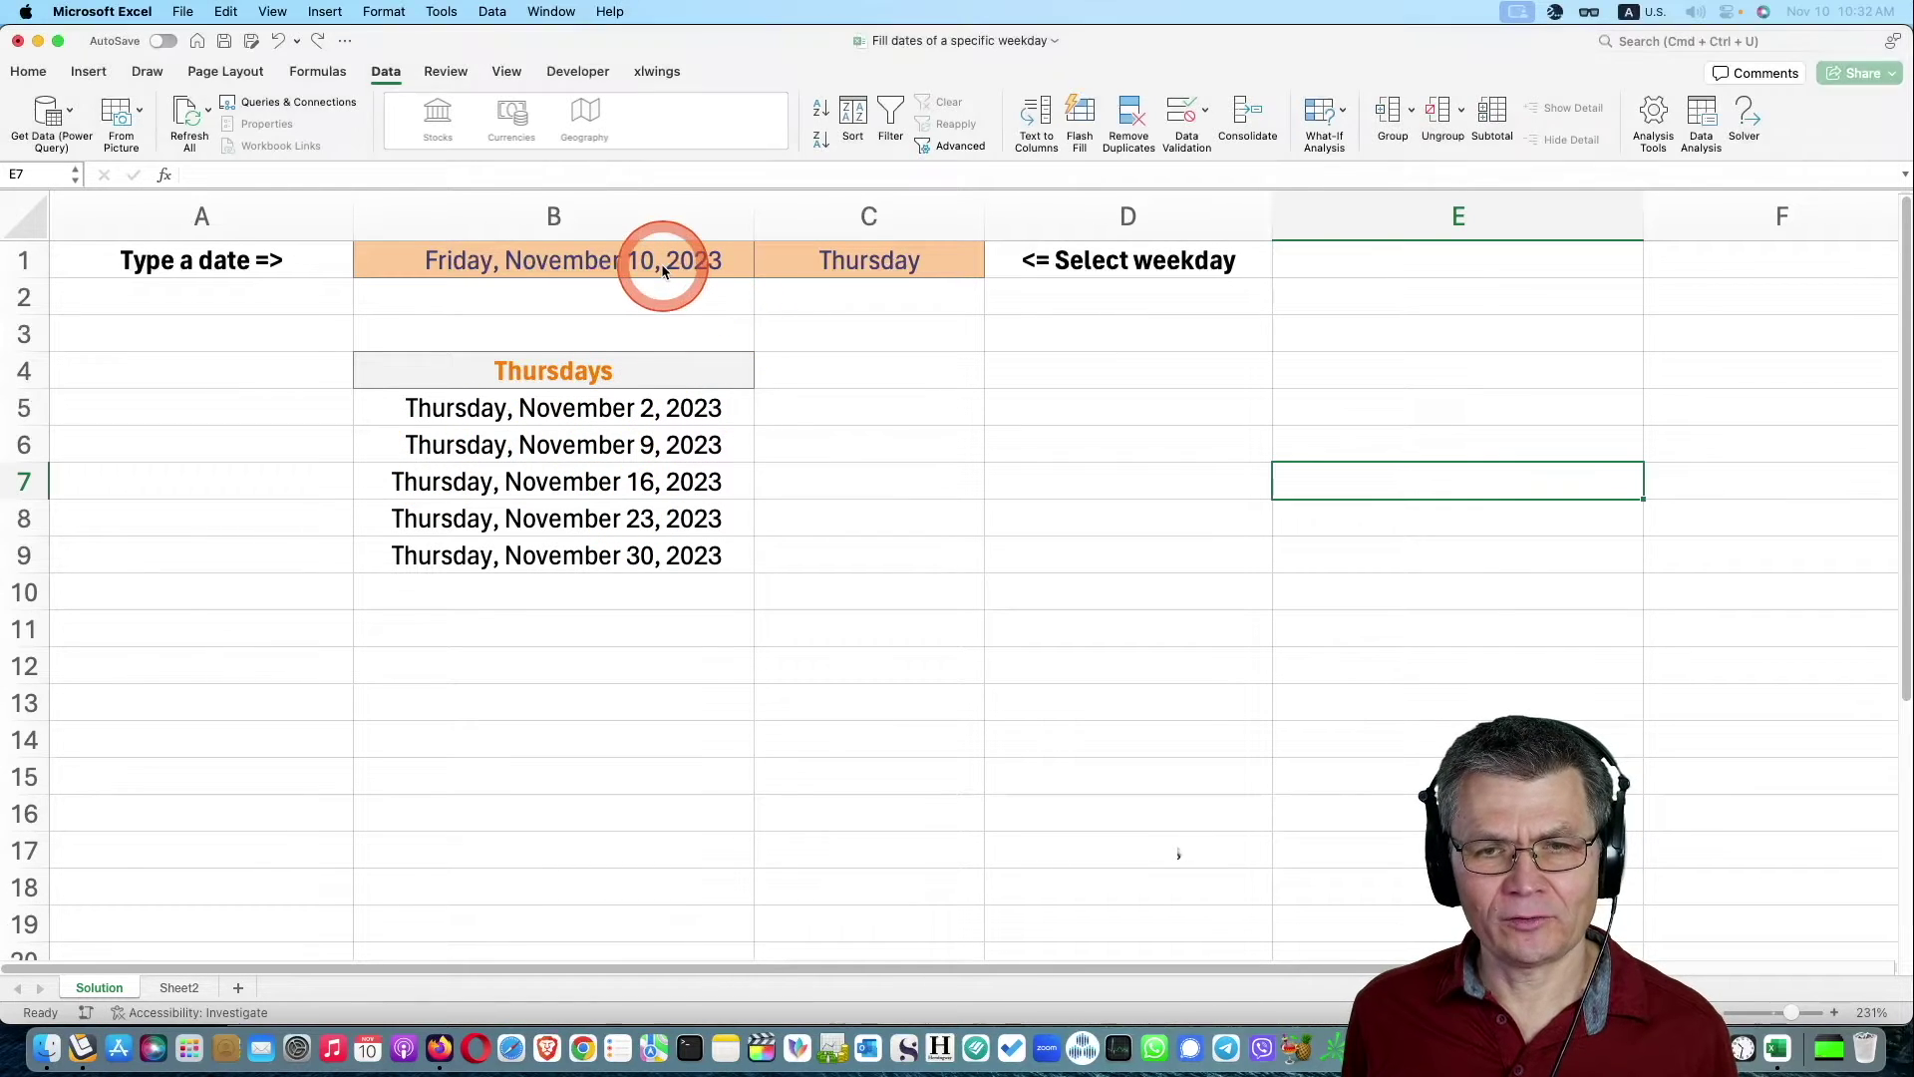
{"action": "left_click", "coordinate": [661, 263]}
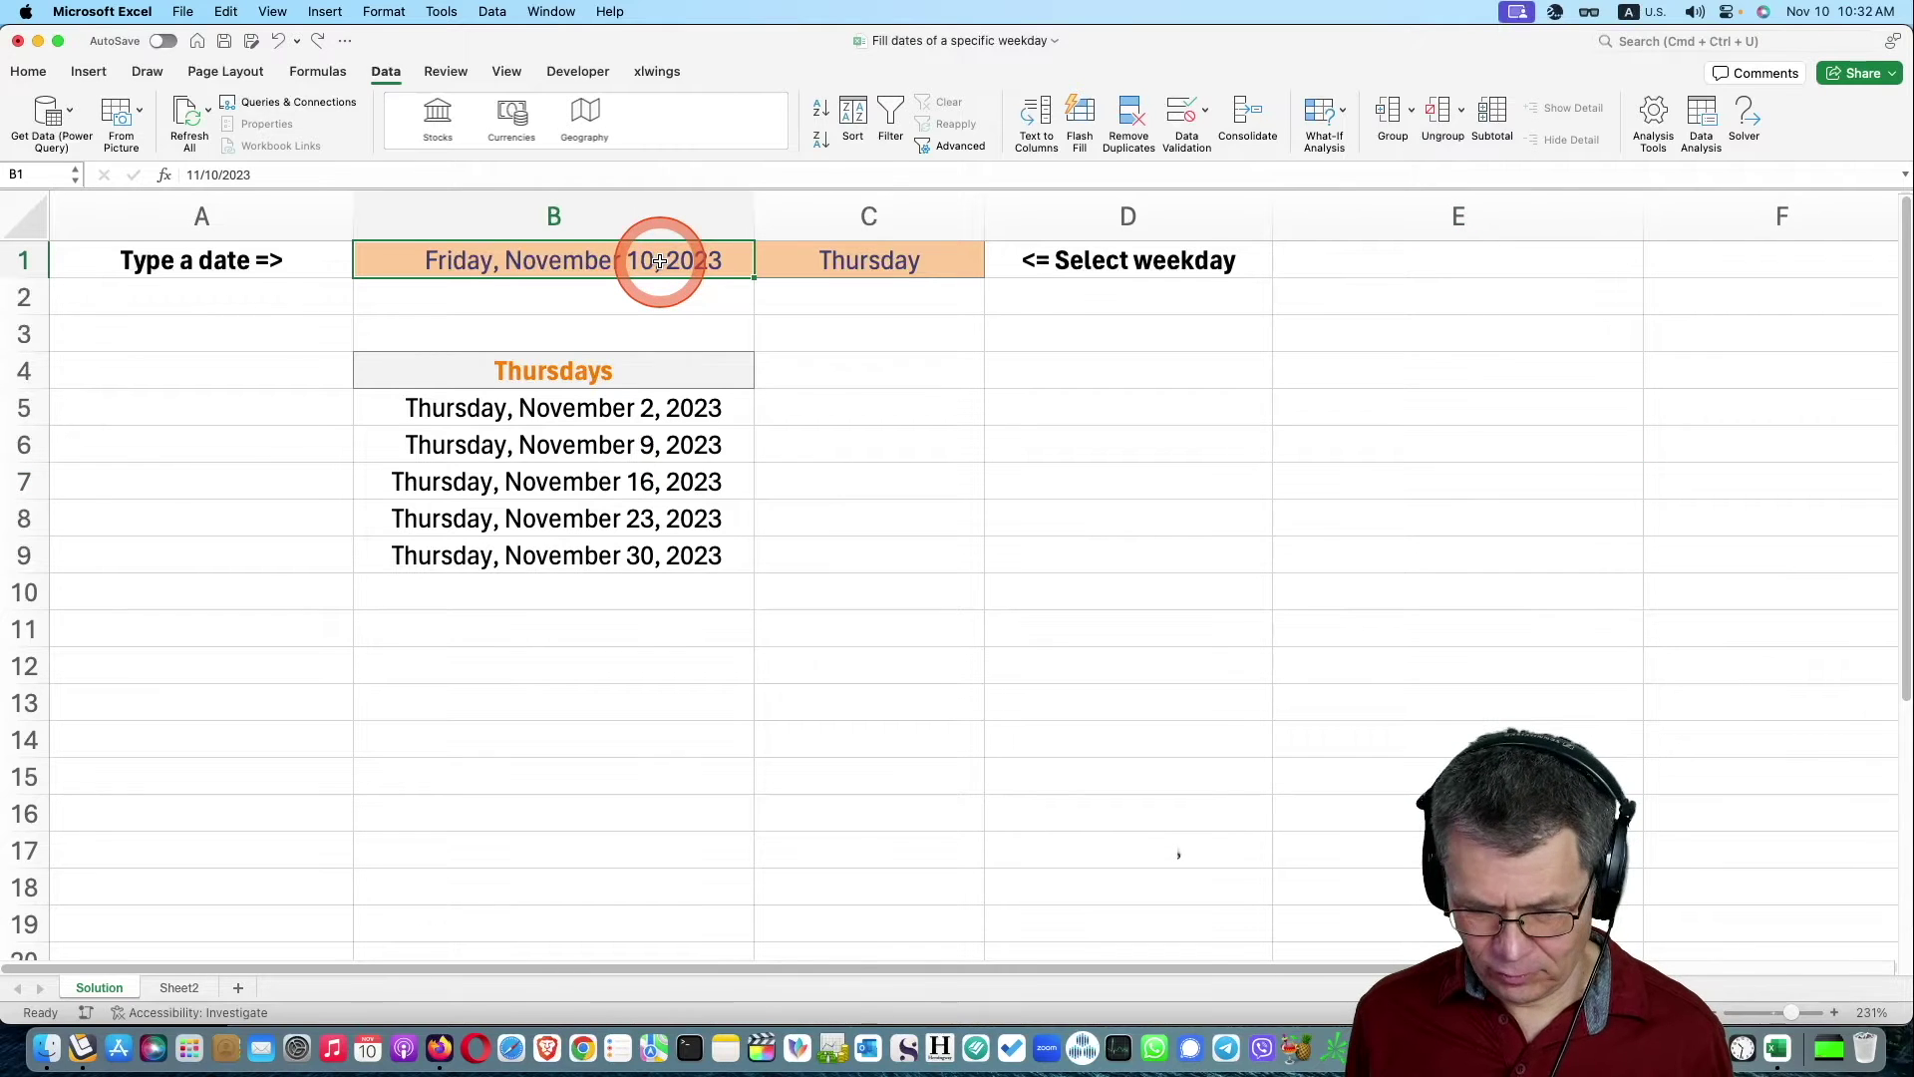
{"action": "double_click", "coordinate": [659, 262]}
{"action": "key", "text": "Return"}
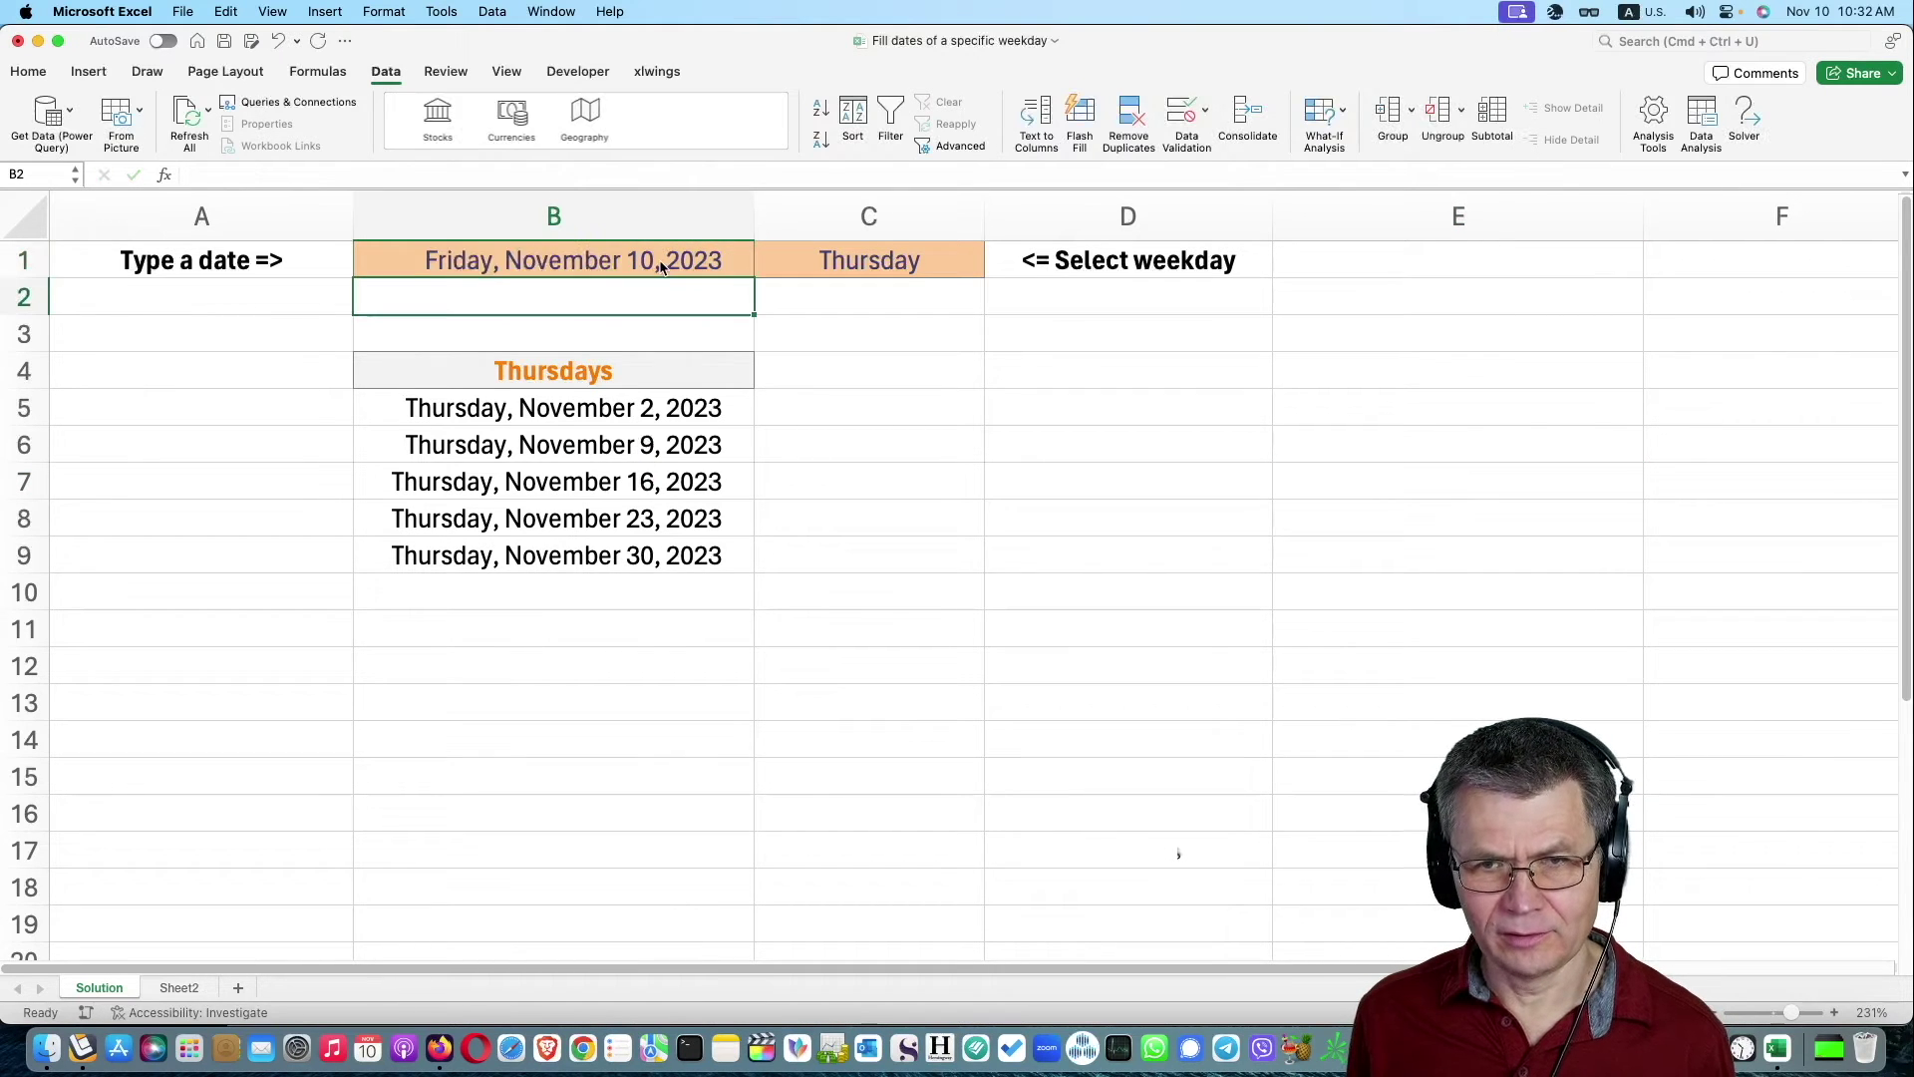
Demo the solution by choosing Monday, Tuesday, then Thursday from the C1 weekday list.
{"action": "left_click", "coordinate": [837, 268]}
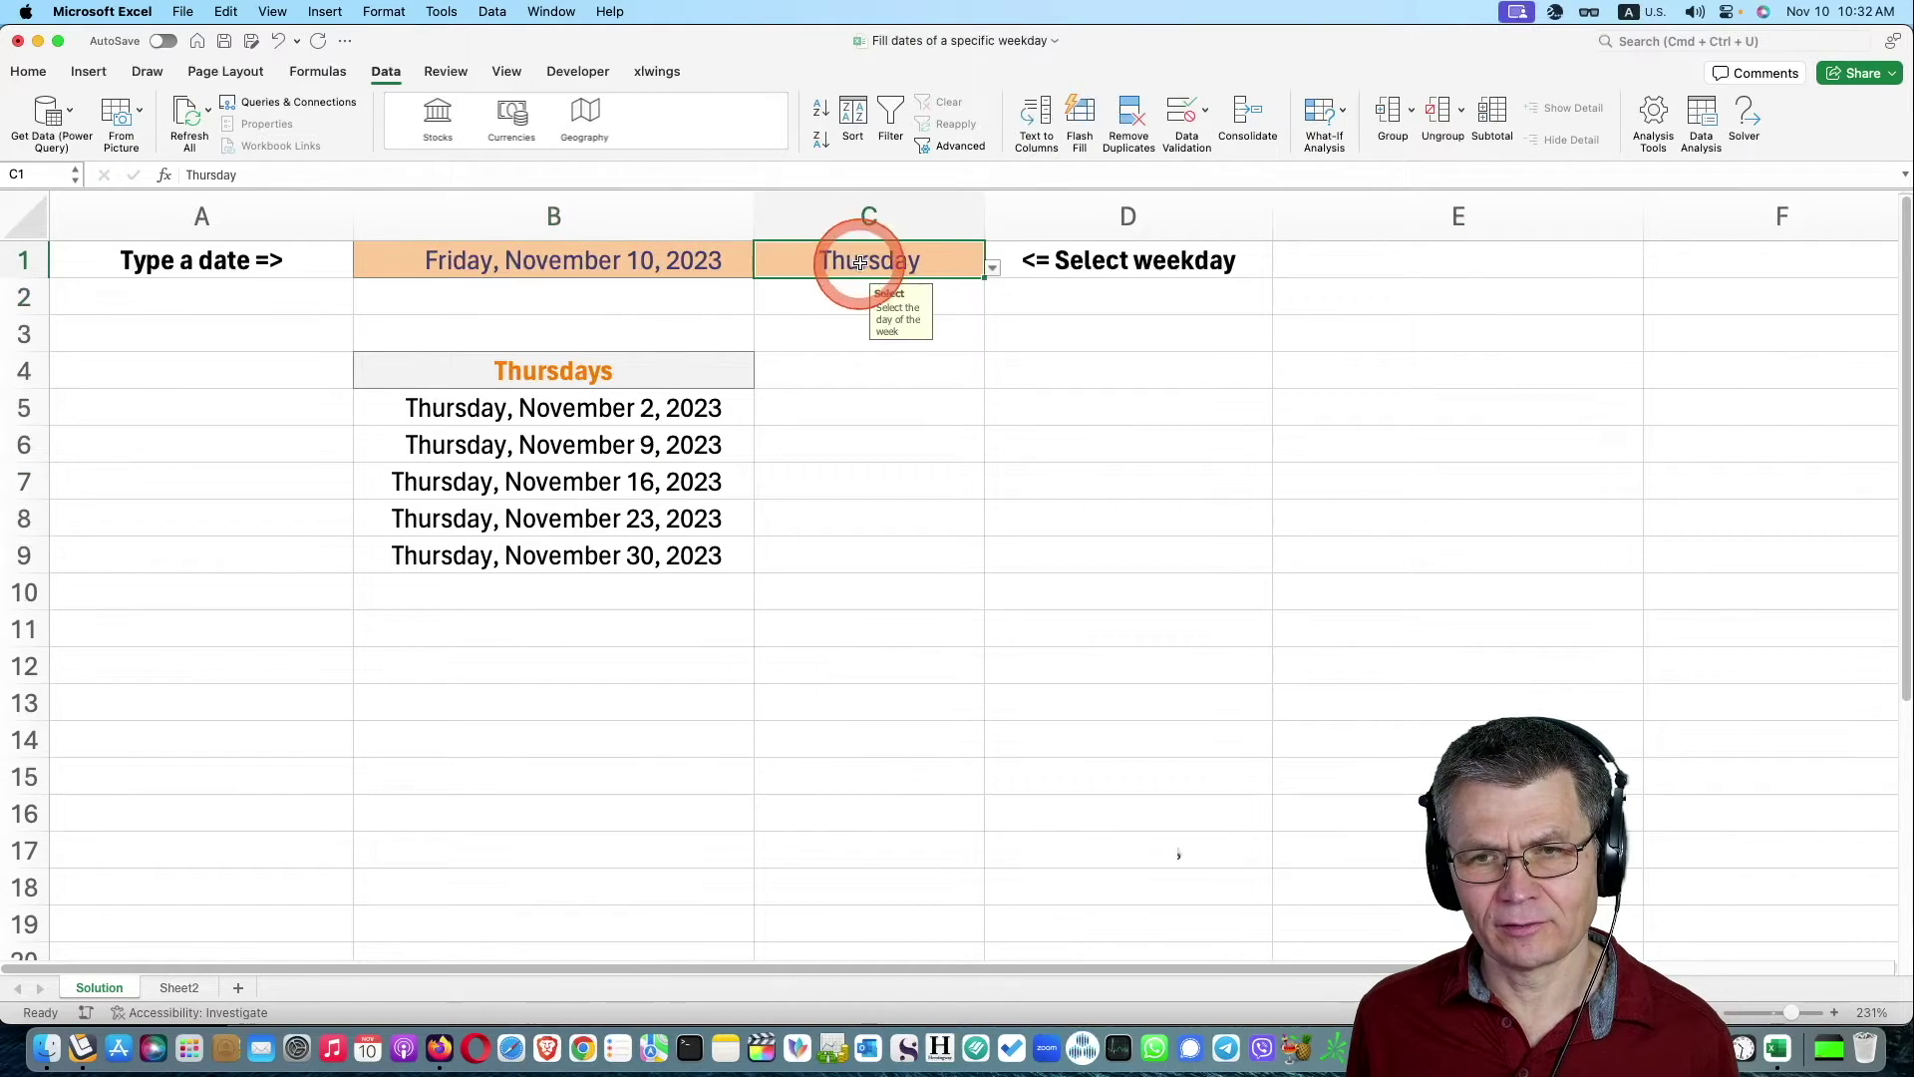
{"action": "left_click", "coordinate": [992, 269]}
{"action": "left_click", "coordinate": [805, 315]}
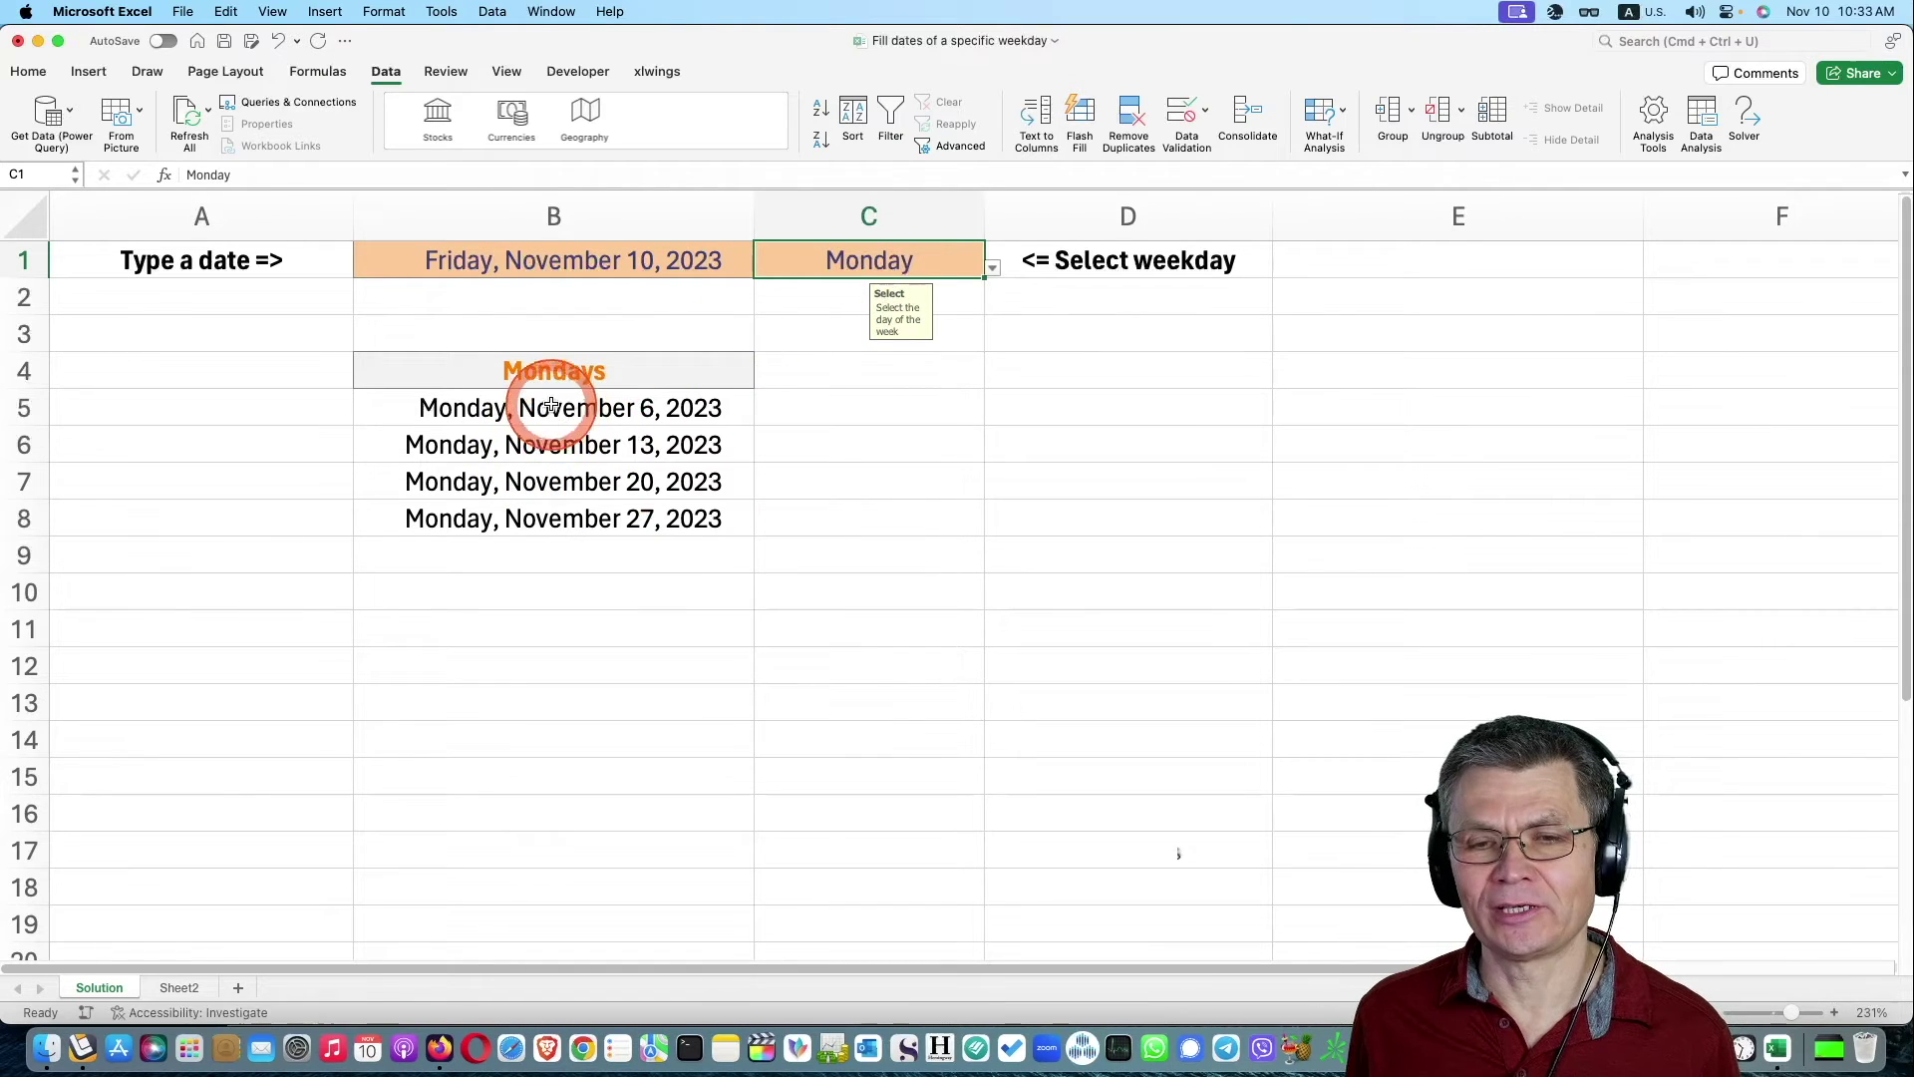
{"action": "left_click", "coordinate": [991, 268]}
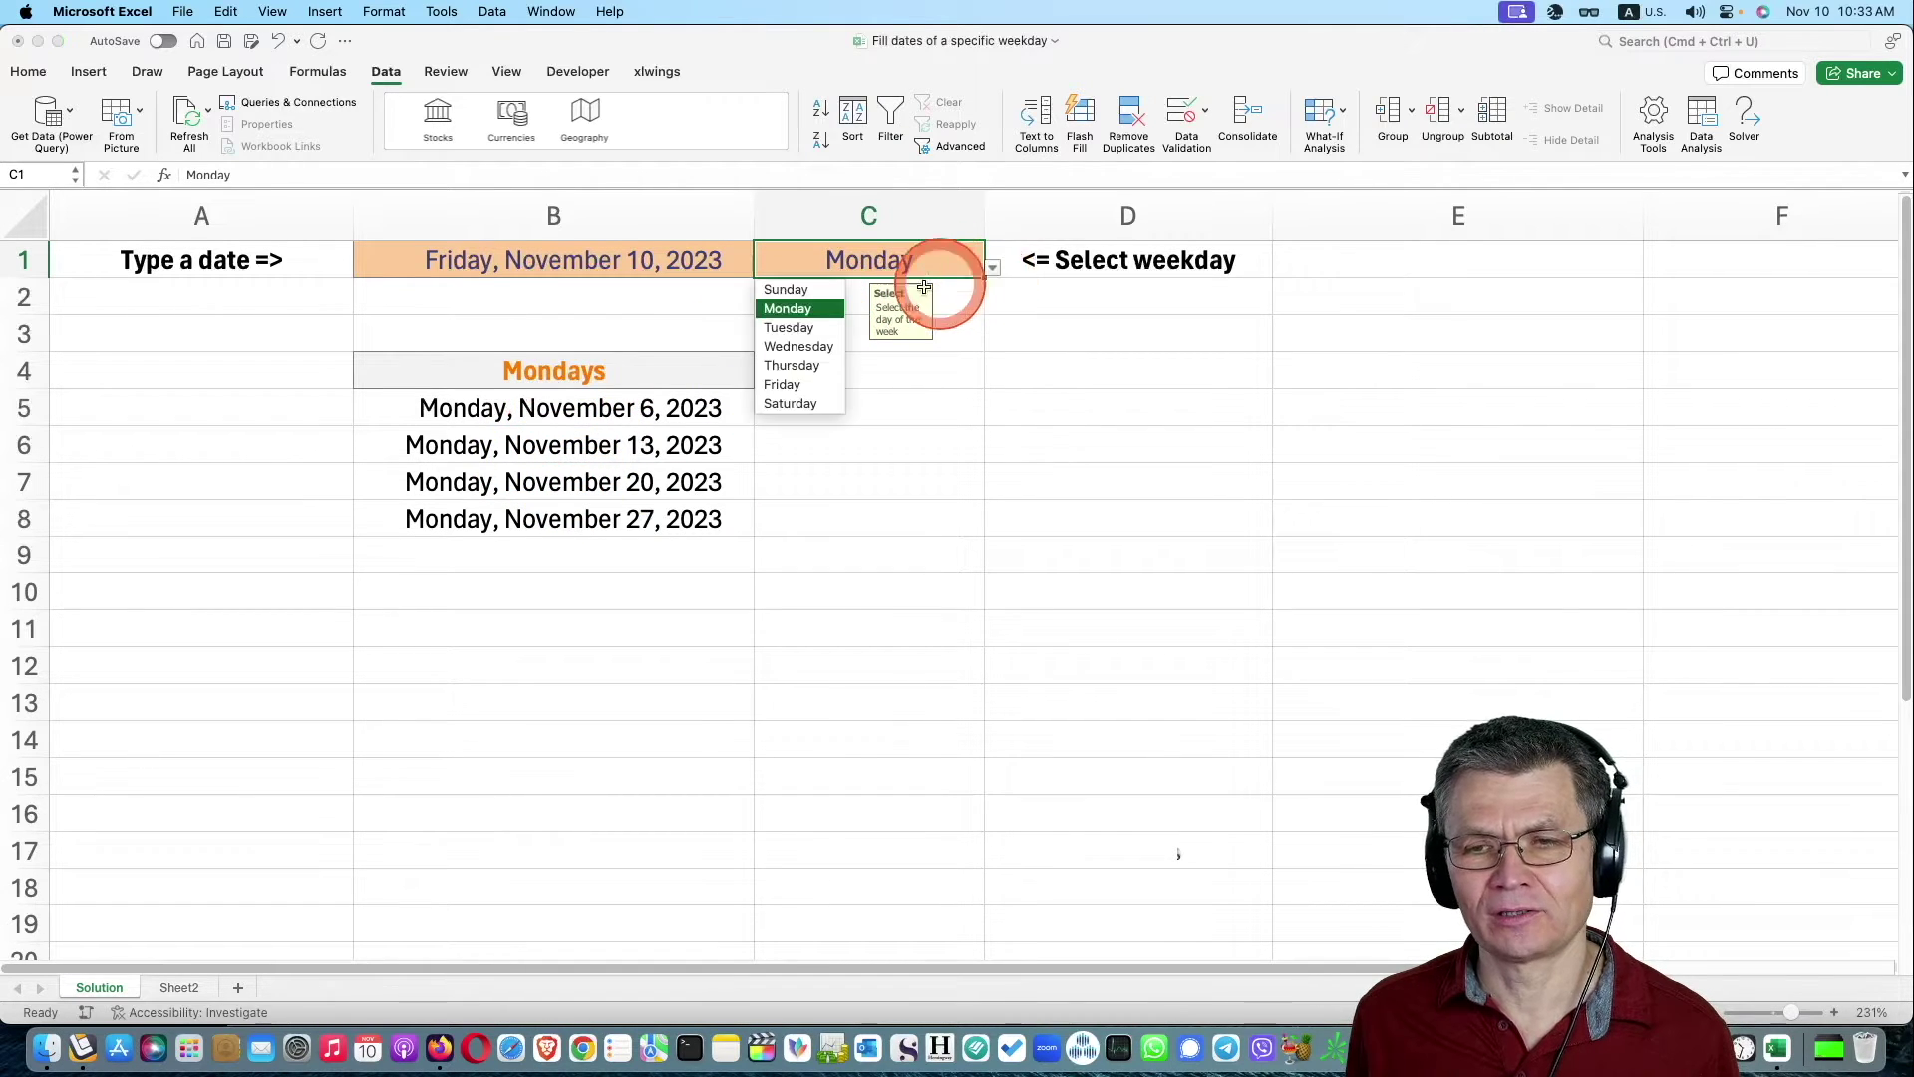
{"action": "left_click", "coordinate": [838, 332]}
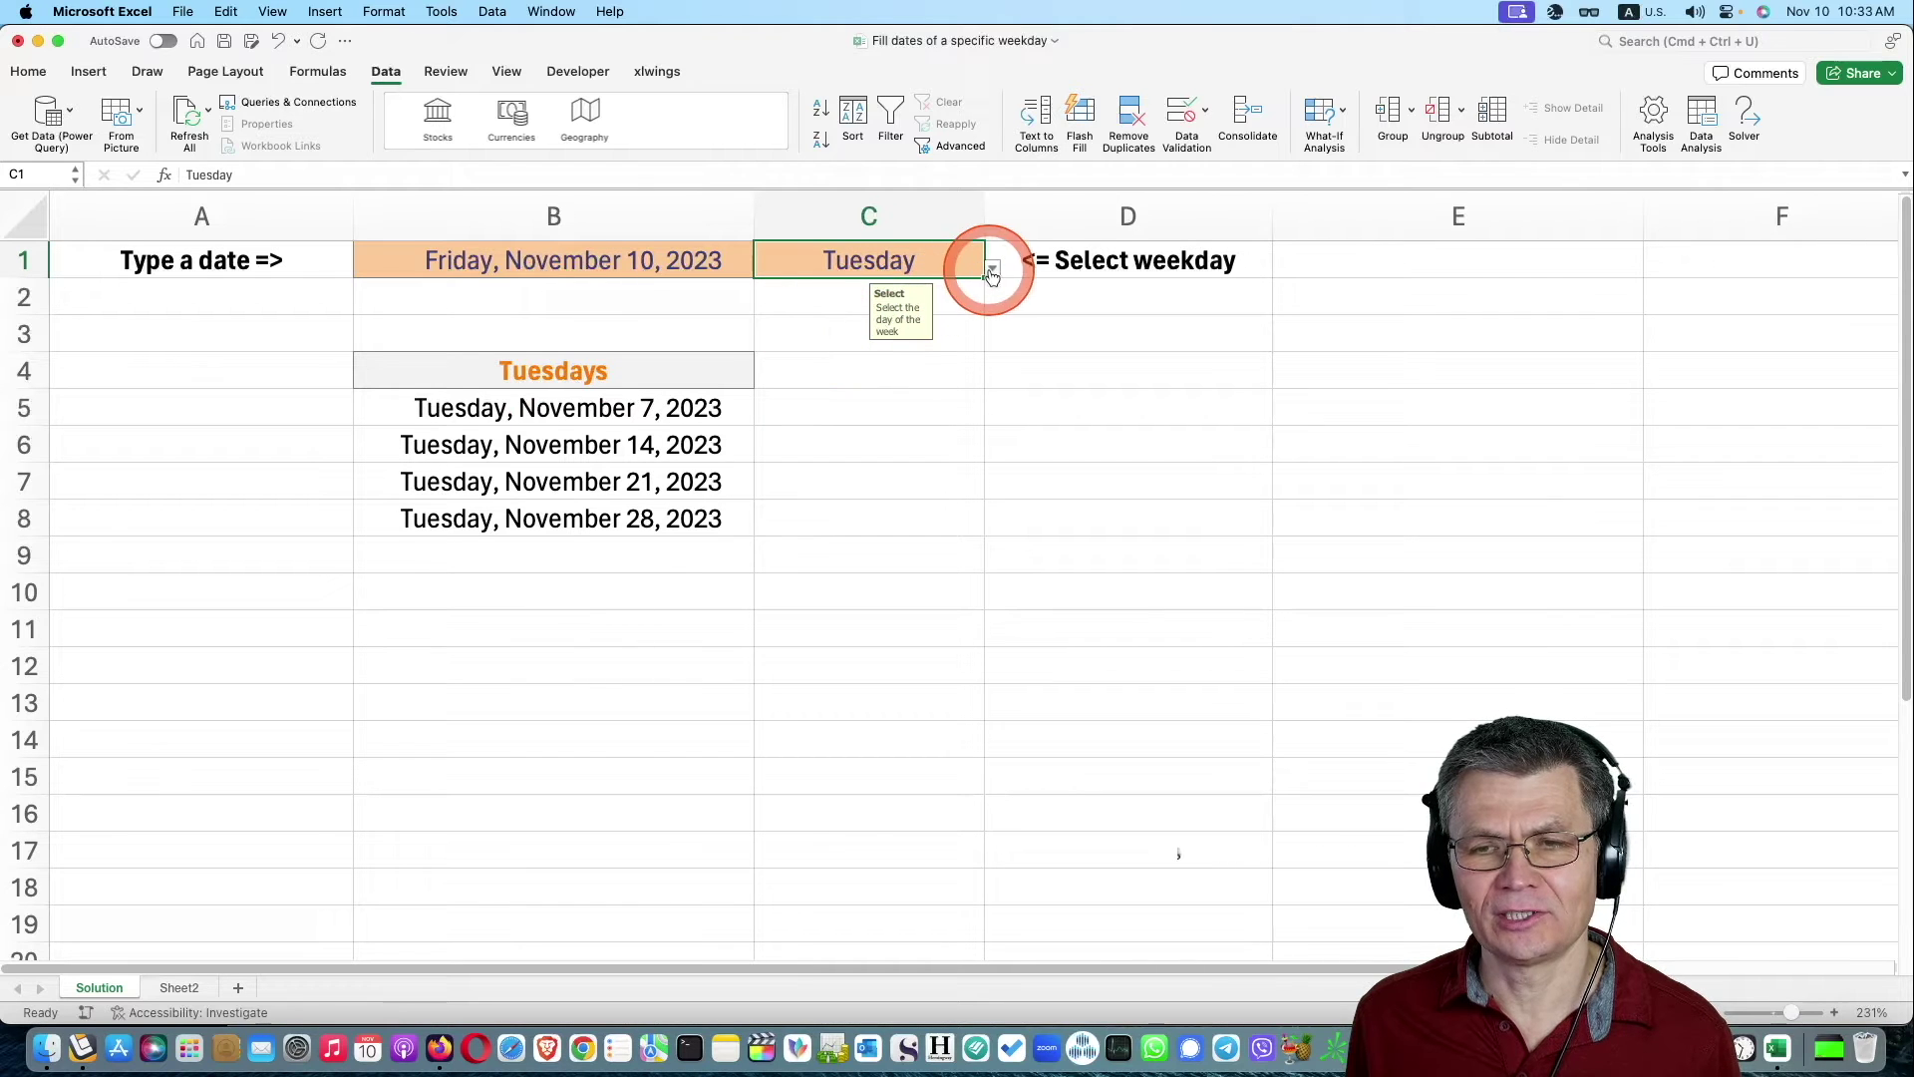
{"action": "left_click", "coordinate": [991, 269]}
{"action": "left_click", "coordinate": [823, 367]}
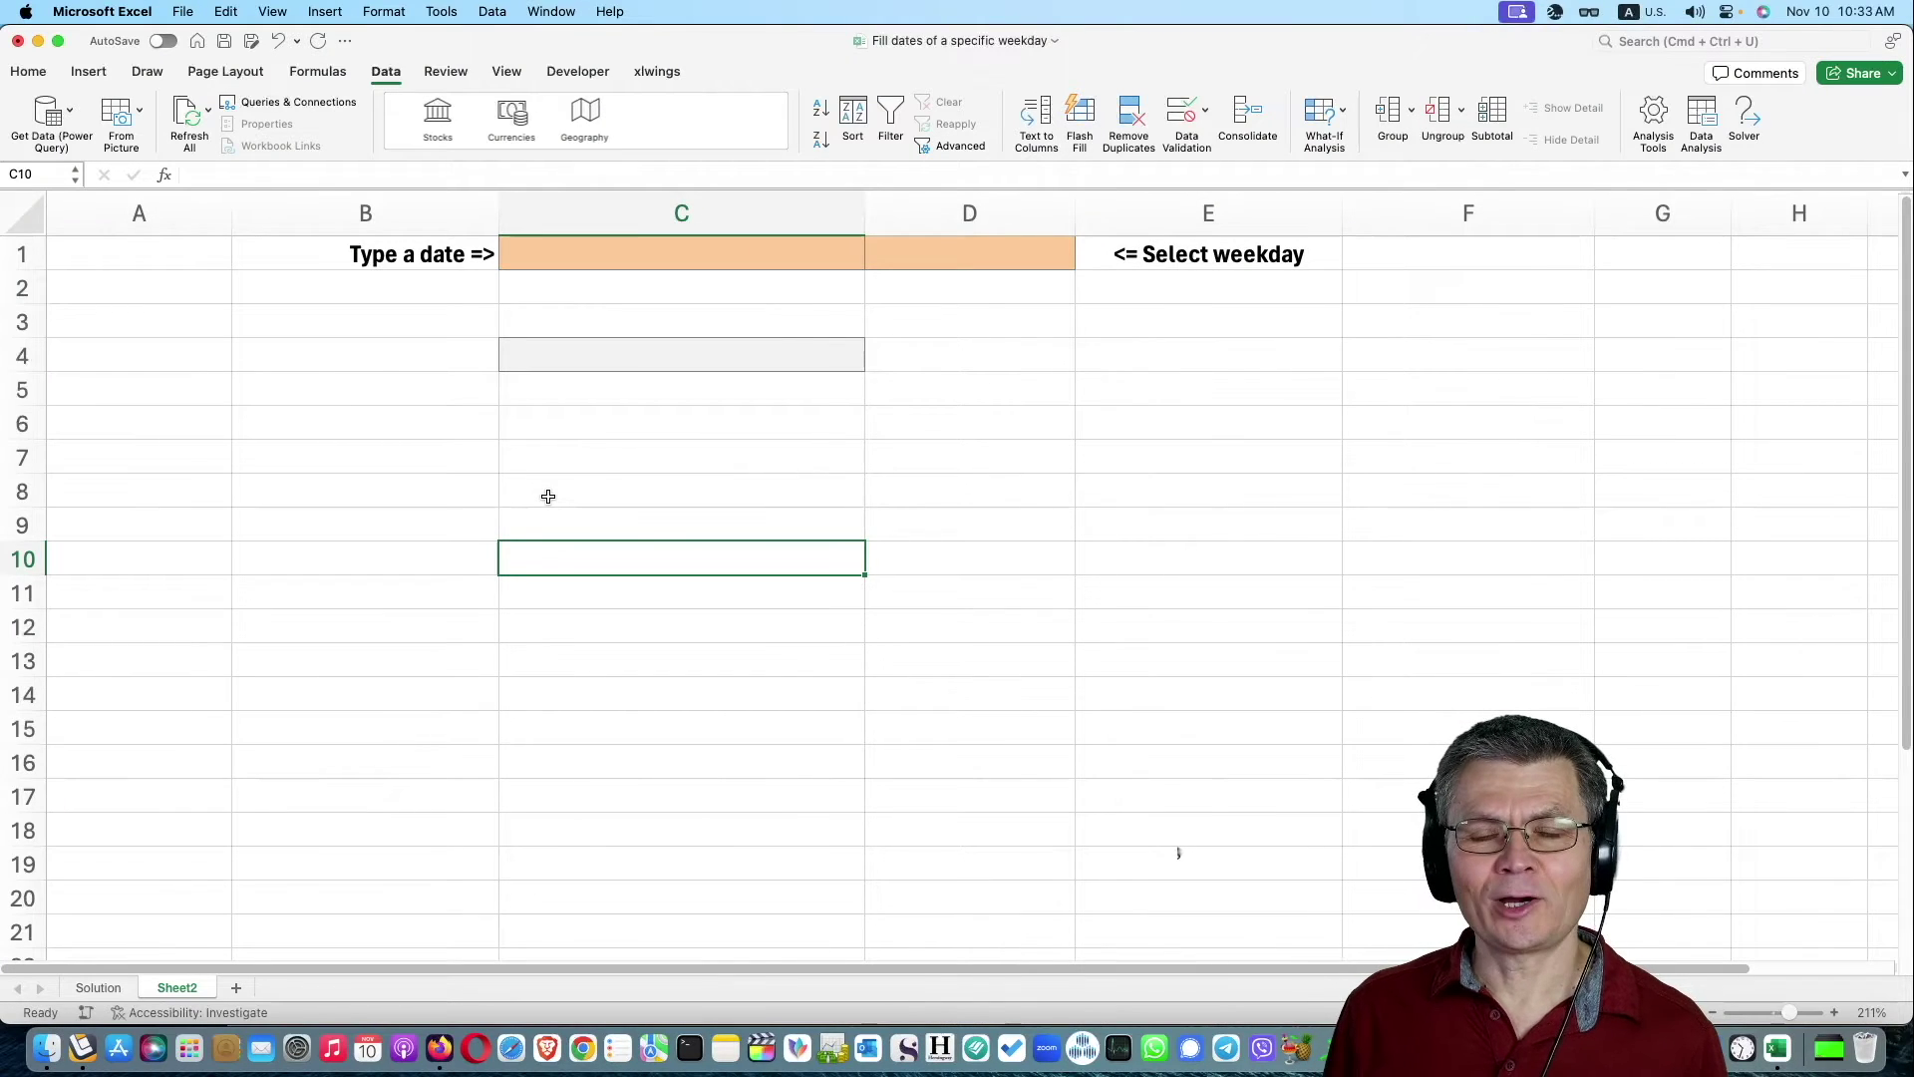
Put today's date, Friday, November 10, 2023, into C1 with Ctrl+;.
{"action": "left_click", "coordinate": [577, 254]}
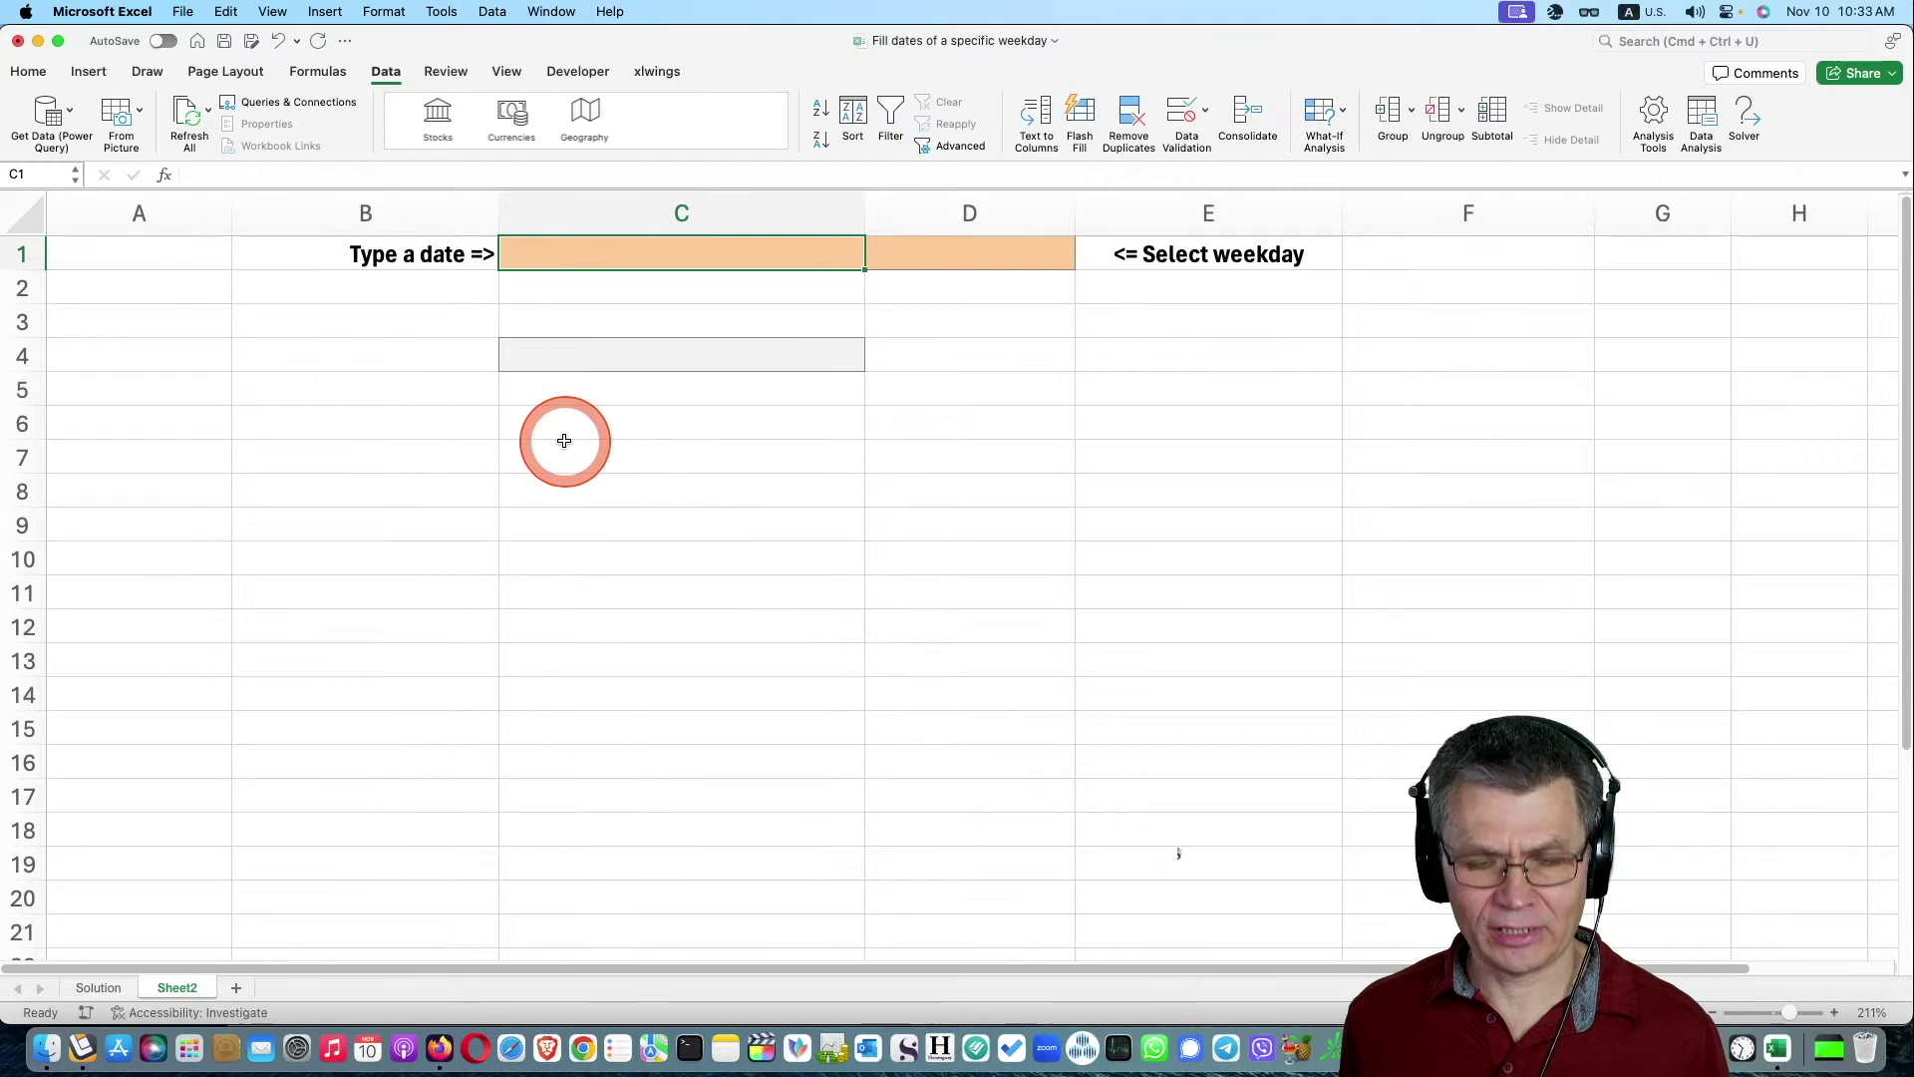
{"action": "key", "text": "ctrl+semicolon"}
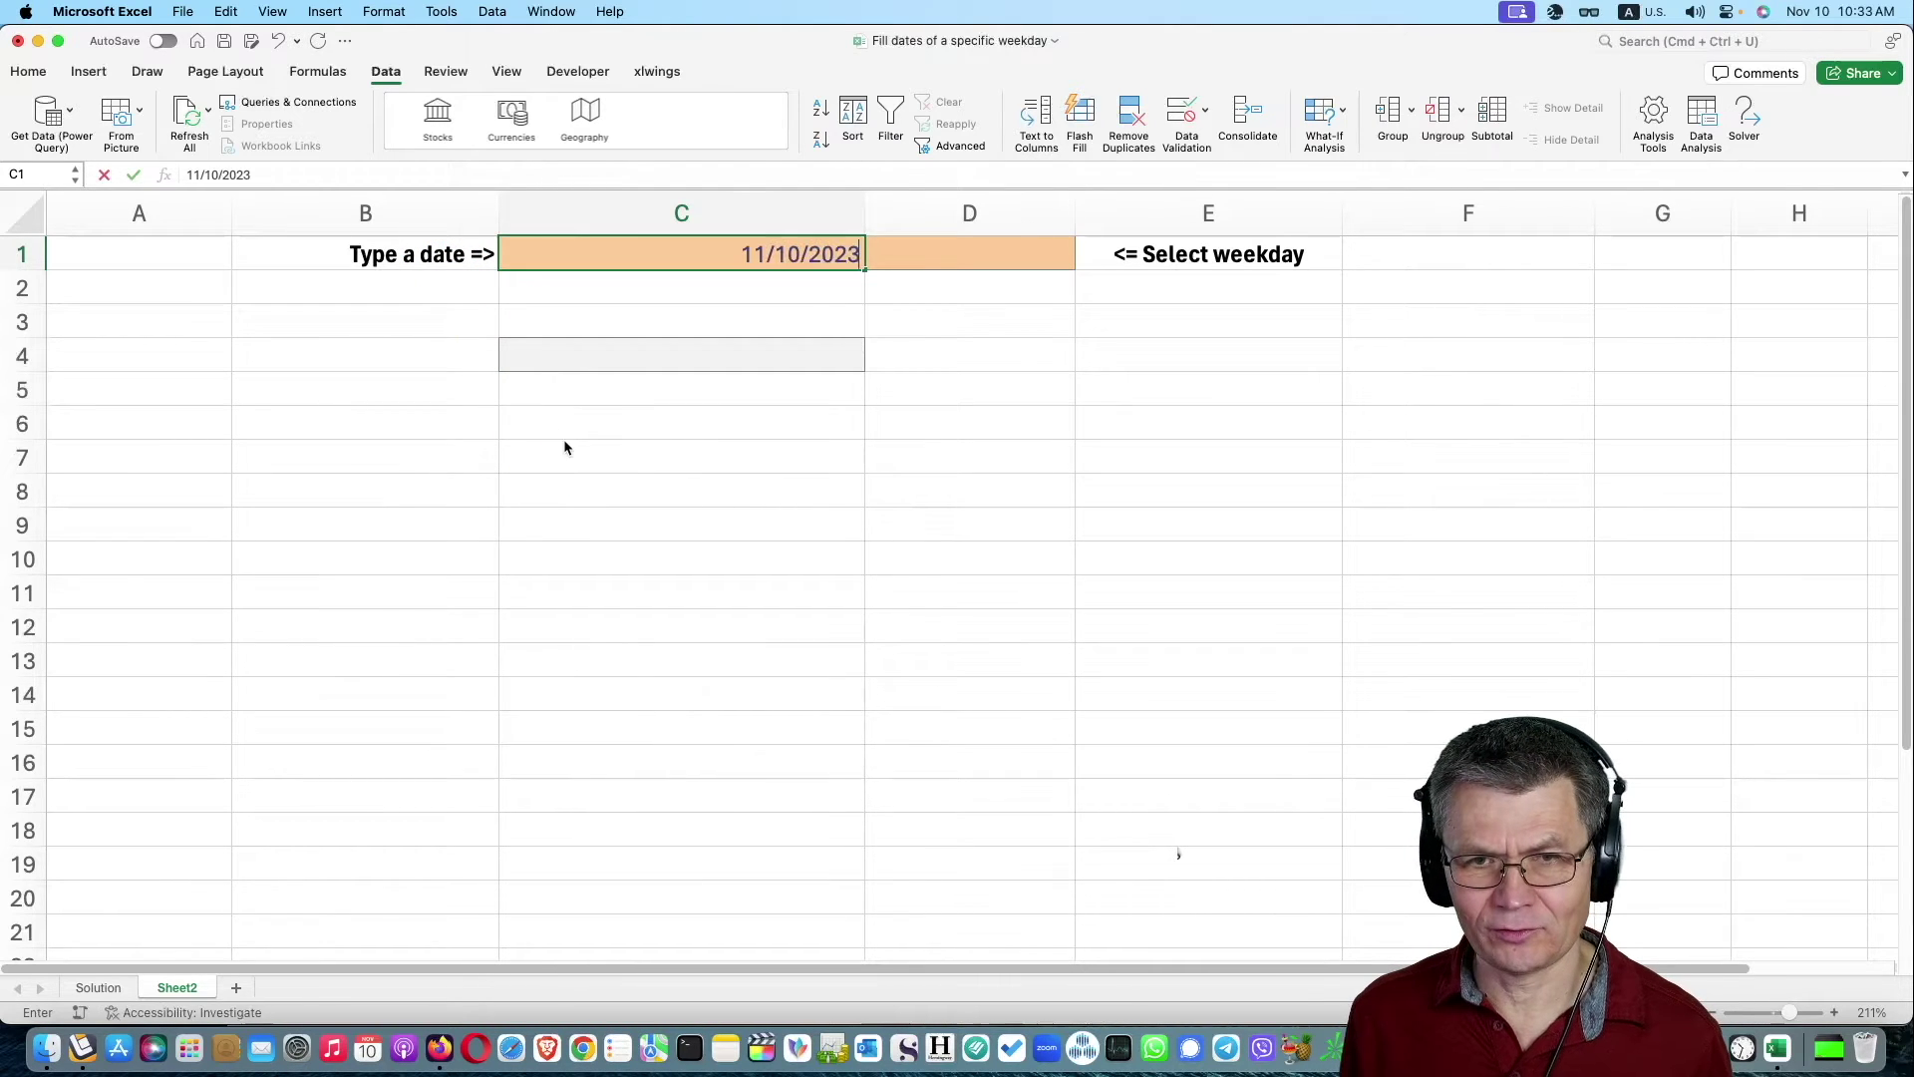
{"action": "key", "text": "Return"}
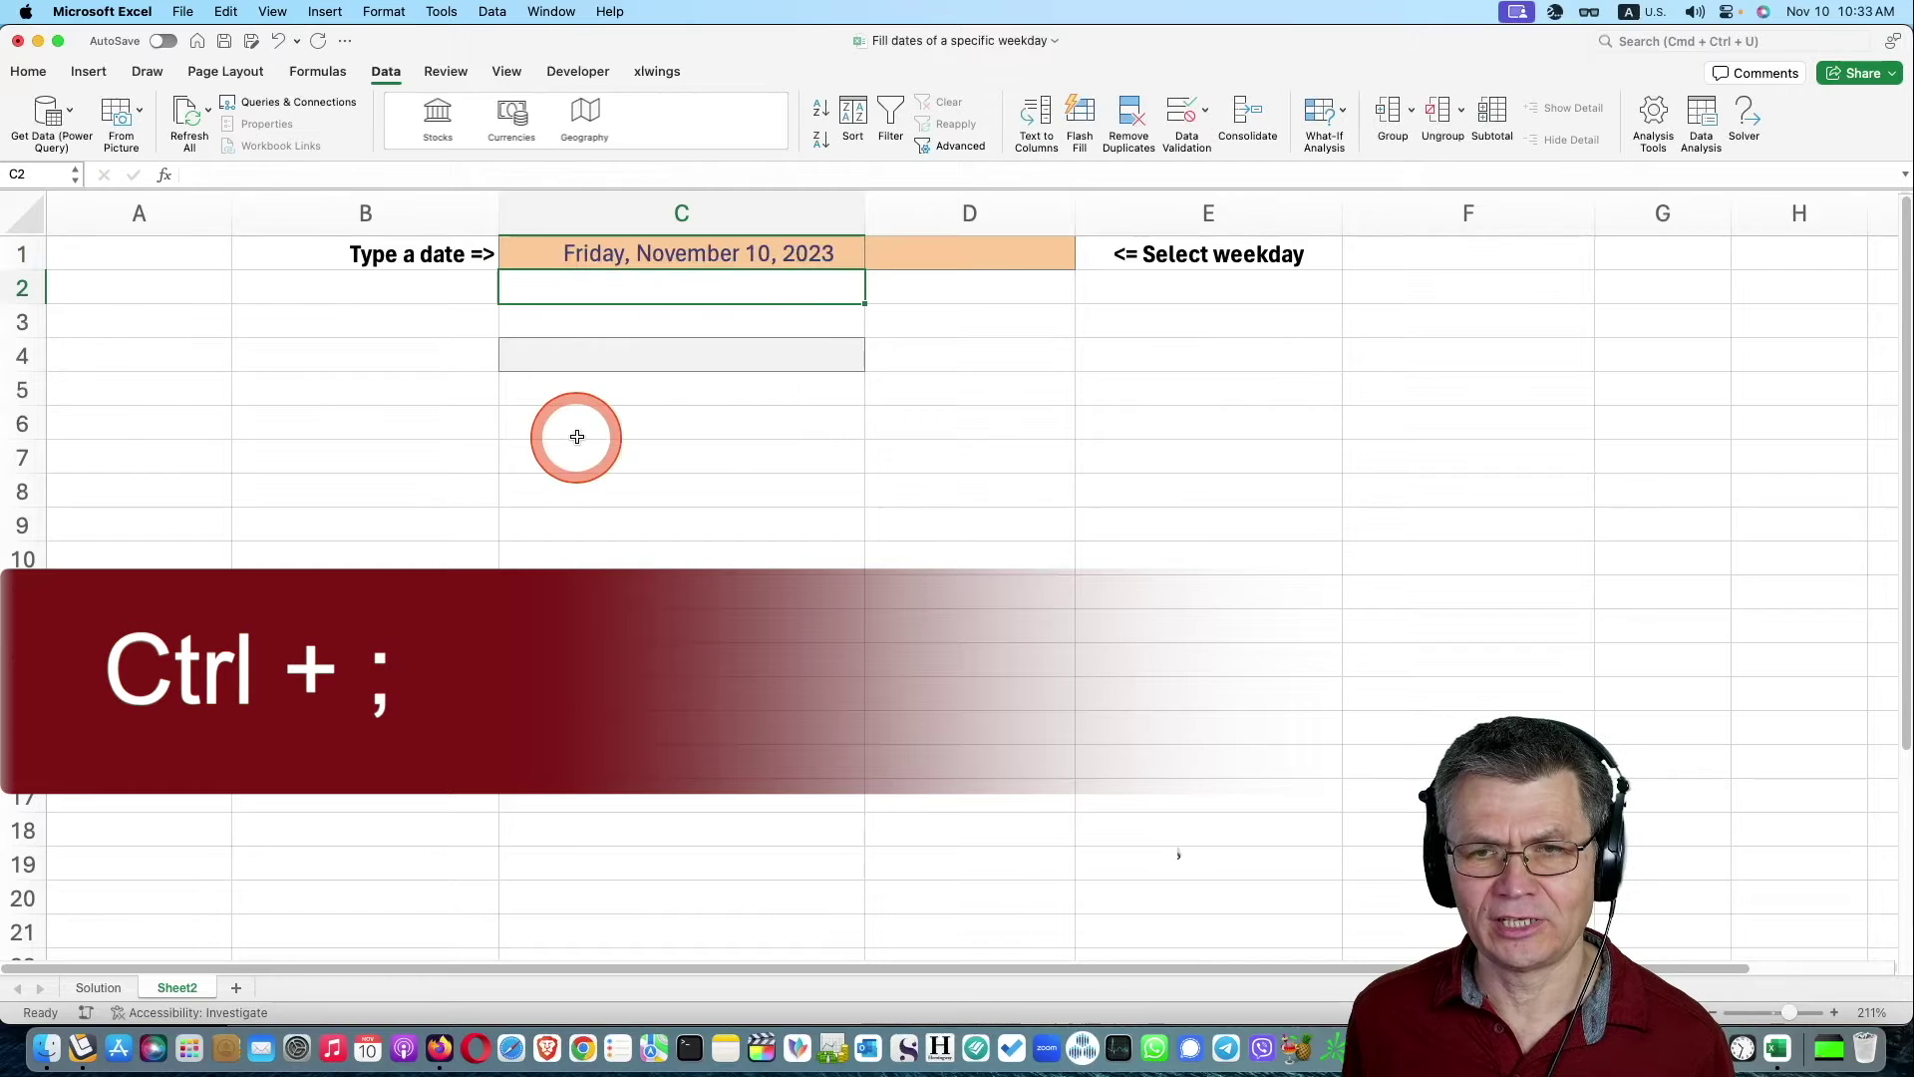
Enter Sunday as the weekday in D1, then select C2 for the next formula.
{"action": "left_click", "coordinate": [952, 252]}
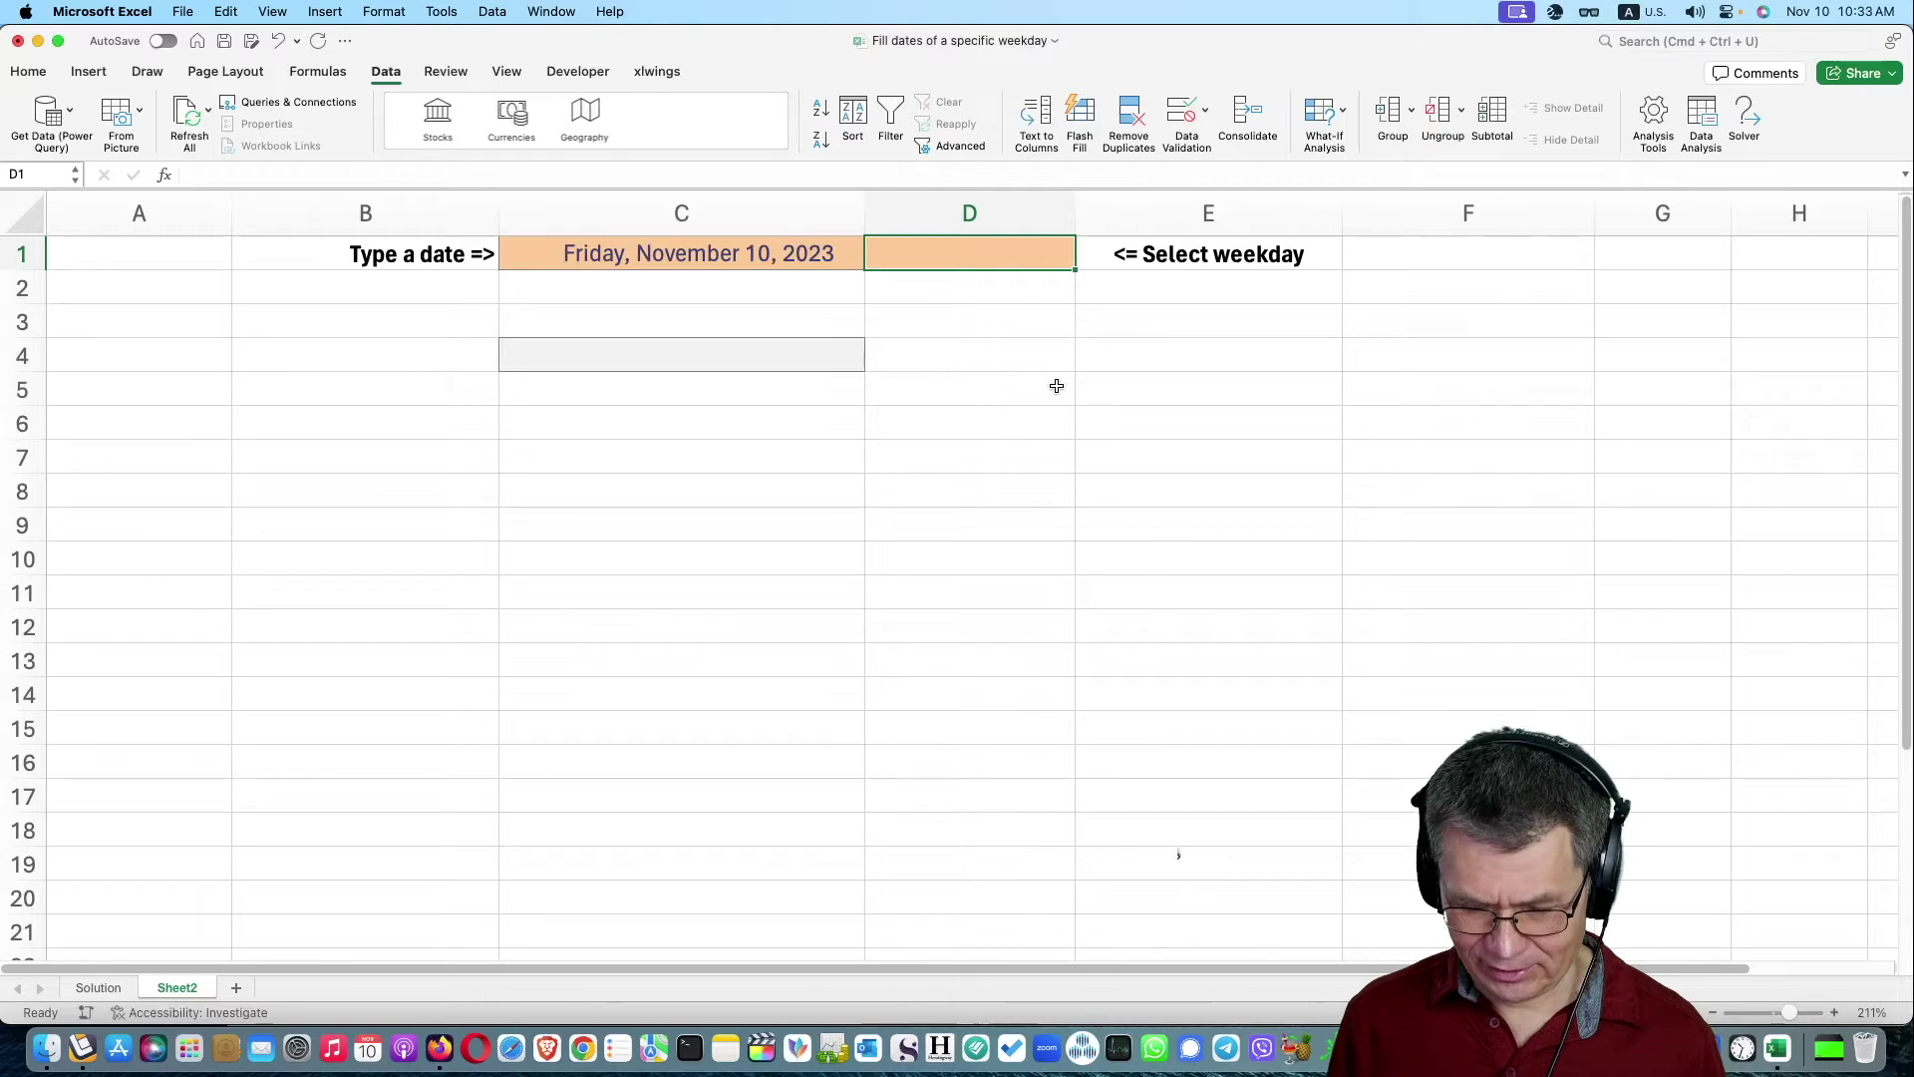
{"action": "type", "text": "Sunday"}
{"action": "key", "text": "ctrl+Return"}
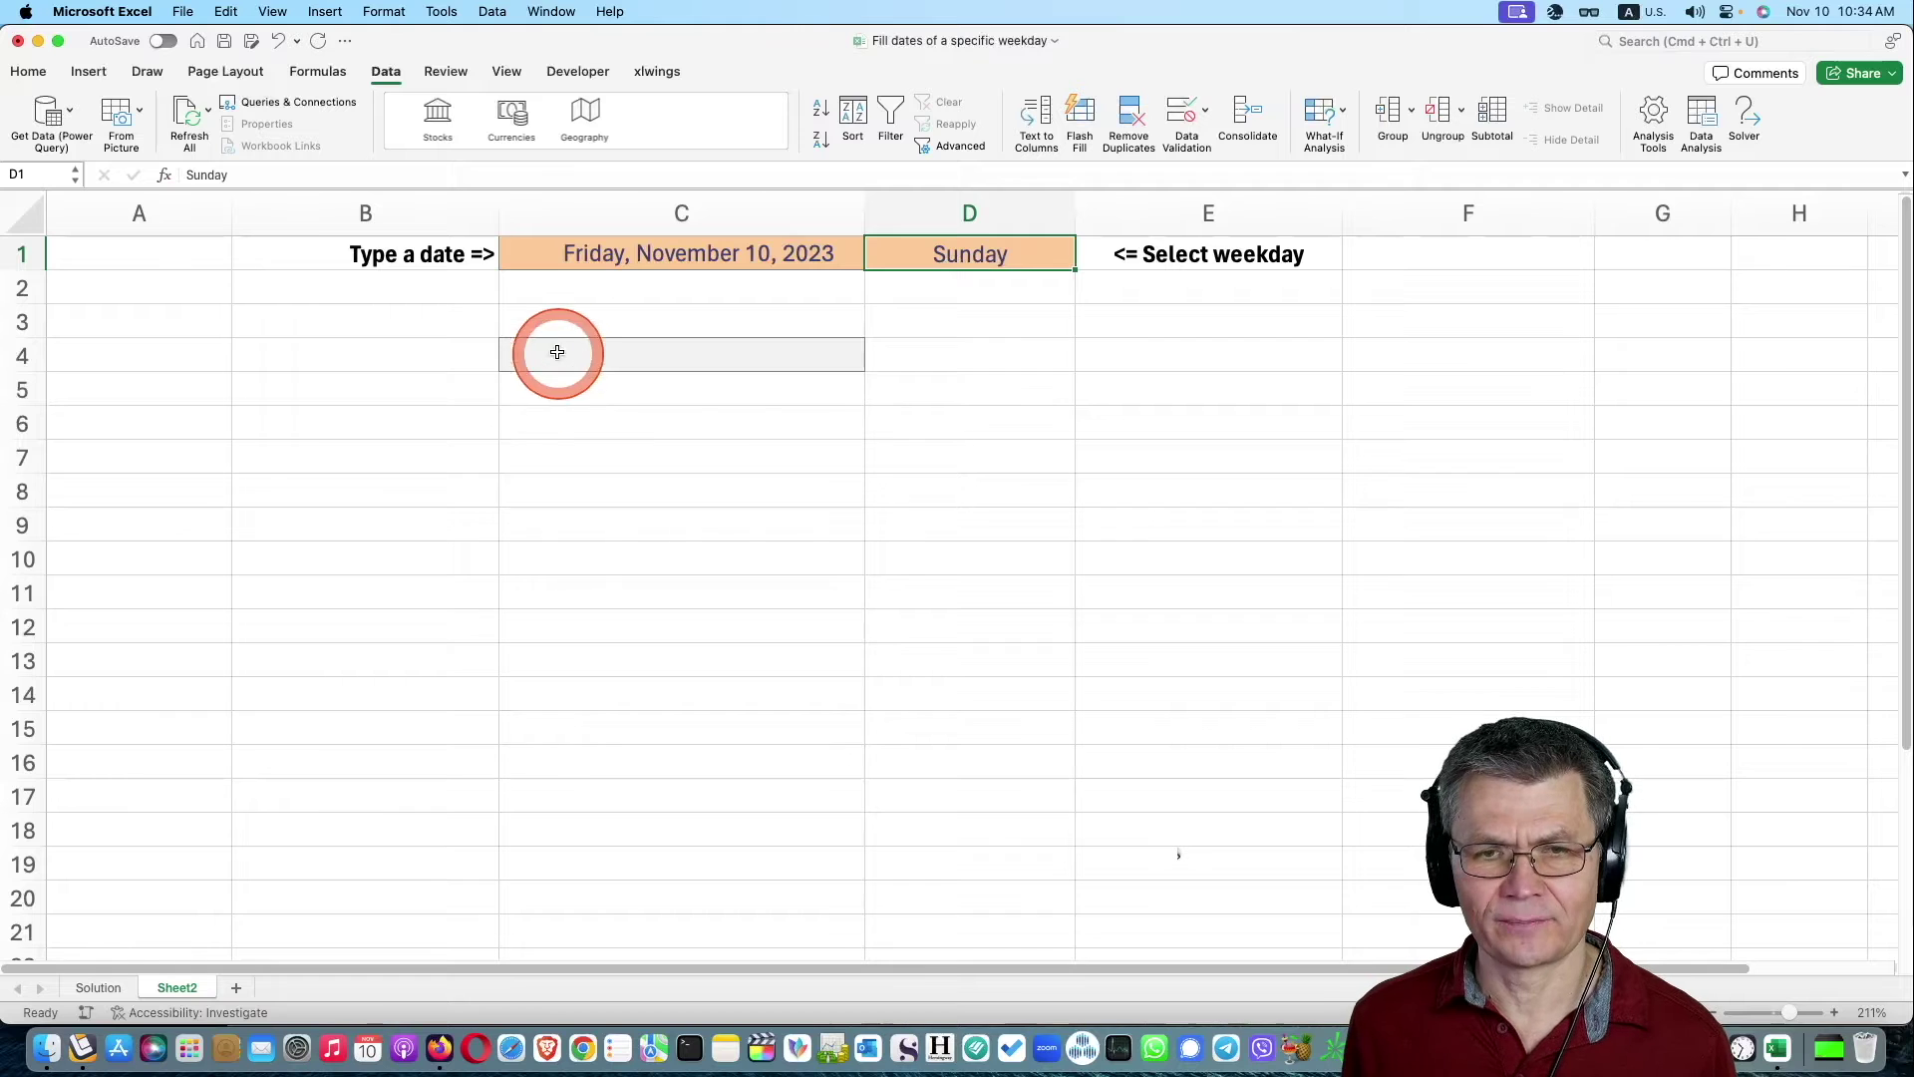
{"action": "left_click", "coordinate": [600, 298]}
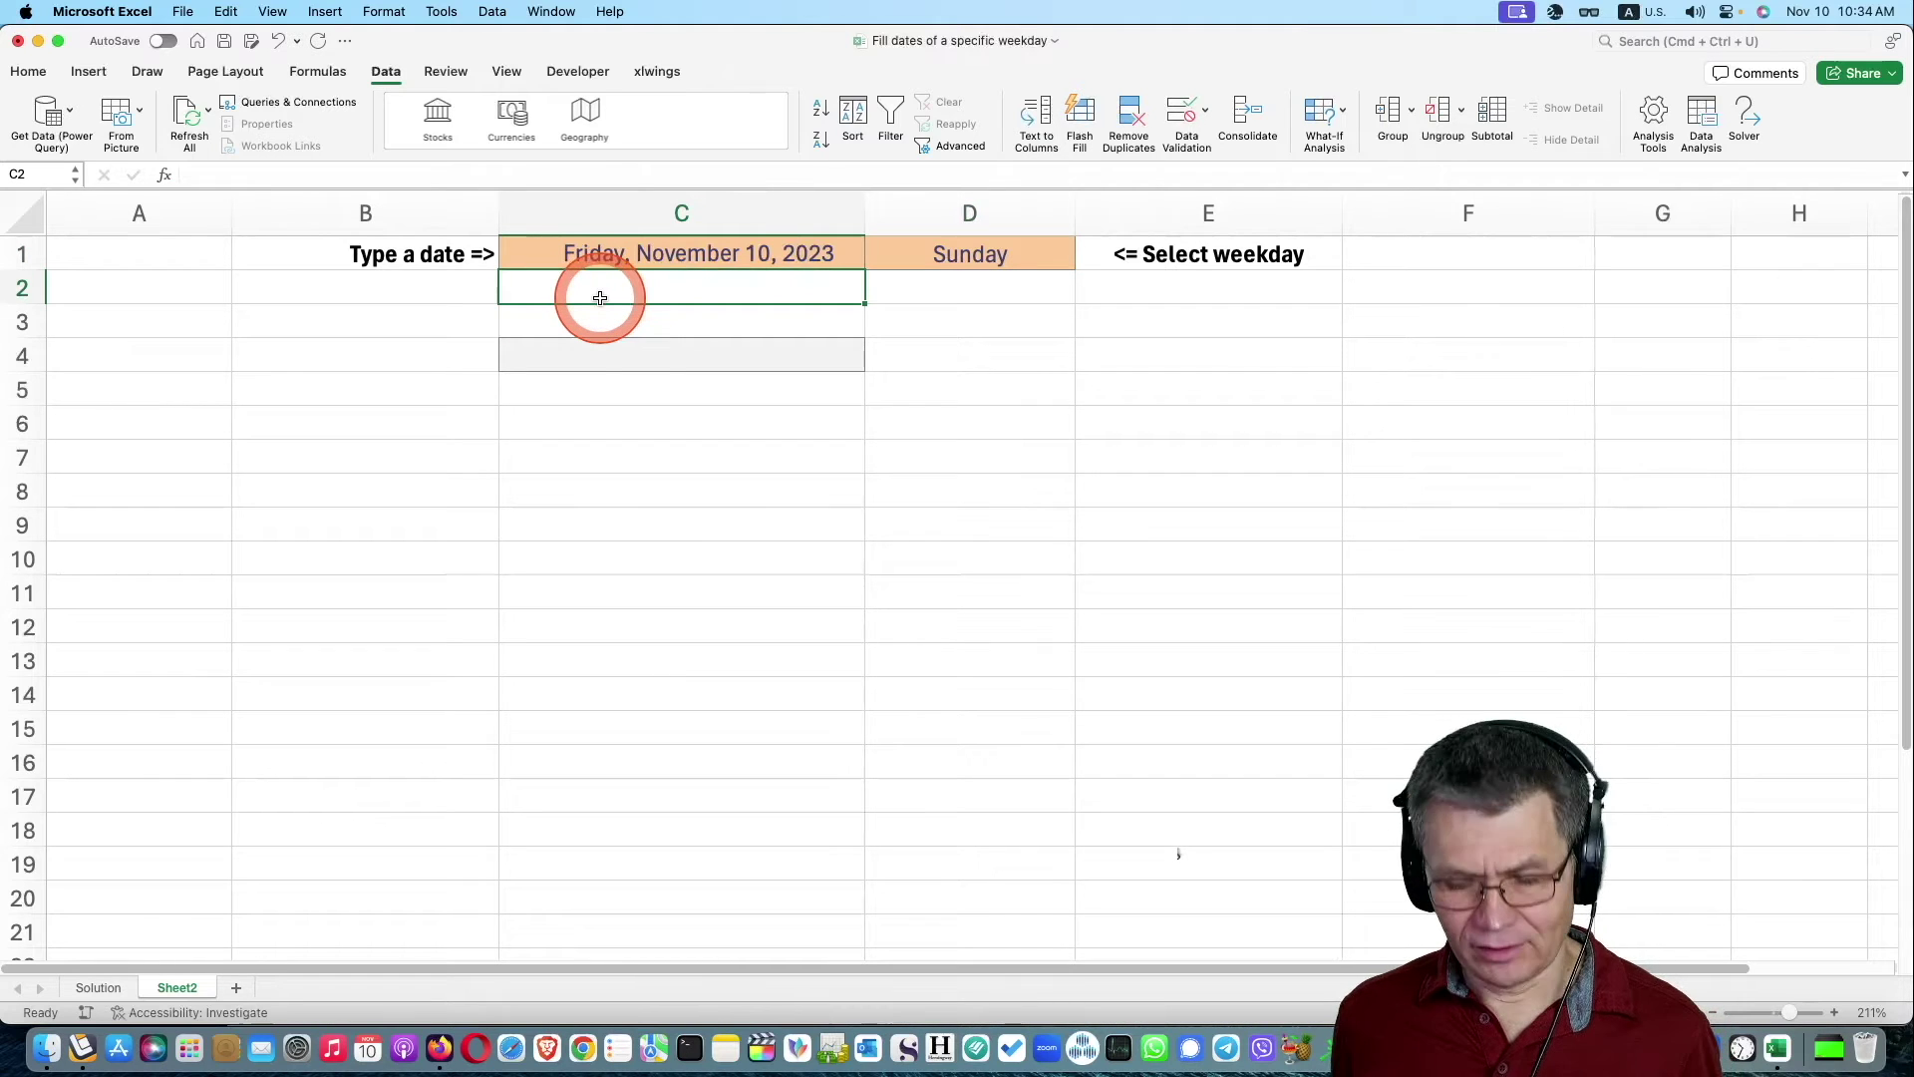
{"action": "left_click_drag", "start_coordinate": [624, 298], "coordinate": [576, 275]}
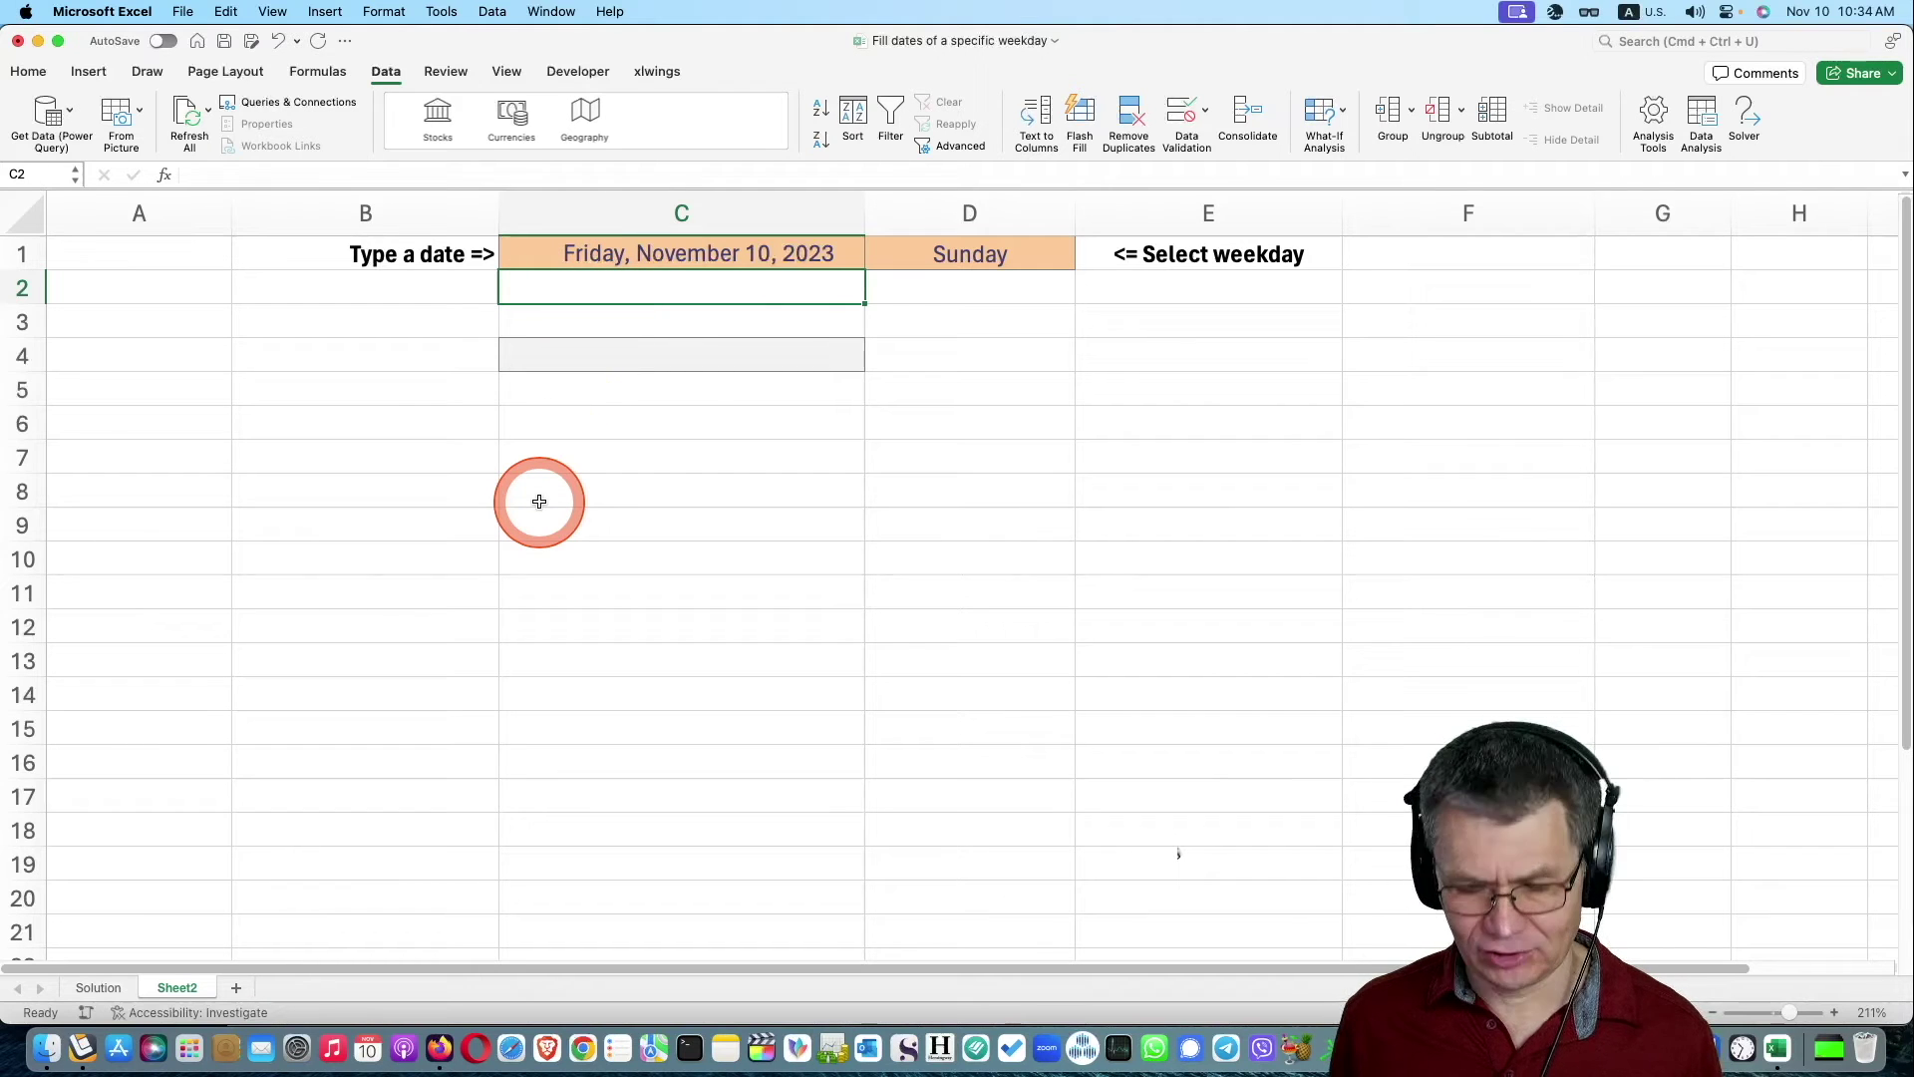
Enter =EOMONTH(C1,0) in C2, returning Thursday, November 30, 2023.
{"action": "type", "text": "="}
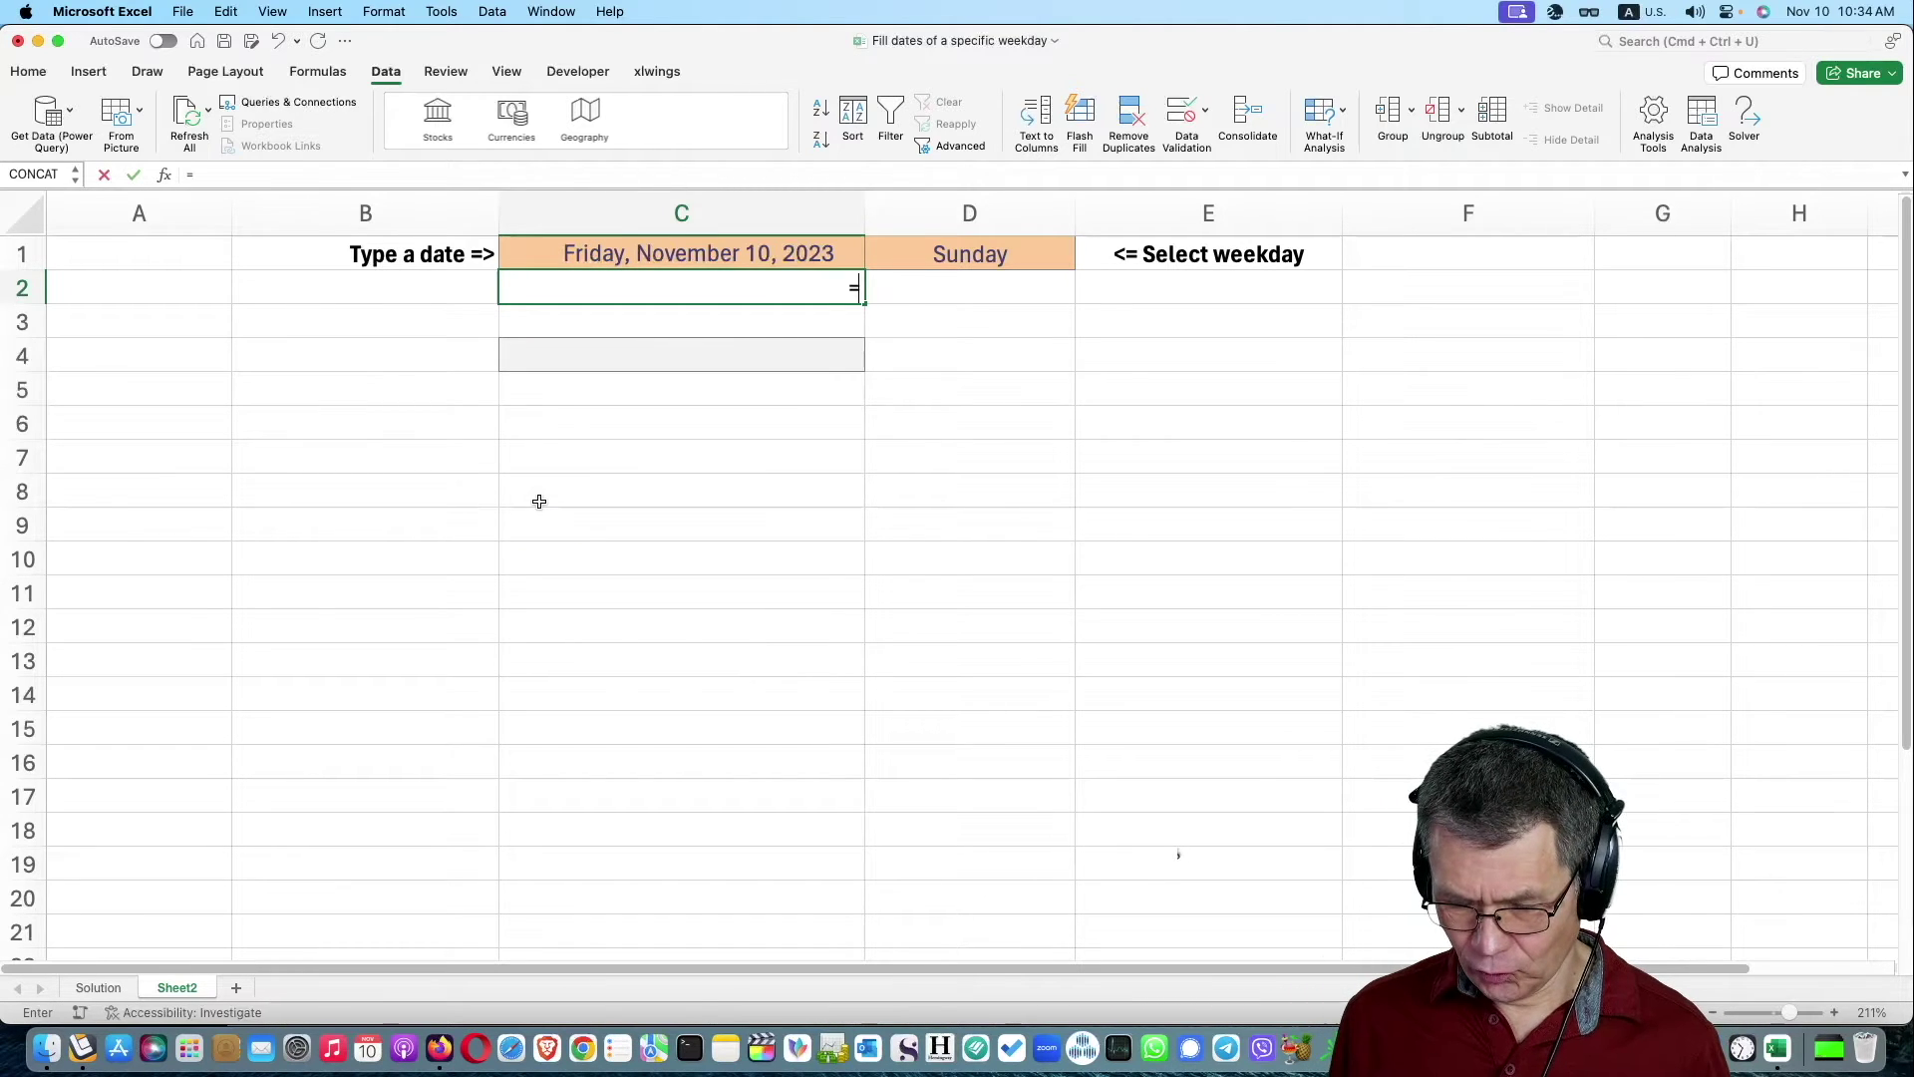
{"action": "type", "text": "eom"}
{"action": "key", "text": "Tab"}
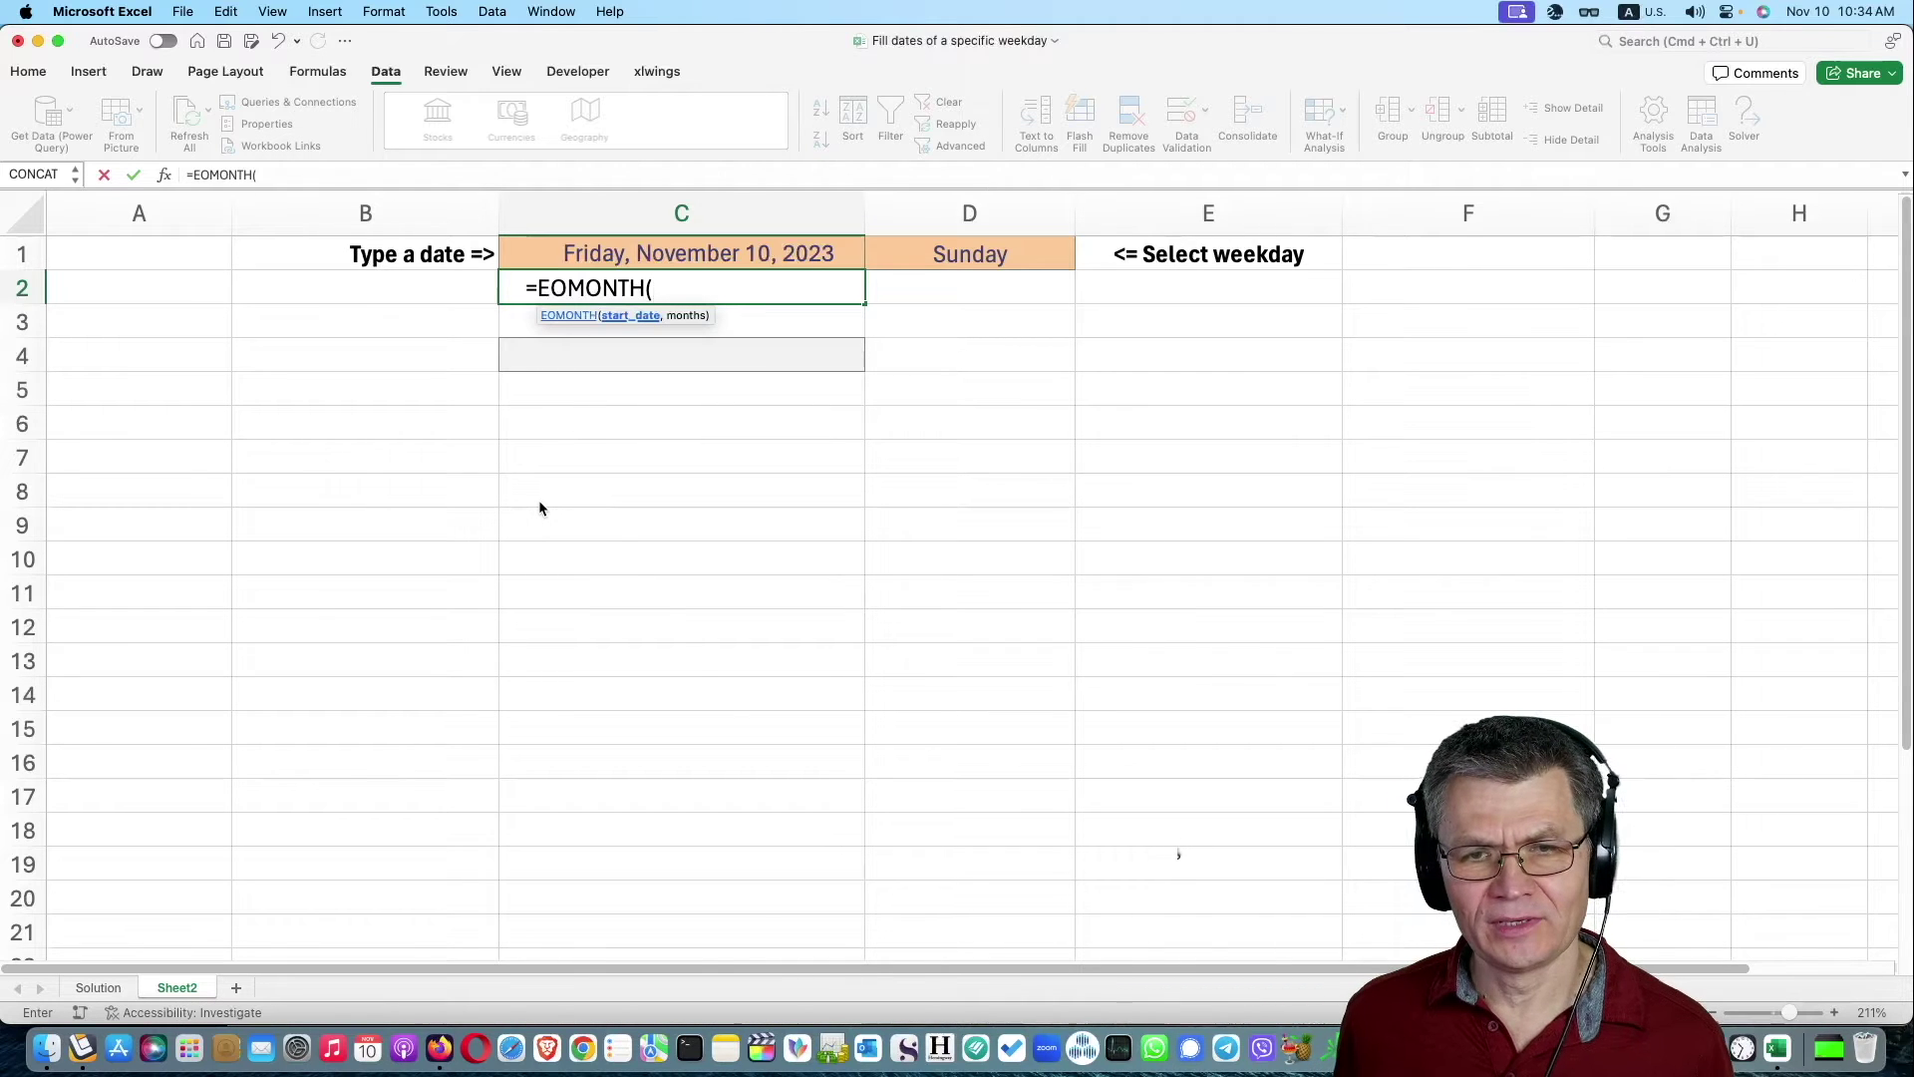
{"action": "key", "text": "Up"}
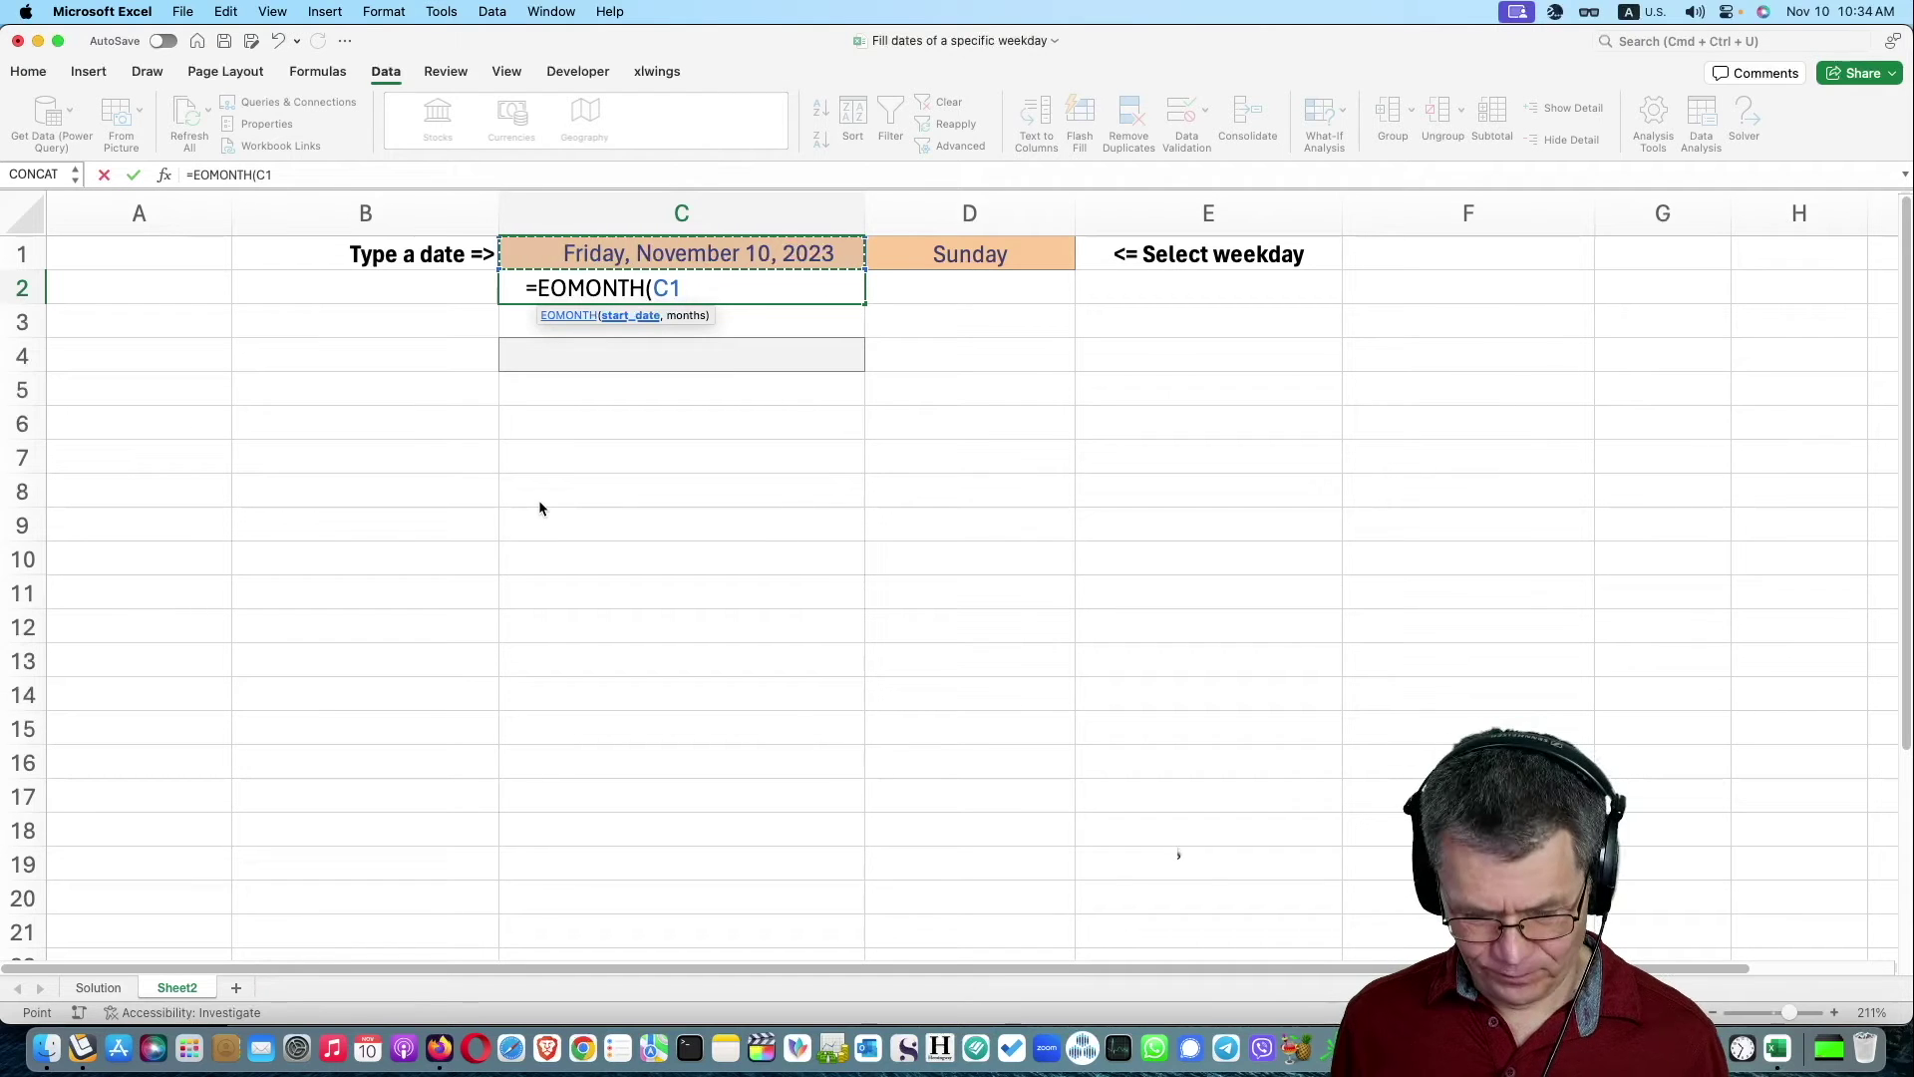
{"action": "type", "text": ","}
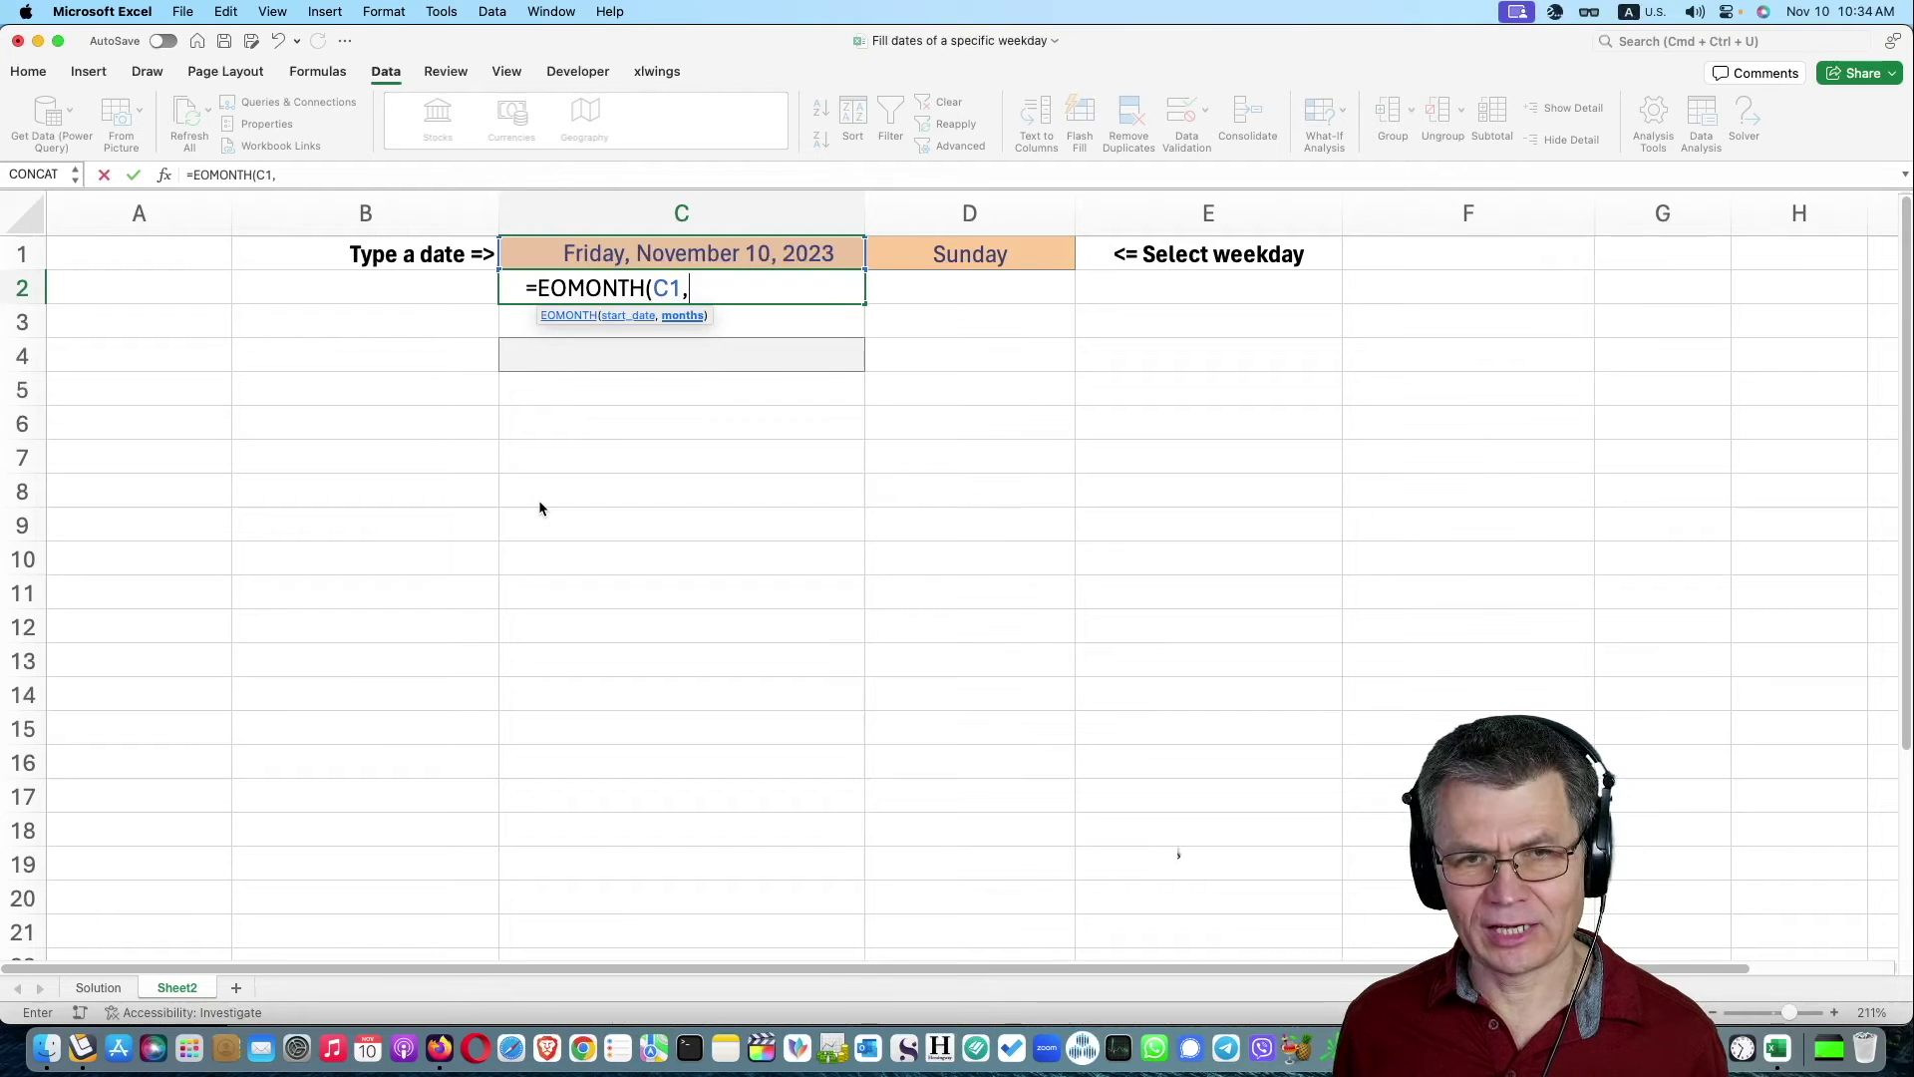
{"action": "type", "text": "0"}
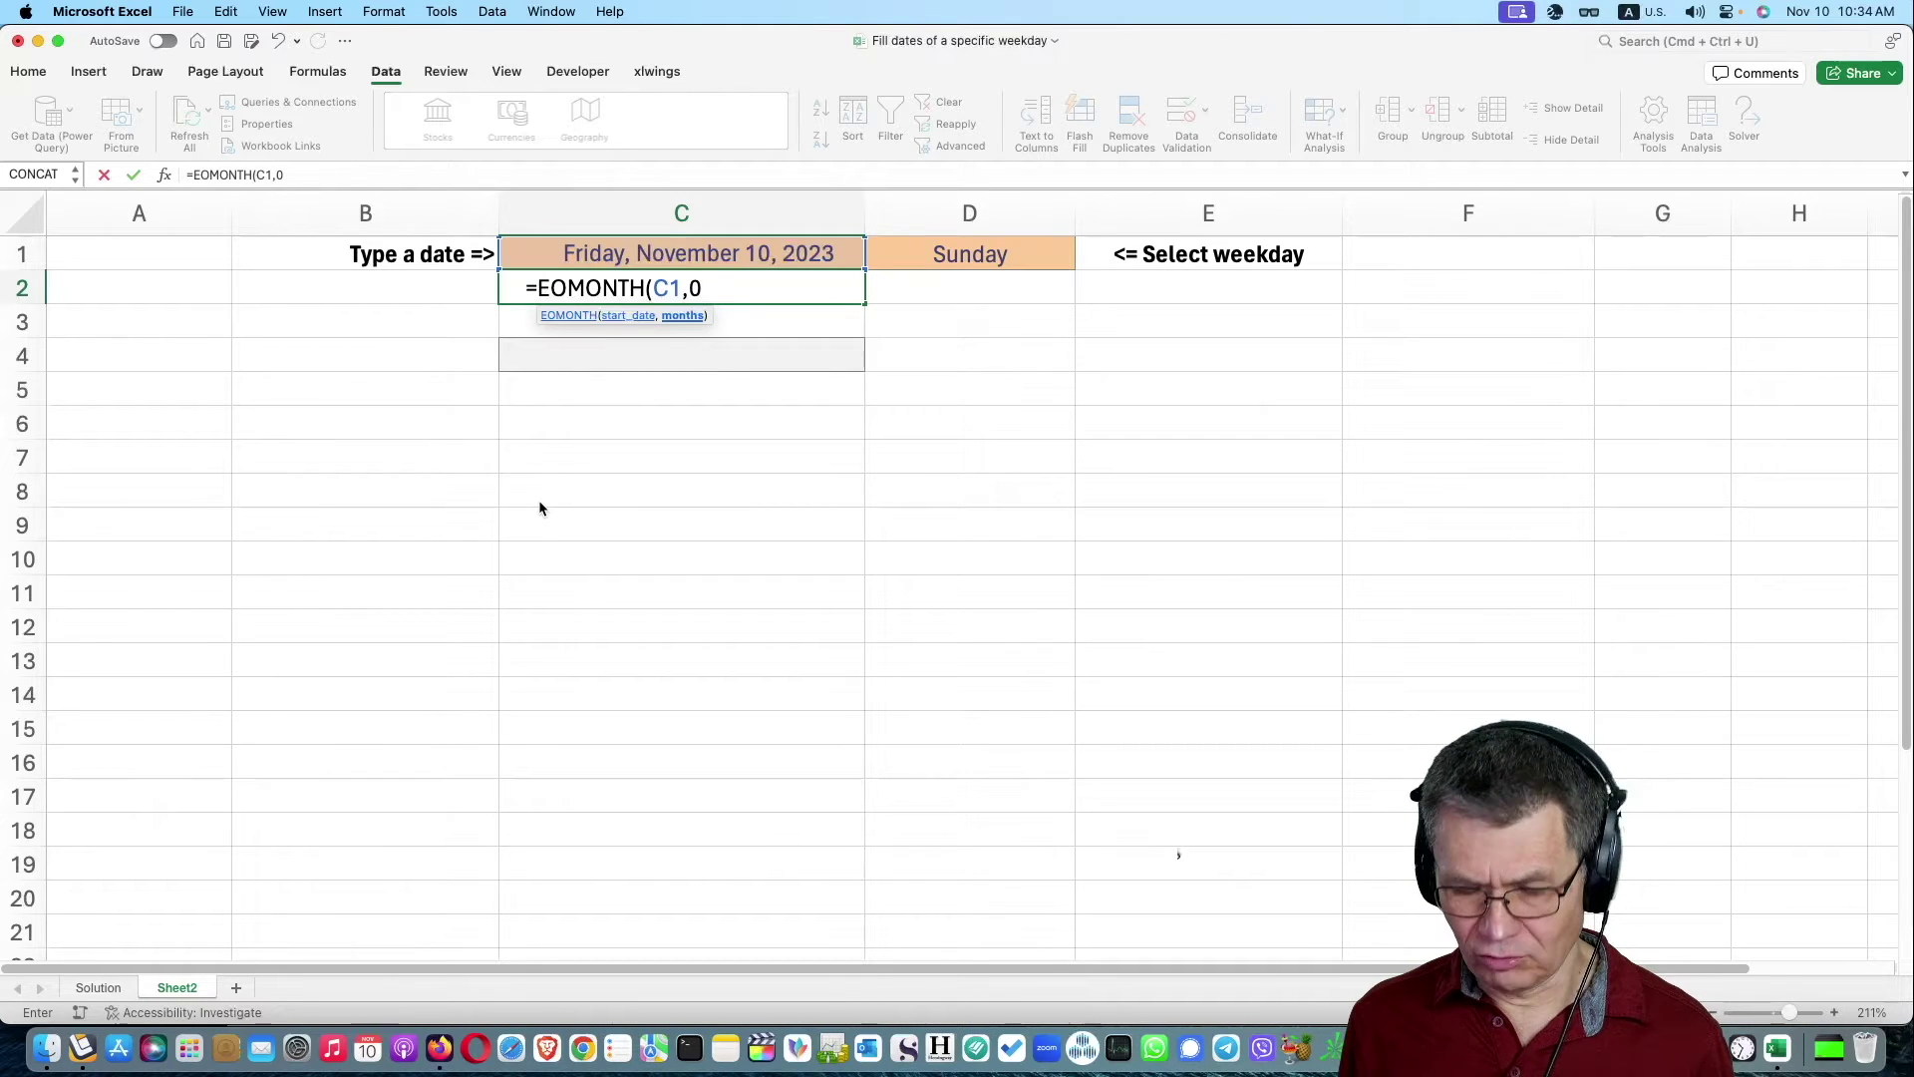
{"action": "type", "text": ")"}
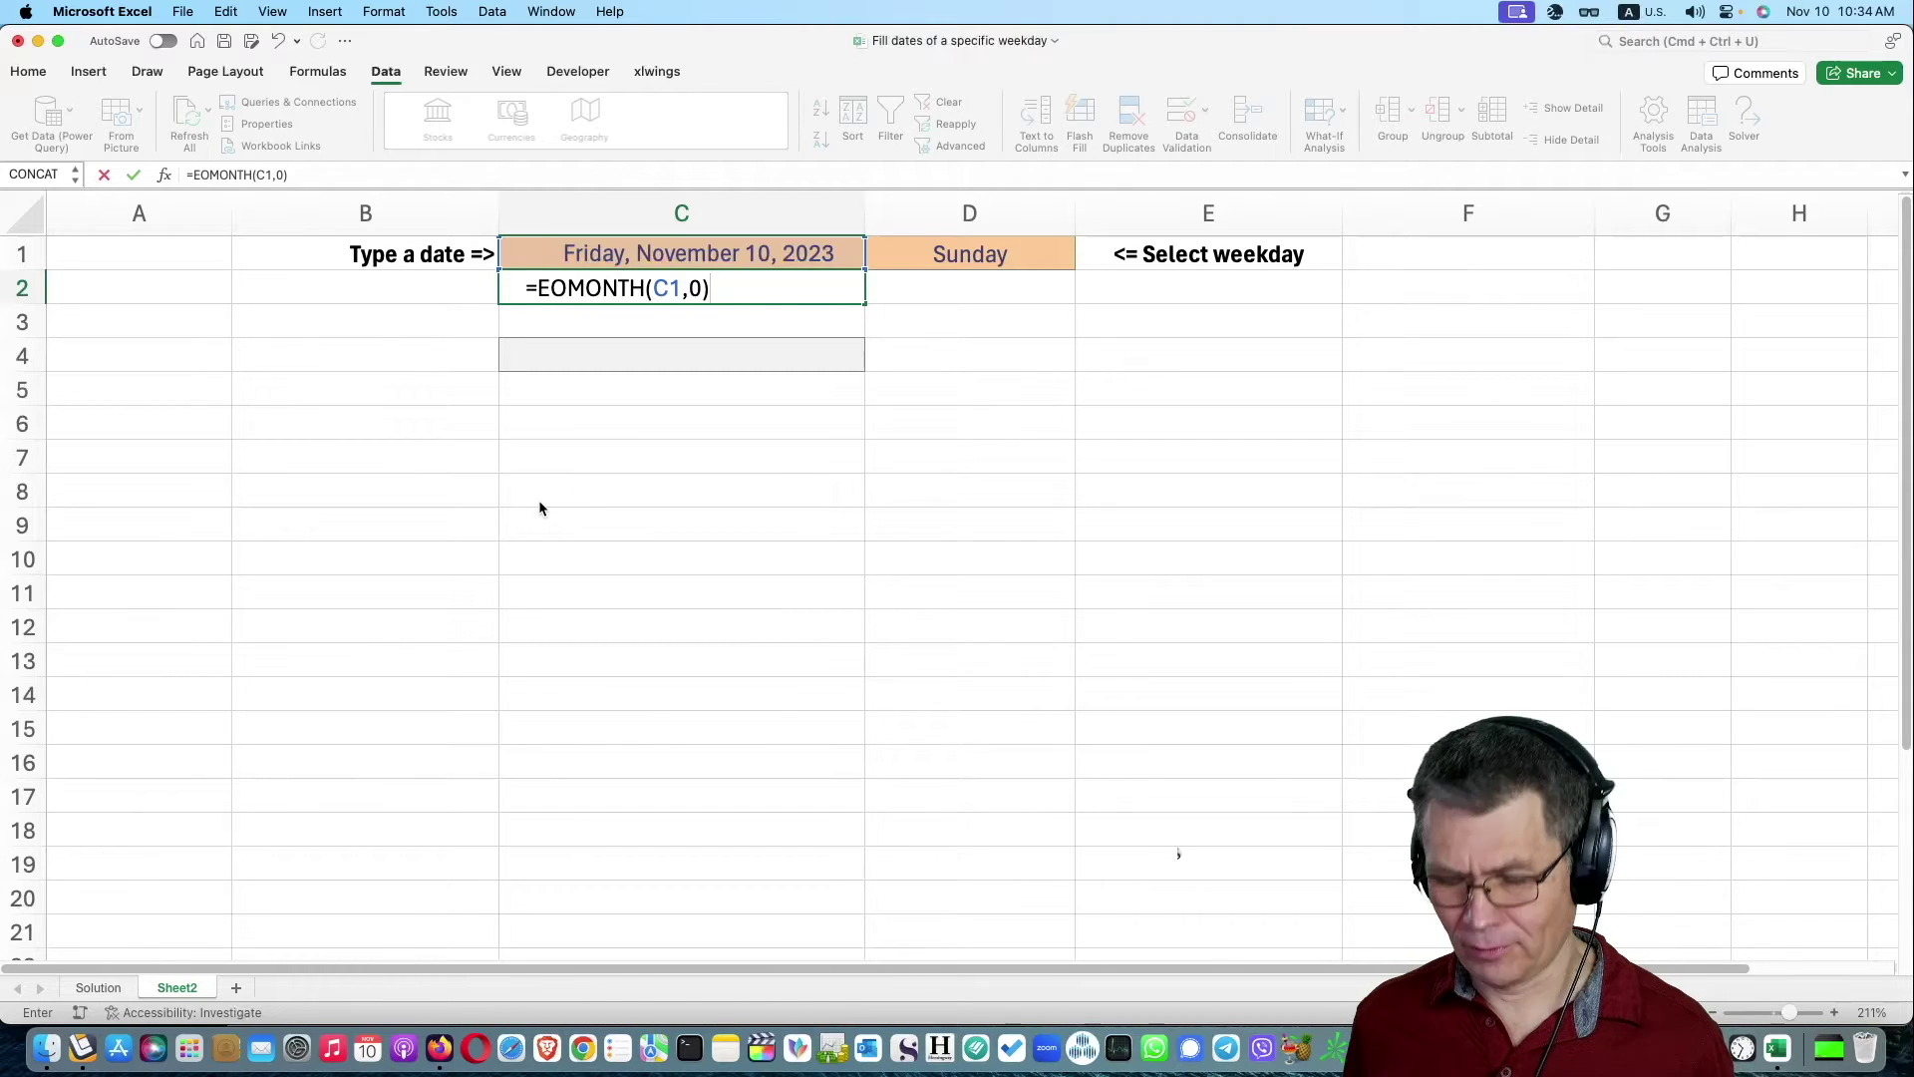
{"action": "key", "text": "Return"}
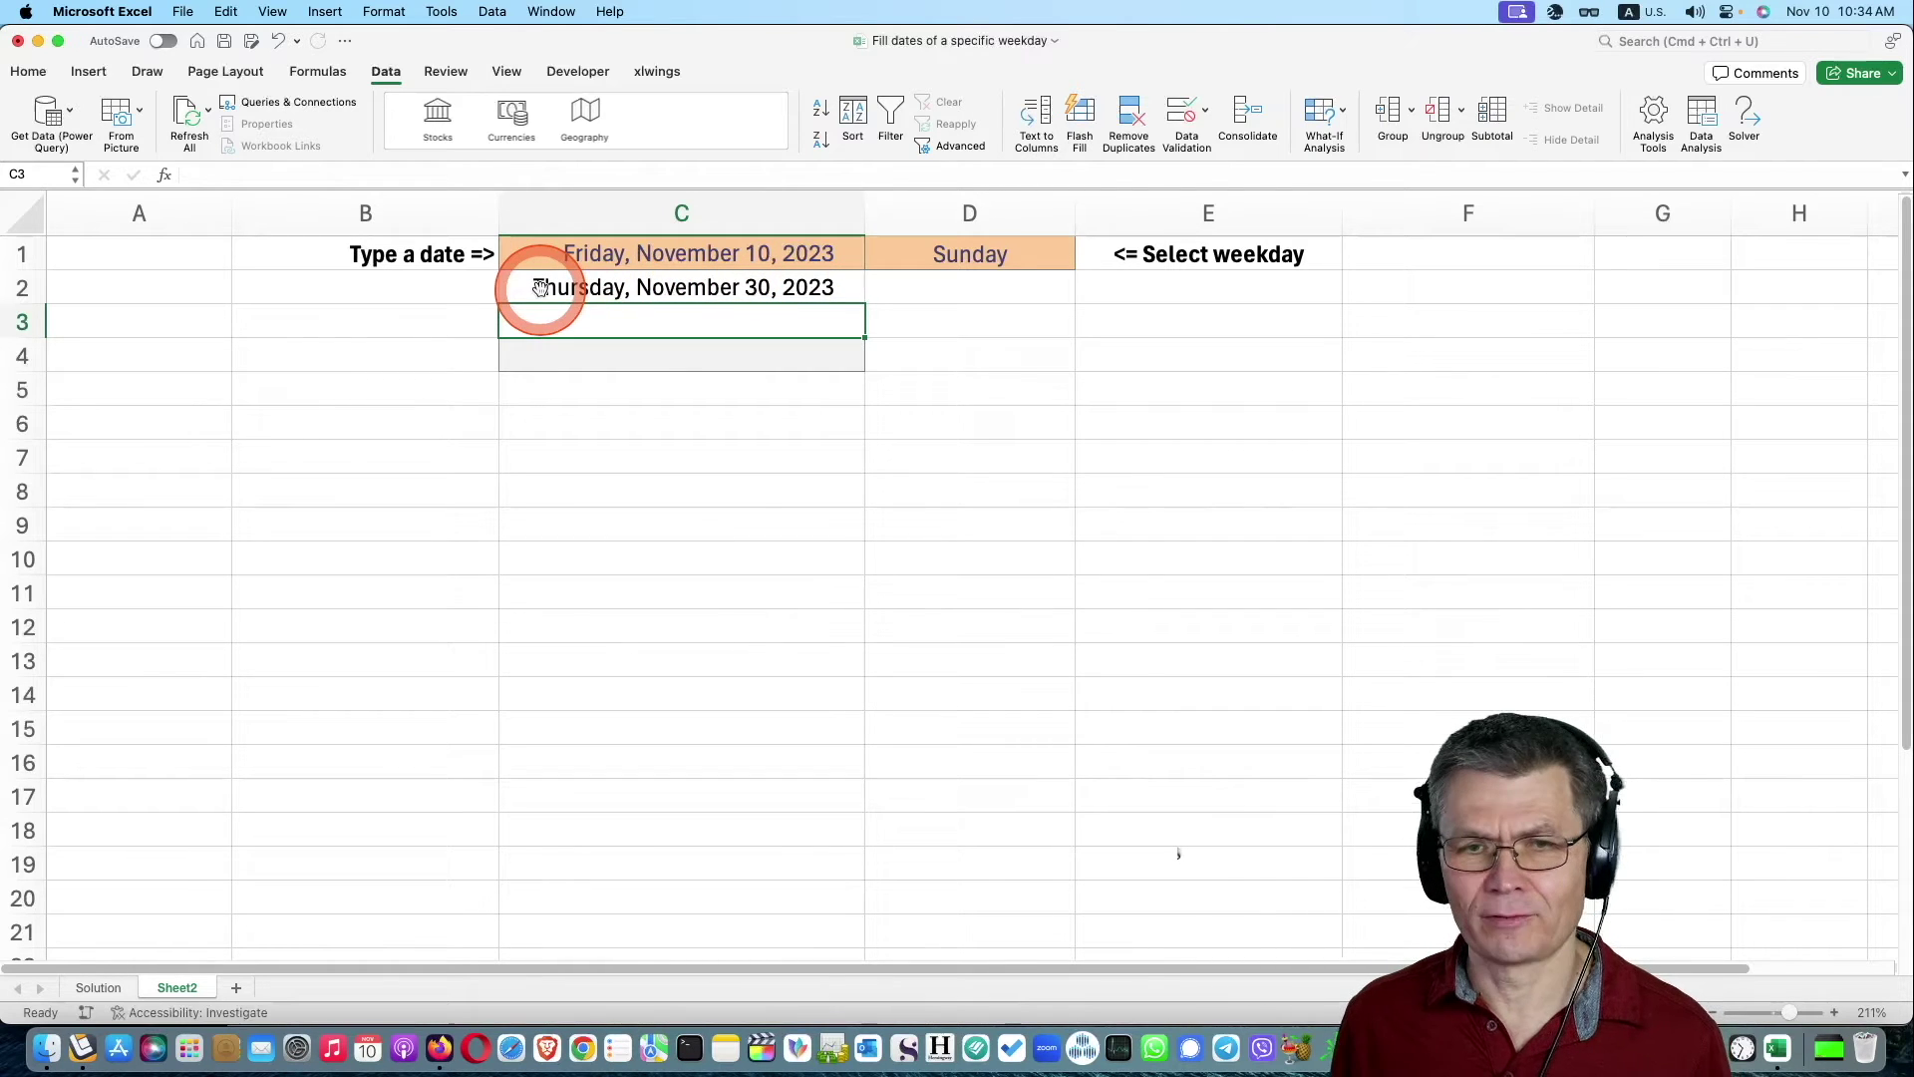
{"action": "double_click", "coordinate": [539, 289]}
{"action": "left_click", "coordinate": [540, 288]}
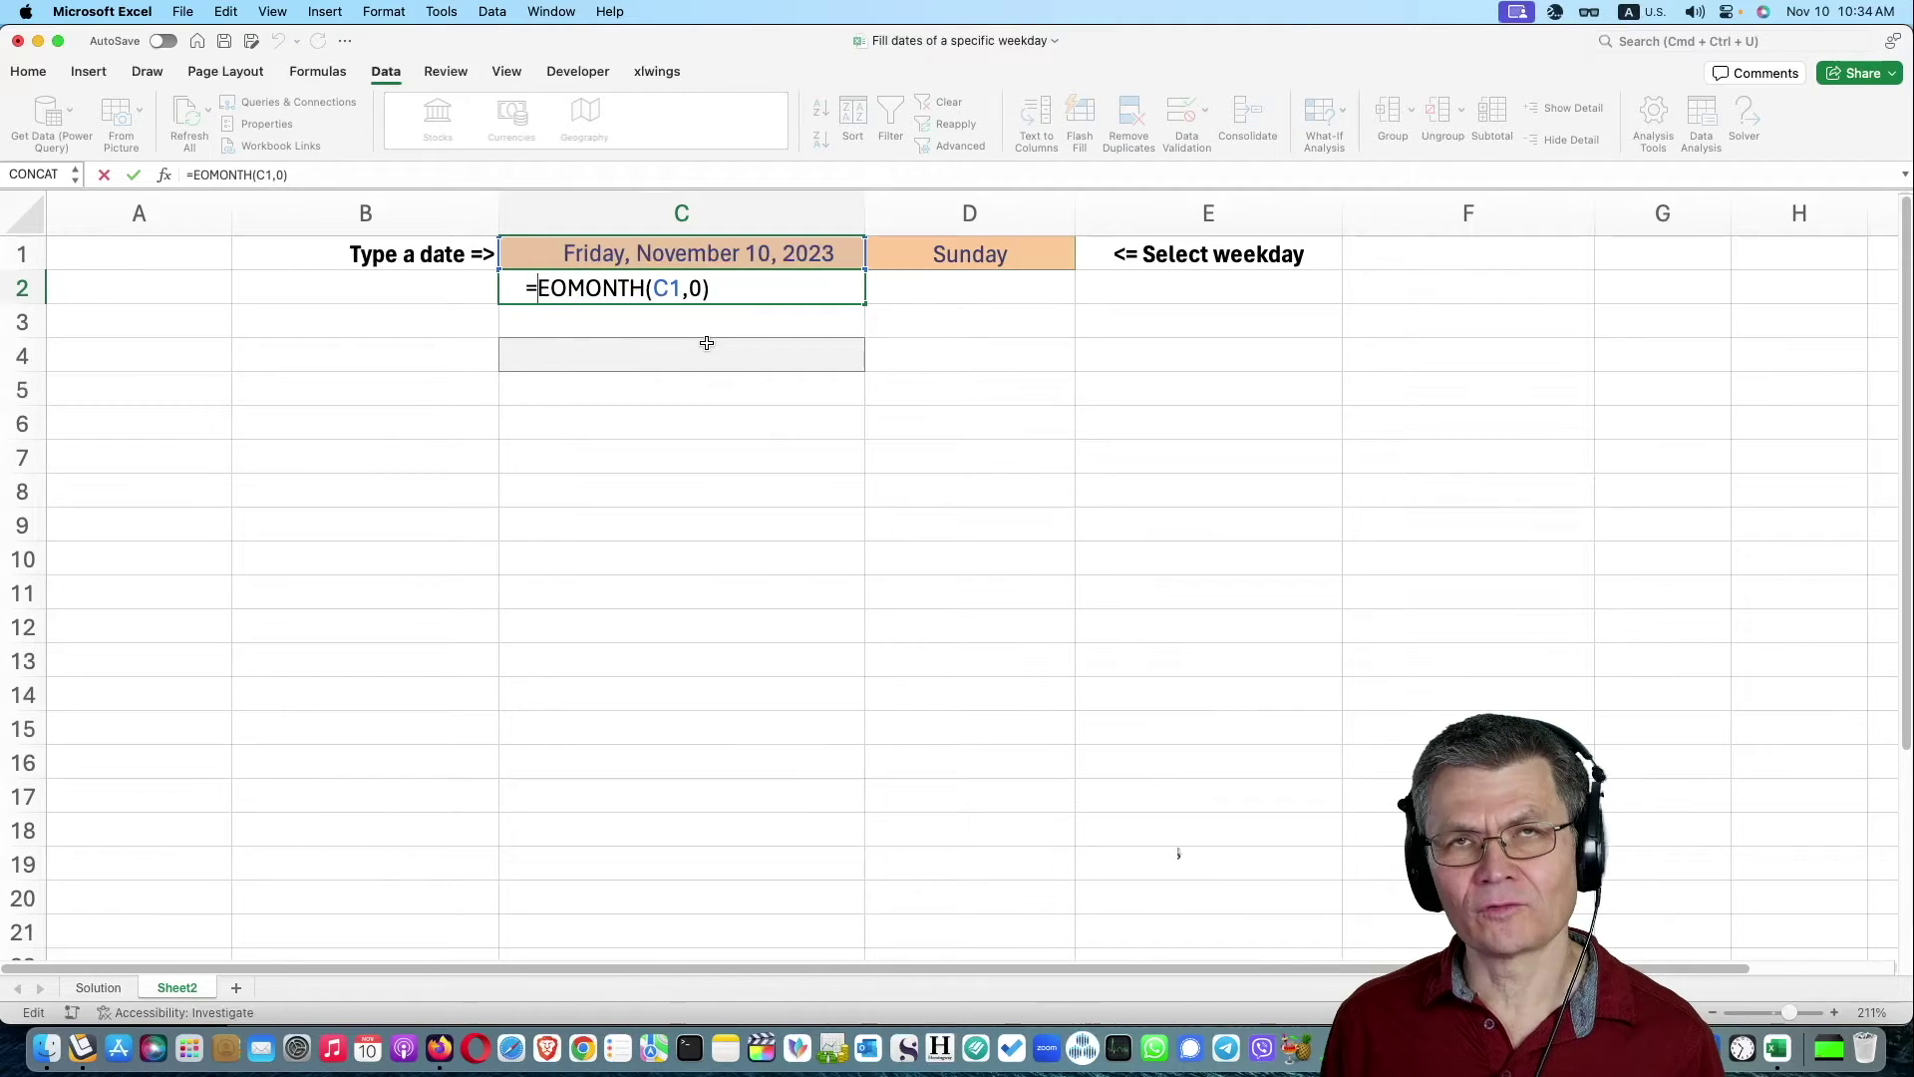
Change C2 to =DAY(EOMONTH(C1,0)) and apply General format so it shows 30.
{"action": "type", "text": "day"}
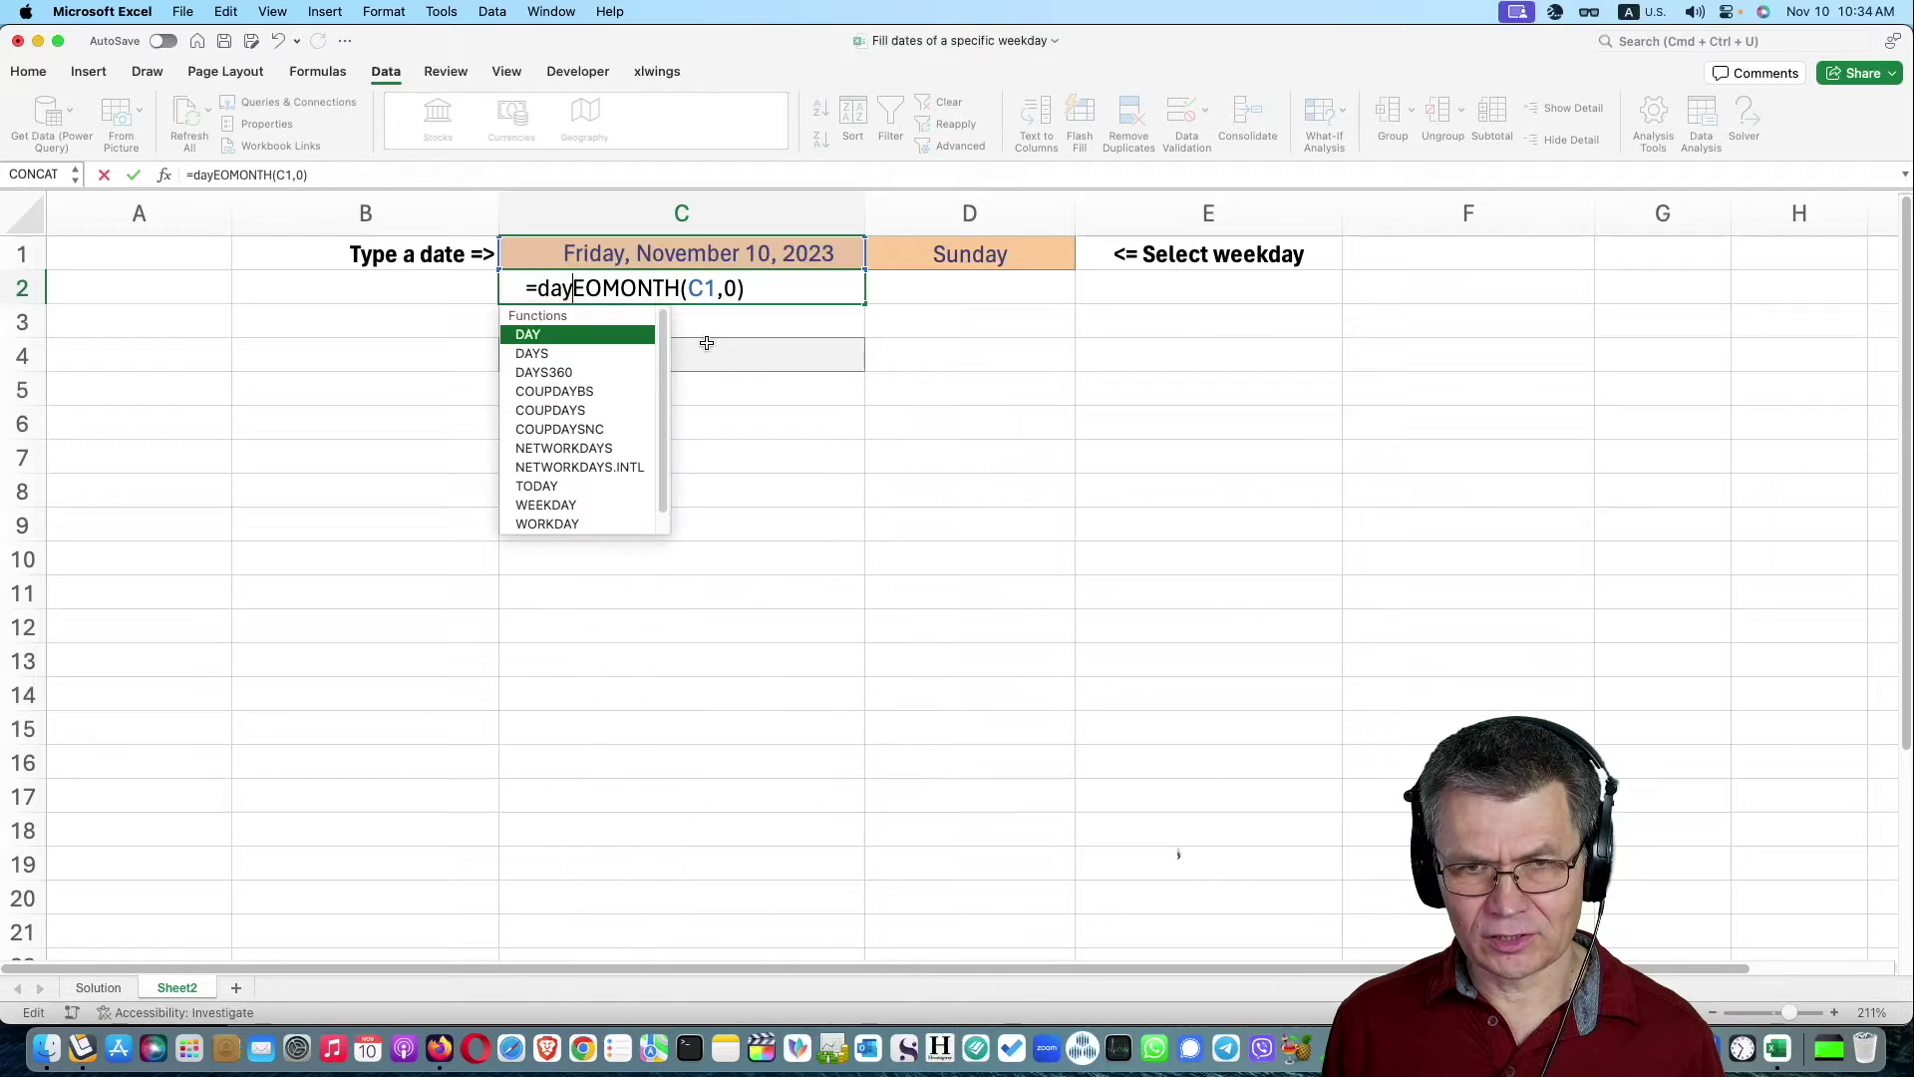
{"action": "type", "text": "("}
{"action": "left_click", "coordinate": [757, 288]}
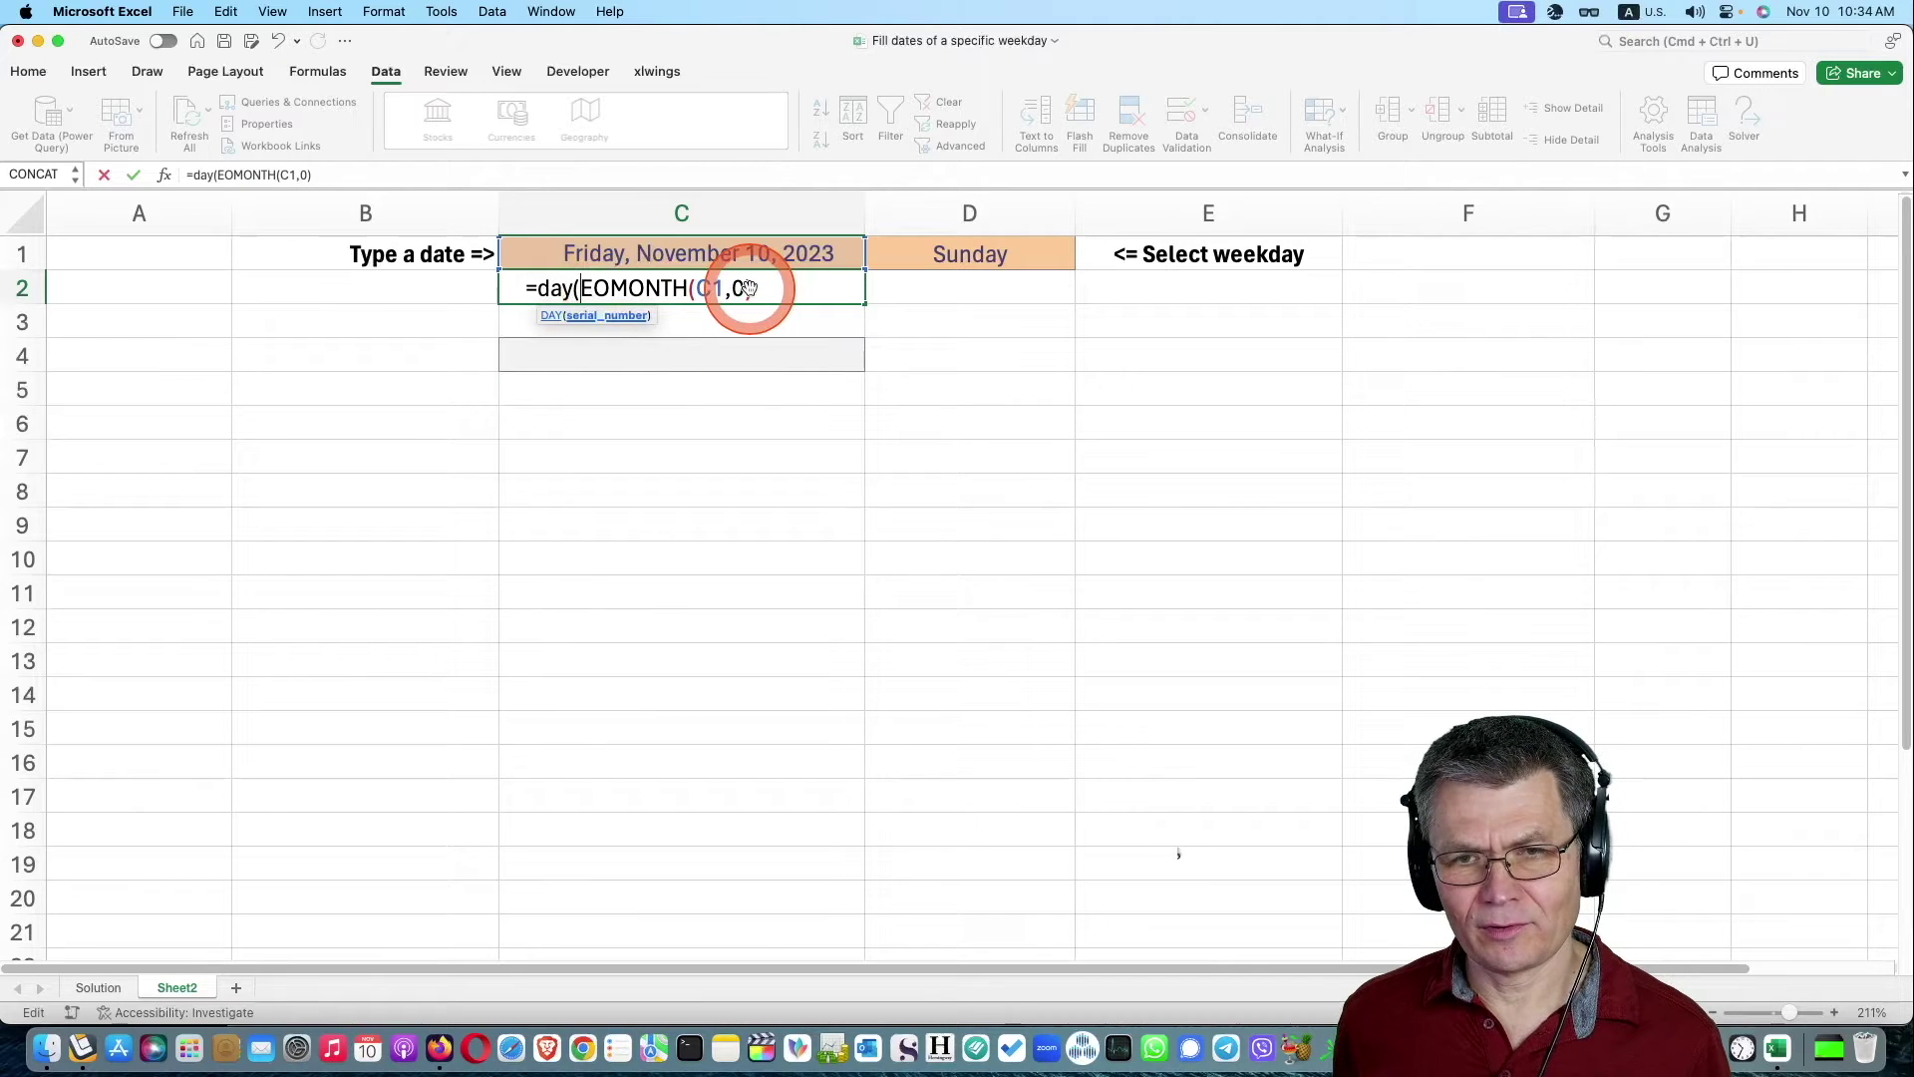
{"action": "left_click", "coordinate": [807, 337]}
{"action": "type", "text": ")"}
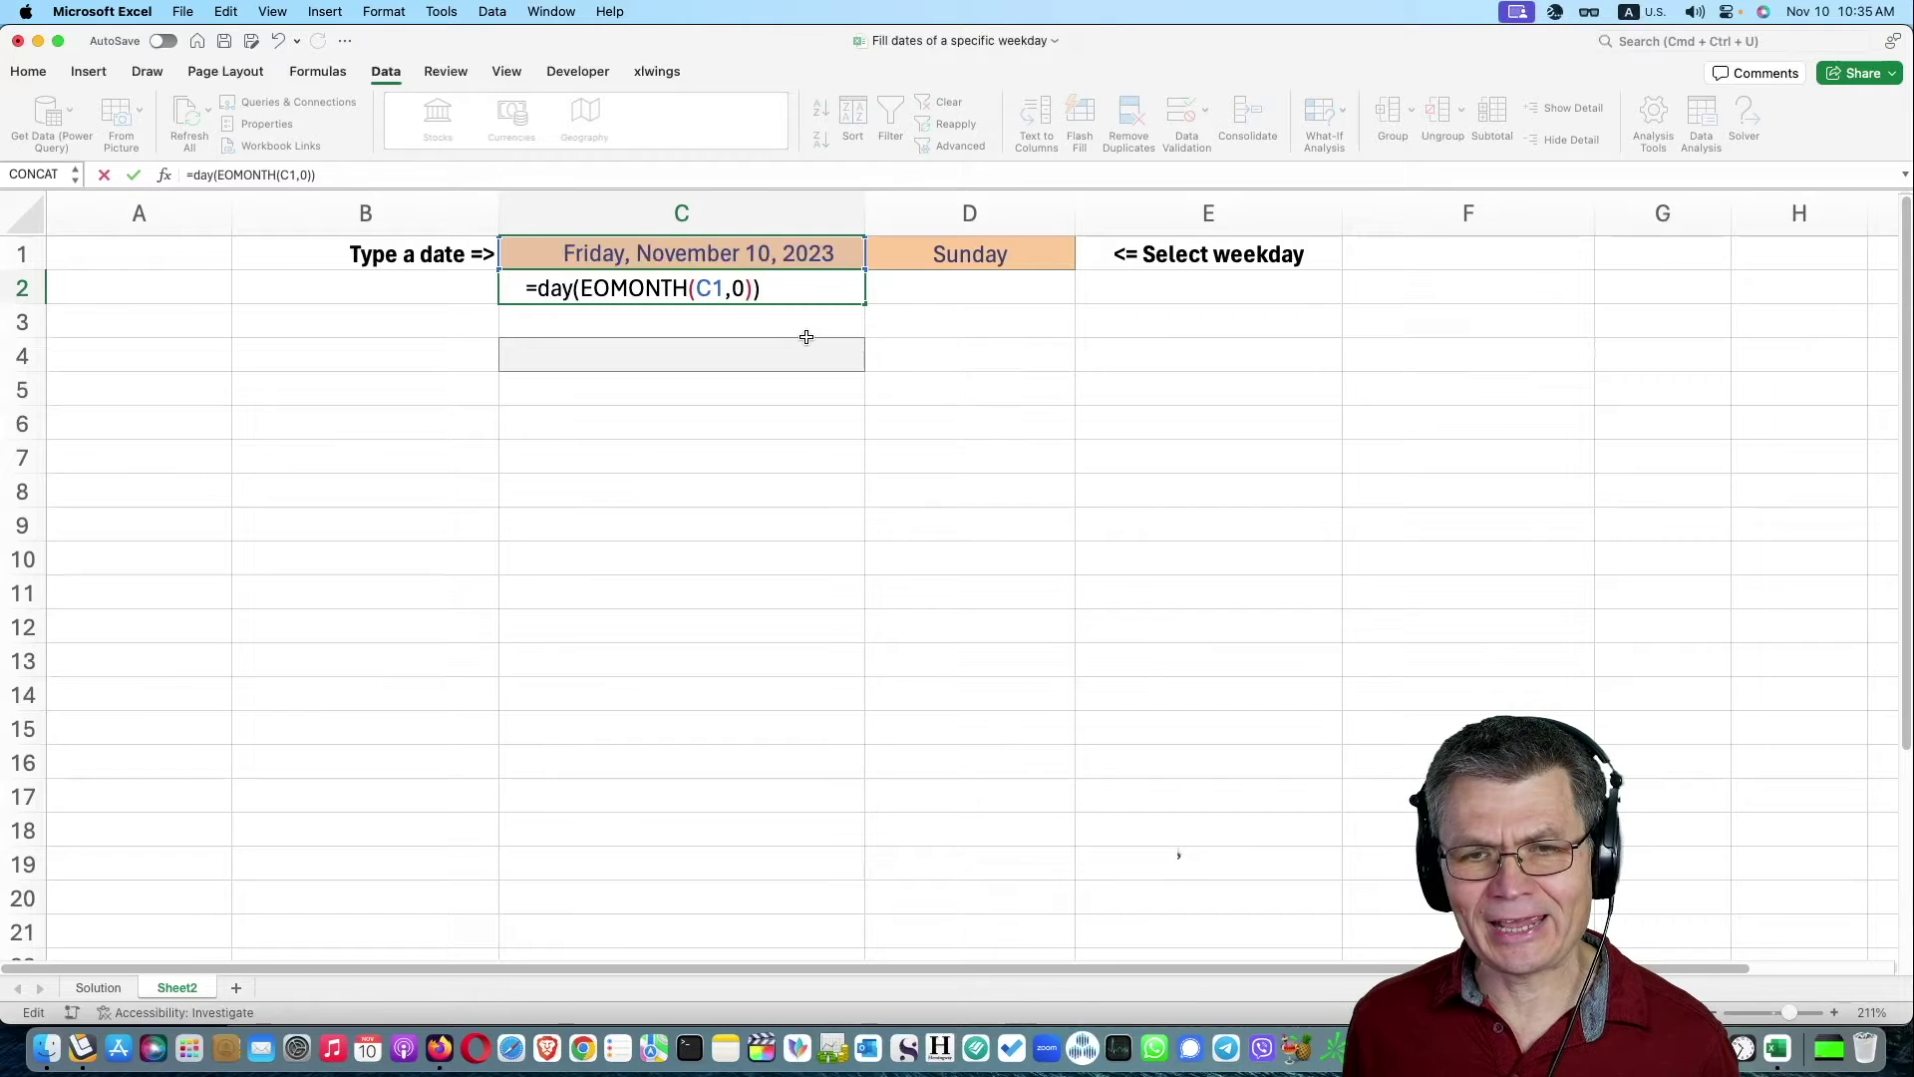
{"action": "key", "text": "Return"}
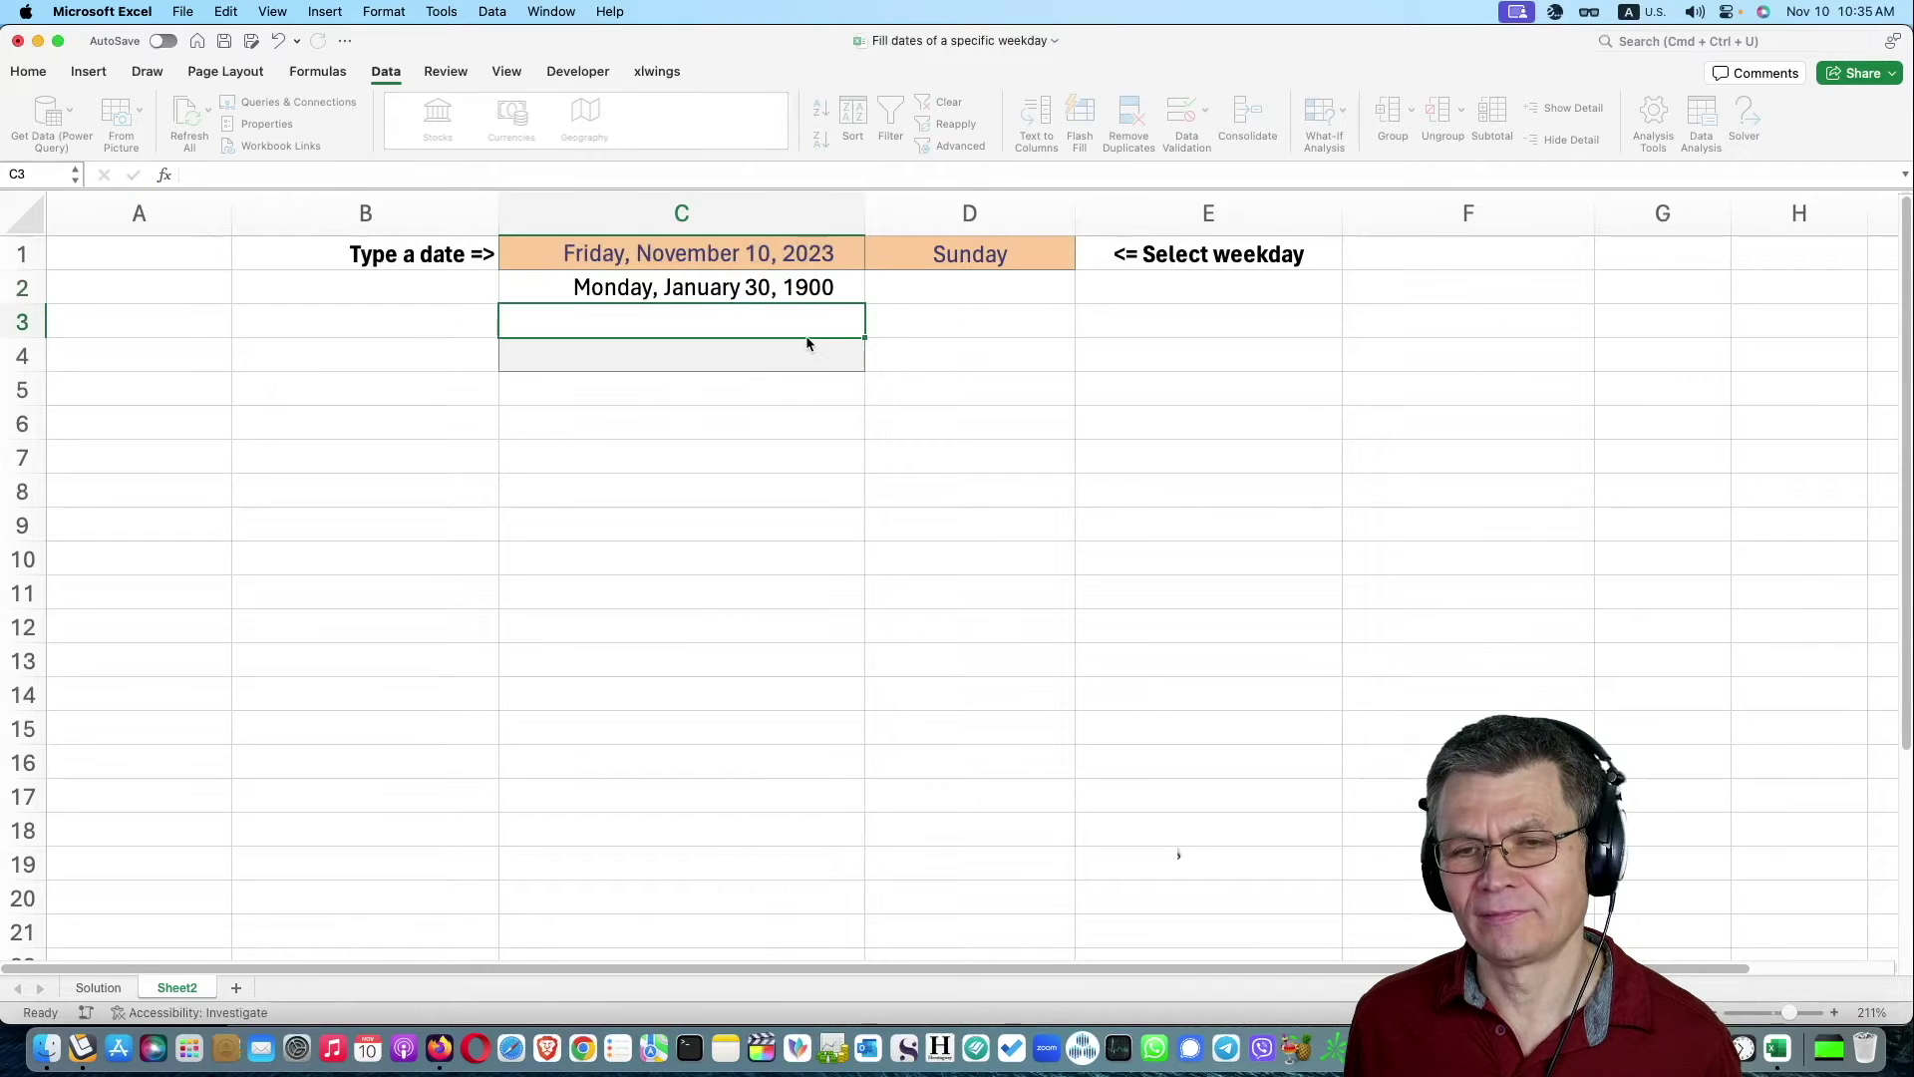
{"action": "left_click", "coordinate": [761, 297]}
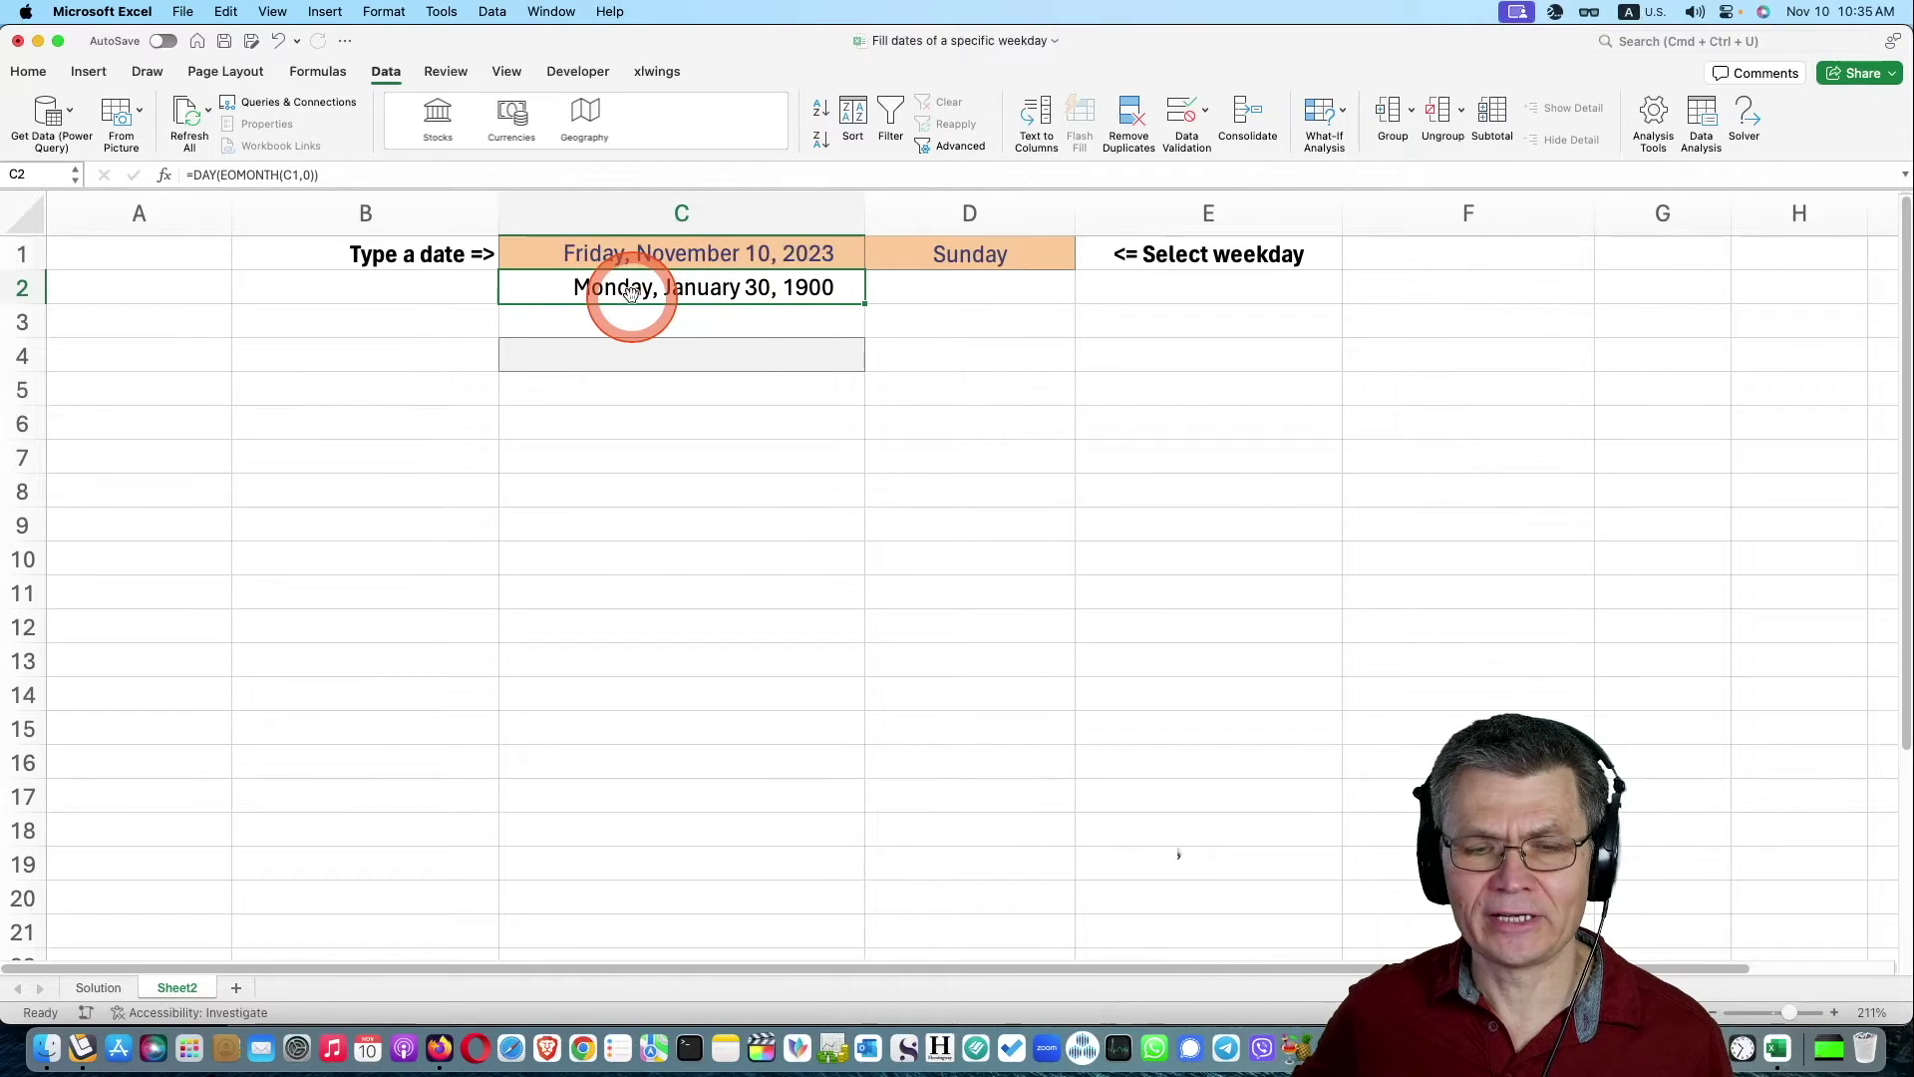
{"action": "key", "text": "ctrl+shift+asciitilde"}
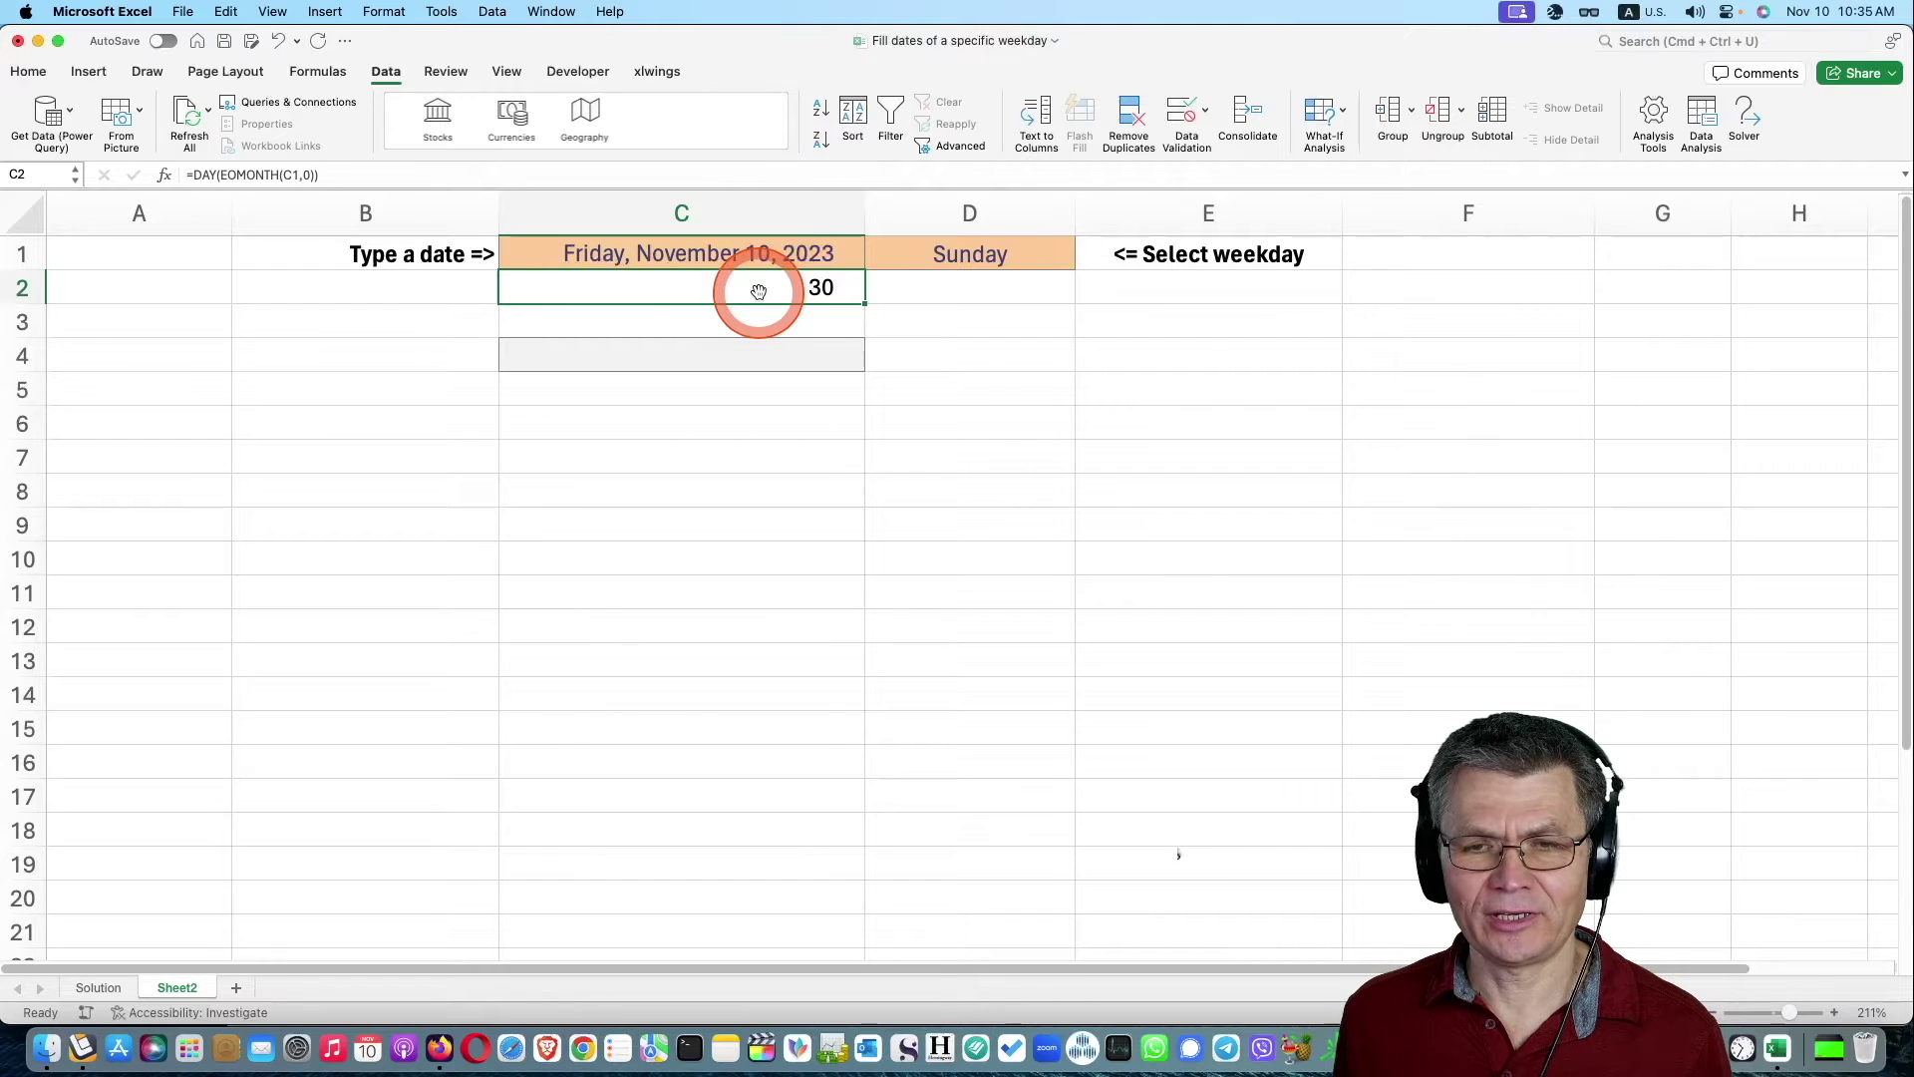
{"action": "left_click", "coordinate": [137, 388]}
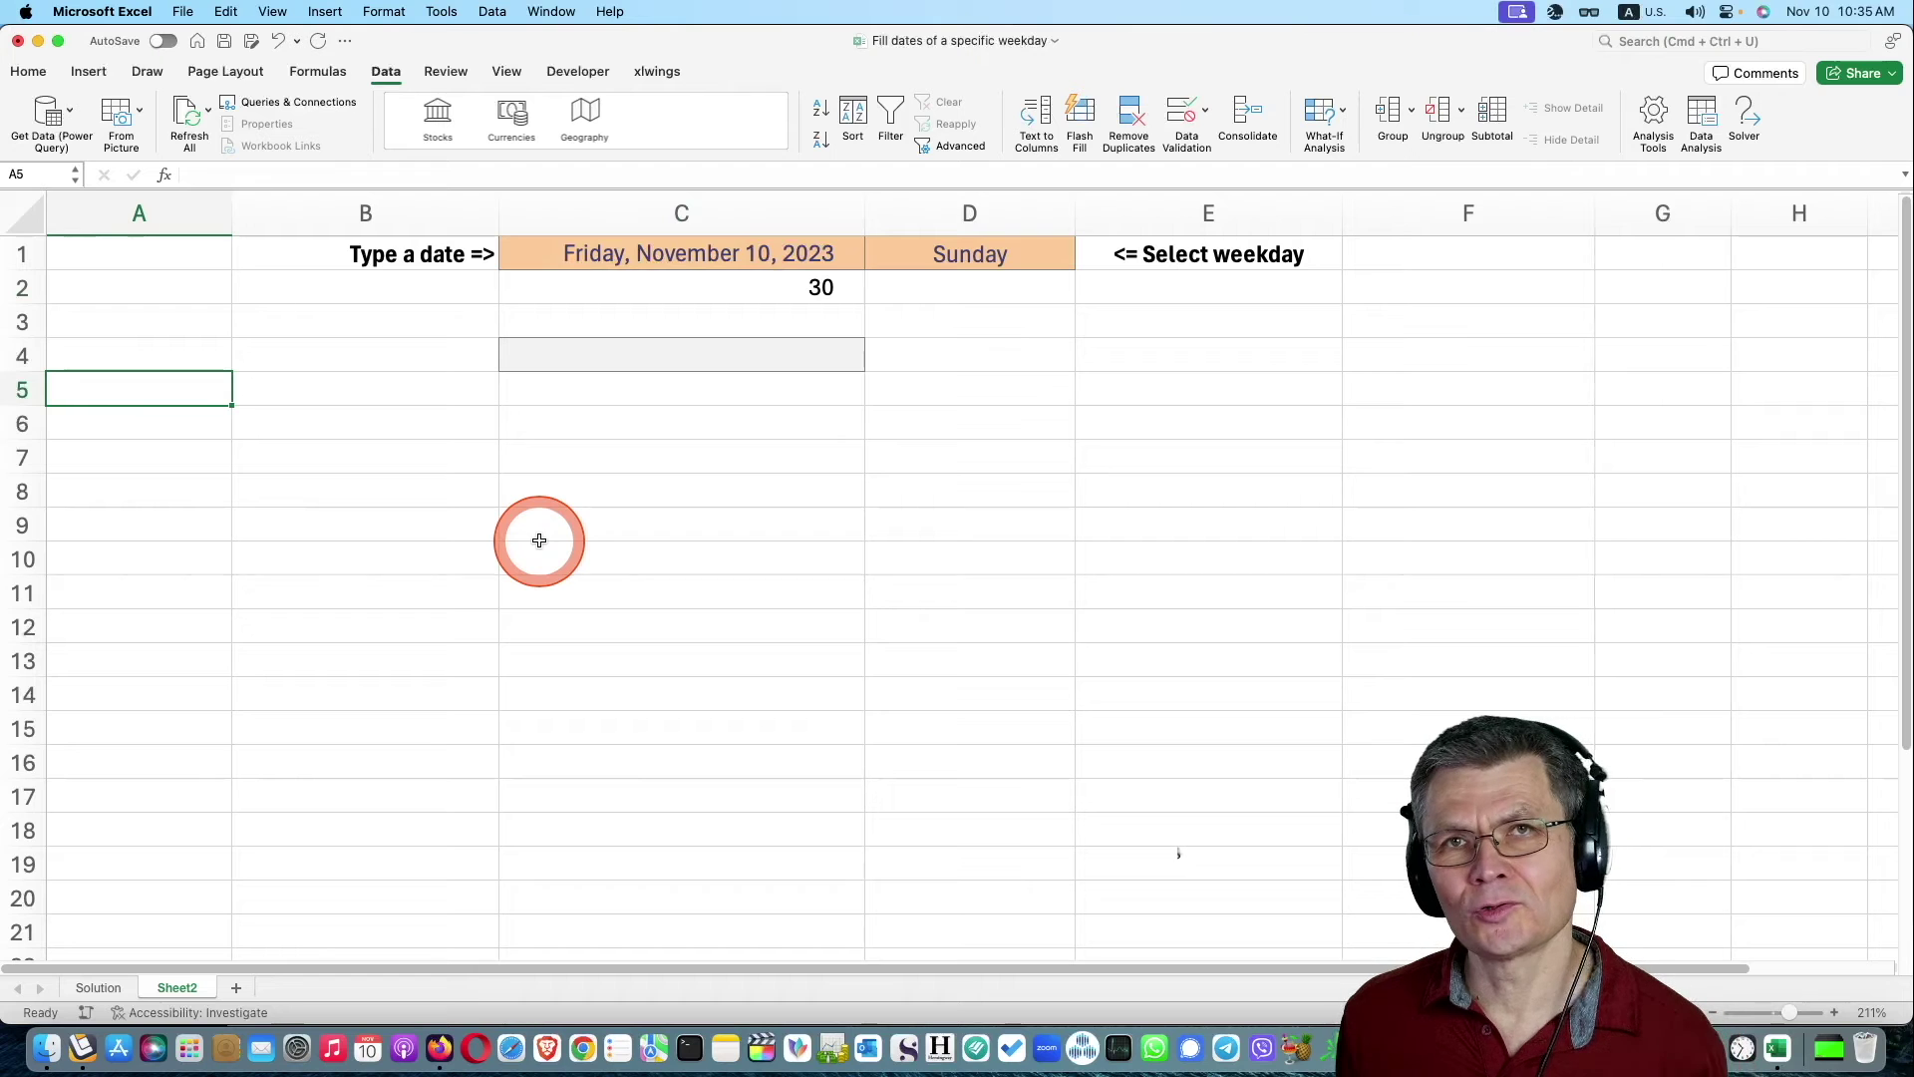
Enter =SEQUENCE(C2) in A5 to spill the day numbers 1 through 30.
{"action": "type", "text": "=seq"}
{"action": "key", "text": "Tab"}
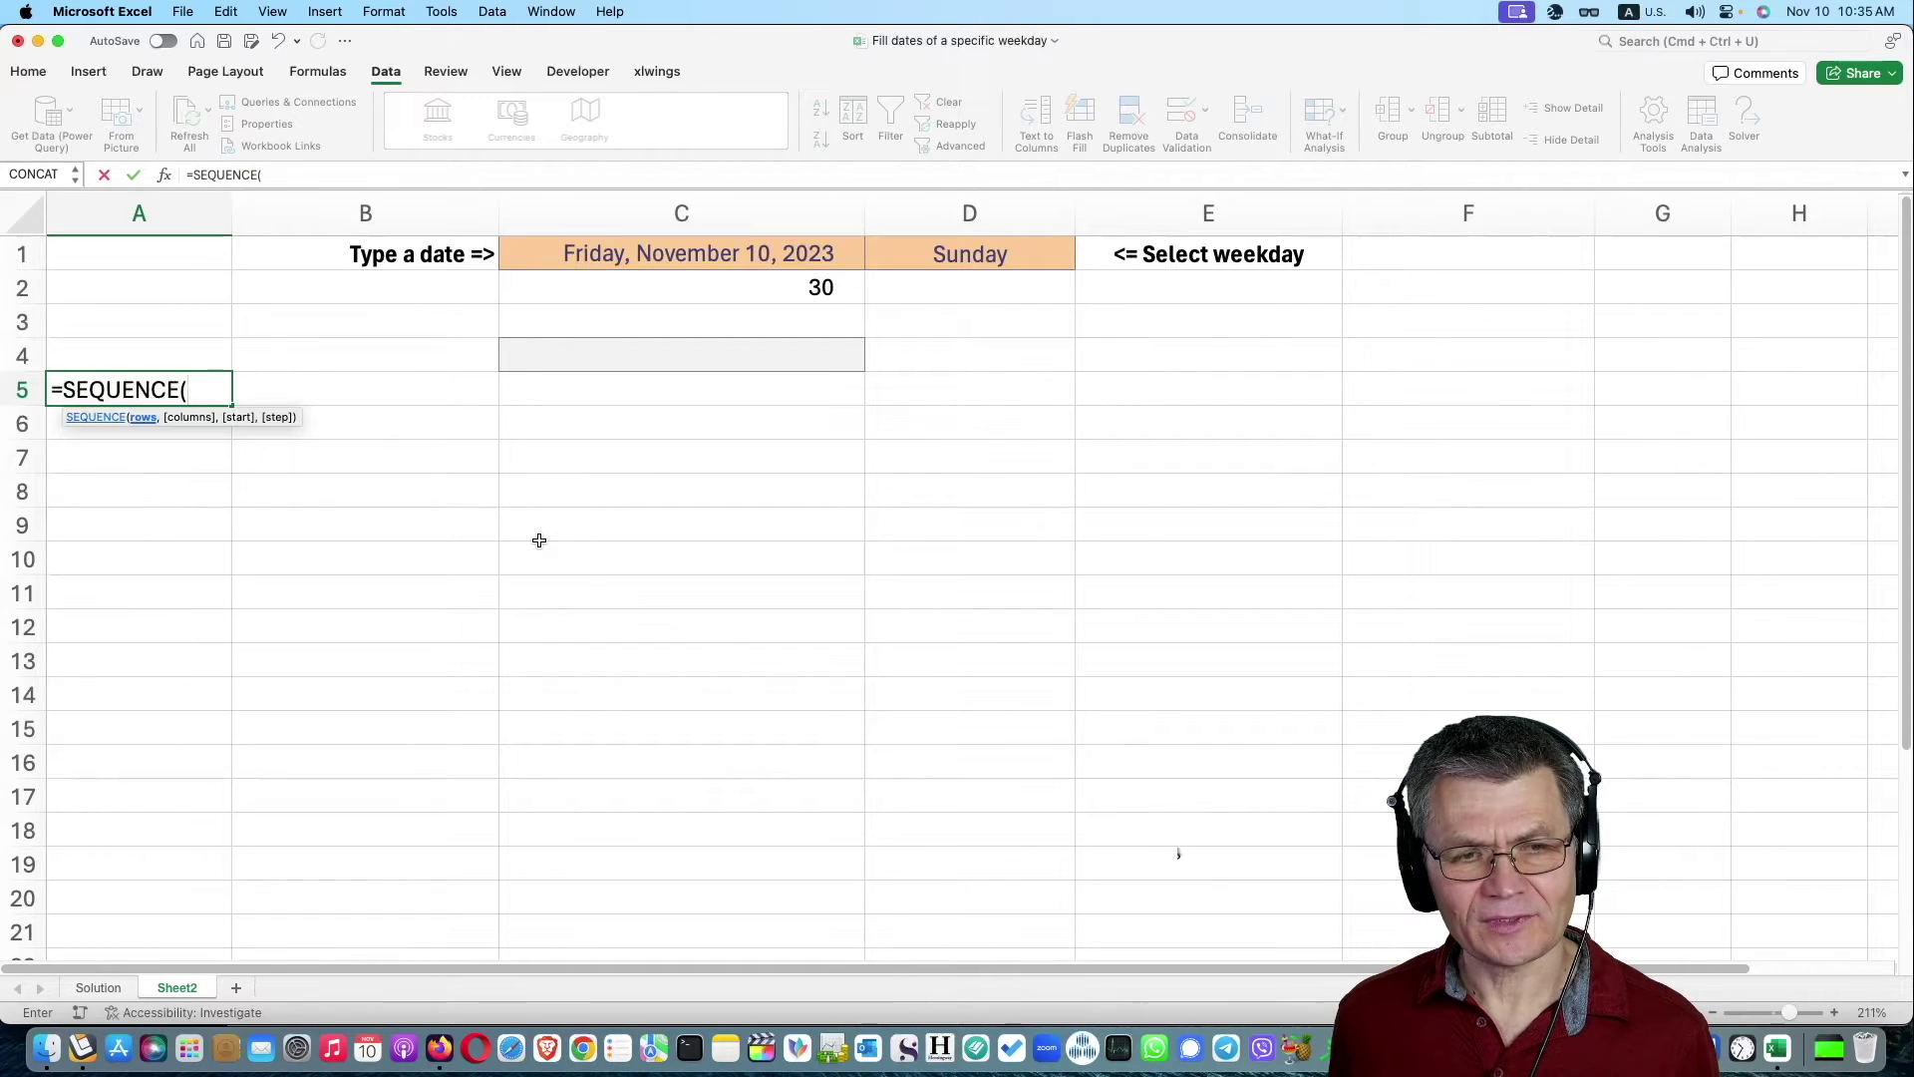
{"action": "left_click", "coordinate": [695, 288]}
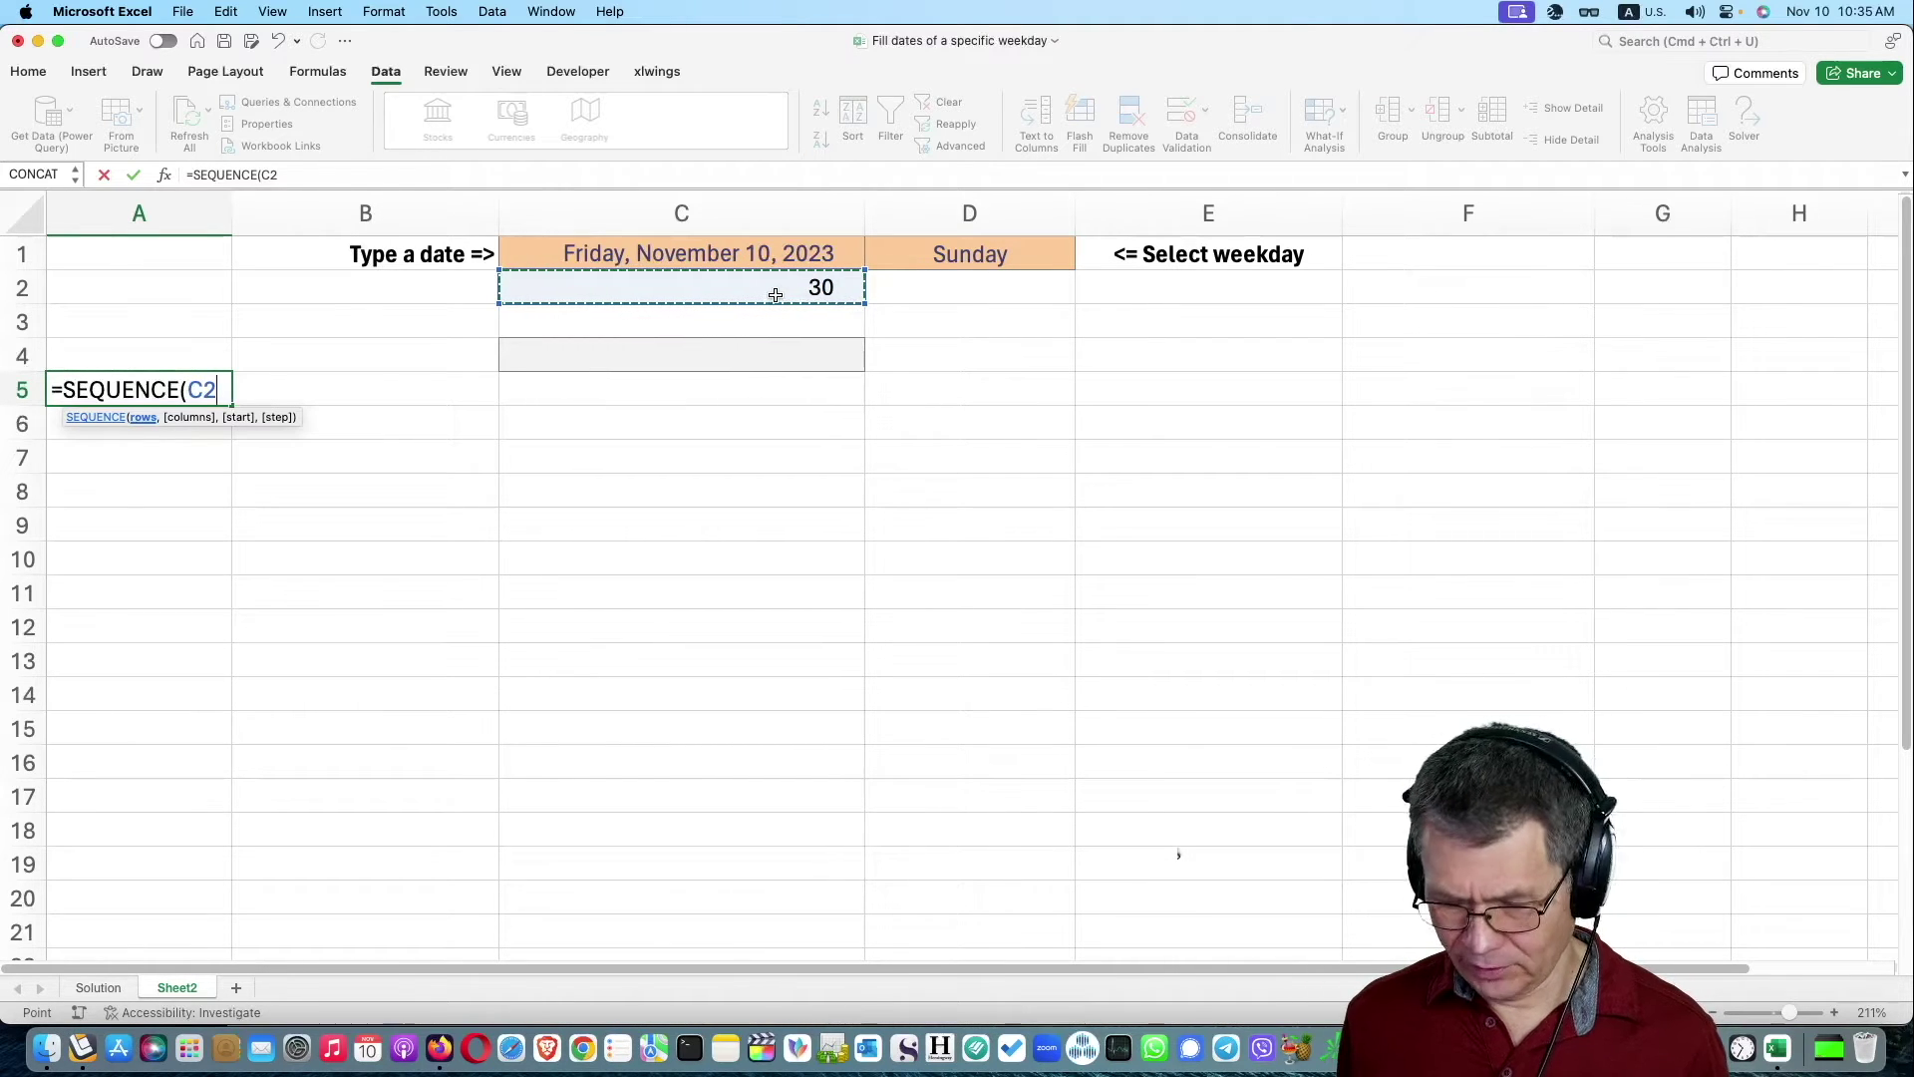
{"action": "key", "text": "Return"}
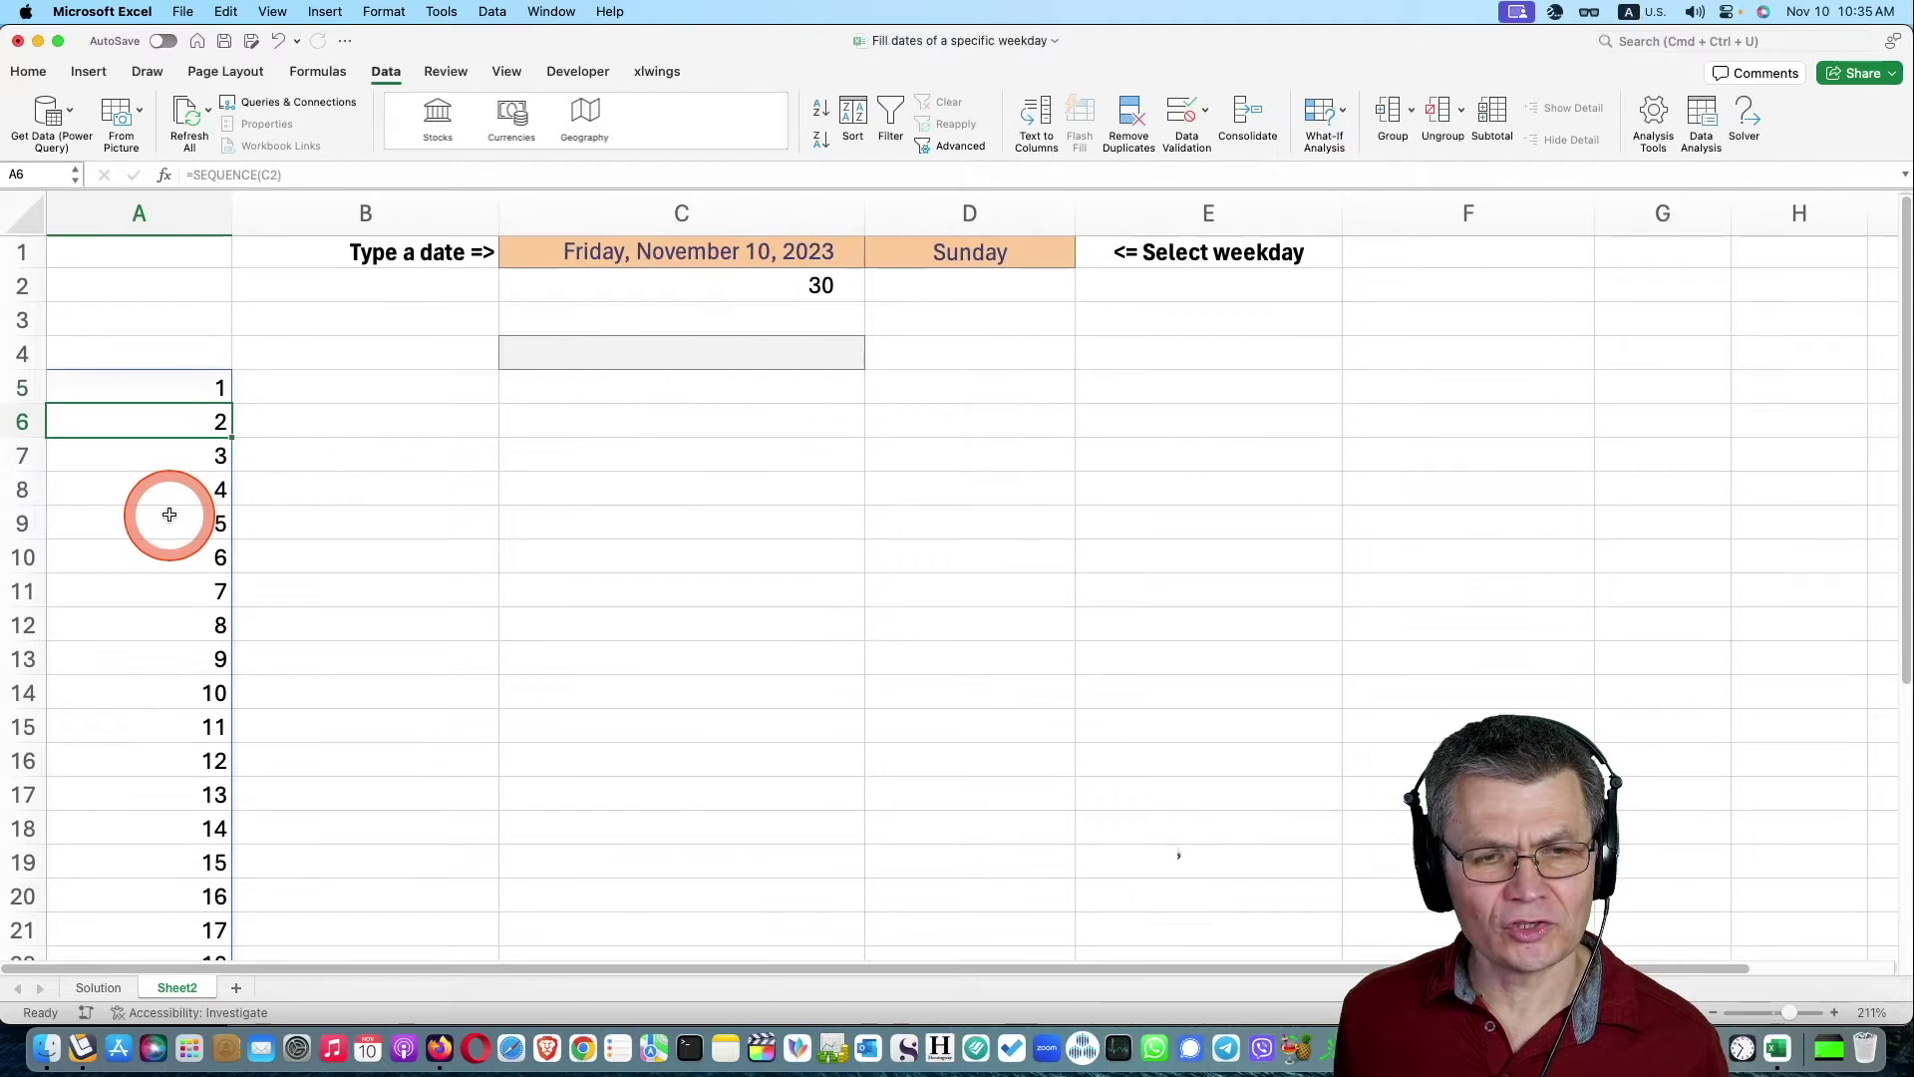
{"action": "scroll", "coordinate": [169, 515], "scroll_direction": "down", "scroll_amount": 2}
{"action": "scroll", "coordinate": [169, 515], "scroll_direction": "down", "scroll_amount": 5}
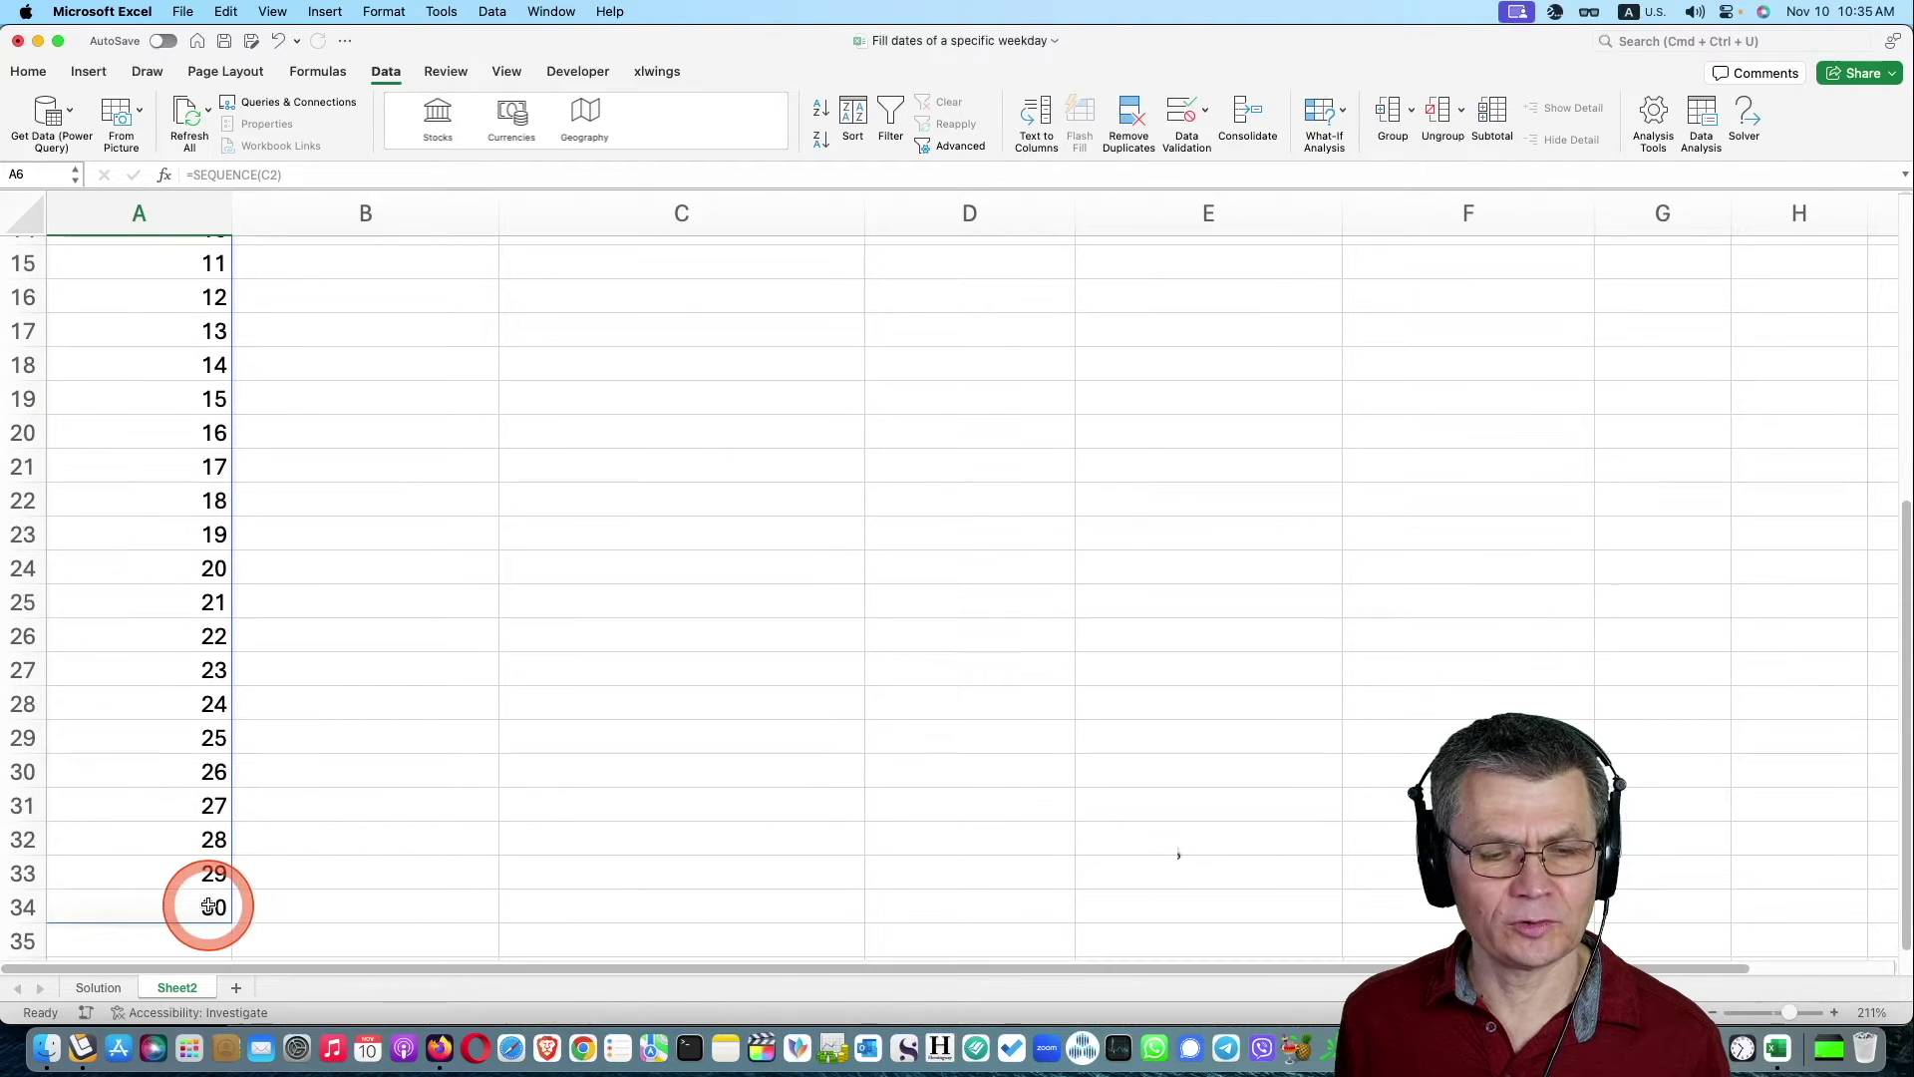
{"action": "scroll", "coordinate": [207, 857], "scroll_direction": "up", "scroll_amount": 5}
{"action": "scroll", "coordinate": [280, 758], "scroll_direction": "up", "scroll_amount": 3}
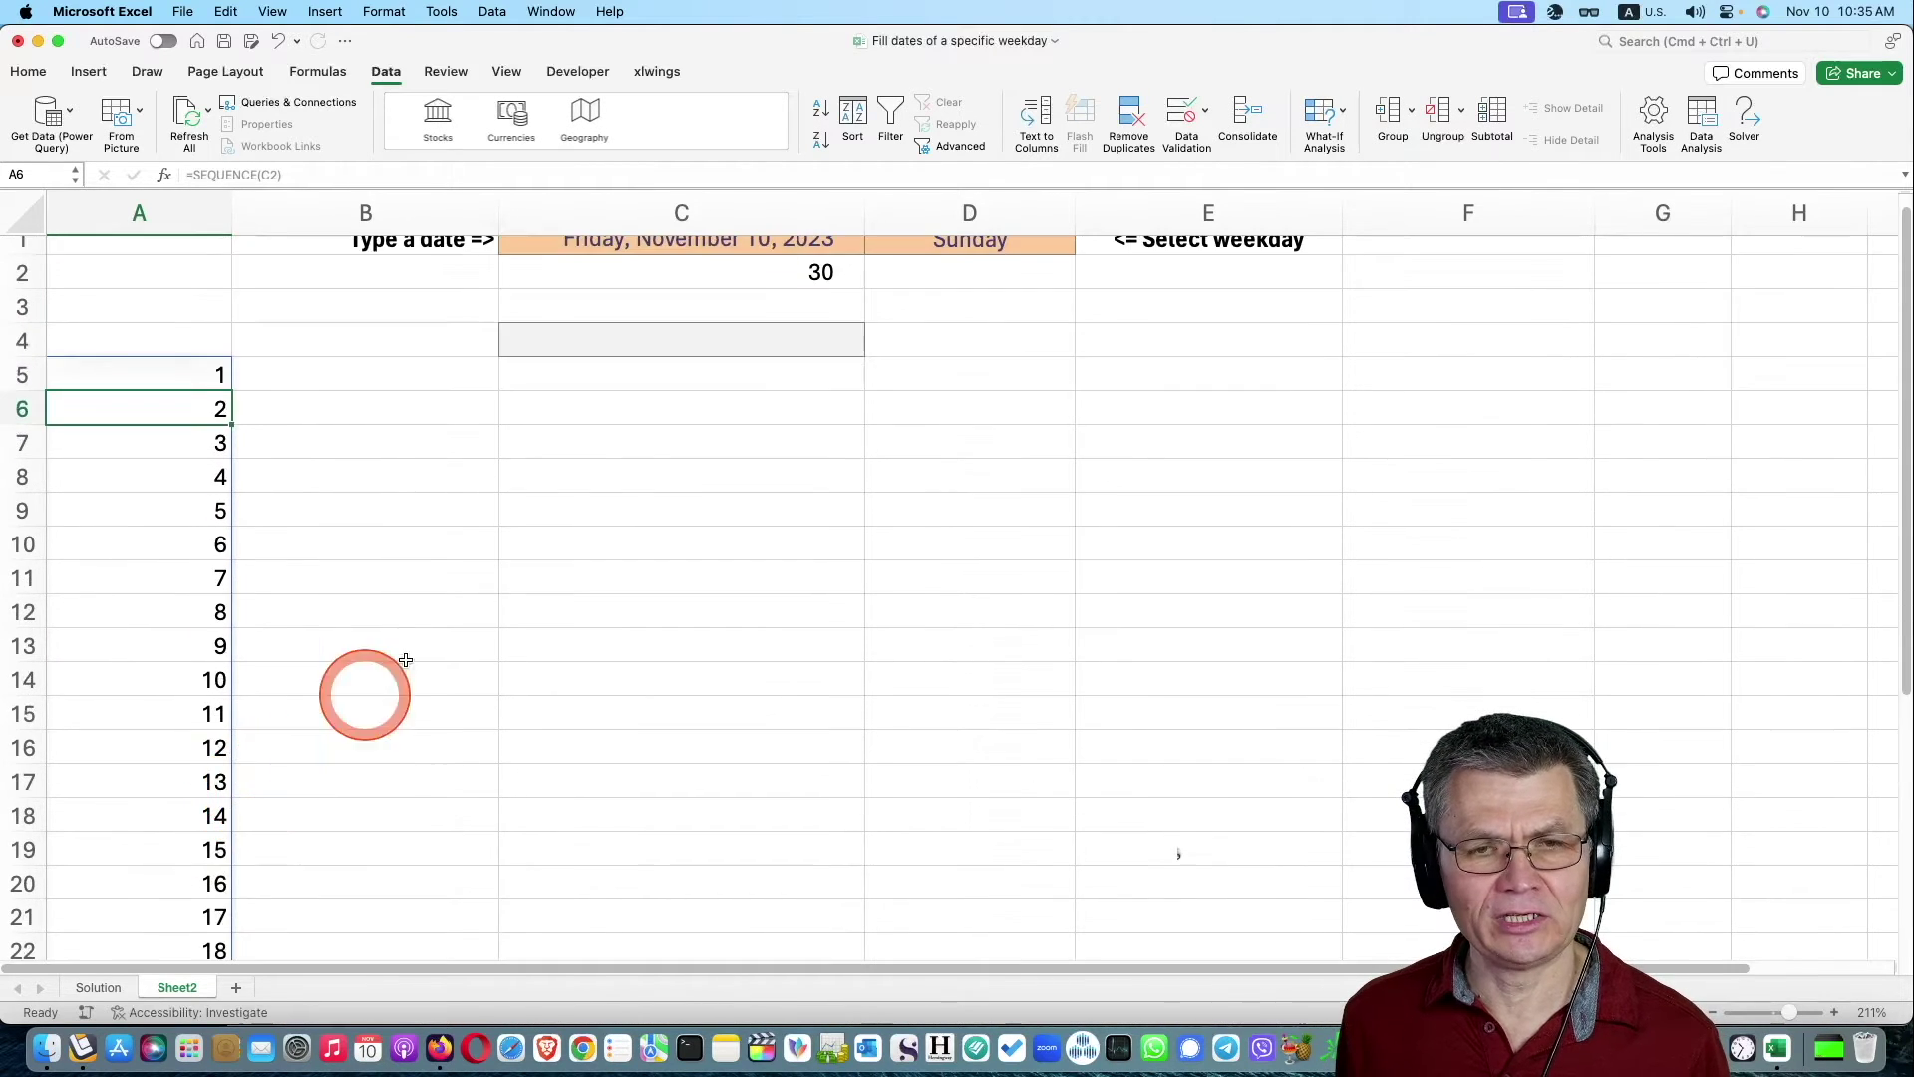
{"action": "left_click", "coordinate": [764, 271]}
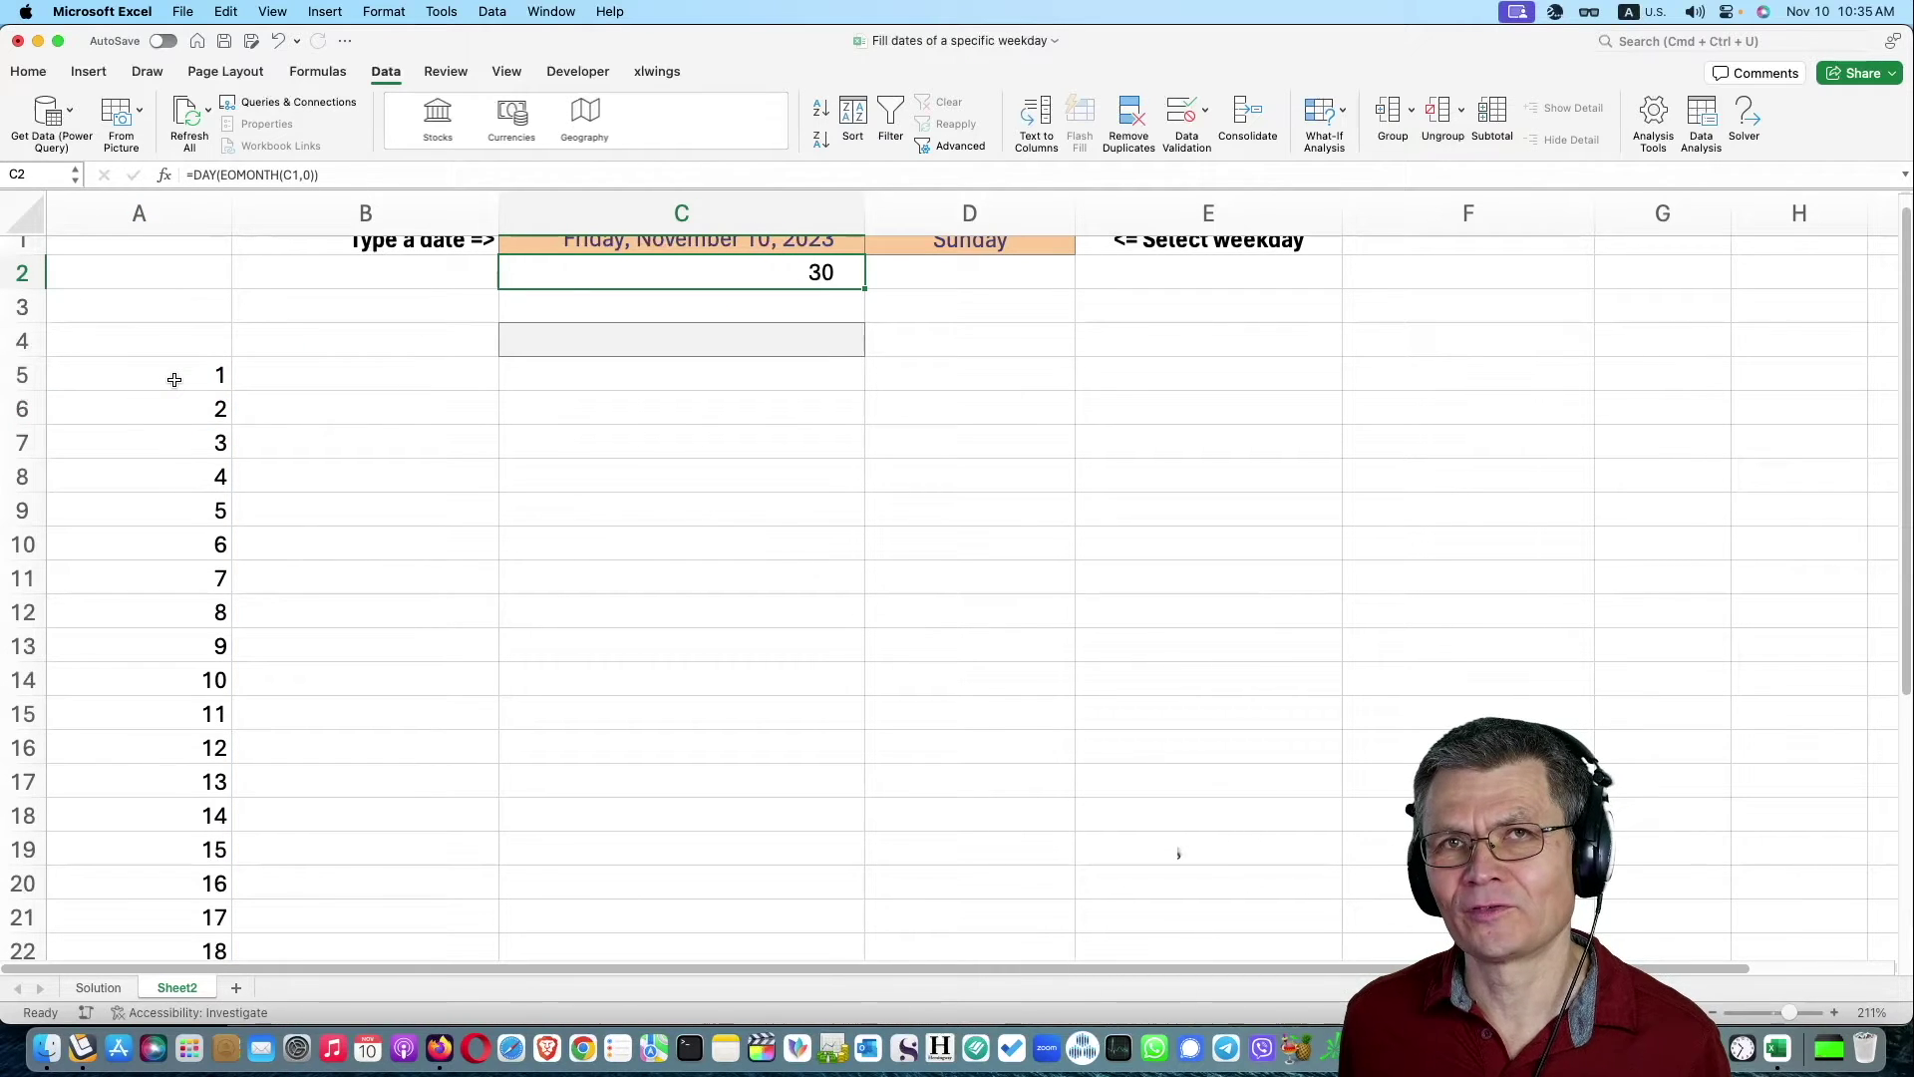
{"action": "scroll", "coordinate": [406, 389], "scroll_direction": "up", "scroll_amount": 1}
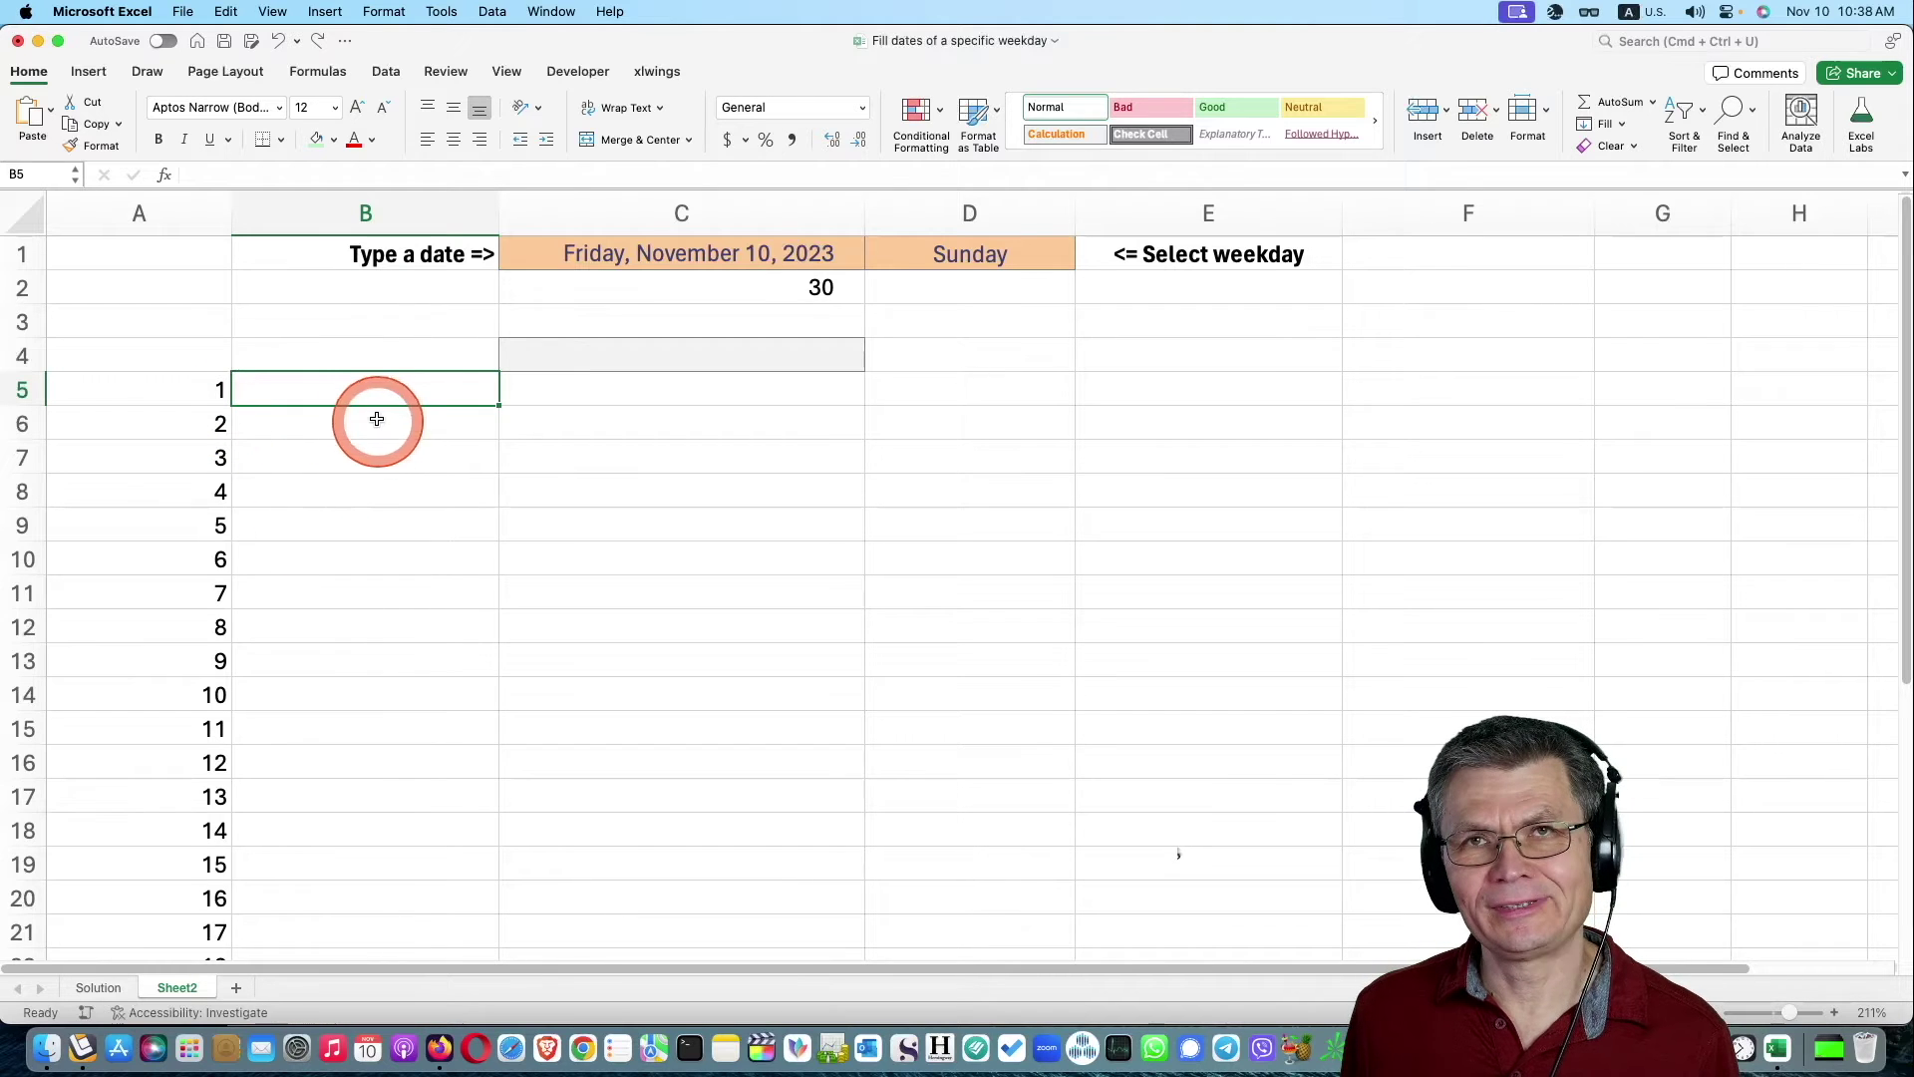
Enter =DATE(YEAR(C1),MONTH(C1),A5#) in B5, spilling one date serial per November day.
{"action": "type", "text": "="}
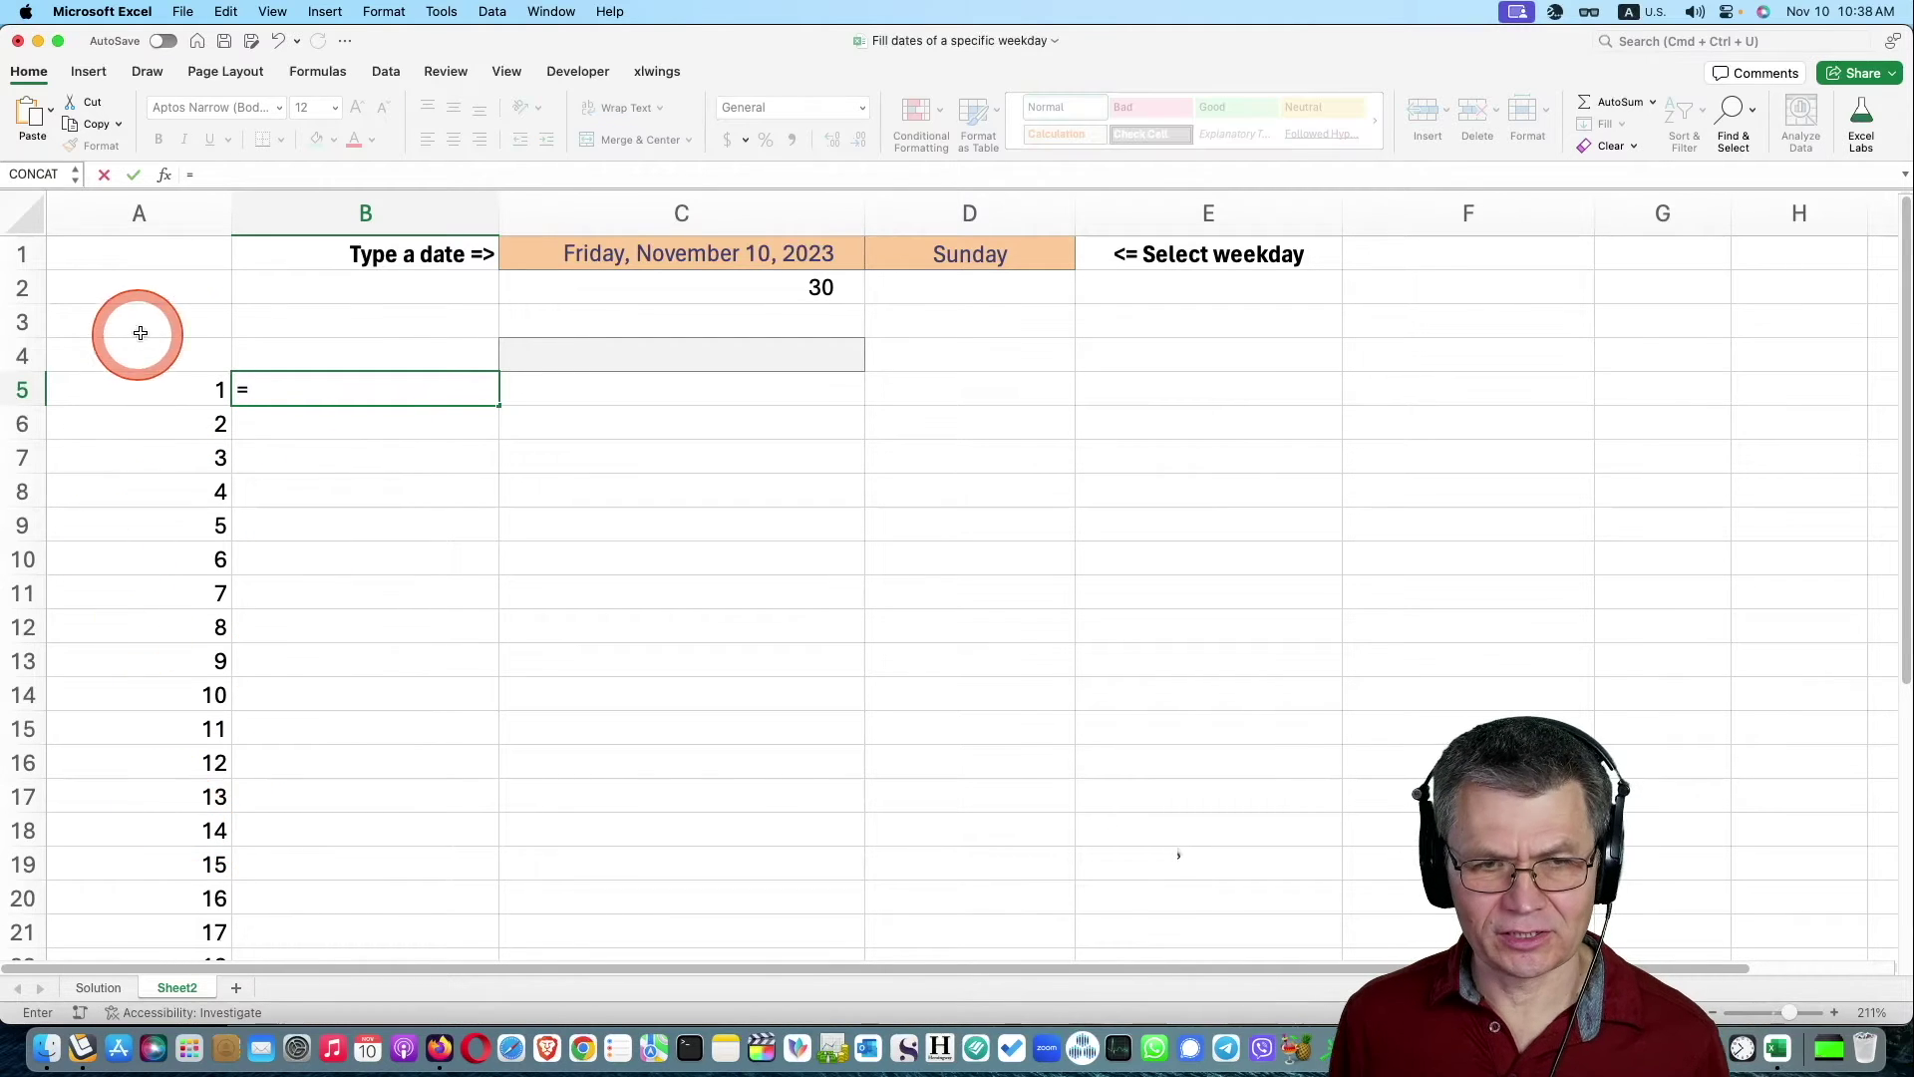
{"action": "type", "text": "dat"}
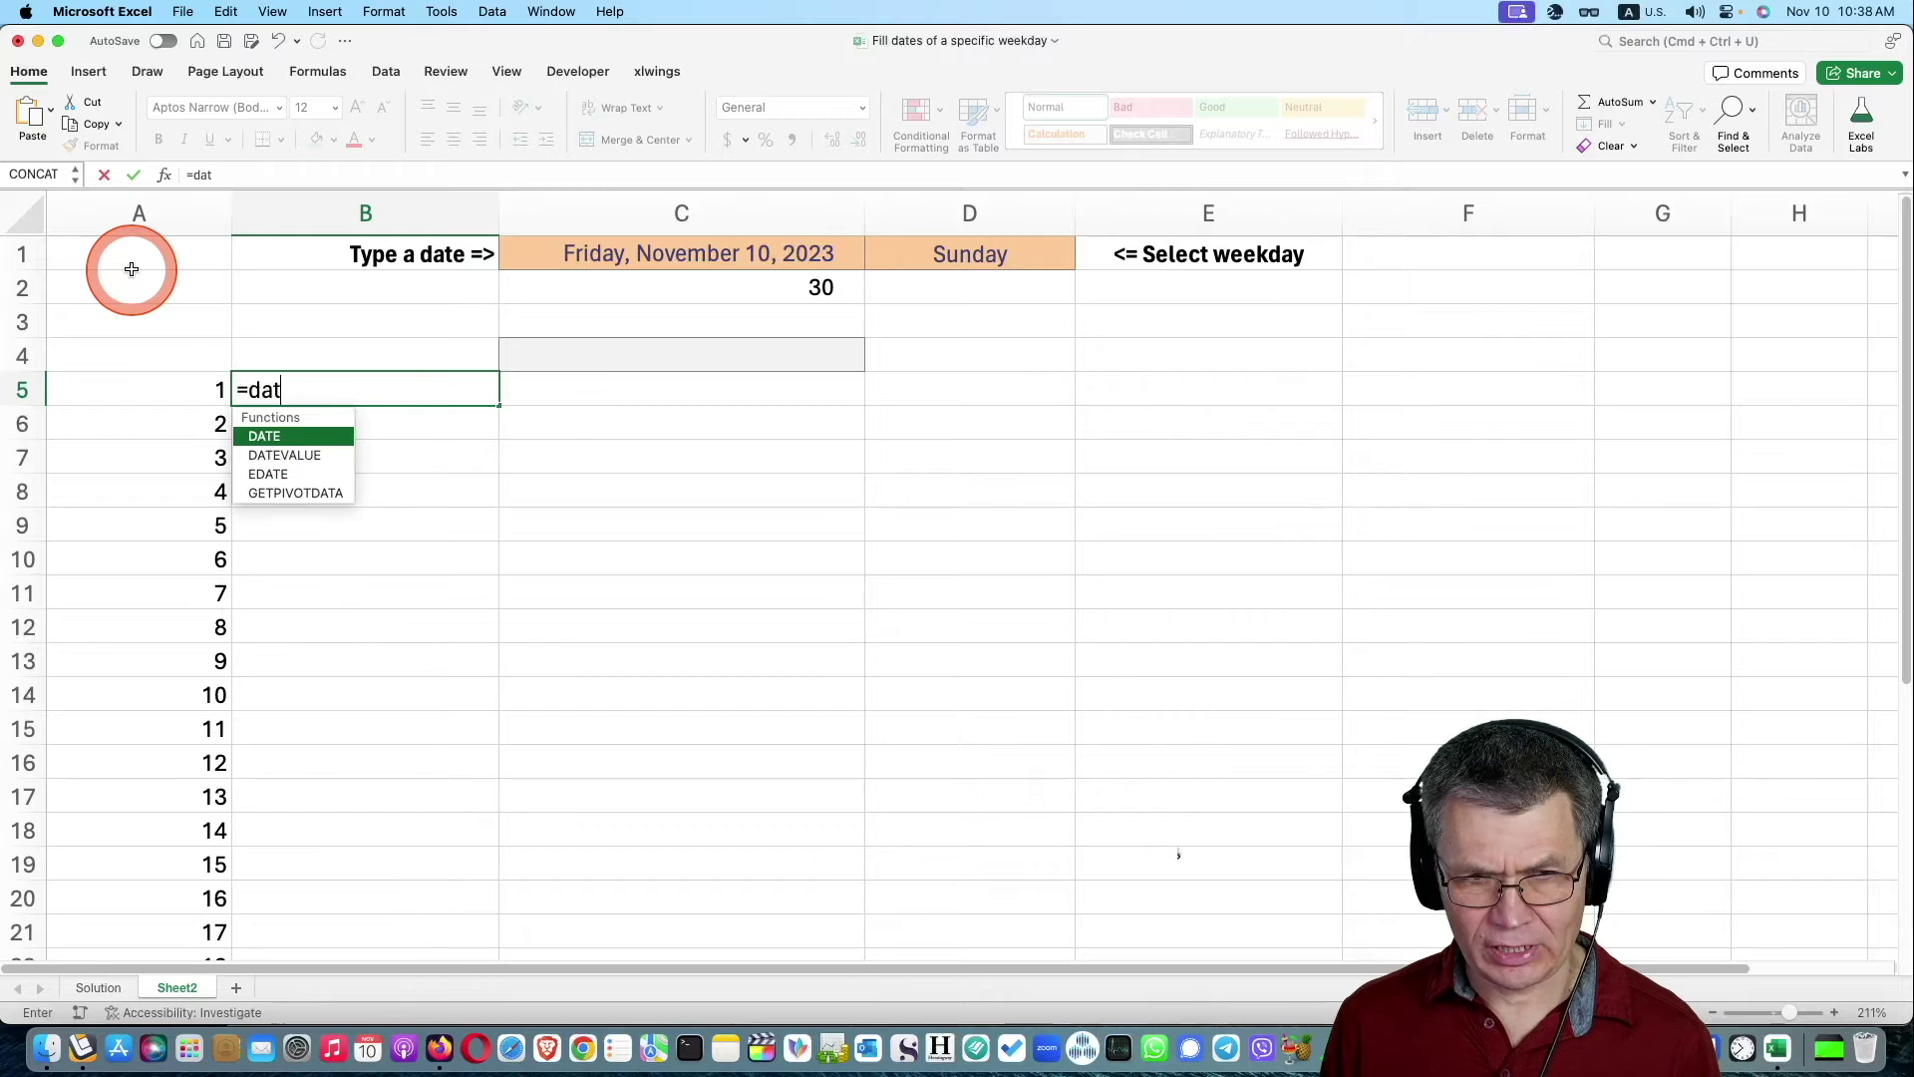
{"action": "key", "text": "Tab"}
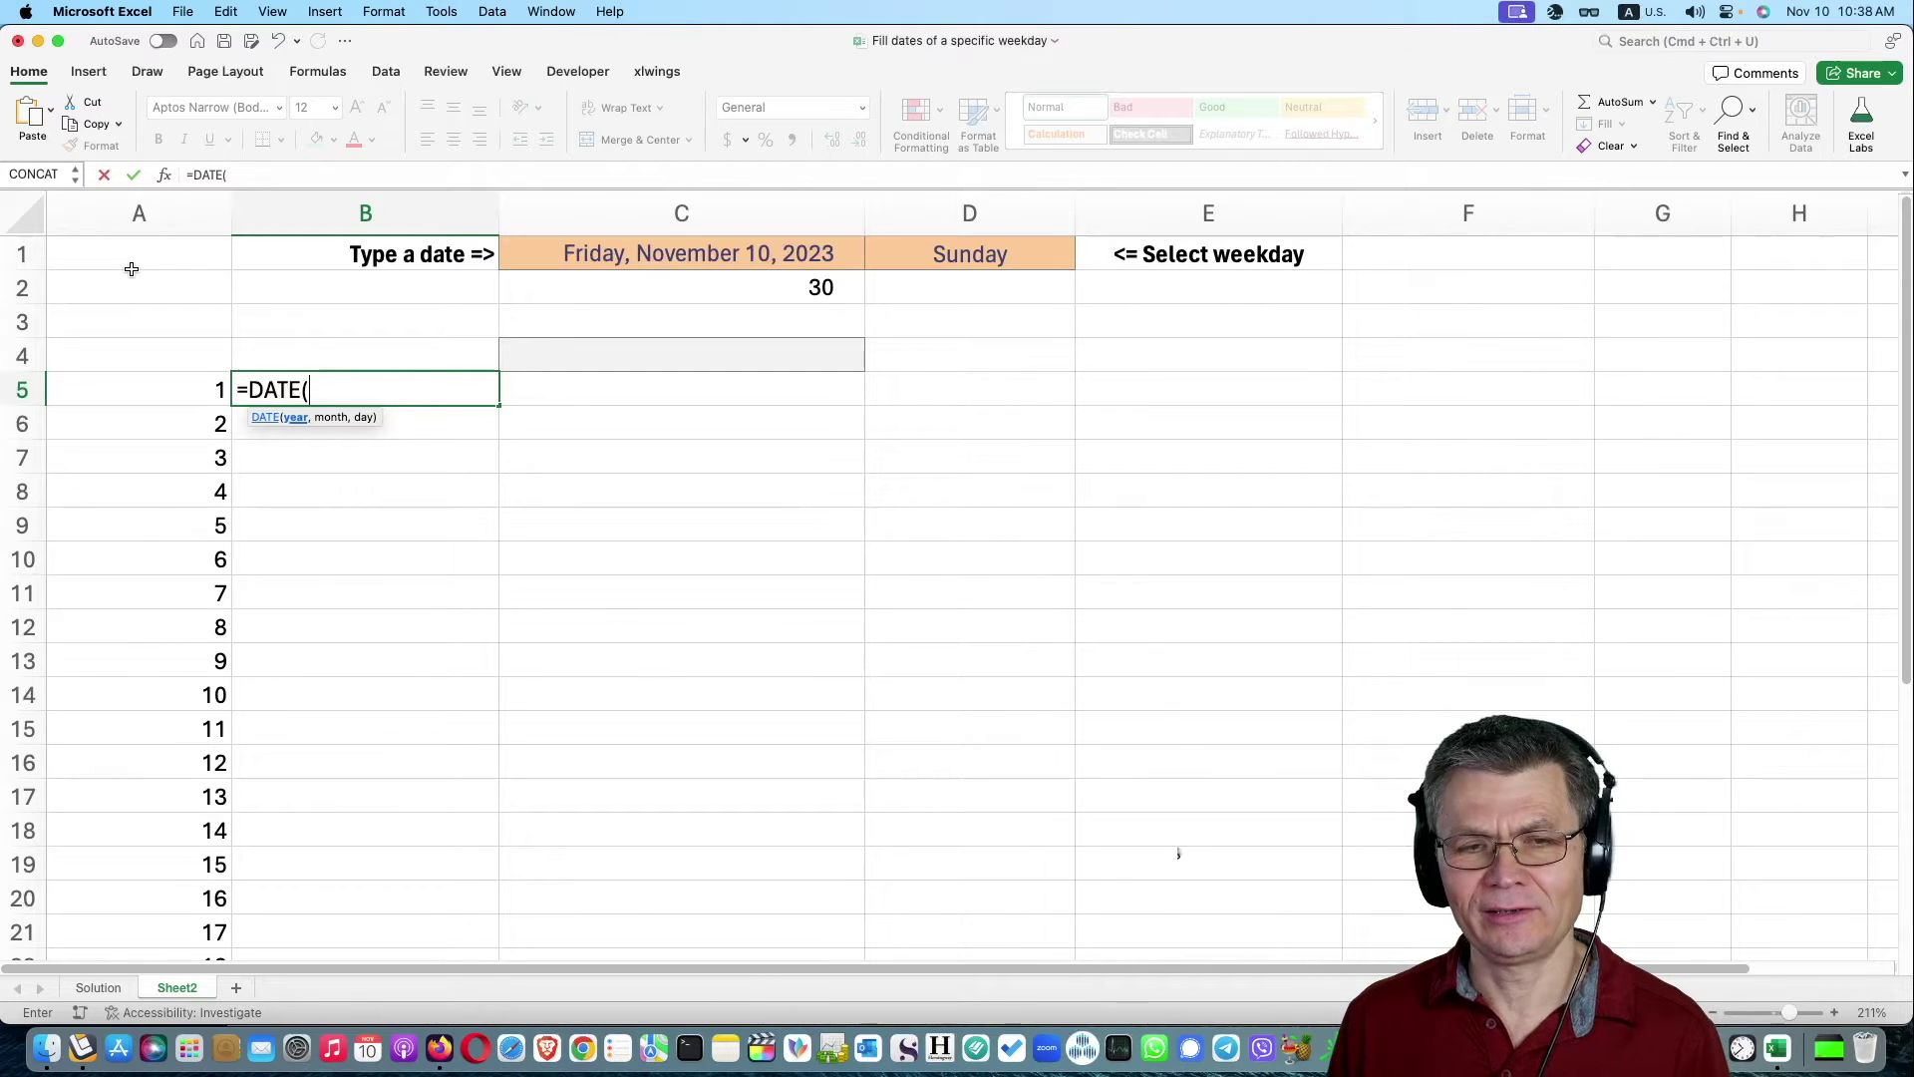
{"action": "type", "text": "y"}
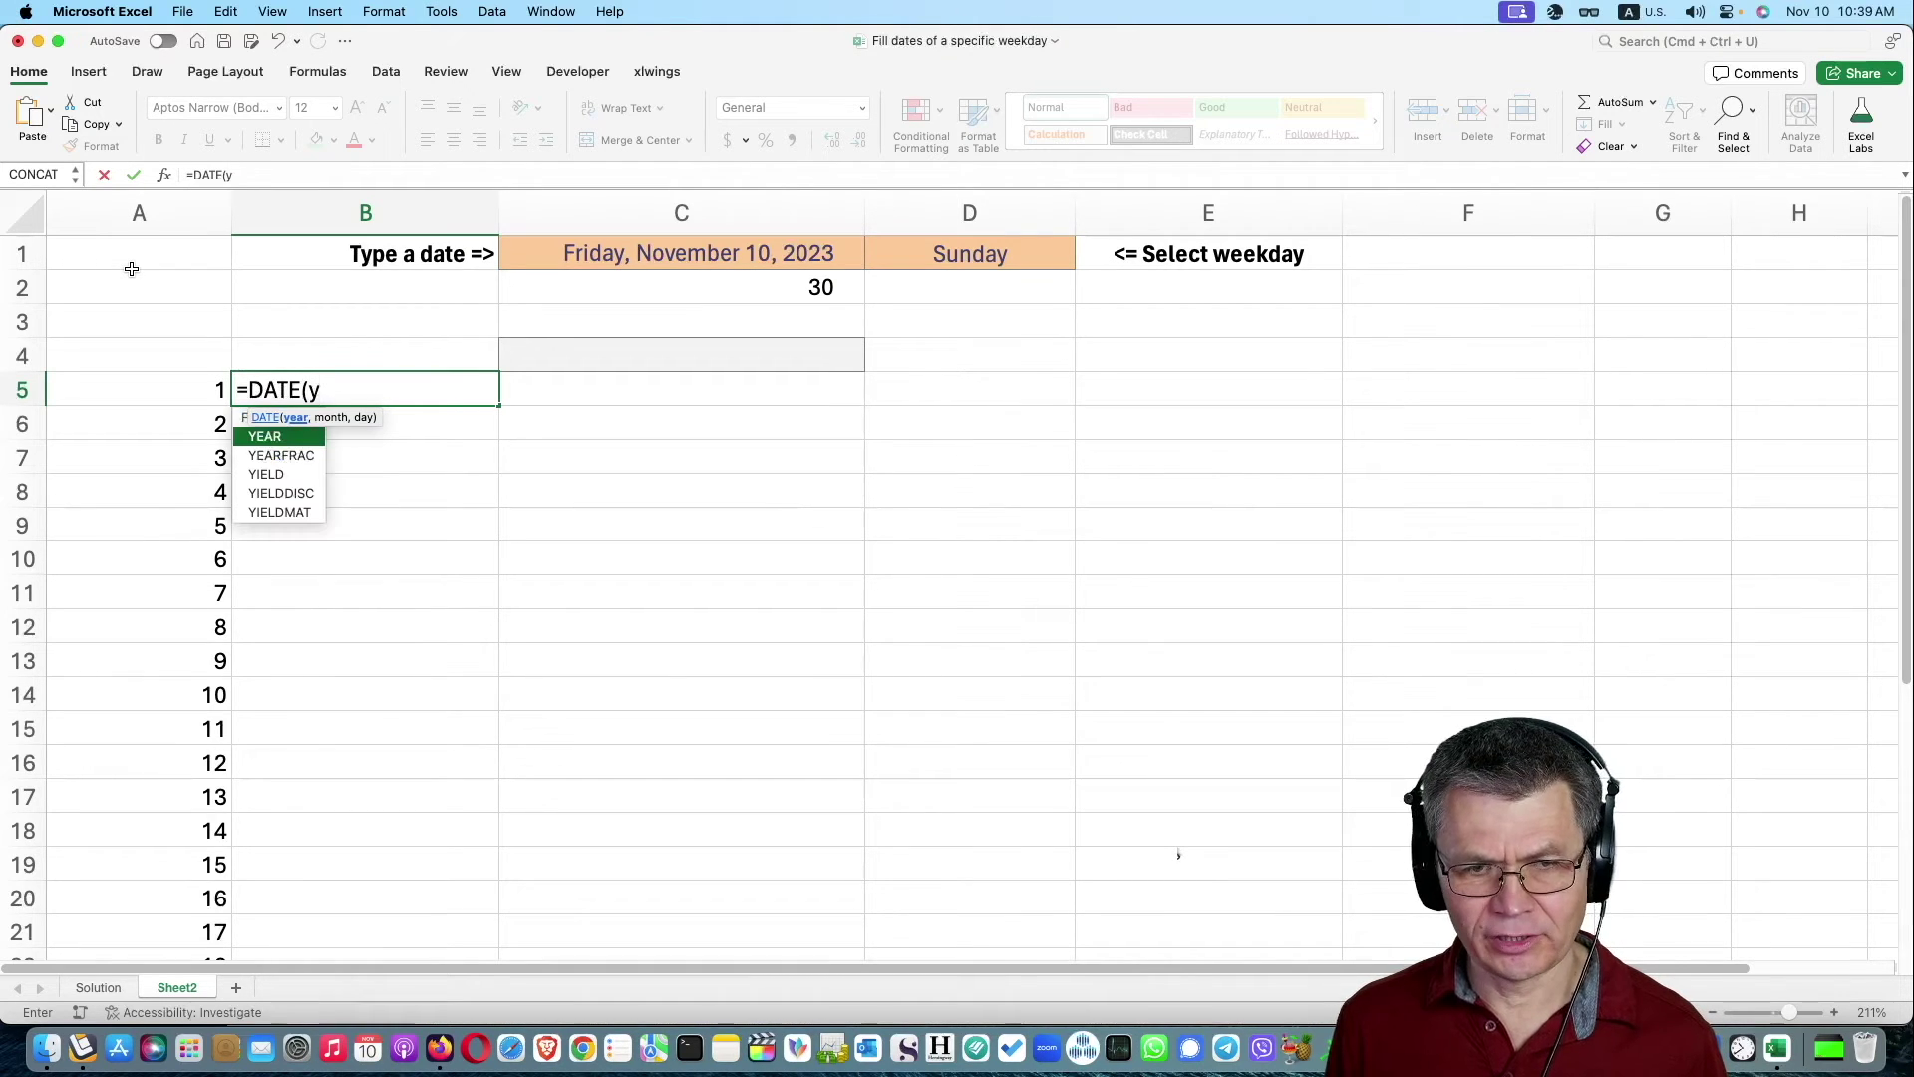
{"action": "key", "text": "Tab"}
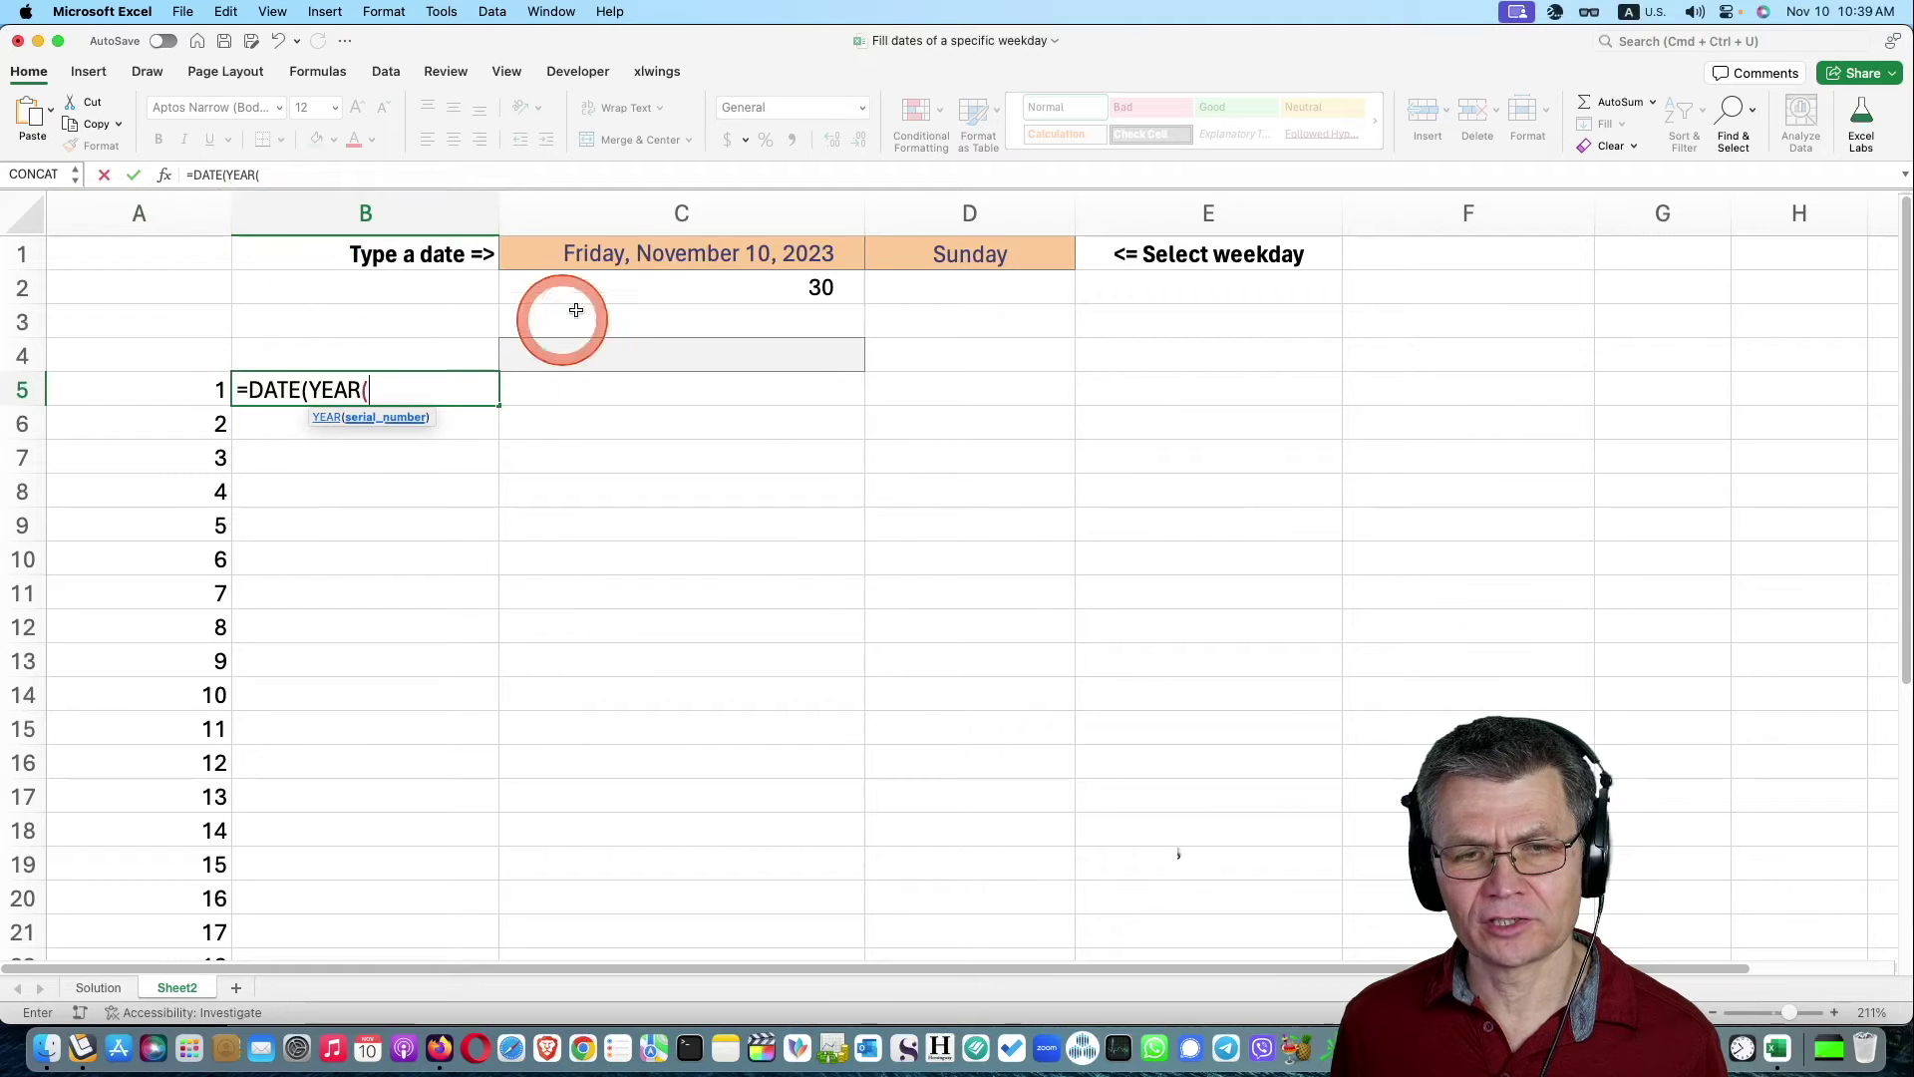
{"action": "left_click", "coordinate": [623, 256]}
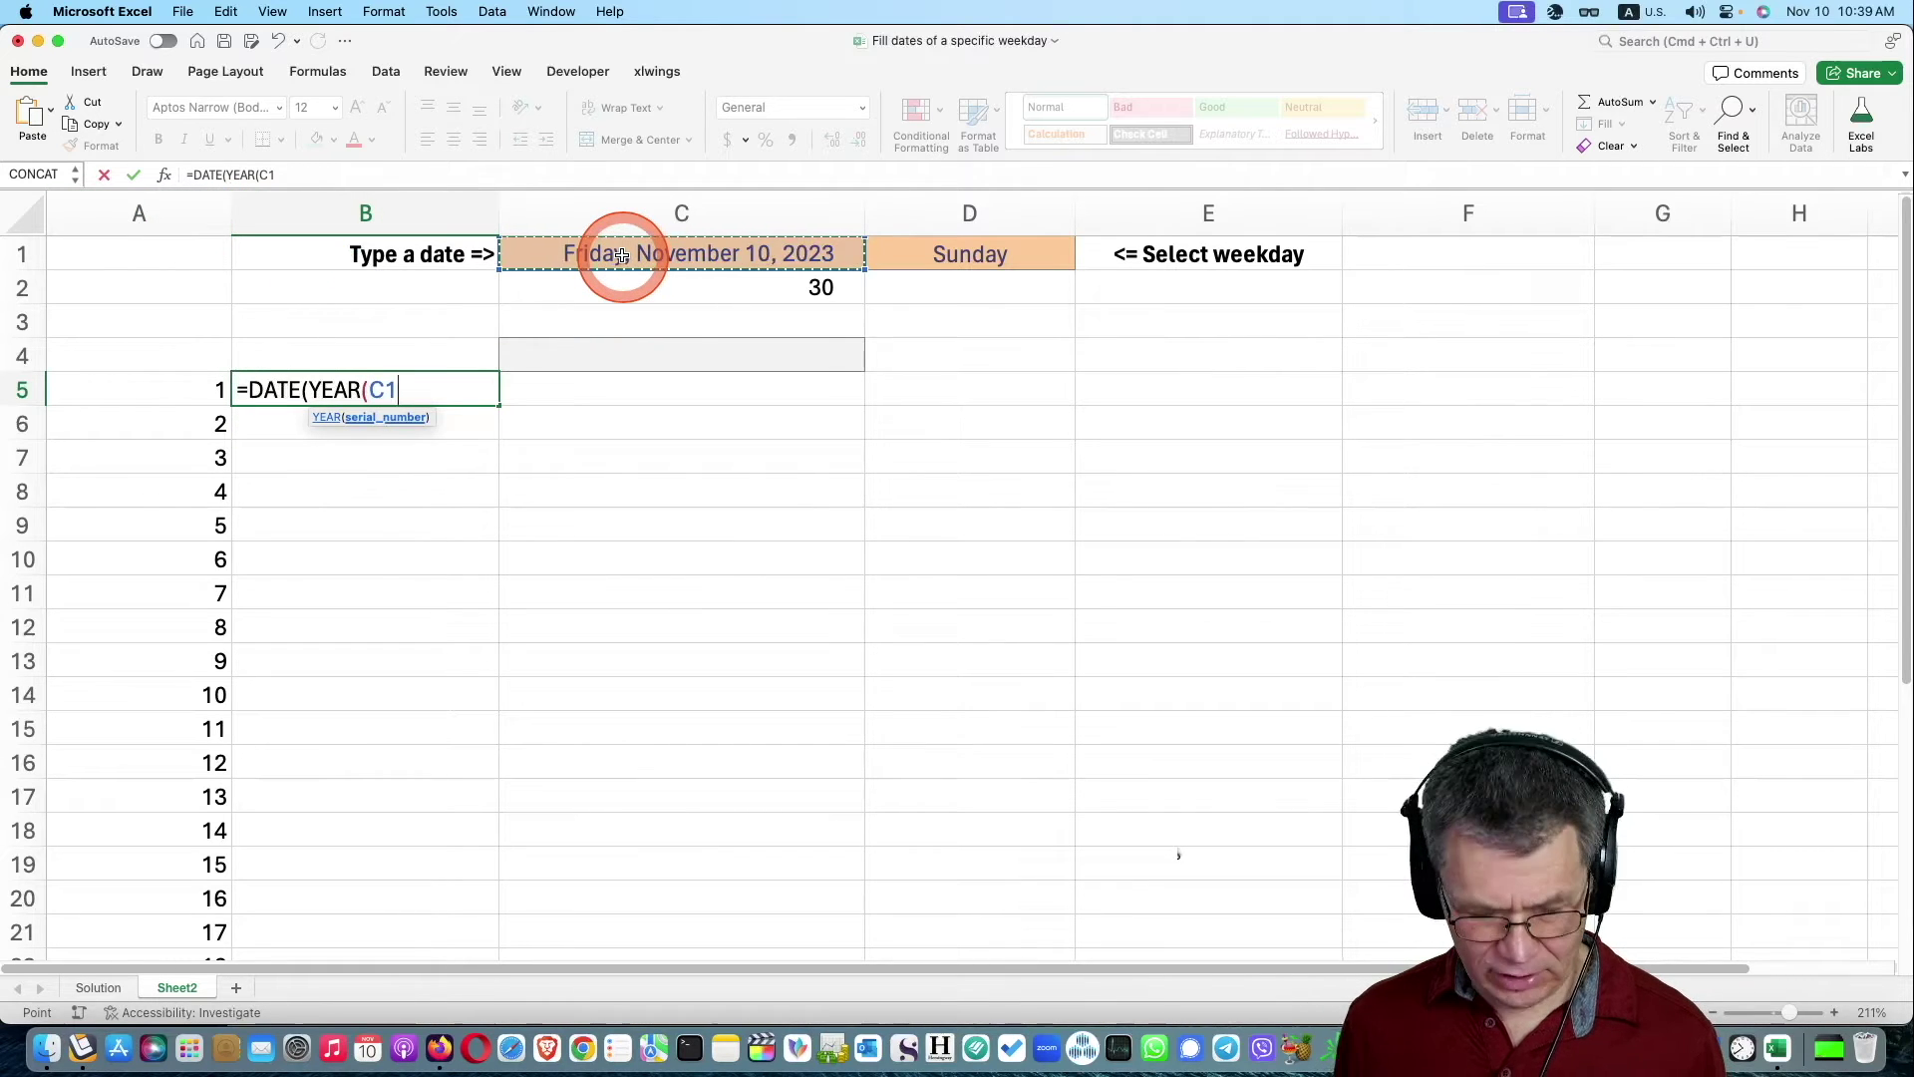
{"action": "type", "text": "),"}
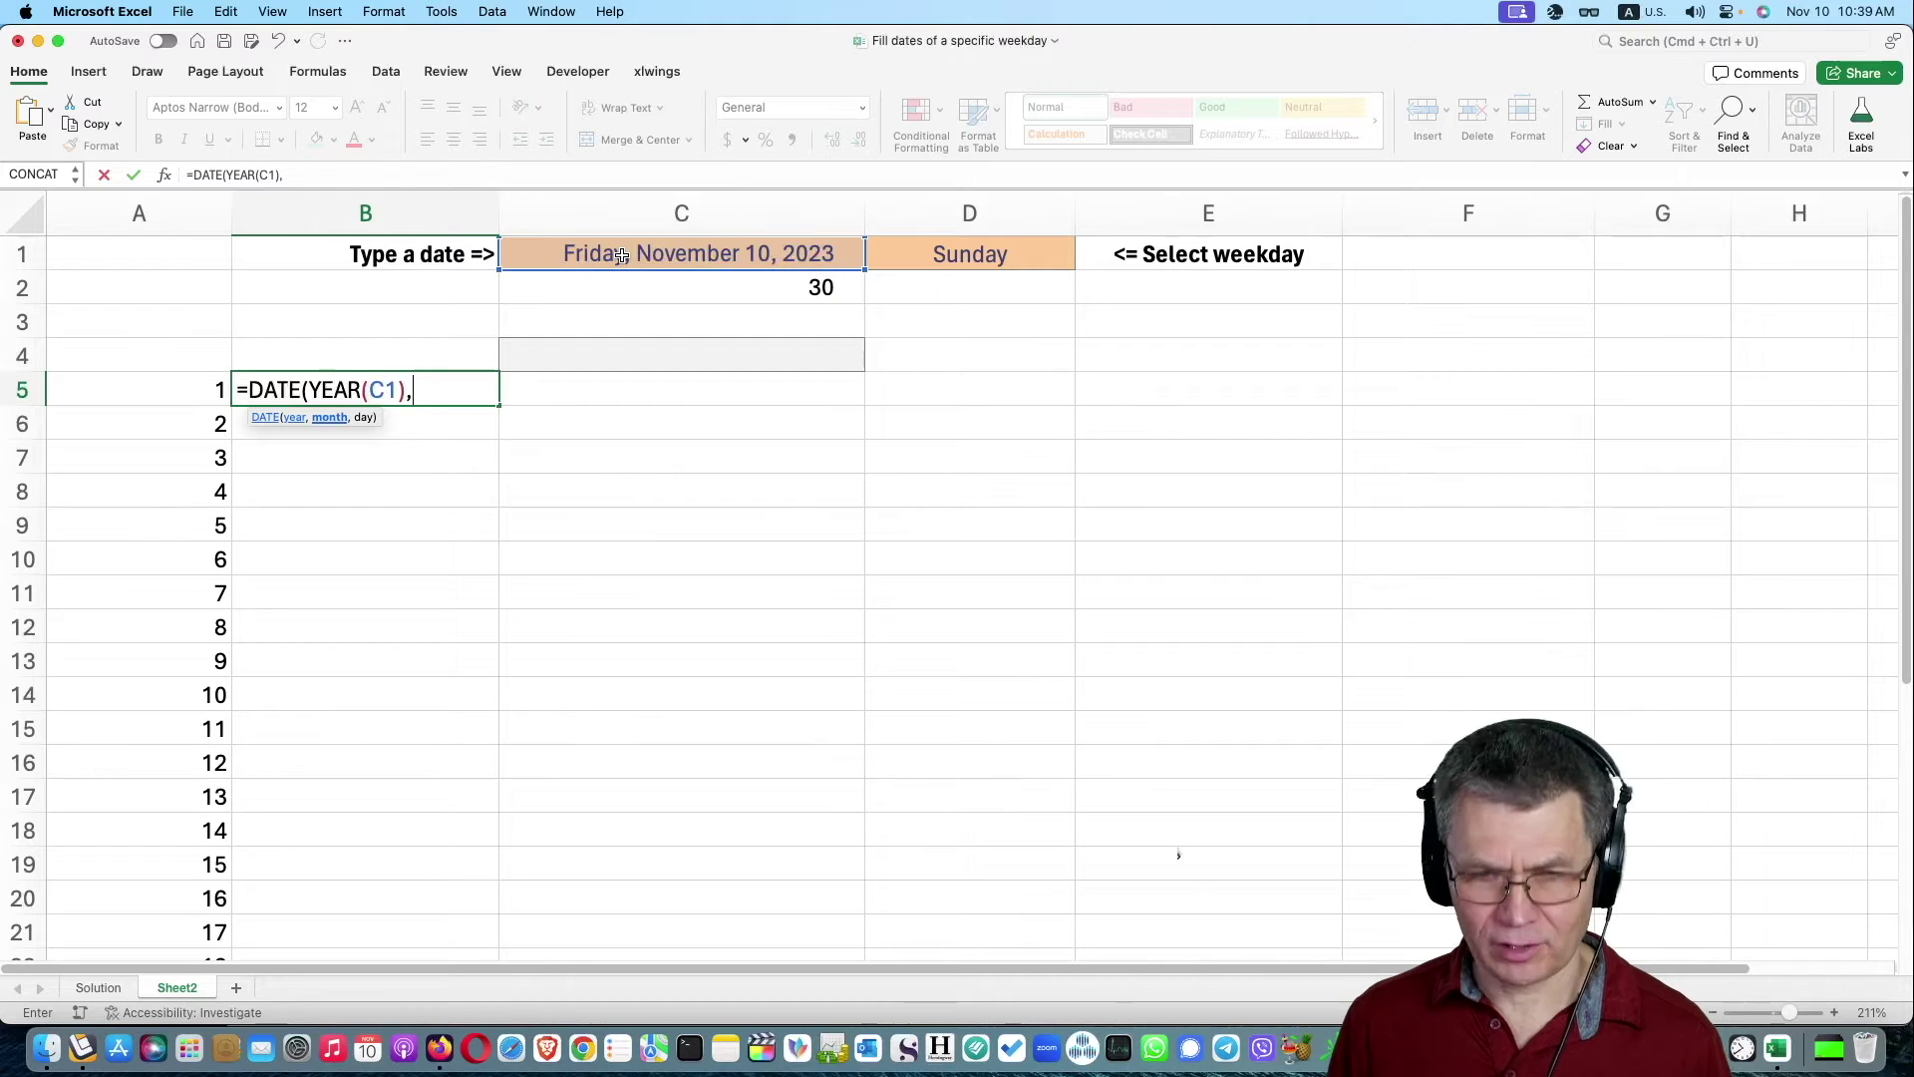
{"action": "type", "text": "mon"}
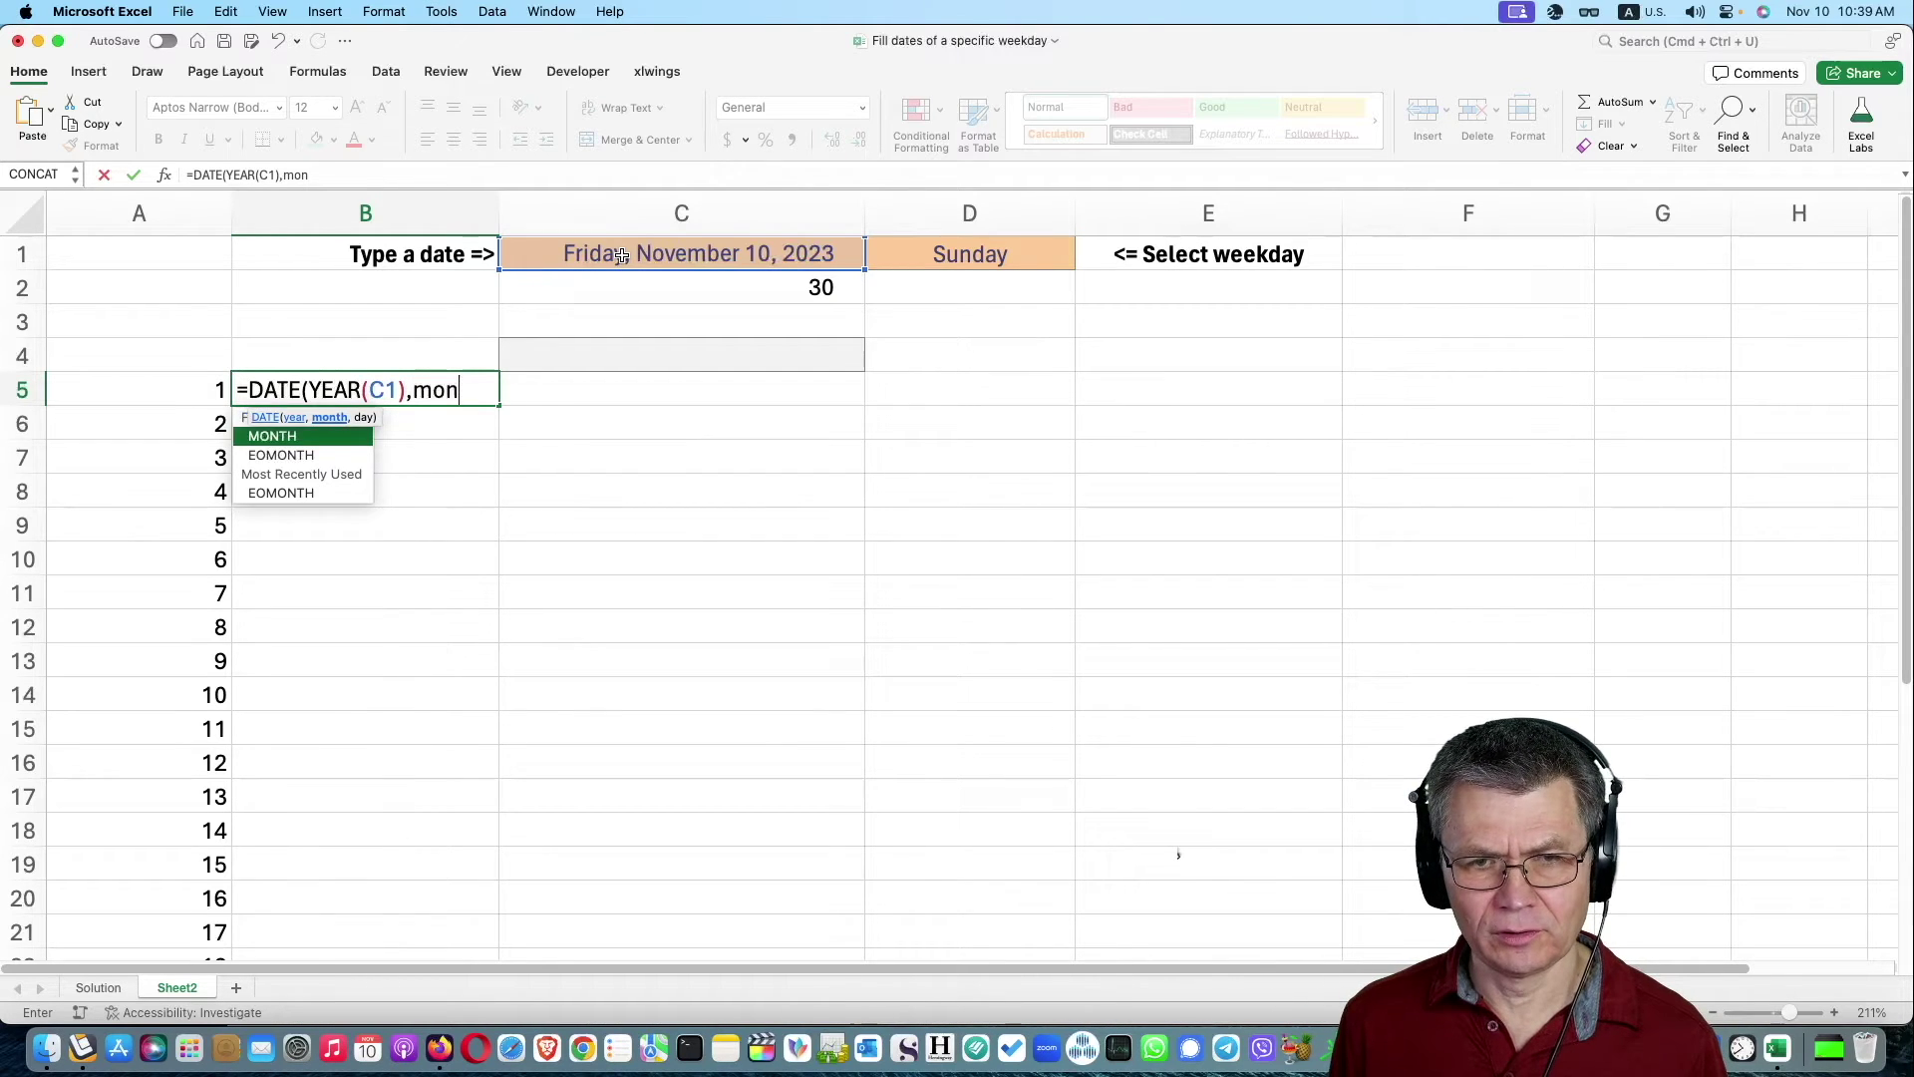
{"action": "key", "text": "Tab"}
{"action": "left_click", "coordinate": [716, 256]}
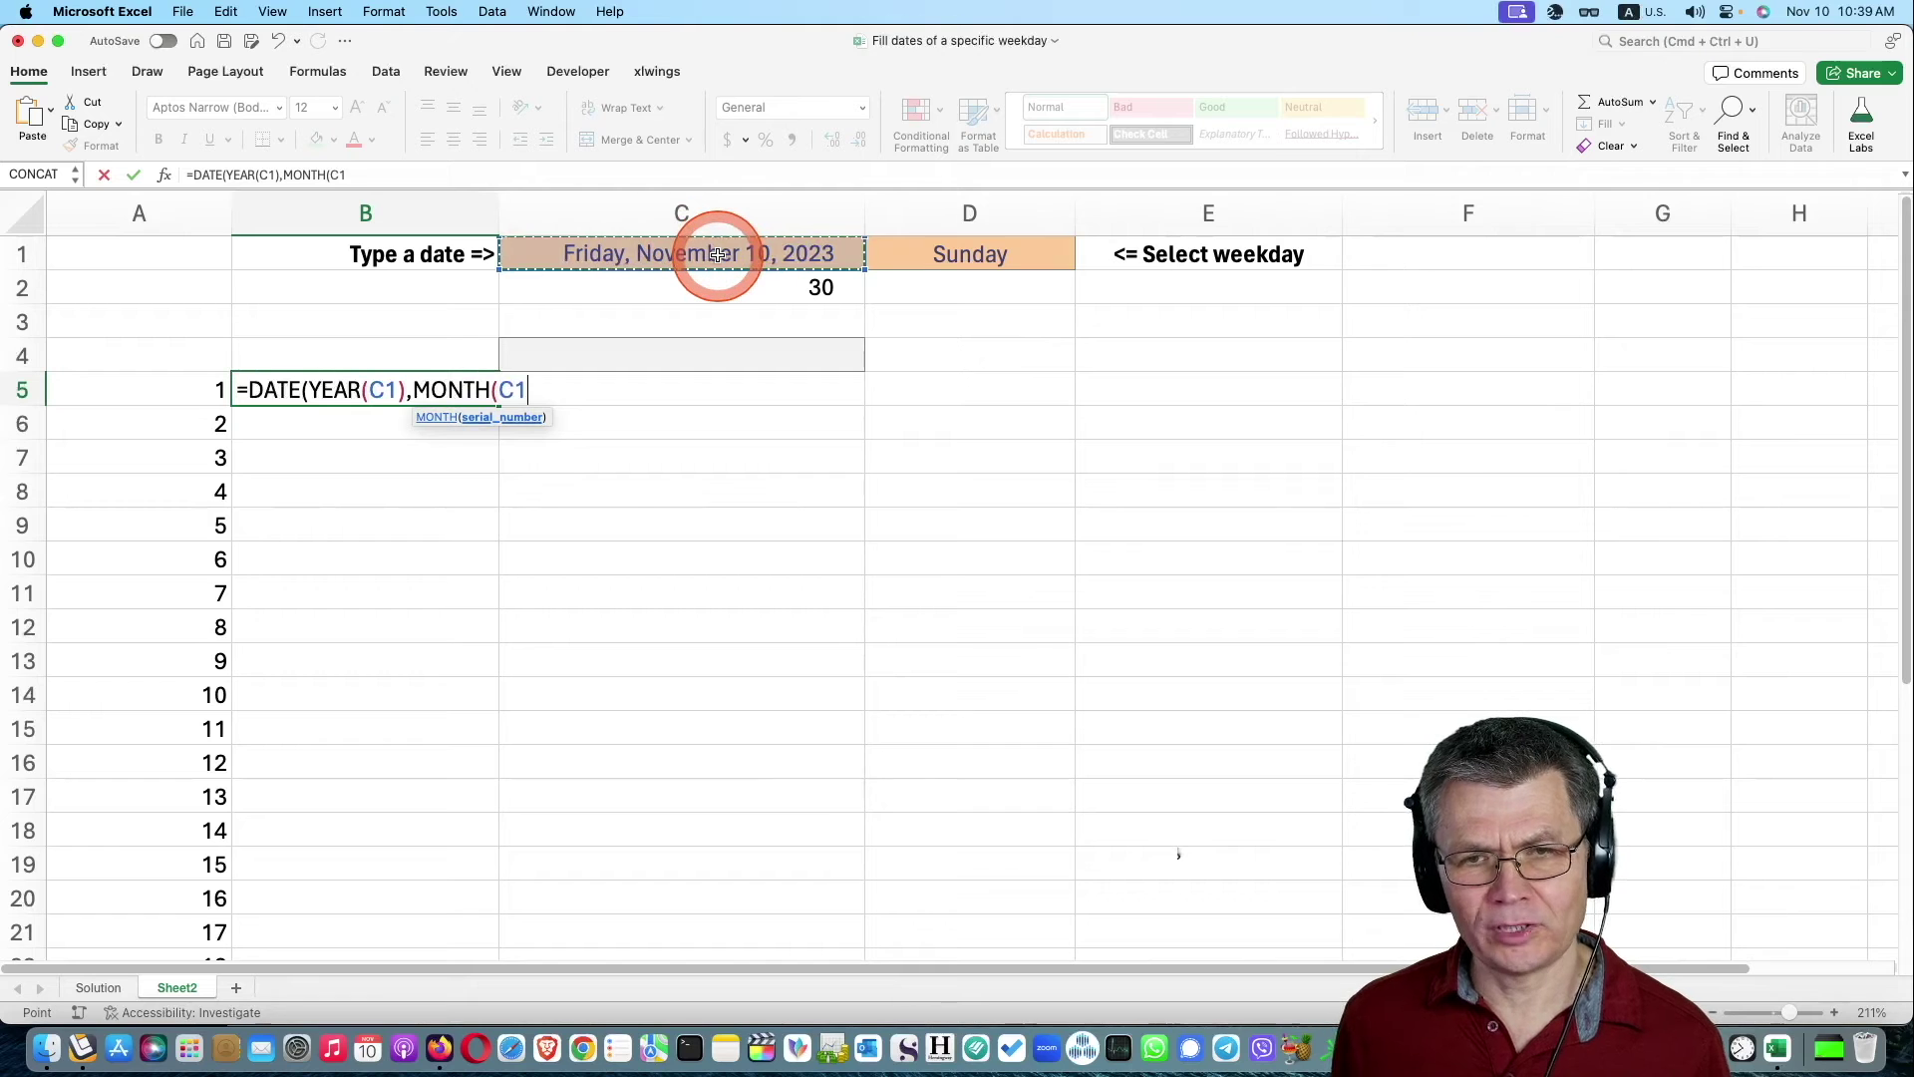
{"action": "type", "text": "),"}
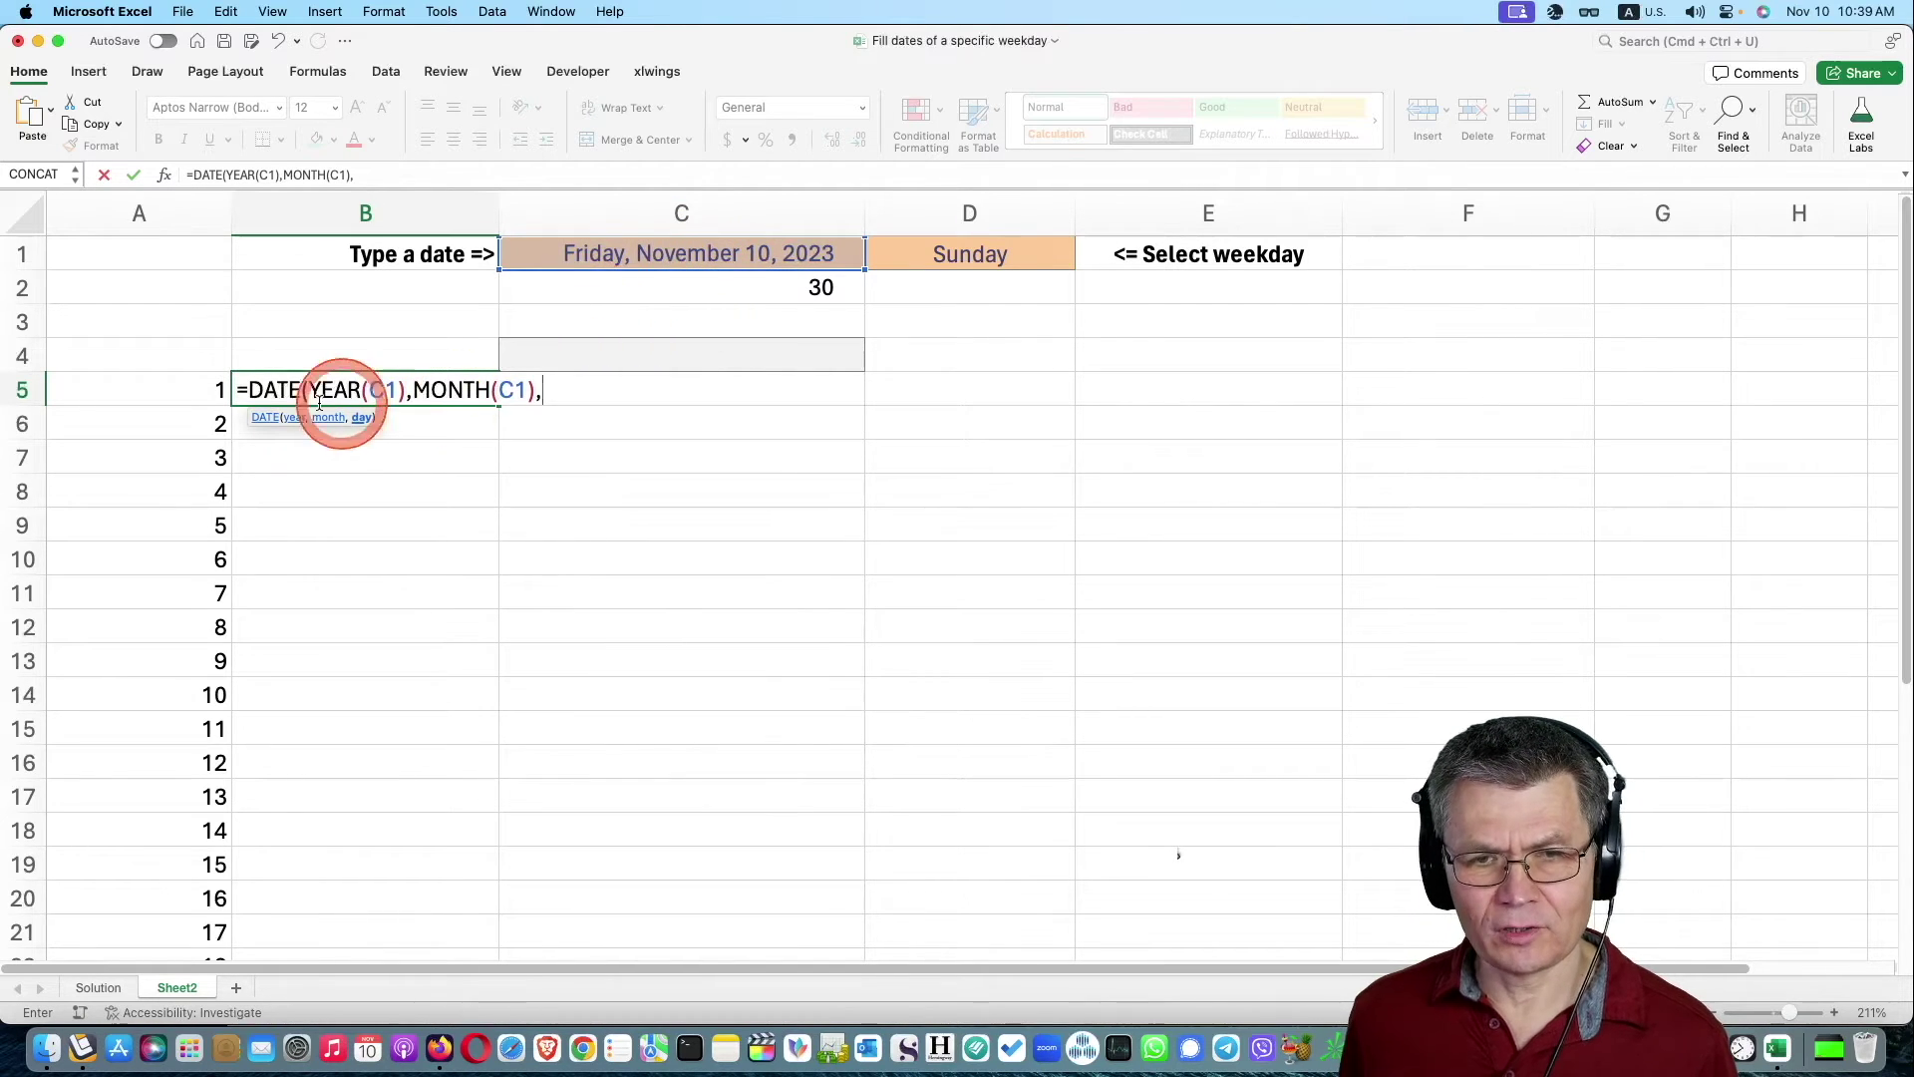
{"action": "left_click", "coordinate": [205, 392]}
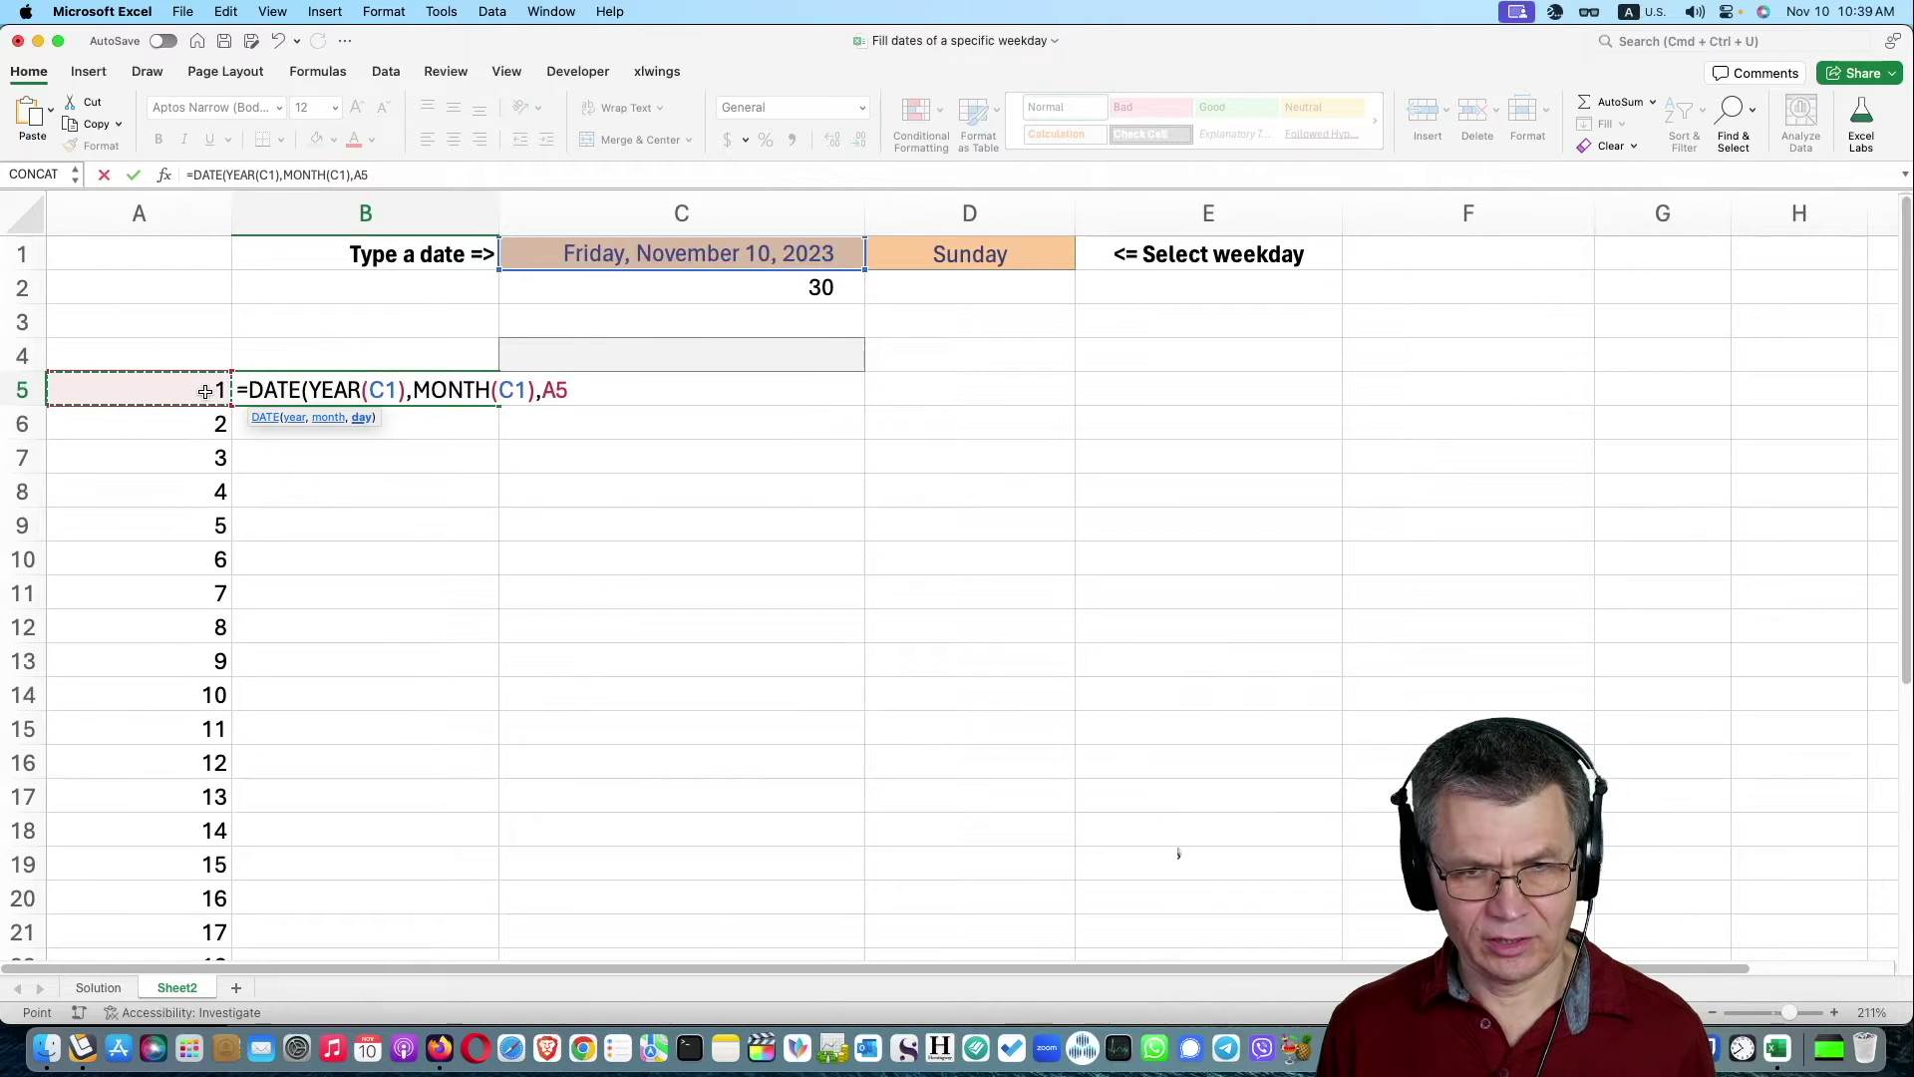
{"action": "type", "text": "#)"}
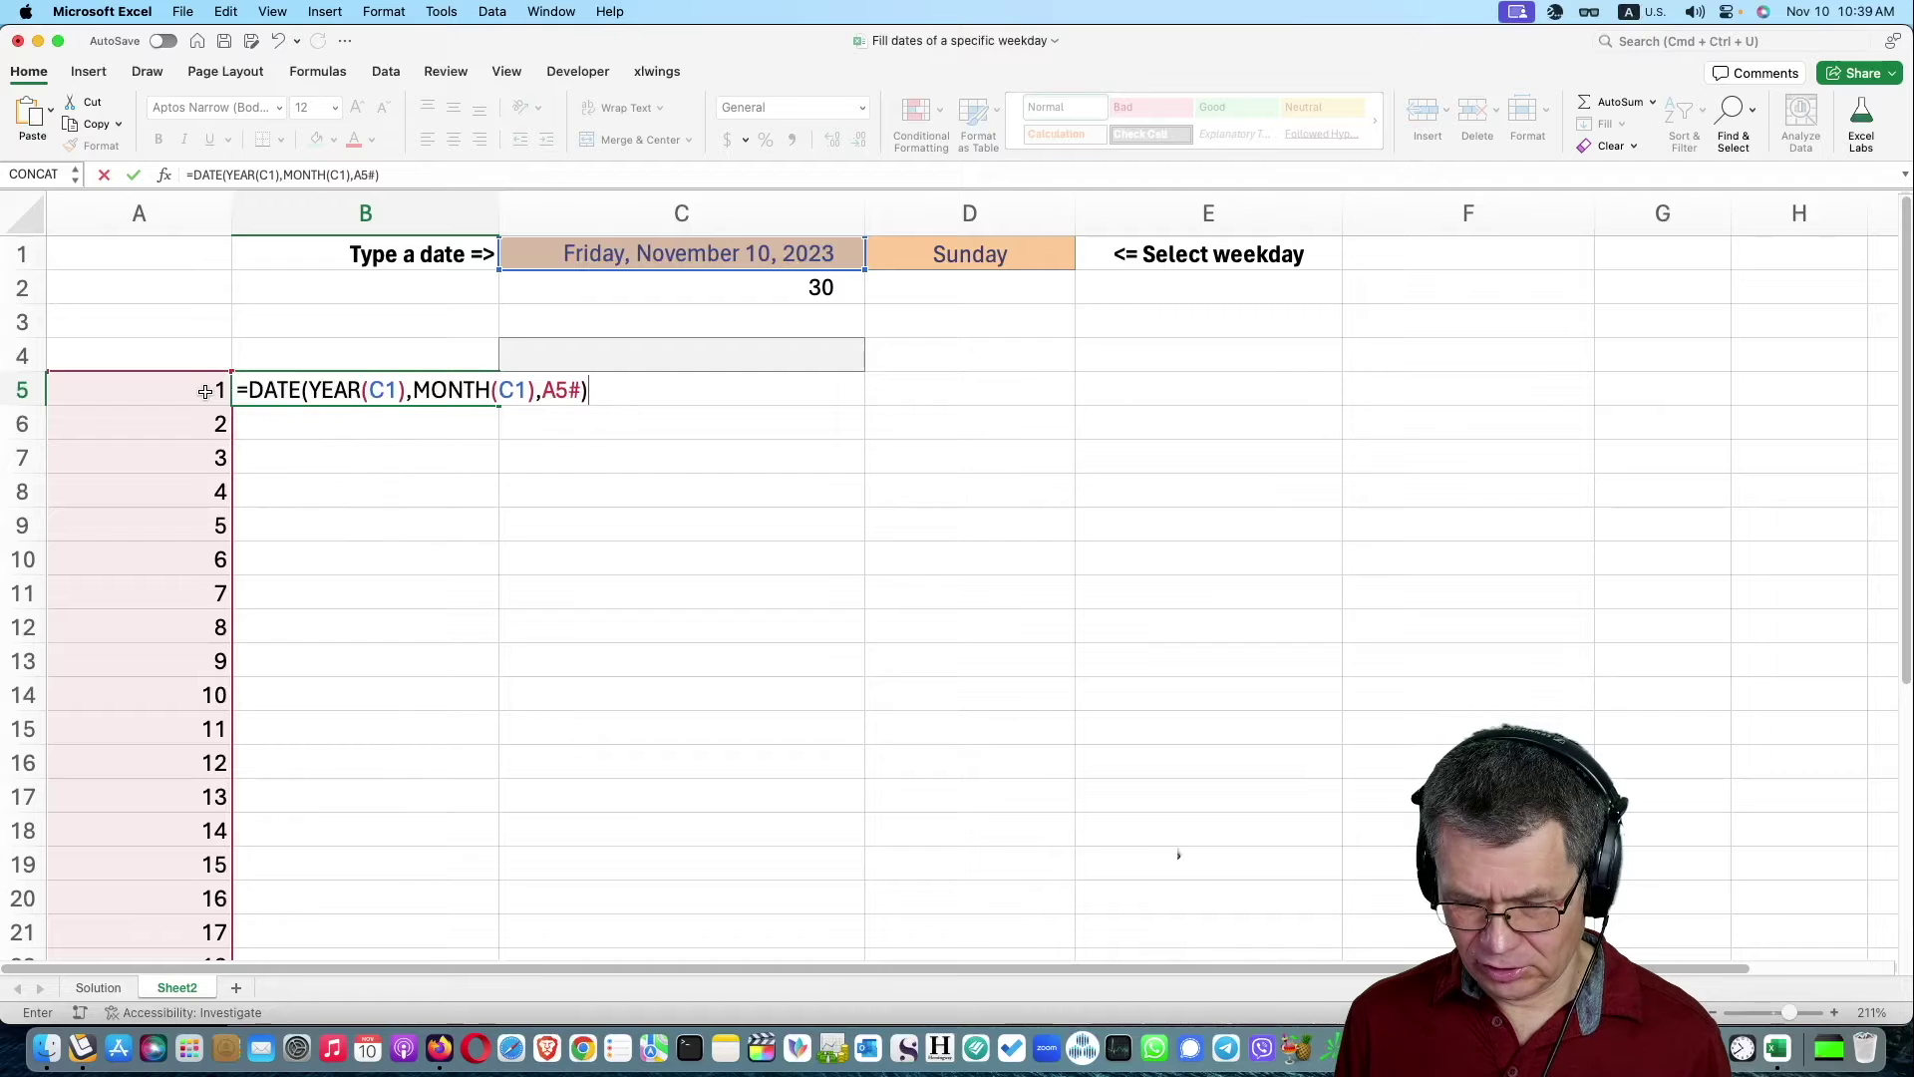
{"action": "key", "text": "ctrl+Return"}
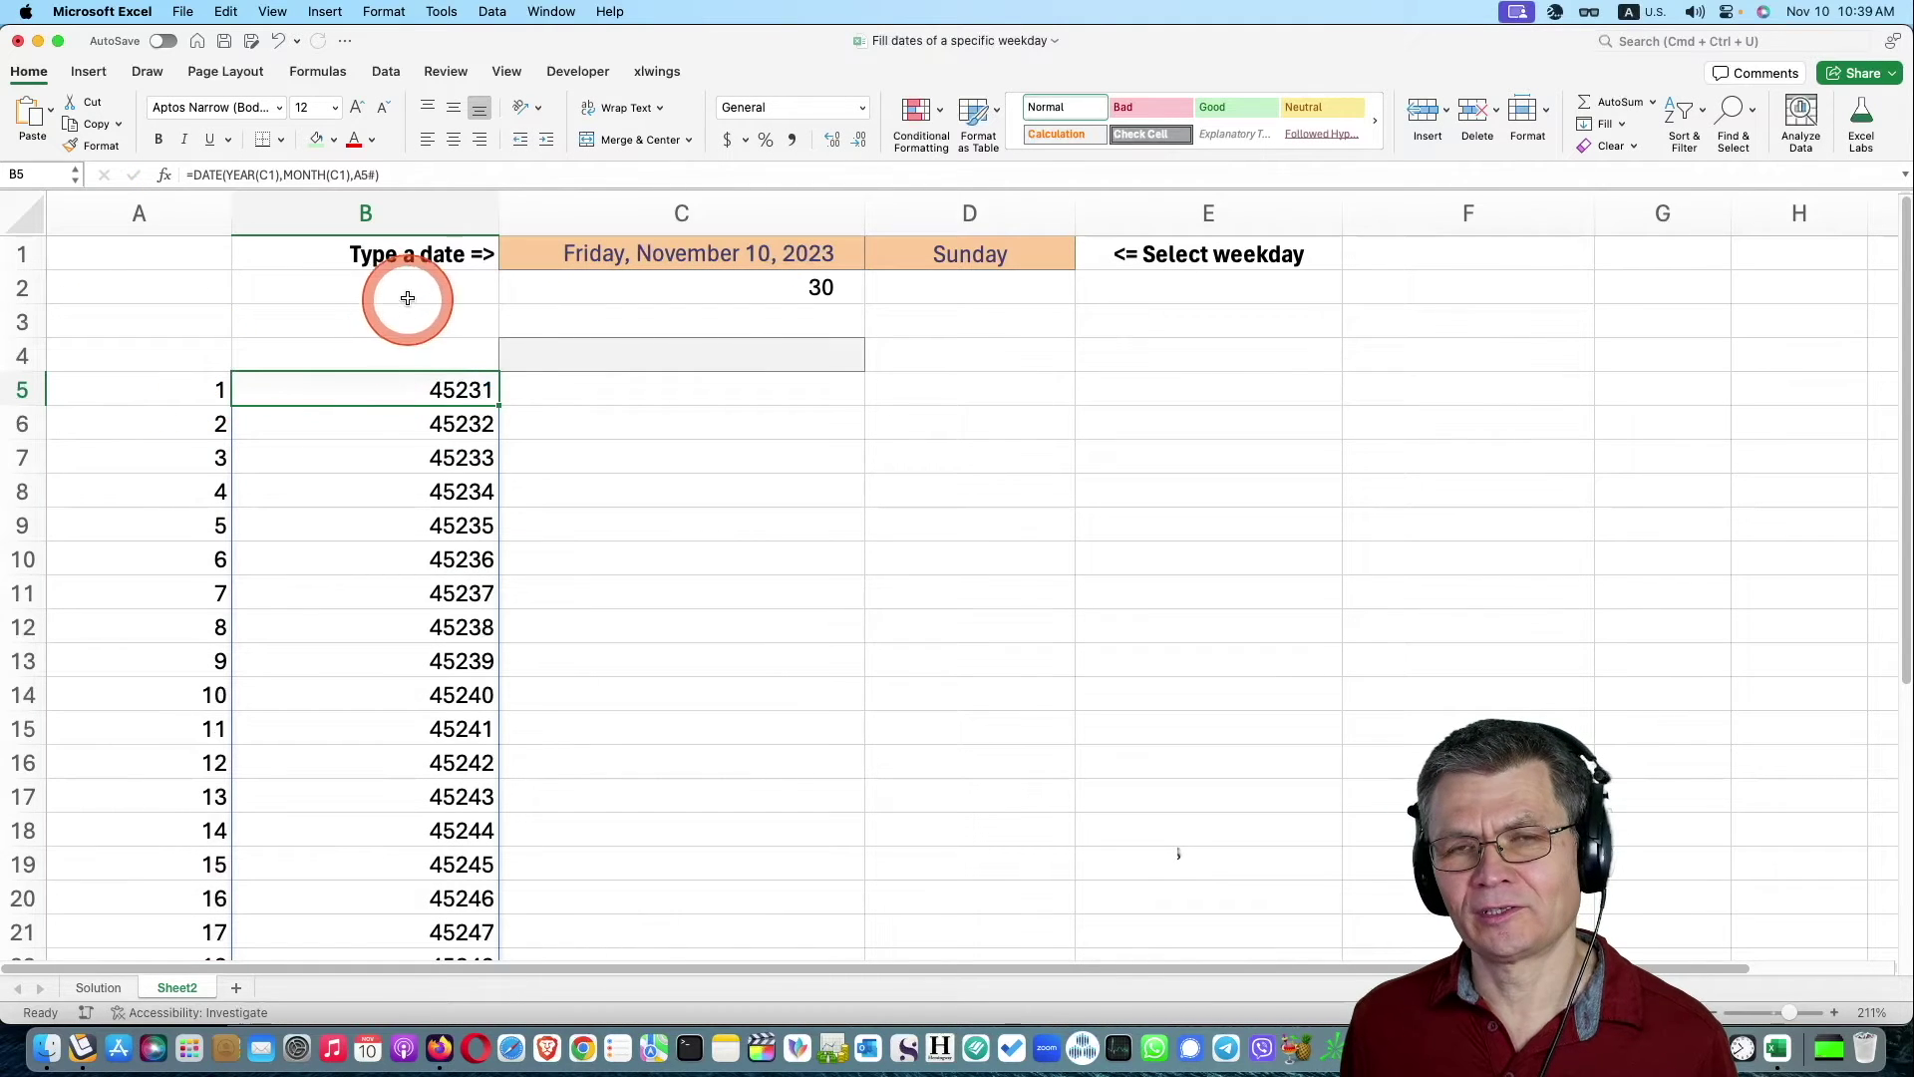
Format column B as Long Date and widen it to fit dates like Wednesday, November 1, 2023.
{"action": "left_click", "coordinate": [441, 214]}
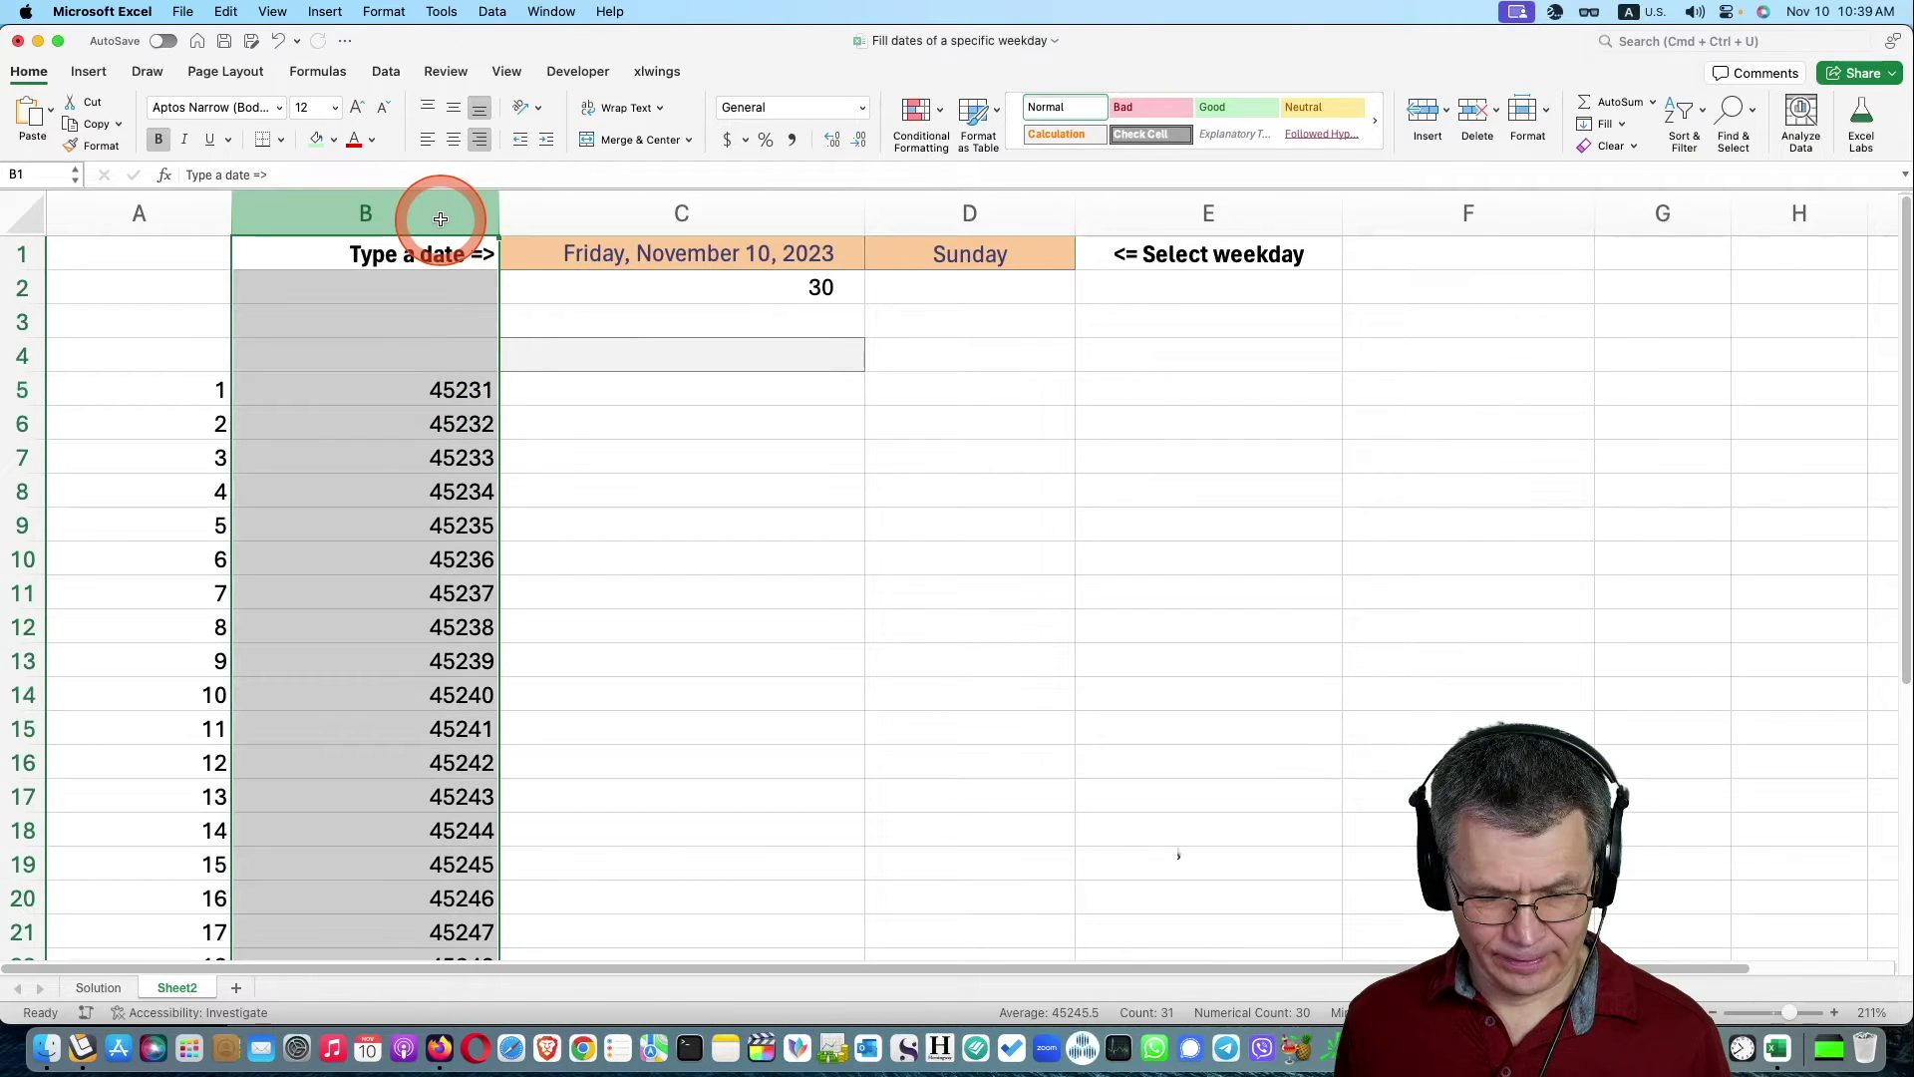
{"action": "left_click", "coordinate": [863, 107]}
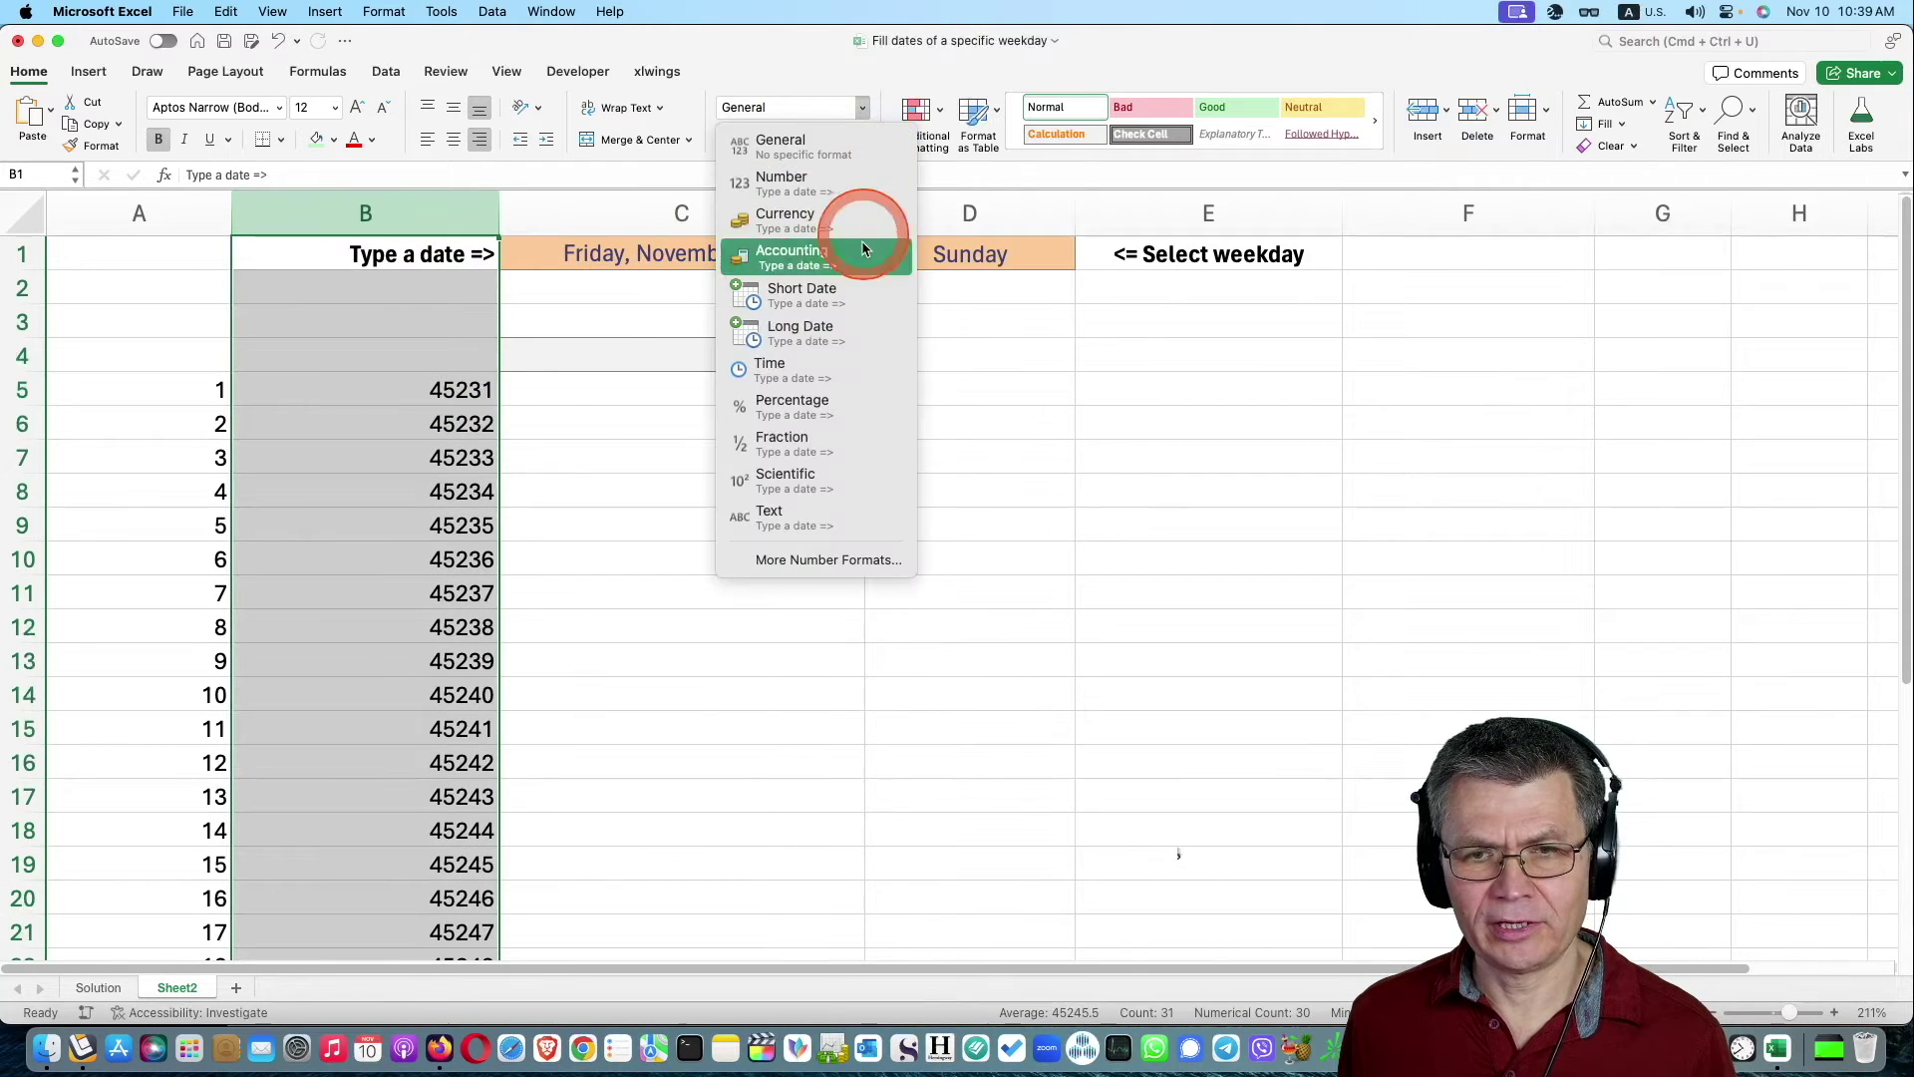
{"action": "left_click", "coordinate": [857, 334]}
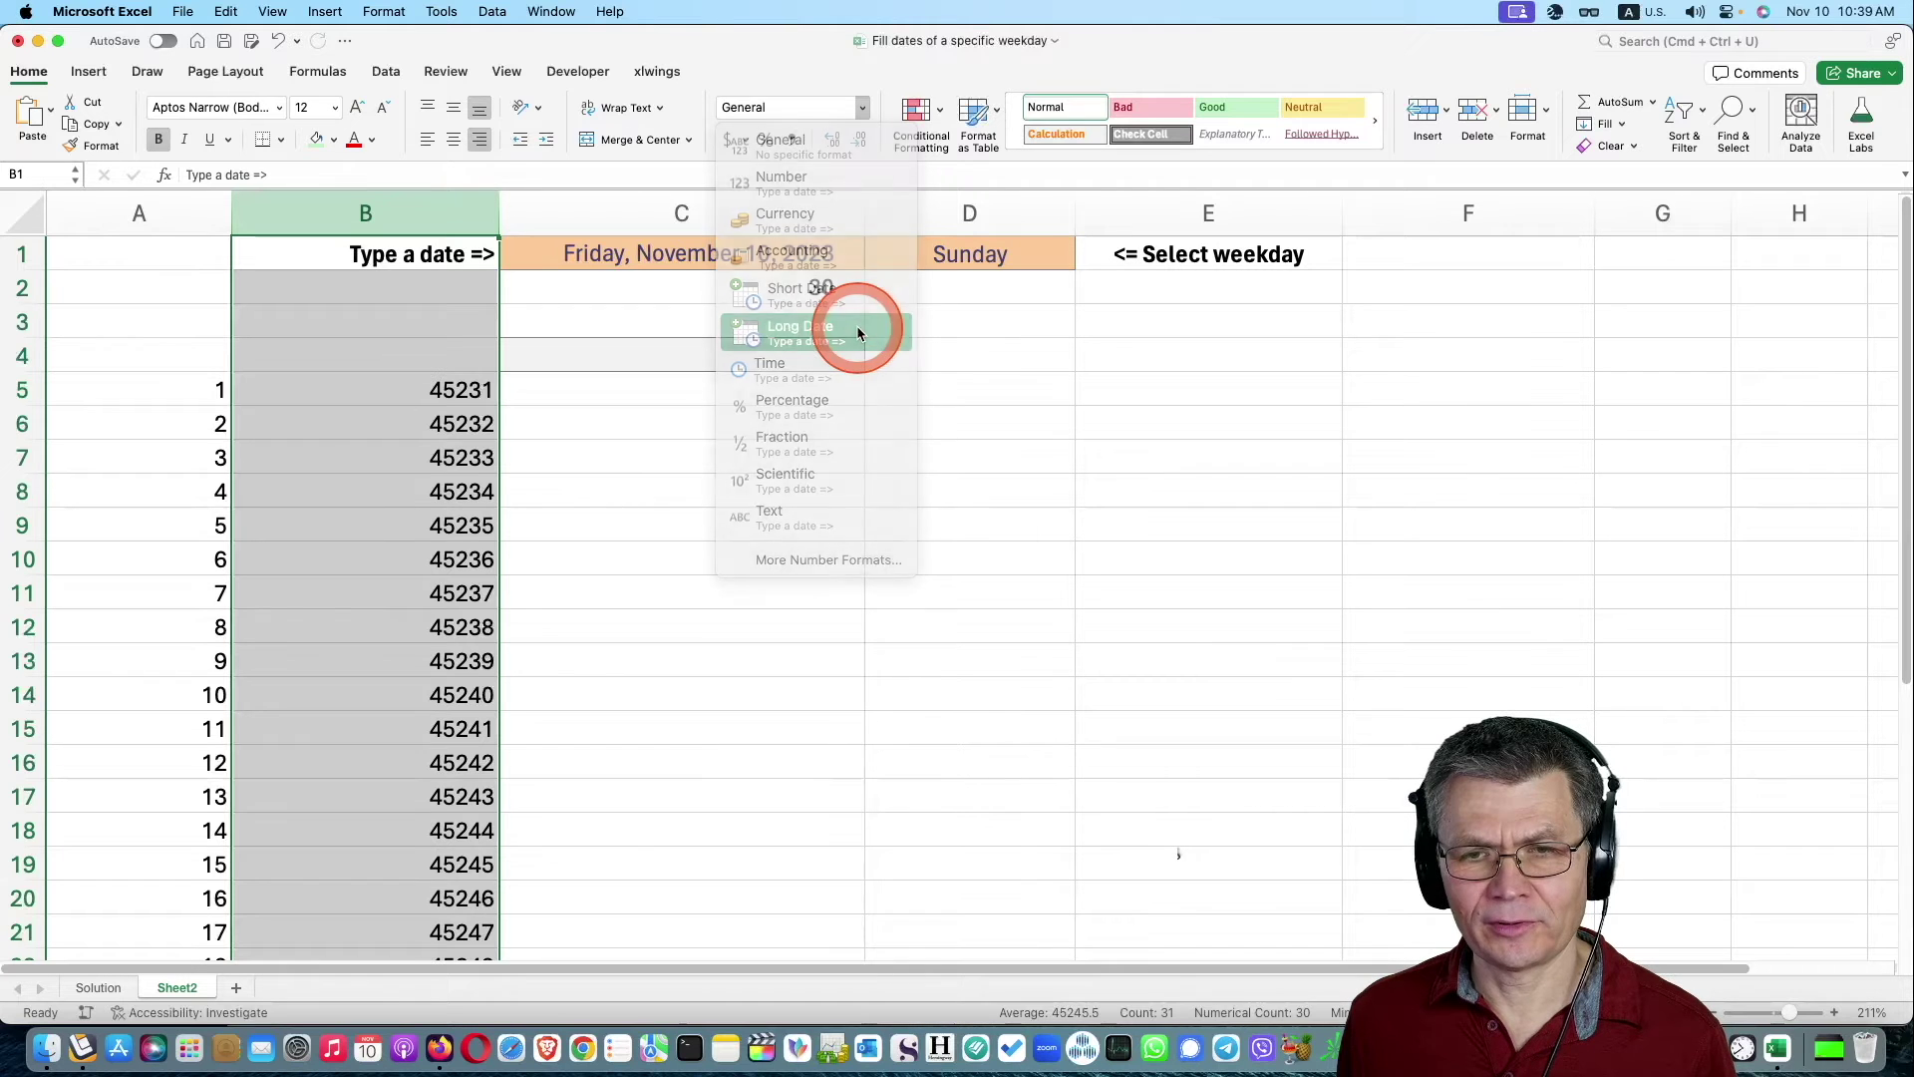
{"action": "left_click_drag", "start_coordinate": [499, 205], "coordinate": [599, 205]}
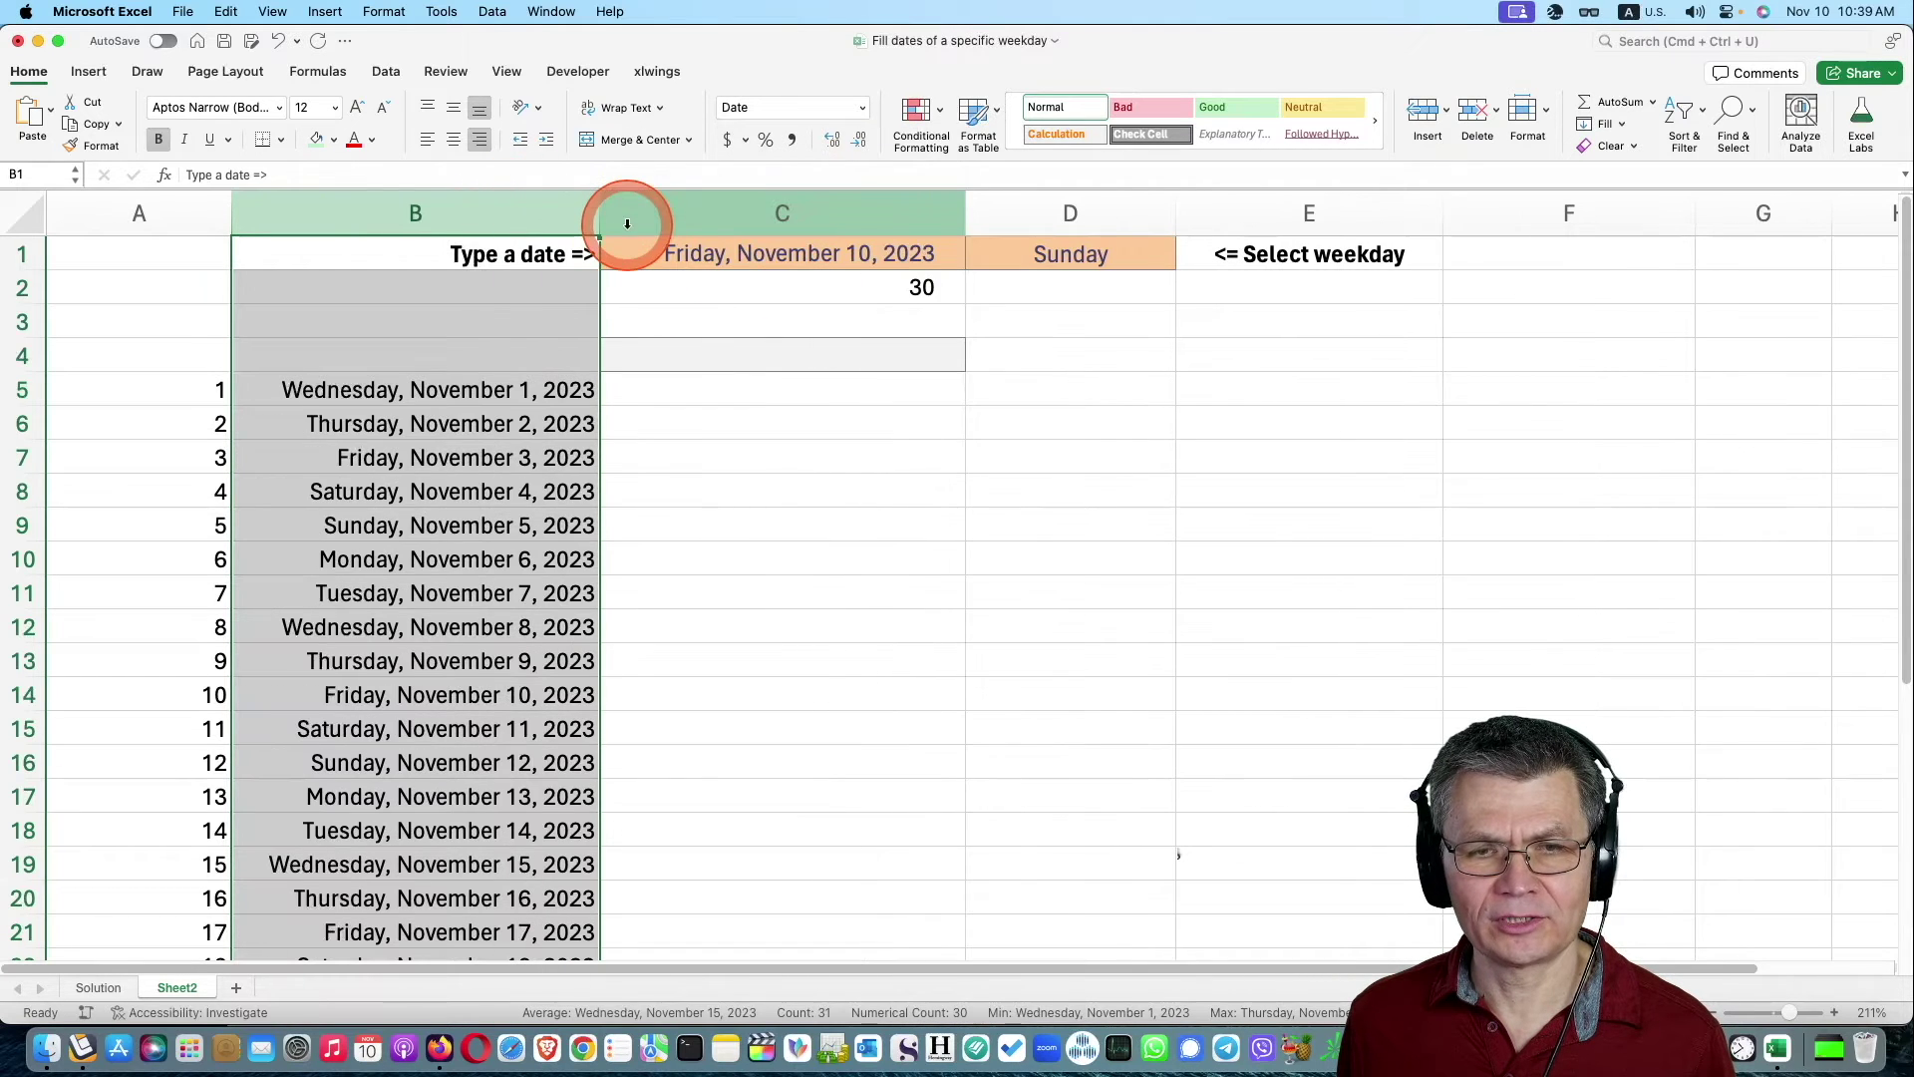
{"action": "left_click", "coordinate": [671, 387]}
{"action": "scroll", "coordinate": [408, 513], "scroll_direction": "down", "scroll_amount": 5}
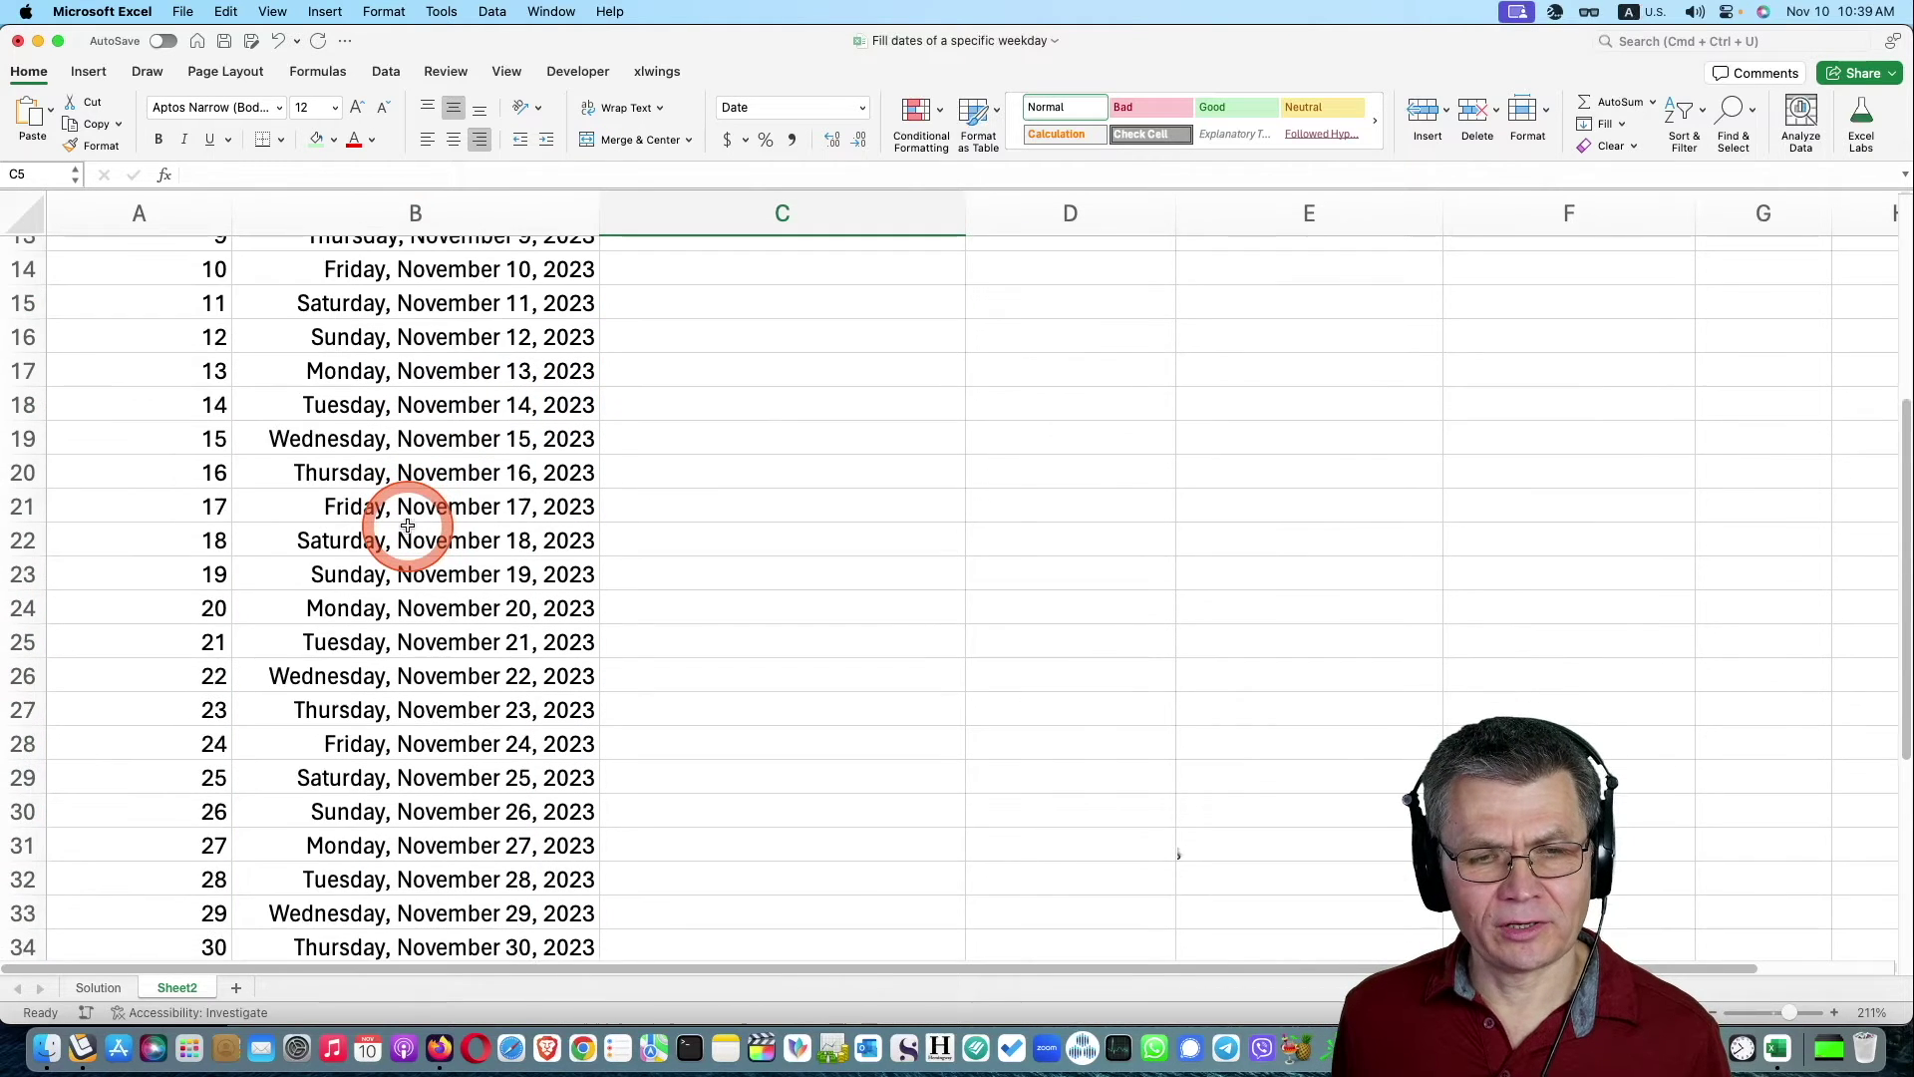
{"action": "scroll", "coordinate": [408, 526], "scroll_direction": "down", "scroll_amount": 3}
{"action": "scroll", "coordinate": [407, 526], "scroll_direction": "up", "scroll_amount": 5}
{"action": "scroll", "coordinate": [408, 526], "scroll_direction": "up", "scroll_amount": 2}
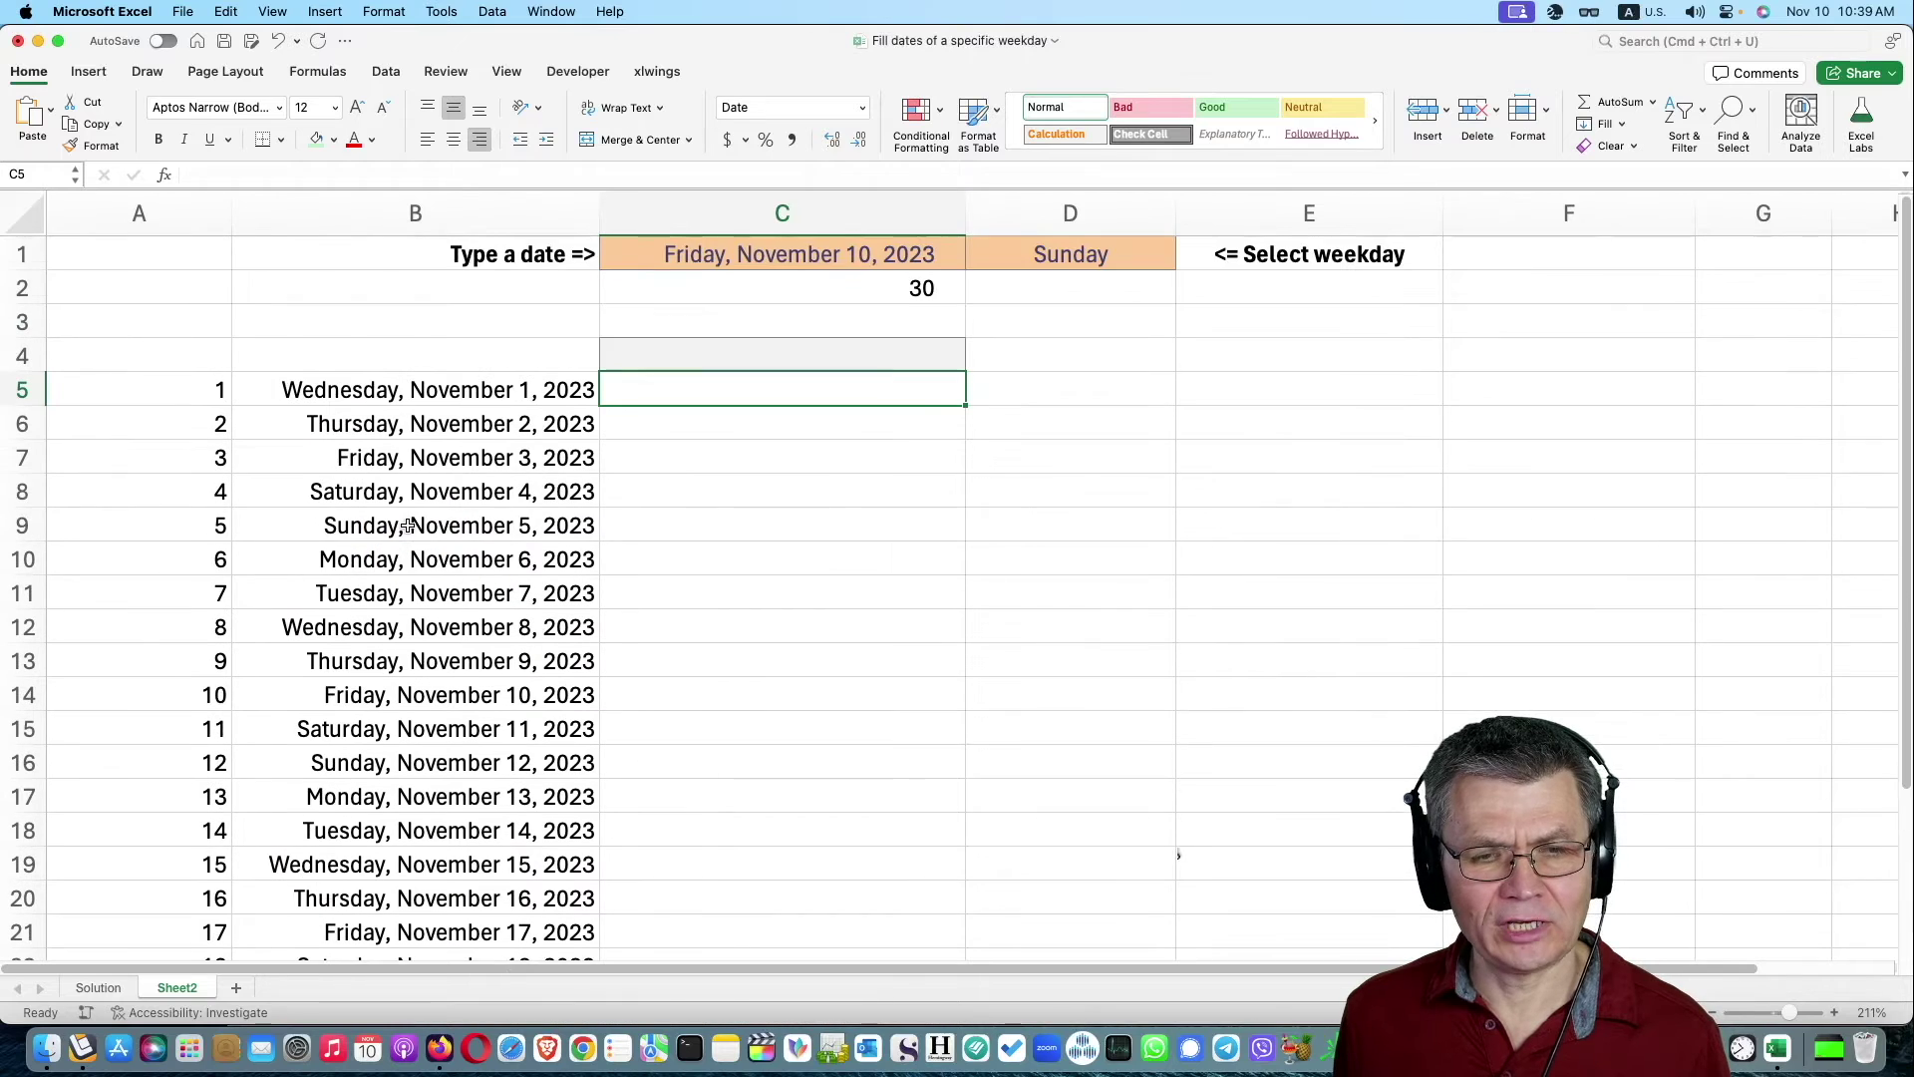
{"action": "left_click", "coordinate": [728, 273]}
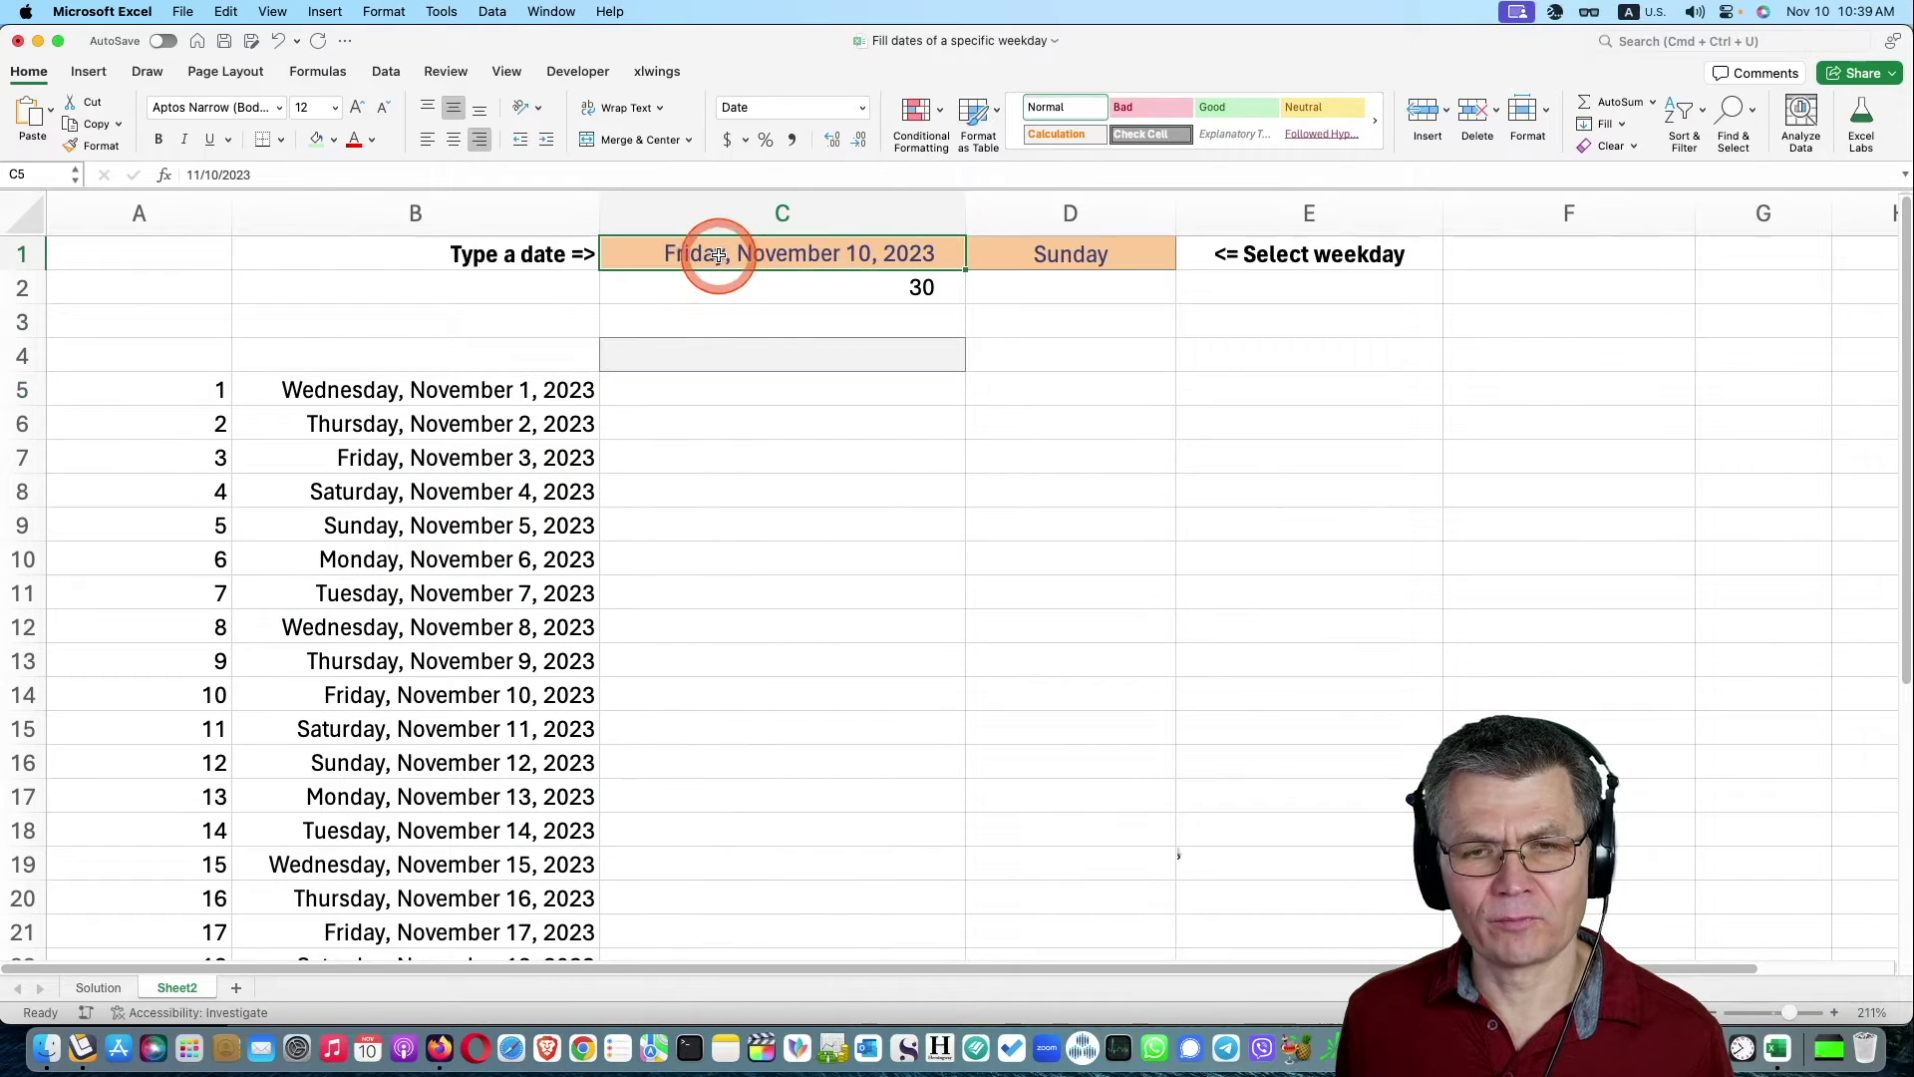
{"action": "type", "text": "2"}
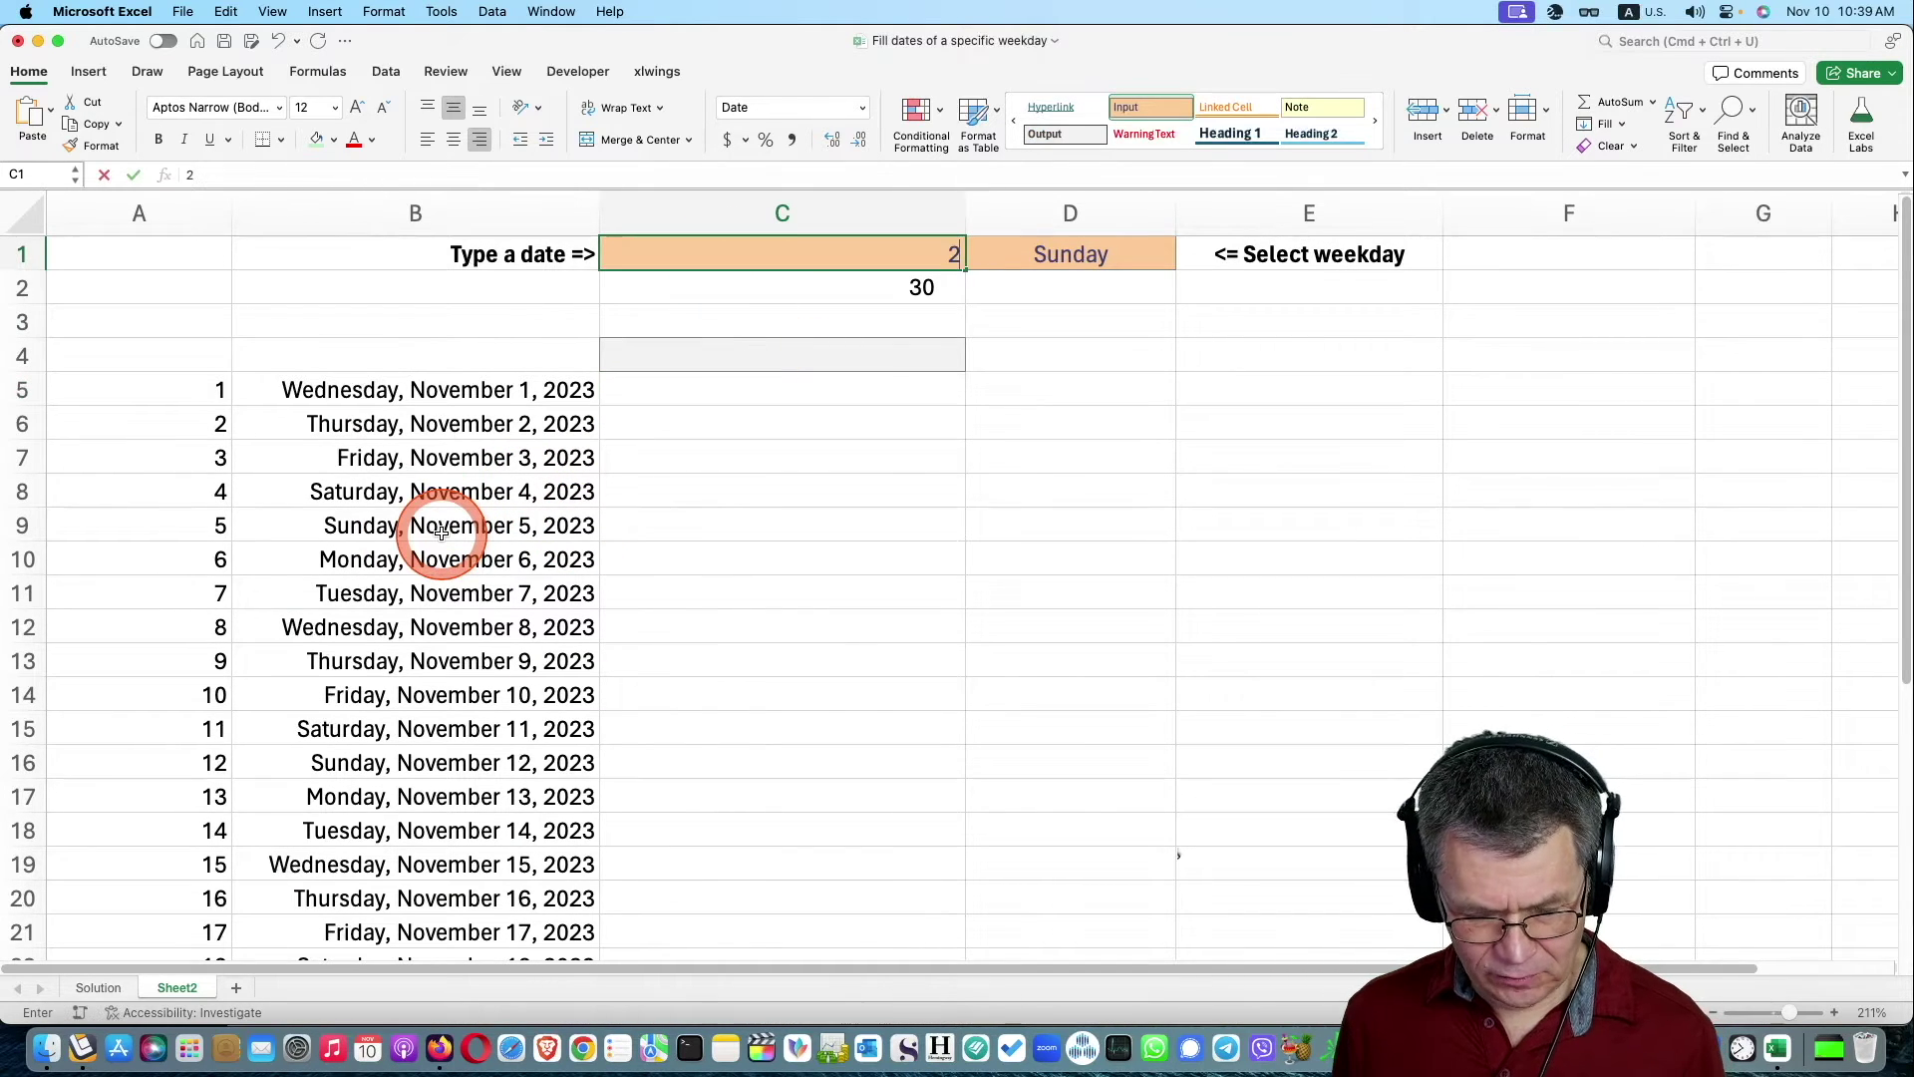
{"action": "type", "text": "/12/22"}
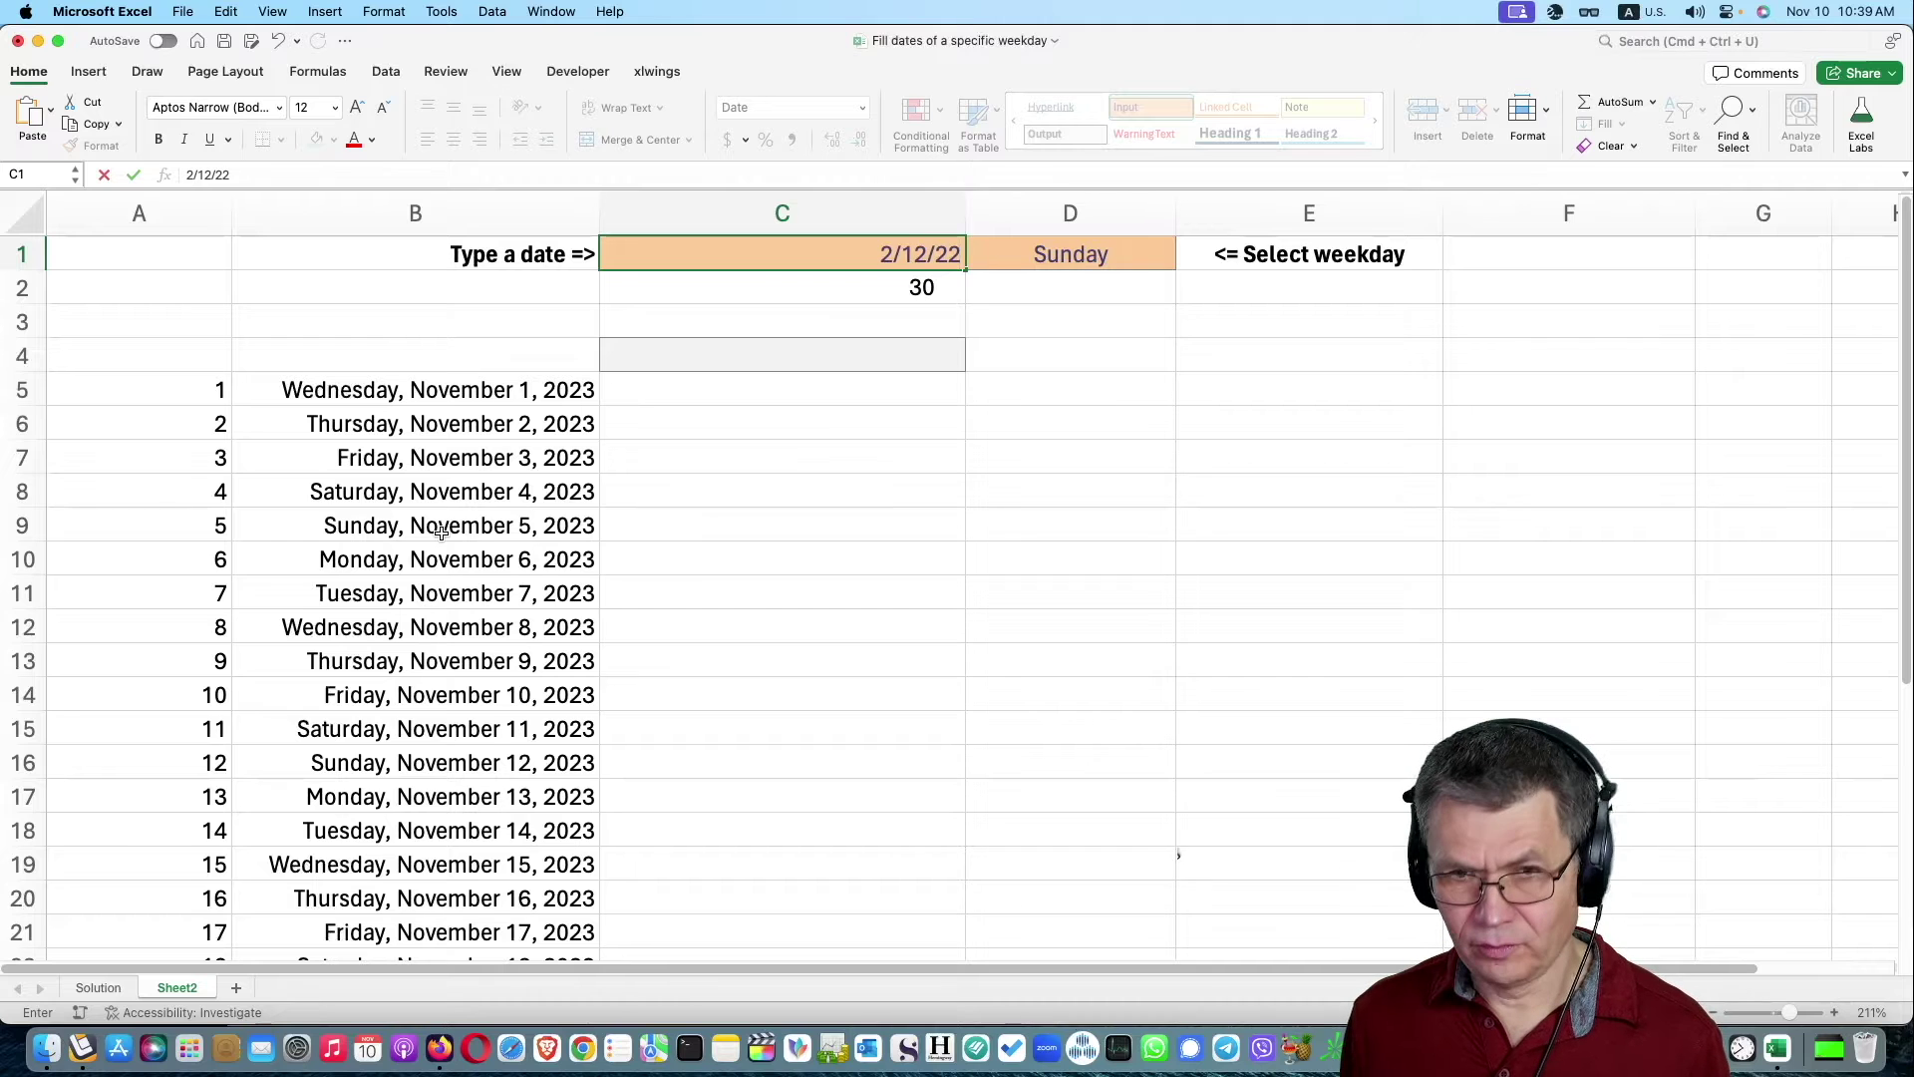
{"action": "key", "text": "Return"}
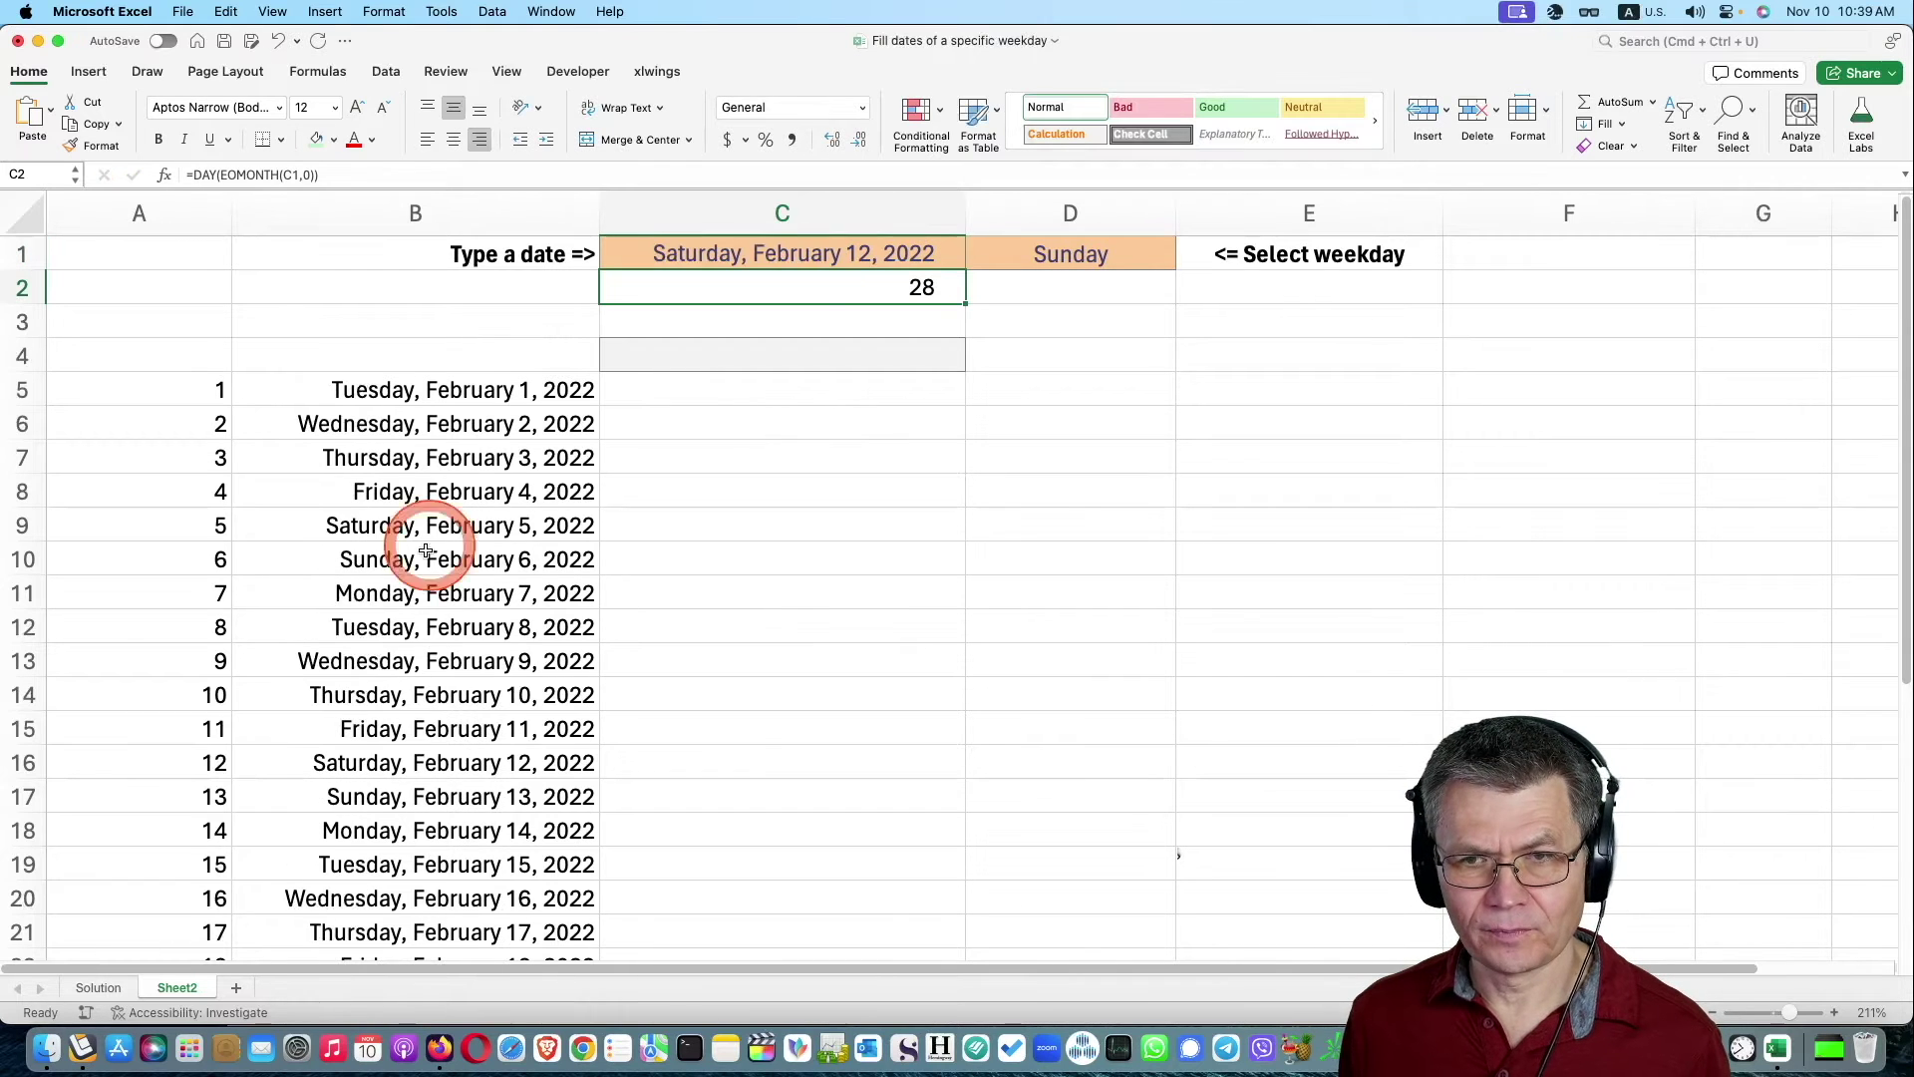
{"action": "scroll", "coordinate": [375, 529], "scroll_direction": "down", "scroll_amount": 6}
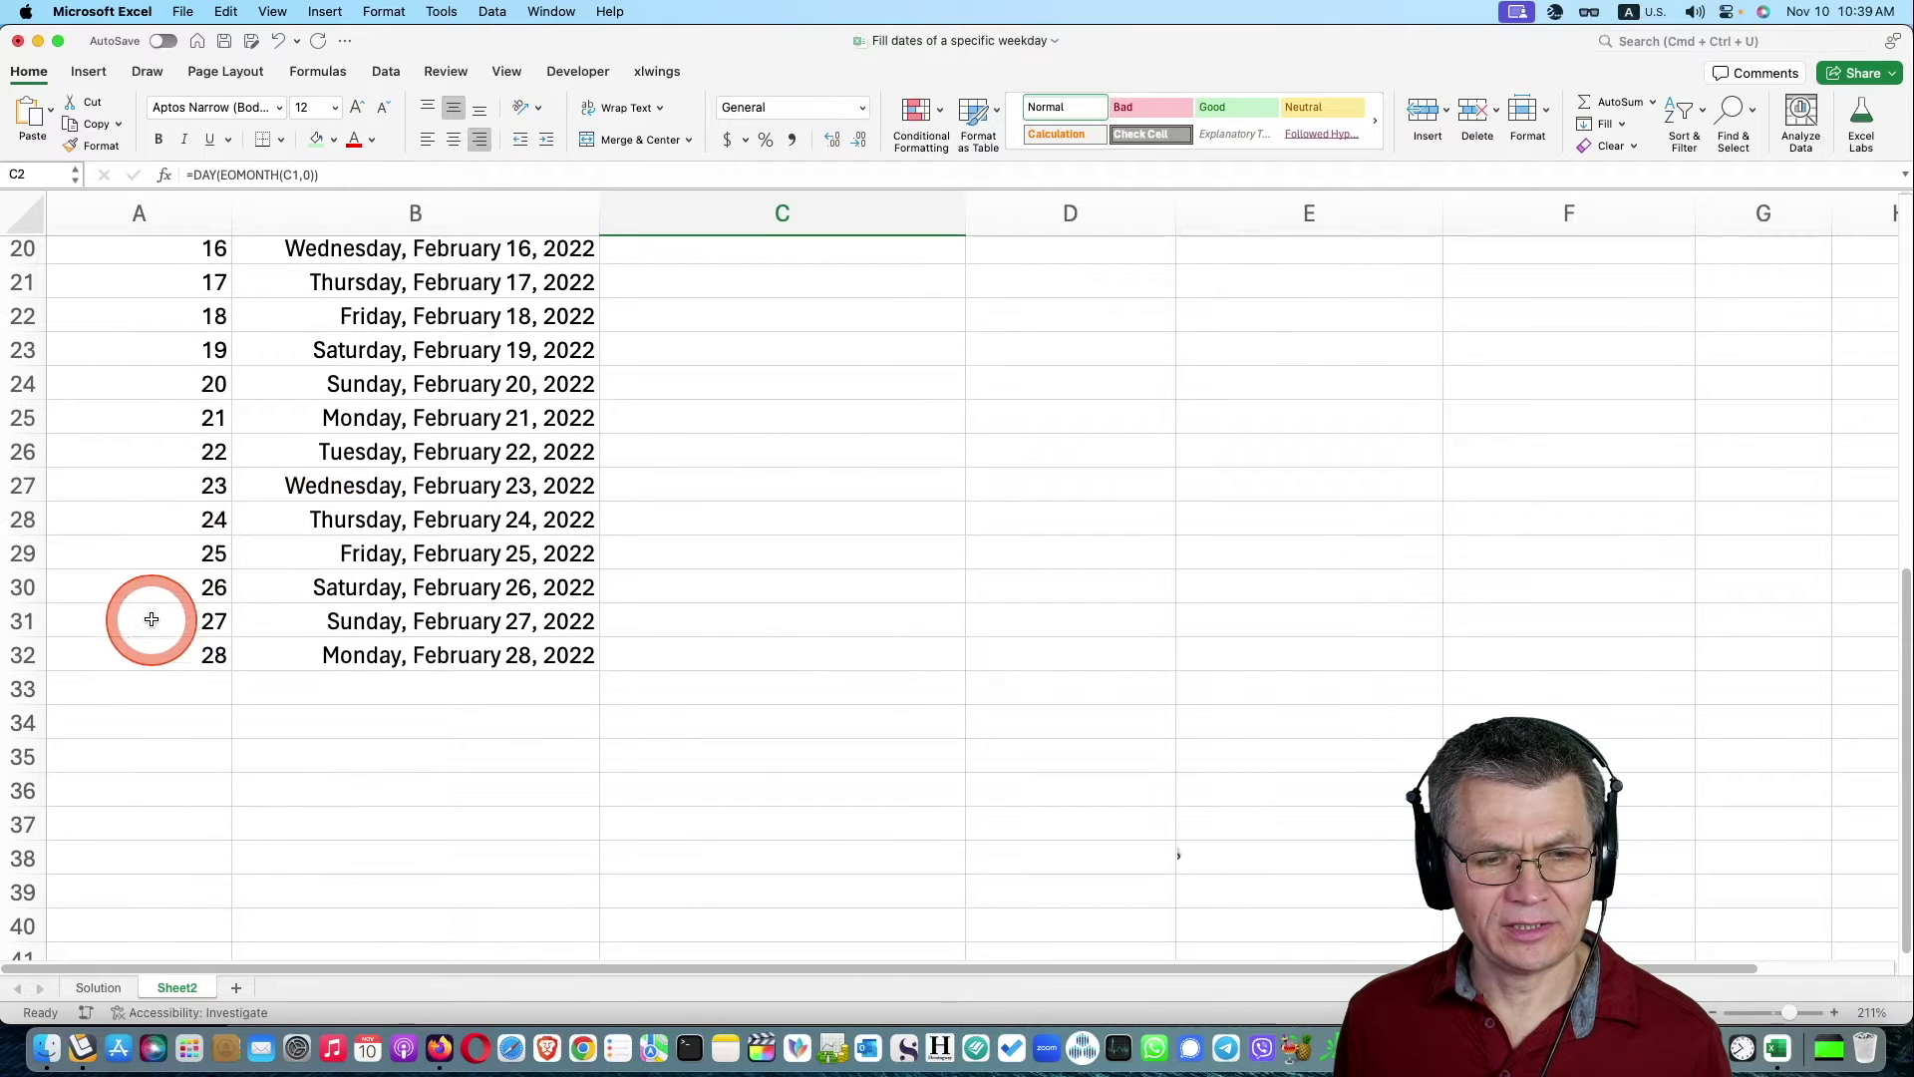
{"action": "scroll", "coordinate": [200, 611], "scroll_direction": "down", "scroll_amount": 1}
{"action": "scroll", "coordinate": [199, 611], "scroll_direction": "down", "scroll_amount": 5}
{"action": "scroll", "coordinate": [199, 611], "scroll_direction": "up", "scroll_amount": 5}
{"action": "scroll", "coordinate": [199, 611], "scroll_direction": "up", "scroll_amount": 5}
{"action": "scroll", "coordinate": [199, 611], "scroll_direction": "up", "scroll_amount": 5}
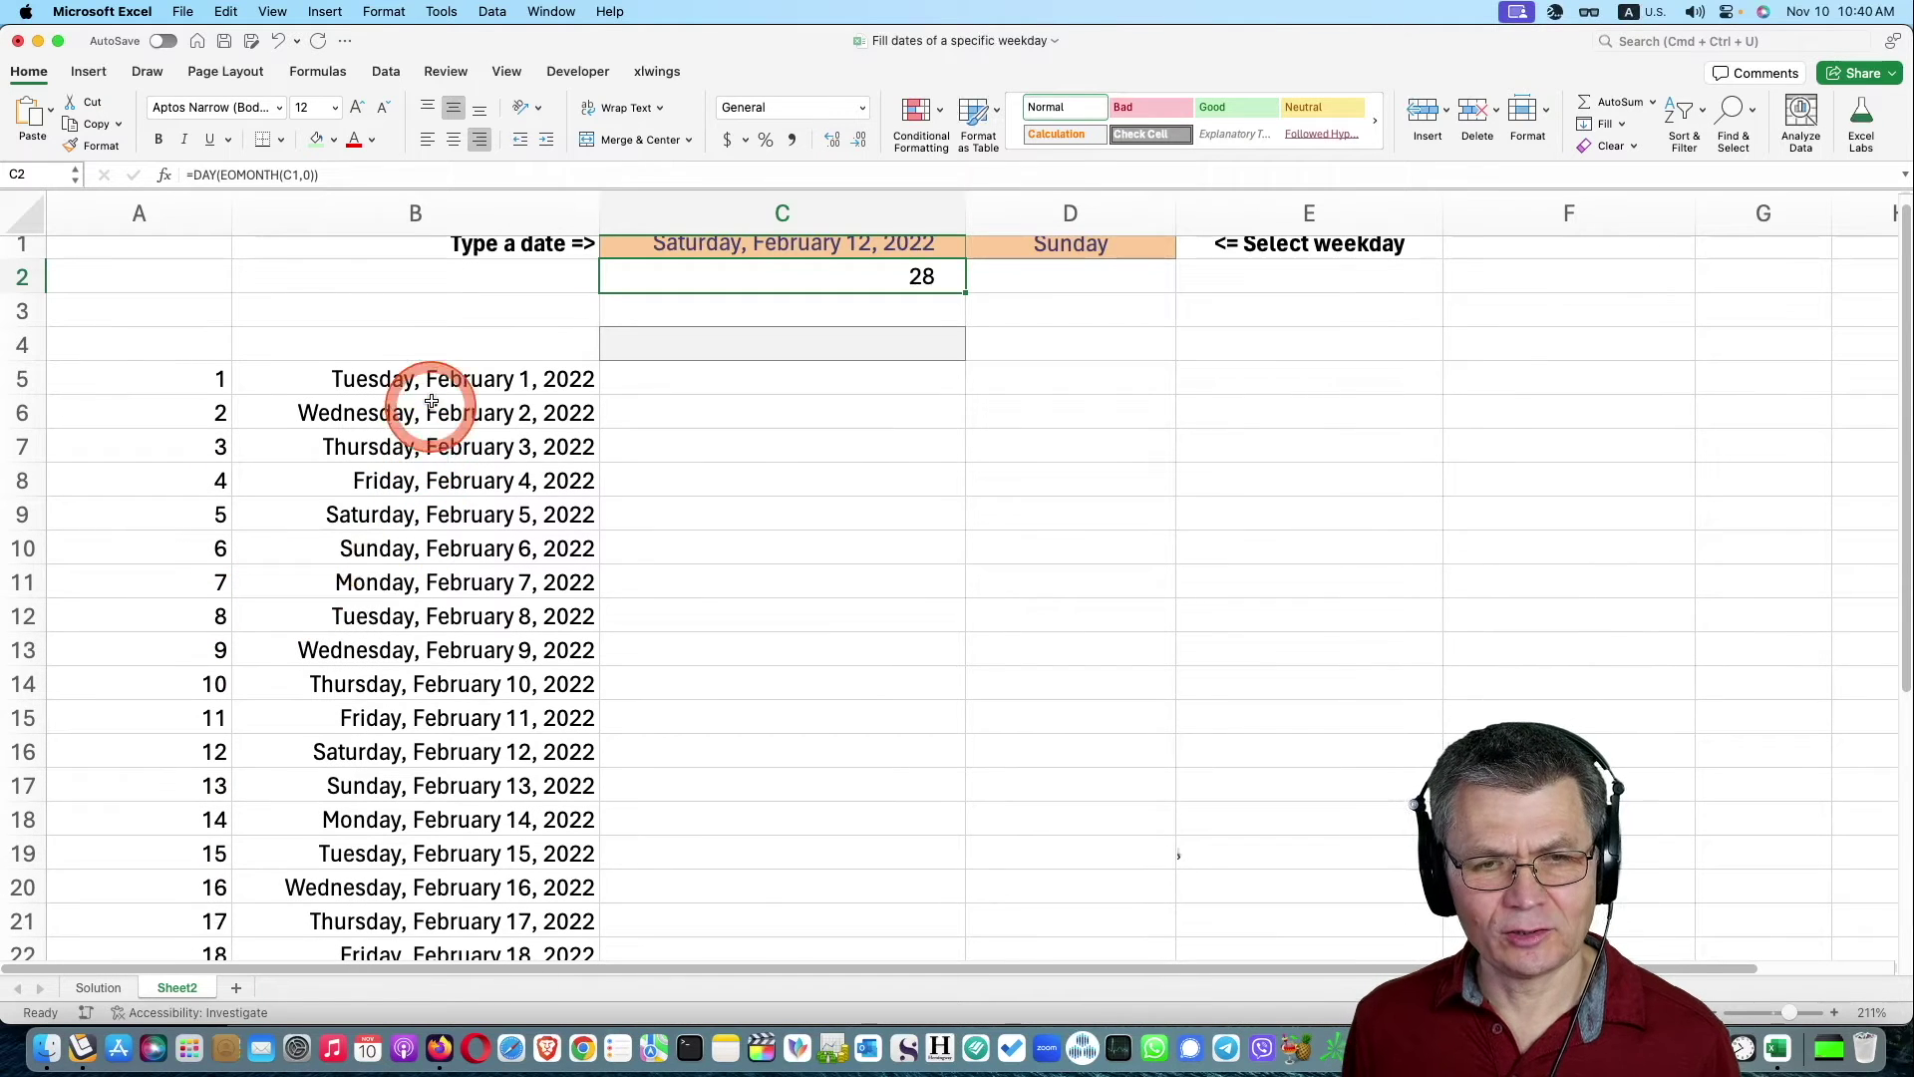
{"action": "scroll", "coordinate": [718, 410], "scroll_direction": "up", "scroll_amount": 1}
{"action": "left_click", "coordinate": [720, 388]}
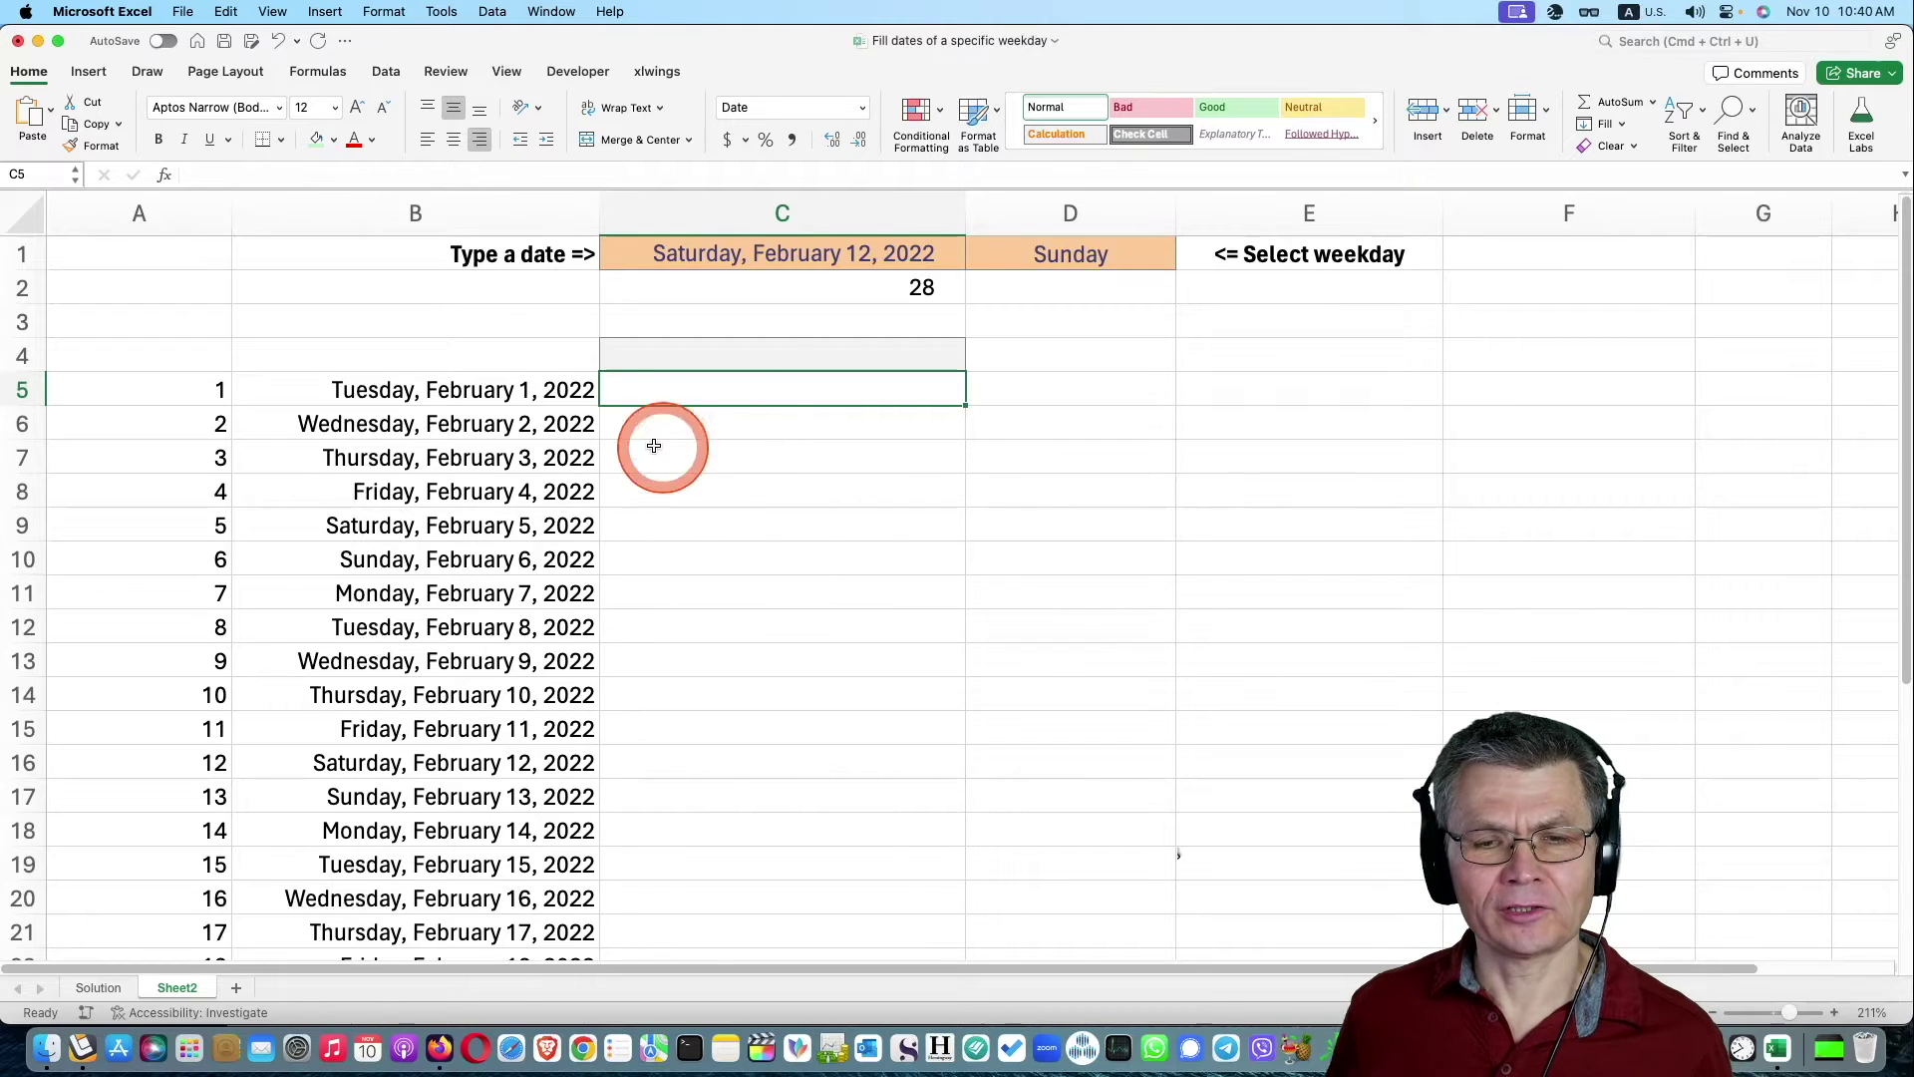
{"action": "left_click", "coordinate": [521, 390]}
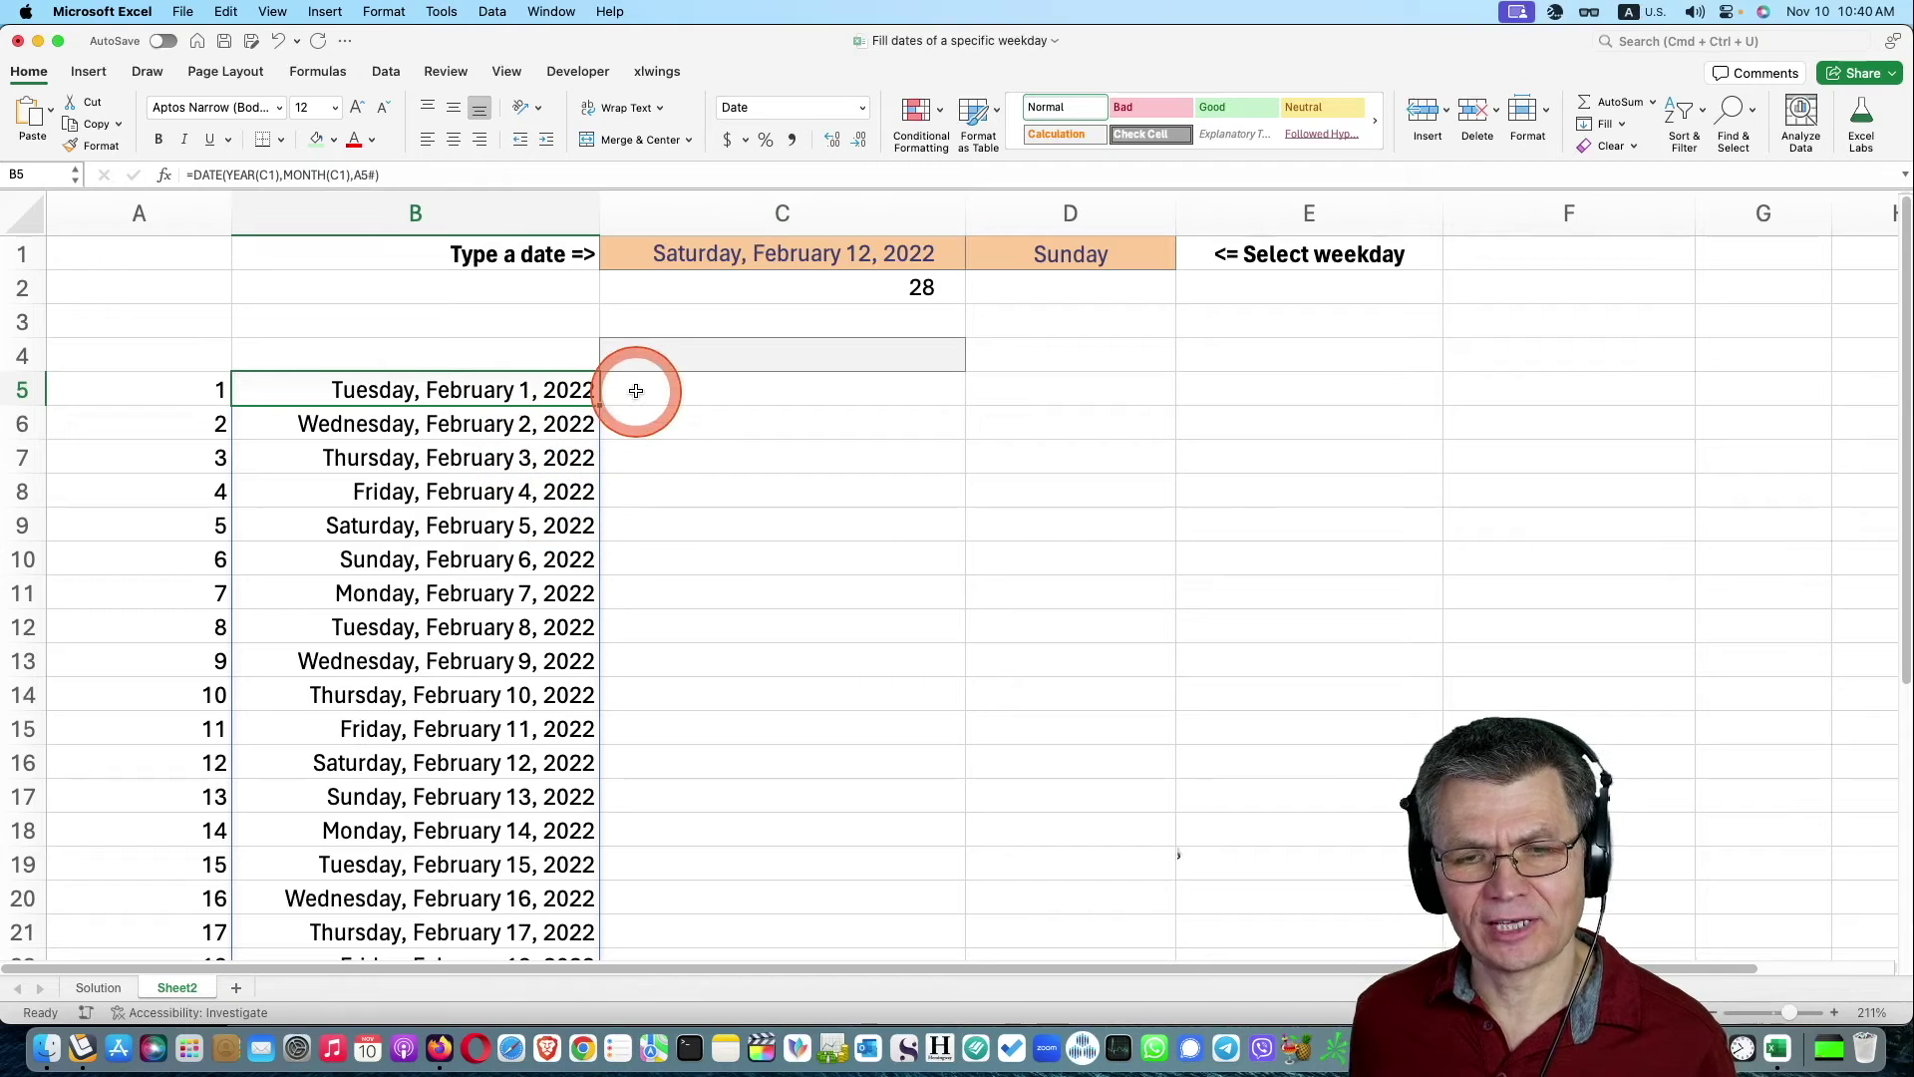
{"action": "left_click", "coordinate": [636, 390]}
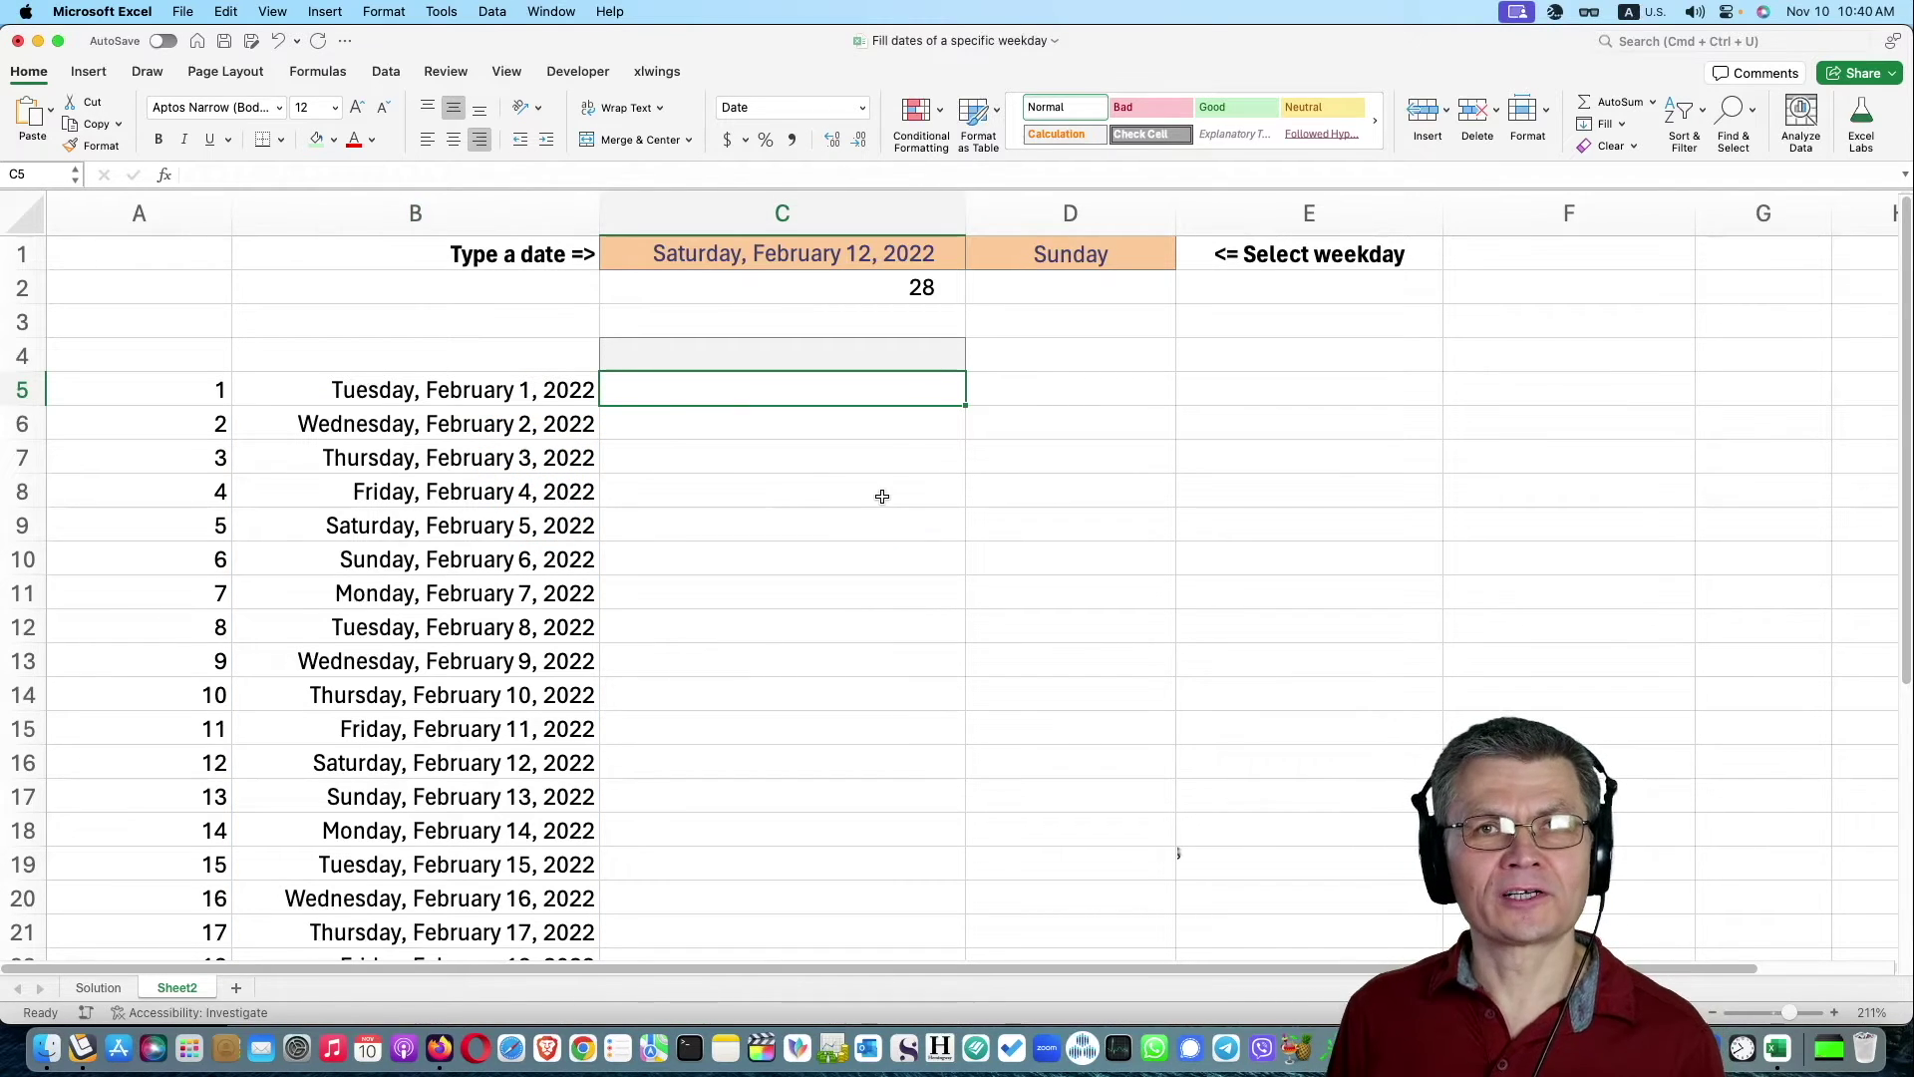
Begin =FILTER(B5# in C5, using the spilled date list as the array.
{"action": "type", "text": "="}
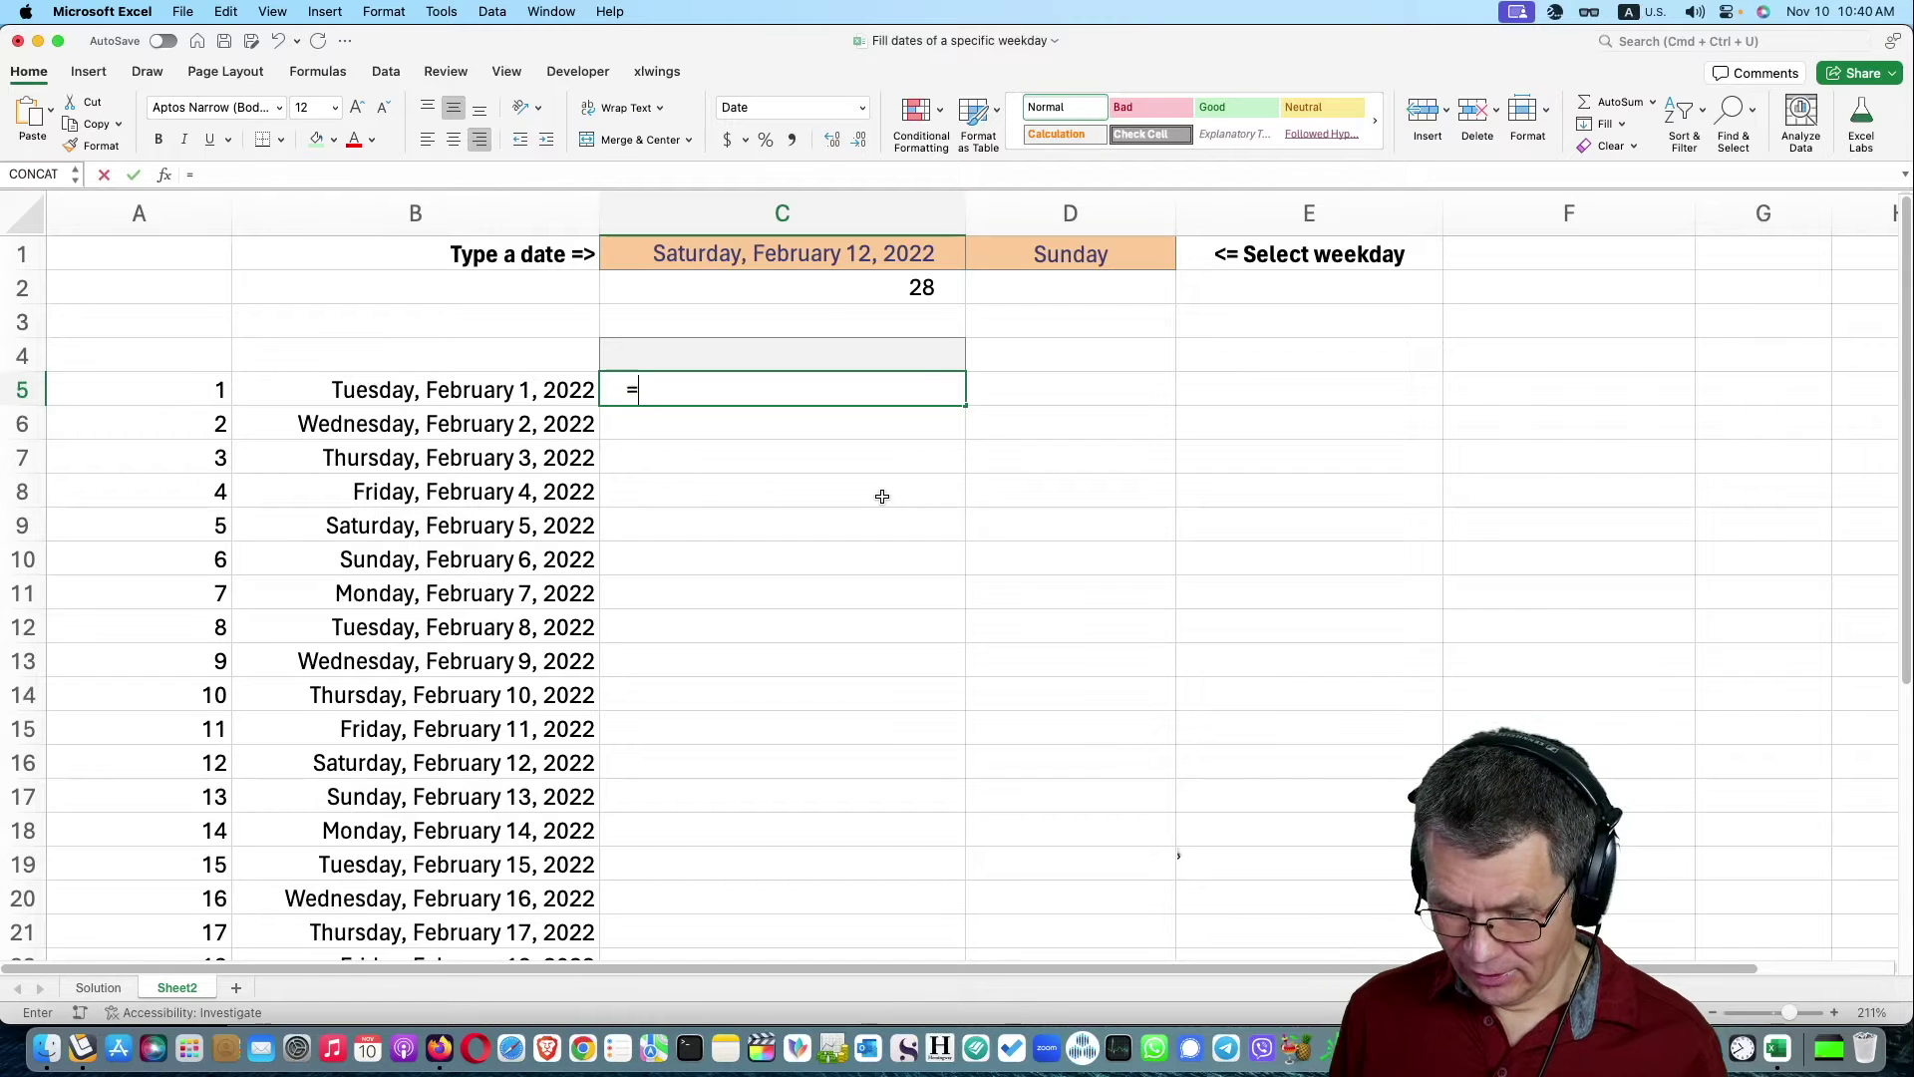
{"action": "type", "text": "fil"}
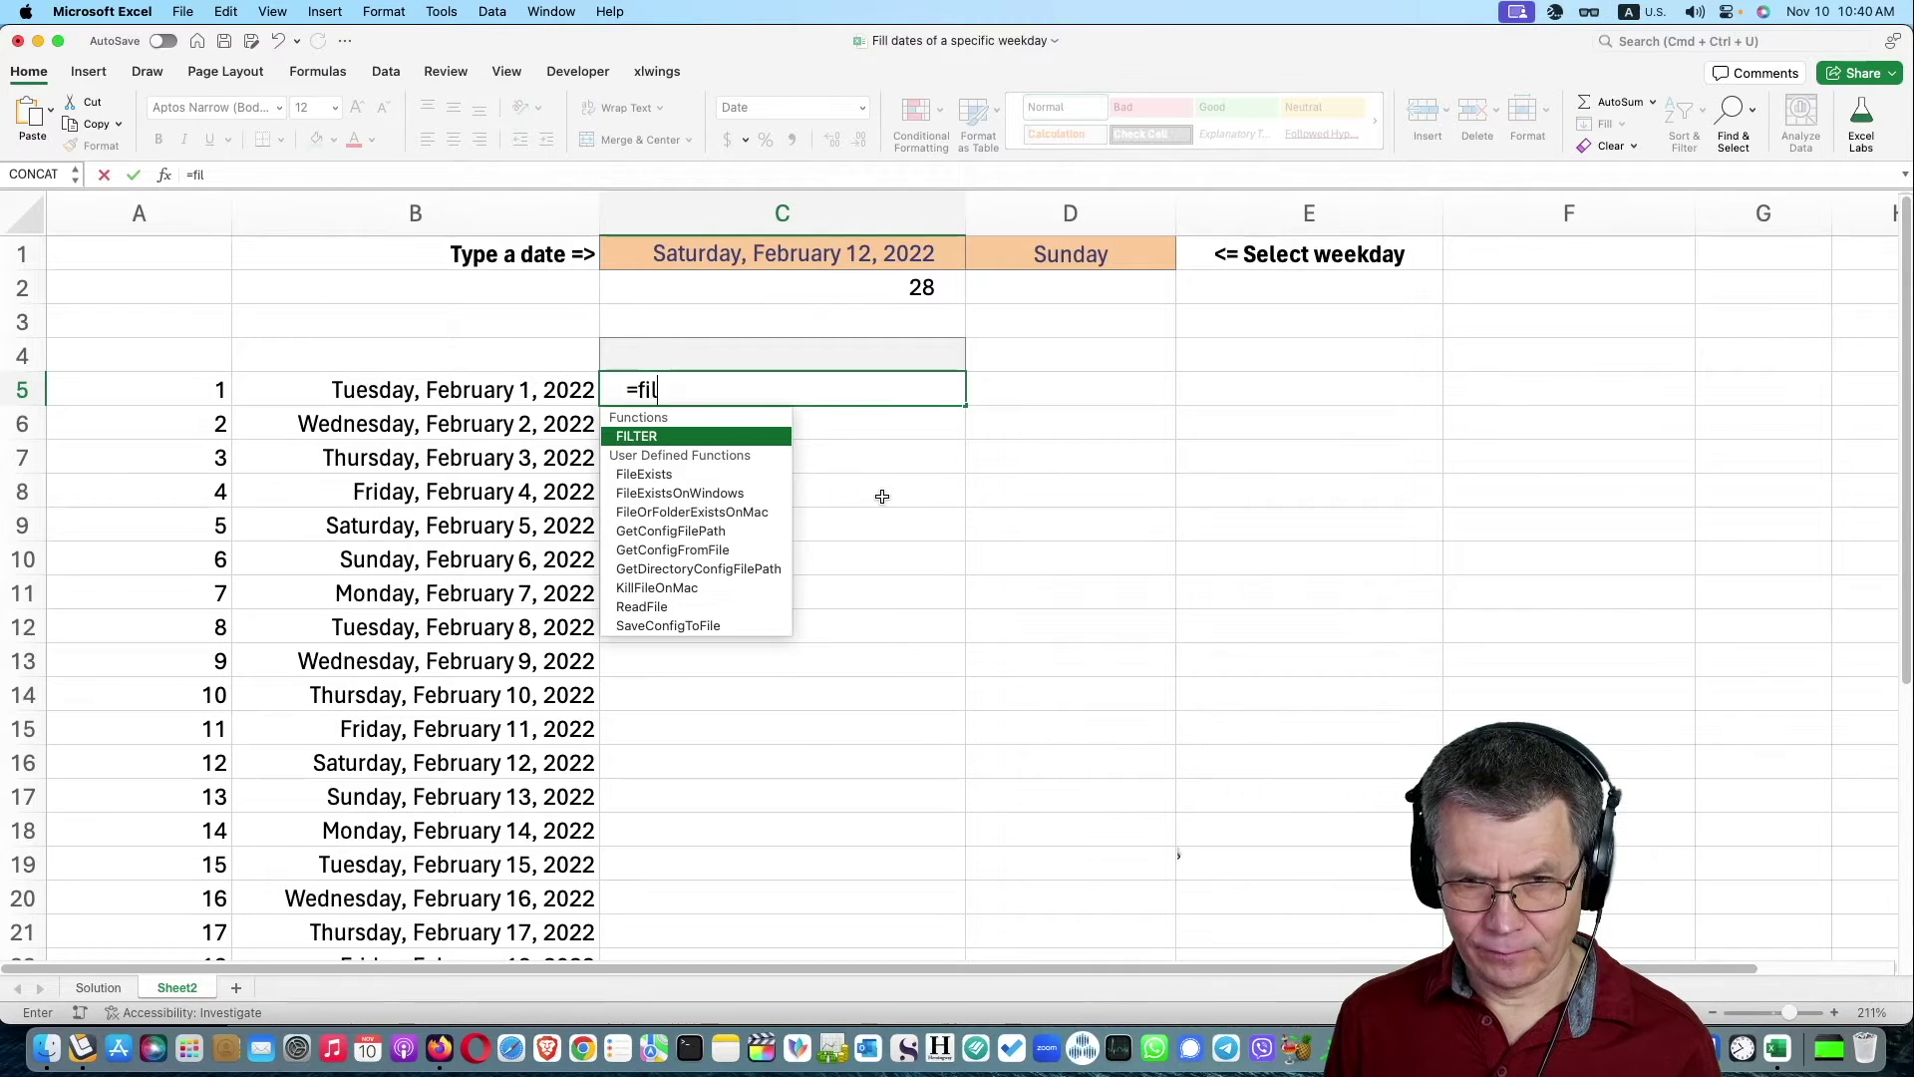
{"action": "key", "text": "Tab"}
{"action": "left_click", "coordinate": [658, 429]}
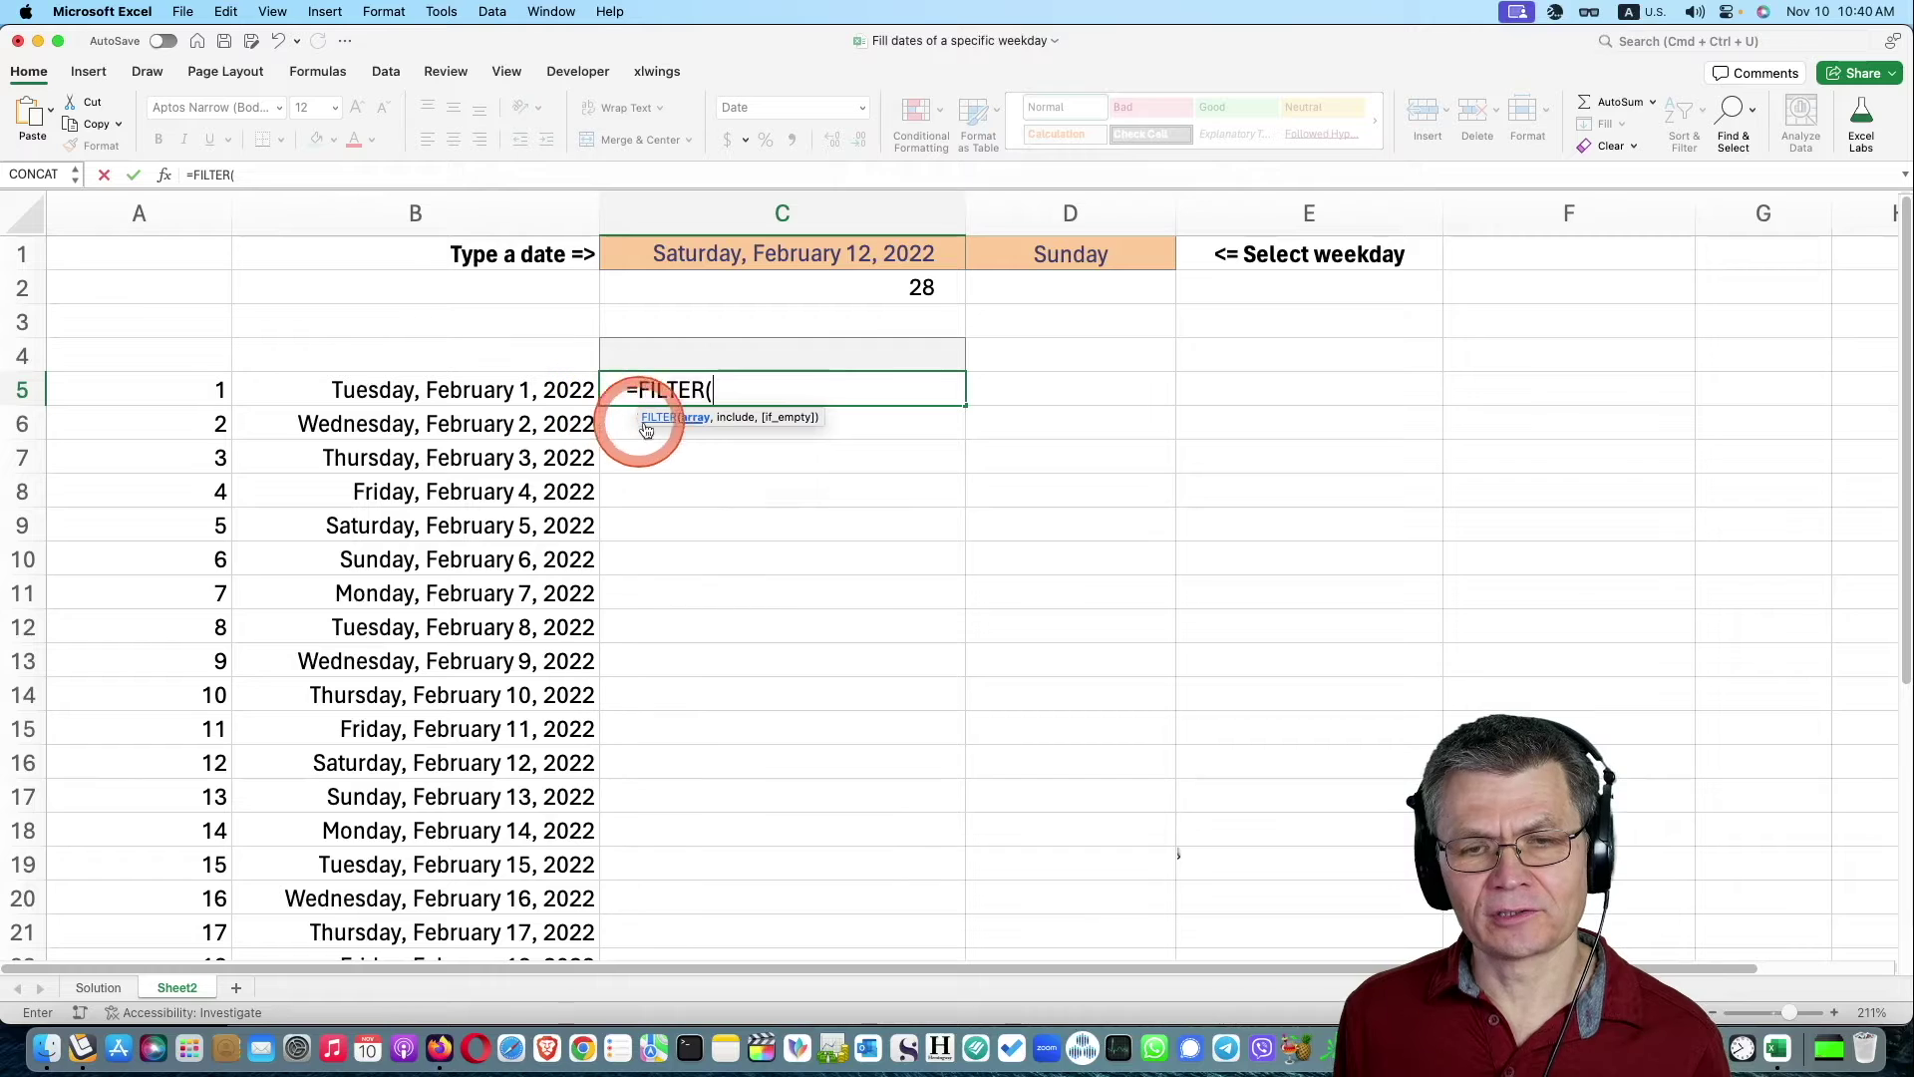
{"action": "left_click", "coordinate": [534, 391]}
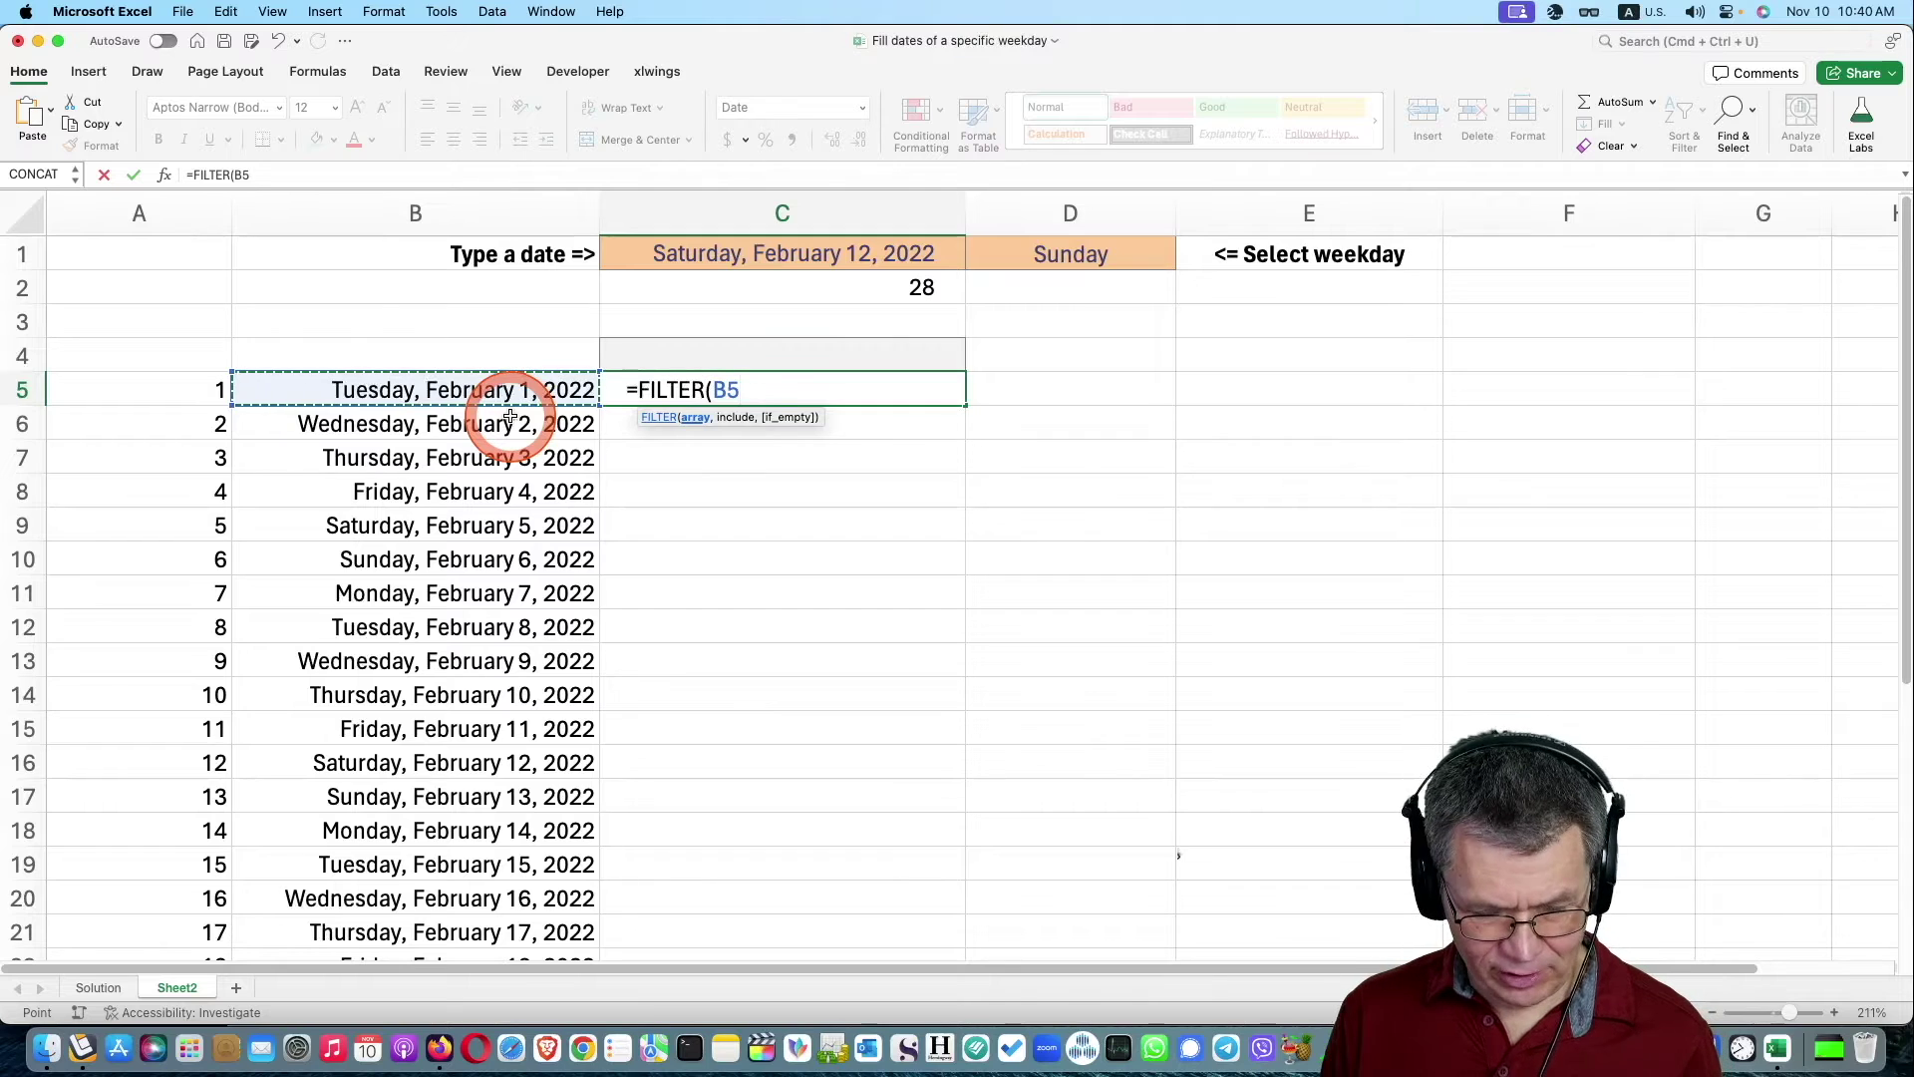
{"action": "type", "text": "#,"}
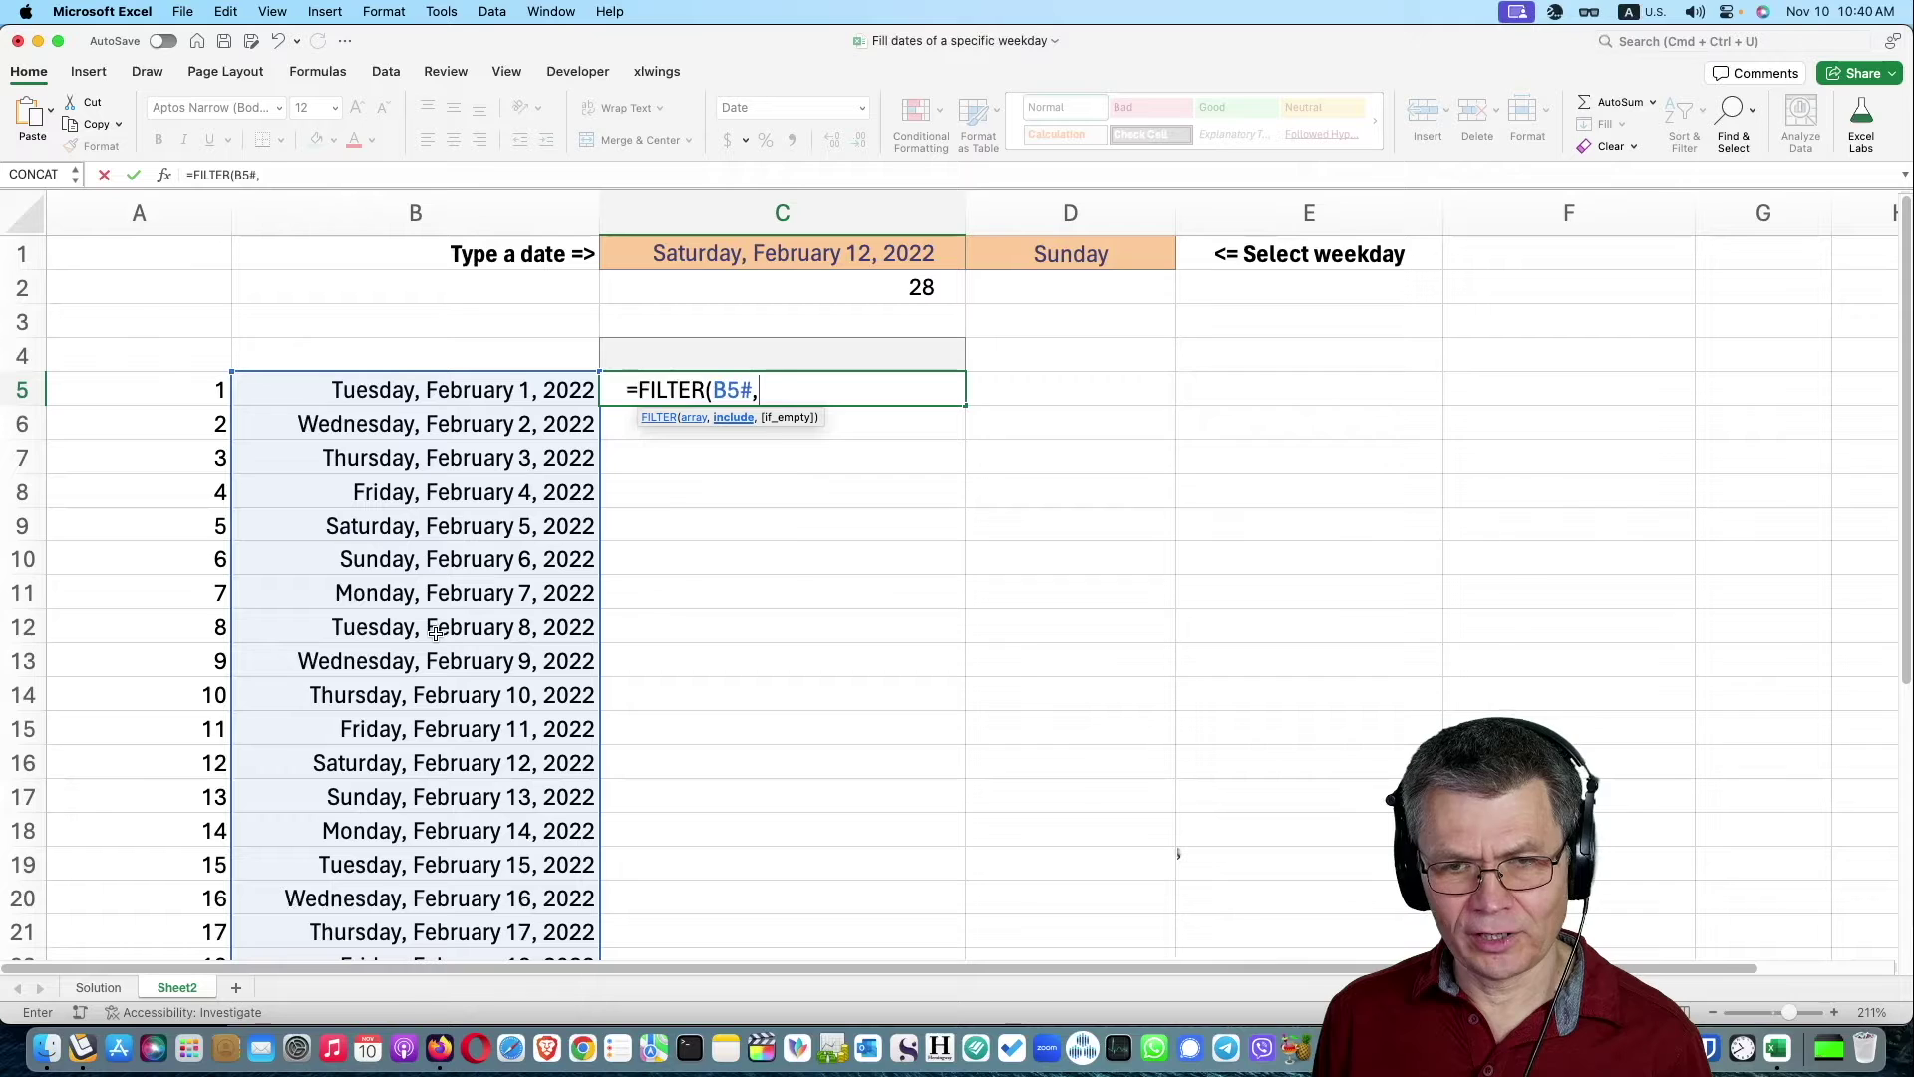
Complete C5 as =FILTER(B5#,WEEKDAY(B5#)=1) to list February 2022's four Sundays.
{"action": "type", "text": "week"}
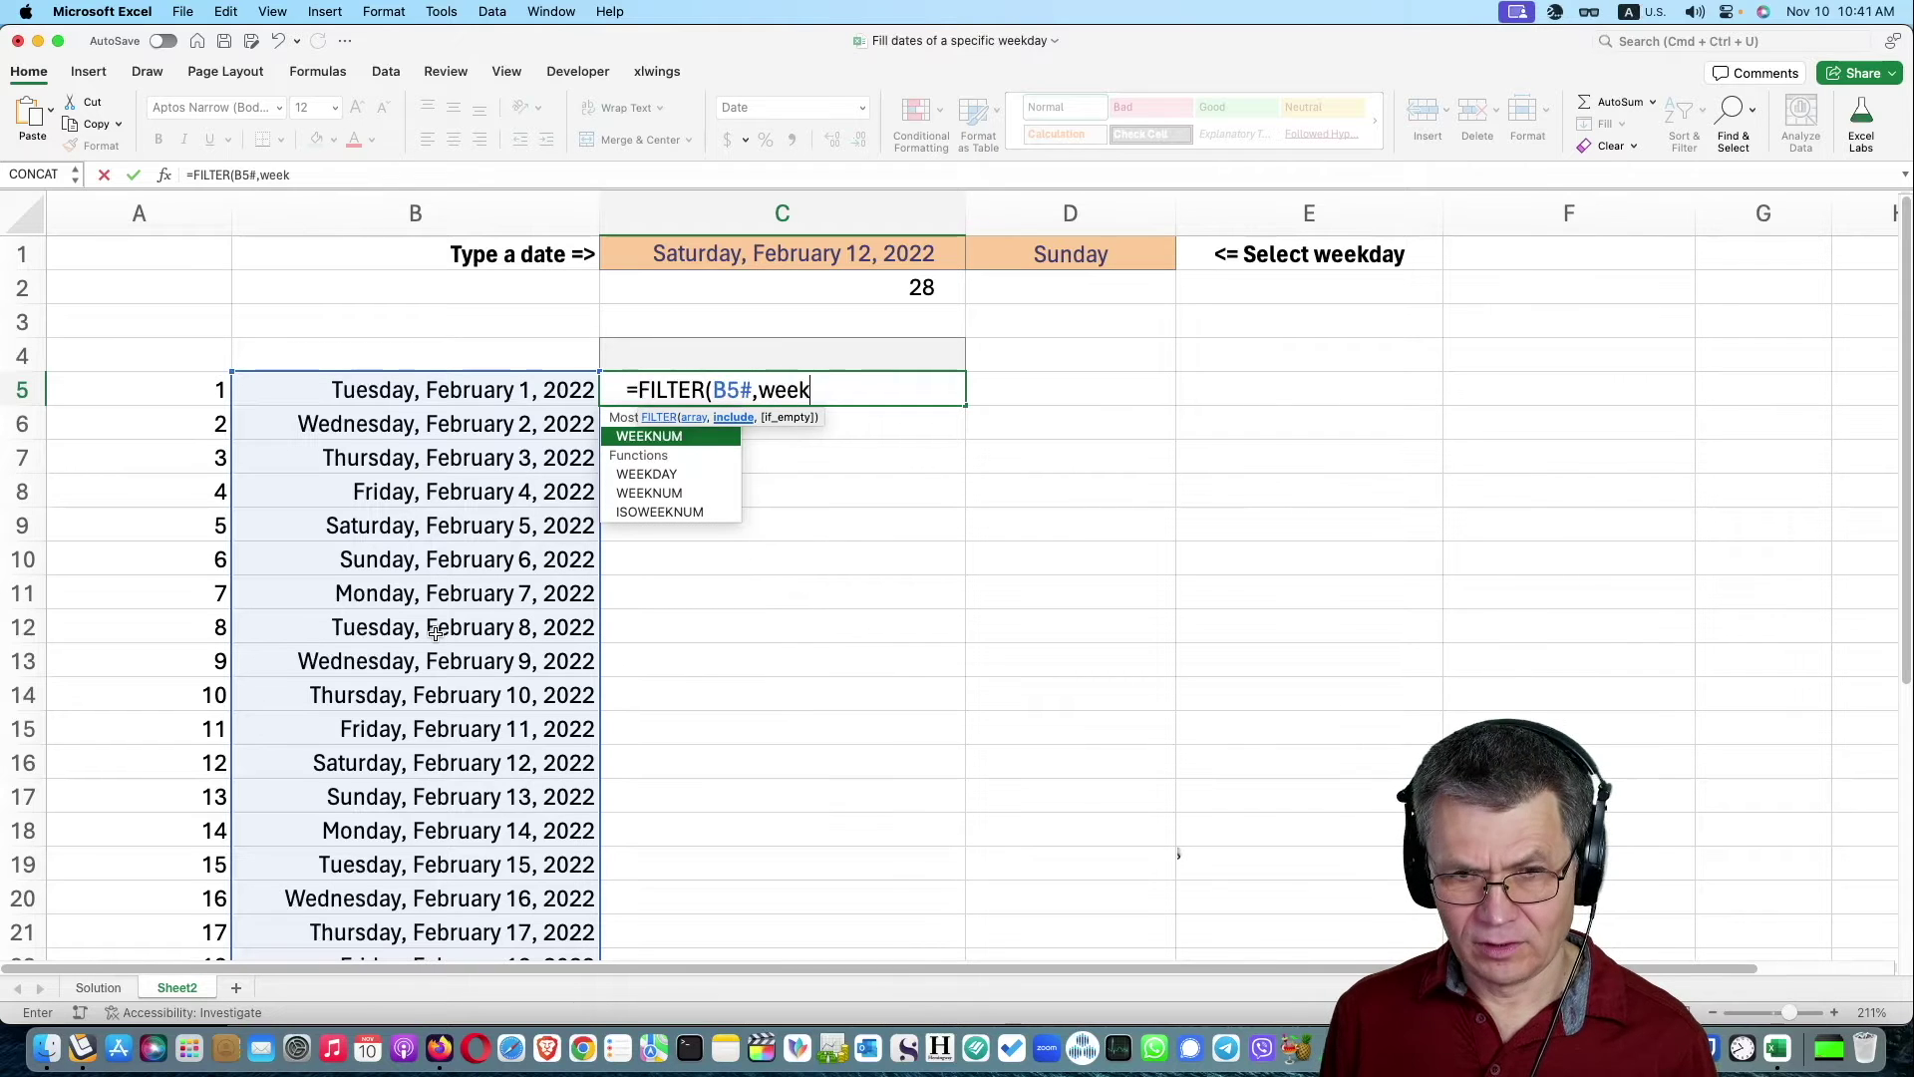
{"action": "key", "text": "Down"}
{"action": "key", "text": "Tab"}
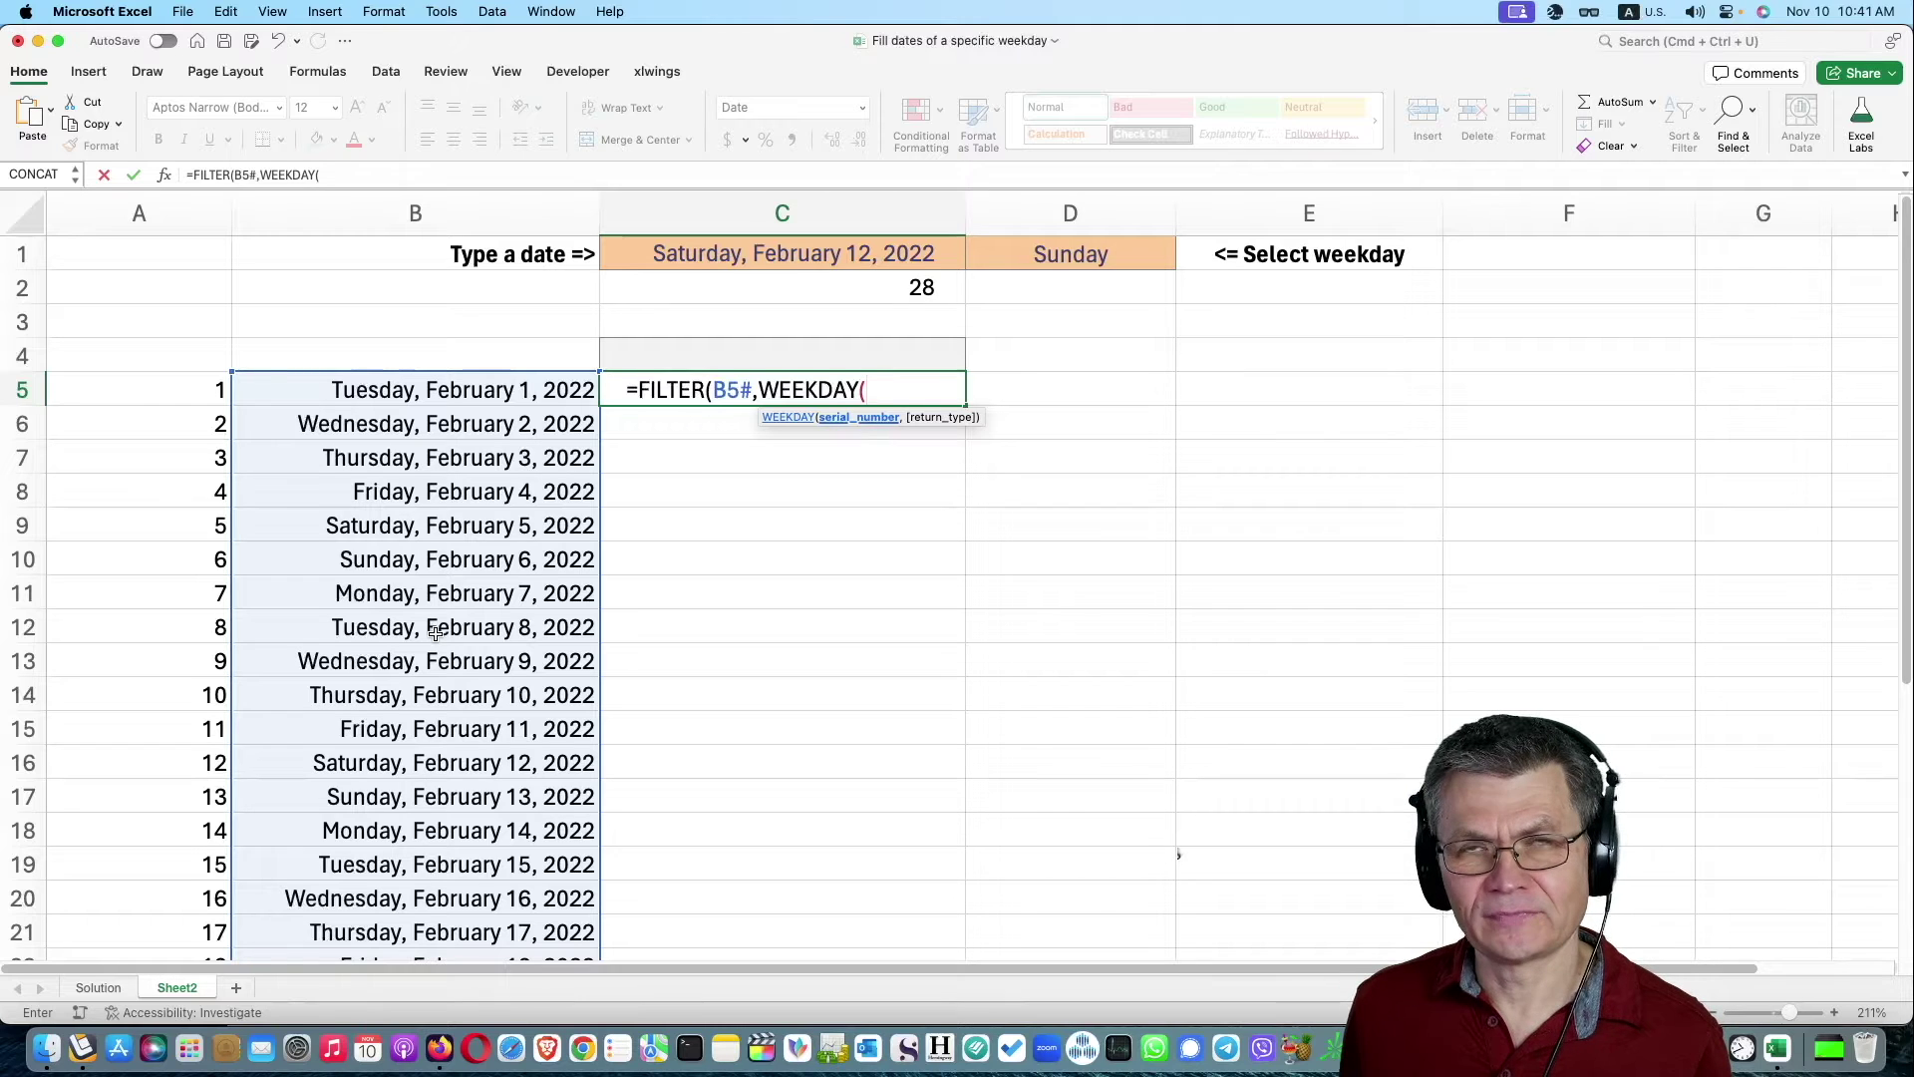
{"action": "key", "text": "Left"}
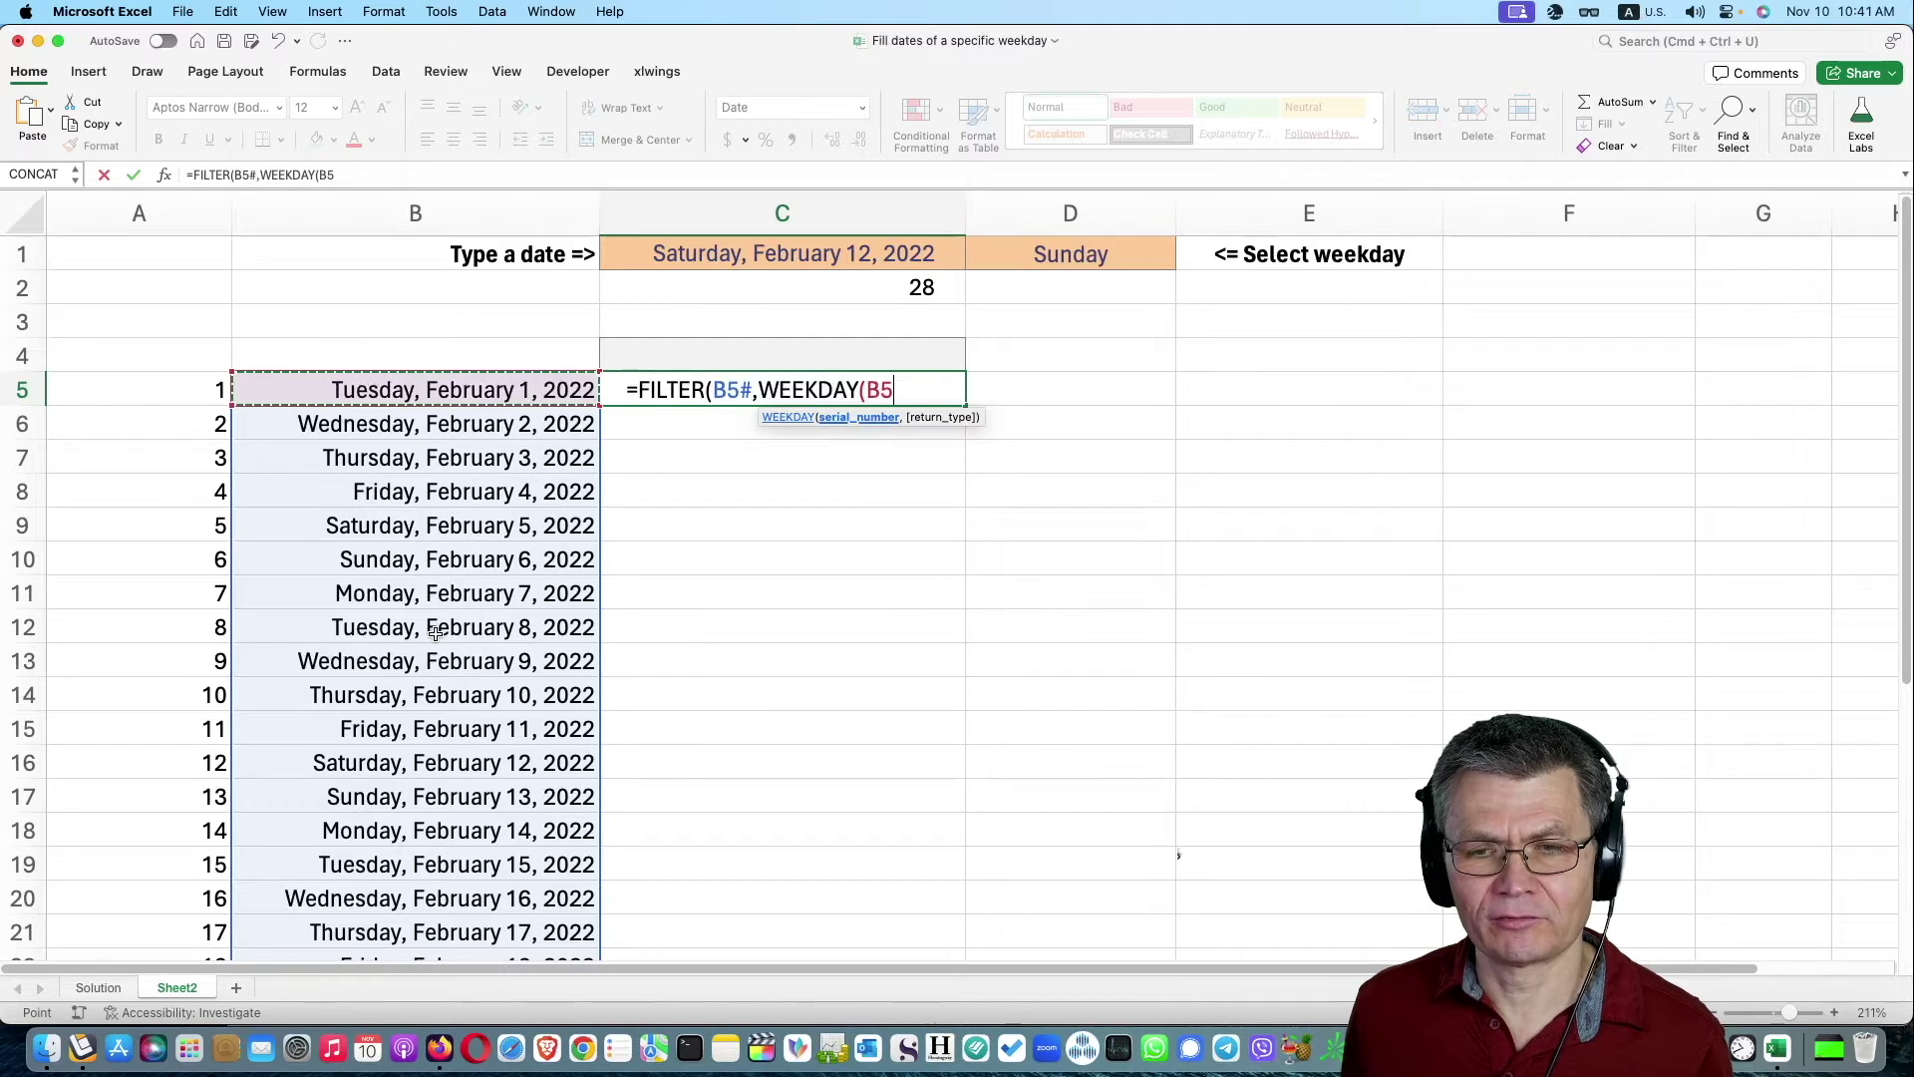
{"action": "type", "text": "#"}
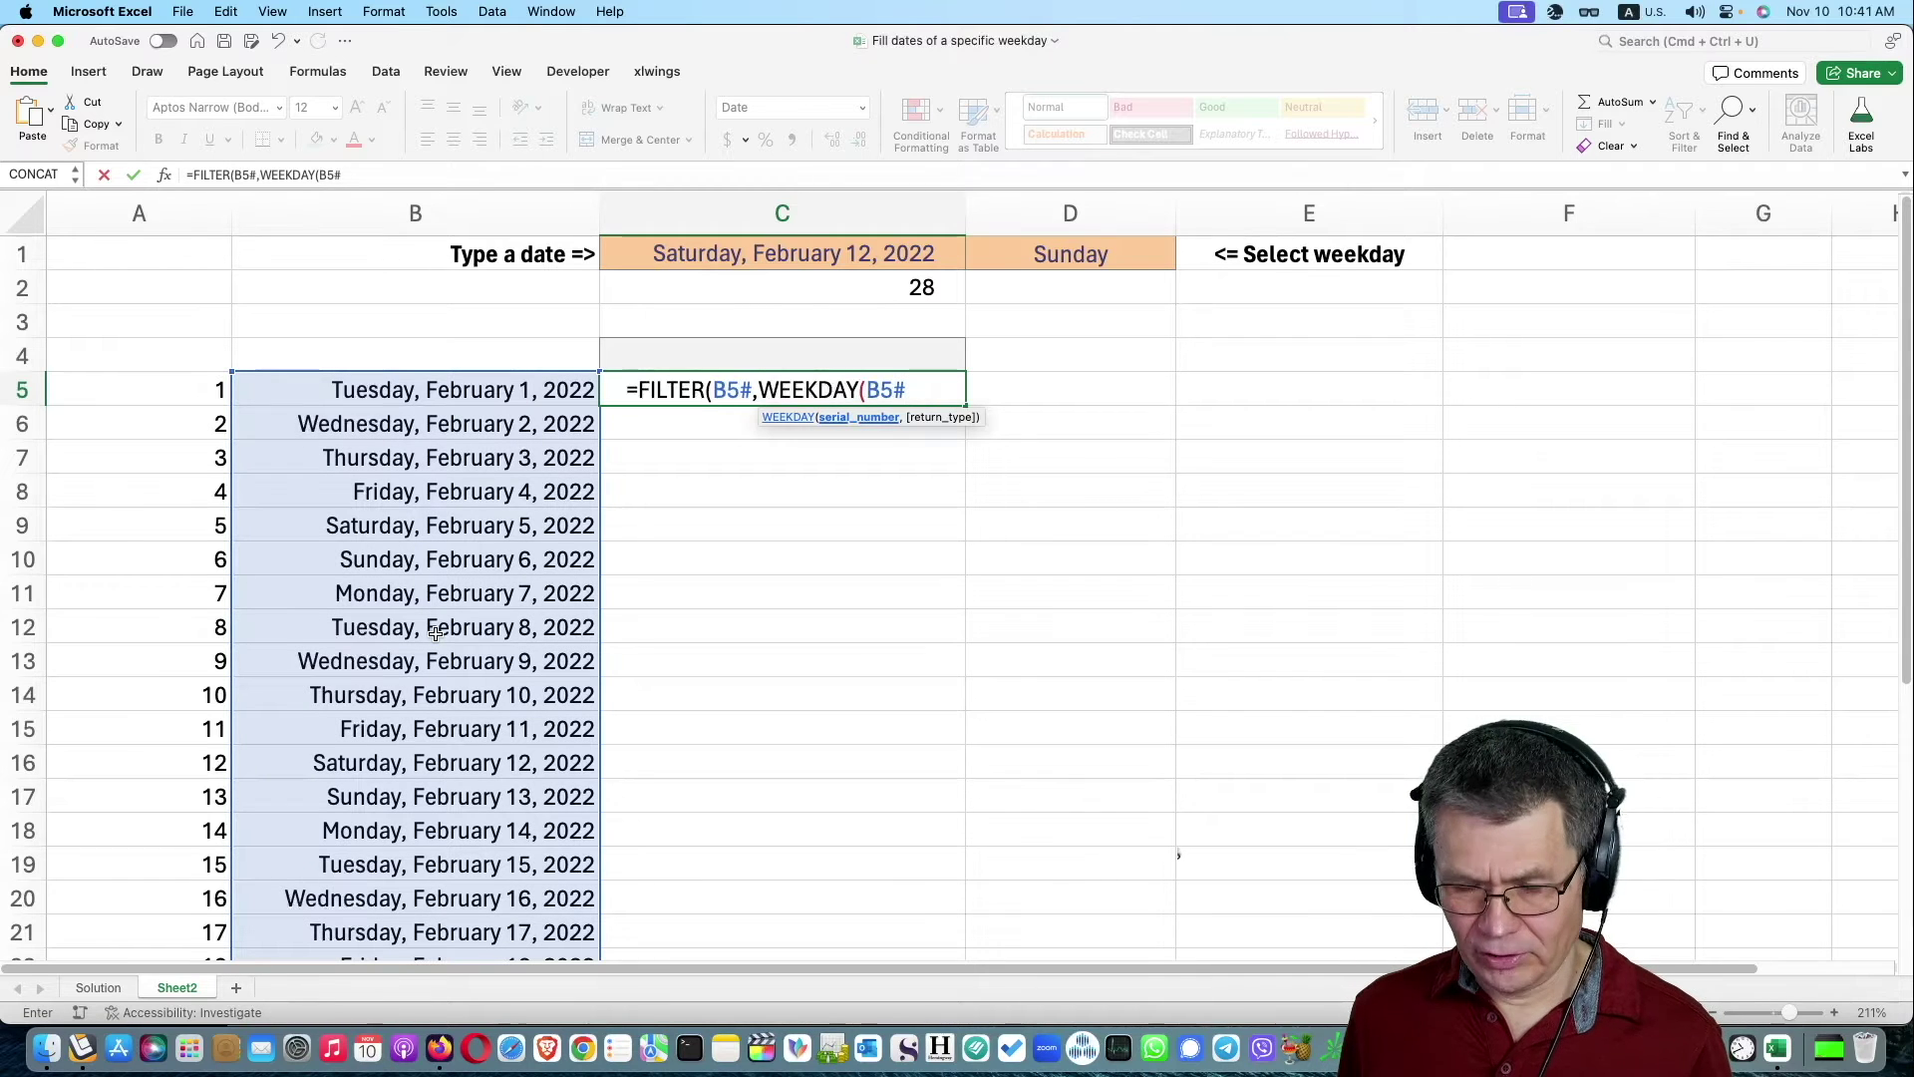
{"action": "type", "text": ")="}
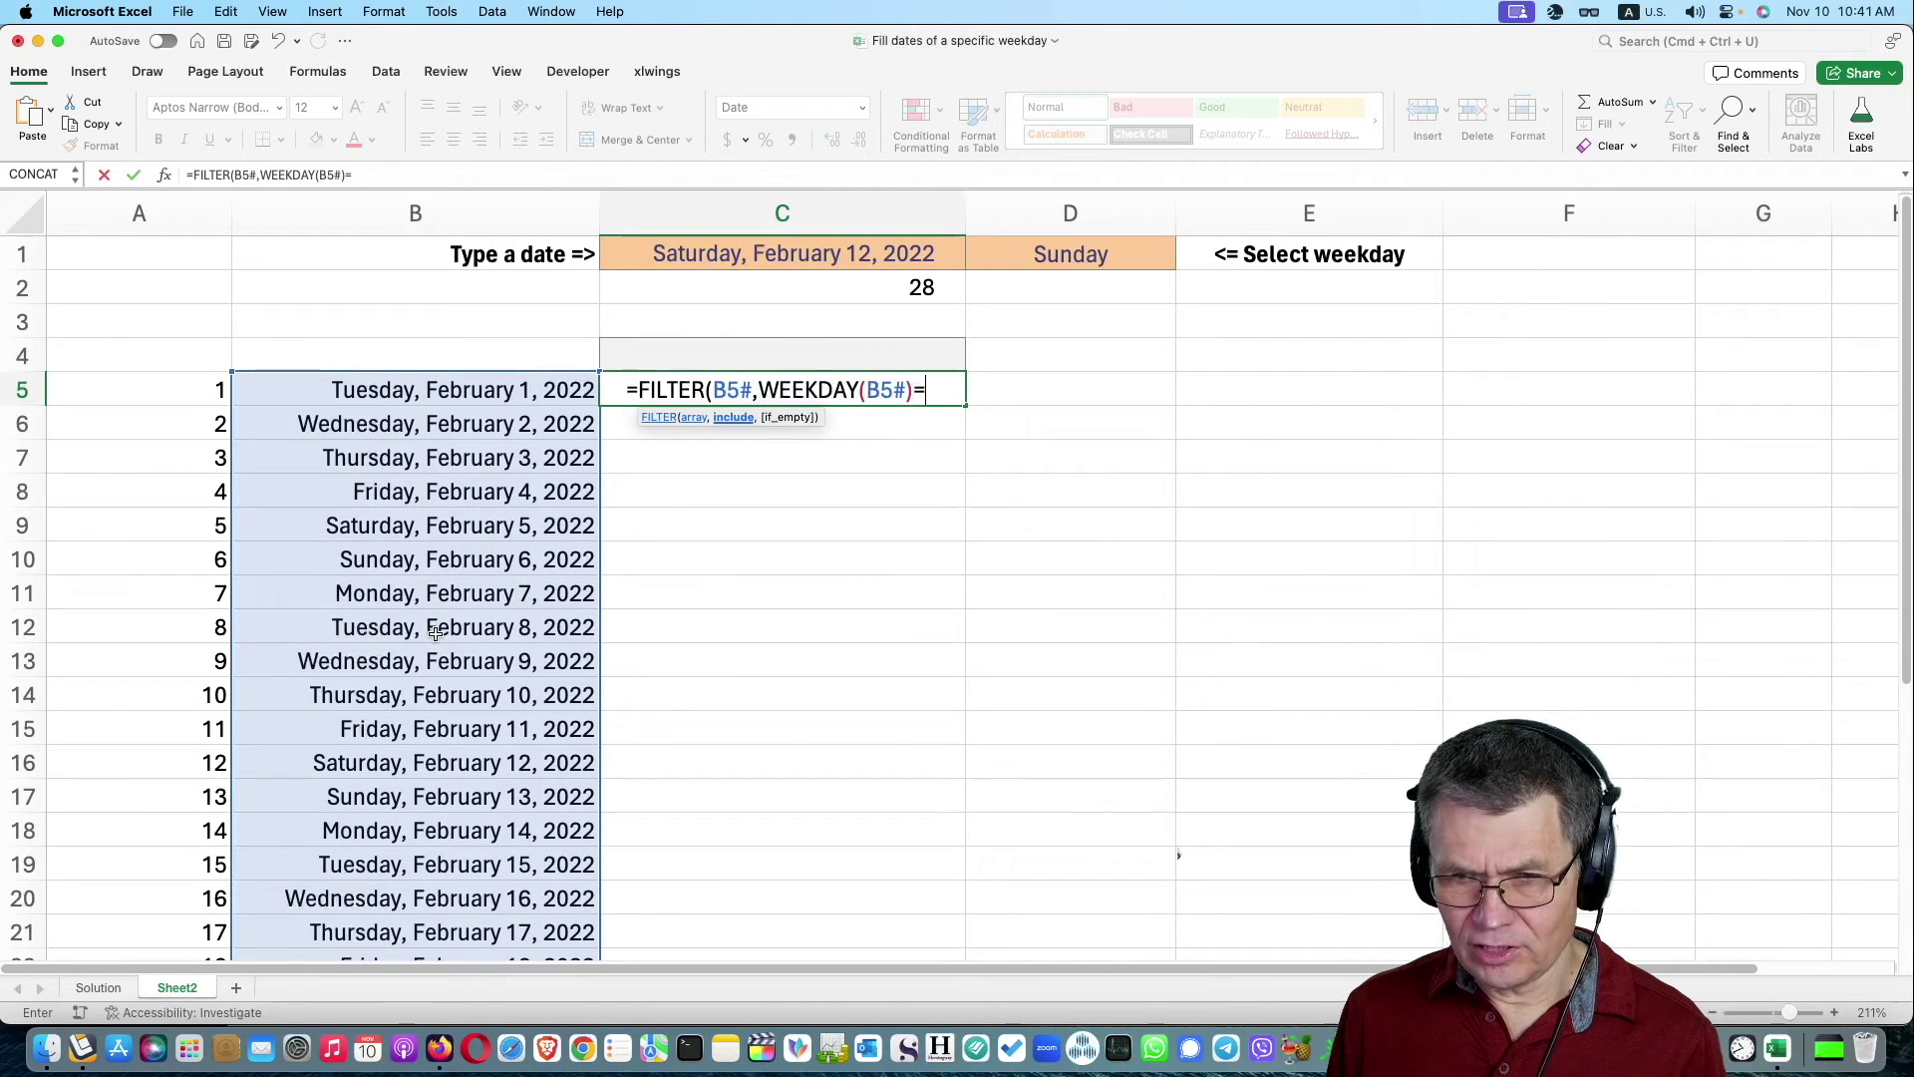
{"action": "type", "text": "1"}
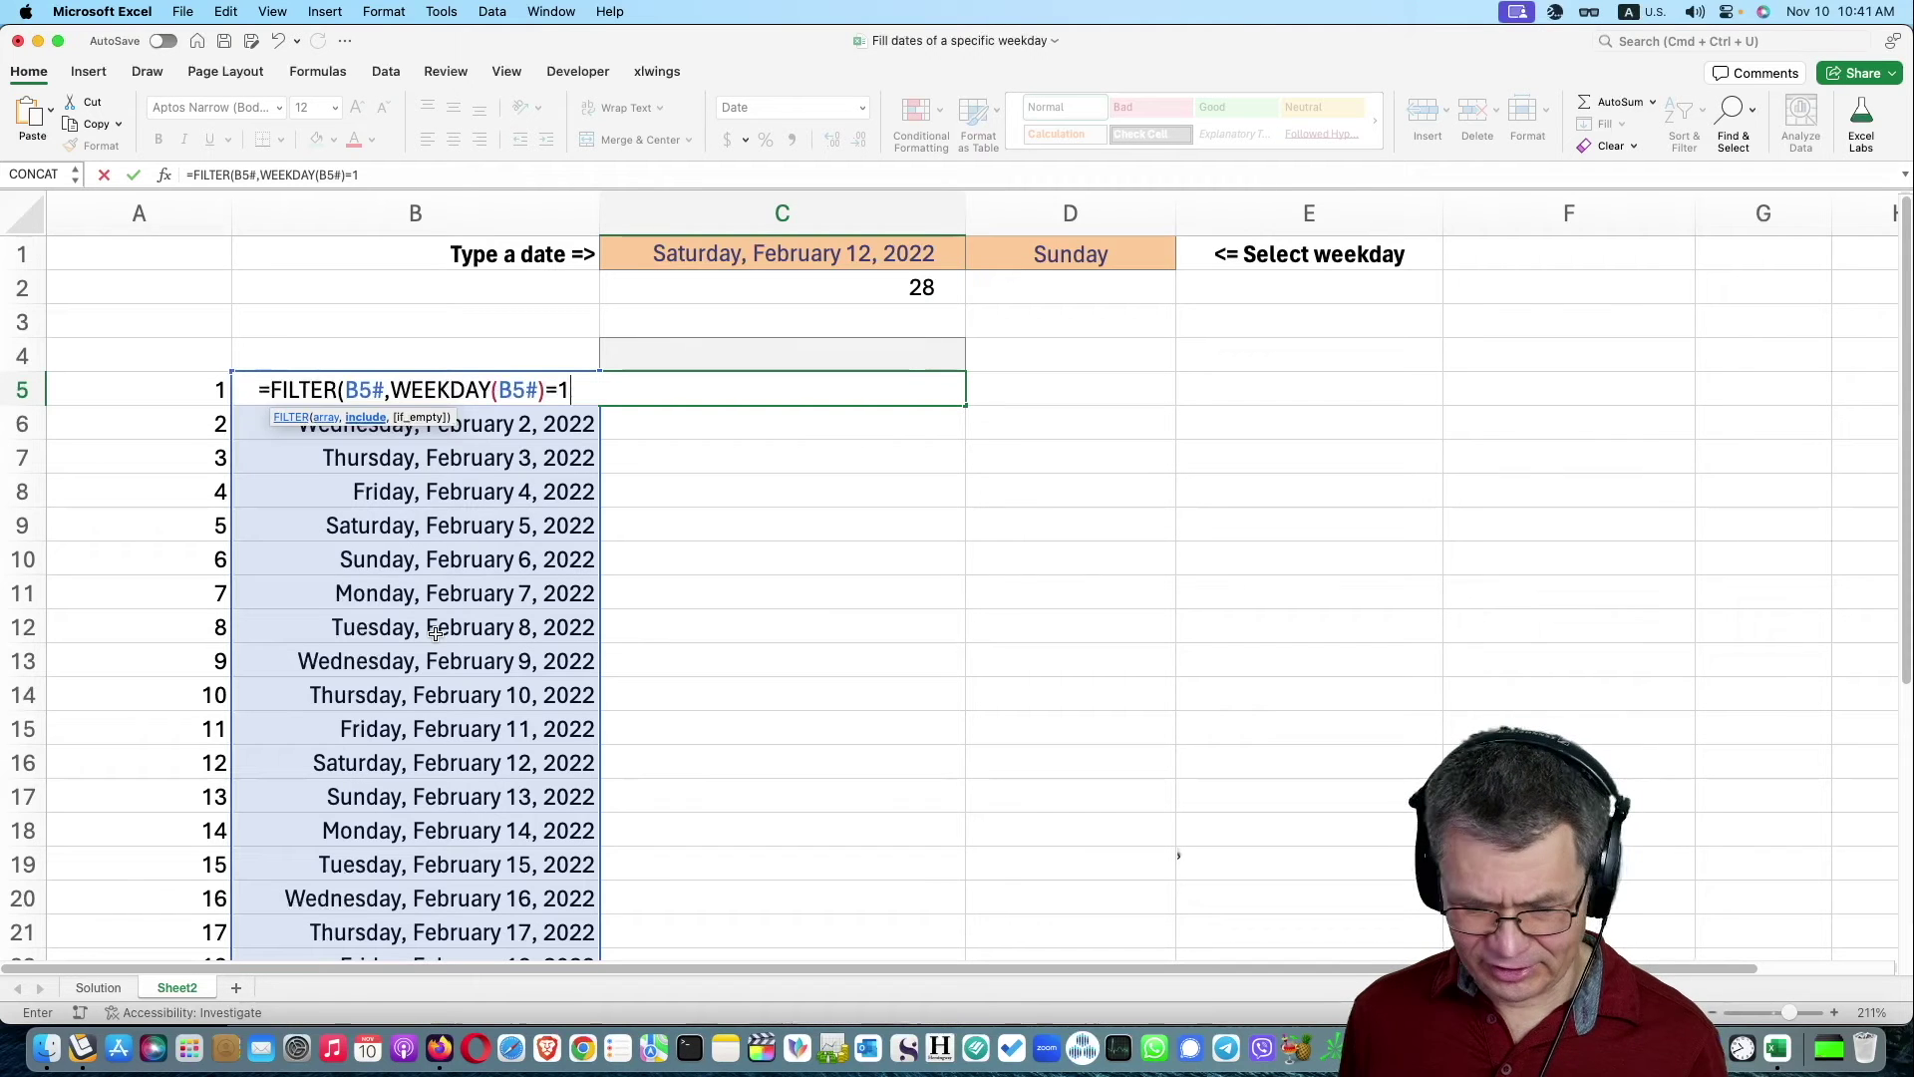
{"action": "type", "text": ")"}
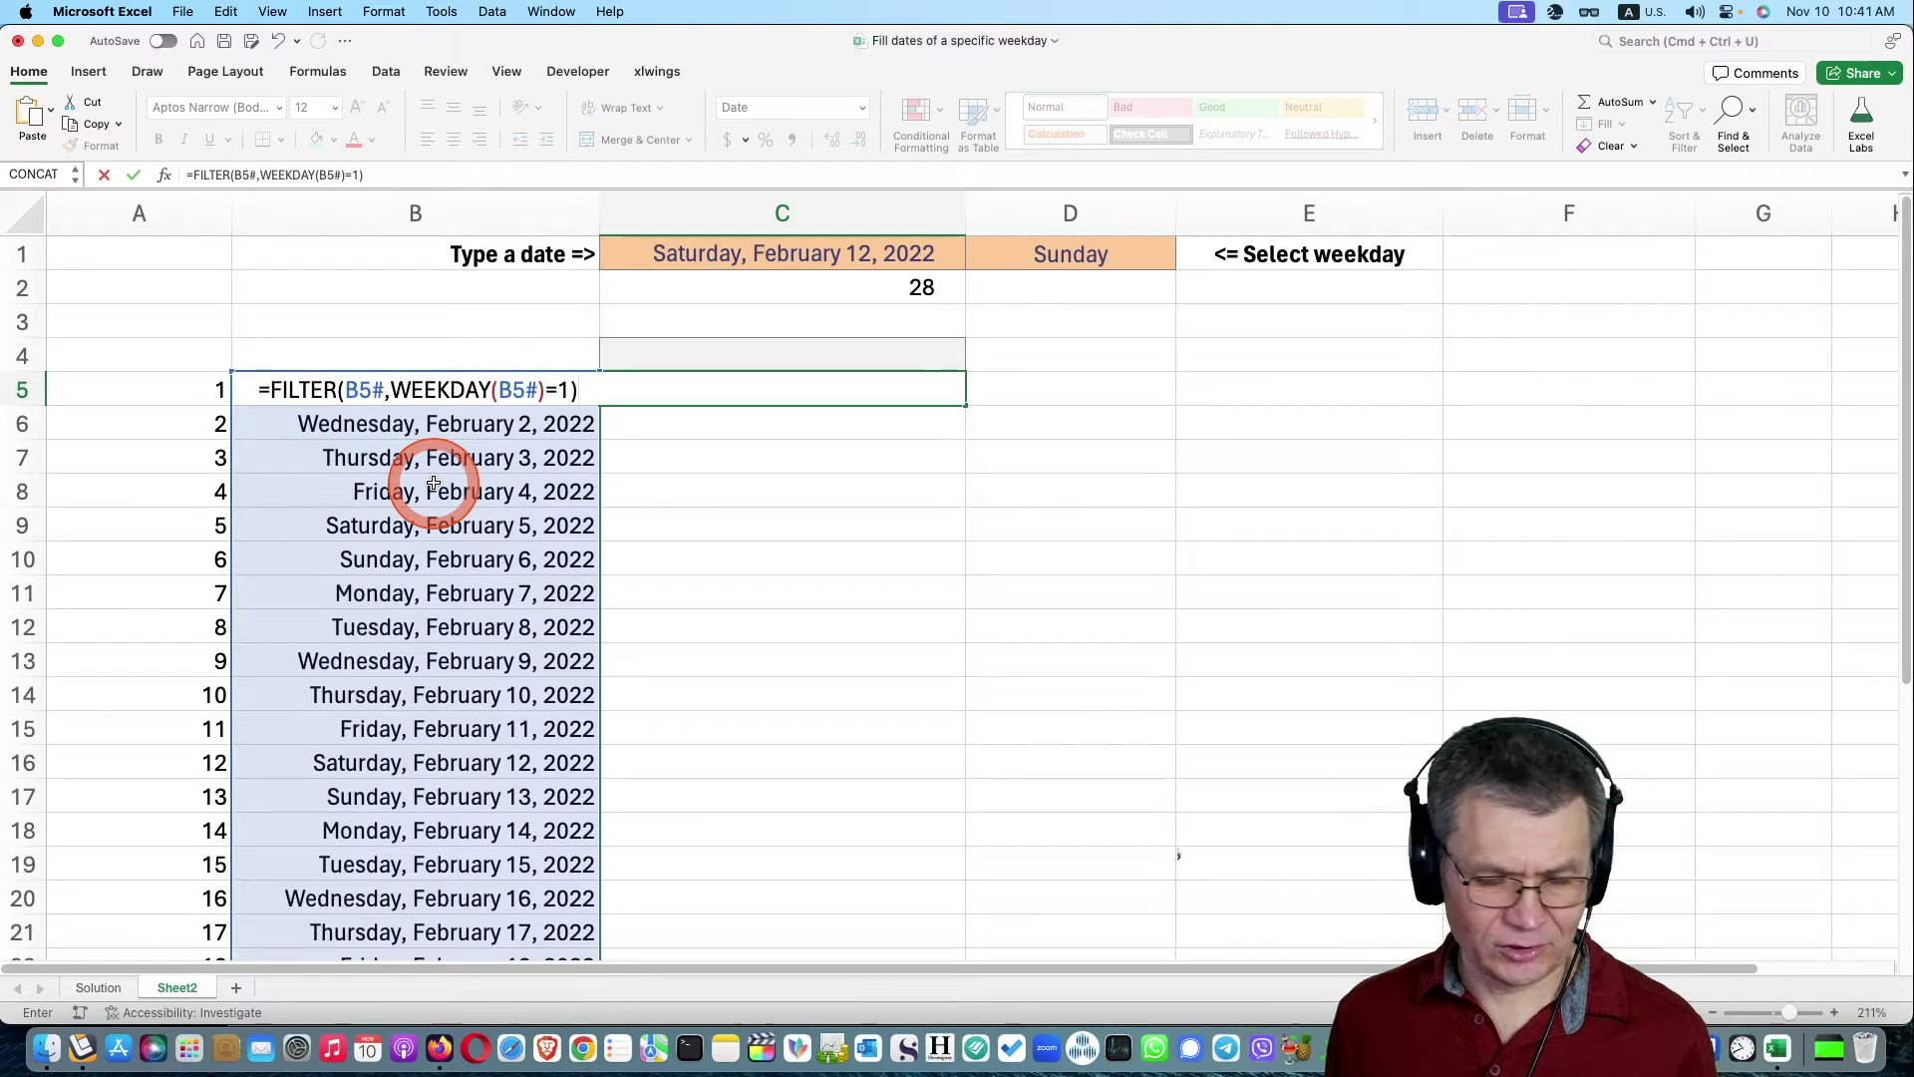
{"action": "key", "text": "Return"}
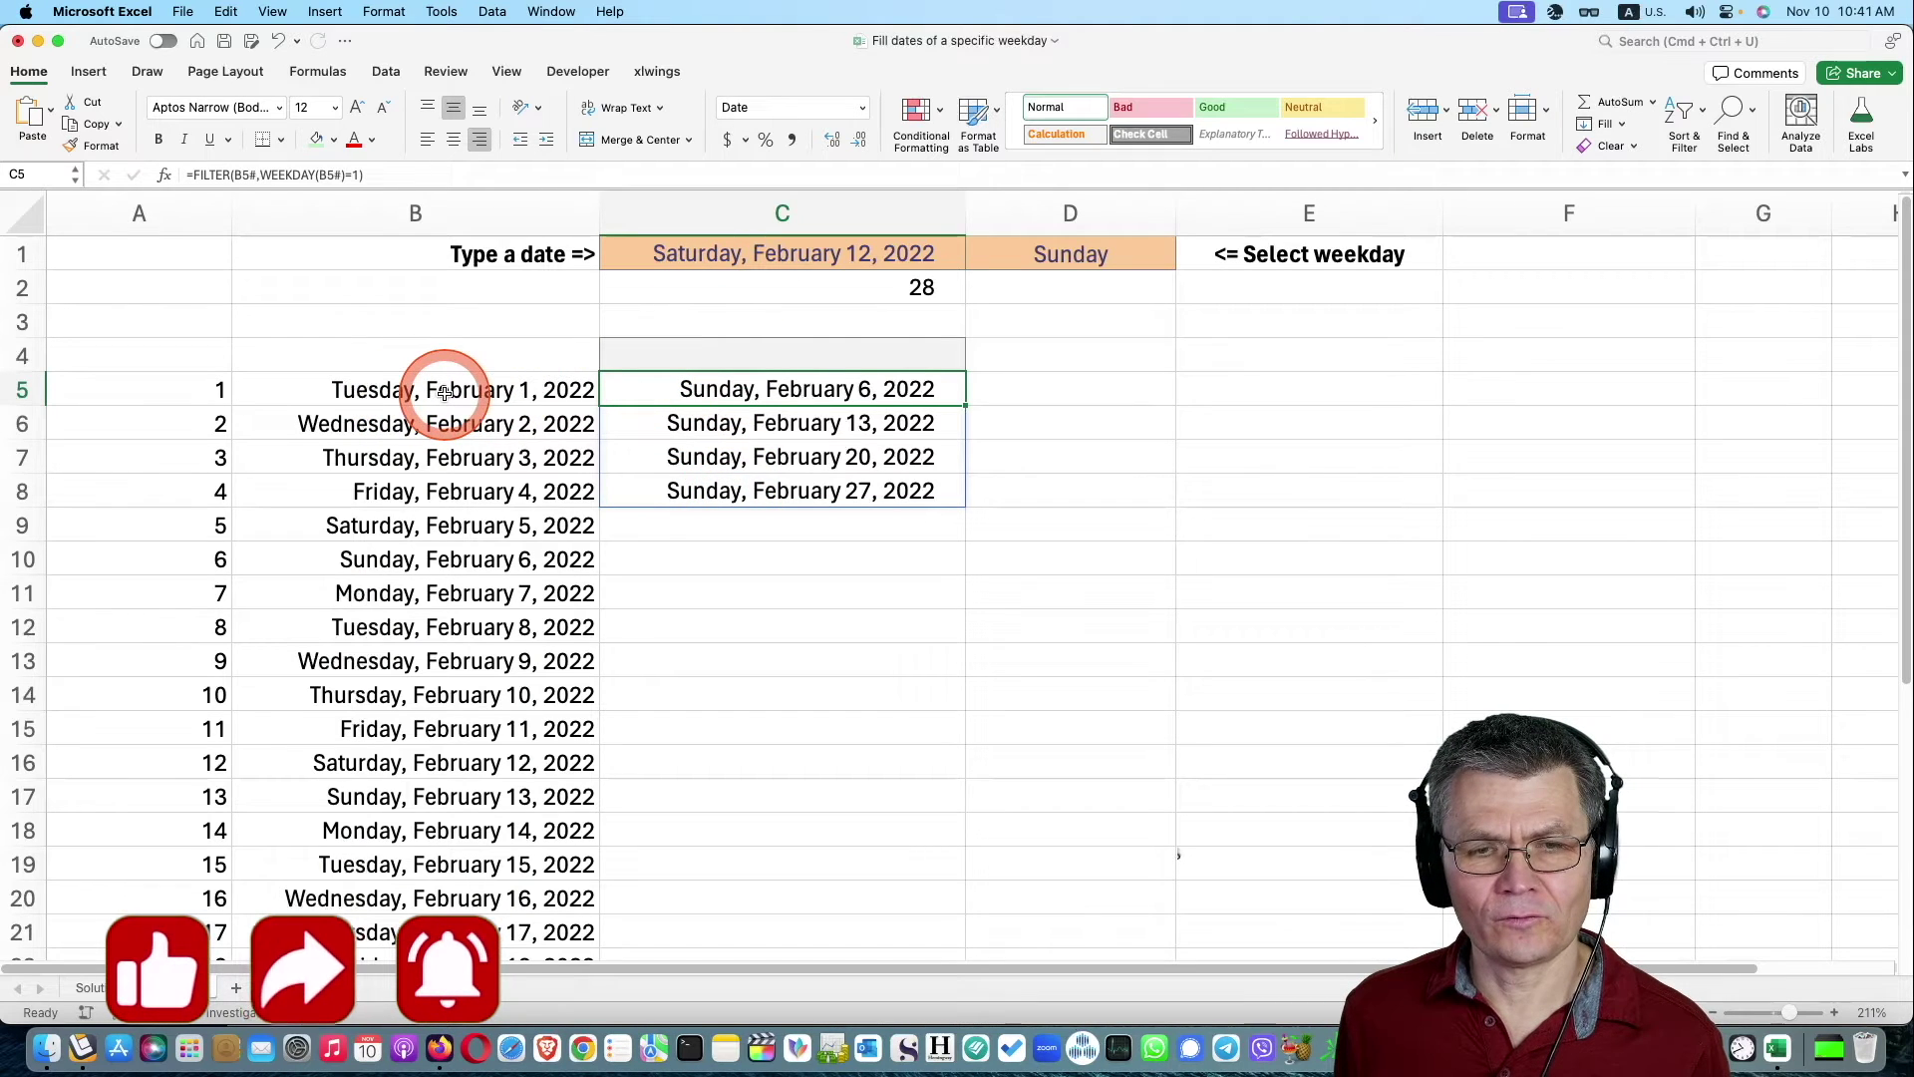
Set the input date in C1 to today, November 10, 2023.
{"action": "left_click", "coordinate": [726, 261]}
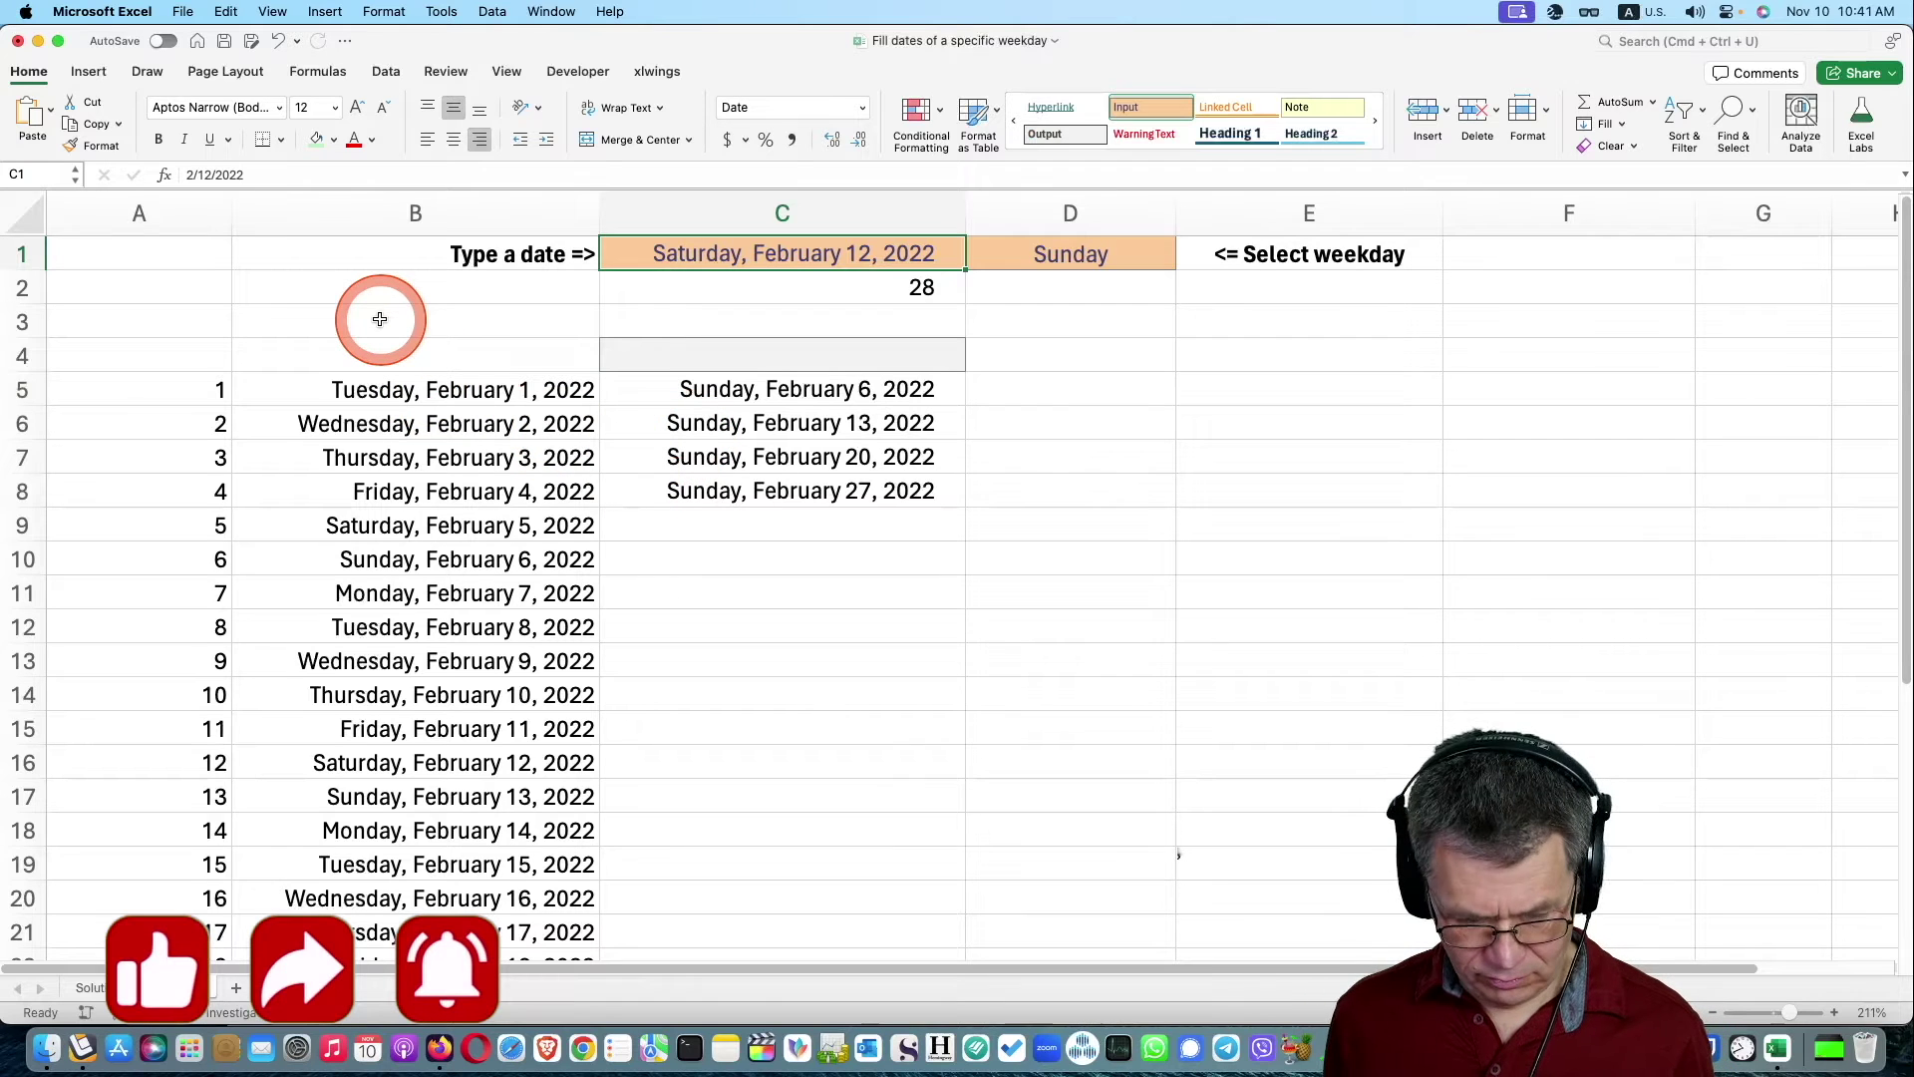
{"action": "key", "text": "ctrl+semicolon"}
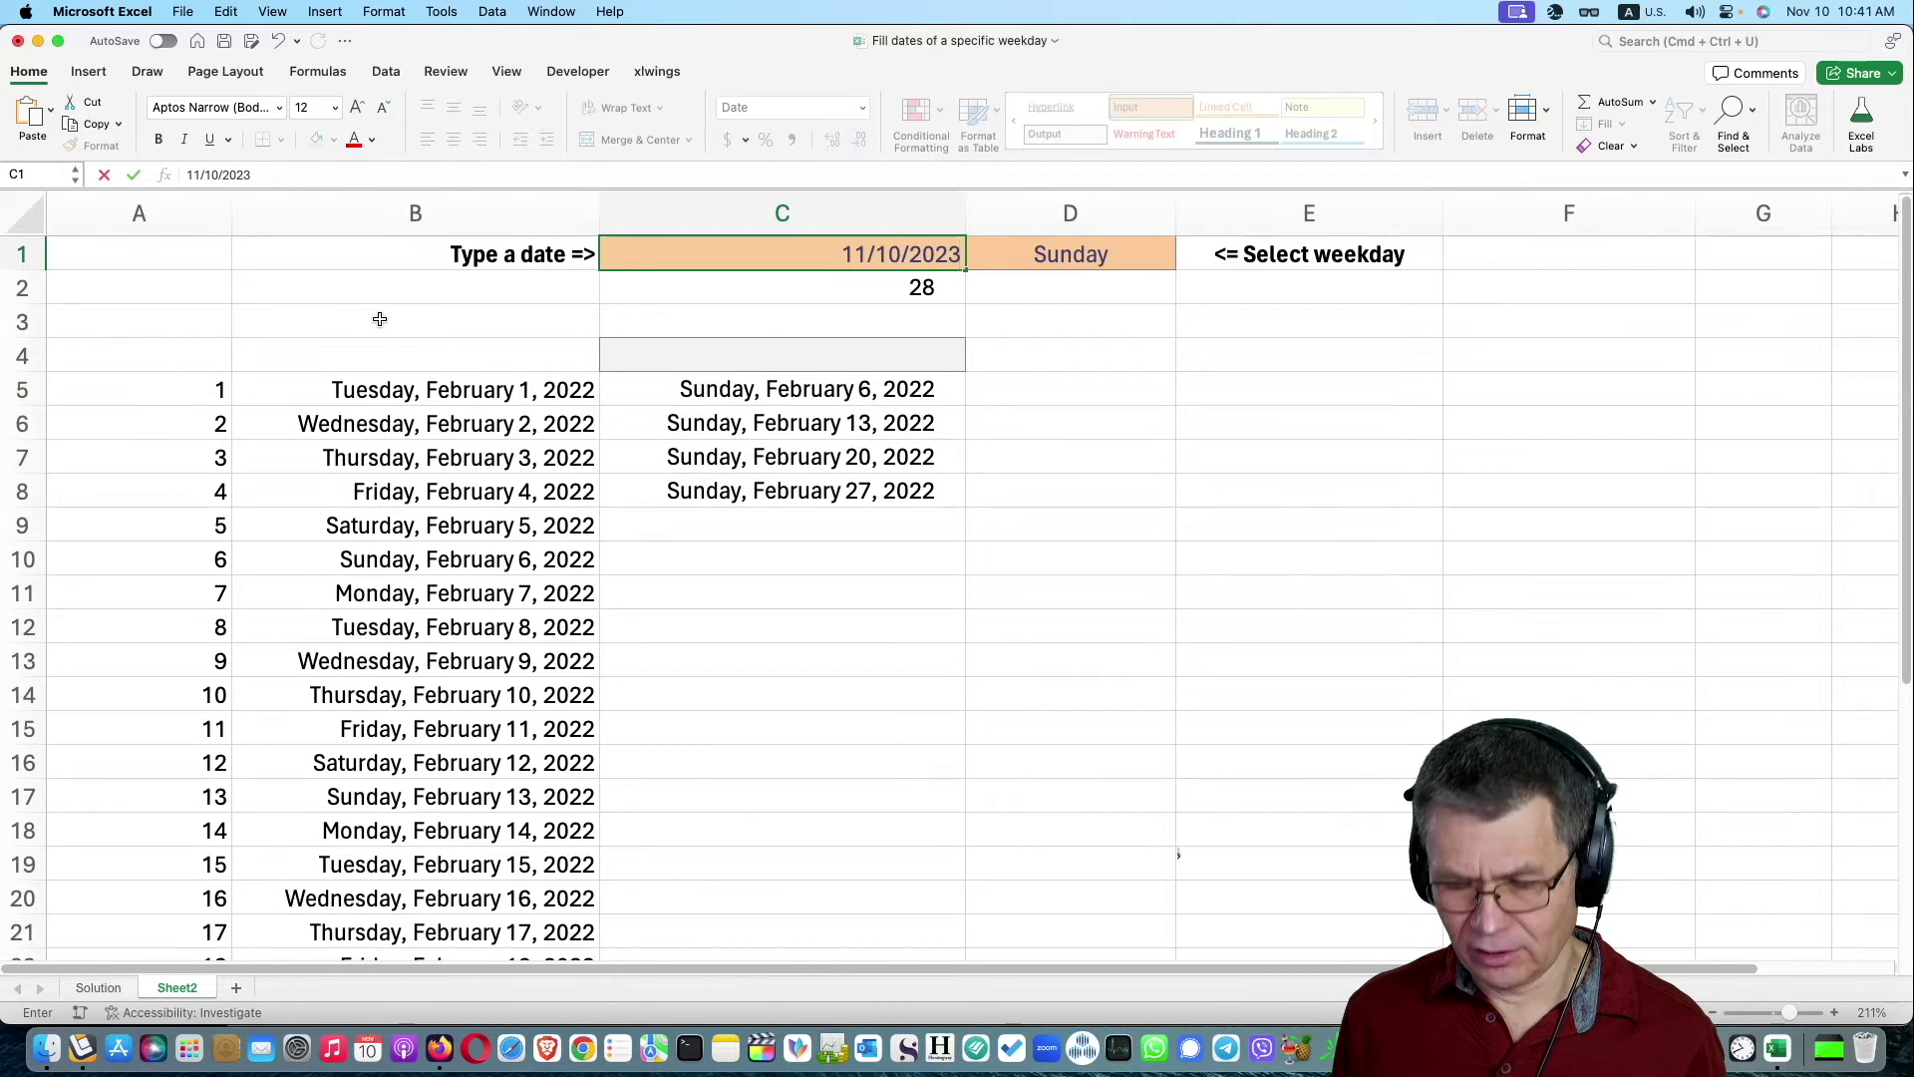
{"action": "key", "text": "Return"}
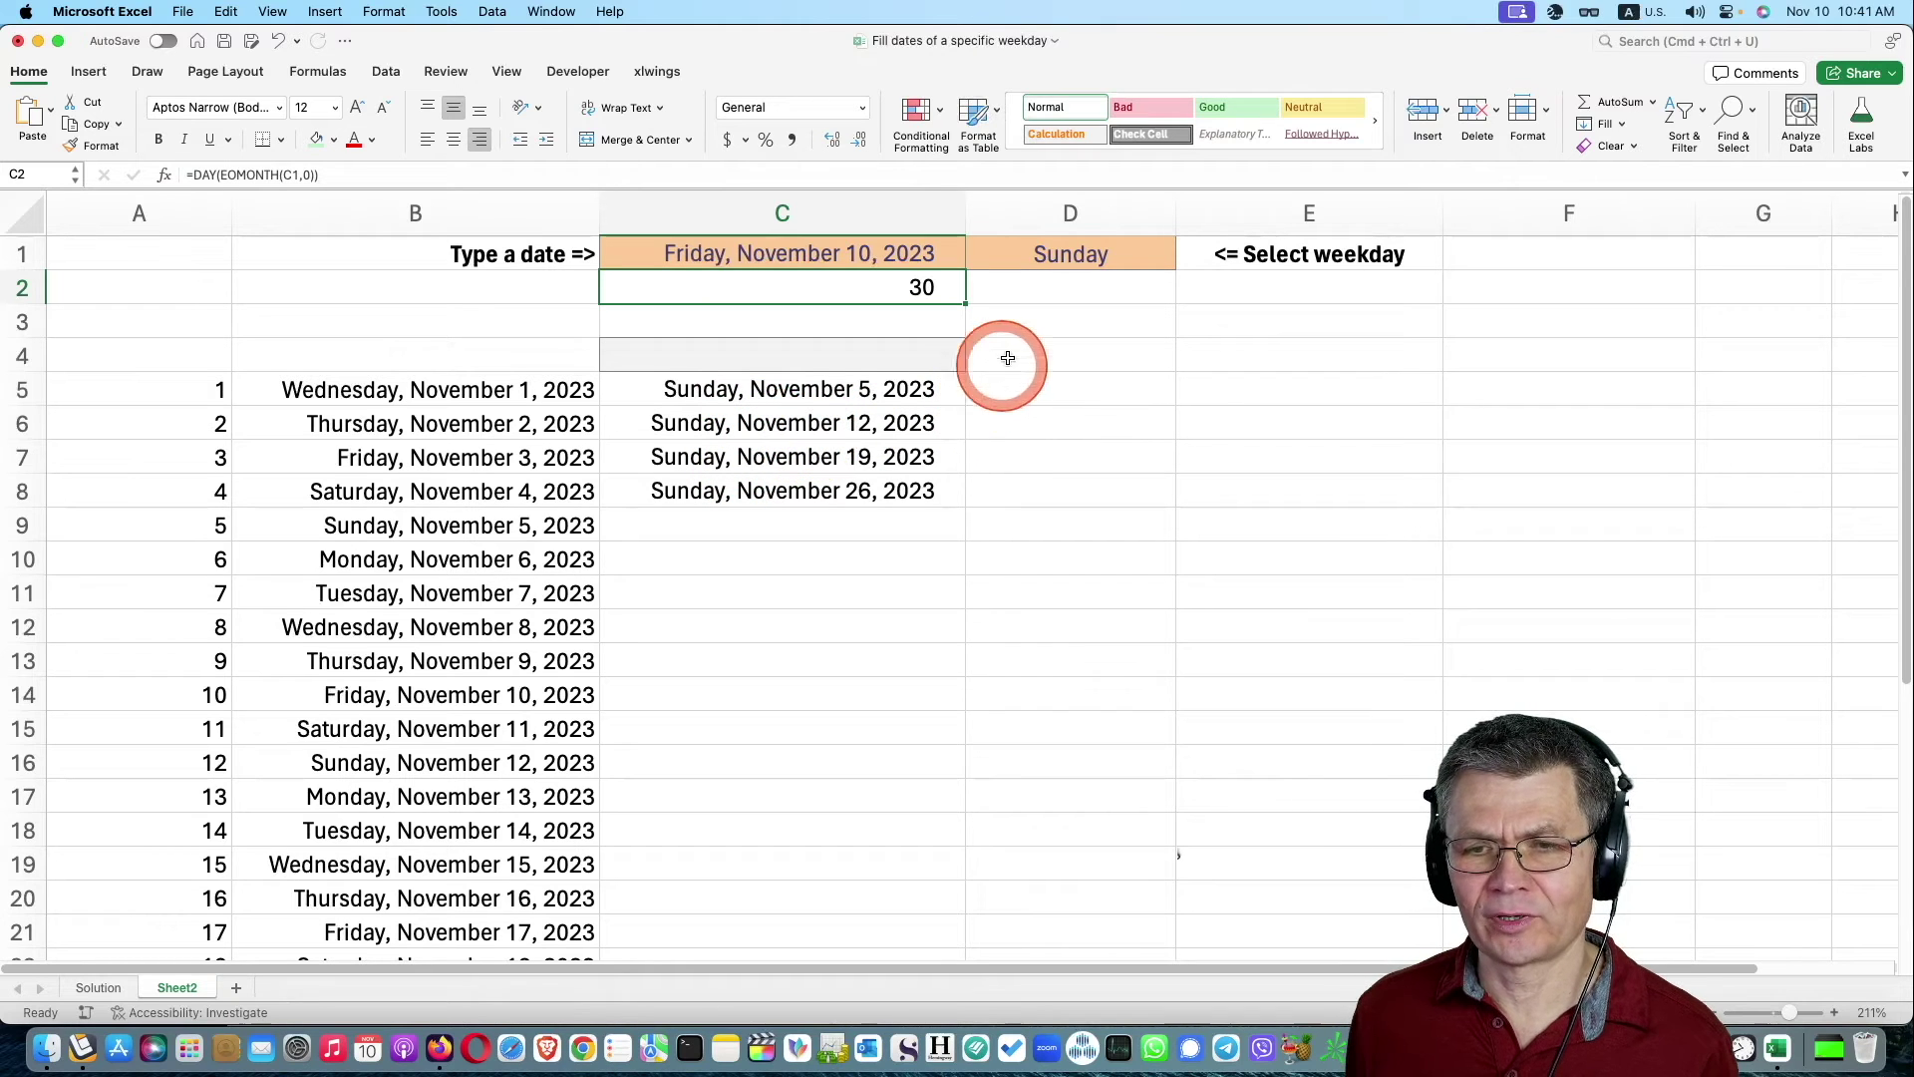
Change the C5 criterion to WEEKDAY(B5#)=2 so November 2023's Mondays are listed.
{"action": "double_click", "coordinate": [865, 390]}
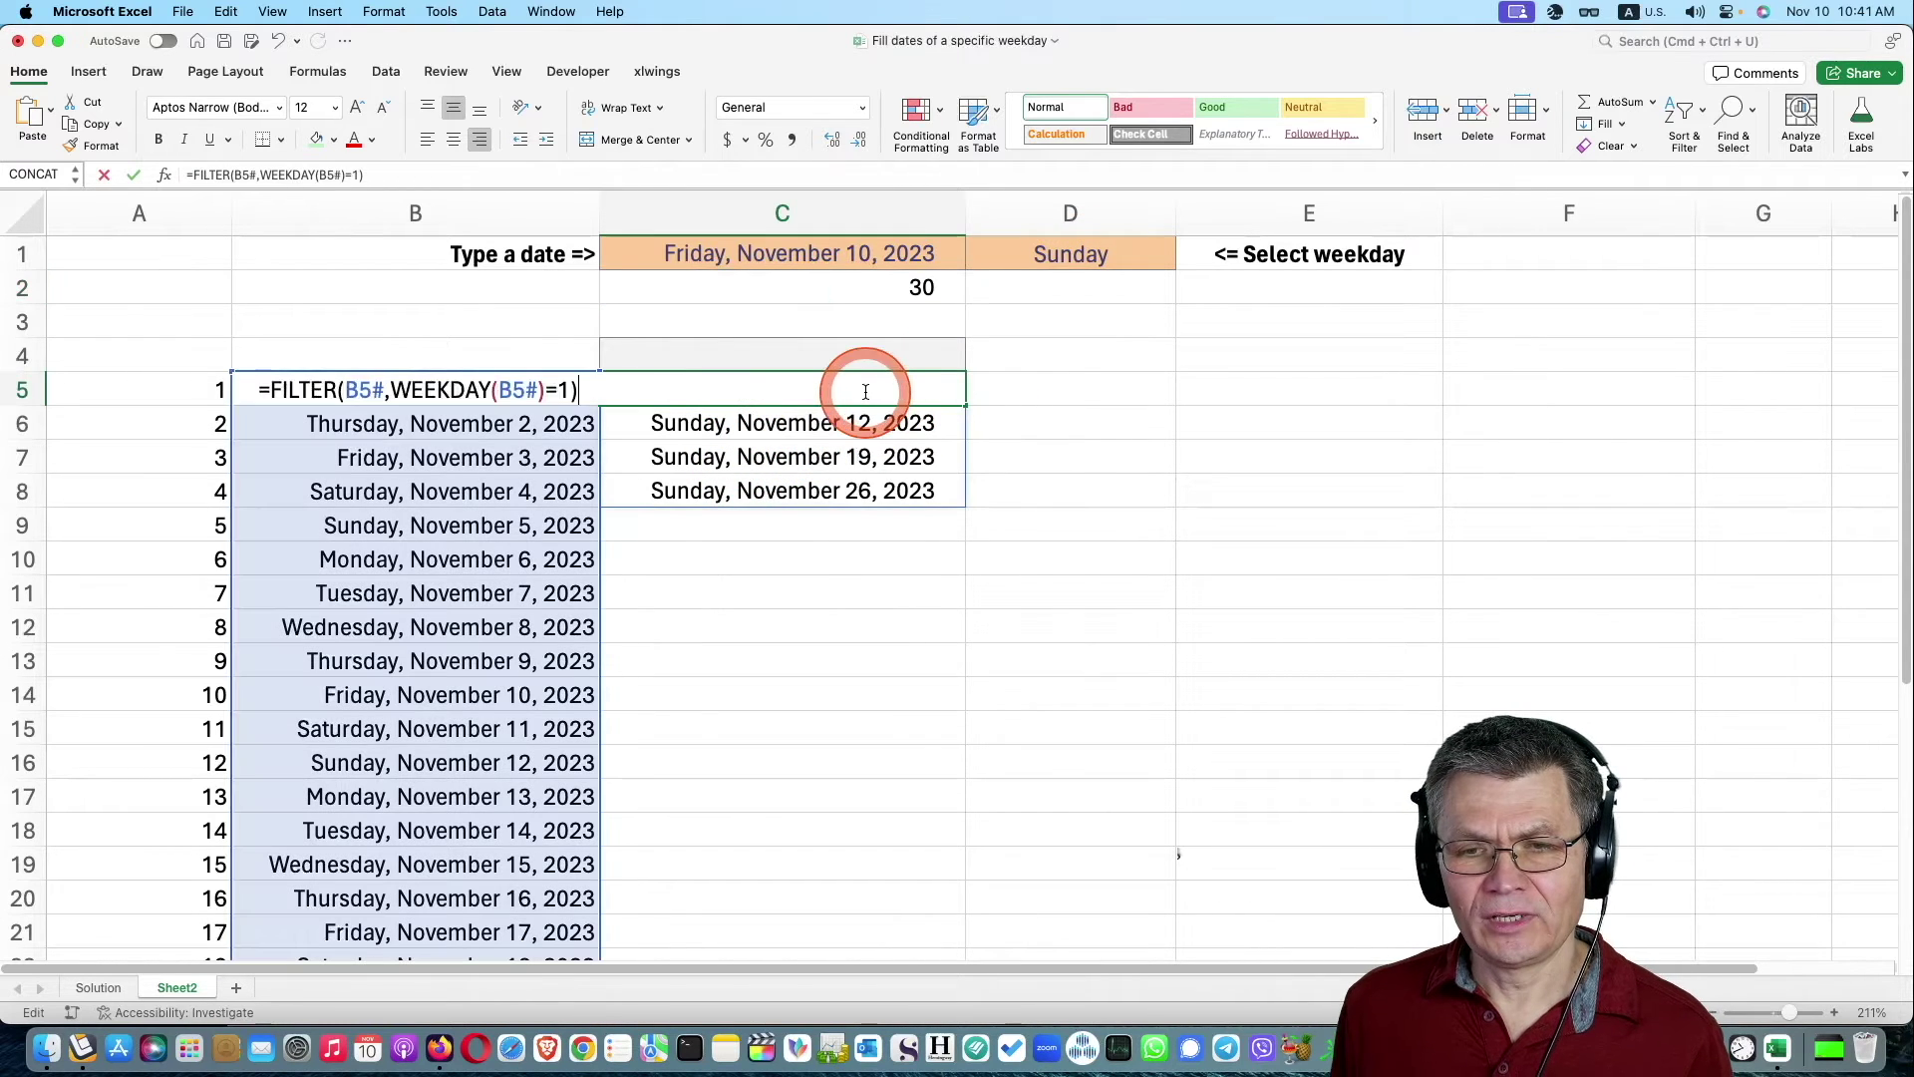
{"action": "left_click", "coordinate": [565, 390]}
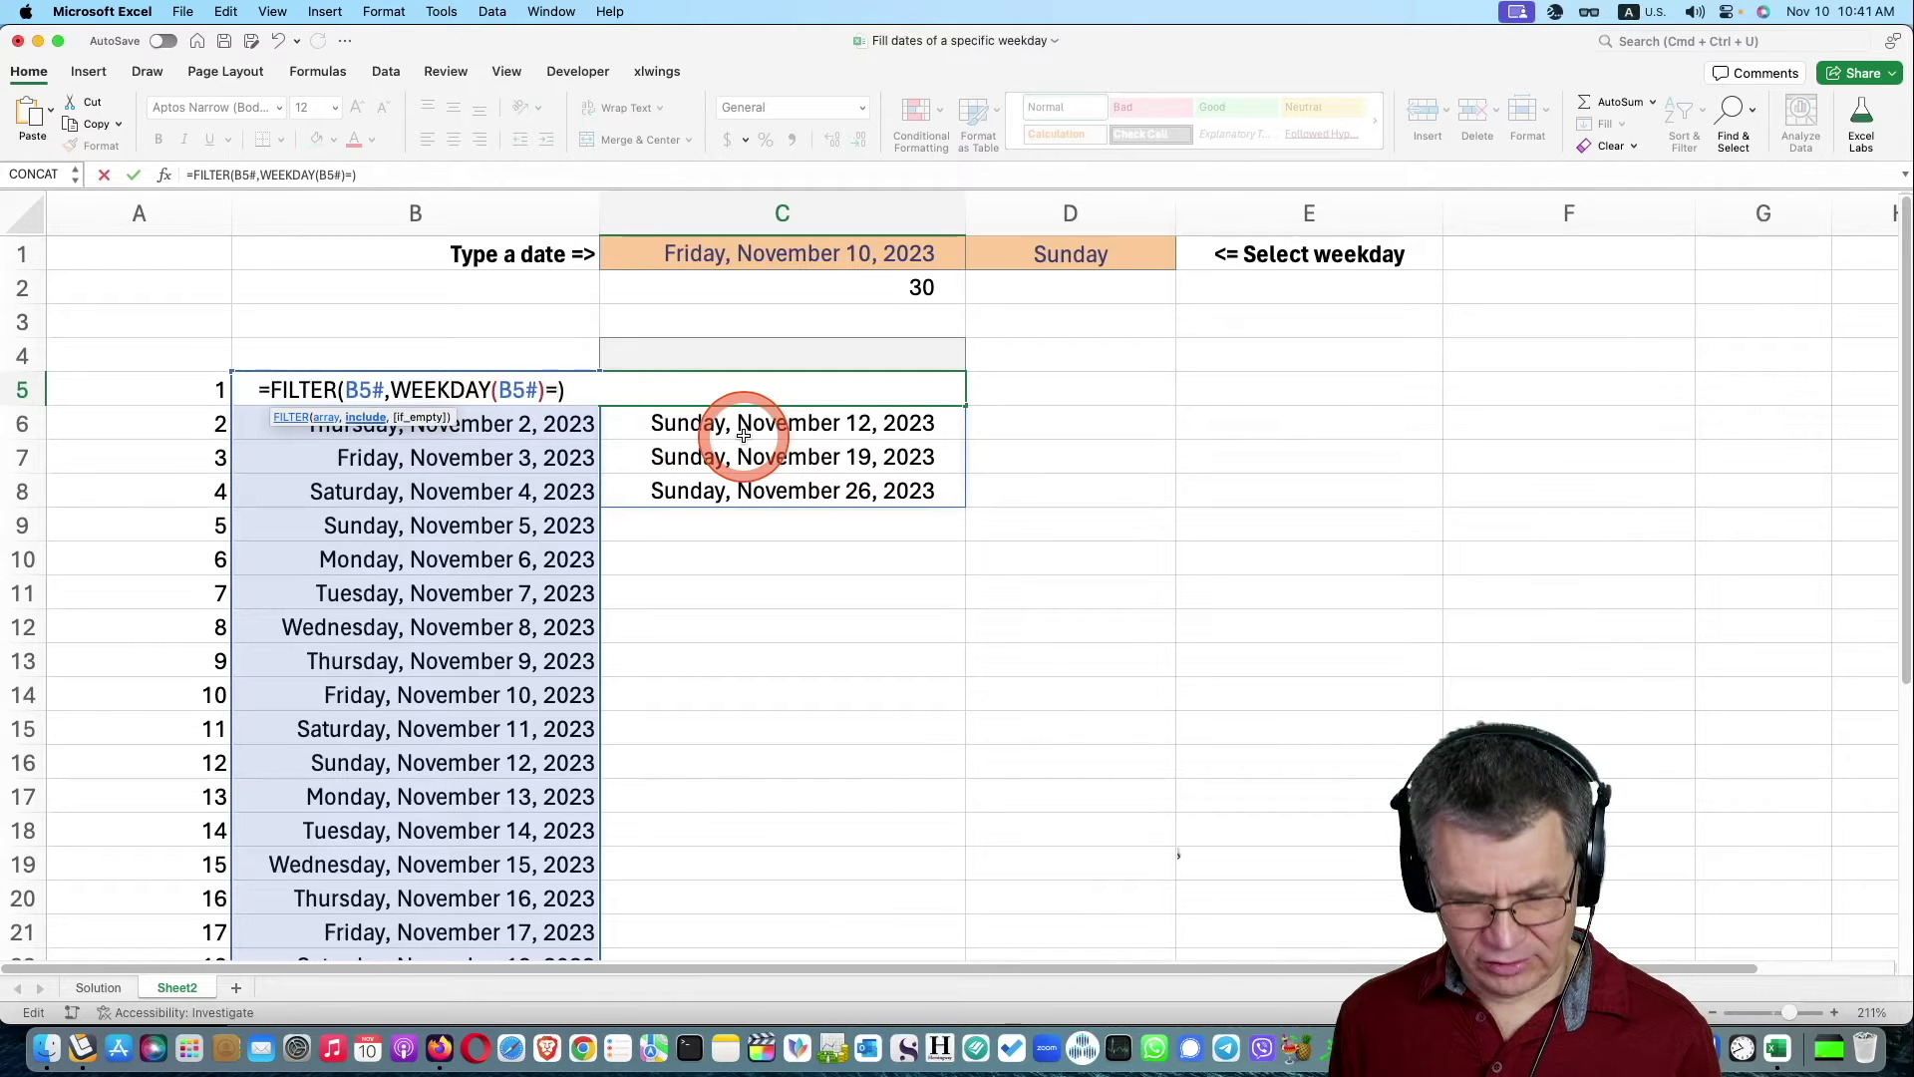
{"action": "type", "text": "2"}
{"action": "key", "text": "Return"}
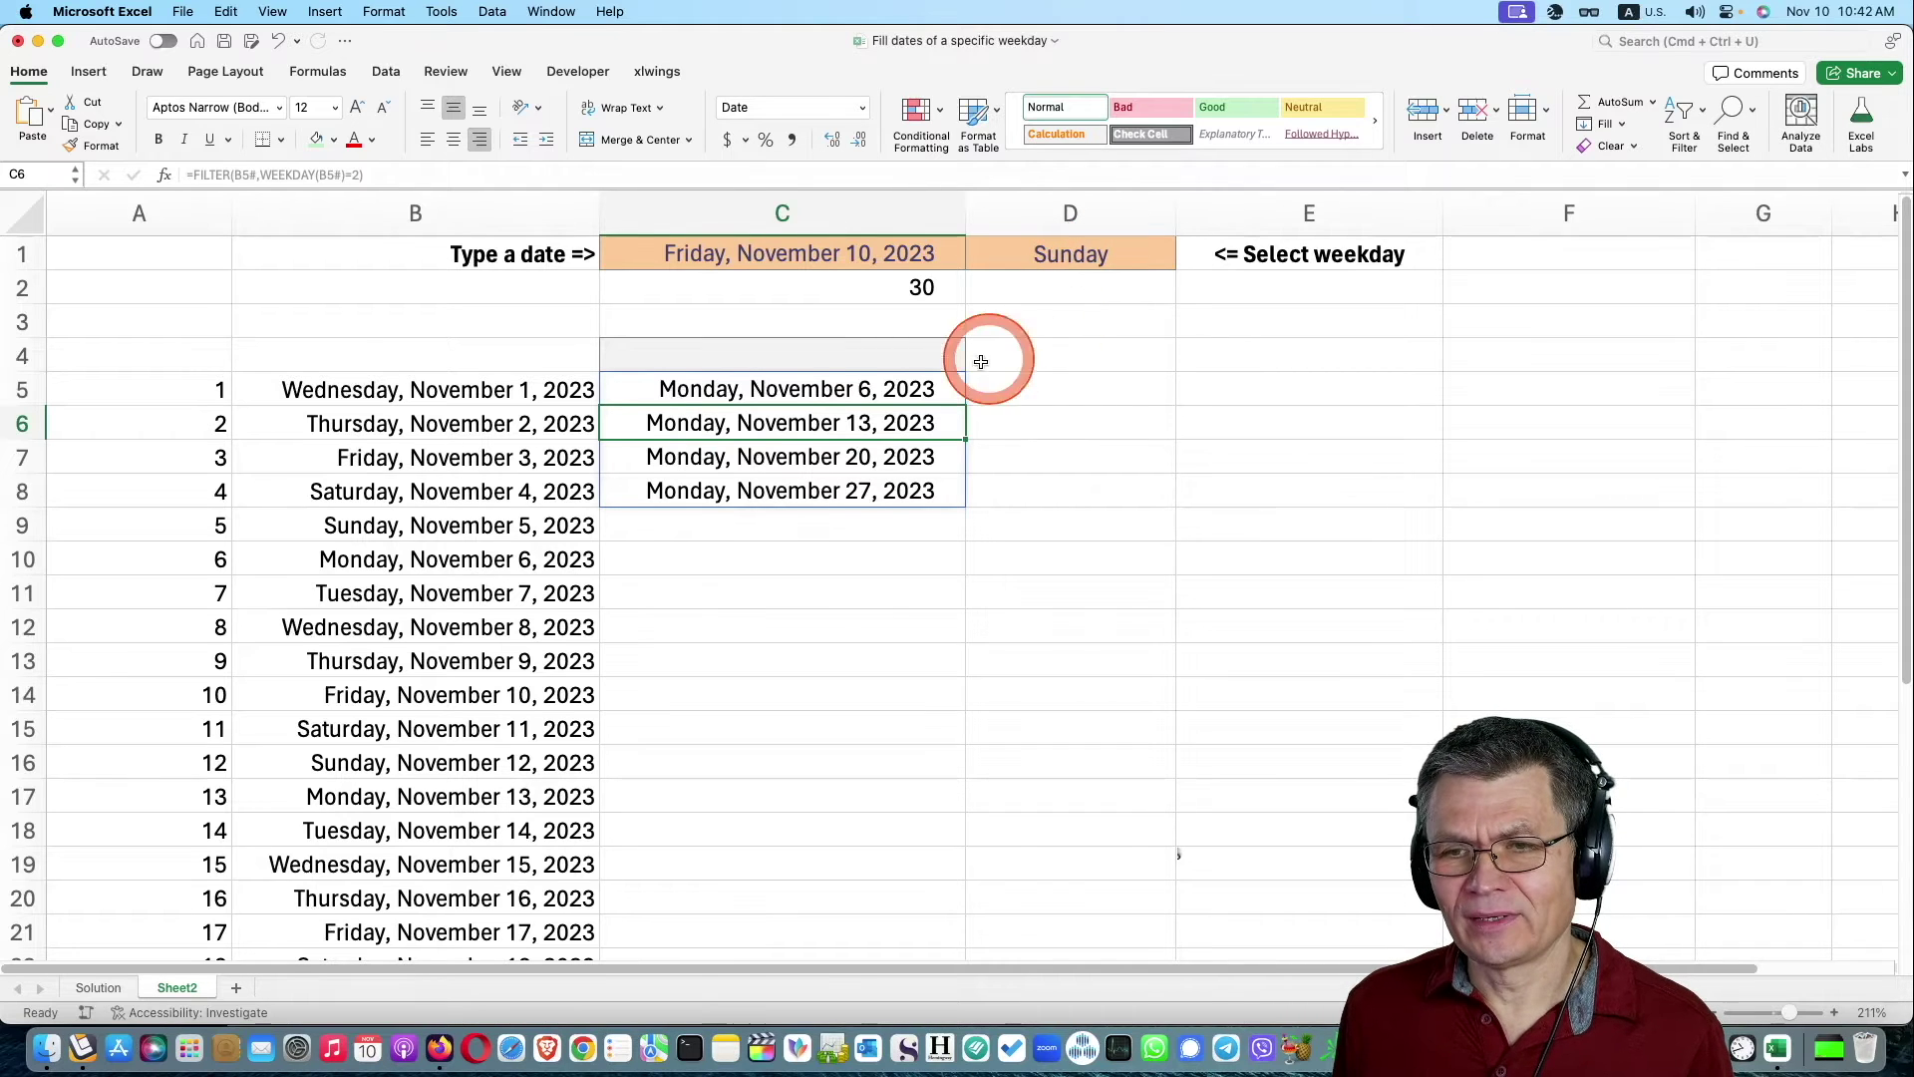
{"action": "left_click", "coordinate": [865, 391]}
{"action": "double_click", "coordinate": [855, 393]}
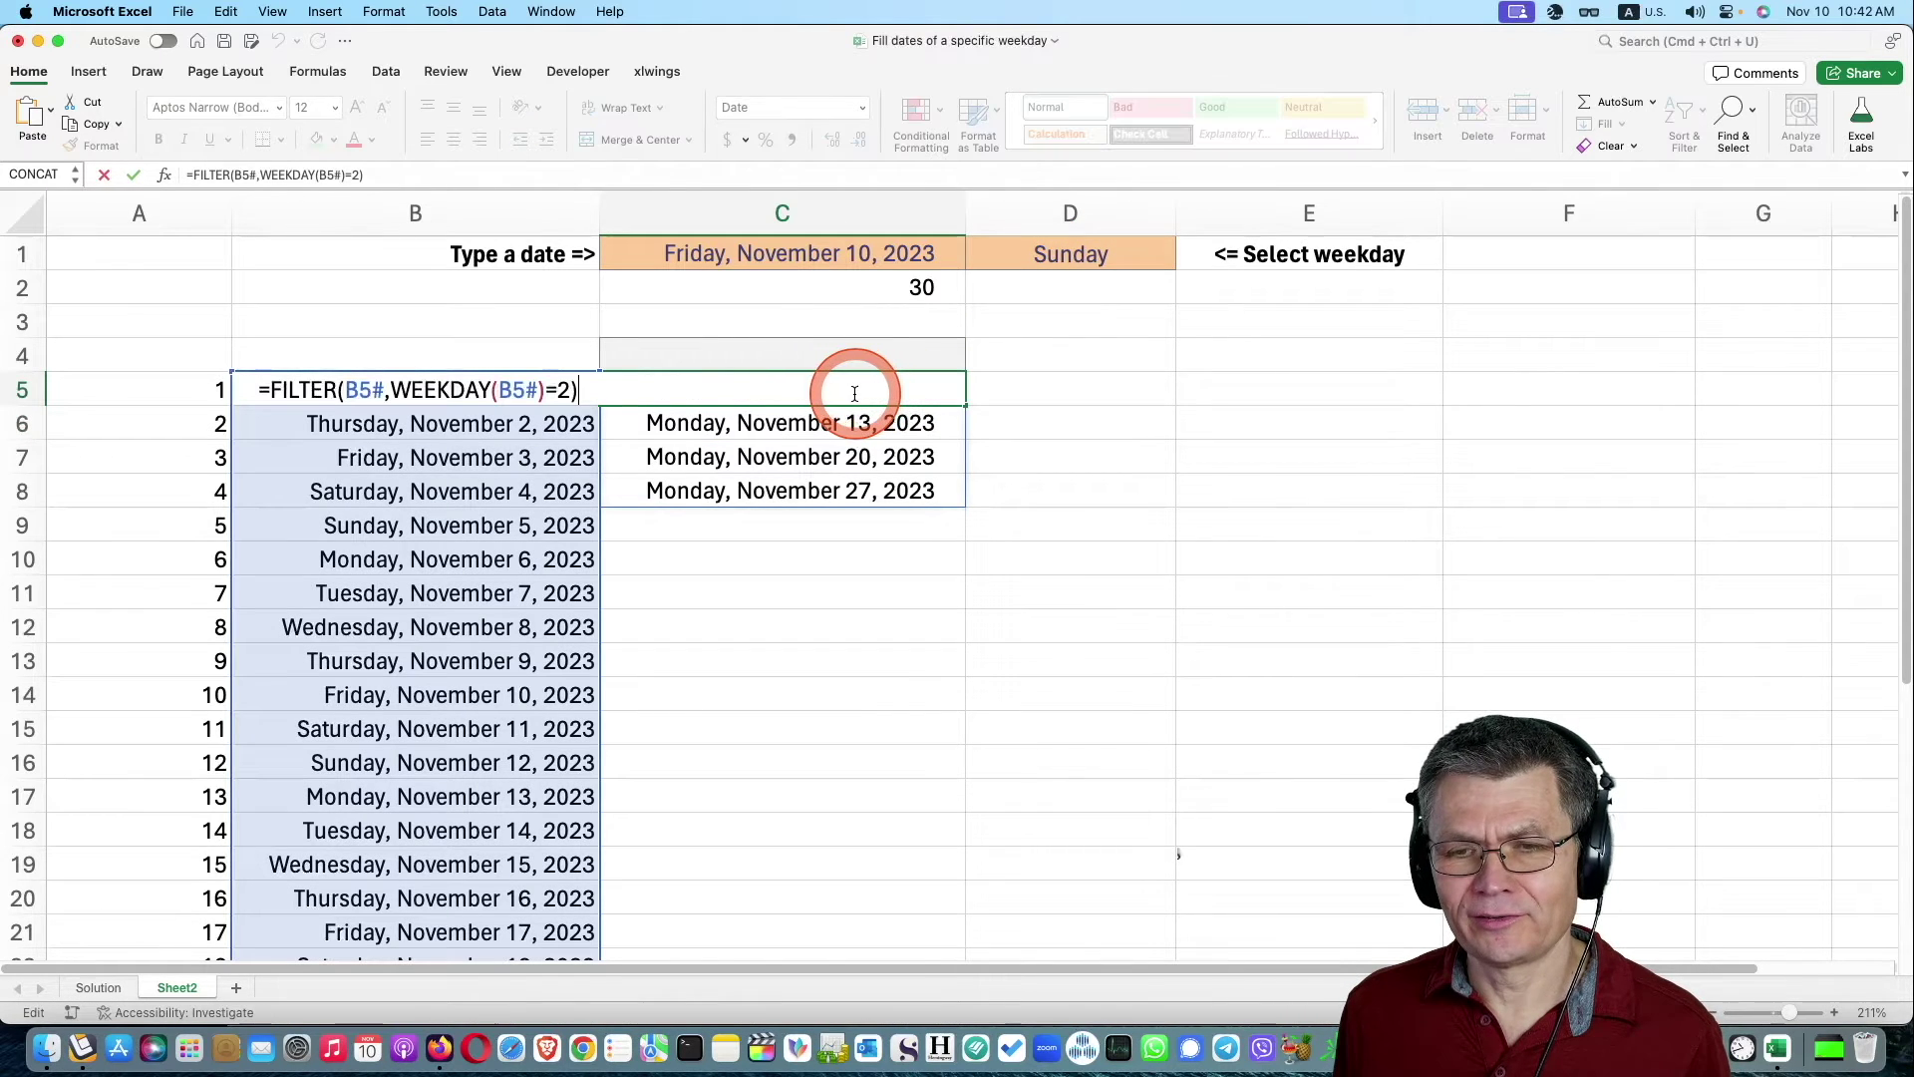
{"action": "key", "text": "Escape"}
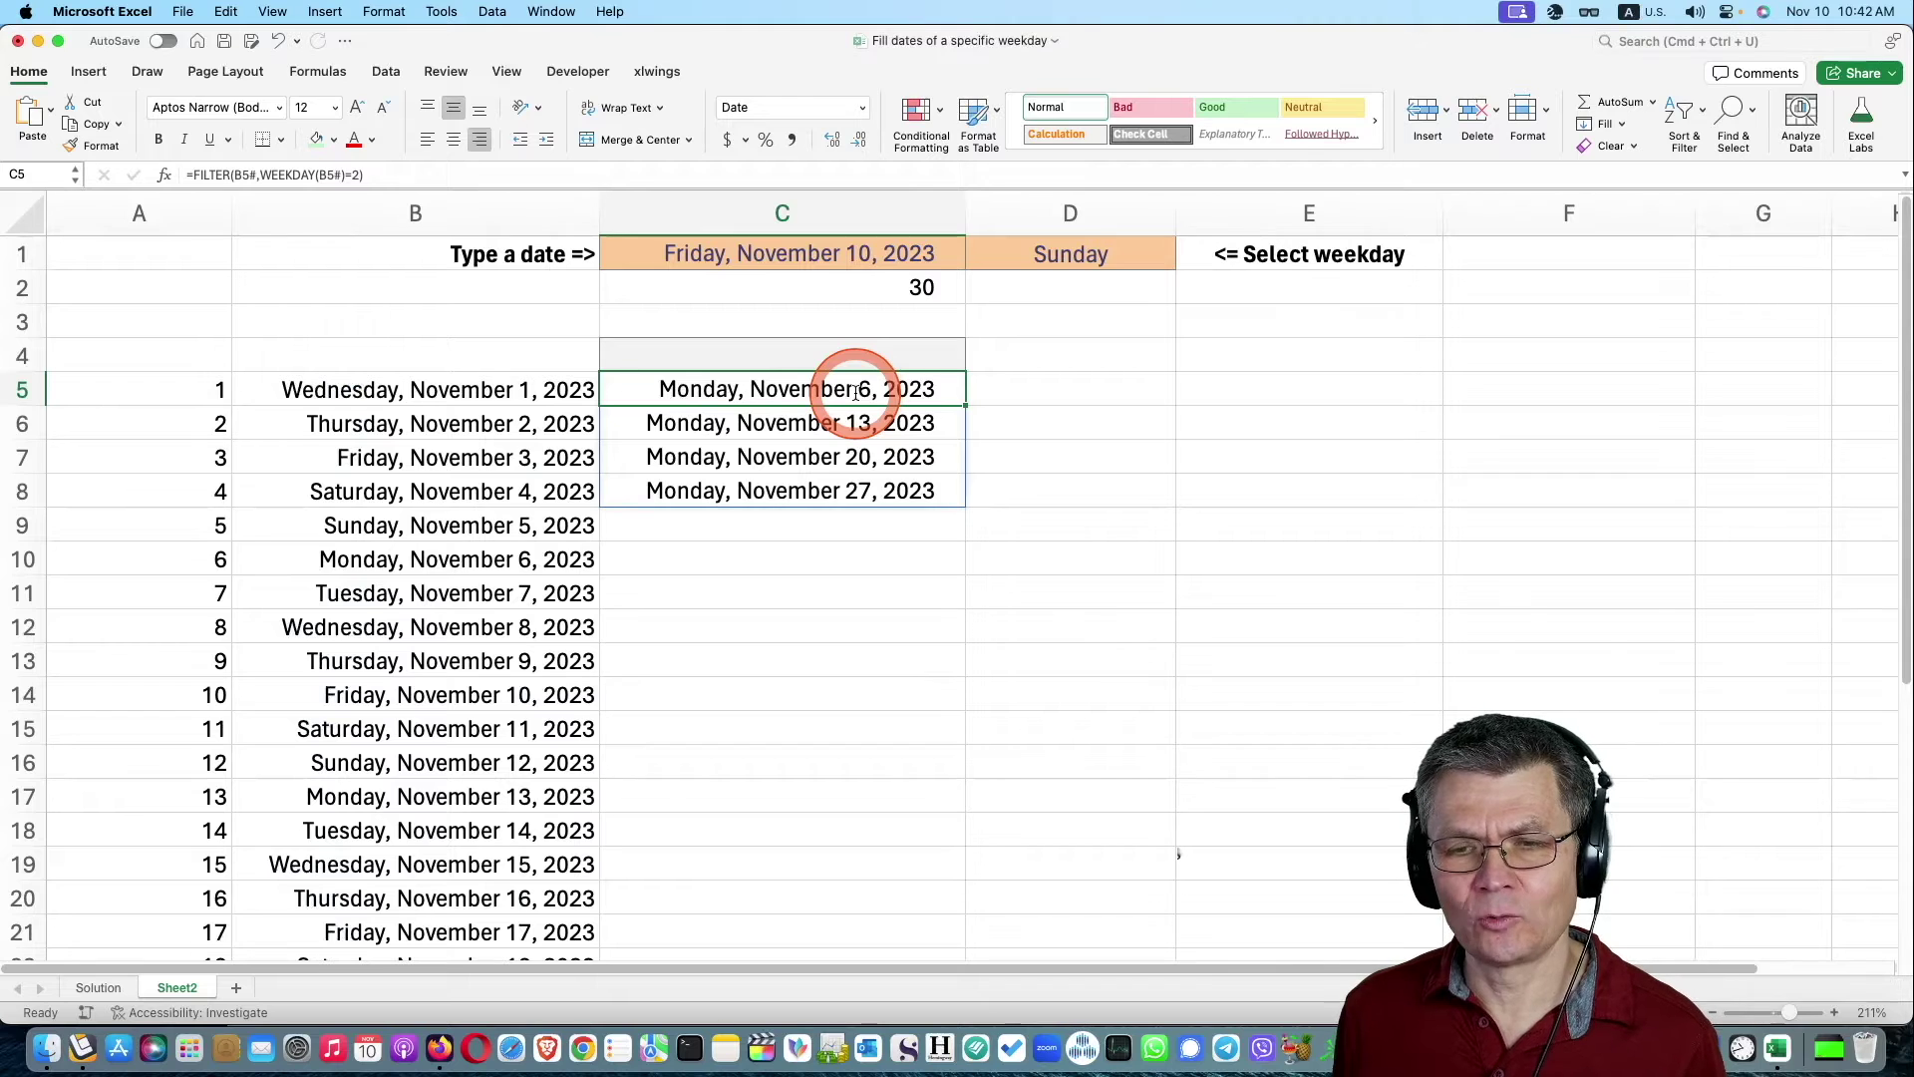
Select the weekday cell D1 and bring up the Data ribbon tools.
{"action": "left_click", "coordinate": [1093, 261]}
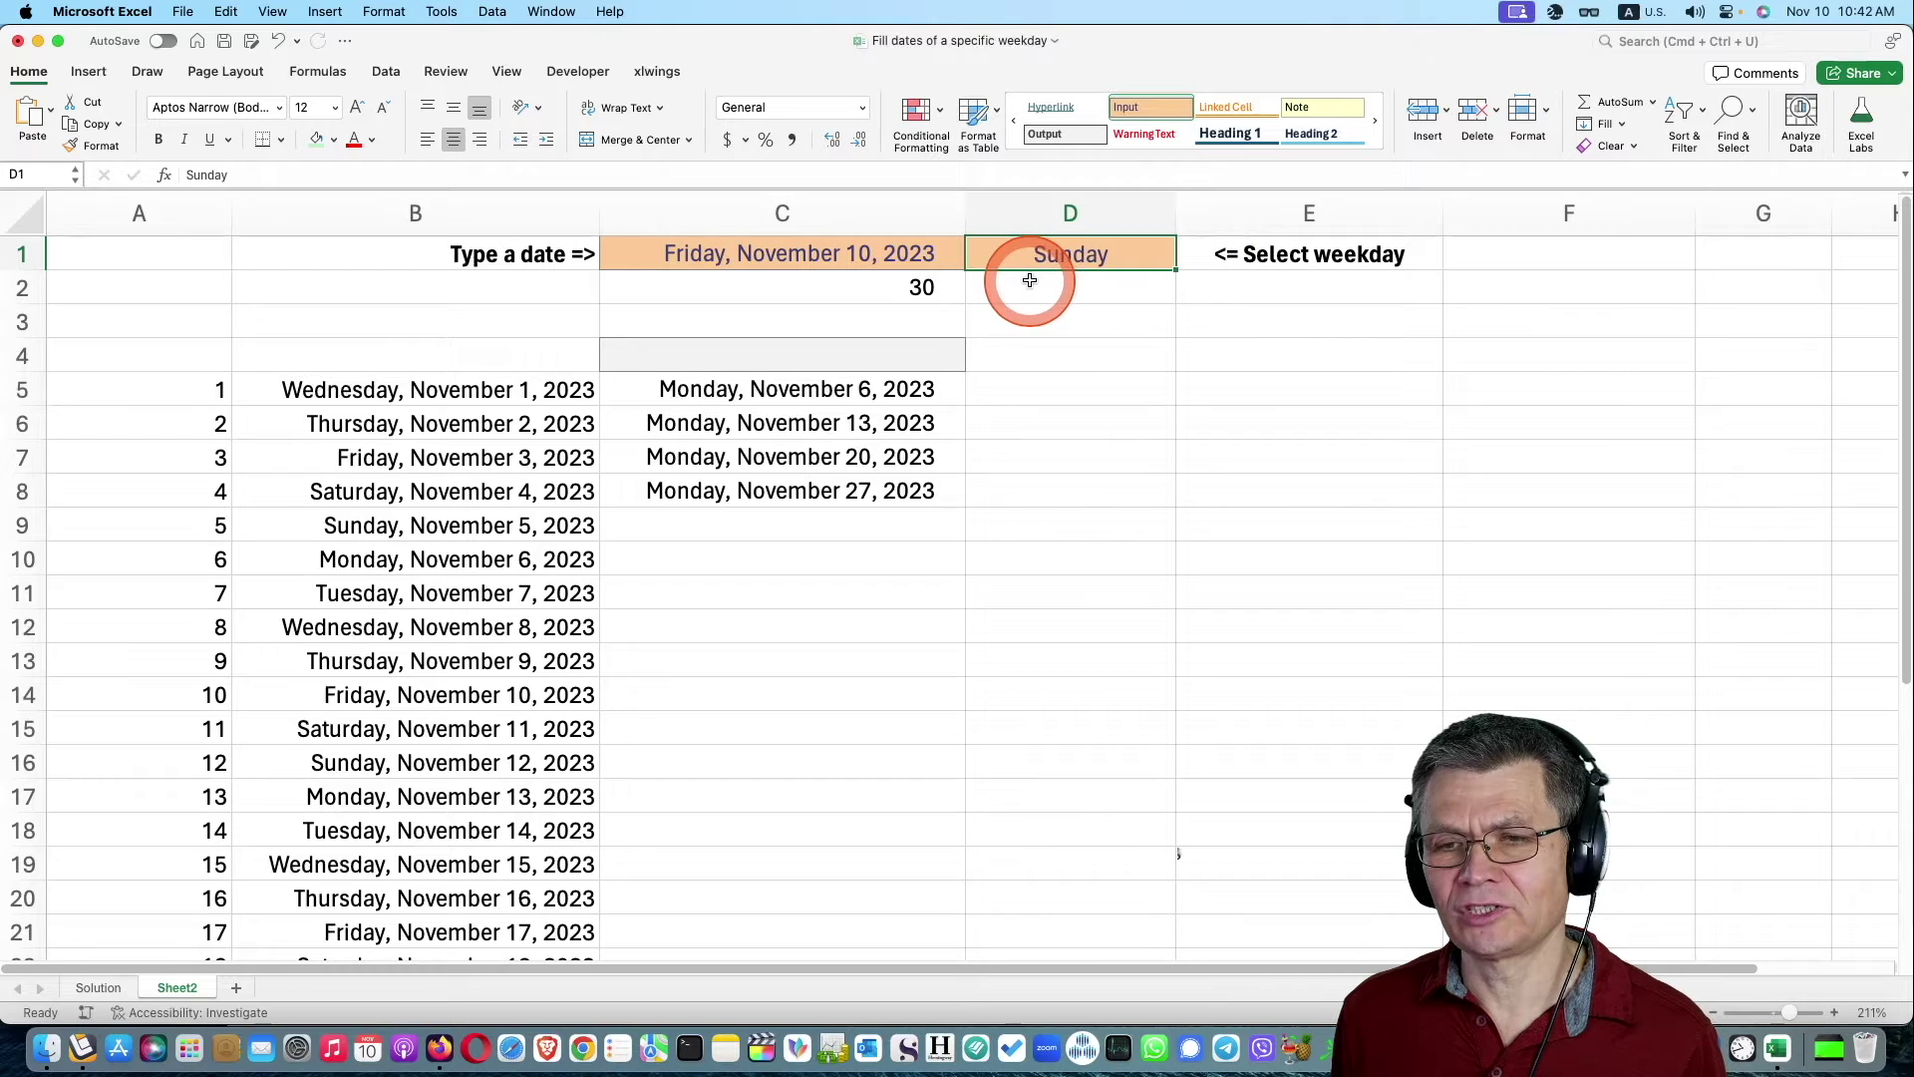
{"action": "left_click", "coordinate": [1157, 258]}
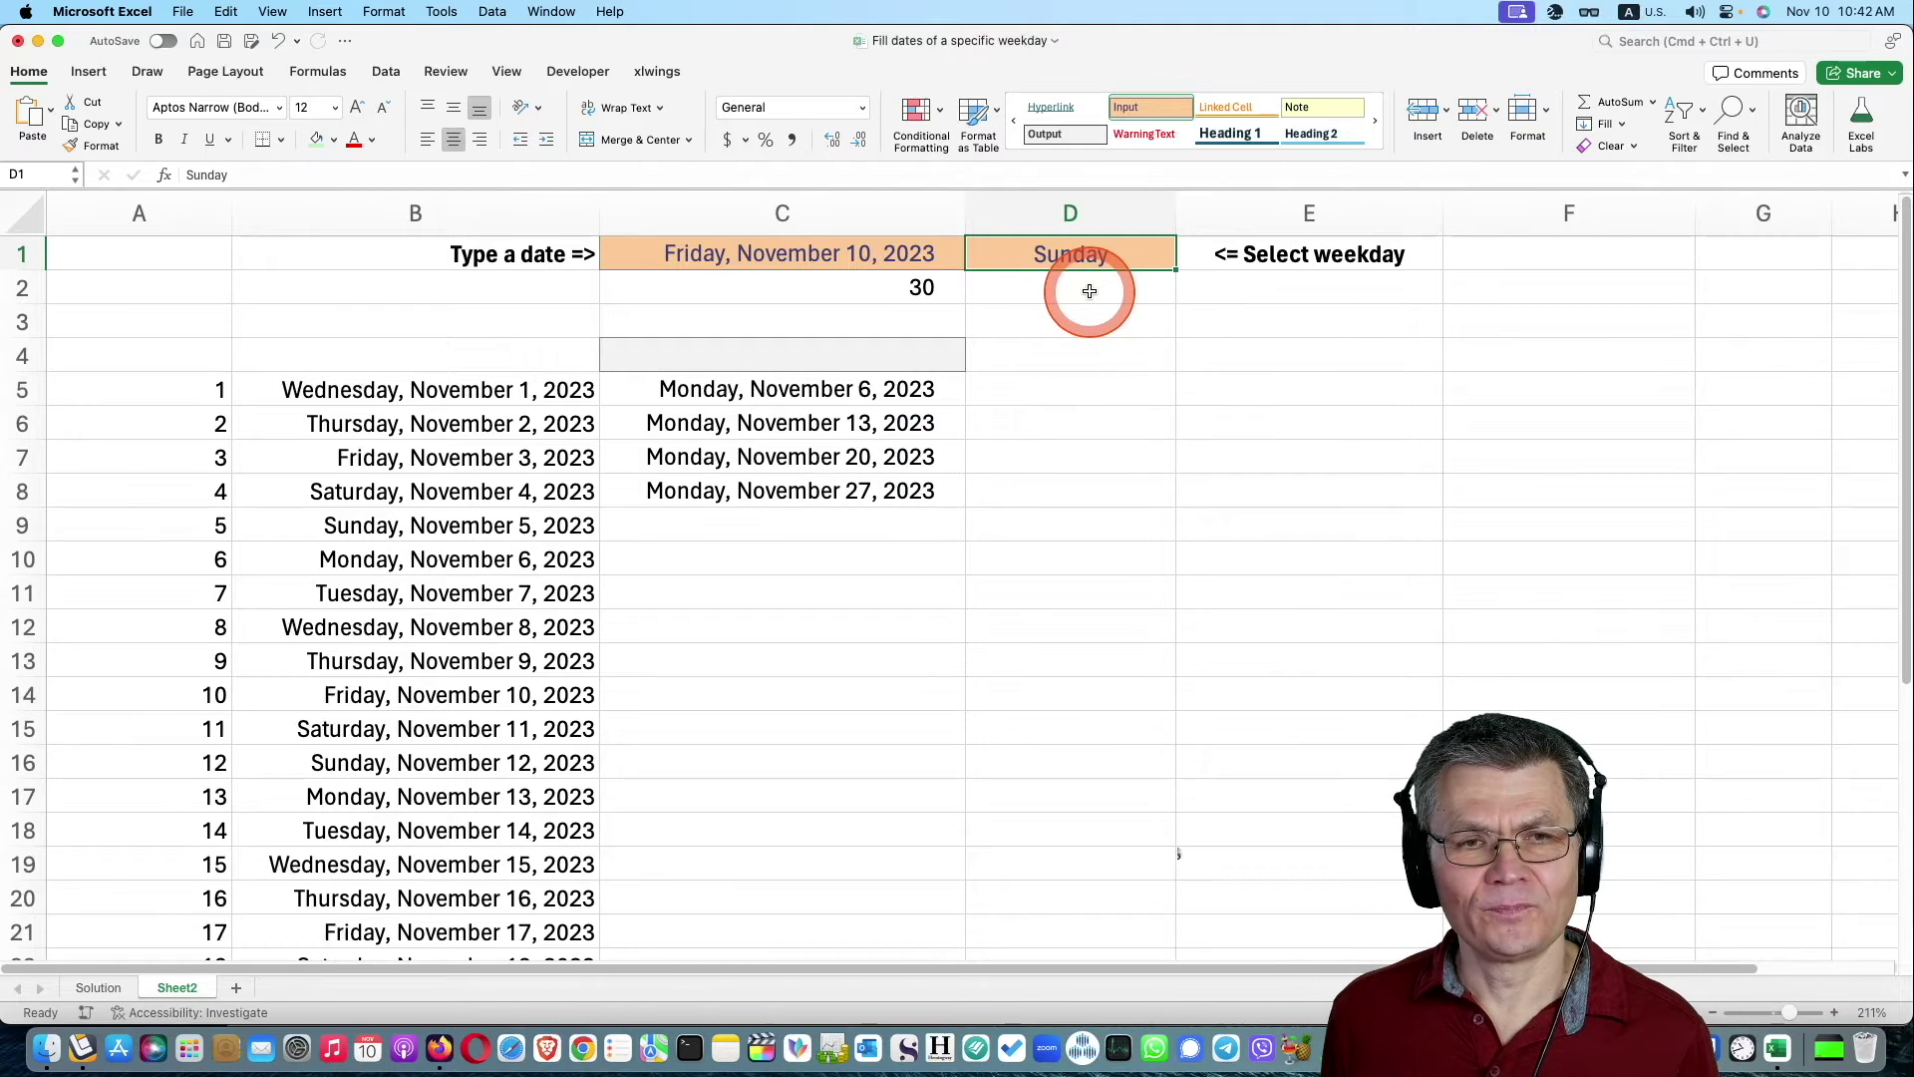
{"action": "left_click", "coordinate": [384, 75]}
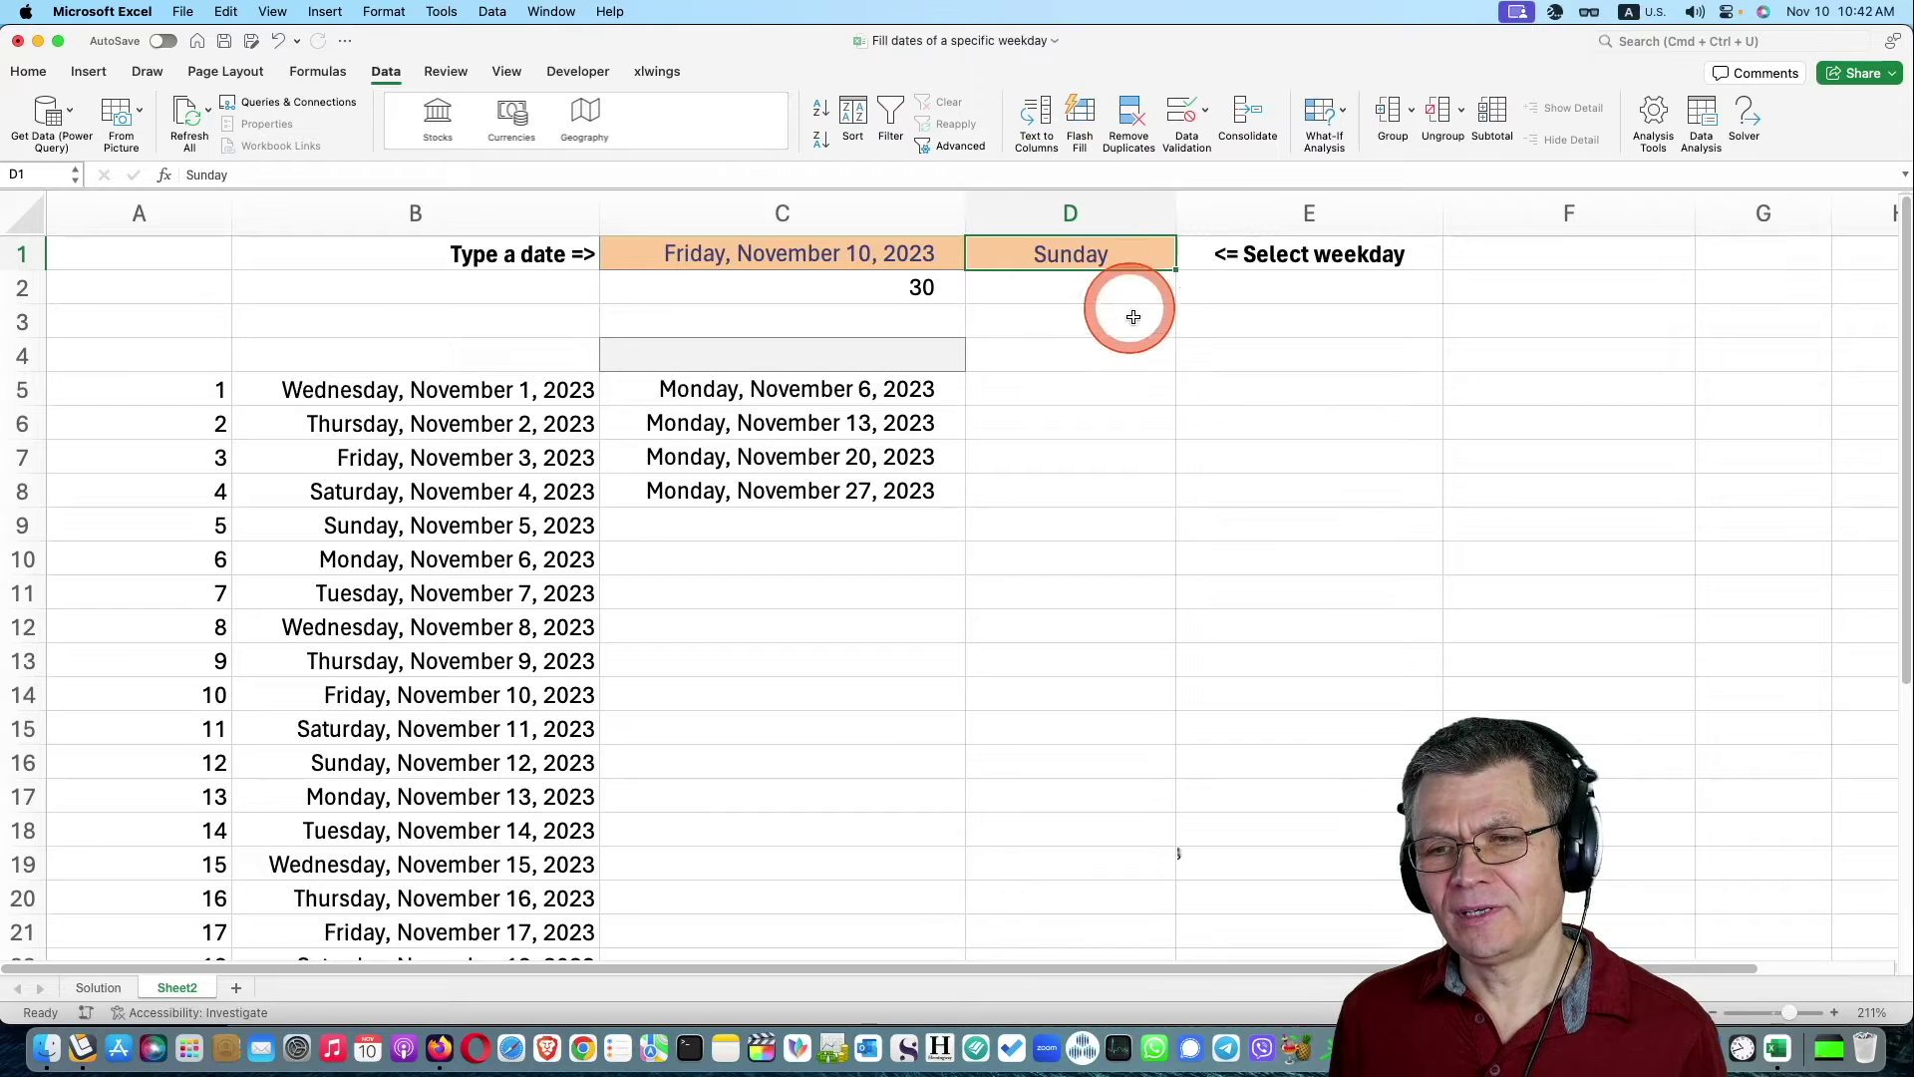
Enter Sunday in E4 and fill the weekday names down through Saturday in E10.
{"action": "left_click", "coordinate": [1222, 361]}
{"action": "type", "text": "Sund"}
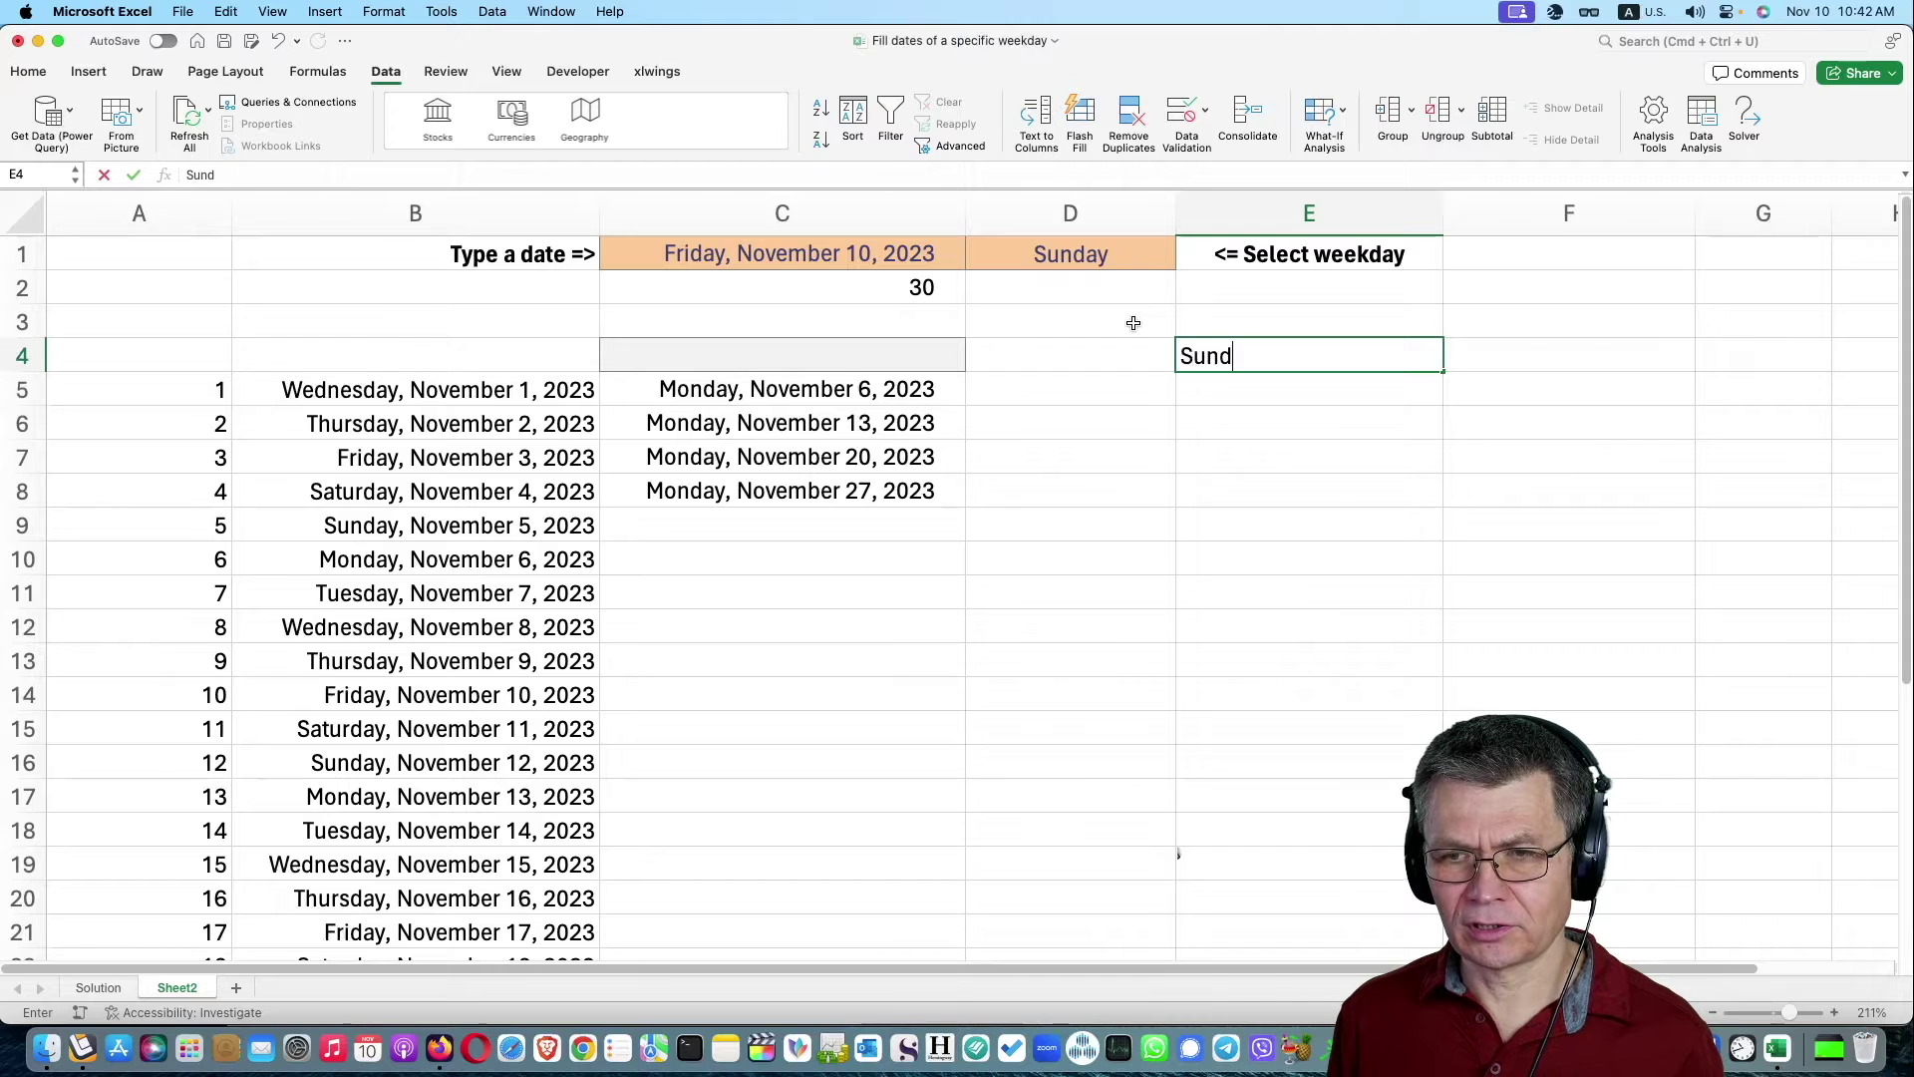
{"action": "type", "text": "ay"}
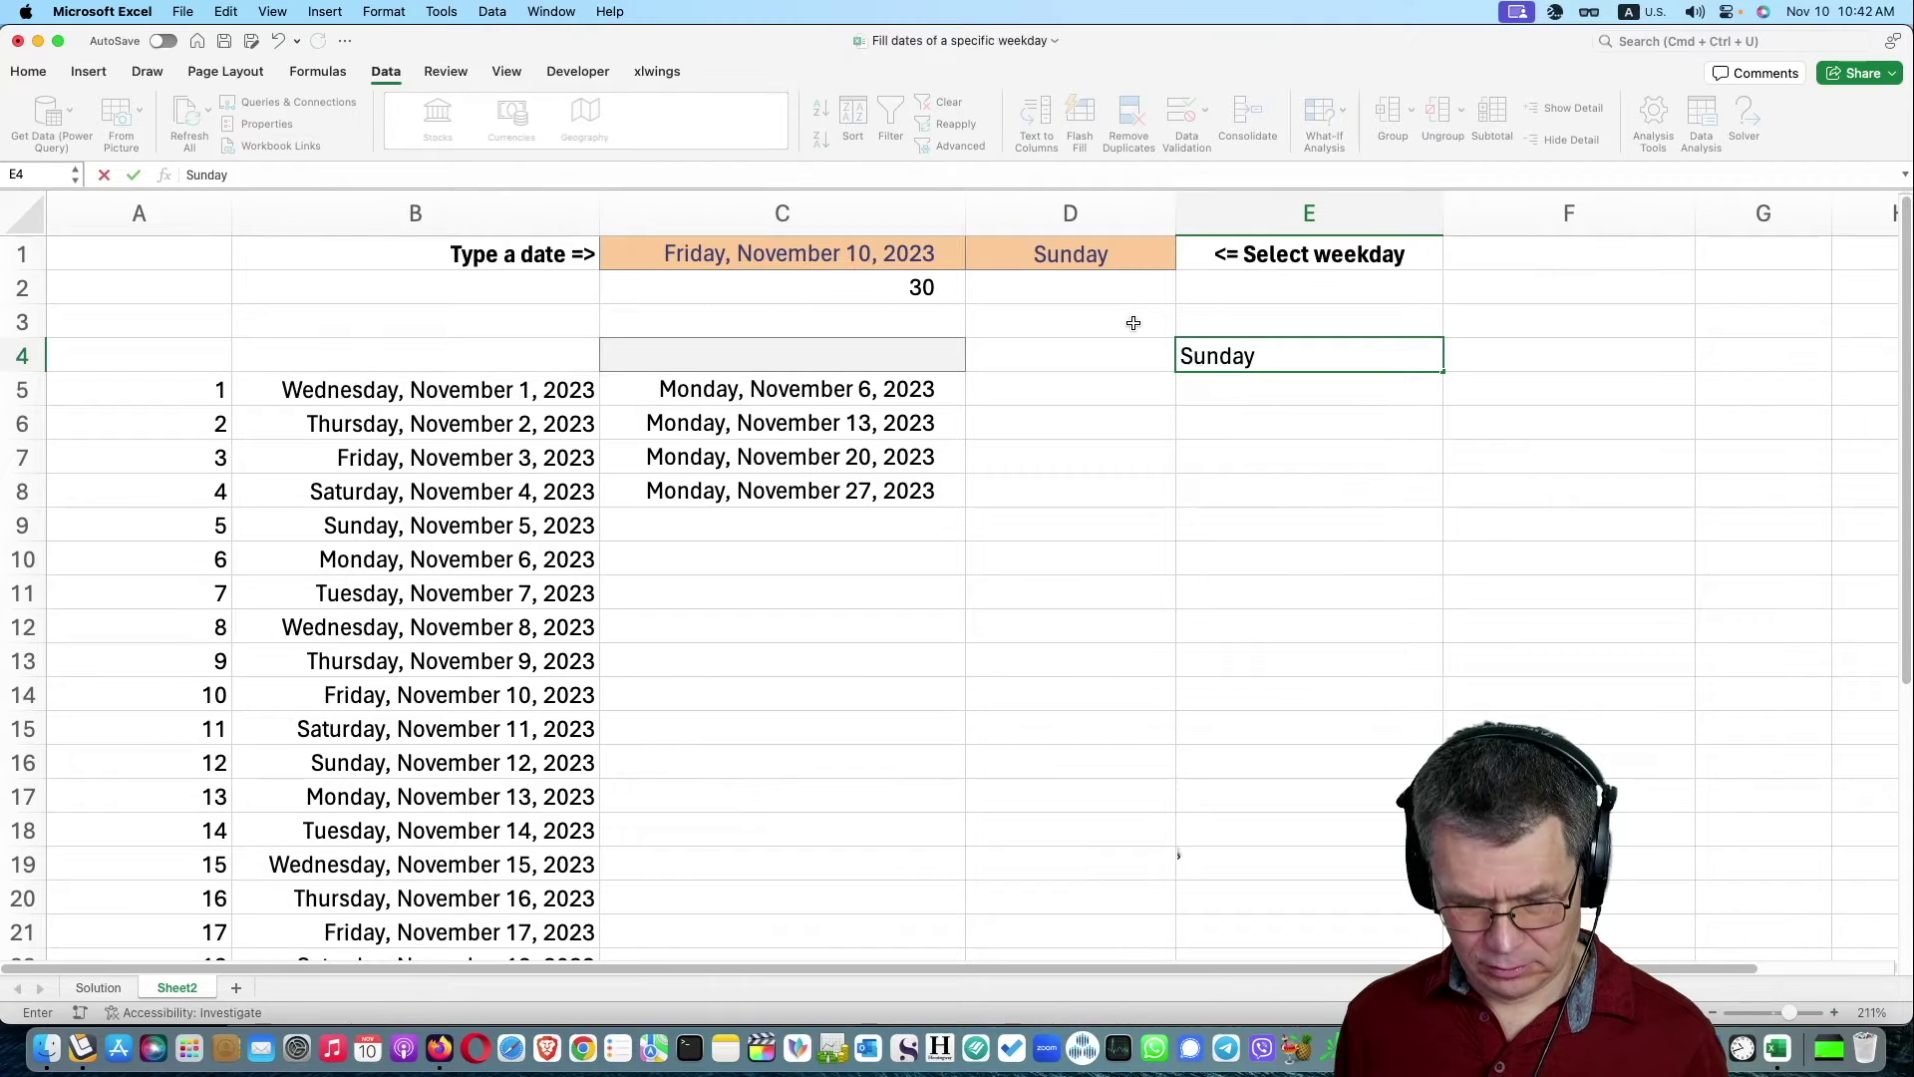
{"action": "key", "text": "Return"}
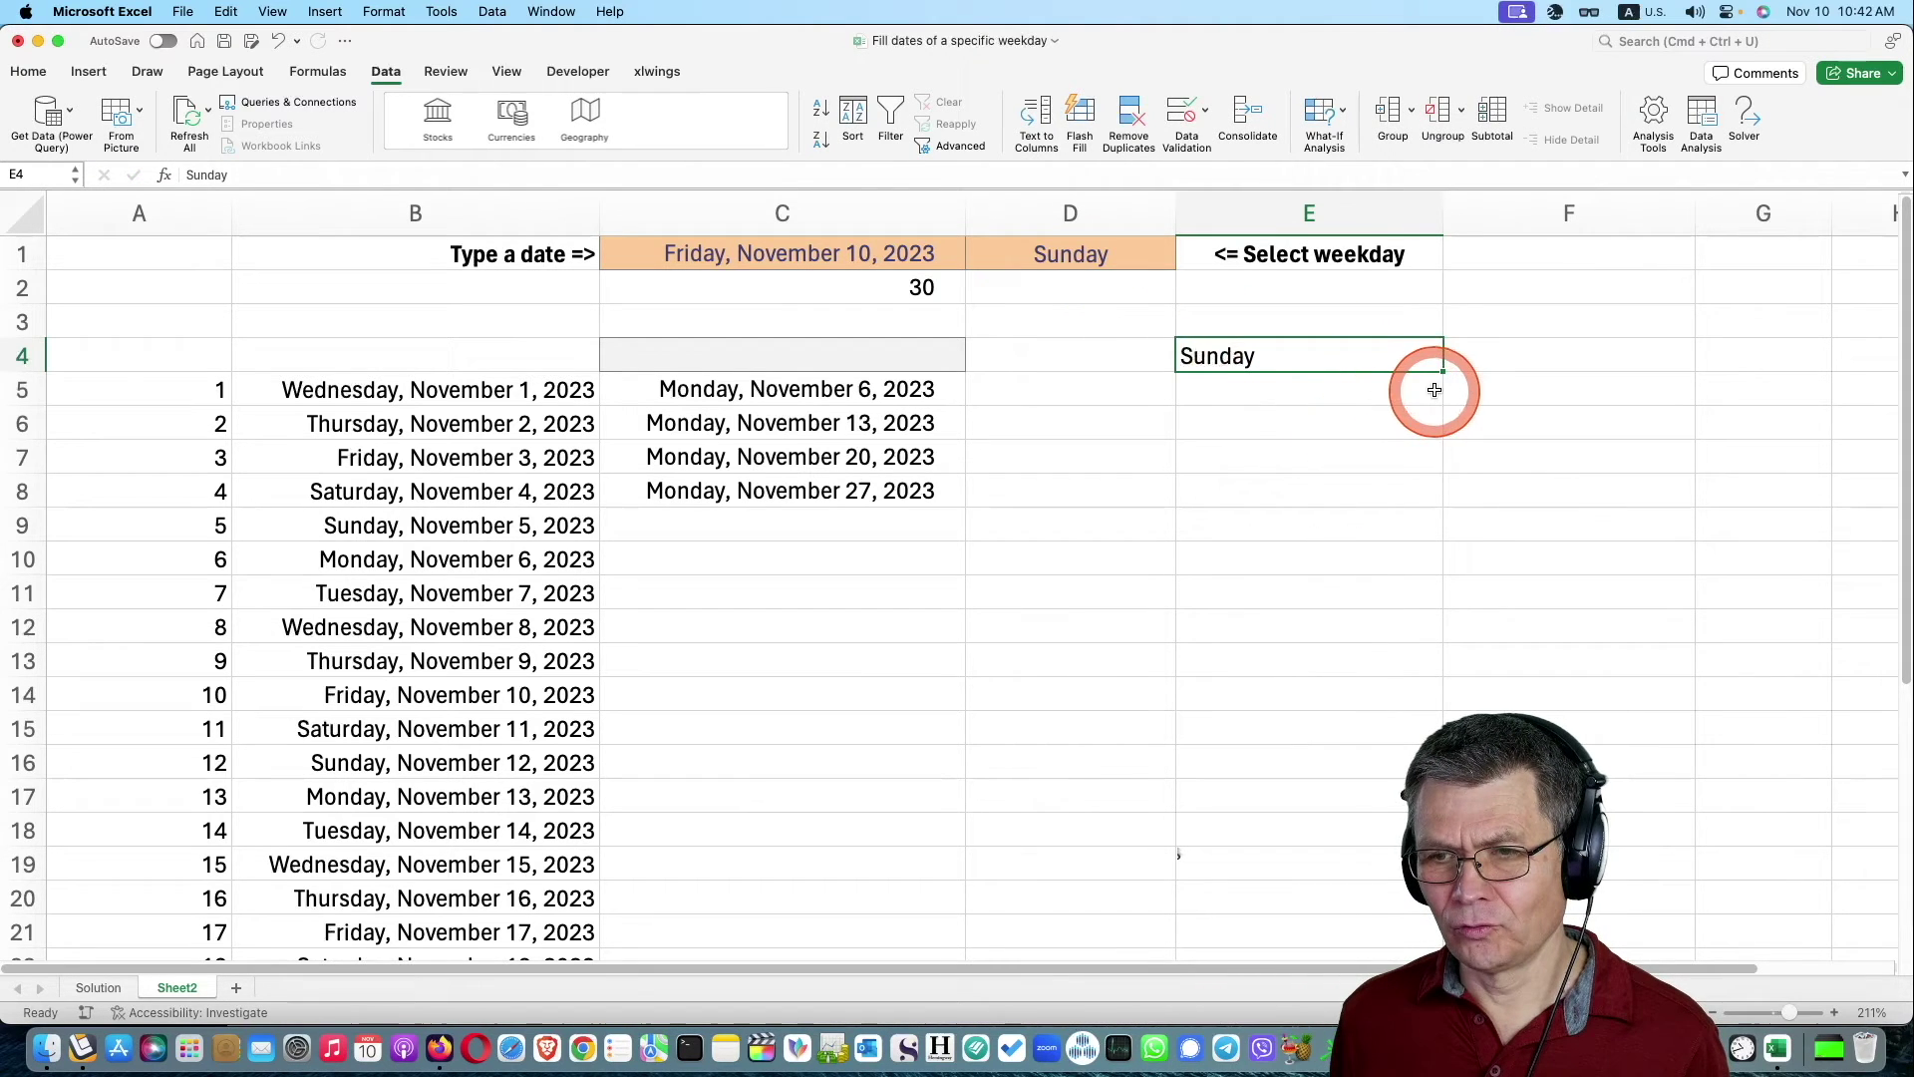
{"action": "left_click_drag", "start_coordinate": [1443, 371], "coordinate": [1443, 561]}
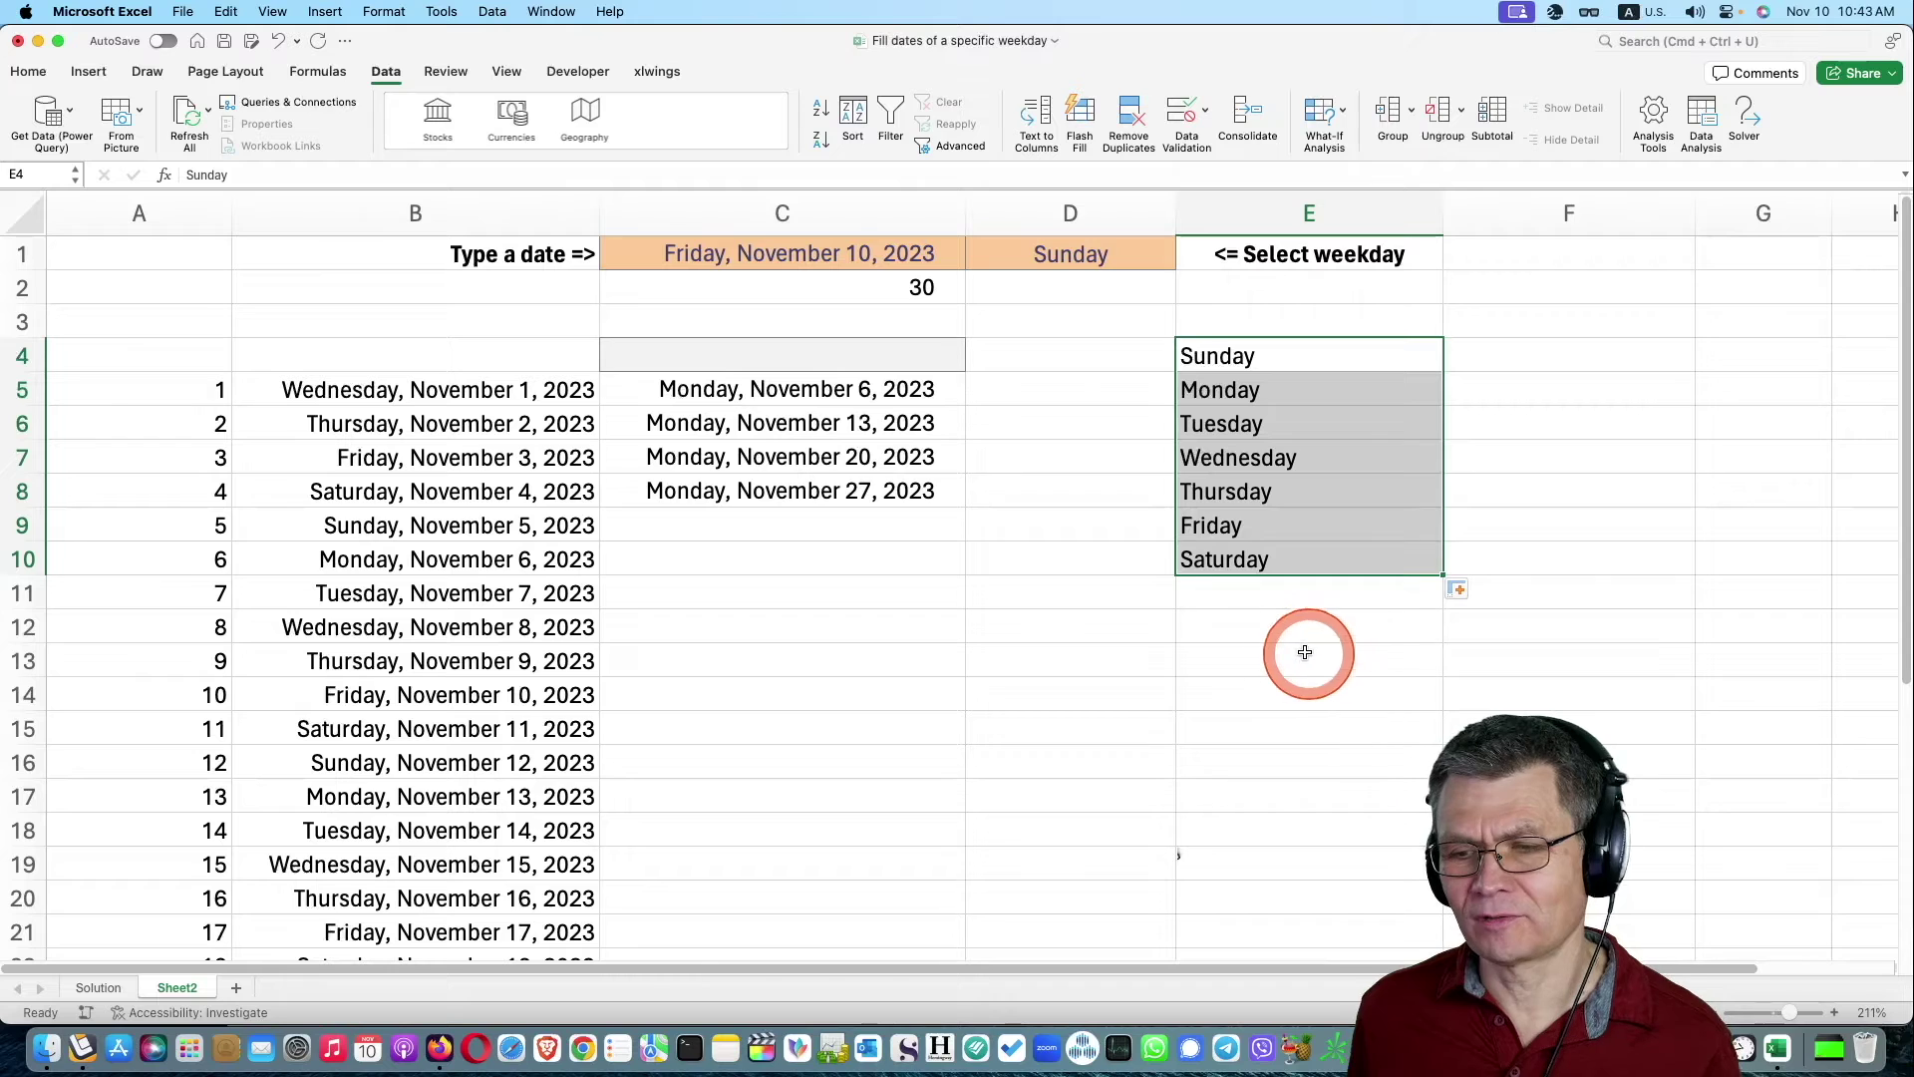
{"action": "left_click", "coordinate": [1250, 635]}
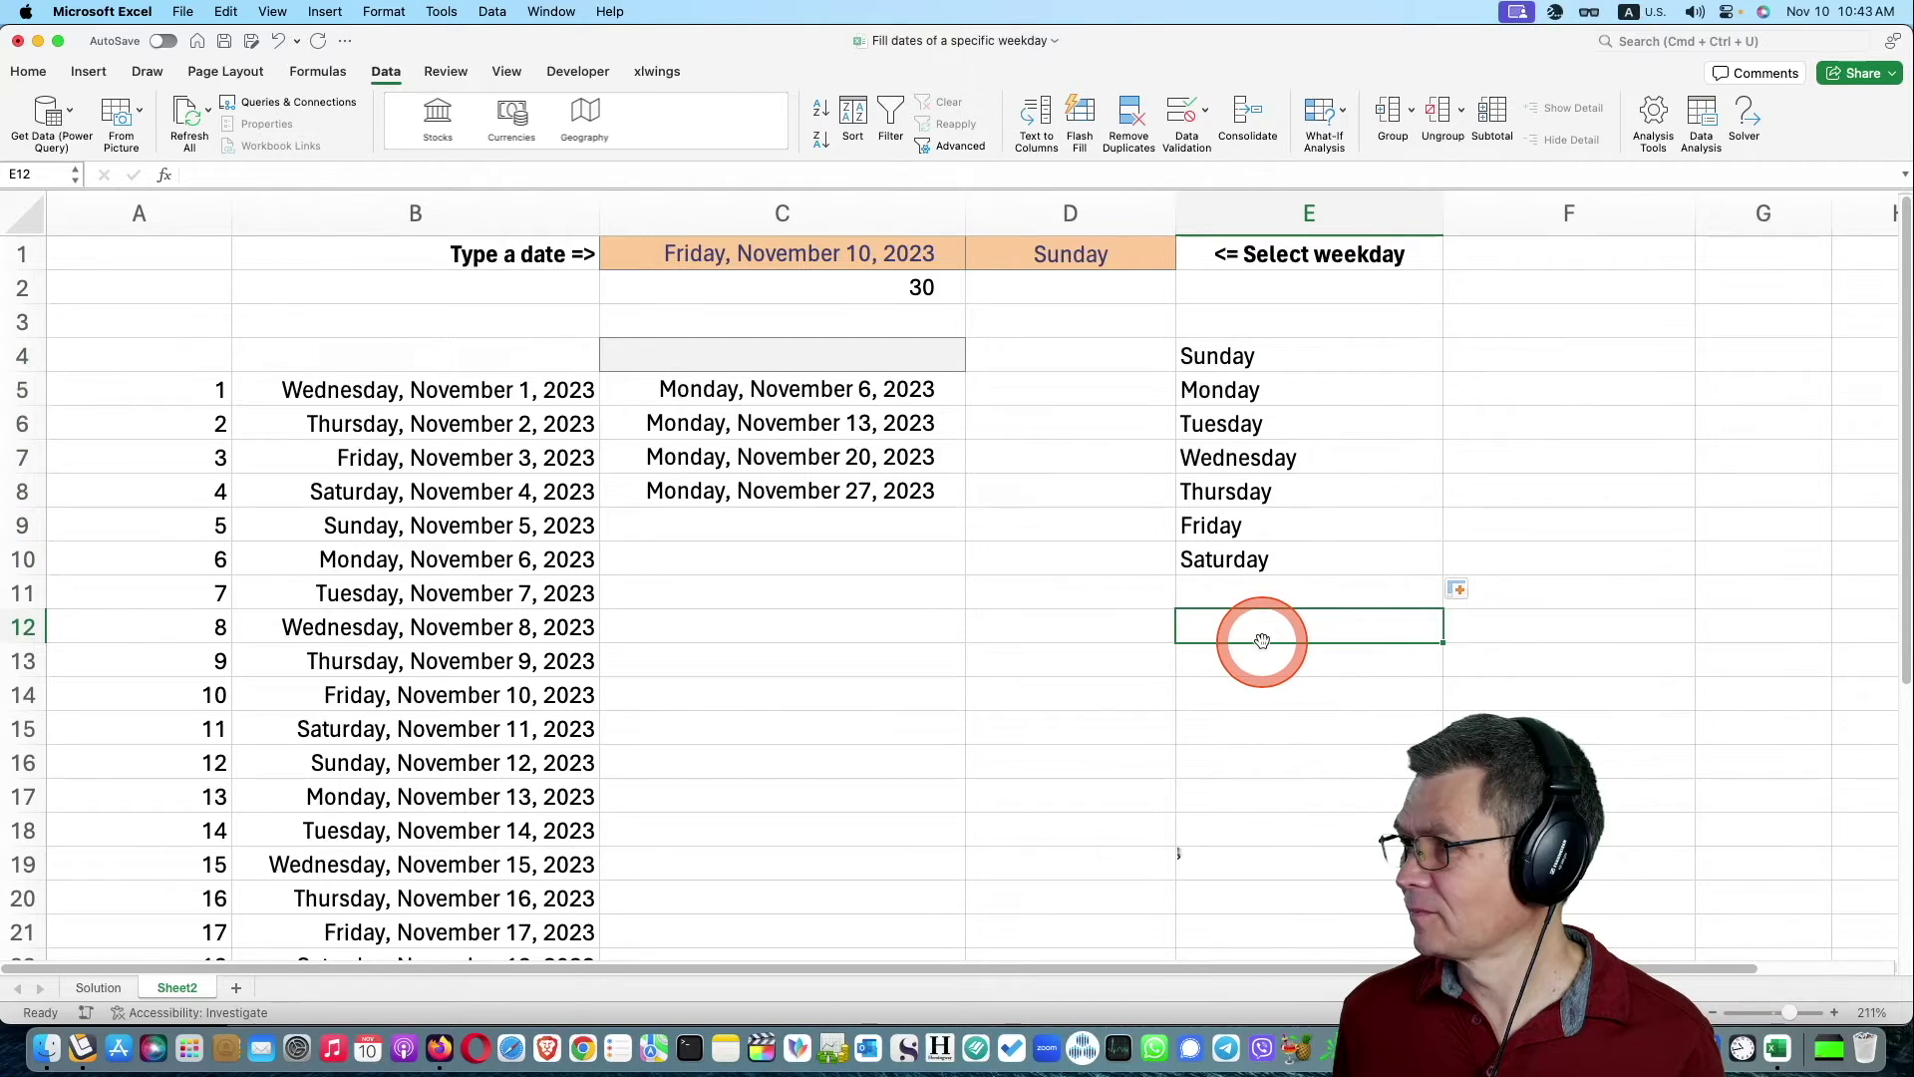
Start a TEXTJOIN formula in D12 from the function suggestions.
{"action": "left_click", "coordinate": [1021, 624]}
{"action": "scroll", "coordinate": [957, 619], "scroll_direction": "right", "scroll_amount": 2}
{"action": "type", "text": "="}
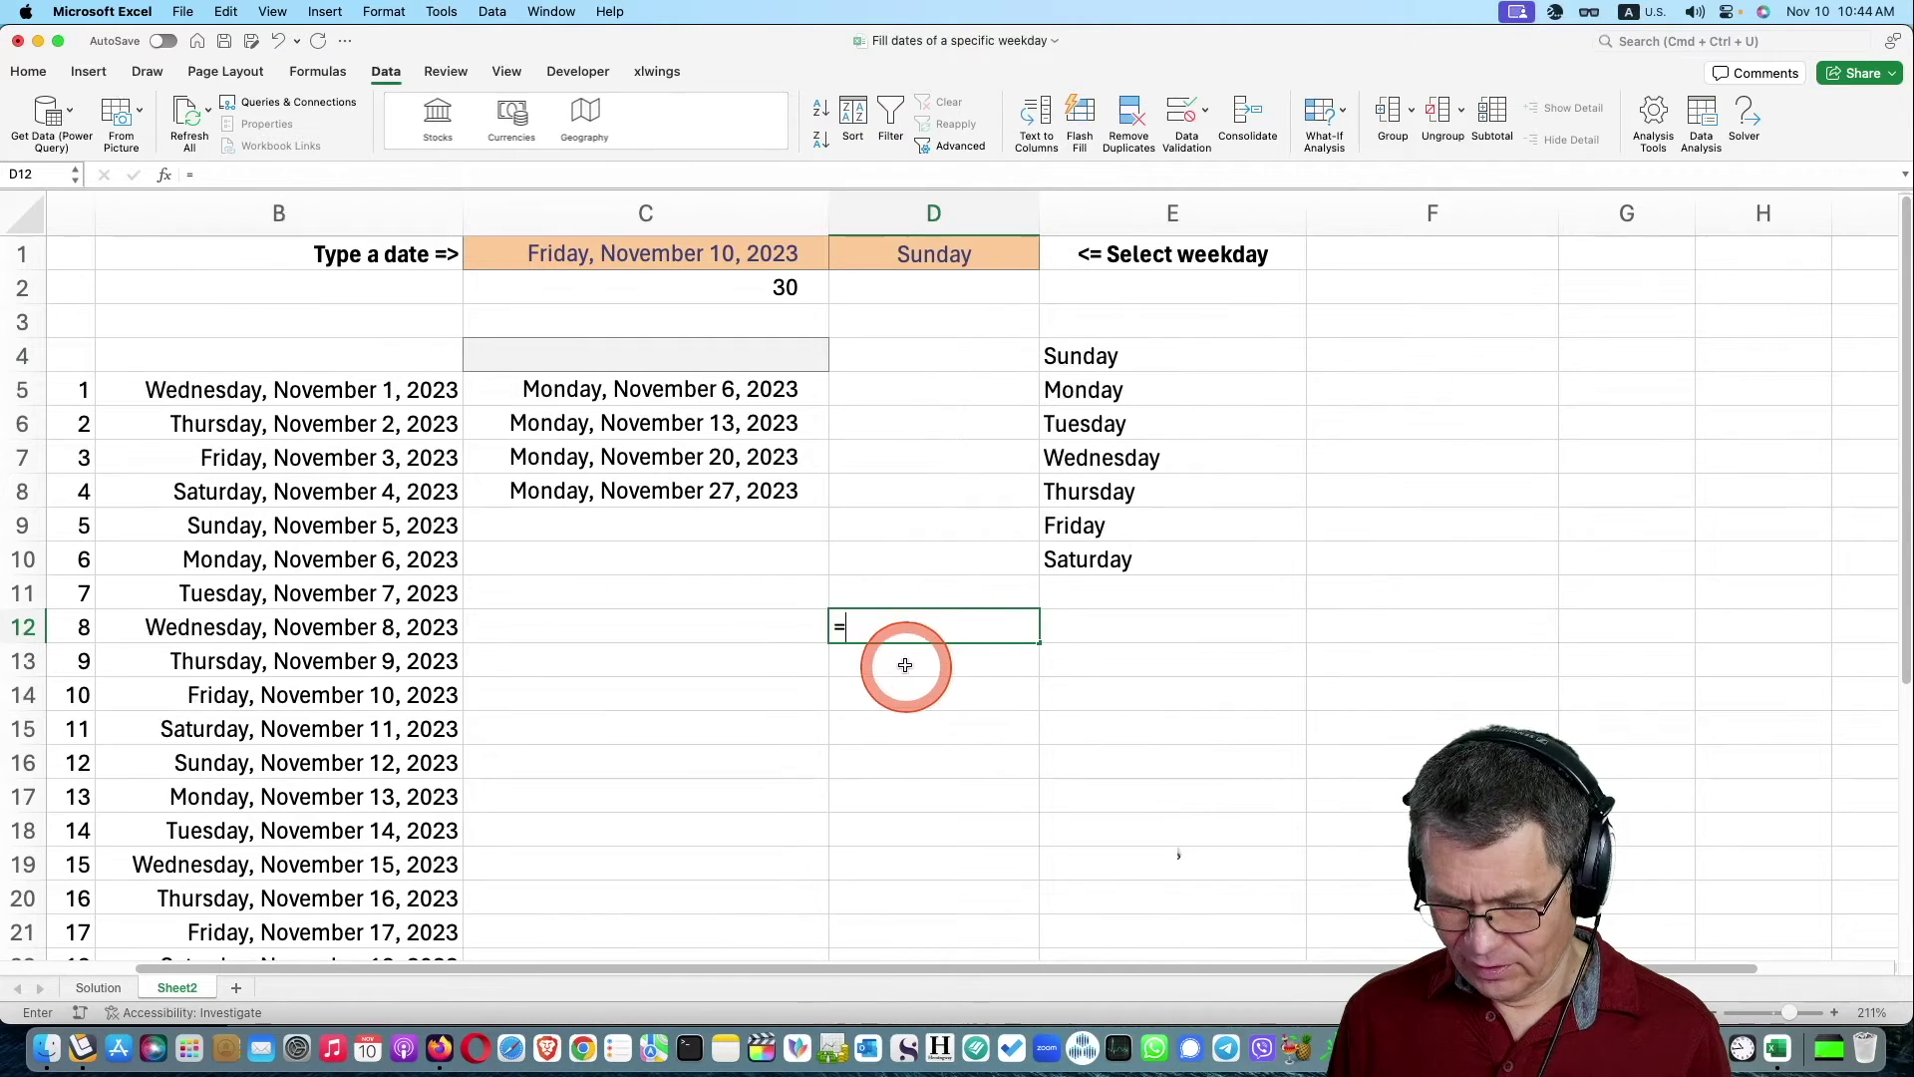
{"action": "type", "text": "te"}
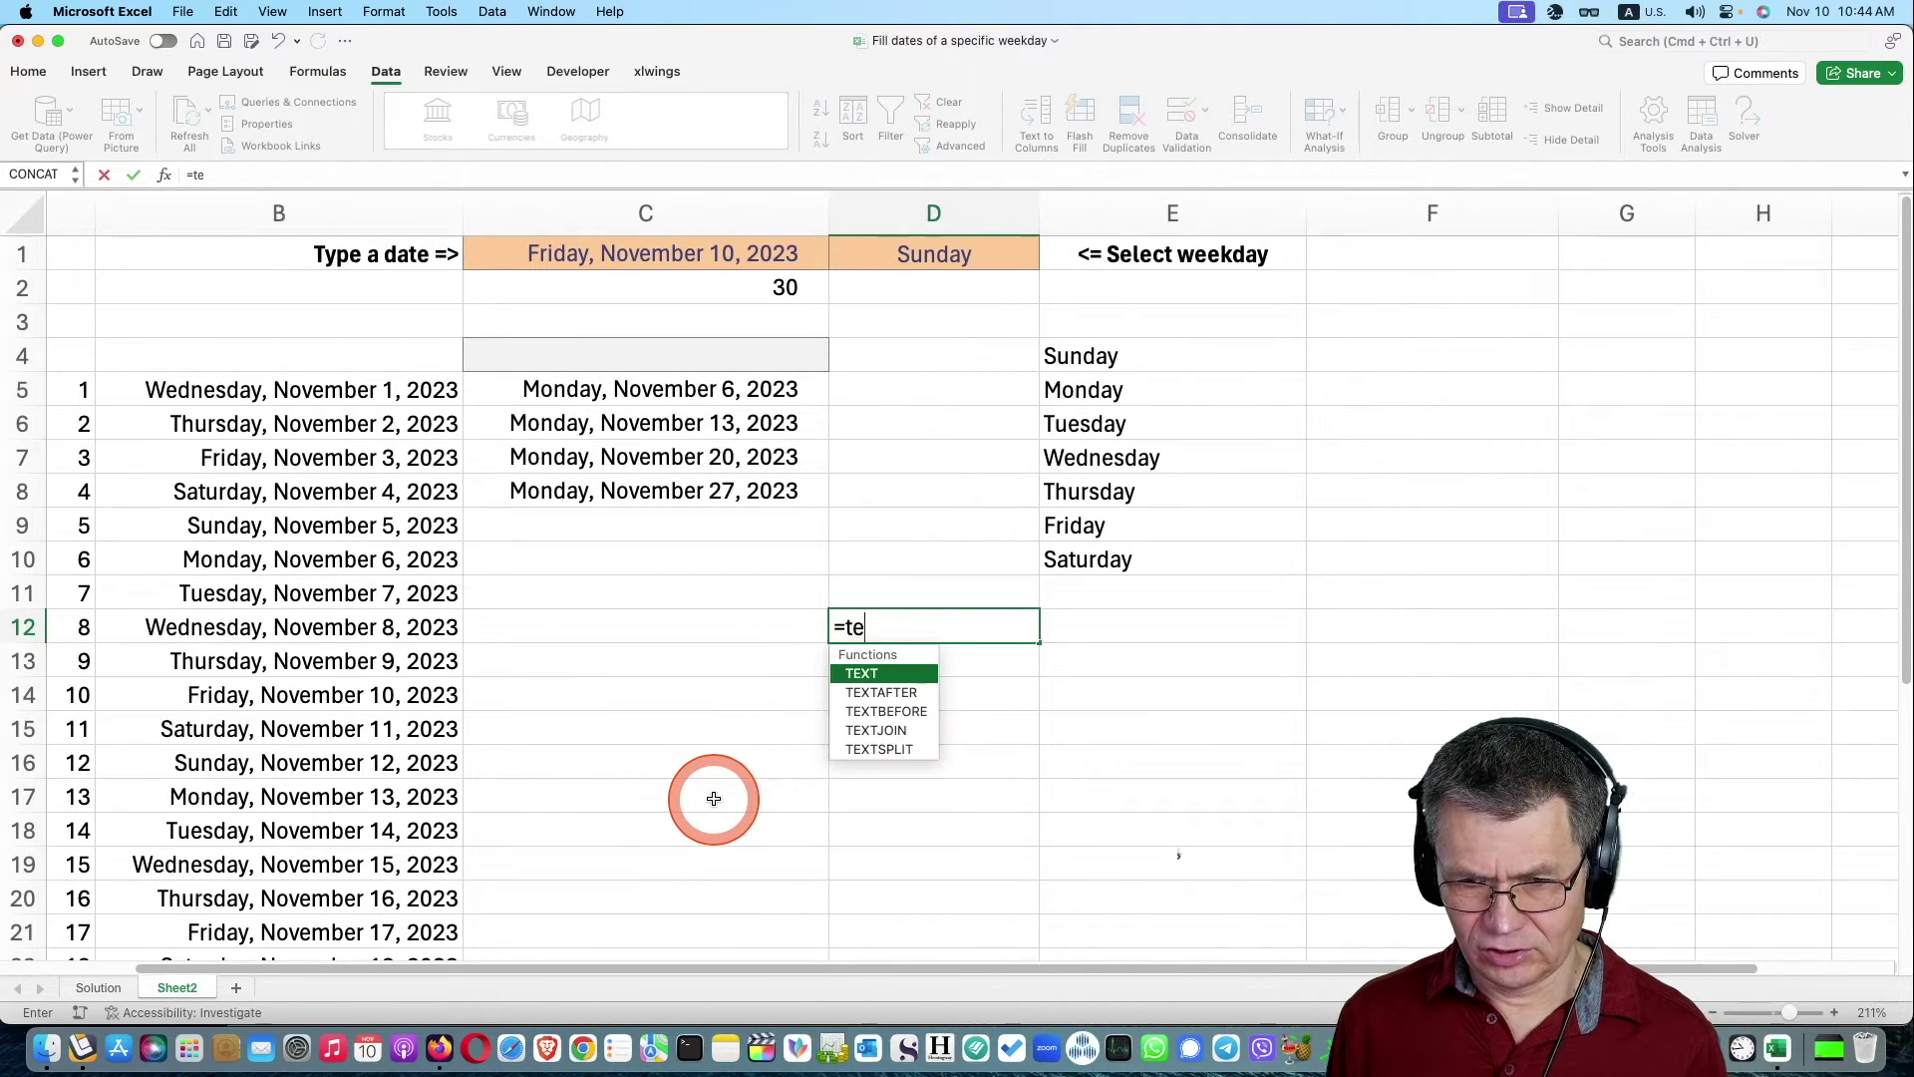
{"action": "type", "text": "x"}
{"action": "key", "text": "Down"}
{"action": "key", "text": "Down"}
{"action": "key", "text": "Down"}
{"action": "key", "text": "Down"}
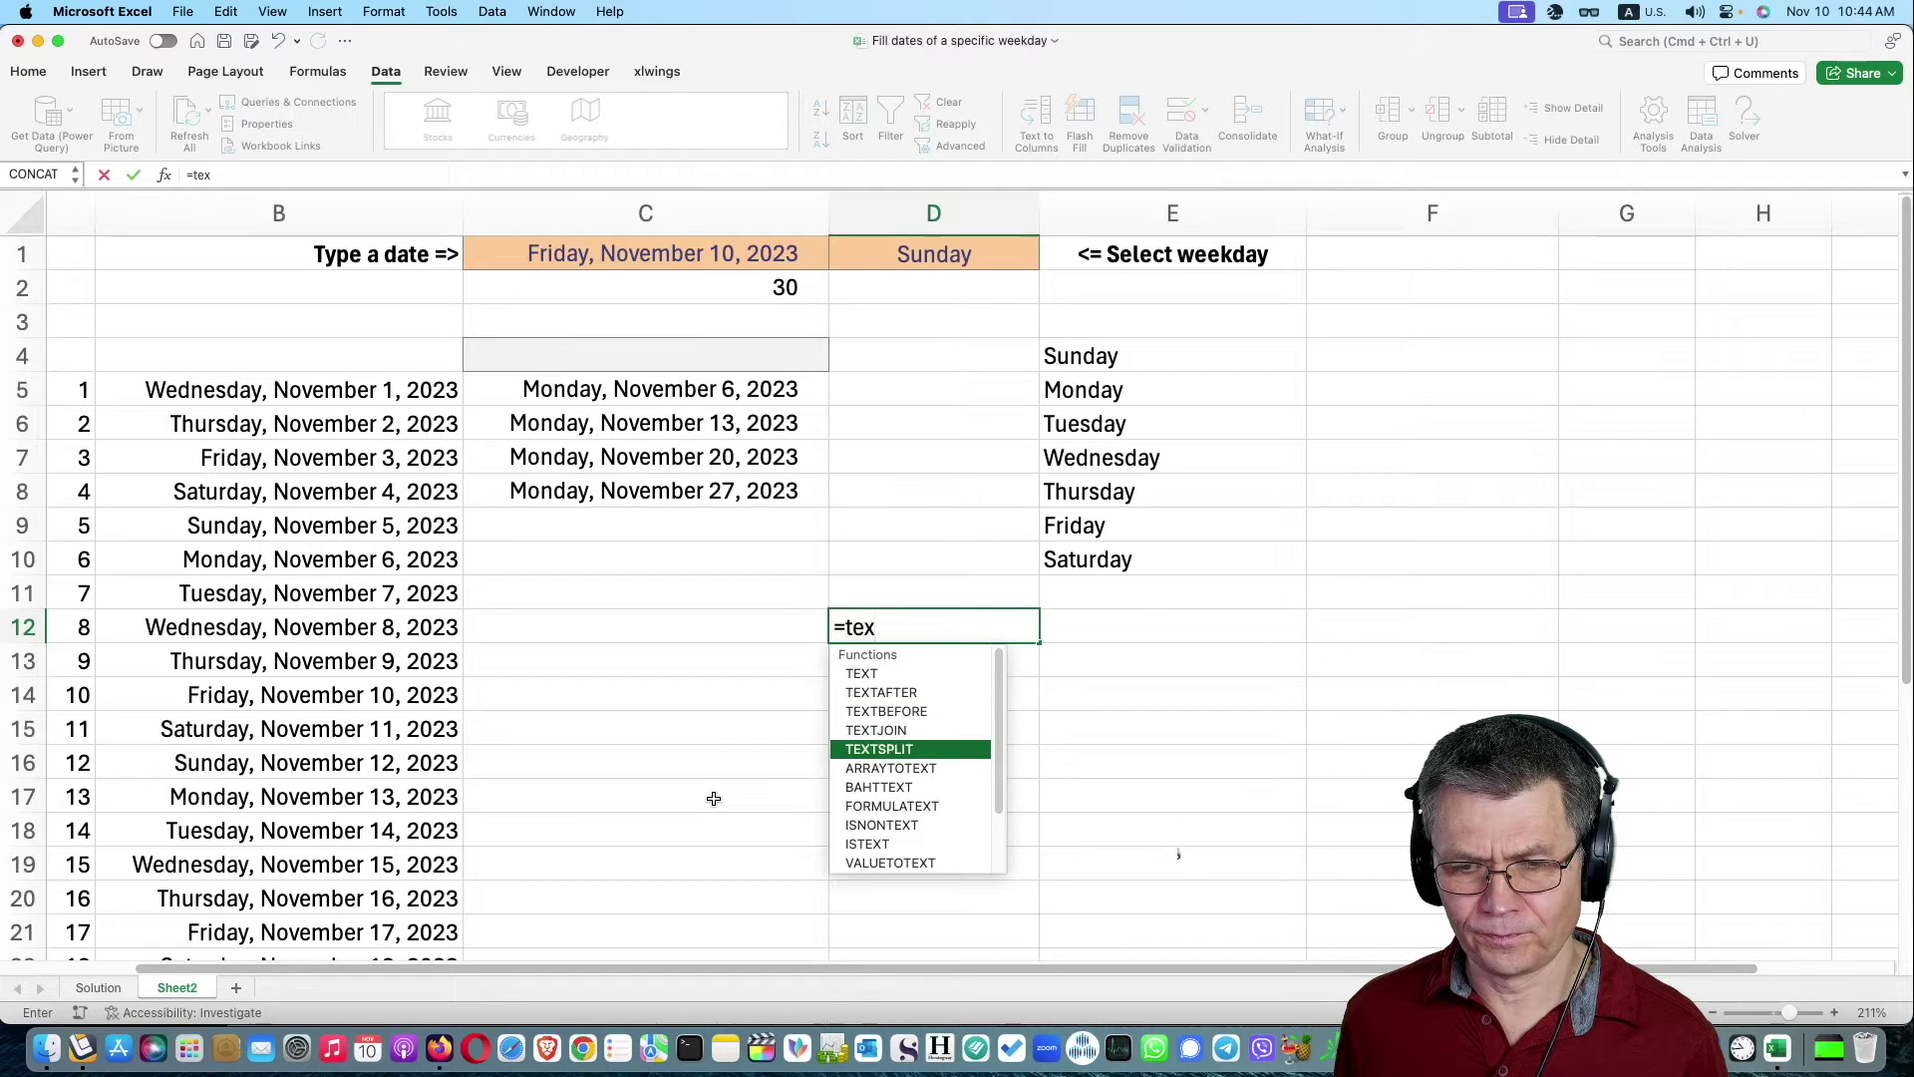
{"action": "key", "text": "Tab"}
{"action": "key", "text": "BackSpace"}
{"action": "key", "text": "BackSpace"}
{"action": "key", "text": "BackSpace"}
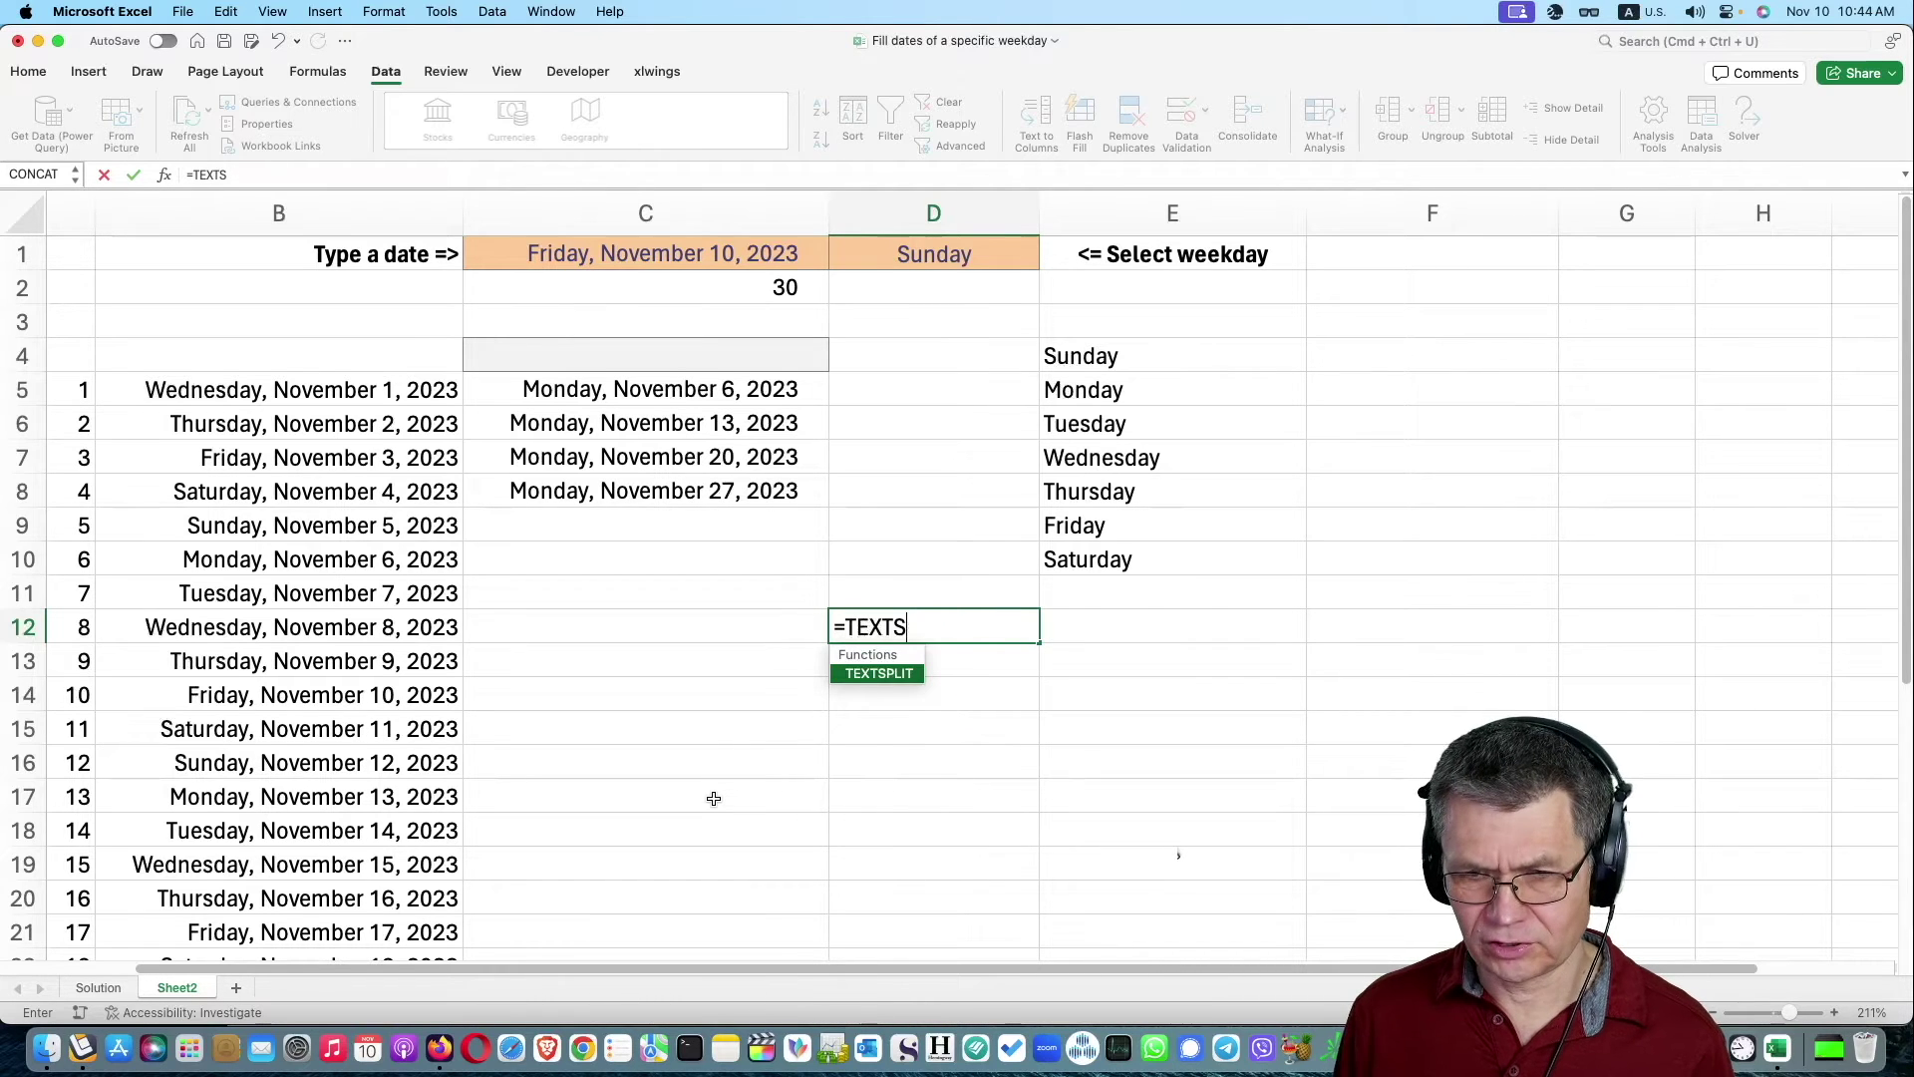
{"action": "key", "text": "BackSpace"}
{"action": "type", "text": "JOIN(\","}
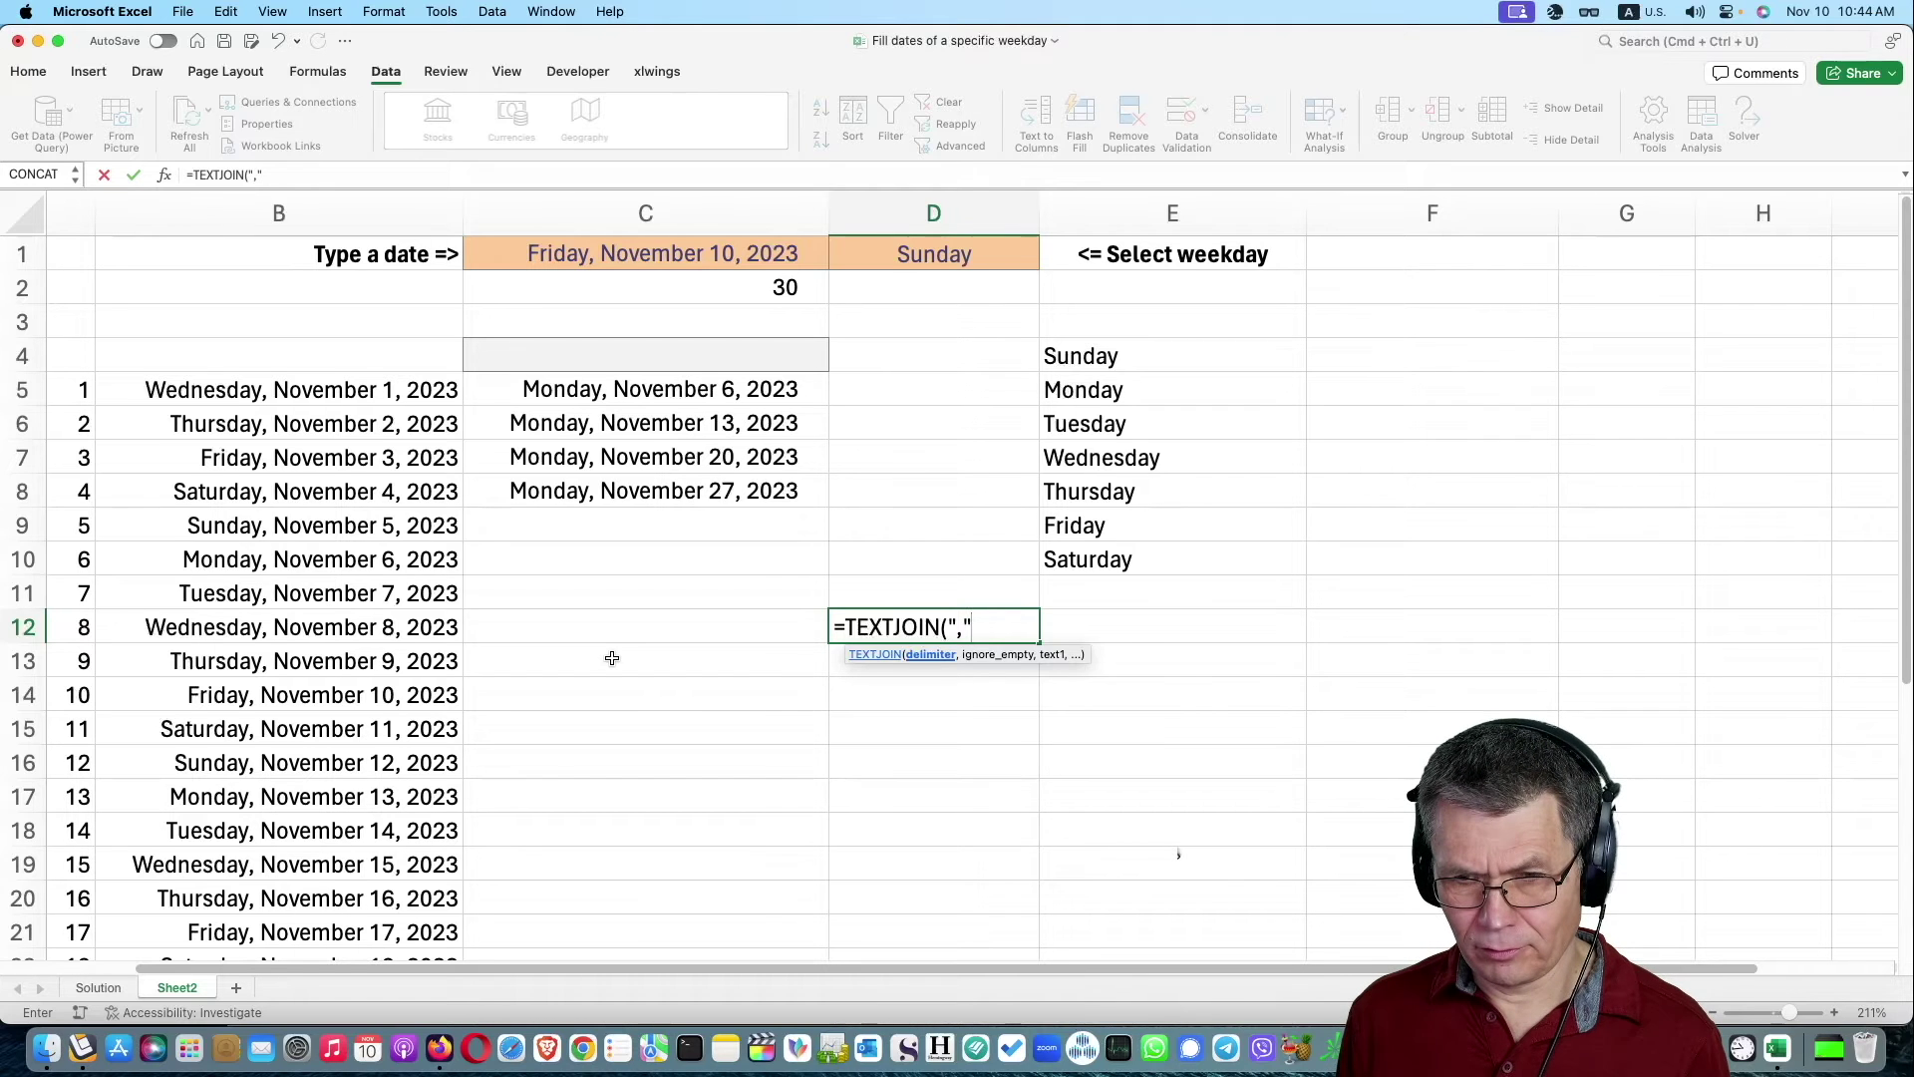
Complete and commit =TEXTJOIN(",",TRUE,E4:E10) to join the weekday names.
{"action": "type", "text": ","}
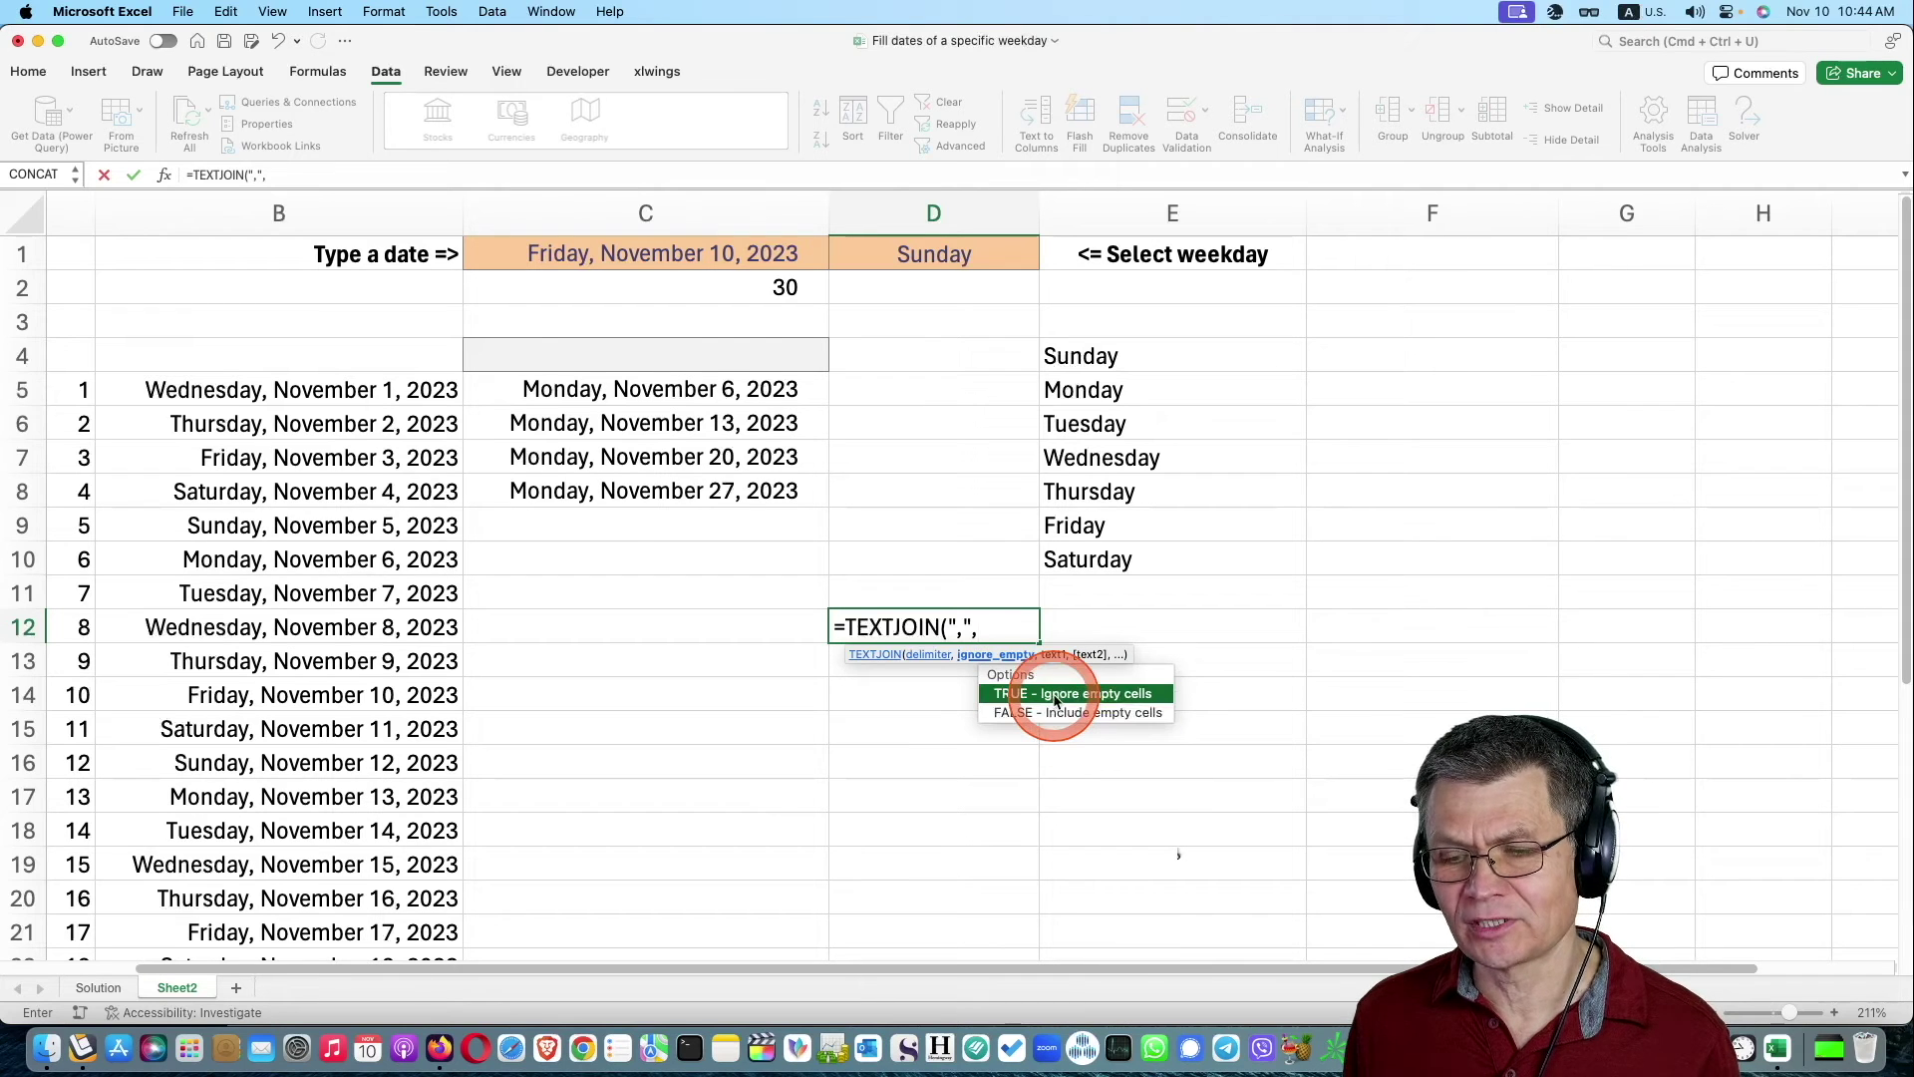
{"action": "double_click", "coordinate": [1055, 699]}
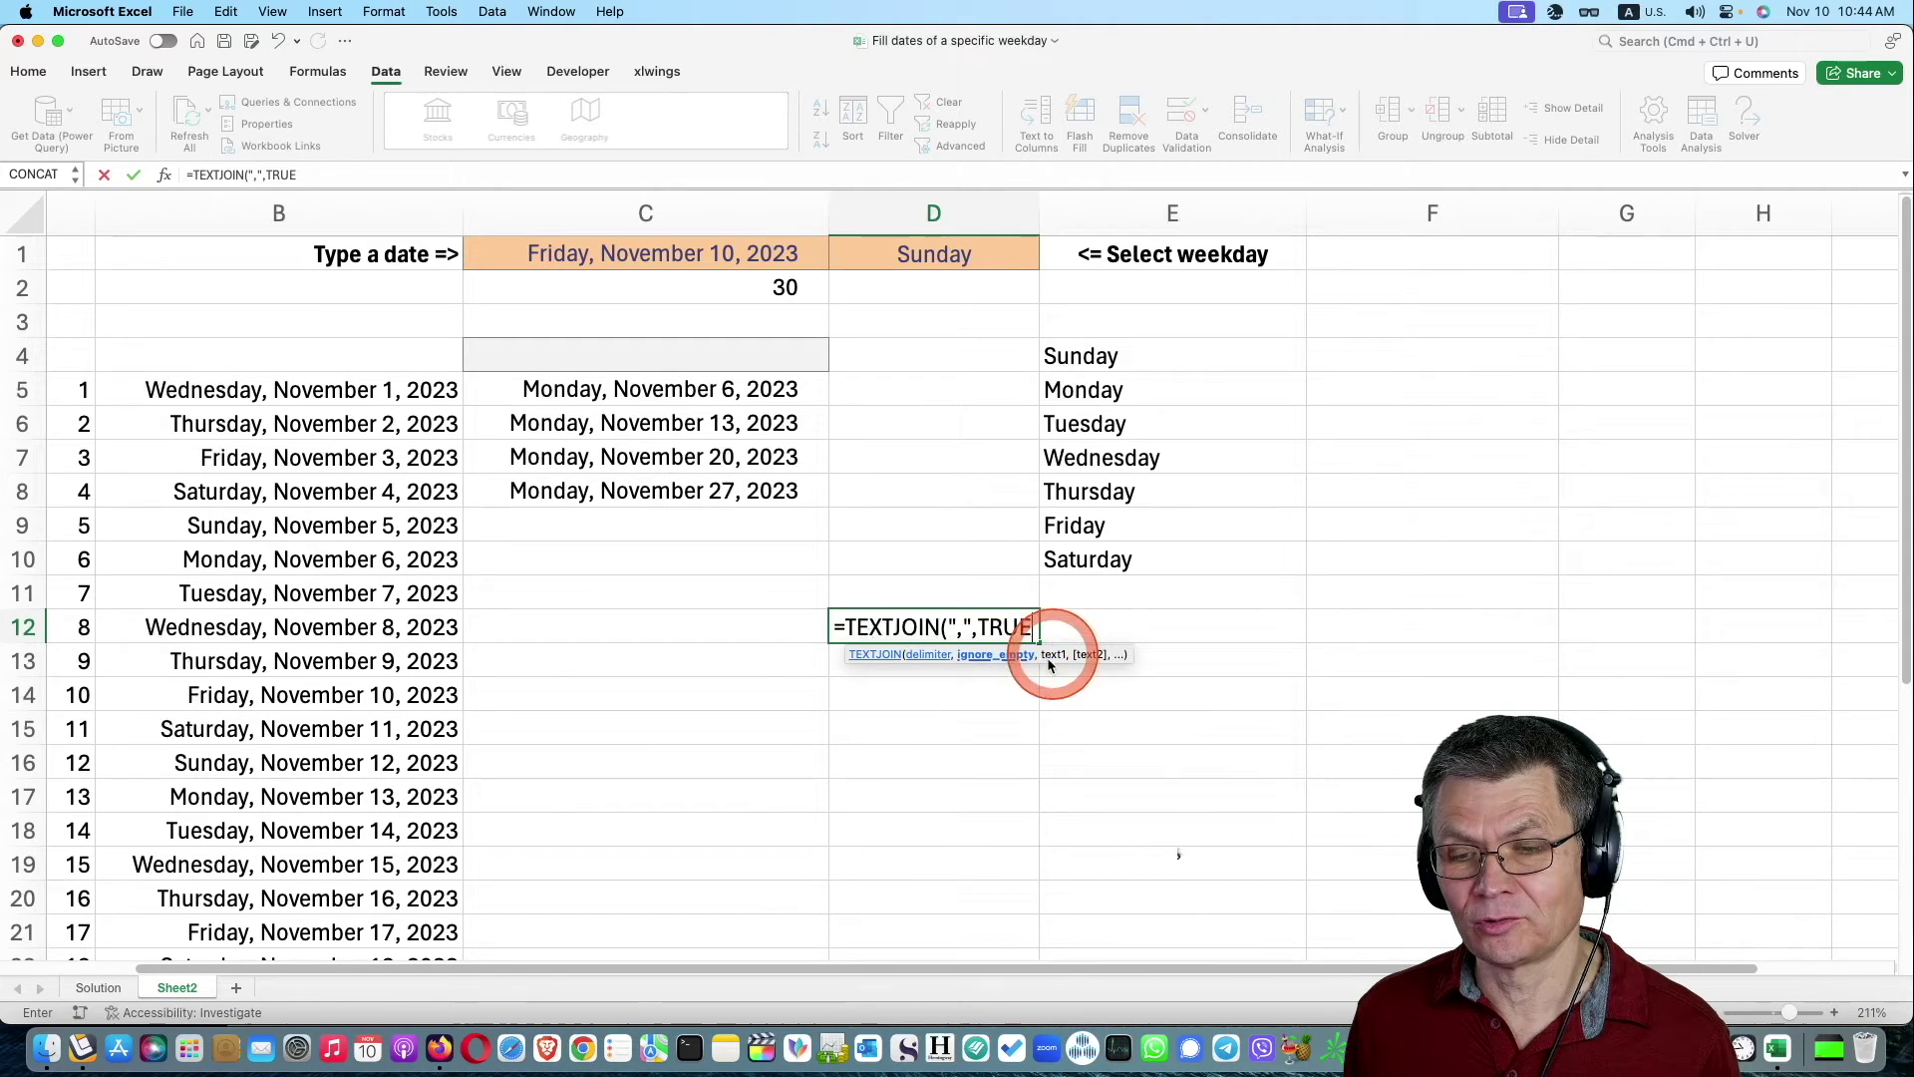
{"action": "type", "text": ","}
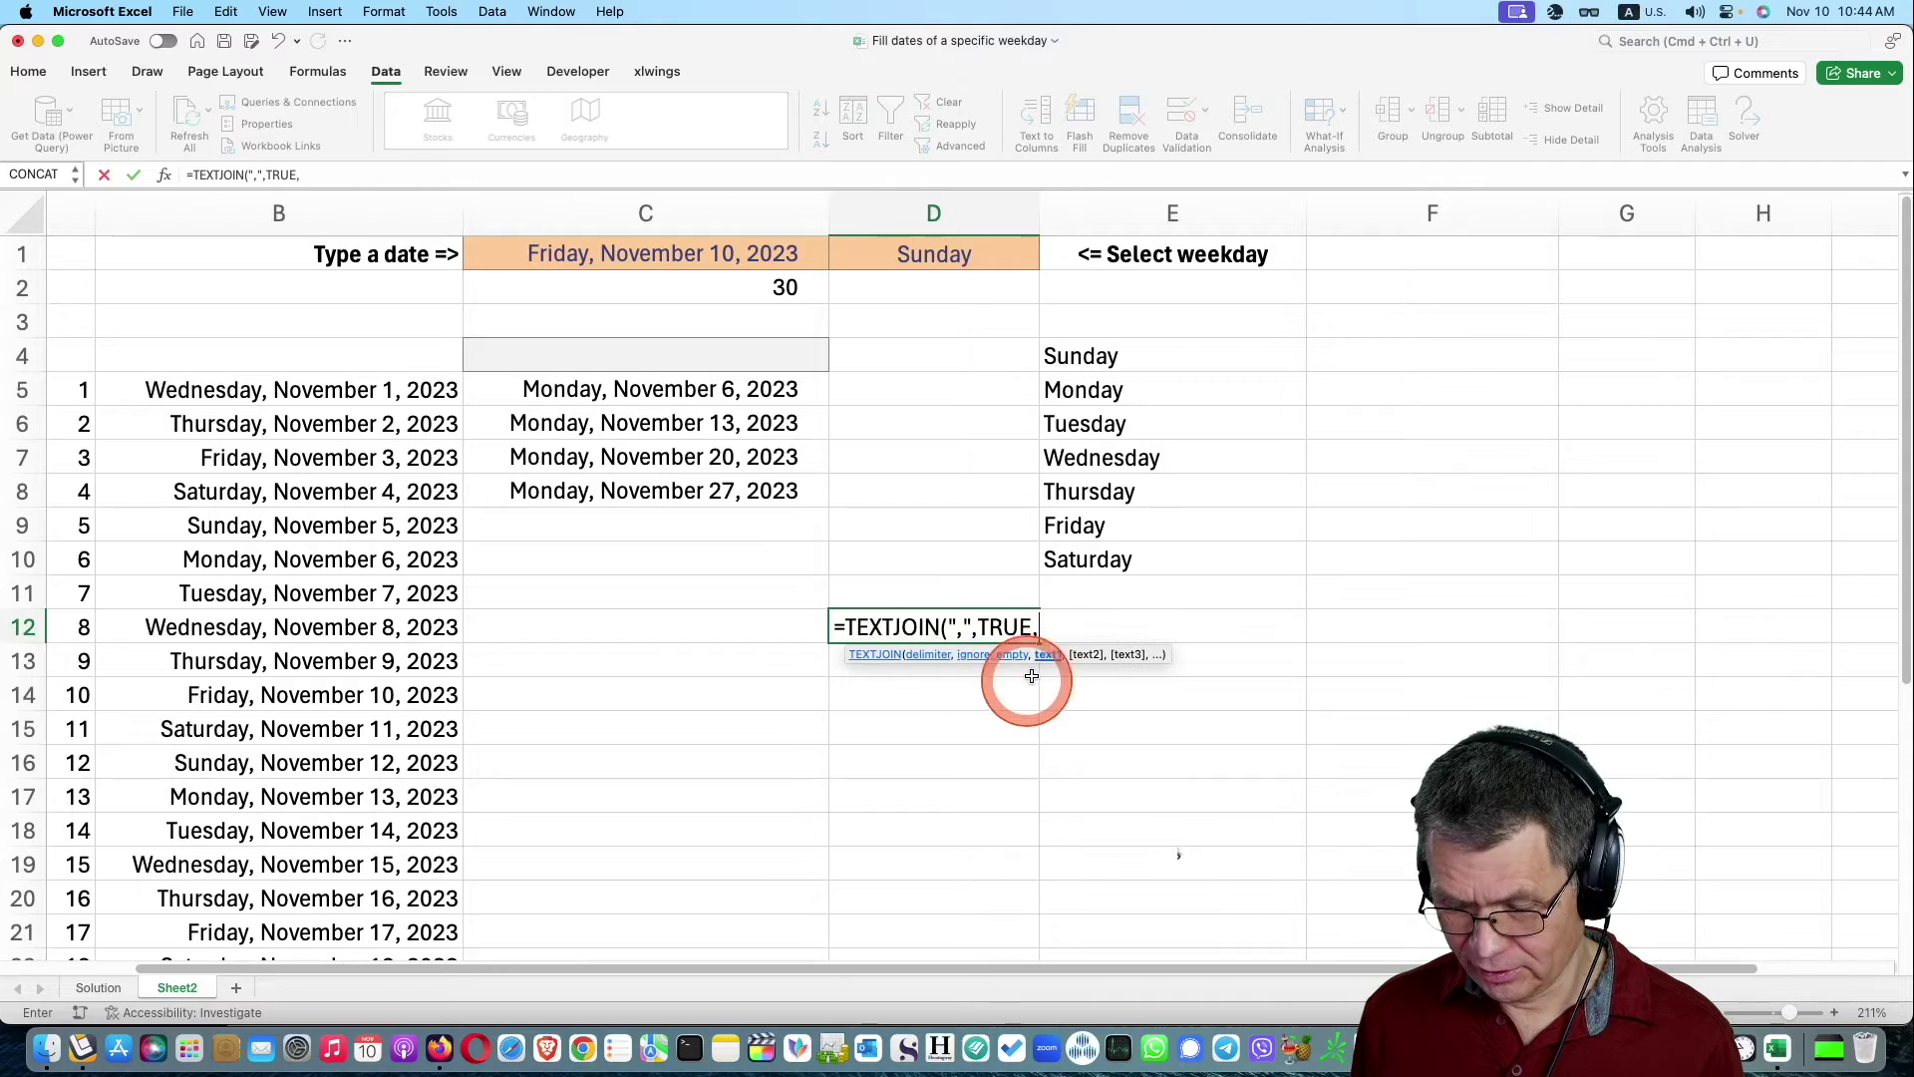
{"action": "left_click", "coordinate": [1173, 356]}
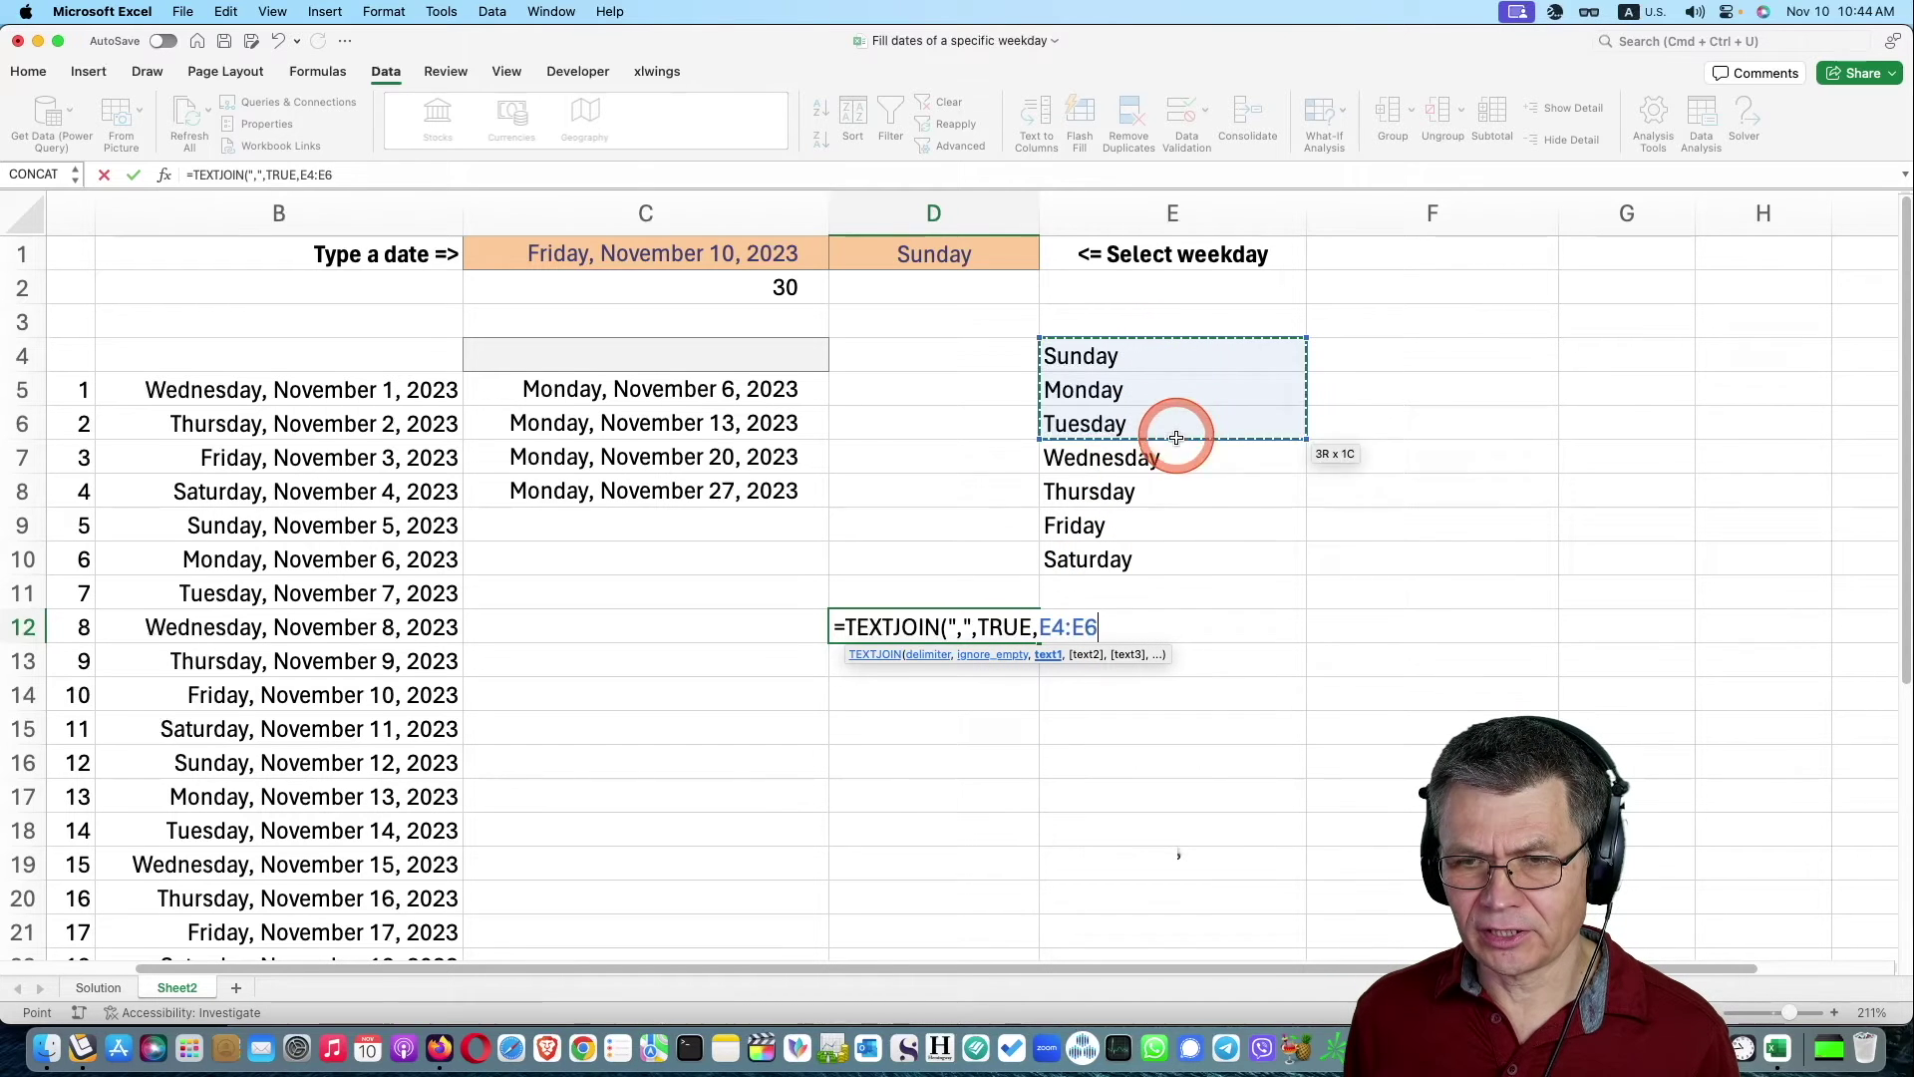
{"action": "left_click_drag", "start_coordinate": [1174, 356], "coordinate": [1170, 546]}
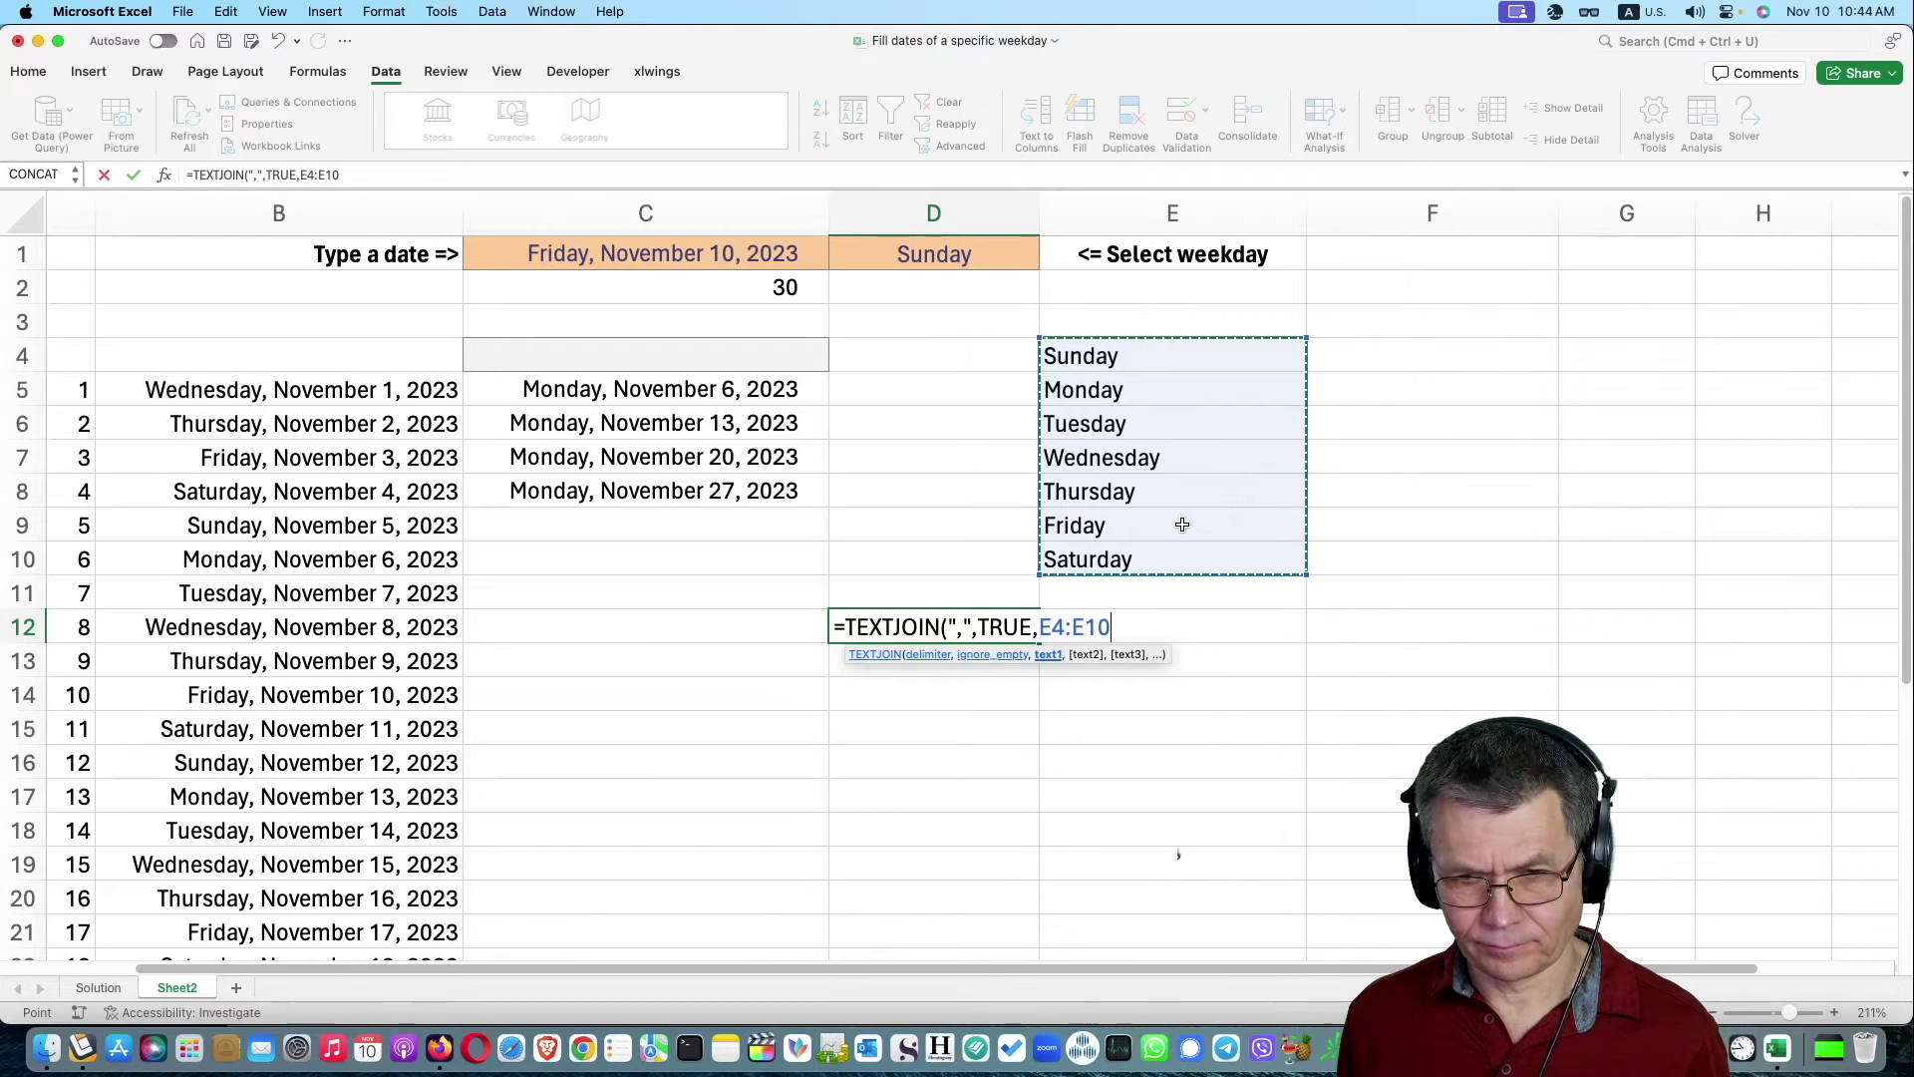
{"action": "key", "text": "Return"}
{"action": "left_click", "coordinate": [959, 627]}
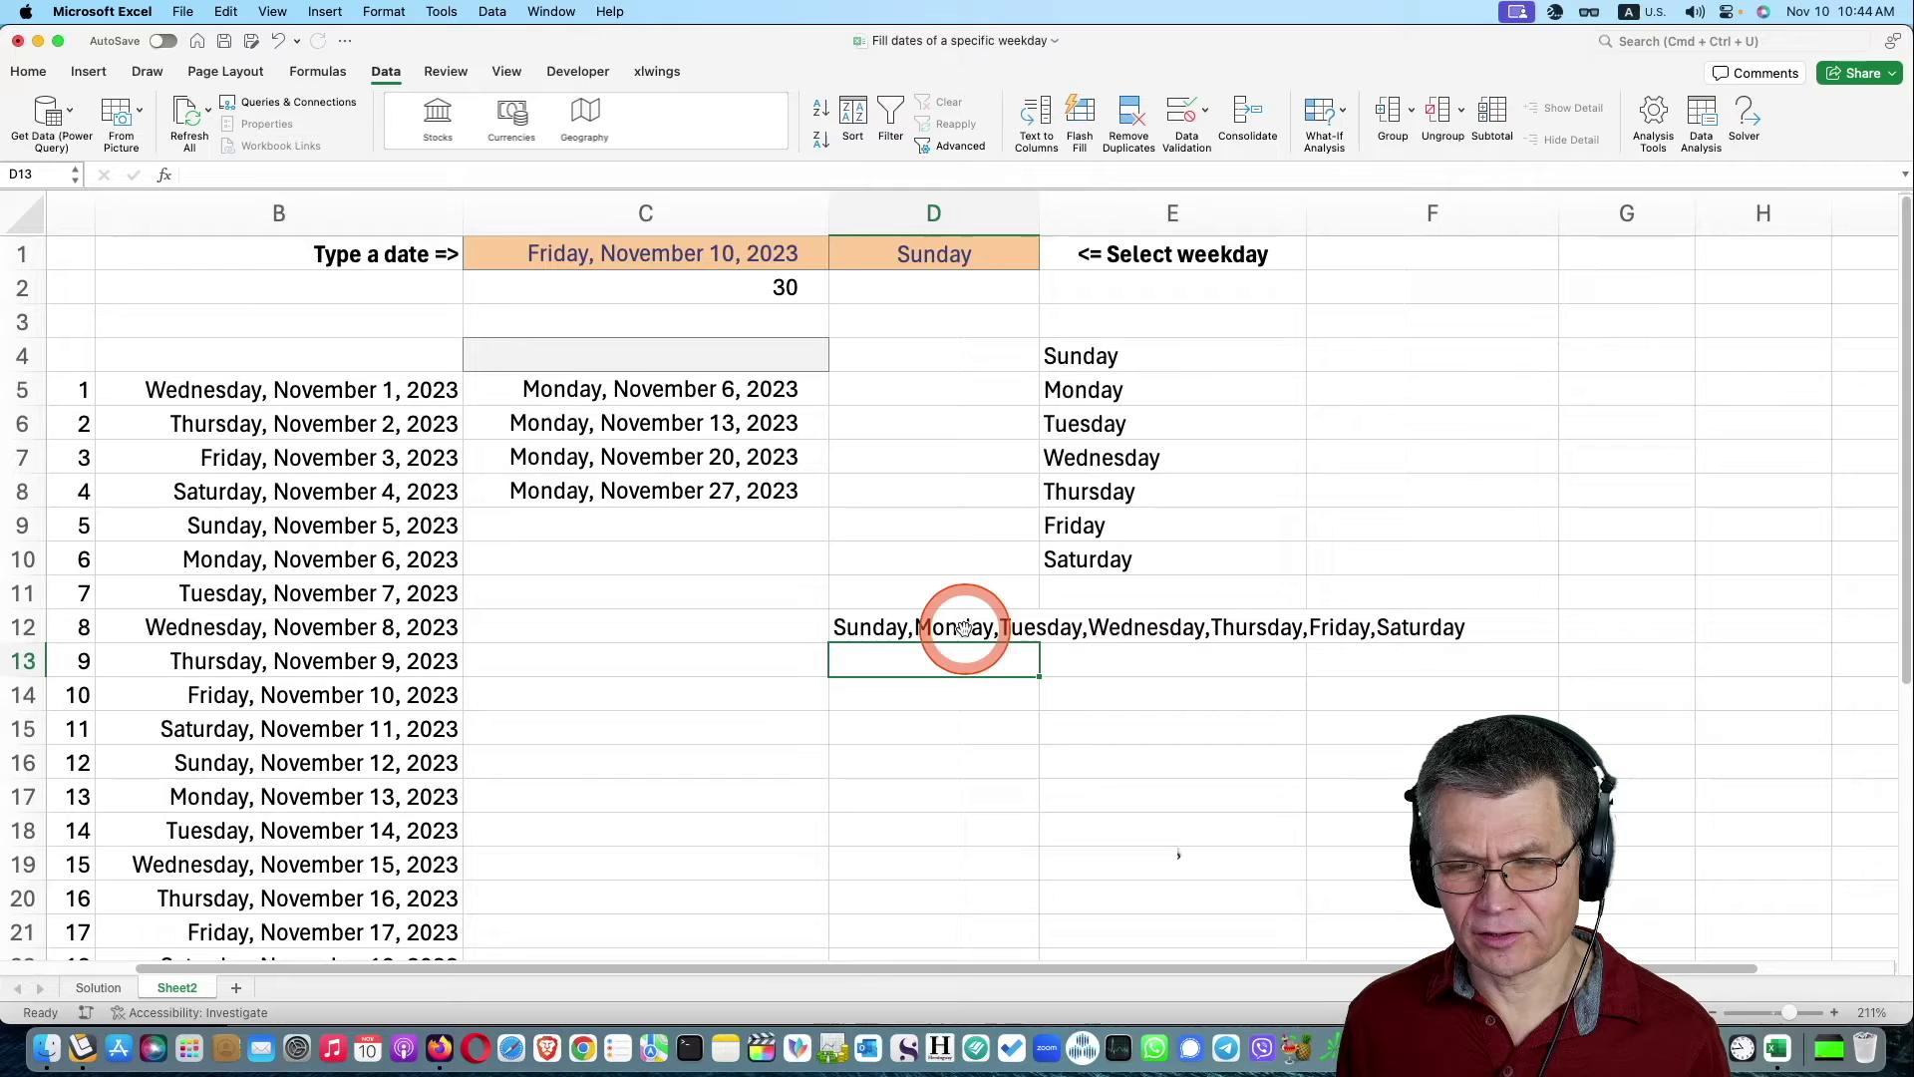
Evaluate D12's TEXTJOIN with F9, copy the weekday string, and cancel so the formula stays.
{"action": "left_click", "coordinate": [900, 630]}
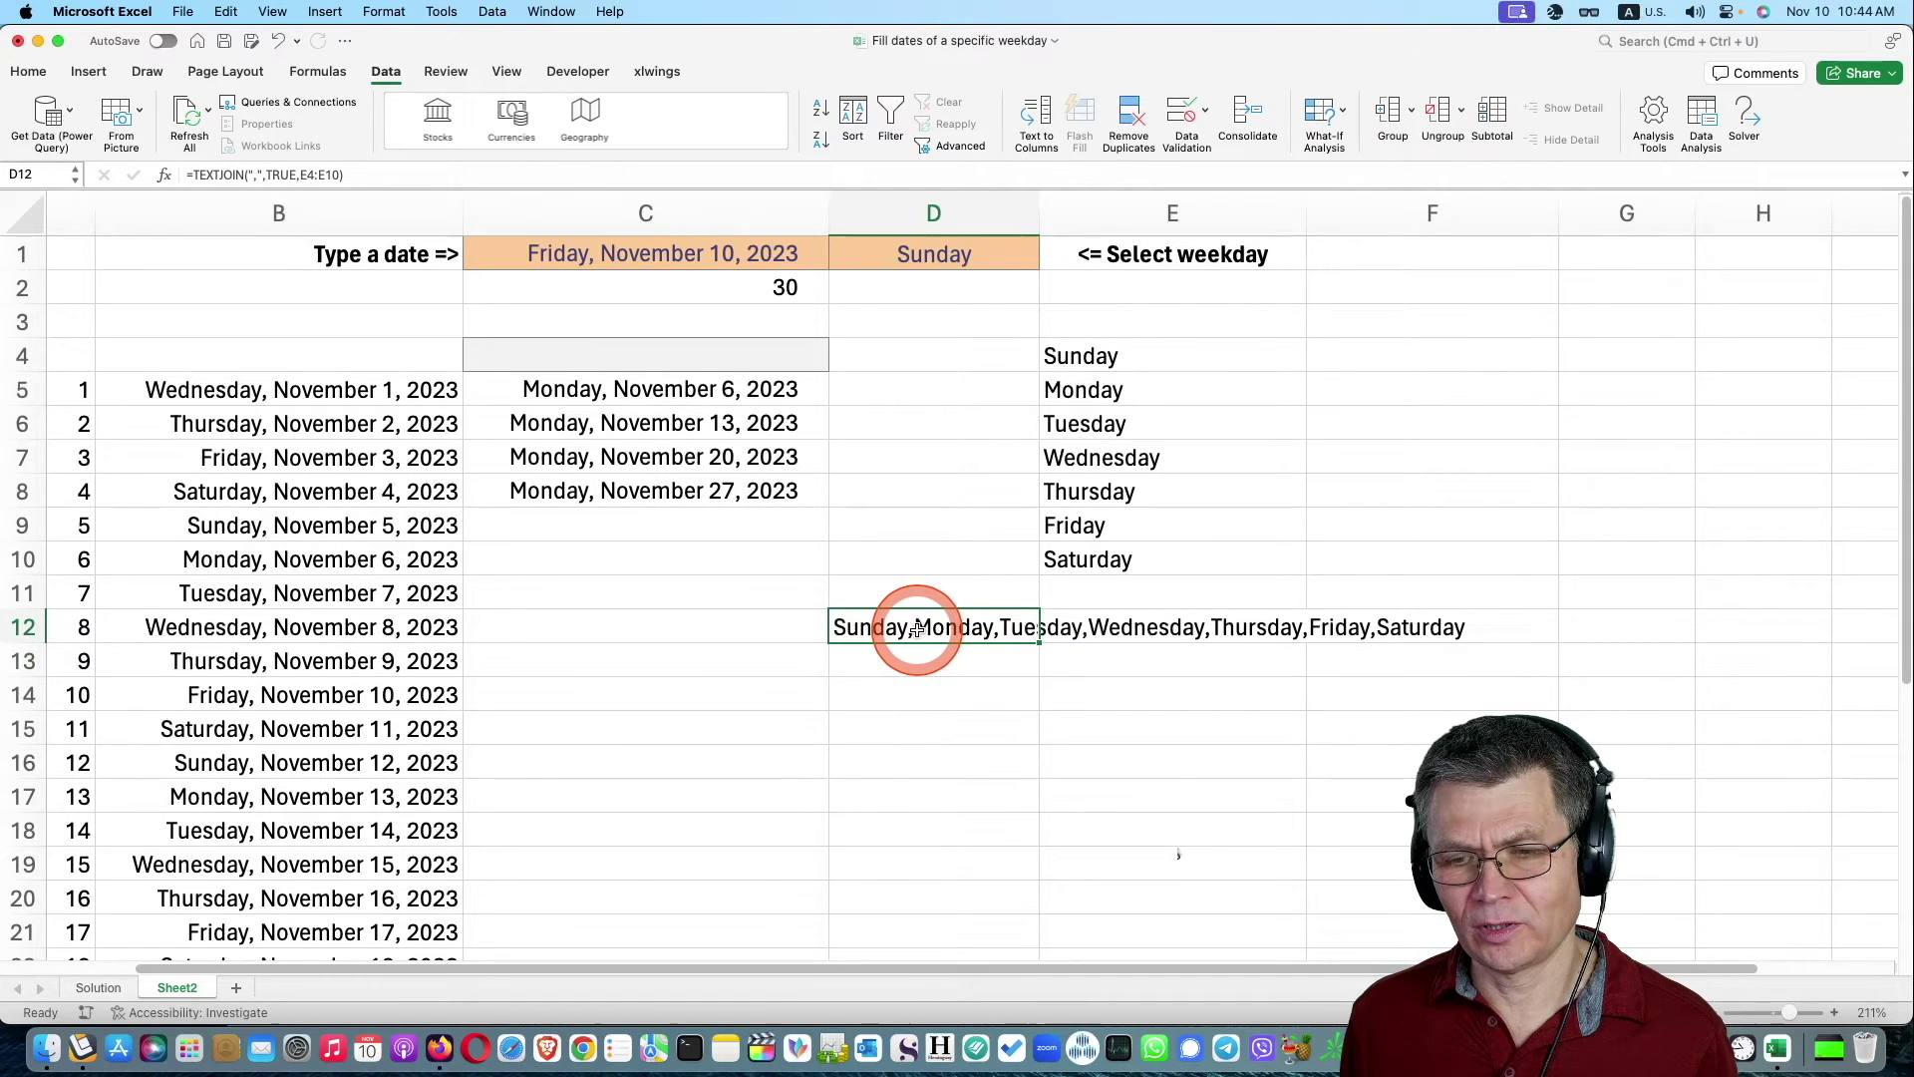
{"action": "double_click", "coordinate": [915, 628]}
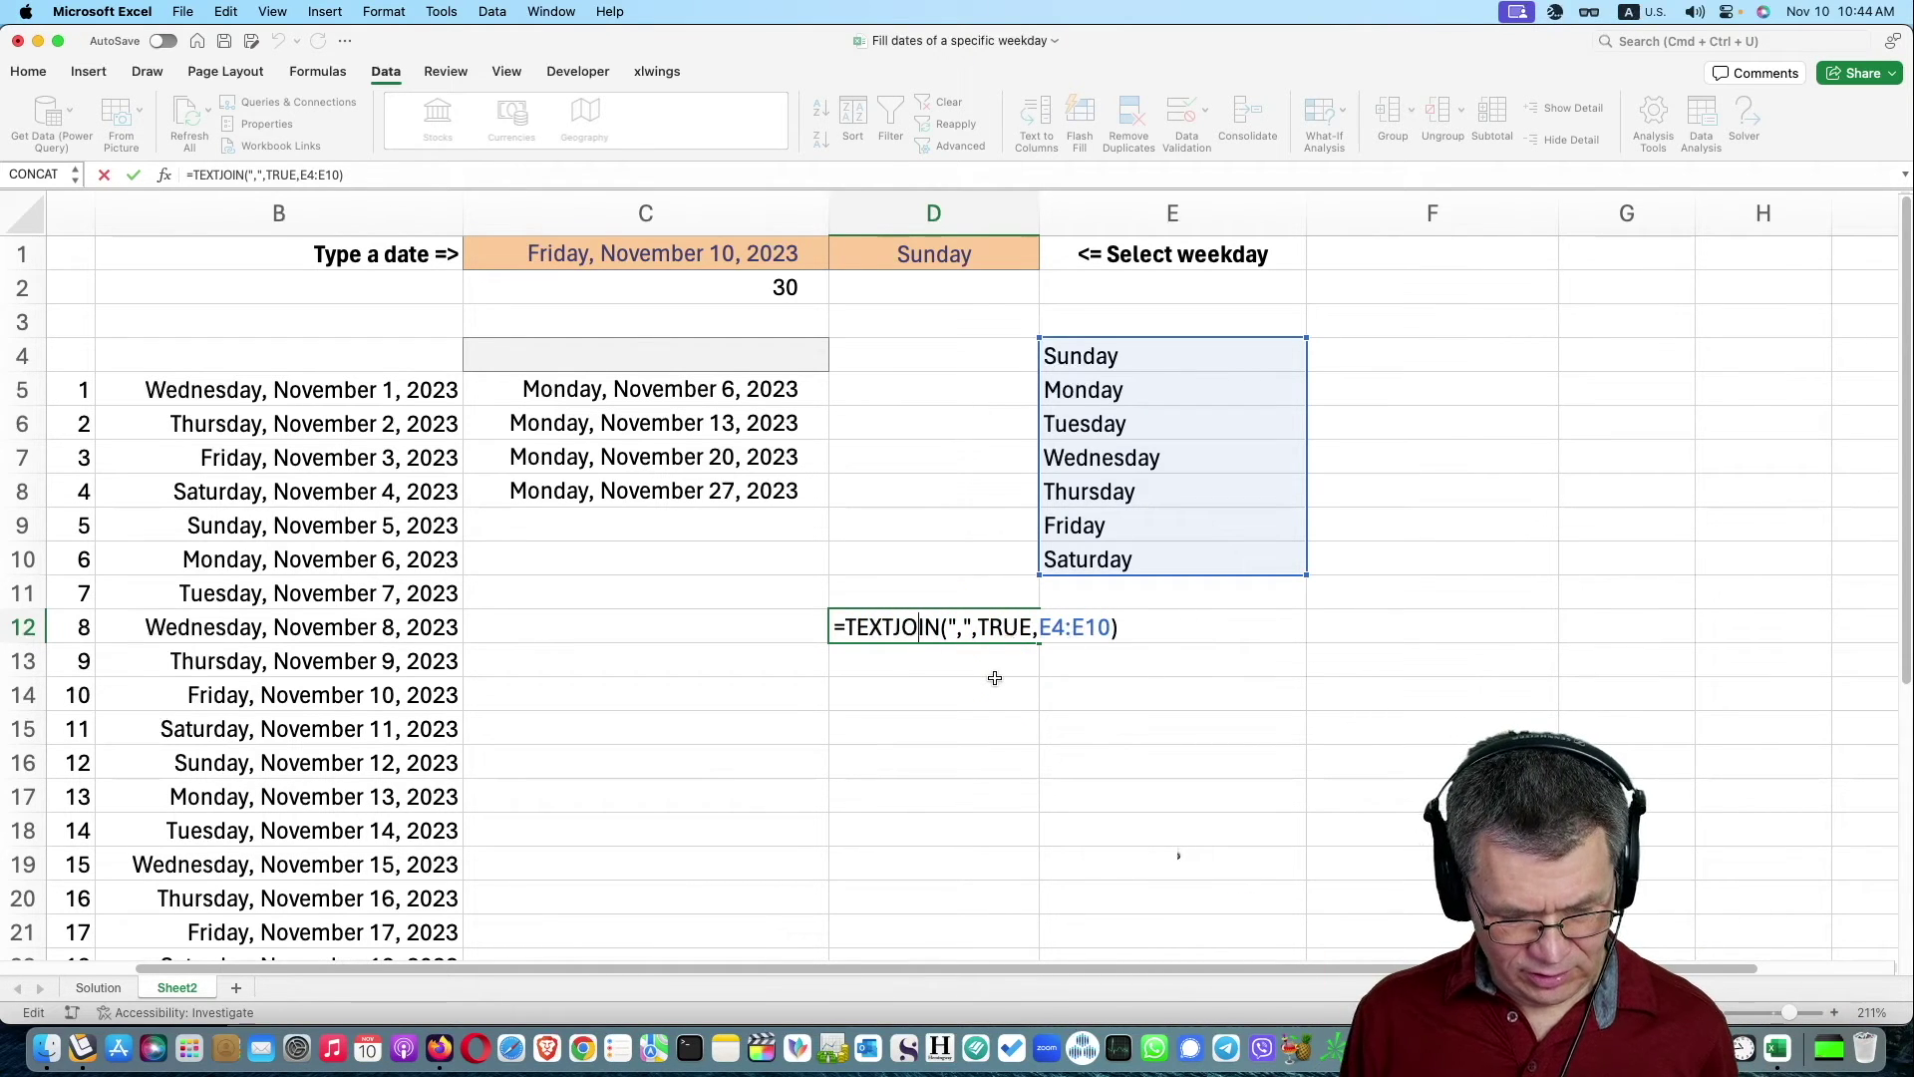
{"action": "key", "text": "F9"}
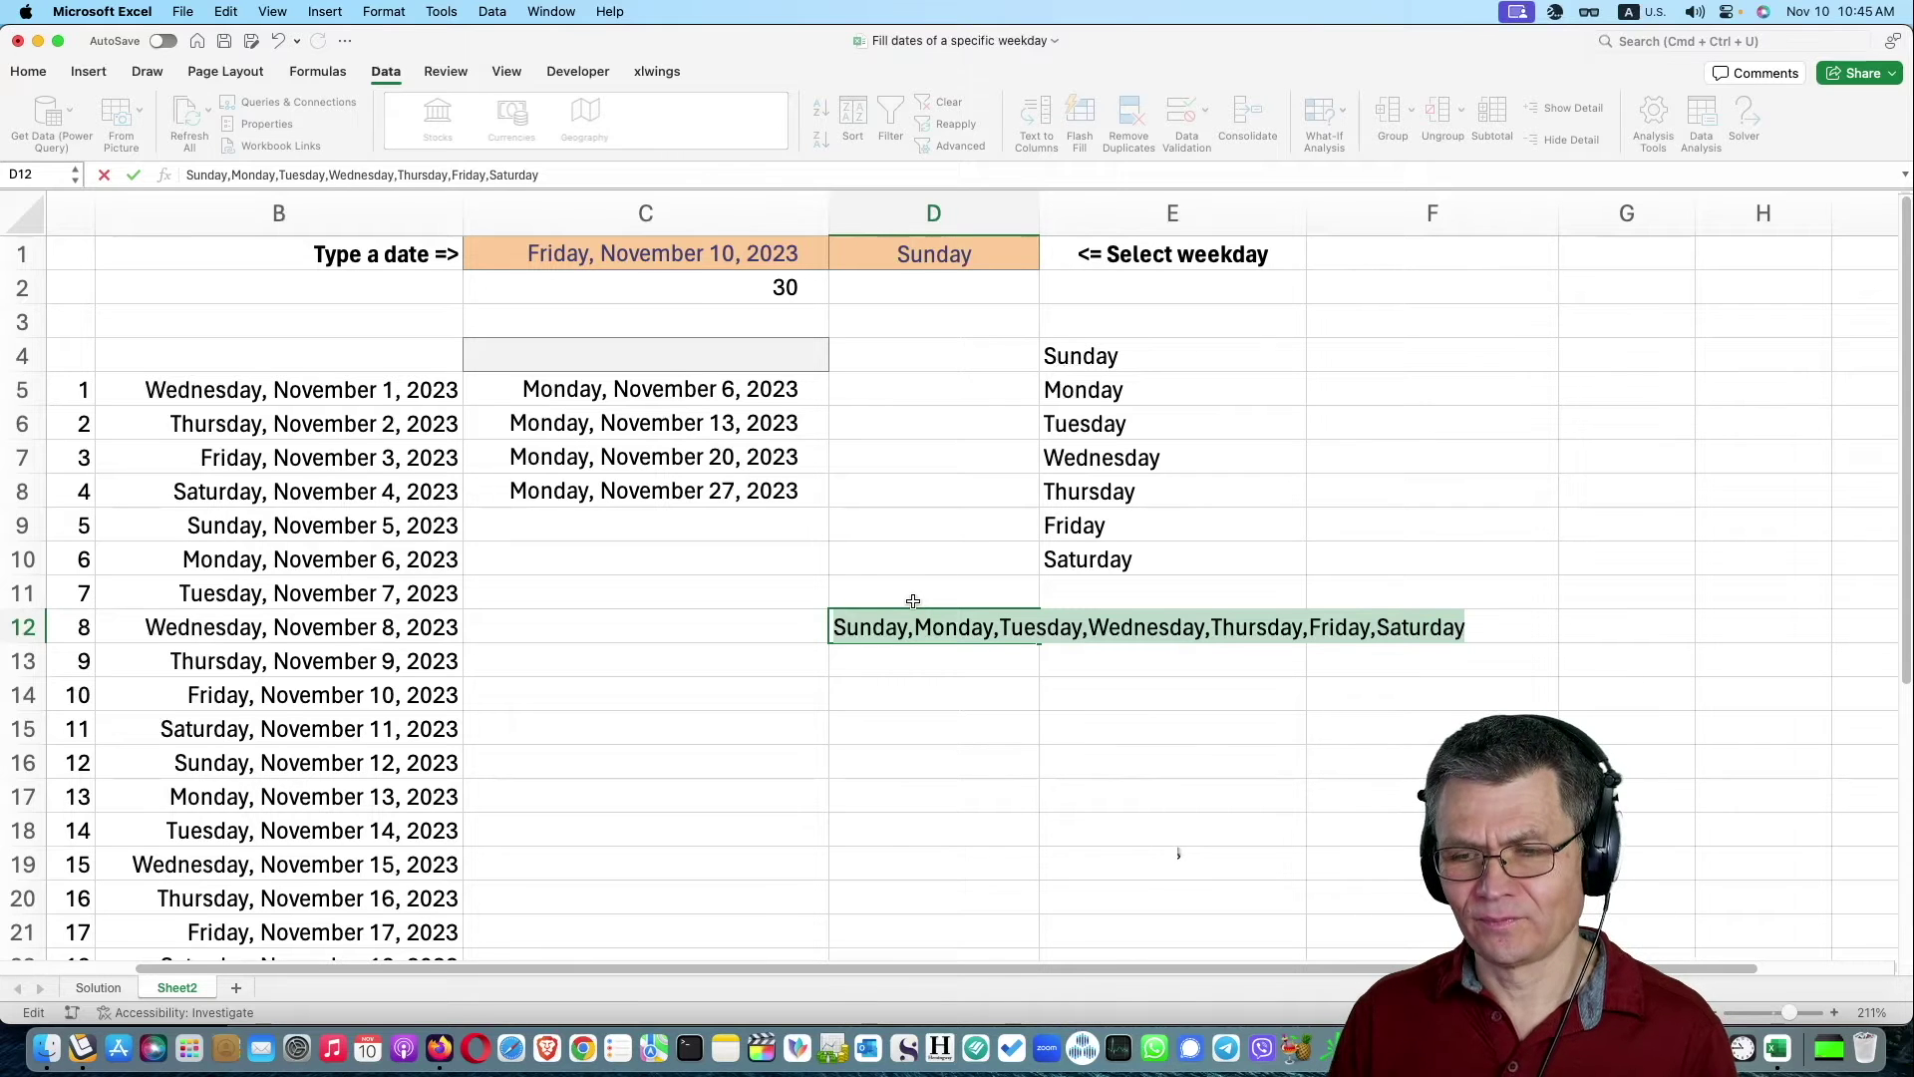
{"action": "left_click", "coordinate": [907, 628]}
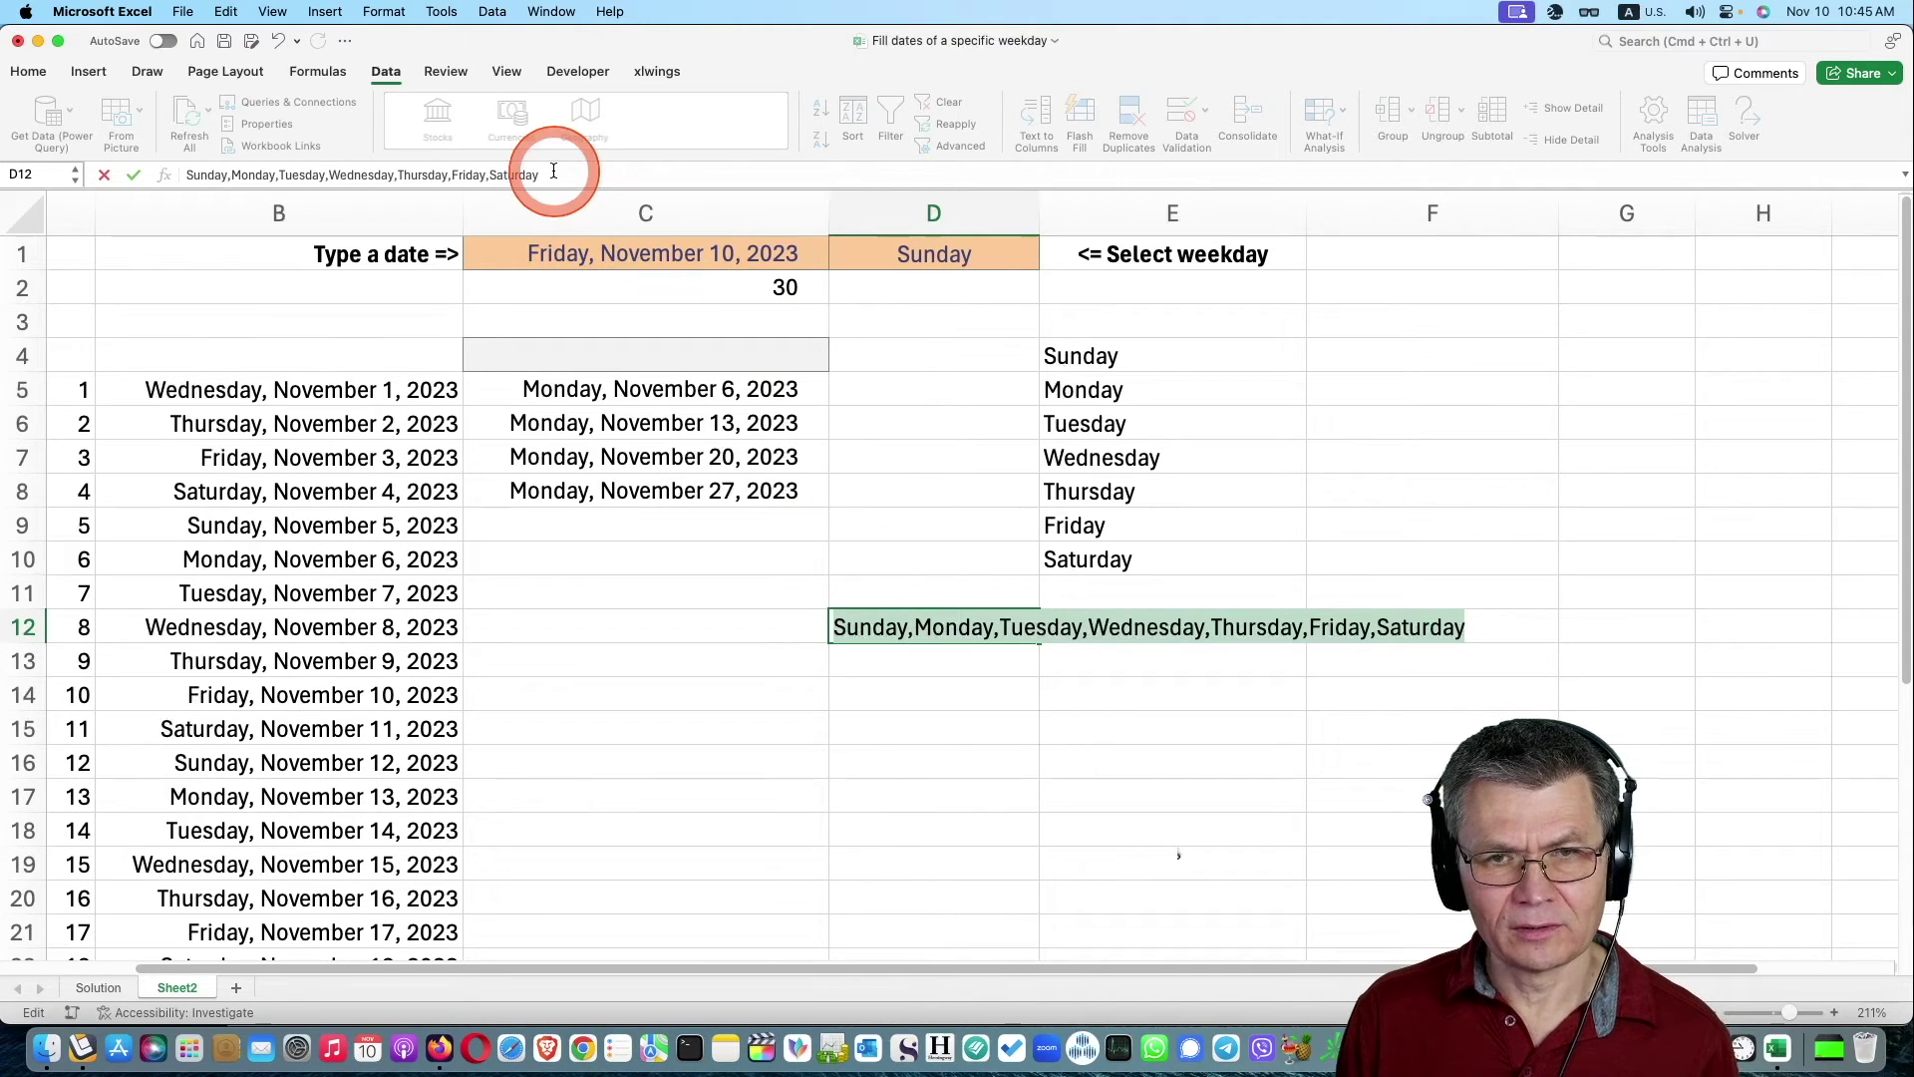
{"action": "left_click_drag", "start_coordinate": [555, 174], "coordinate": [111, 147]}
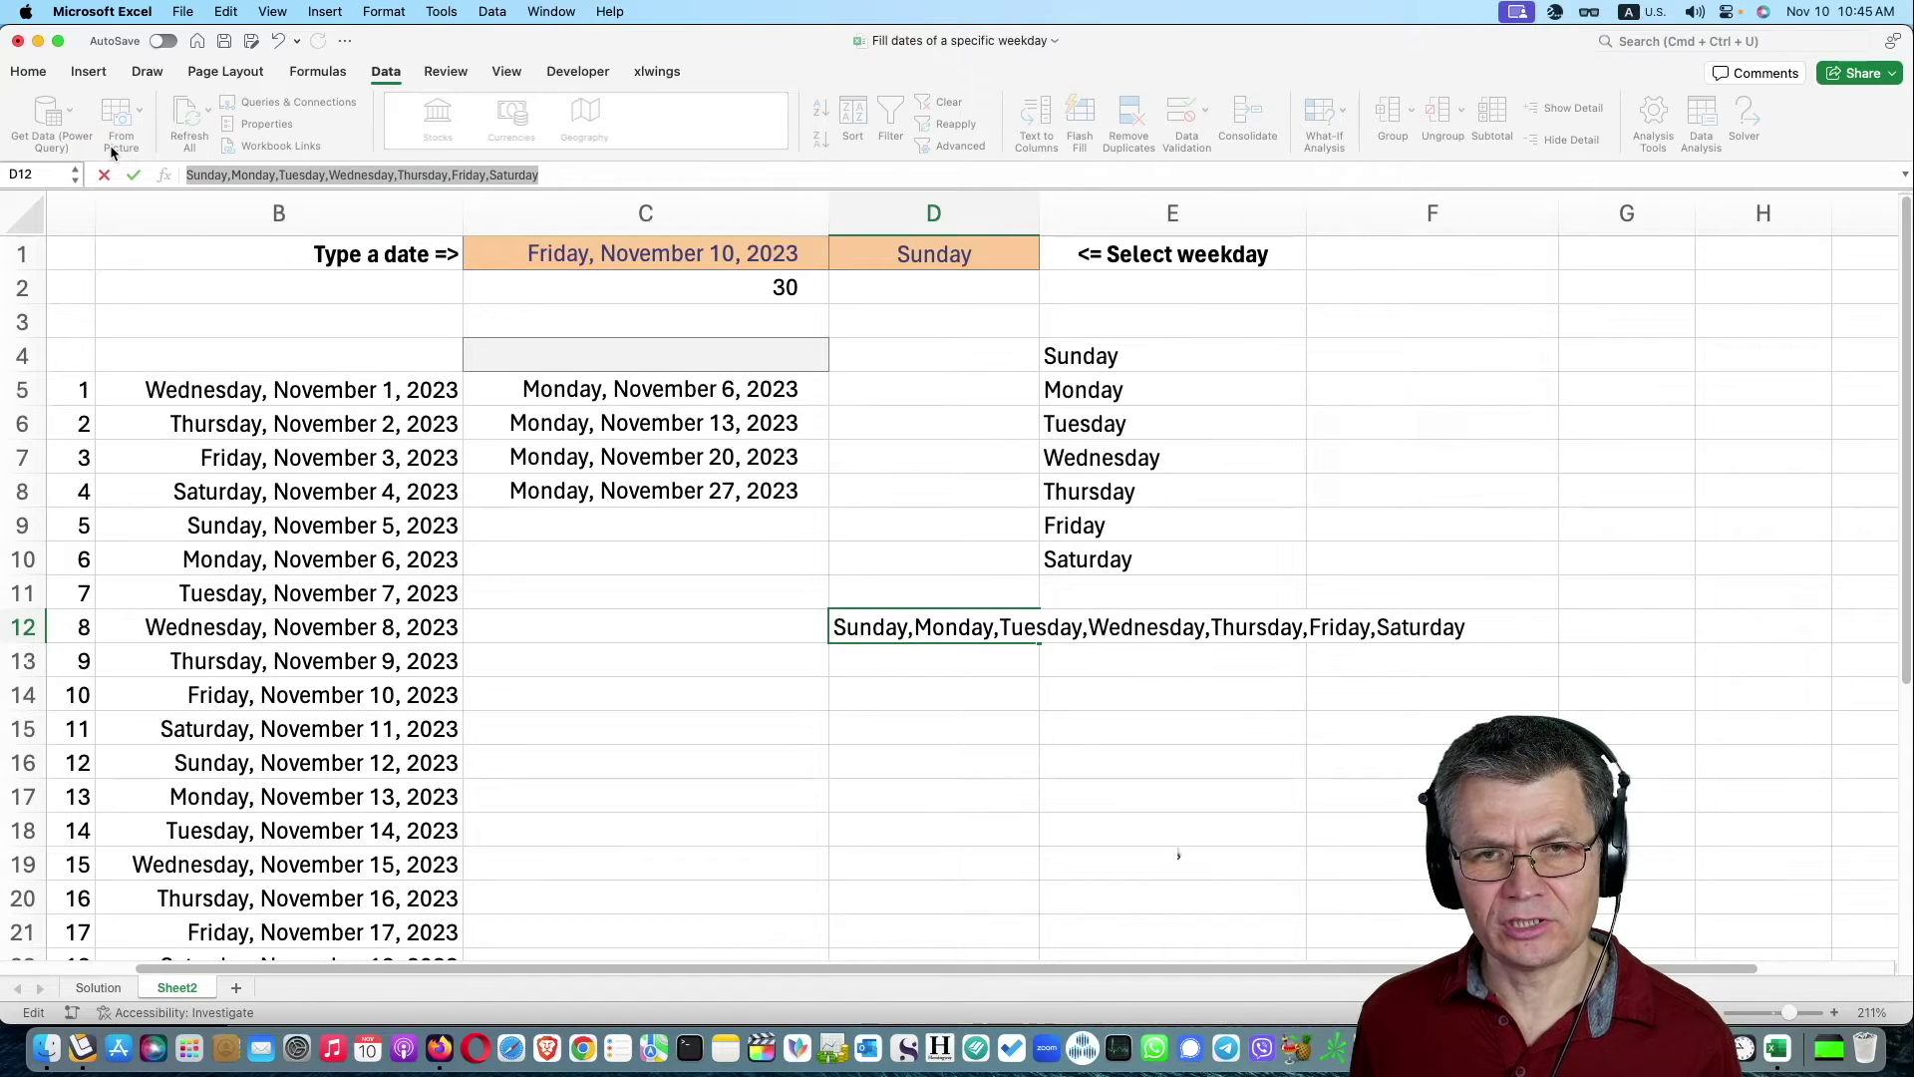
{"action": "key", "text": "Escape"}
{"action": "left_click", "coordinate": [155, 115]}
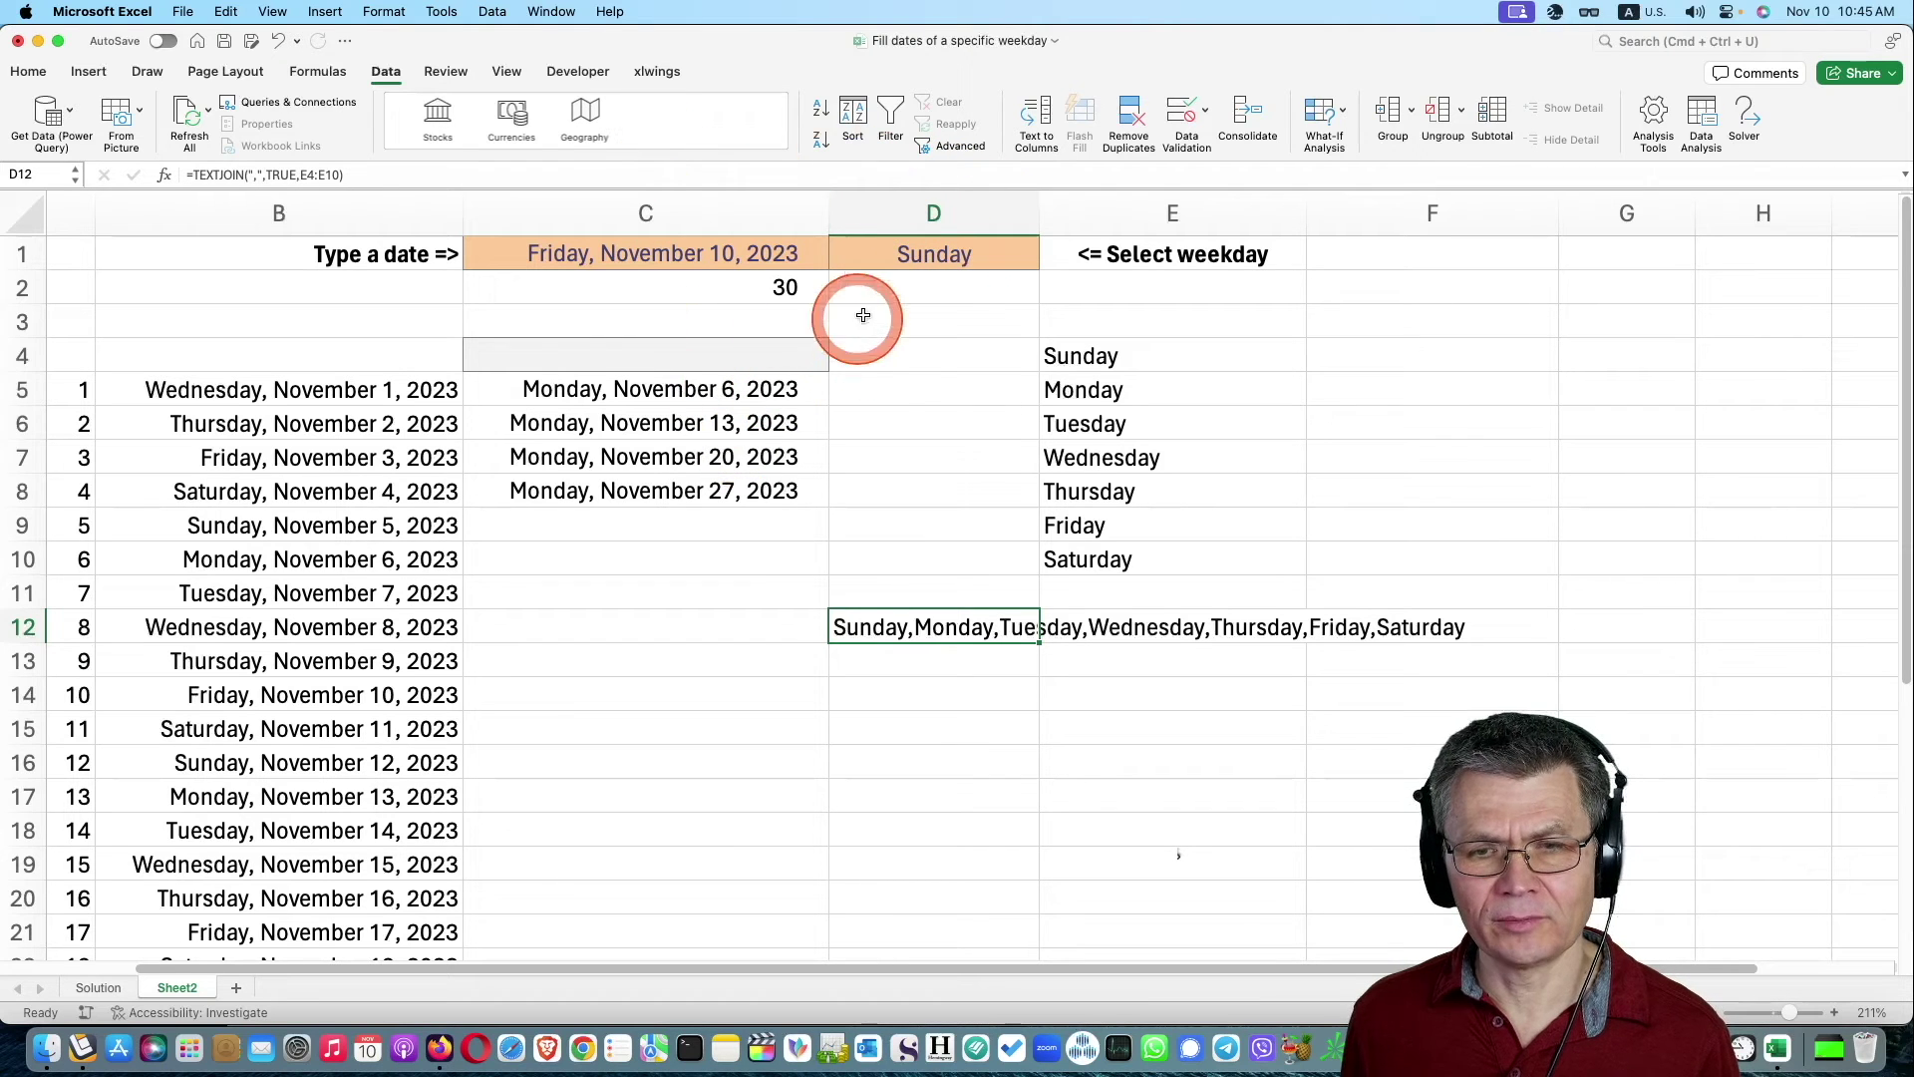
{"action": "left_click", "coordinate": [942, 254]}
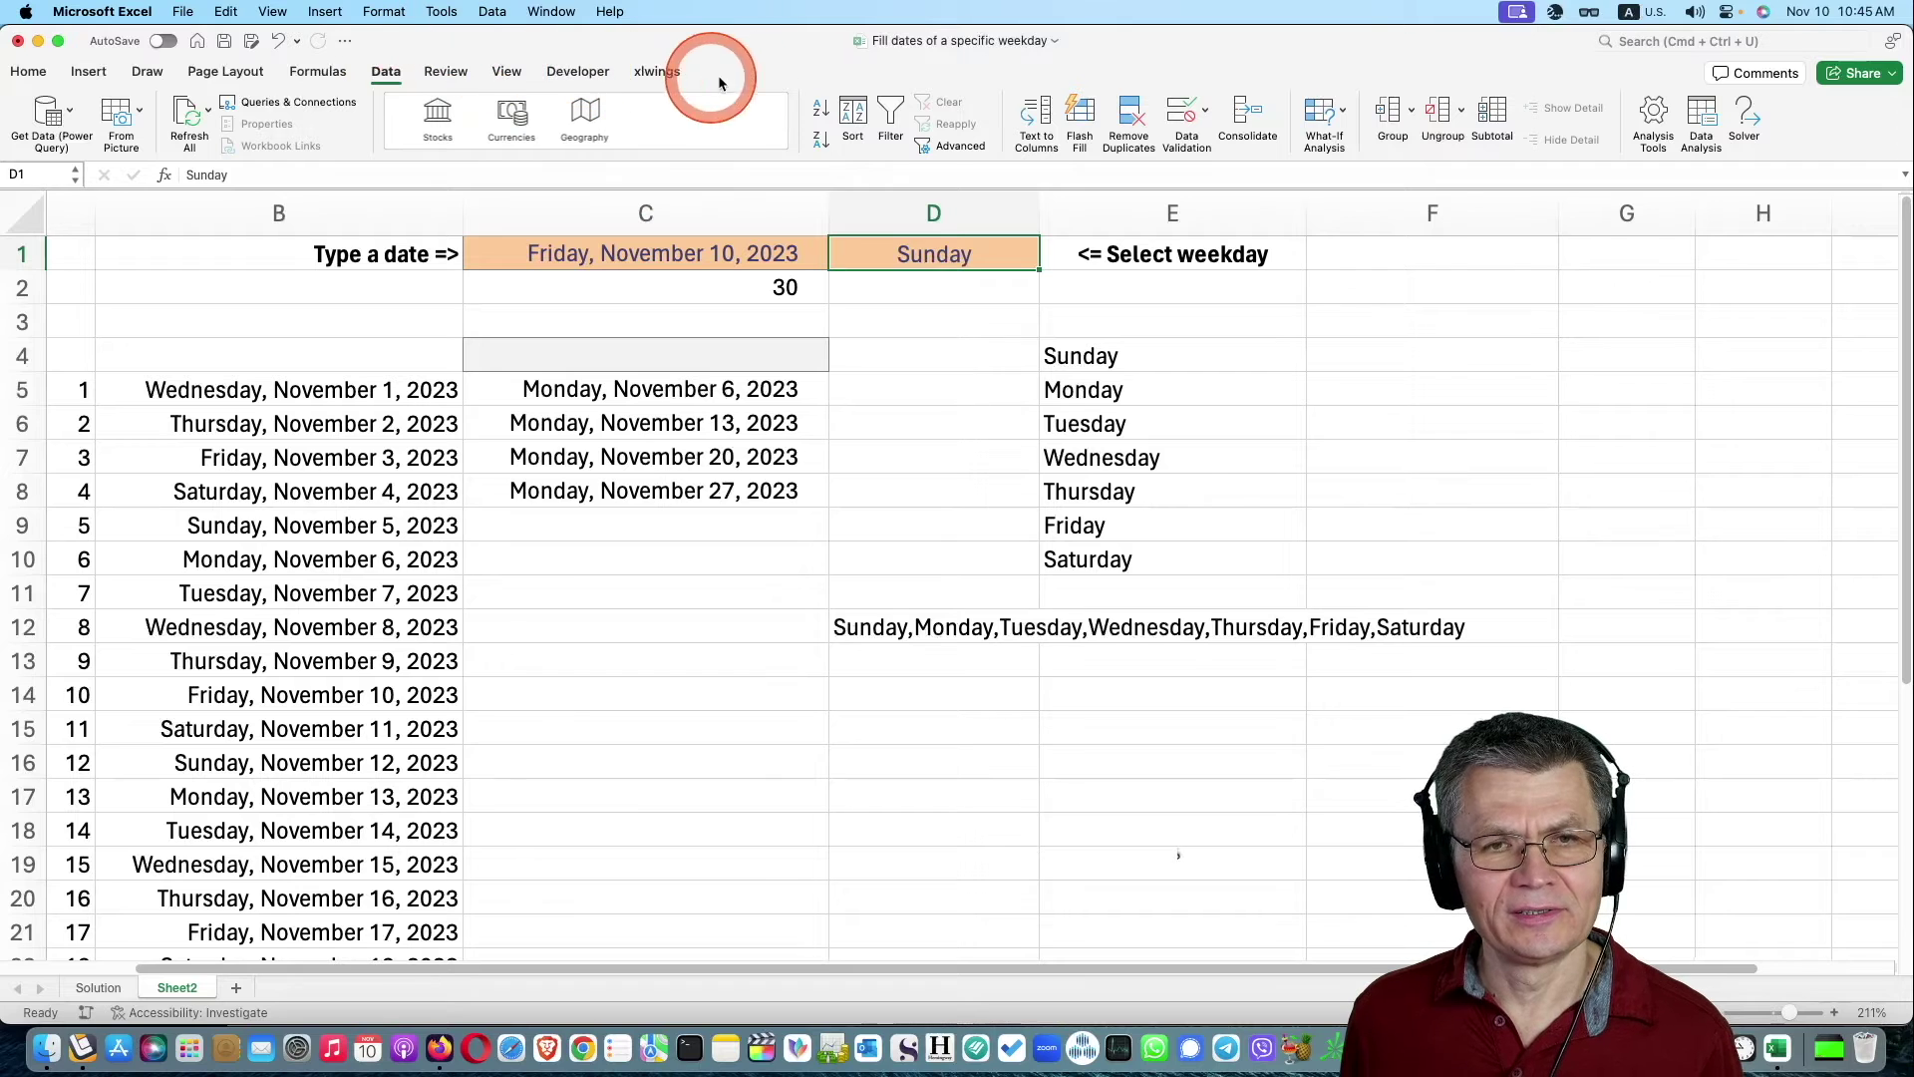
Give D1 List validation from the pasted weekday names, with input message 'Select' / 'Select the weekday'.
{"action": "left_click", "coordinate": [1183, 115]}
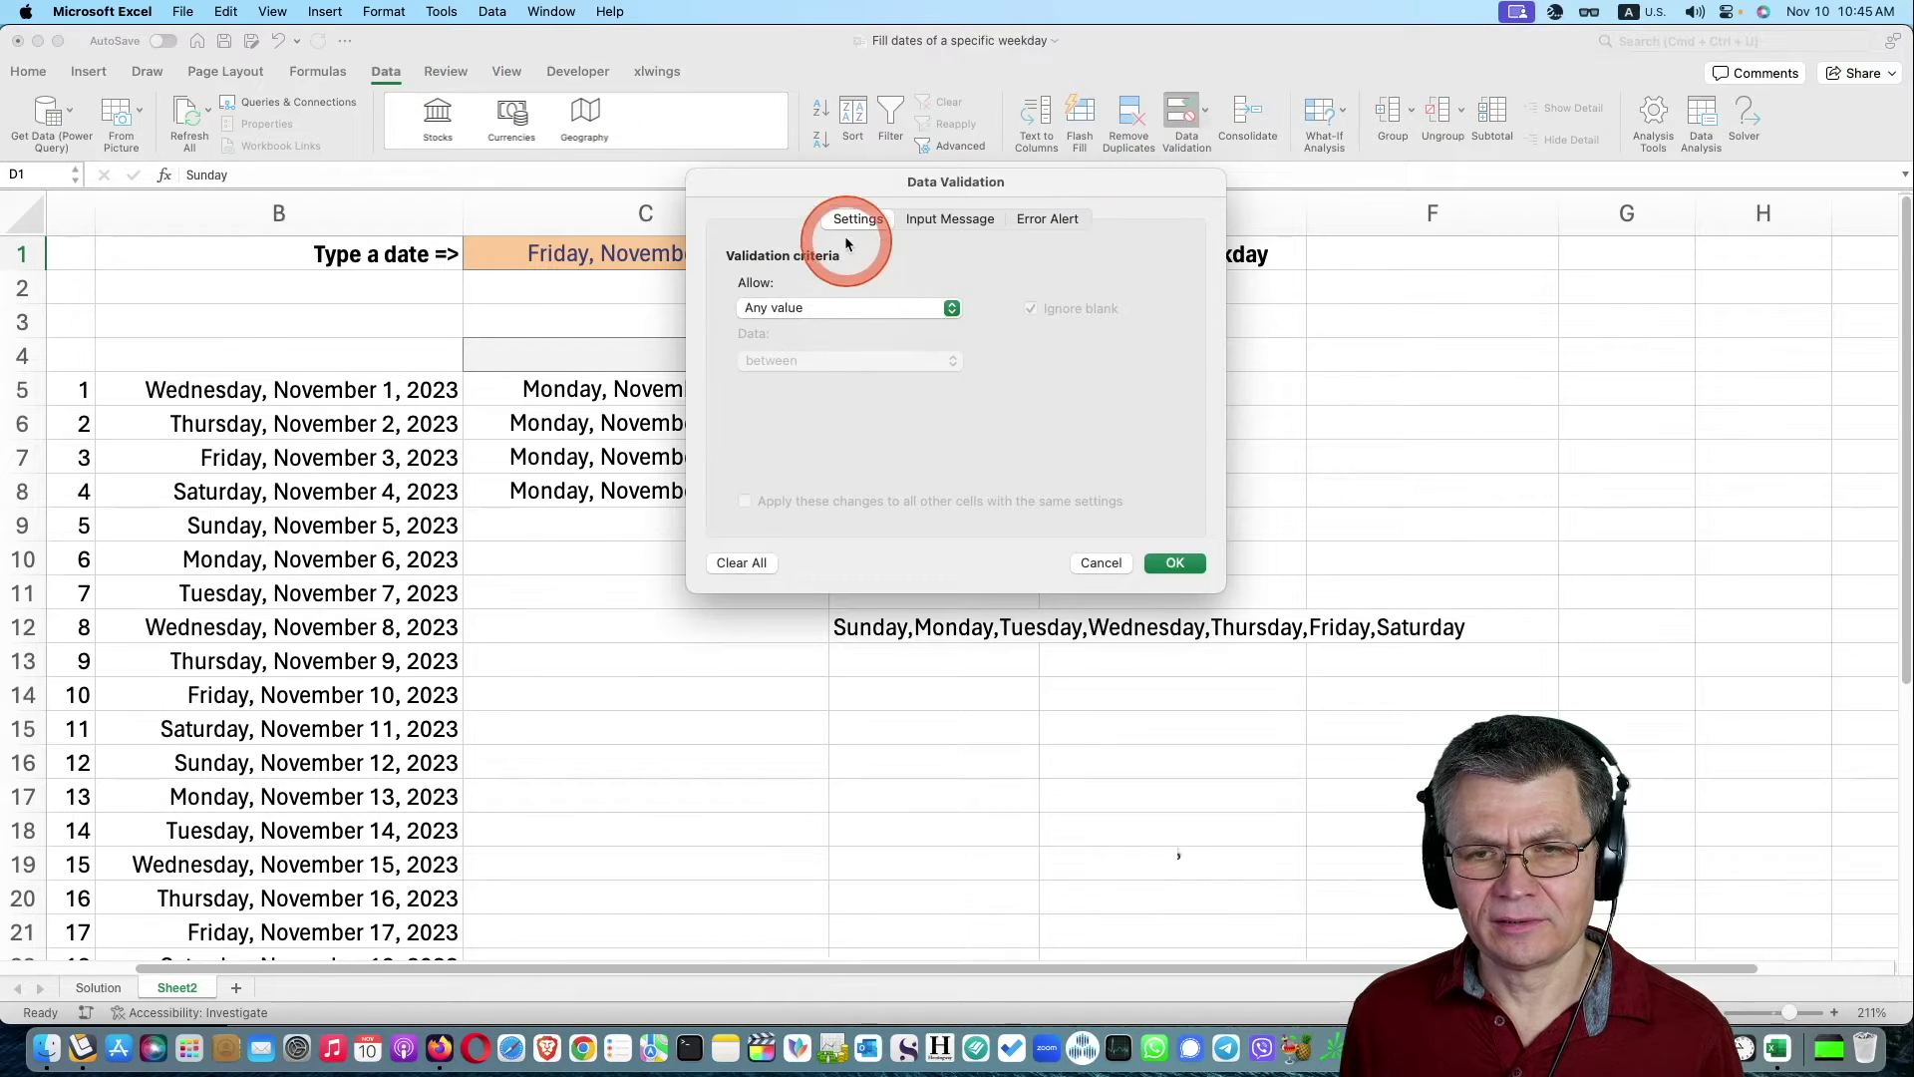
{"action": "left_click", "coordinate": [857, 305]}
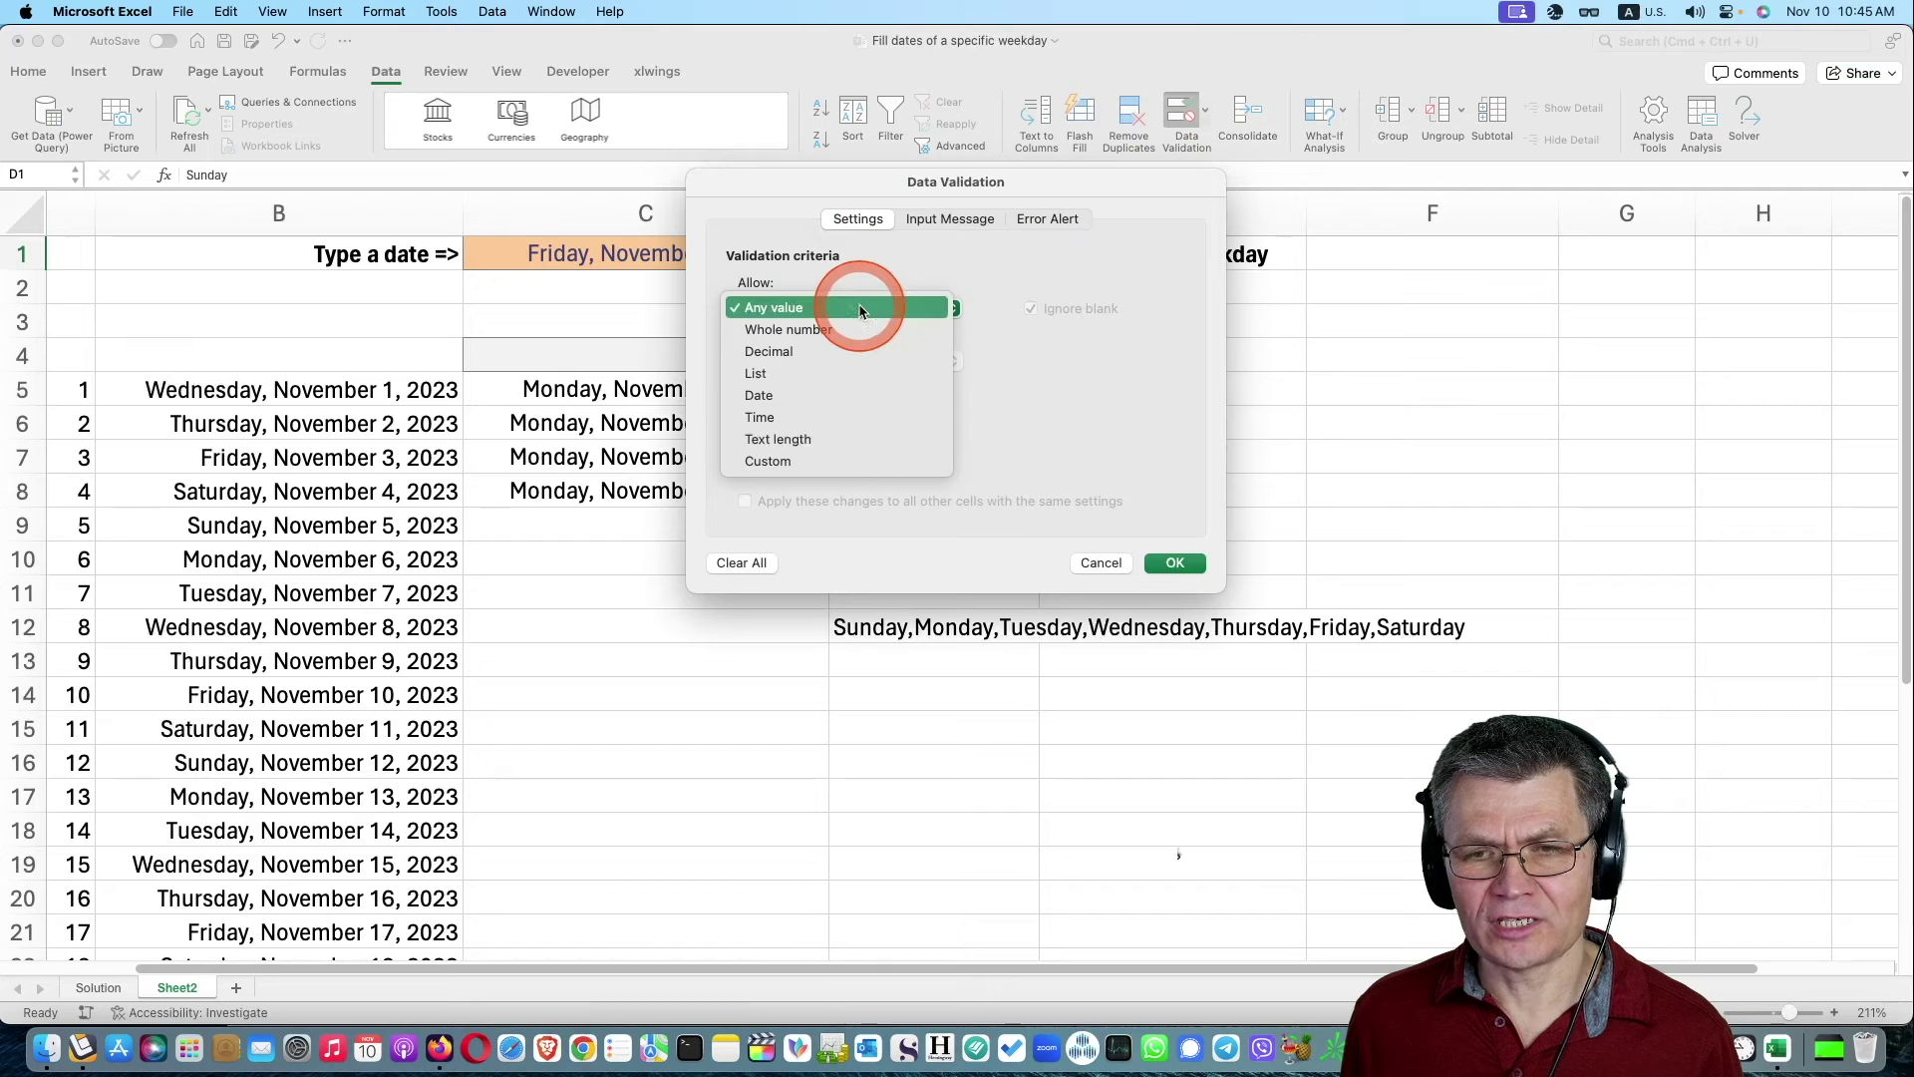
{"action": "left_click", "coordinate": [810, 374]}
{"action": "left_click", "coordinate": [807, 412]}
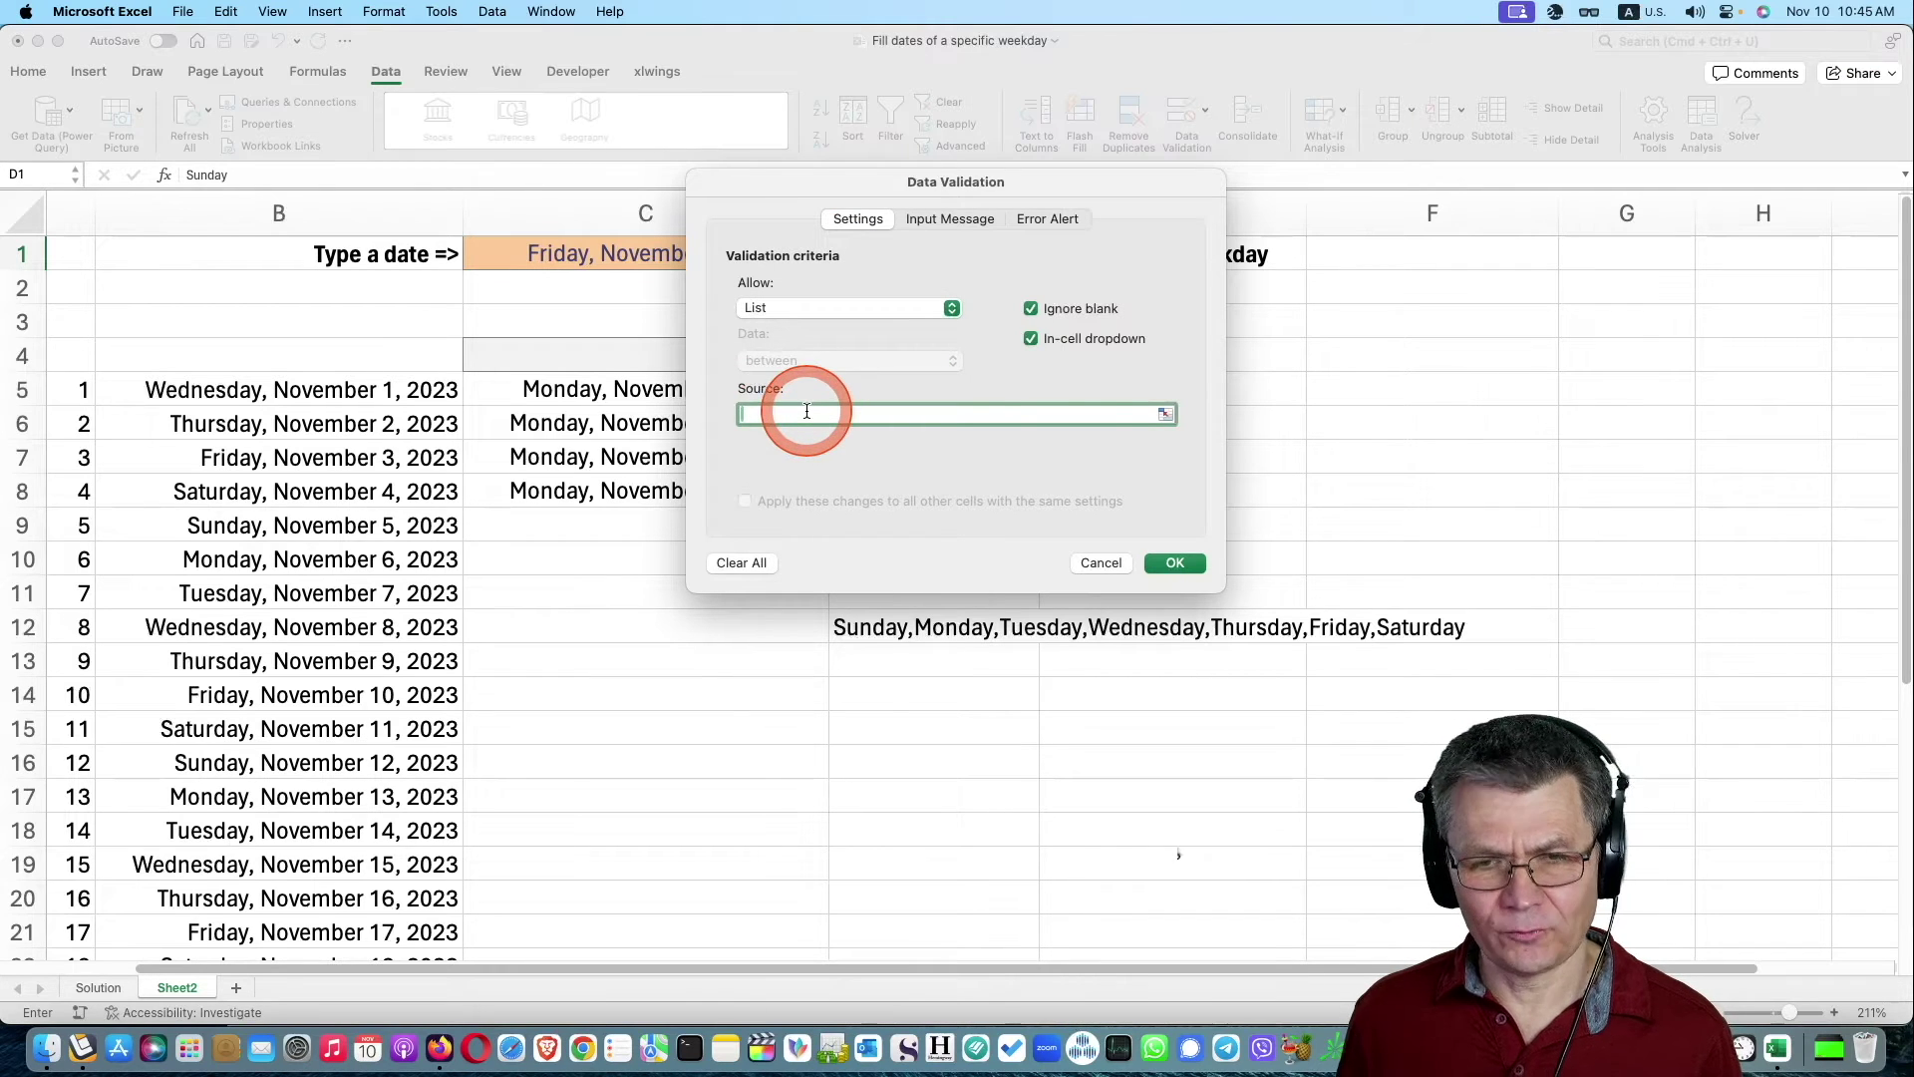
{"action": "type", "text": "Sunday,Monday,Tuesday,Wednesday,Thursday,Friday,Saturday"}
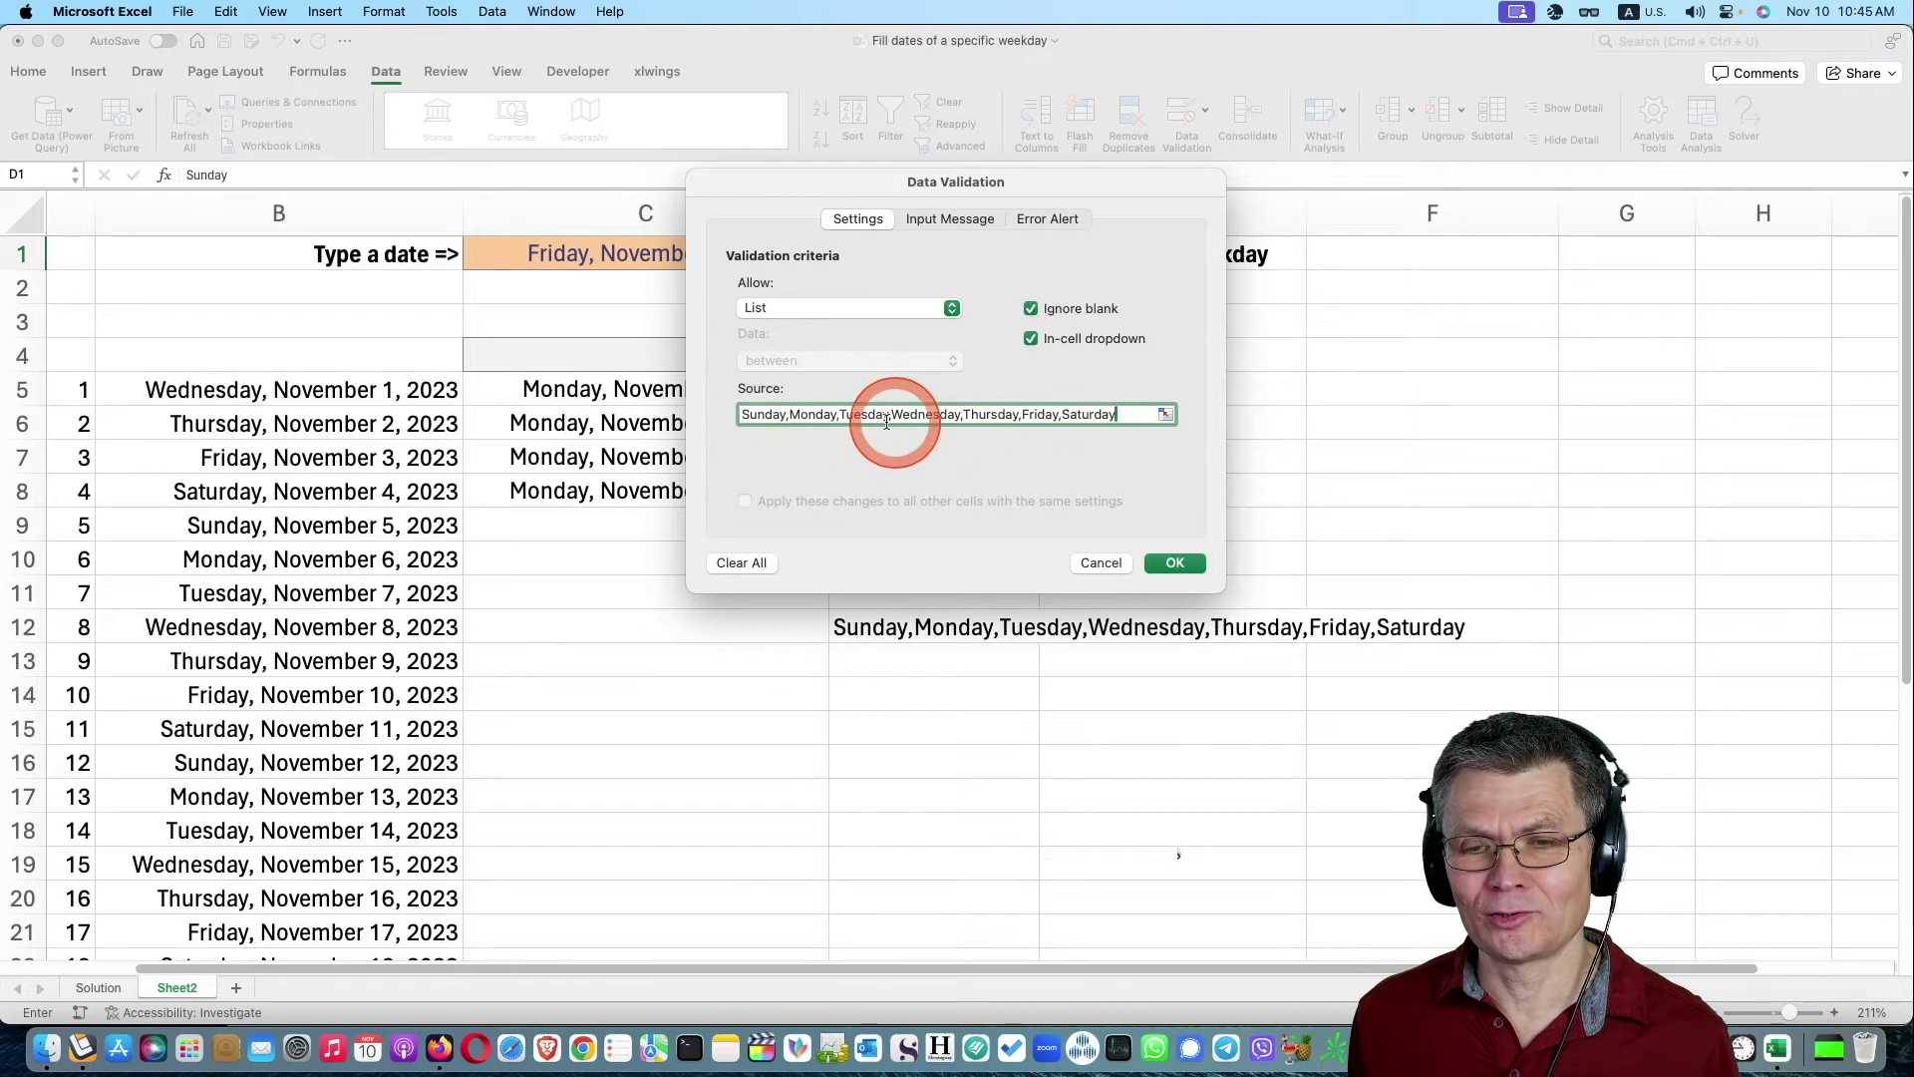
{"action": "left_click", "coordinate": [950, 218]}
{"action": "type", "text": "Selec"}
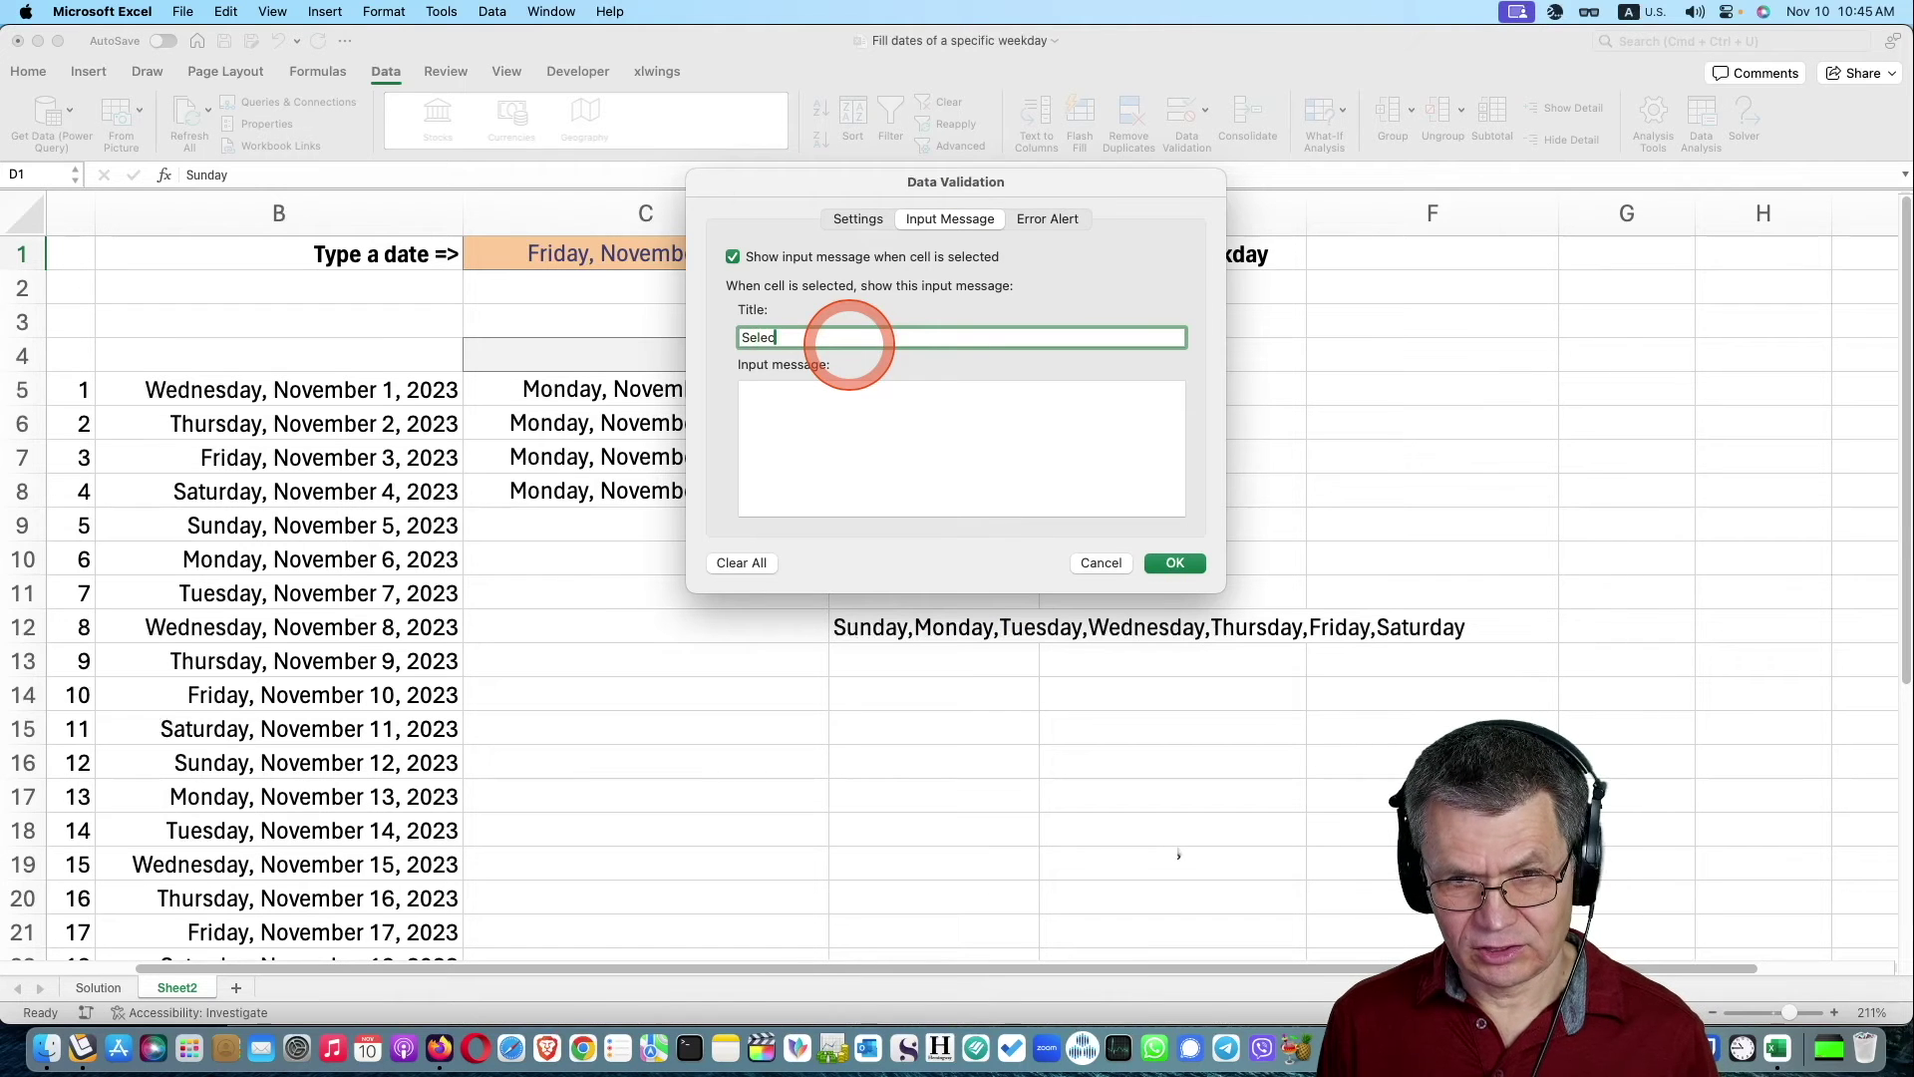
{"action": "type", "text": "t"}
{"action": "left_click", "coordinate": [858, 426]}
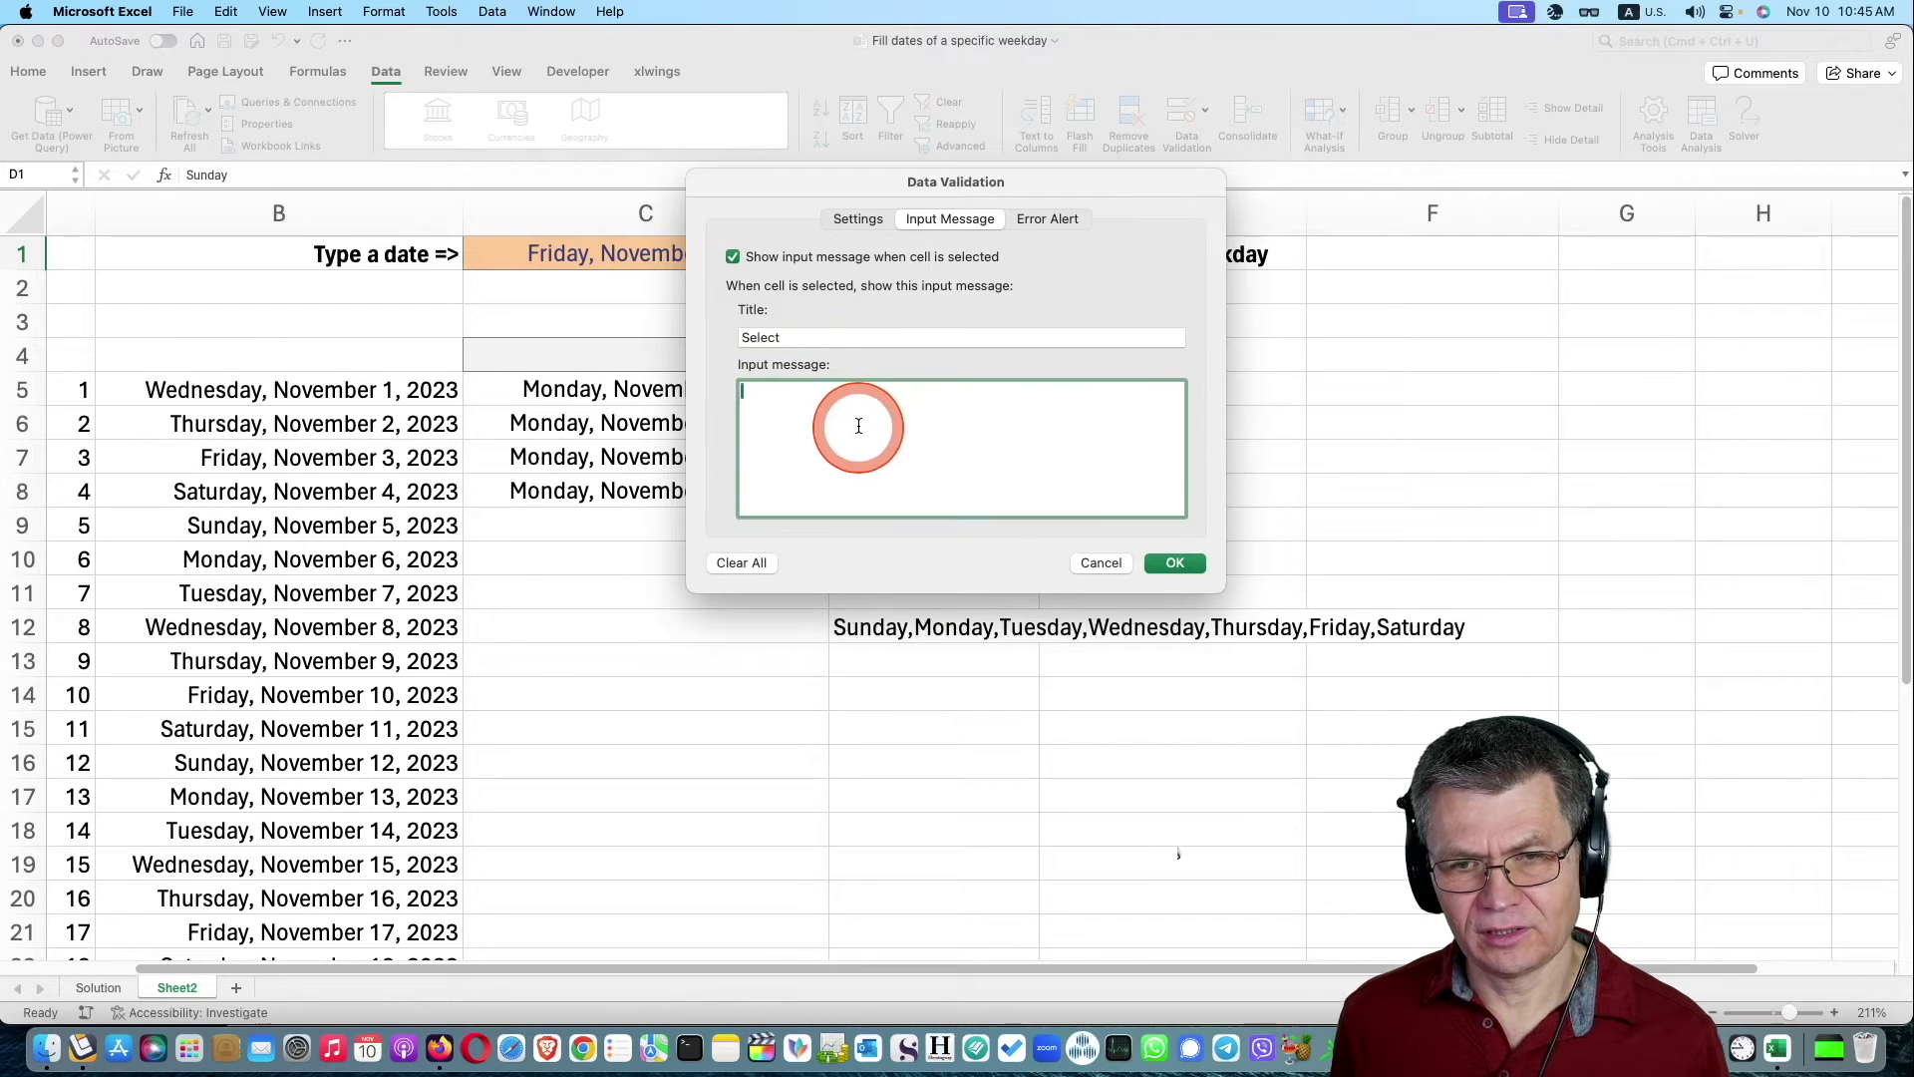
{"action": "type", "text": "Select the weekday"}
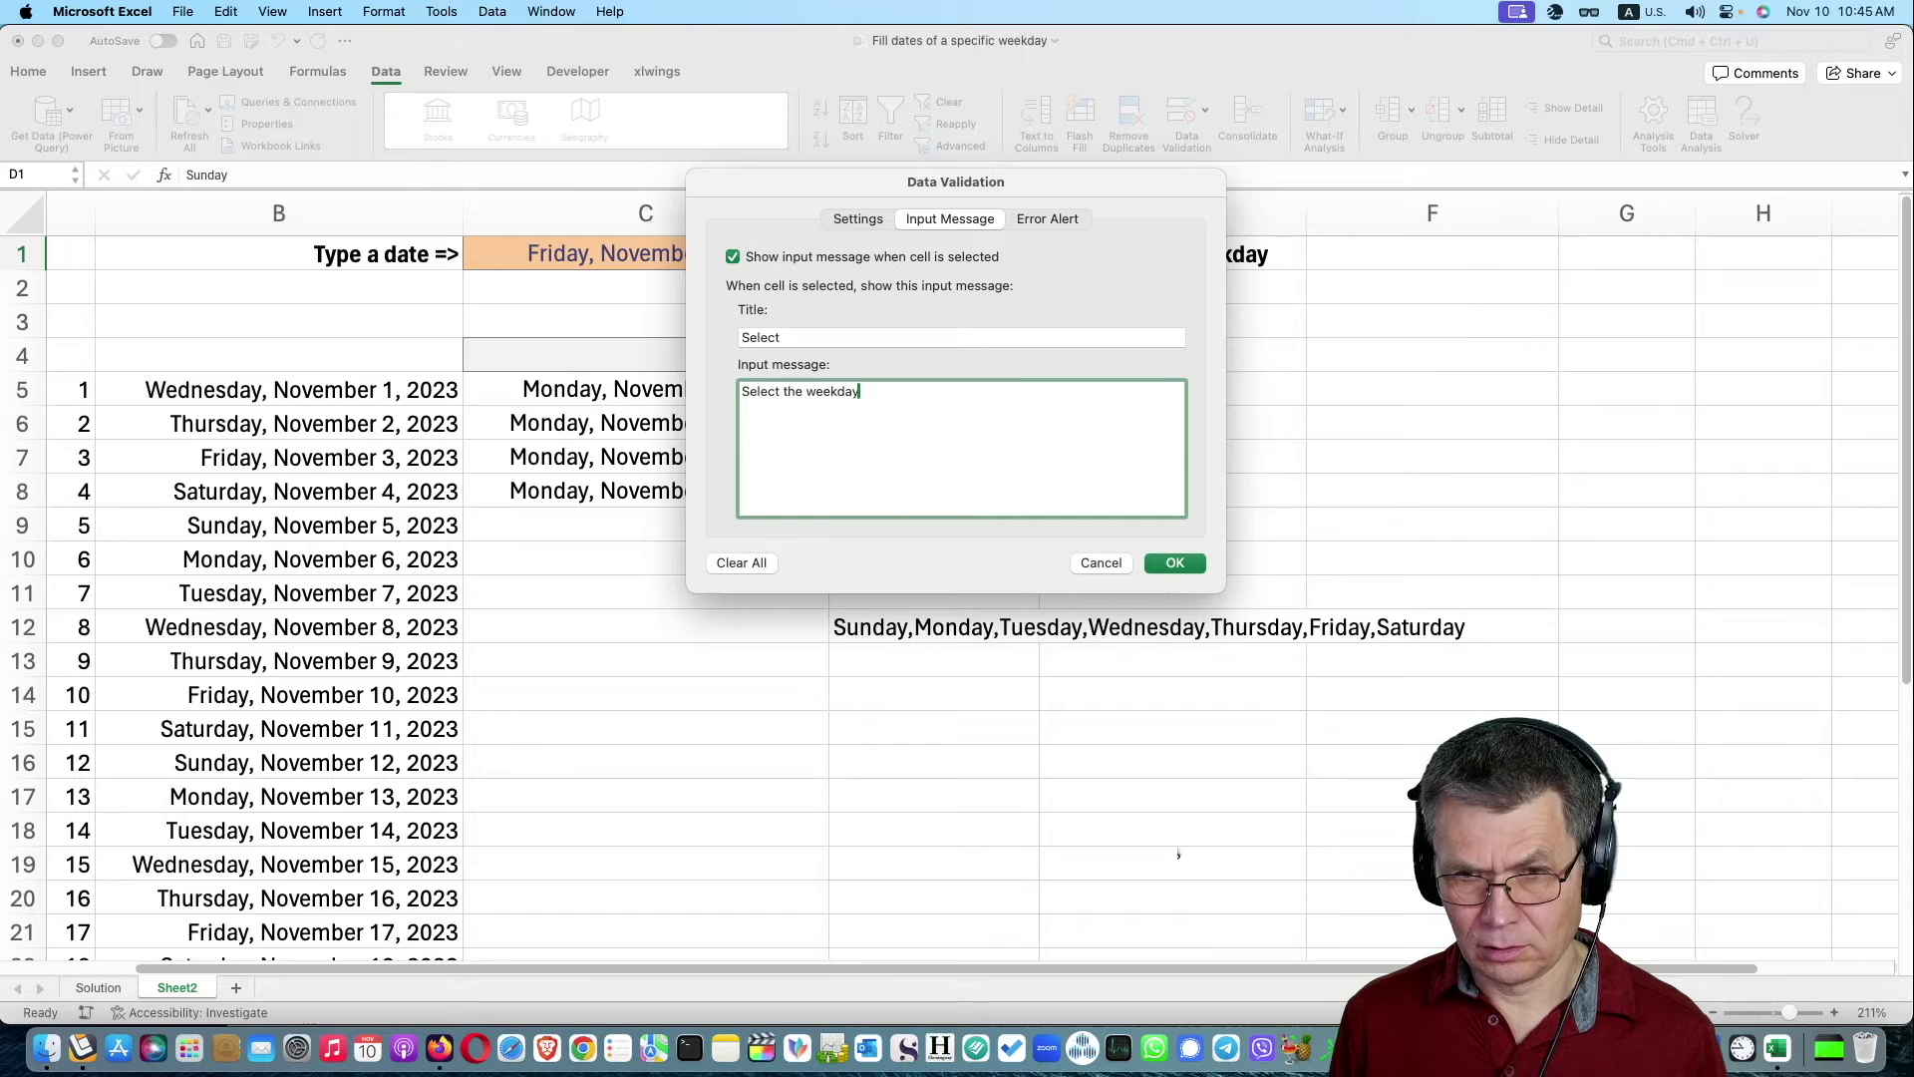
{"action": "left_click", "coordinate": [1136, 565]}
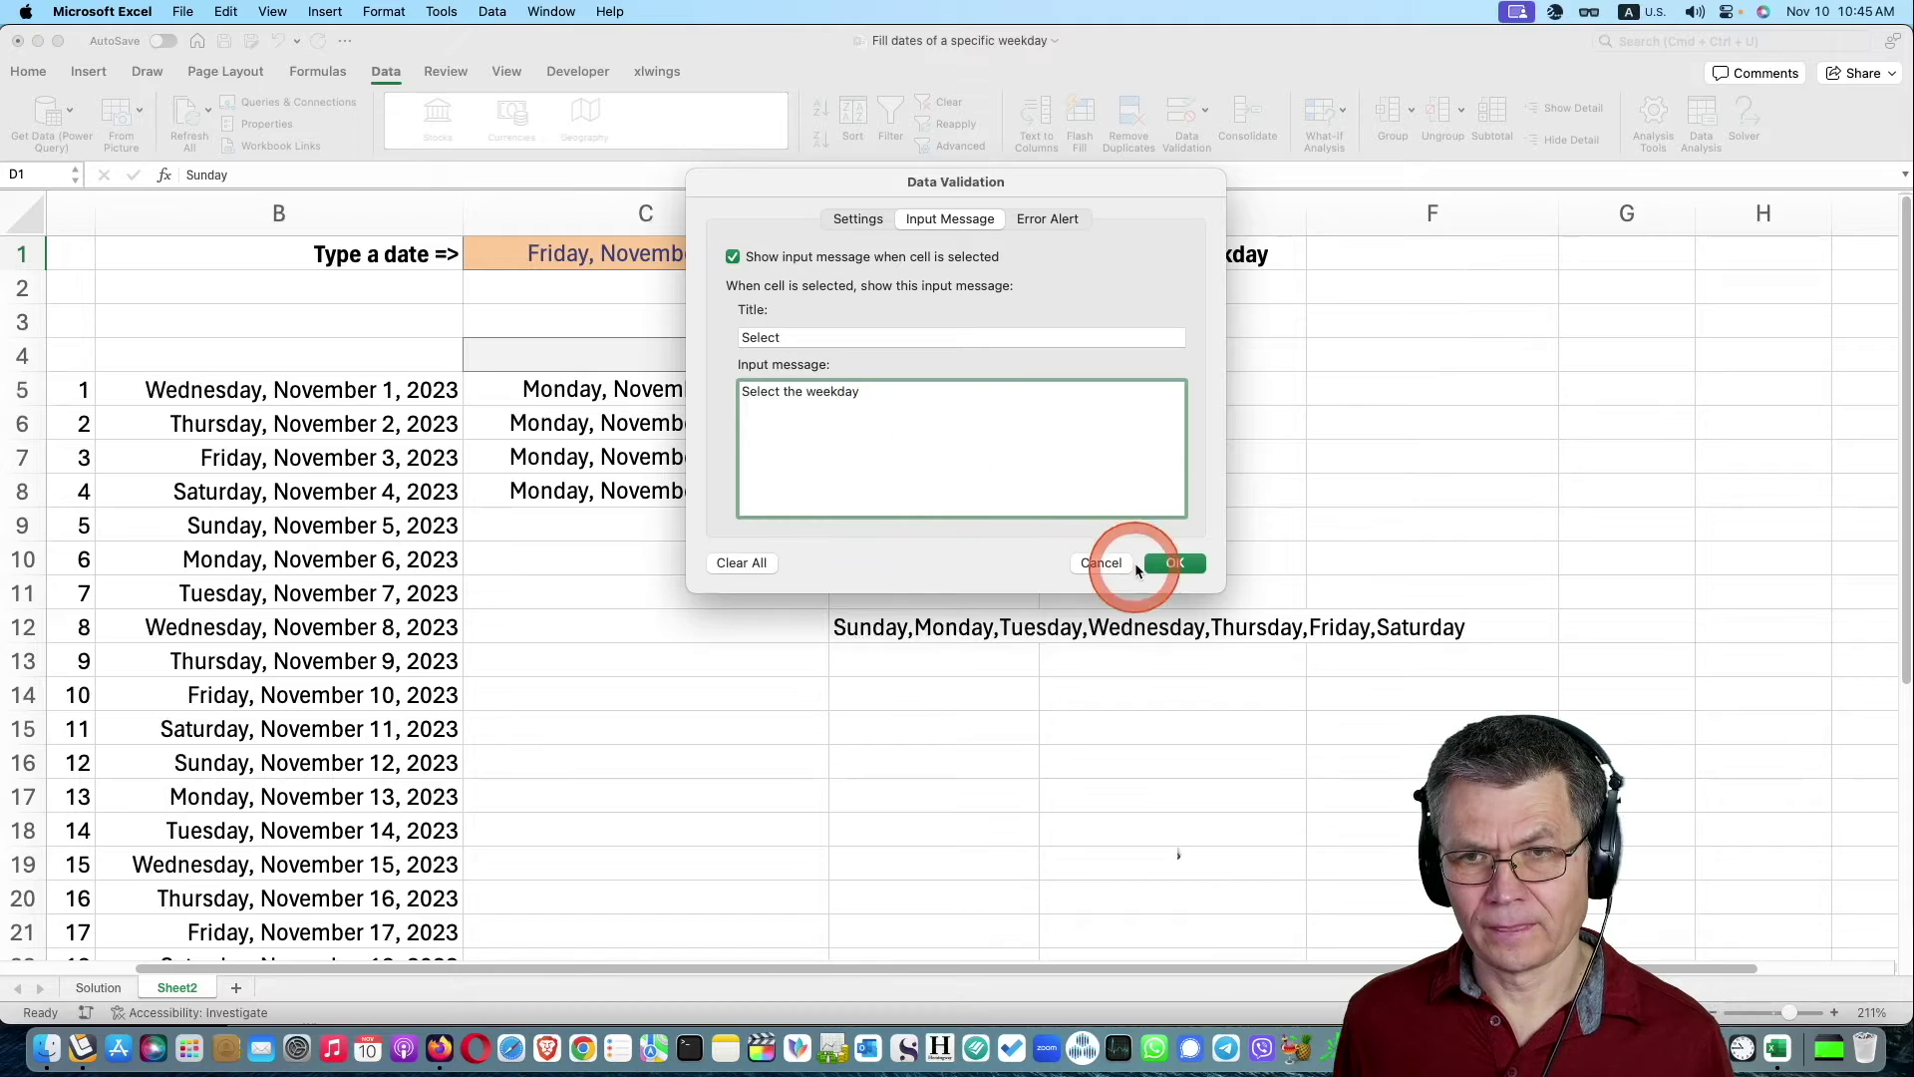
{"action": "left_click", "coordinate": [1156, 564]}
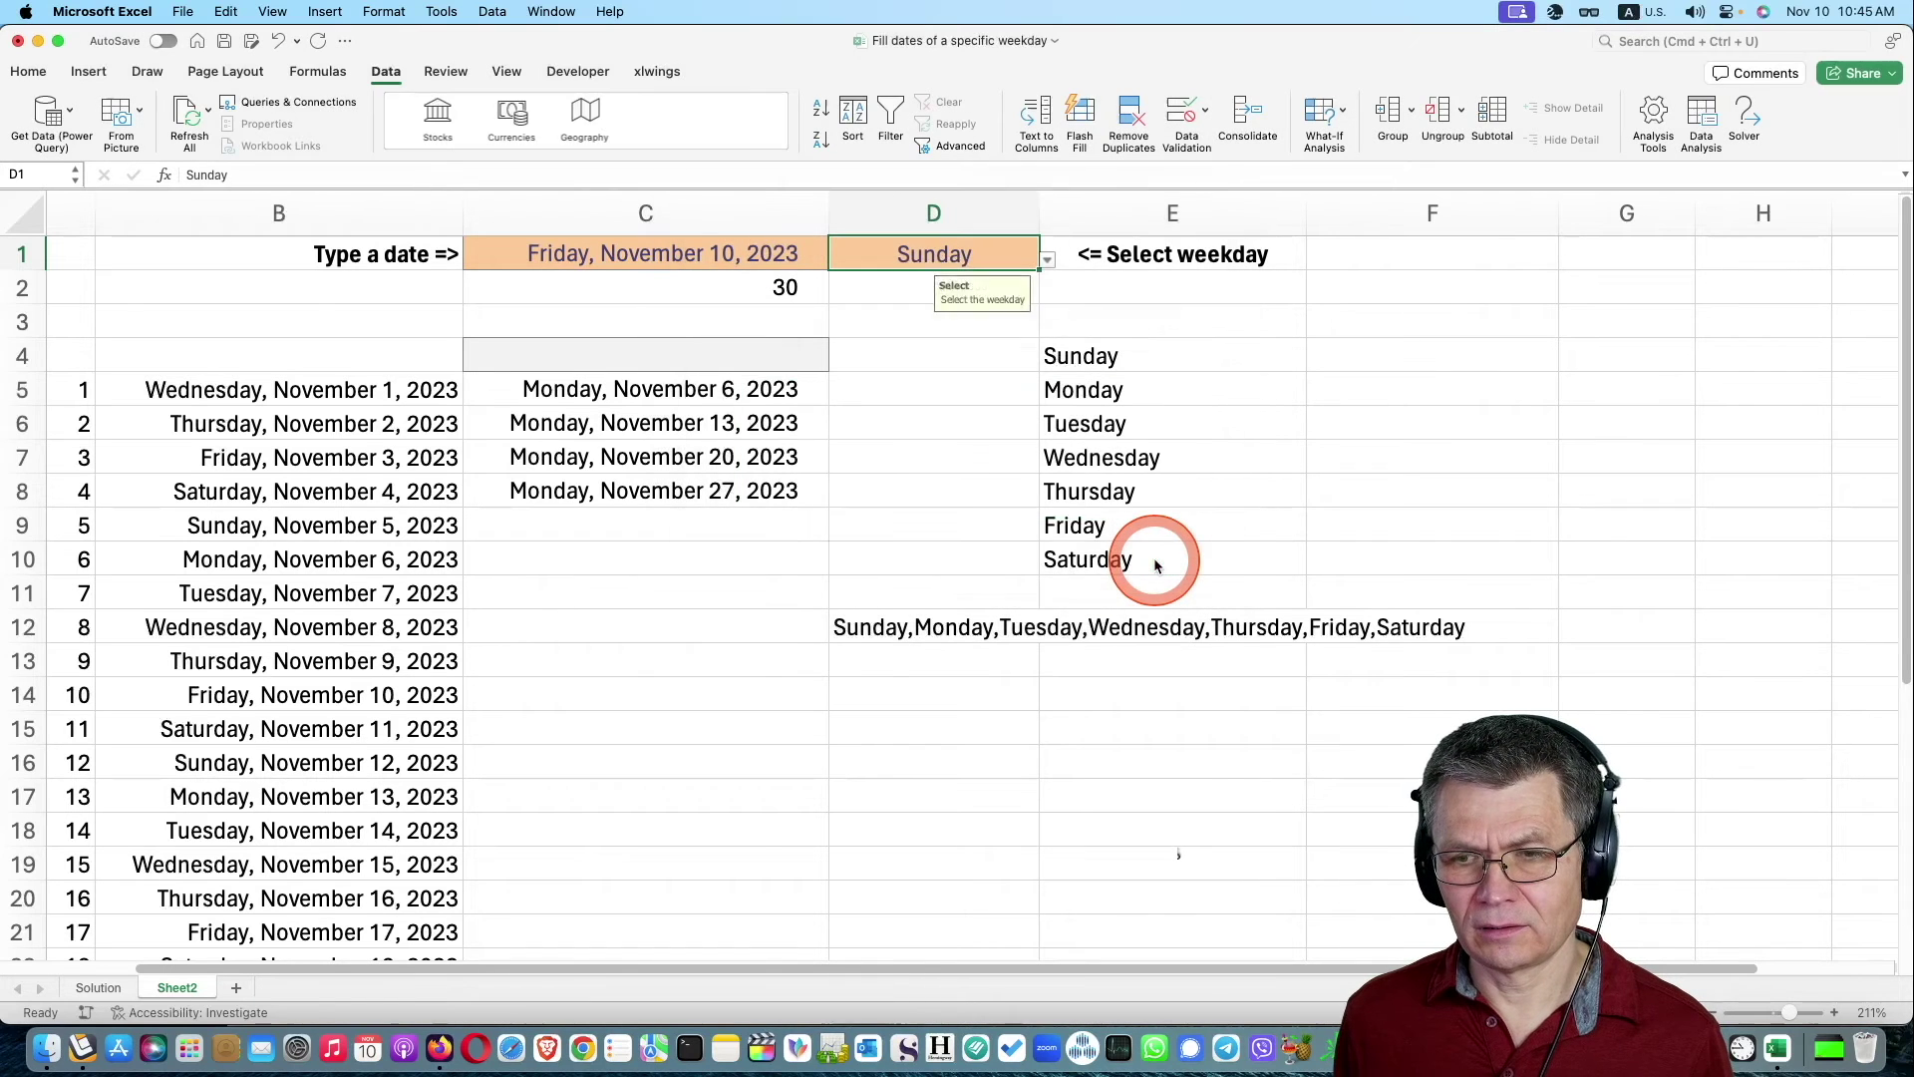
Try D1's new drop-down, picking Tuesday and then Monday.
{"action": "left_click", "coordinate": [1048, 264]}
{"action": "left_click", "coordinate": [865, 319]}
{"action": "left_click", "coordinate": [1044, 261]}
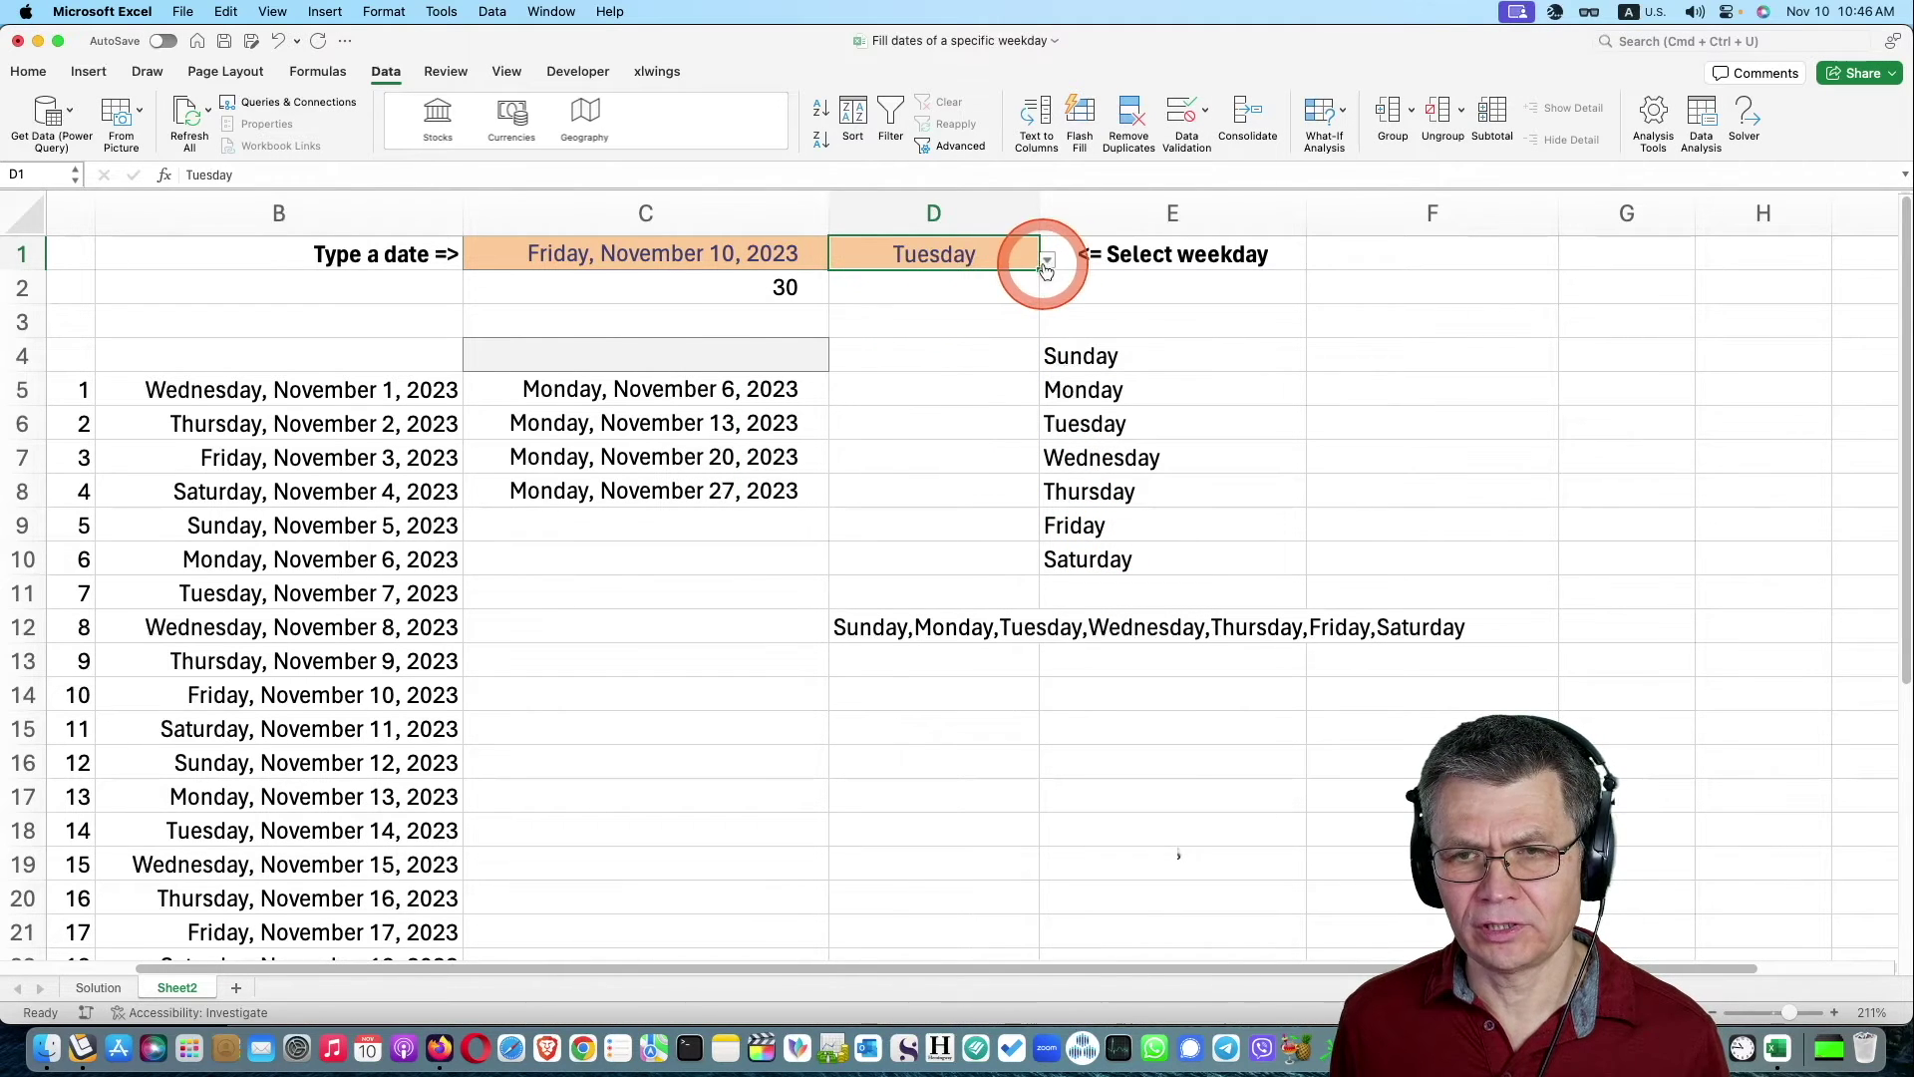
{"action": "left_click", "coordinate": [875, 301]}
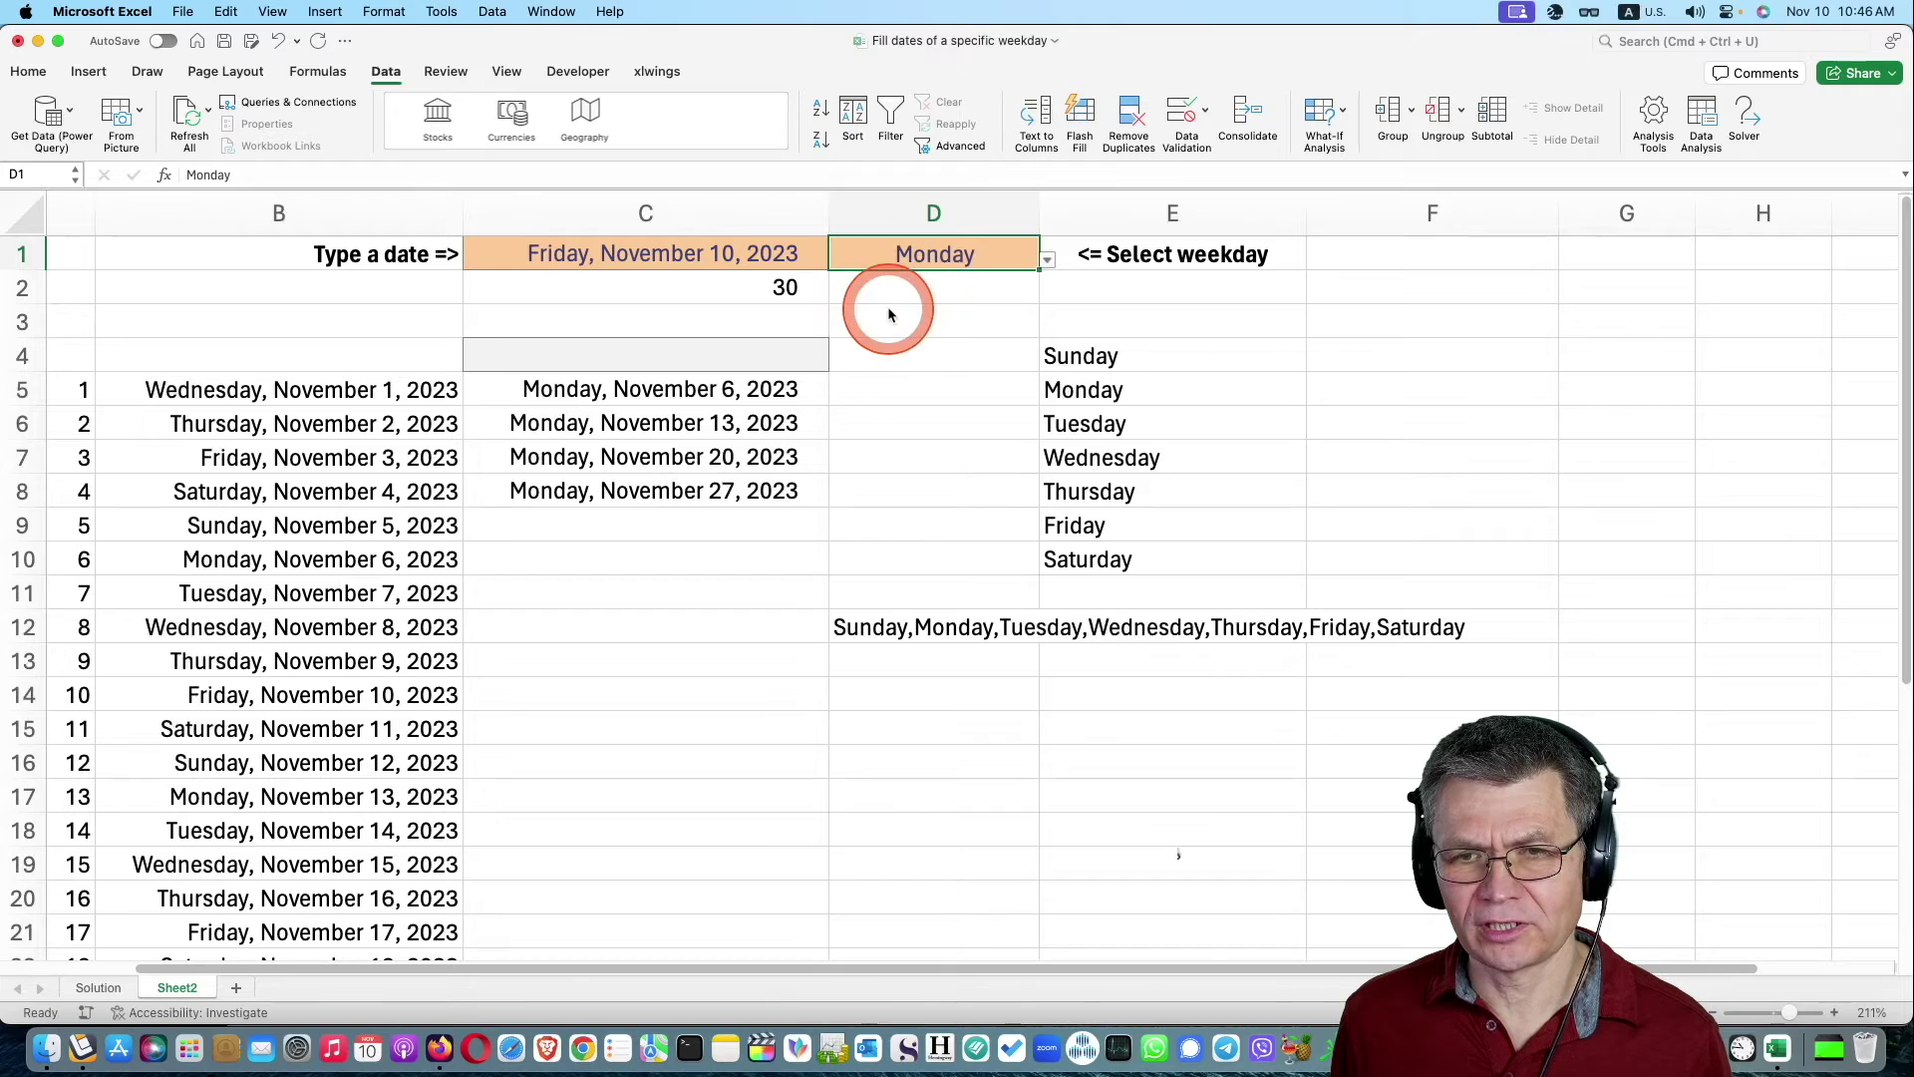
Delete the leftover joined weekday text from D12.
{"action": "left_click", "coordinate": [931, 602]}
{"action": "left_click", "coordinate": [907, 628]}
{"action": "key", "text": "Delete"}
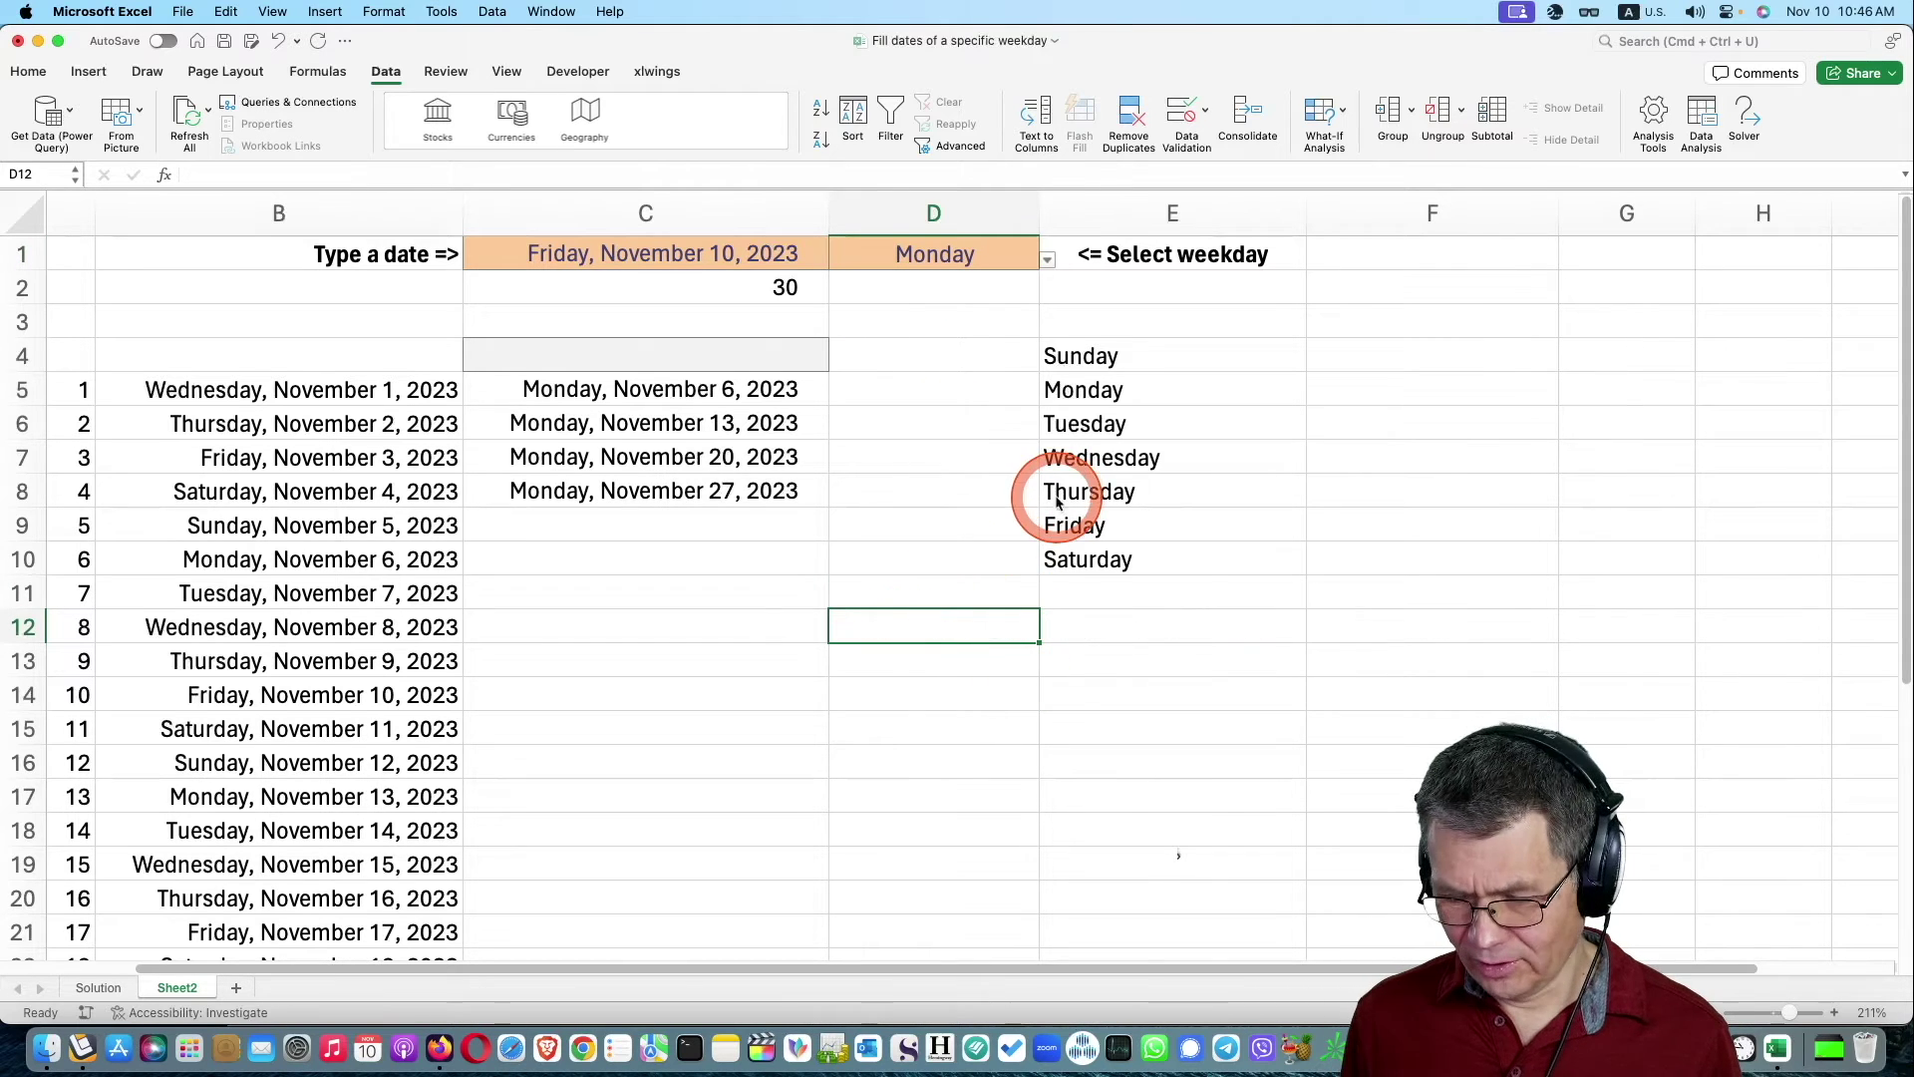
{"action": "left_click_drag", "start_coordinate": [1137, 351], "coordinate": [1156, 550]}
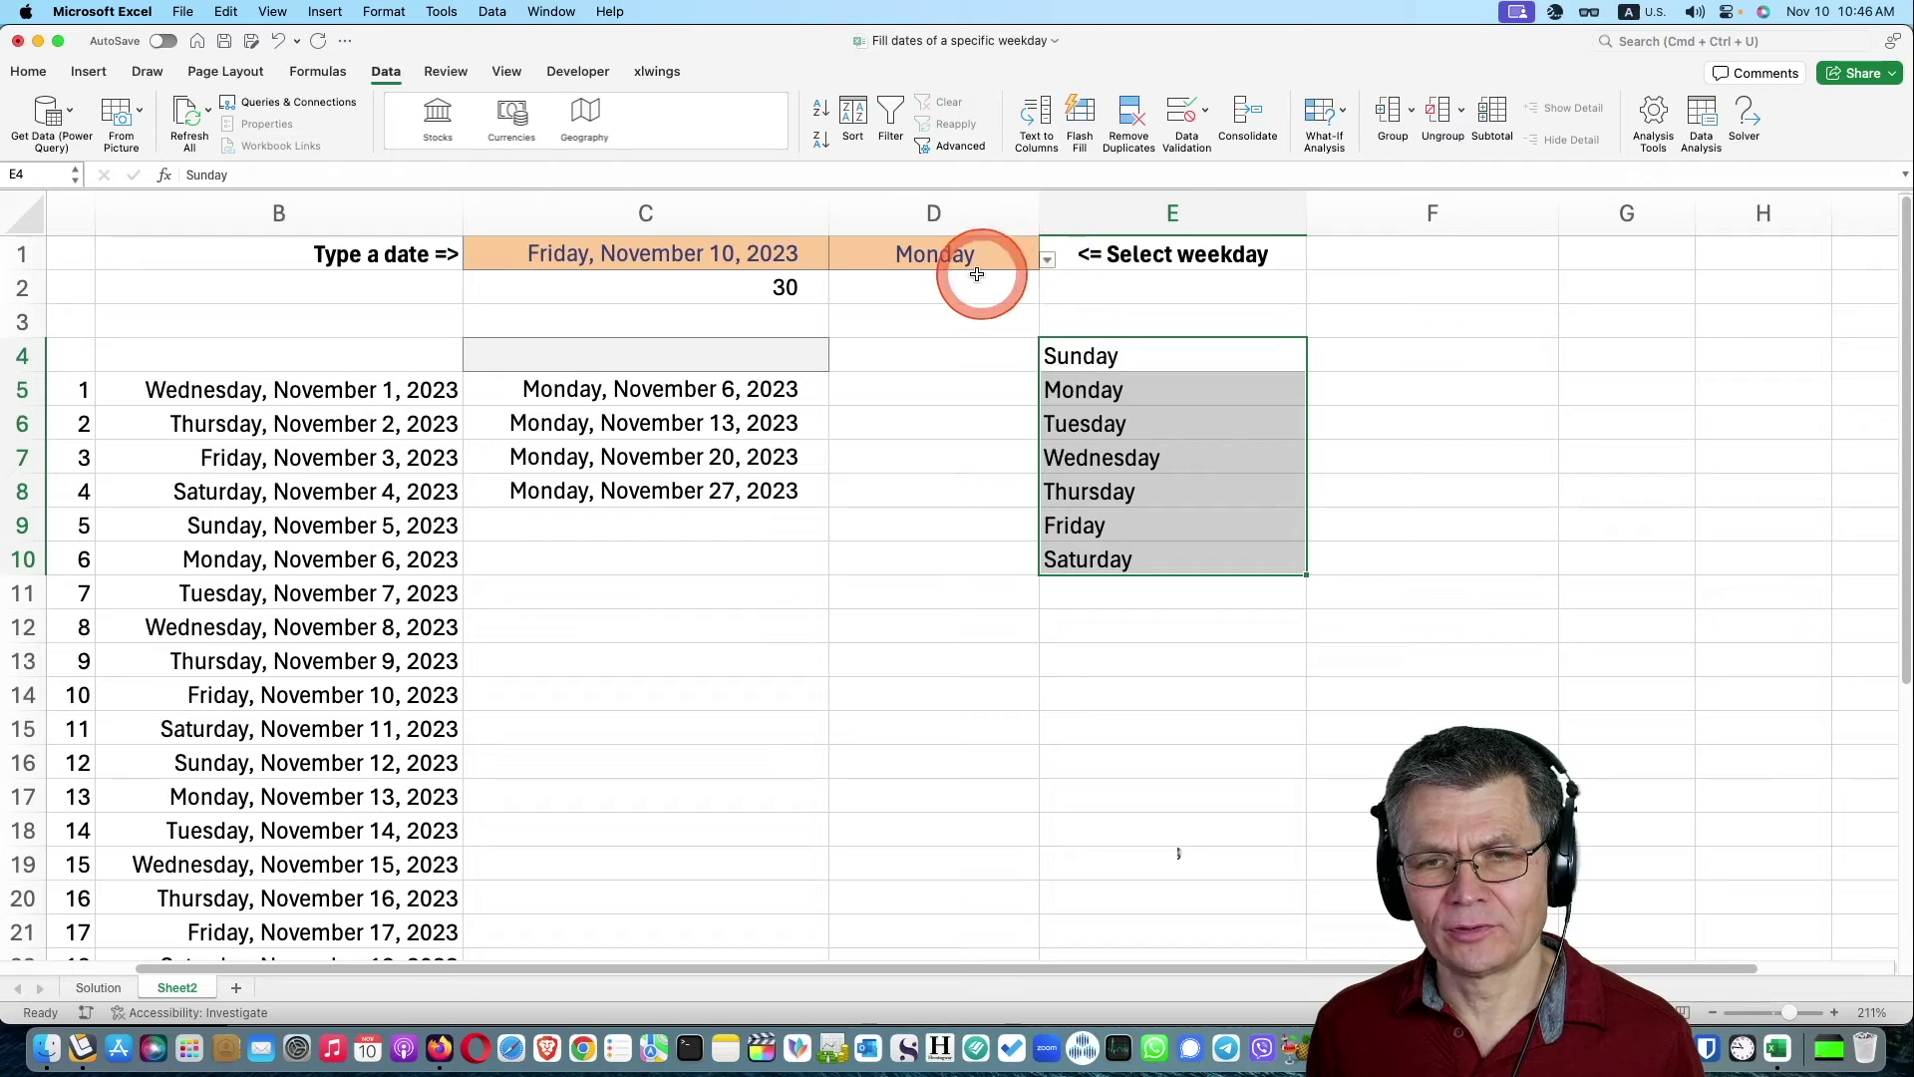
Set D1 to Tuesday from its drop-down.
{"action": "left_click", "coordinate": [1035, 261]}
{"action": "left_click", "coordinate": [1046, 261]}
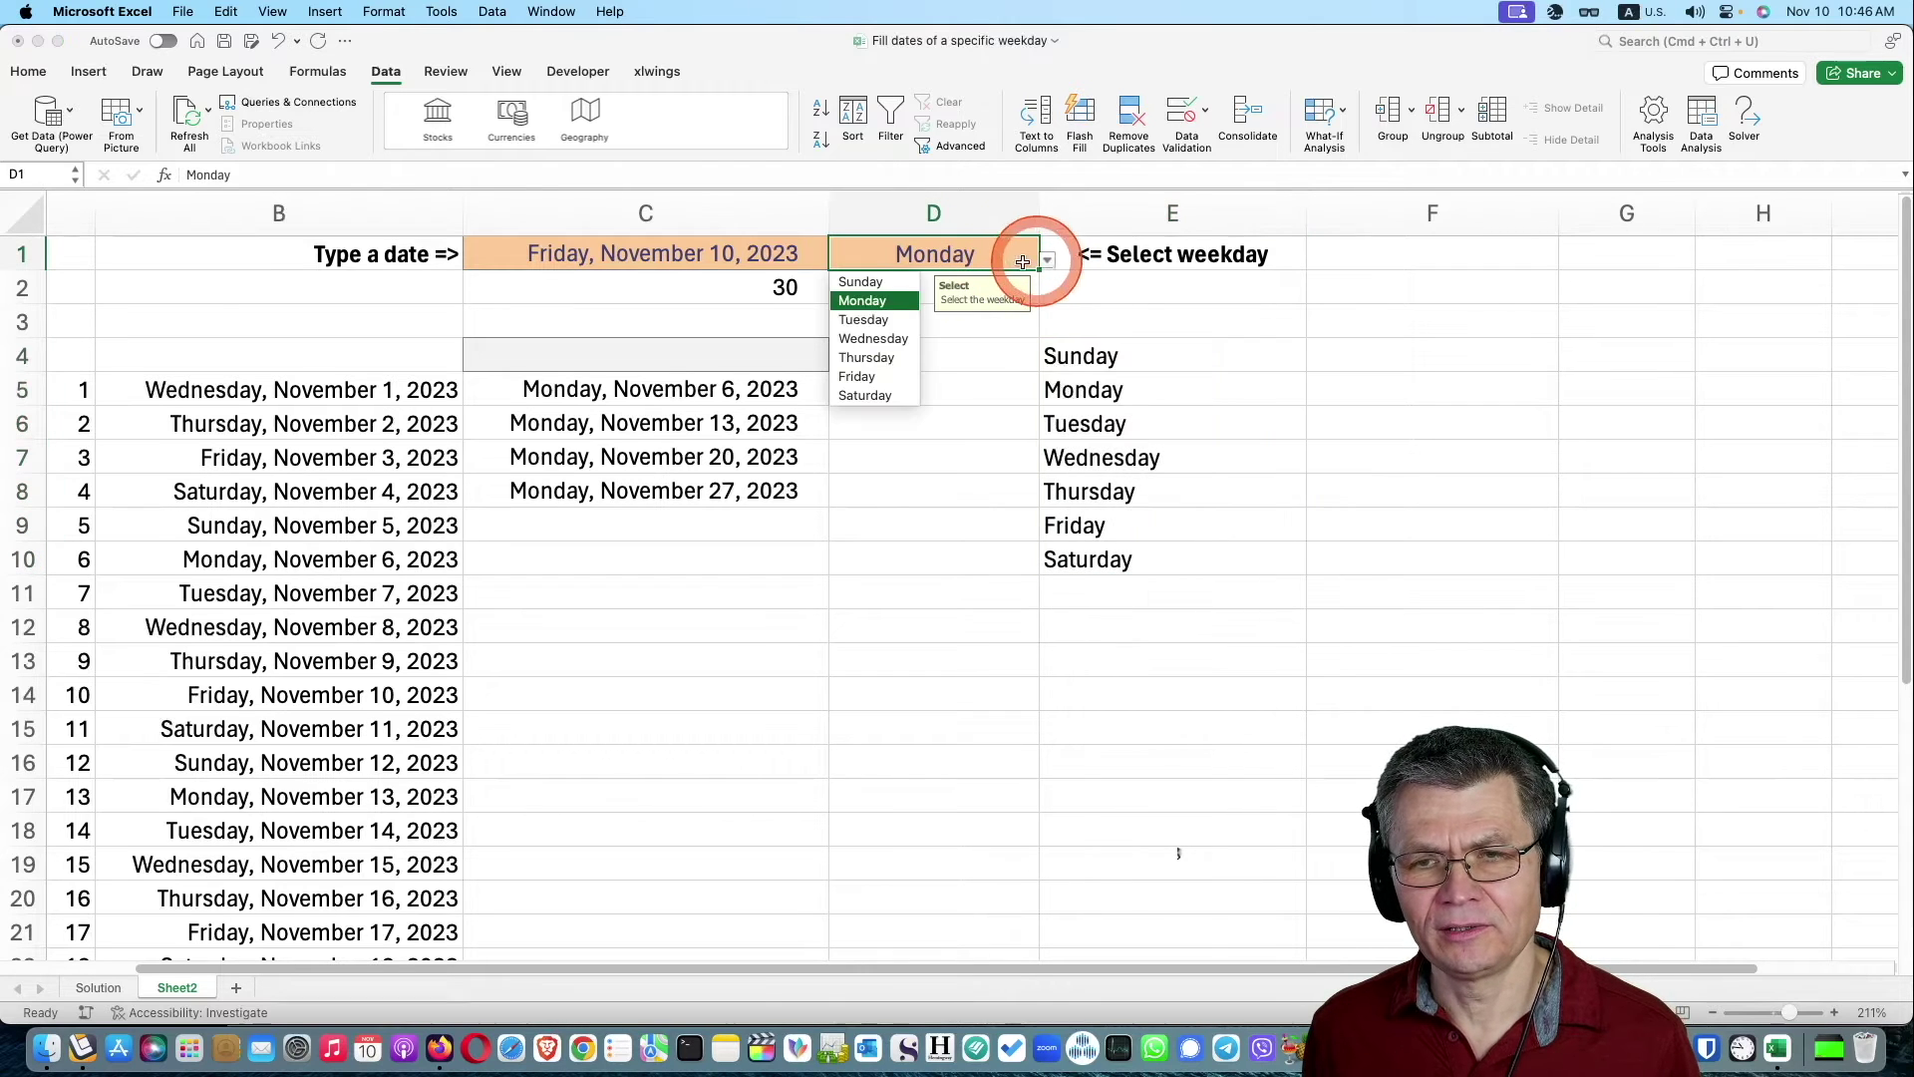
{"action": "left_click", "coordinate": [893, 312]}
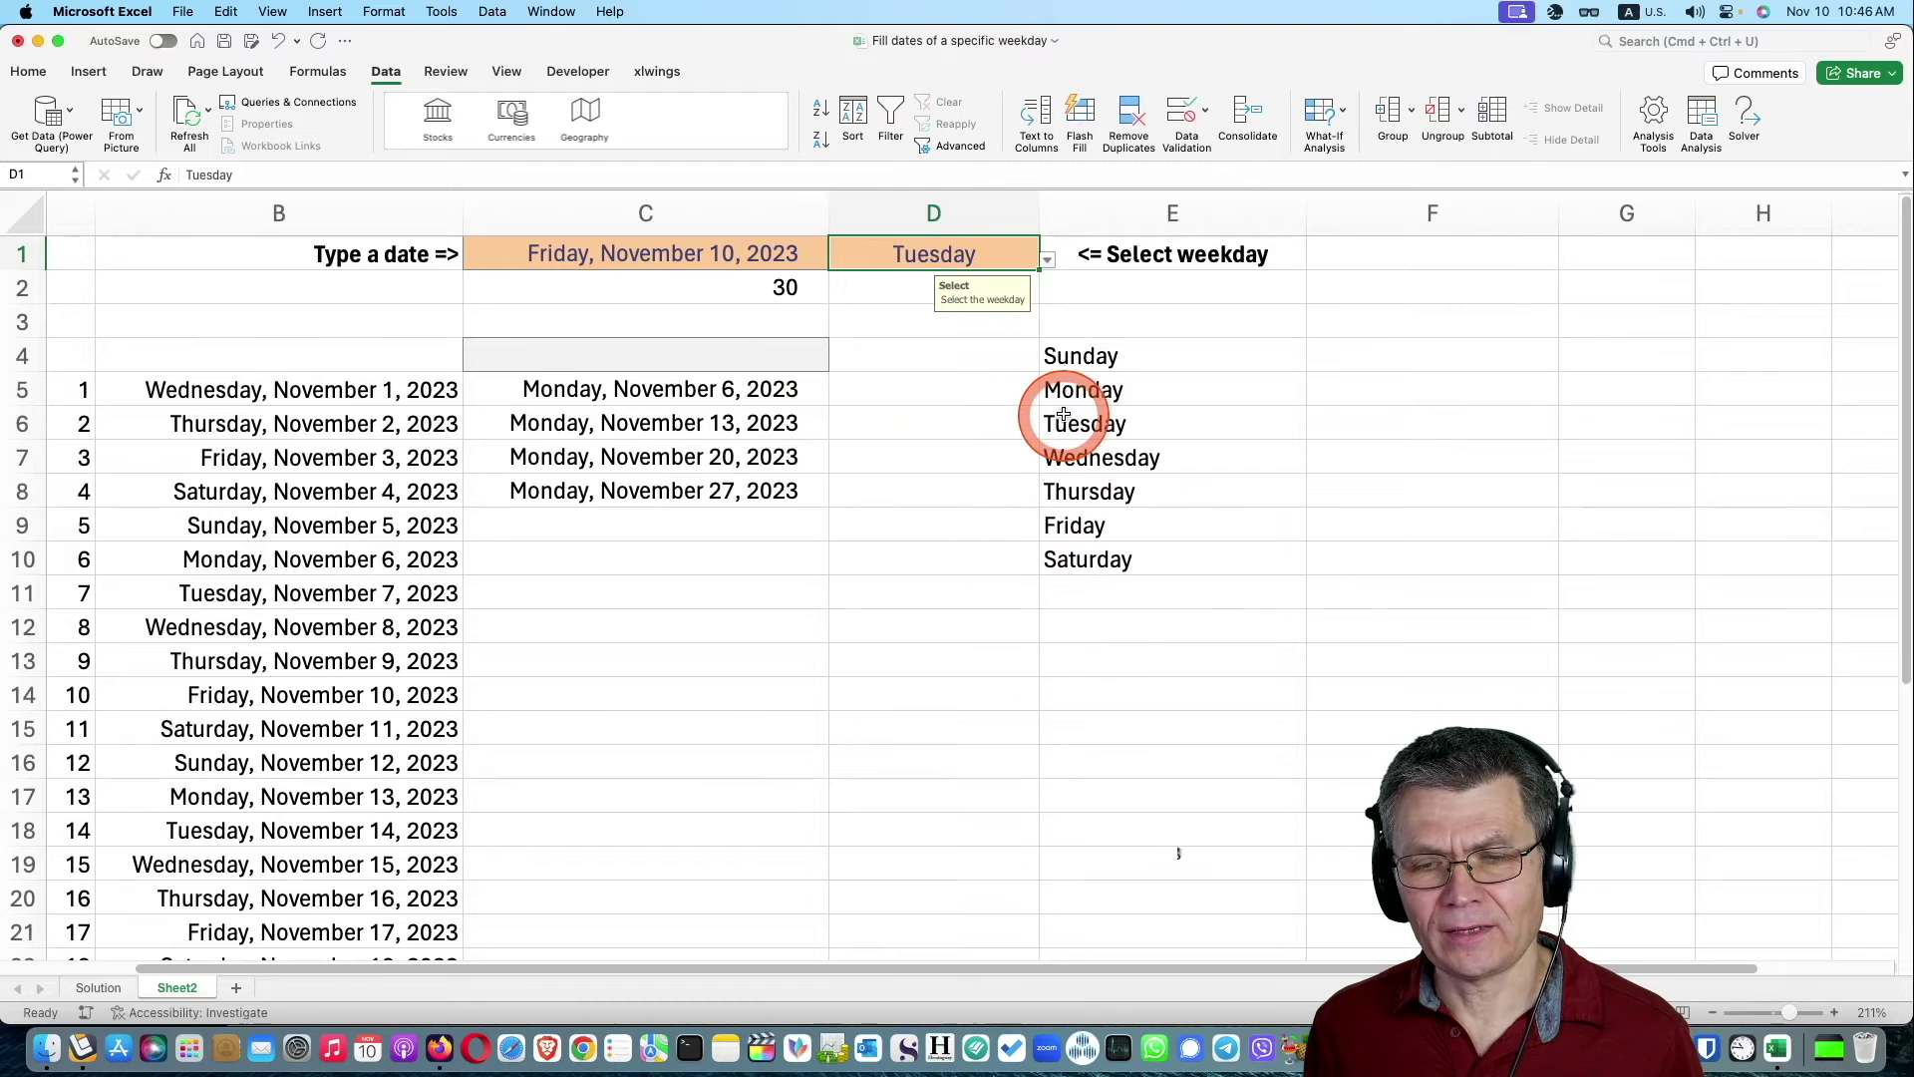
{"action": "left_click", "coordinate": [906, 630]}
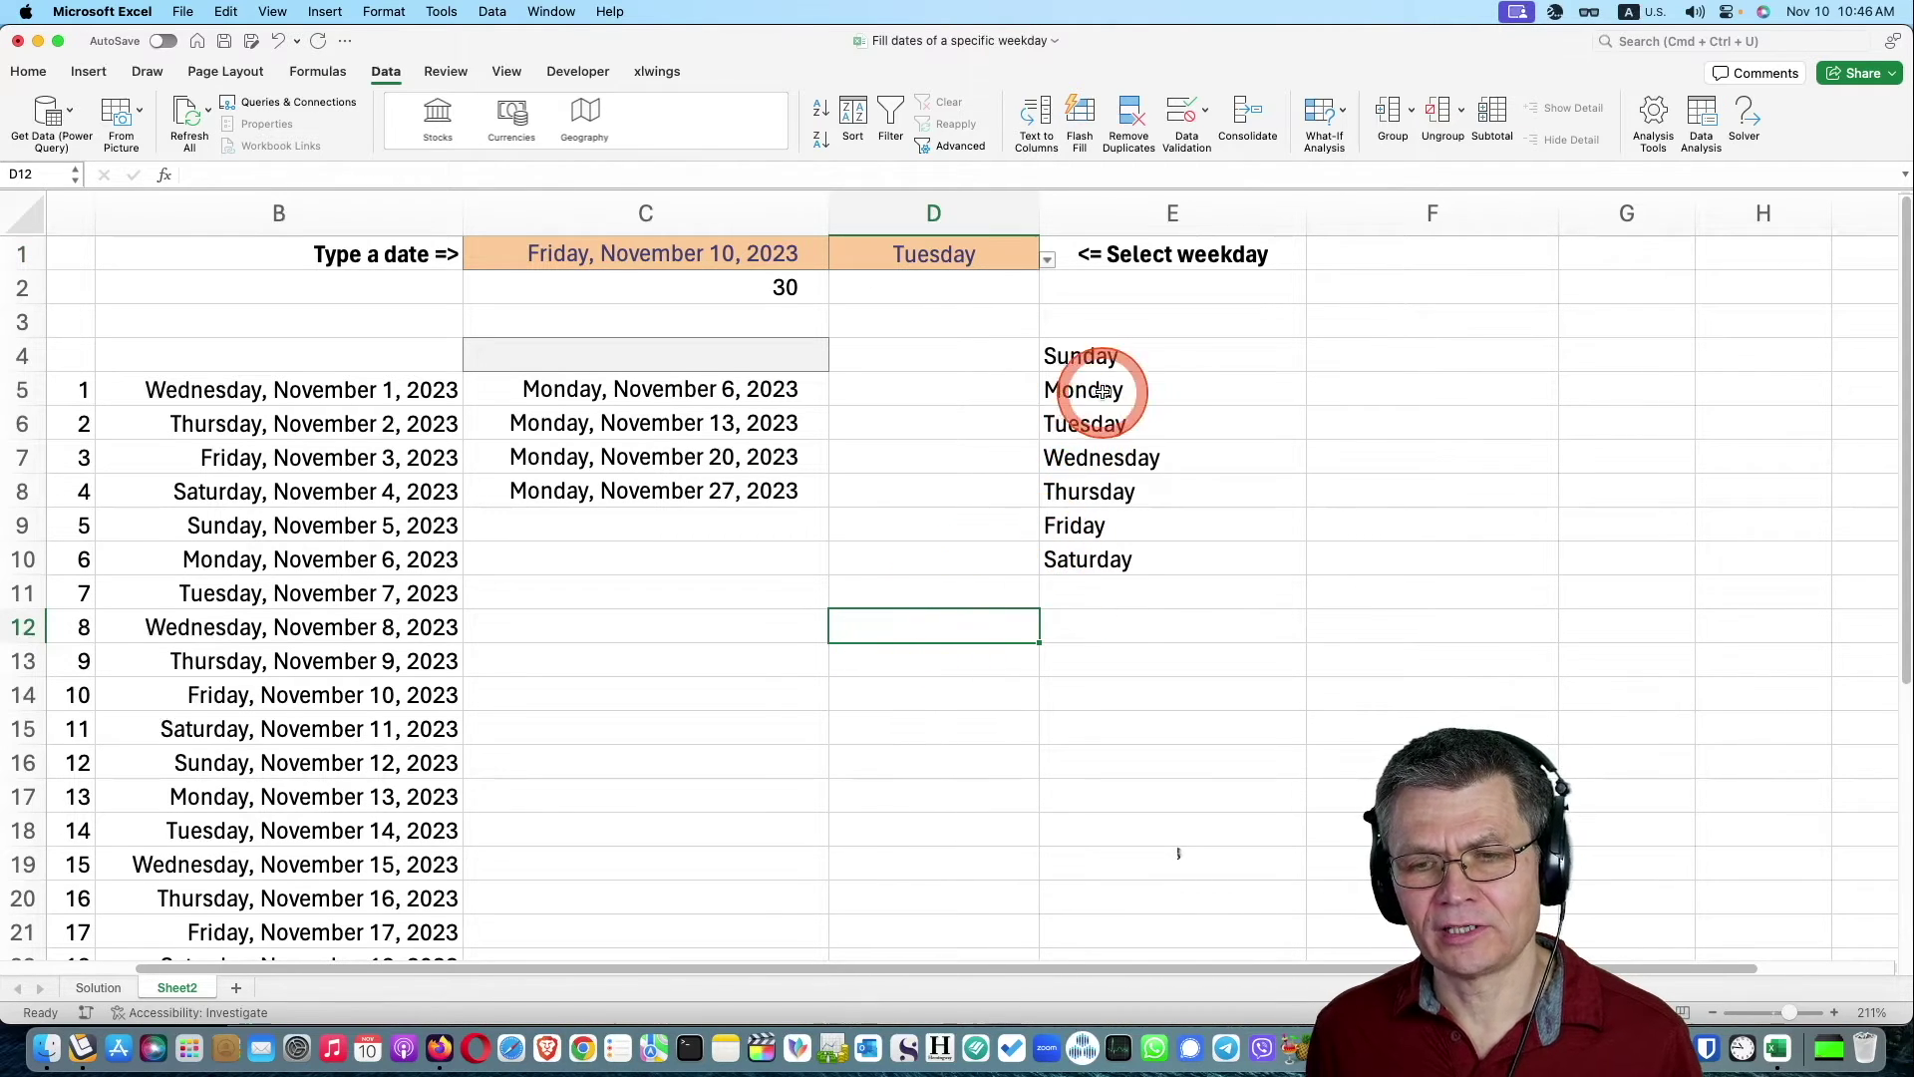
{"action": "left_click_drag", "start_coordinate": [1174, 363], "coordinate": [1177, 558]}
{"action": "left_click", "coordinate": [1356, 365]}
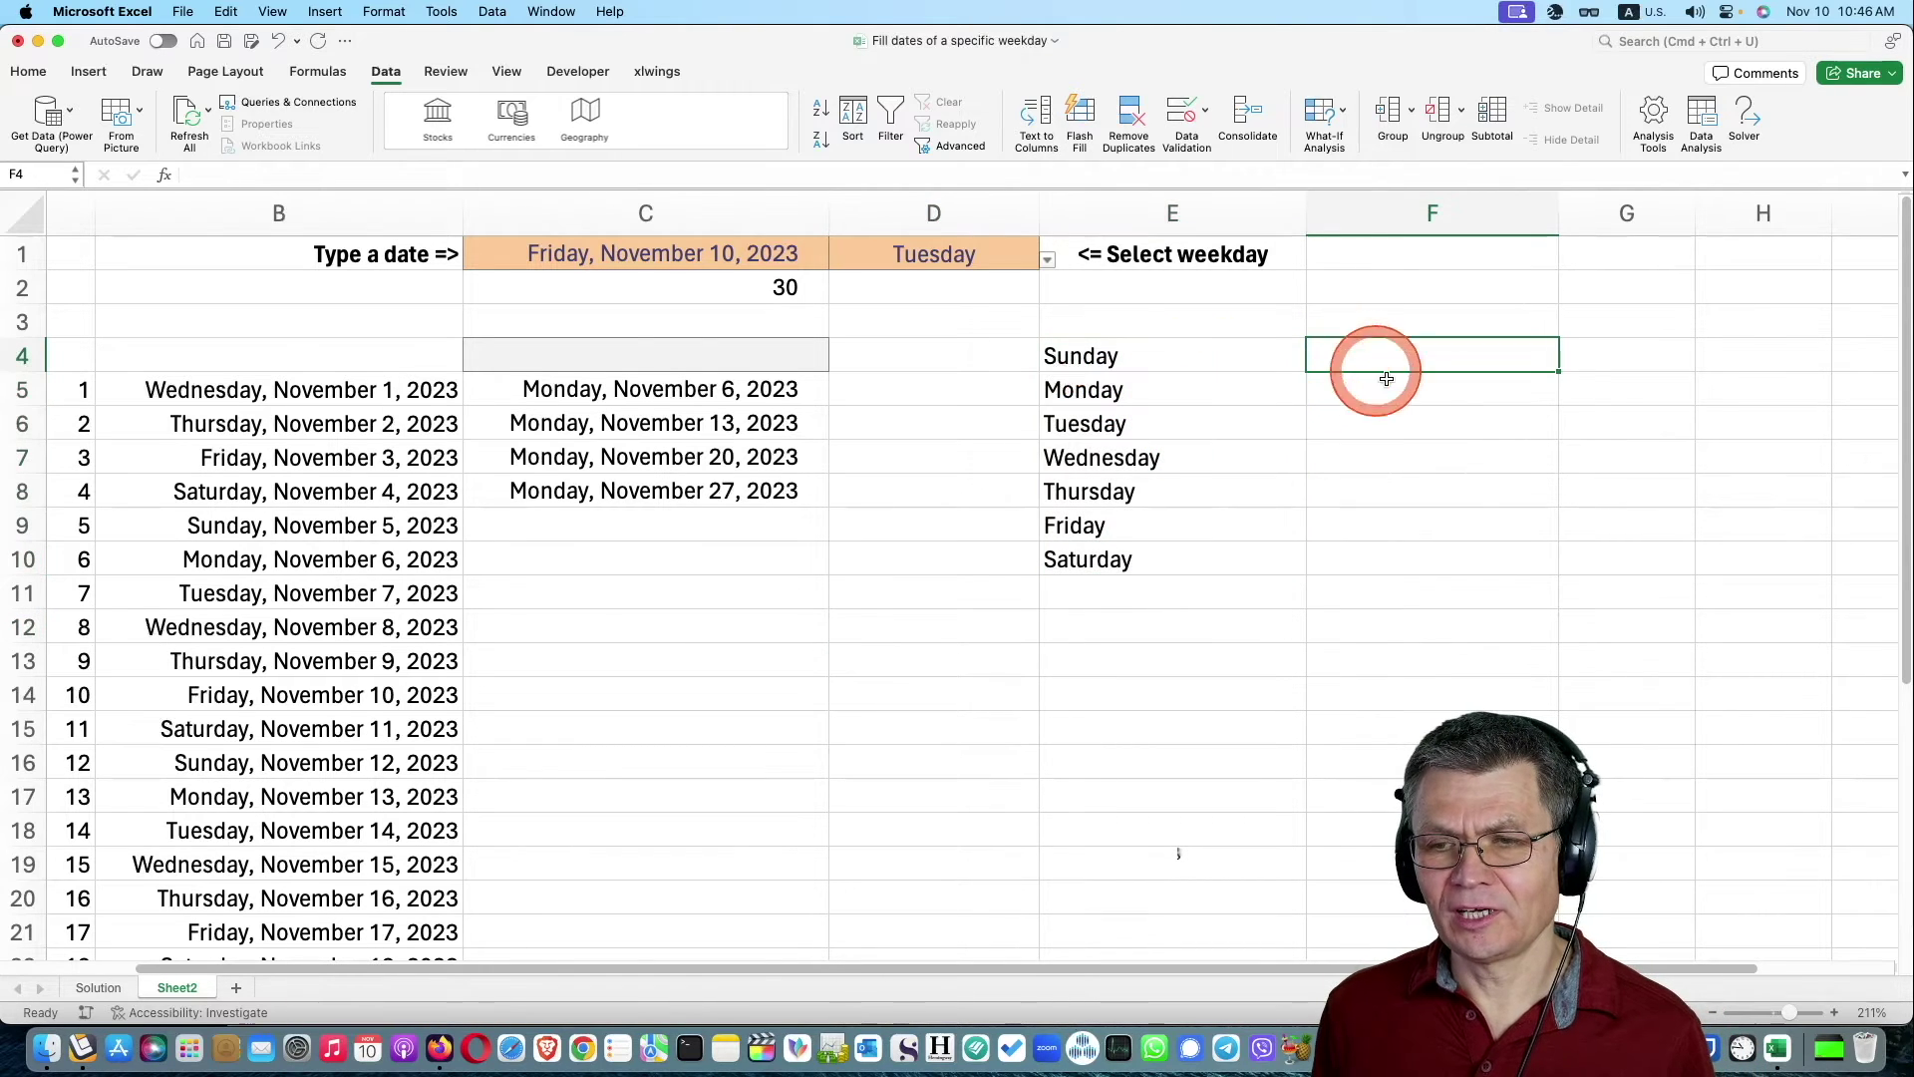
Enter 1 in F4 and fill it down as a 1–7 series beside the weekdays.
{"action": "type", "text": "1"}
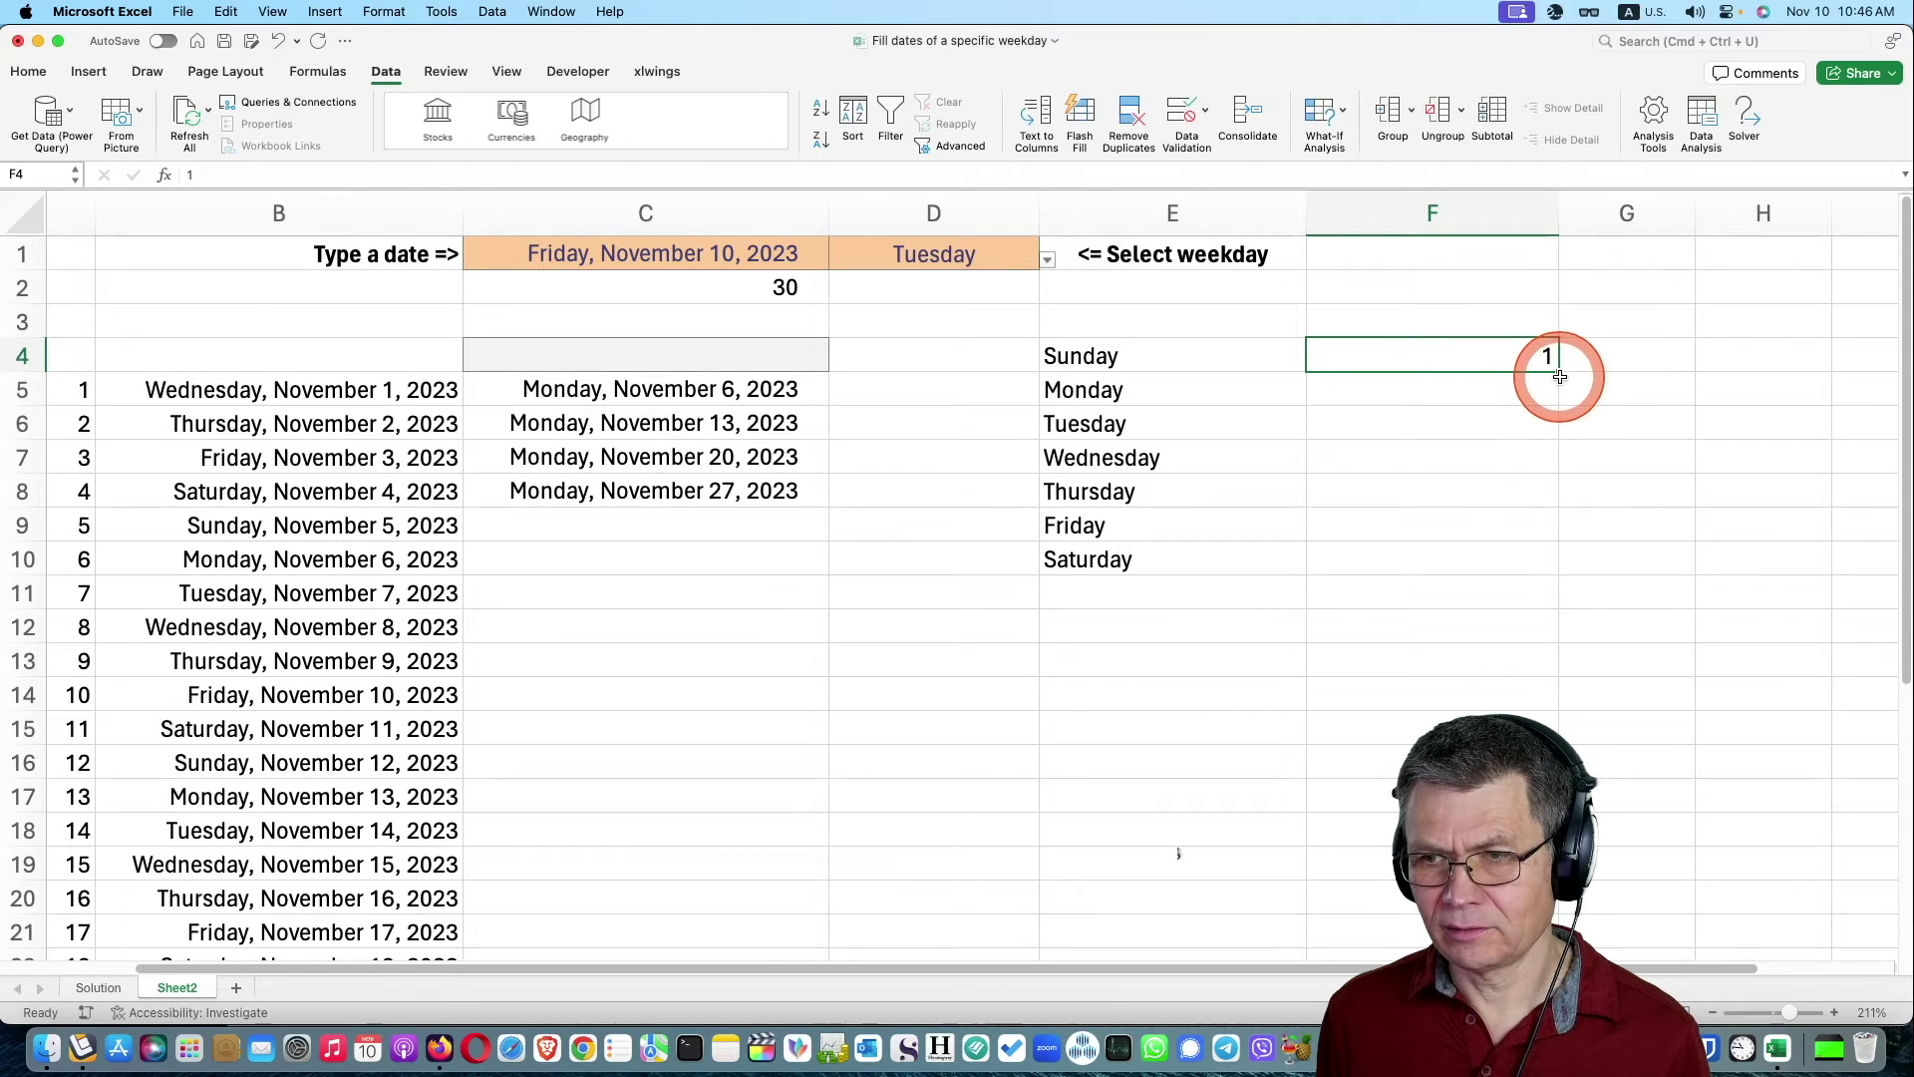
{"action": "left_click_drag", "start_coordinate": [1570, 363], "coordinate": [1548, 361]}
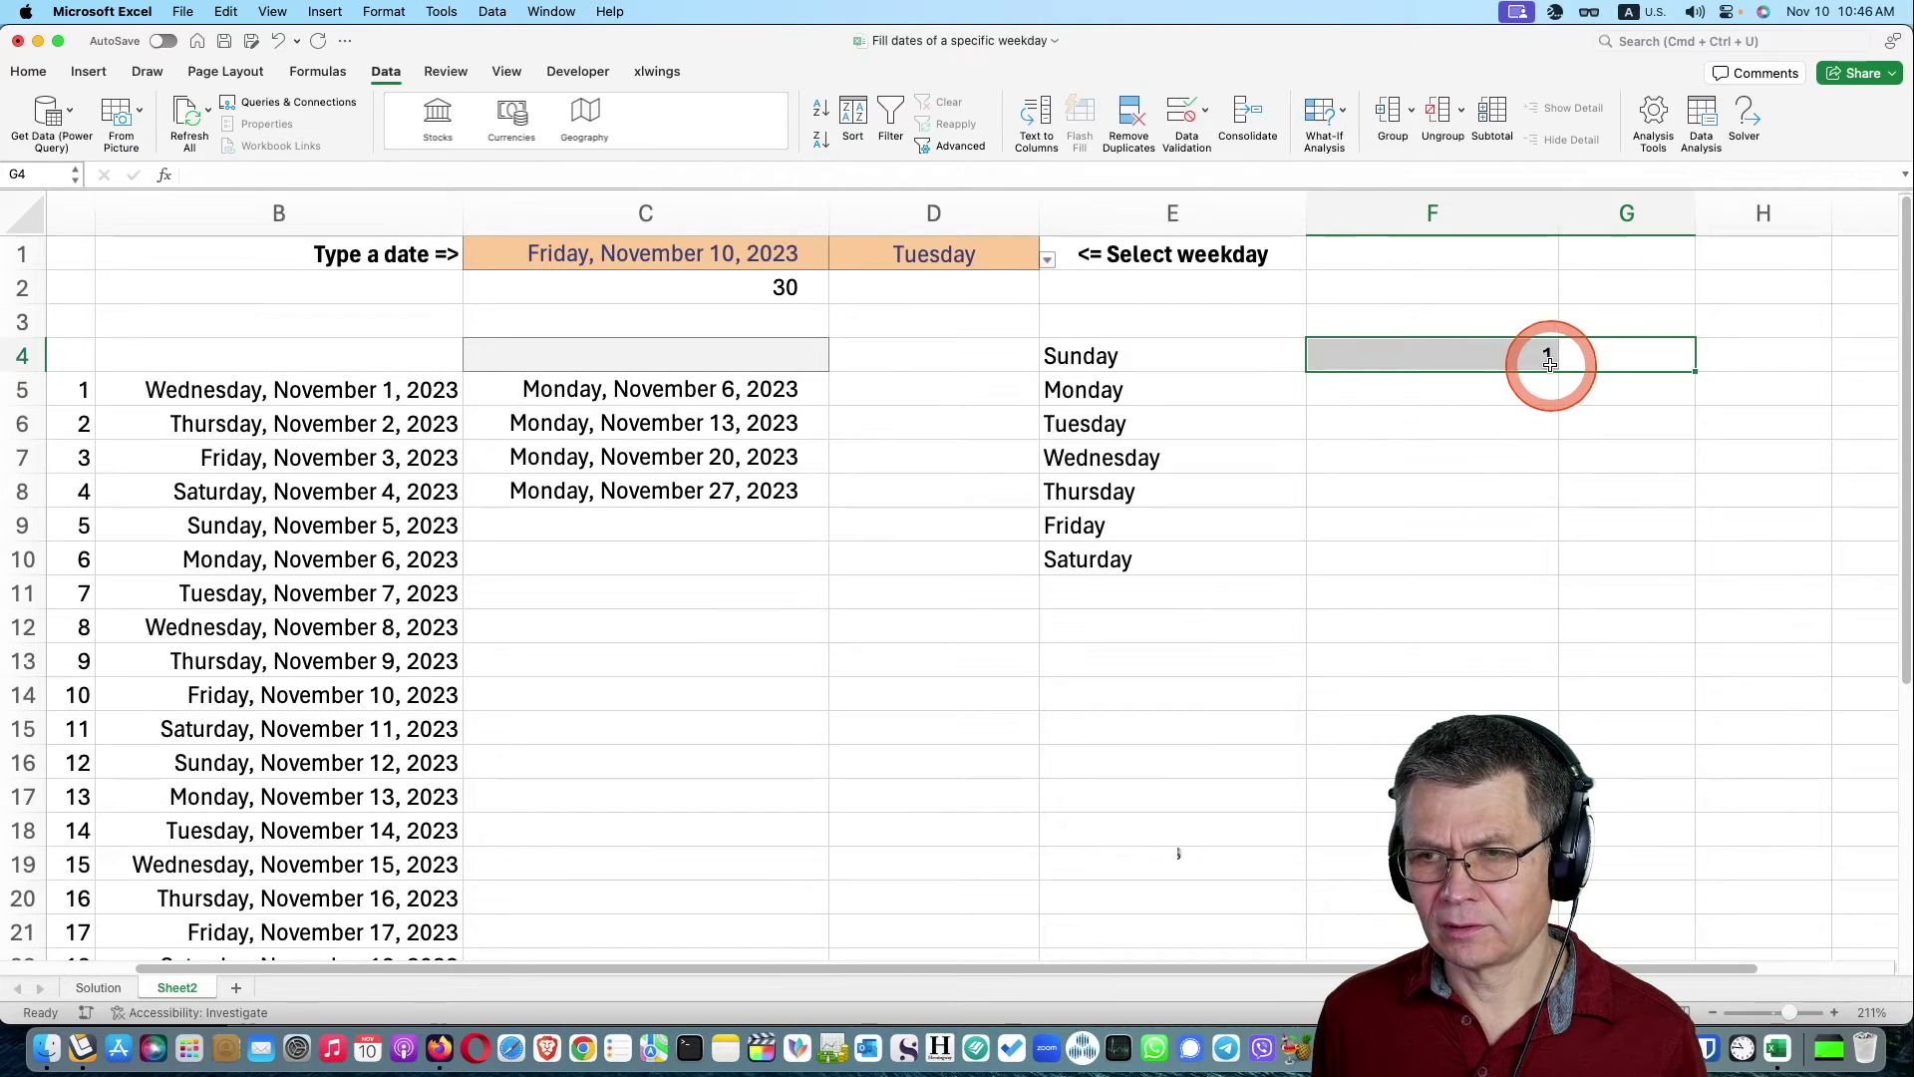
{"action": "left_click", "coordinate": [1553, 364]}
{"action": "double_click", "coordinate": [1557, 372]}
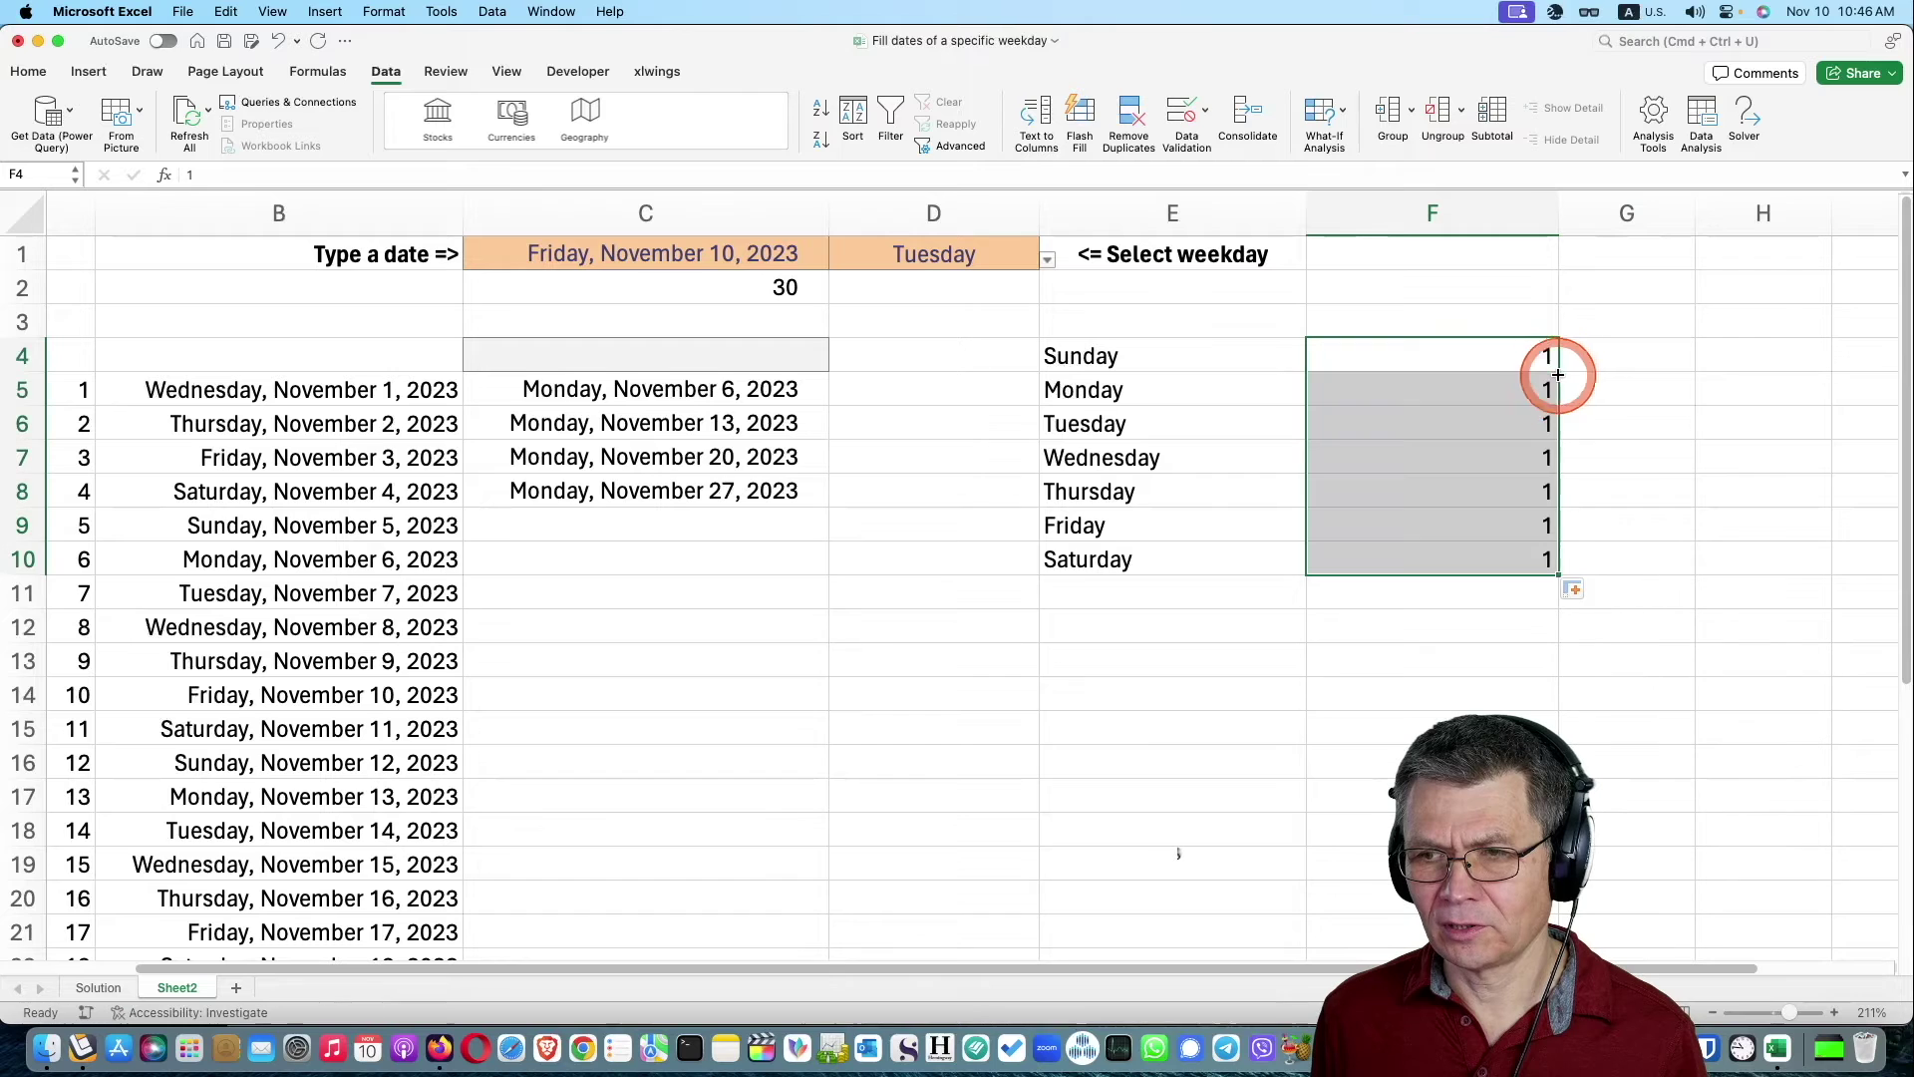
{"action": "left_click", "coordinate": [1573, 589]}
{"action": "left_click", "coordinate": [1593, 644]}
Highlight the weekday names E4:E10 and their numbers F4:F10 as the lookup table.
{"action": "mouse_move", "coordinate": [1179, 354]}
{"action": "left_mouse_down"}
{"action": "mouse_move", "coordinate": [1451, 518]}
{"action": "mouse_move", "coordinate": [1452, 560]}
{"action": "left_mouse_up"}
{"action": "left_click", "coordinate": [1137, 496]}
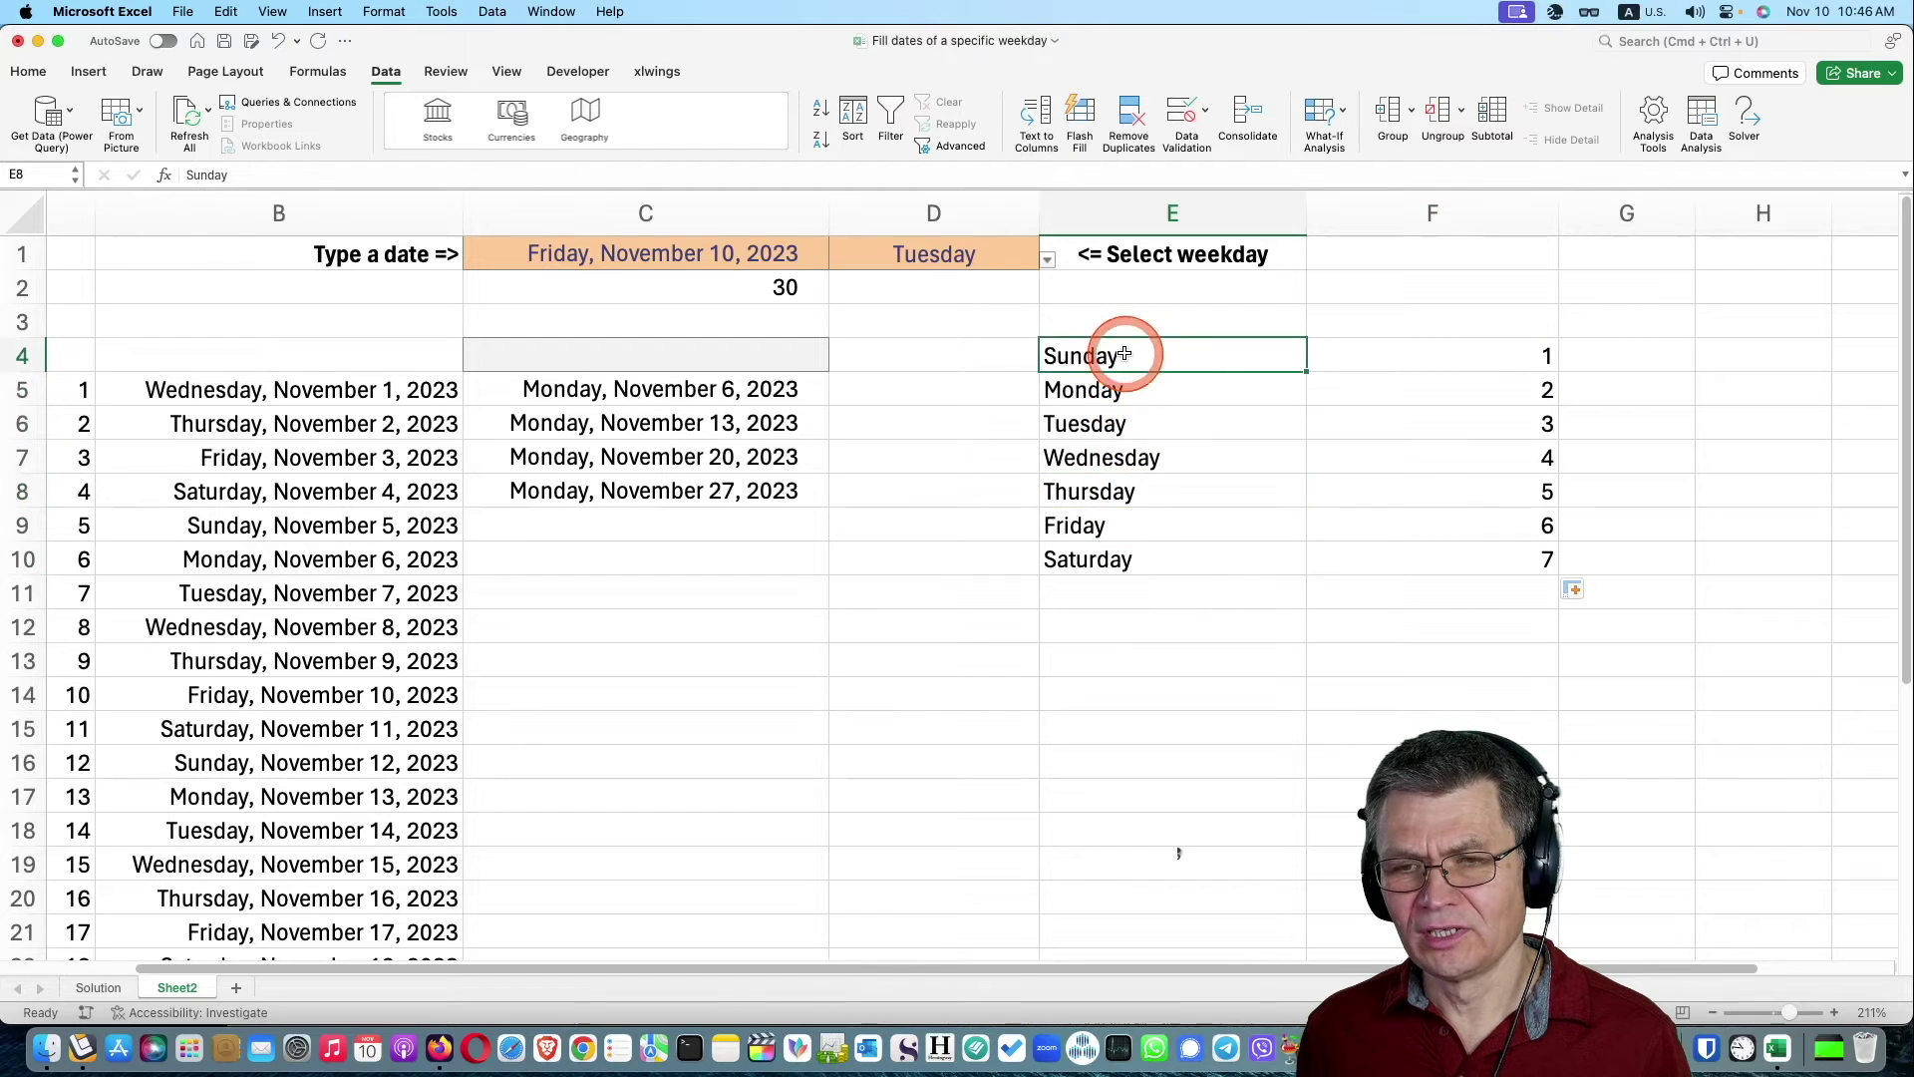
{"action": "left_click_drag", "start_coordinate": [1124, 354], "coordinate": [1127, 559]}
{"action": "left_click", "coordinate": [1406, 365]}
{"action": "left_click_drag", "start_coordinate": [1406, 365], "coordinate": [1409, 558]}
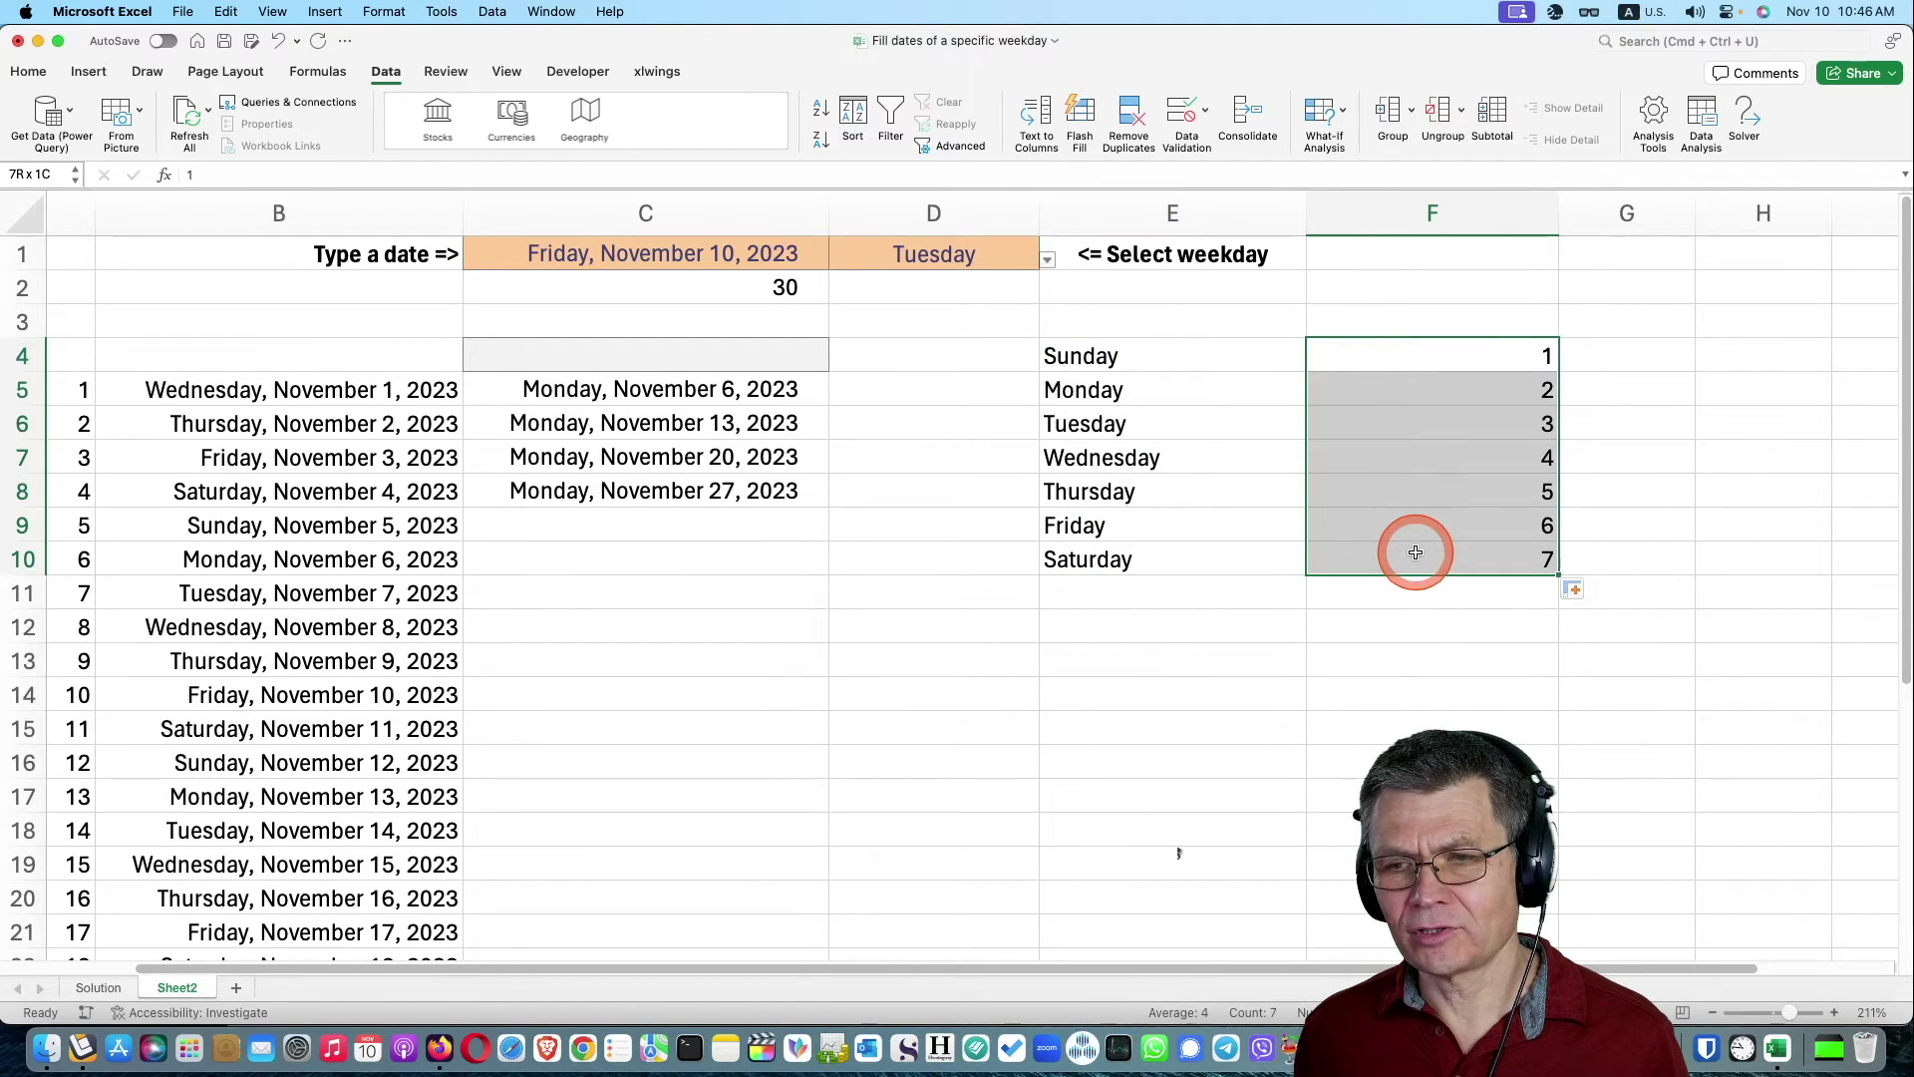
{"action": "left_click", "coordinate": [880, 632]}
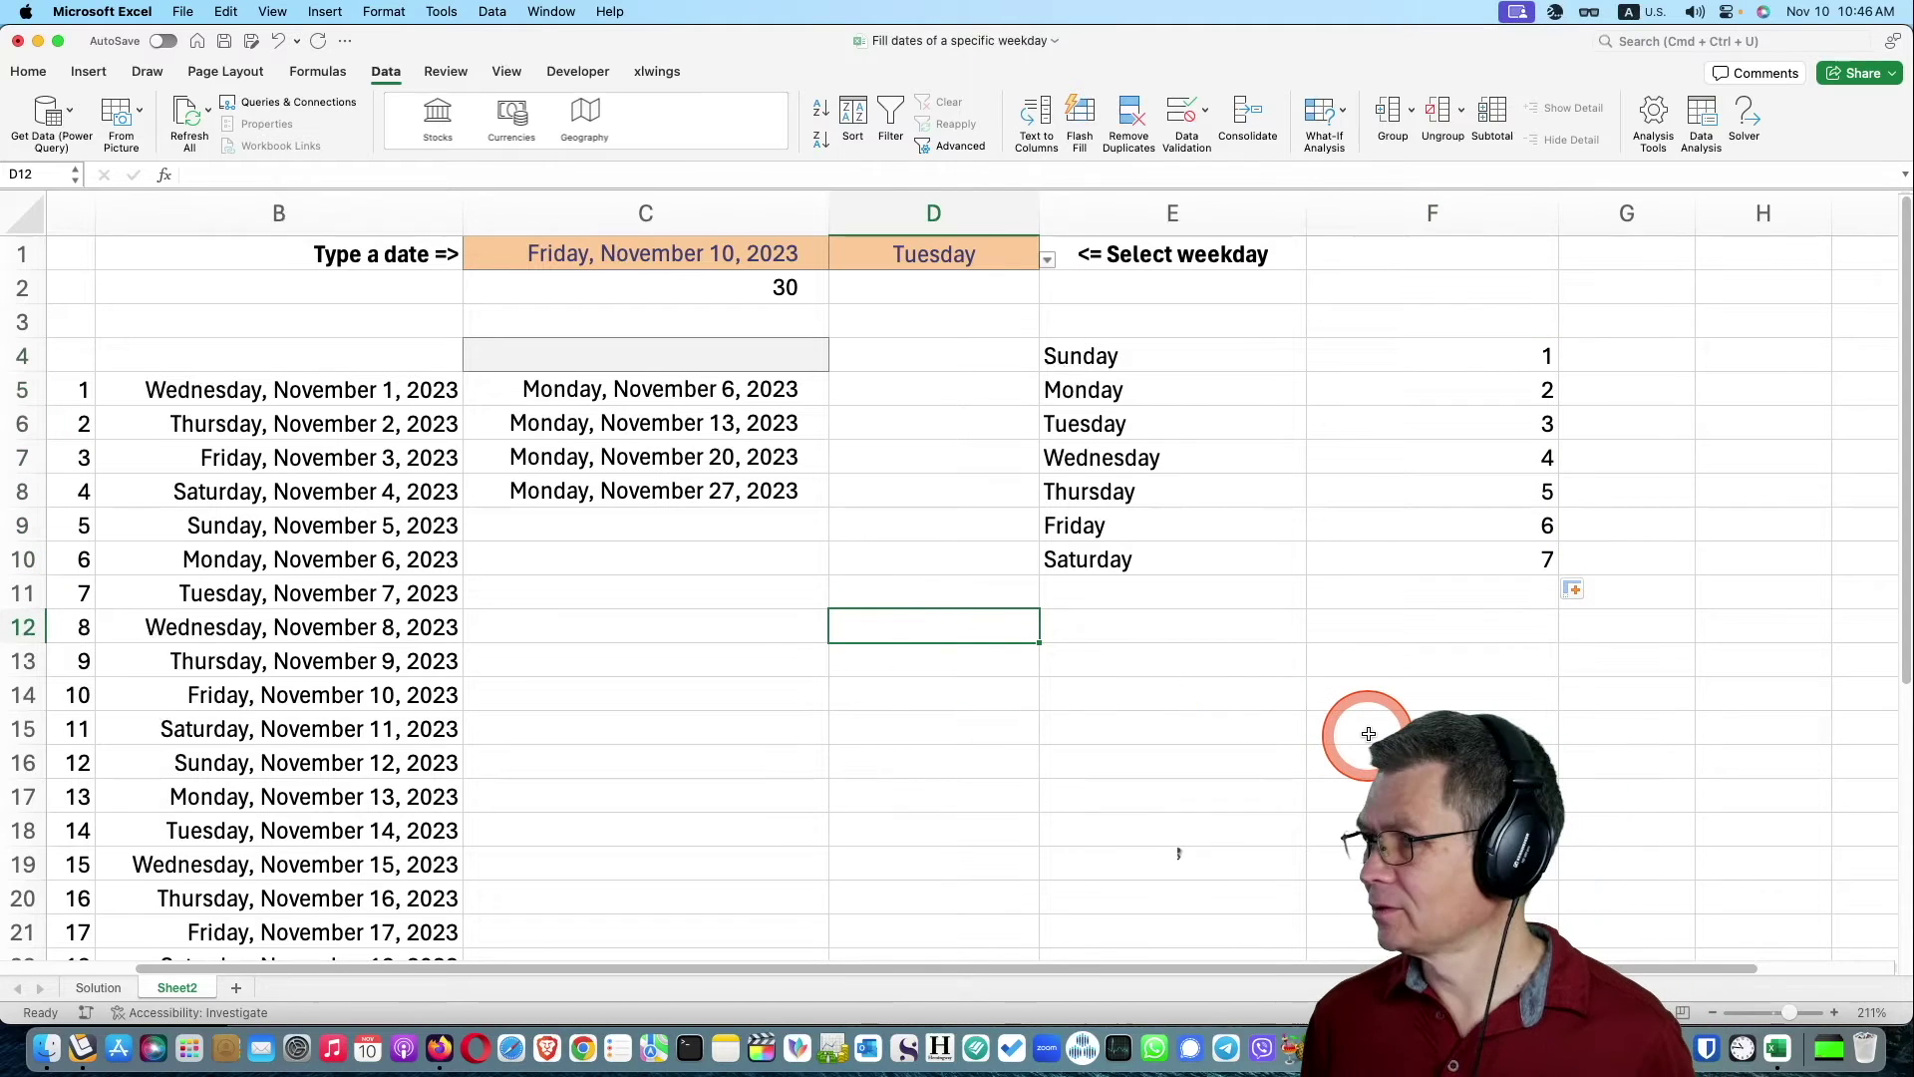
Enter =XLOOKUP(D1,E4:E10,F4:F10) in D12 to return the chosen weekday's number.
{"action": "type", "text": "="}
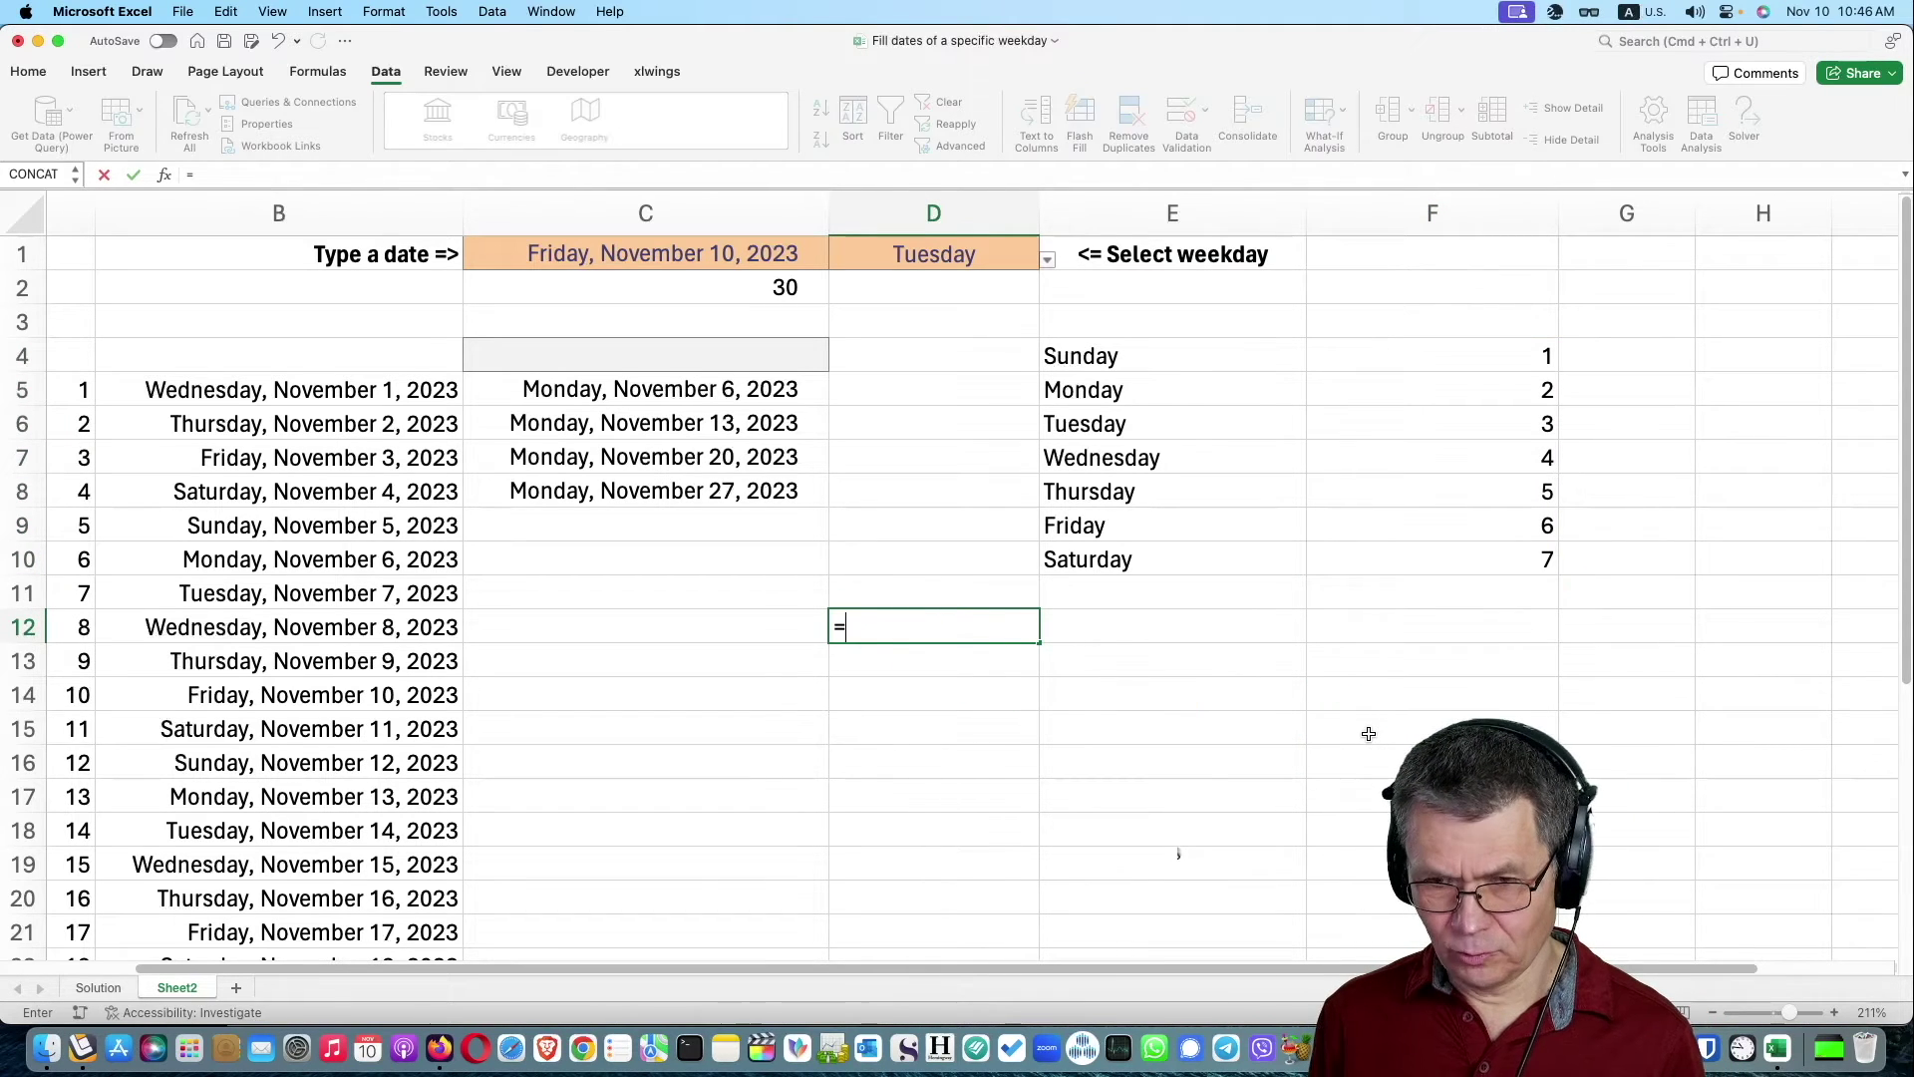
{"action": "type", "text": "xl"}
{"action": "key", "text": "Tab"}
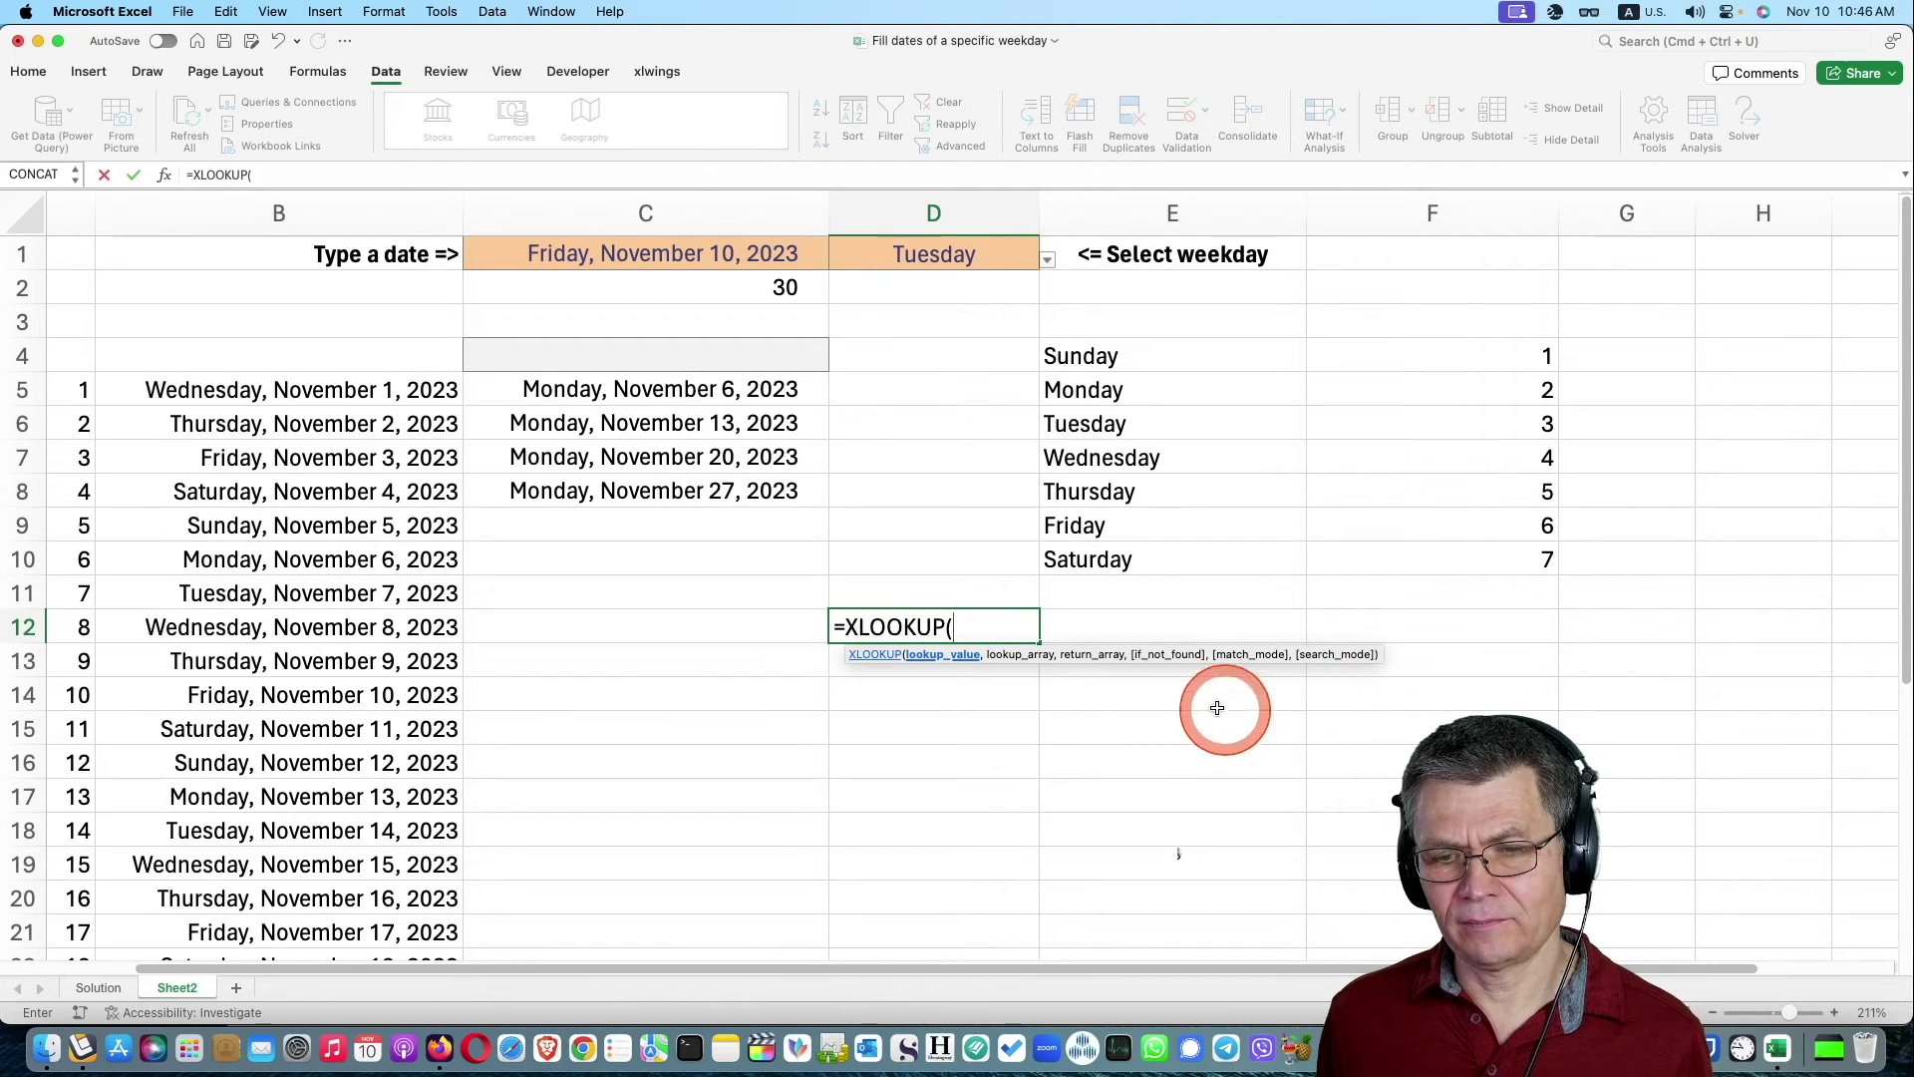
{"action": "left_click", "coordinate": [932, 257]}
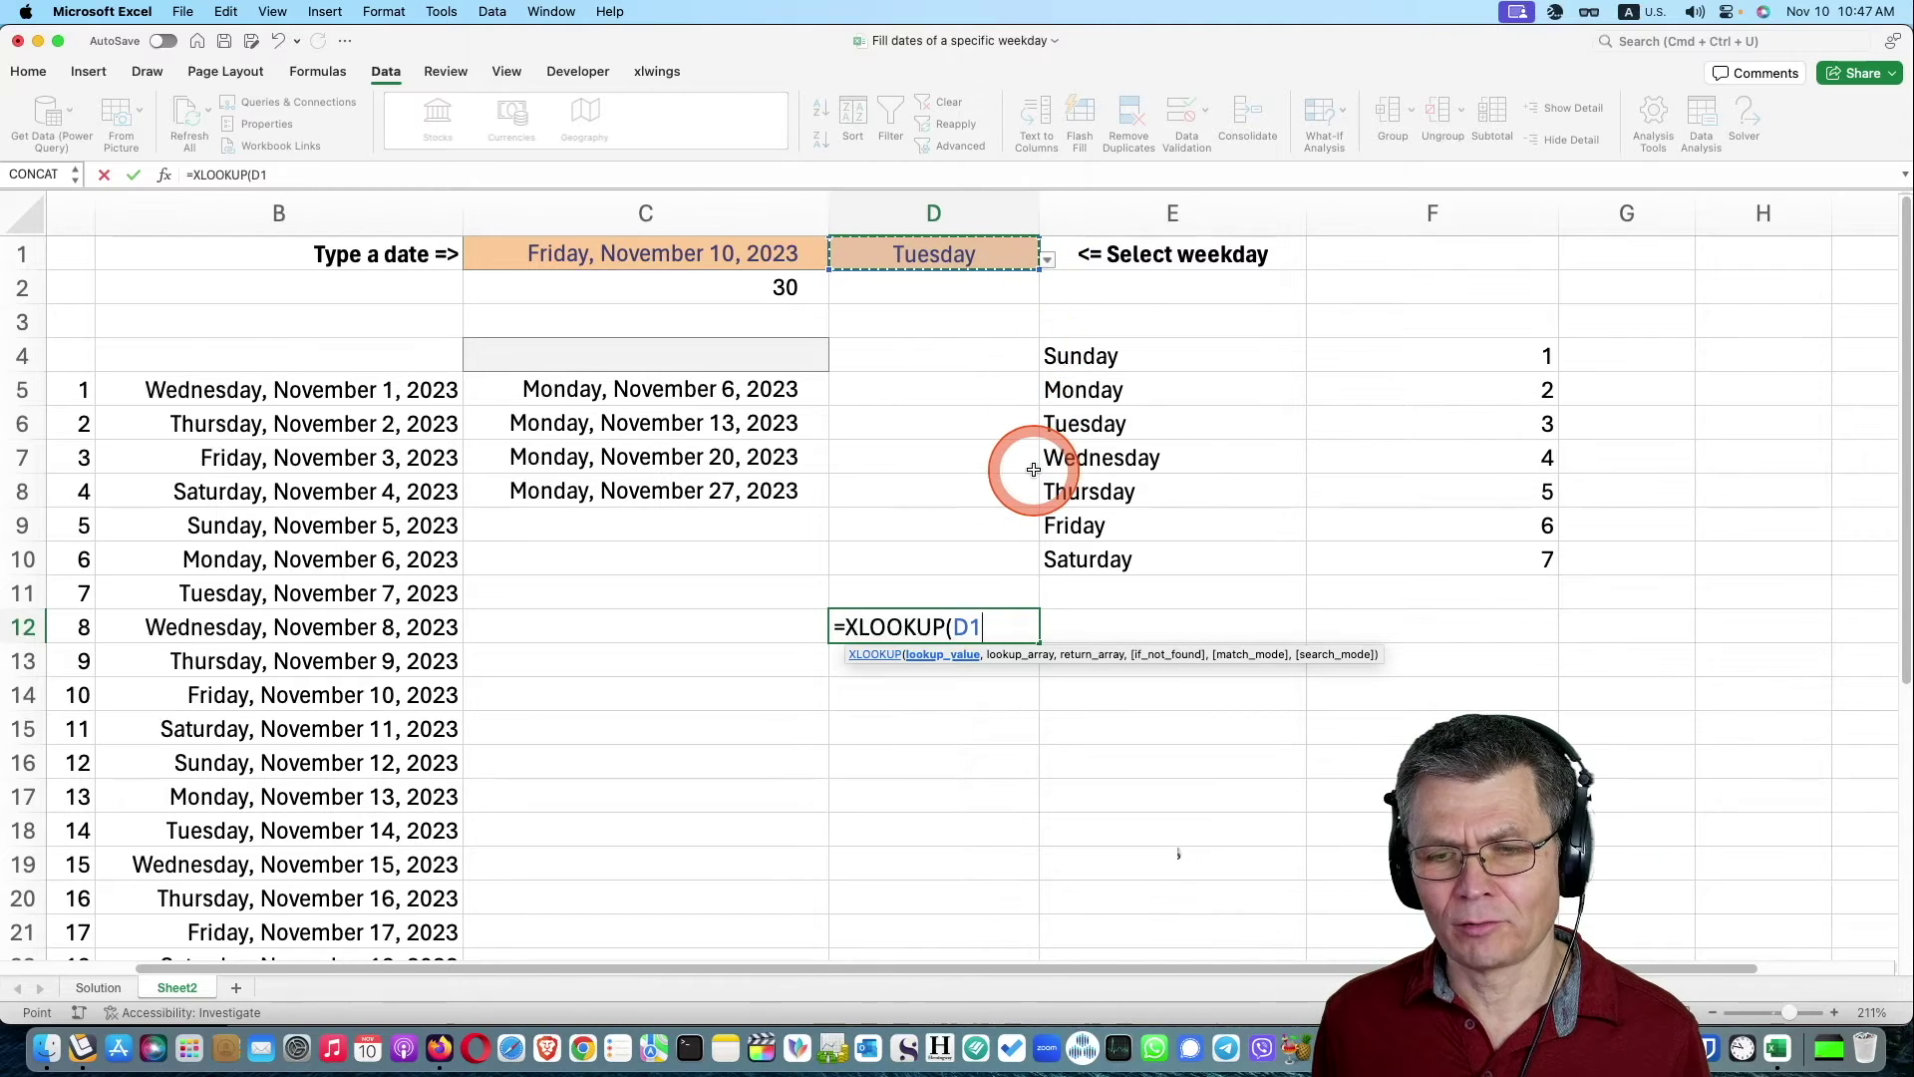
{"action": "type", "text": ","}
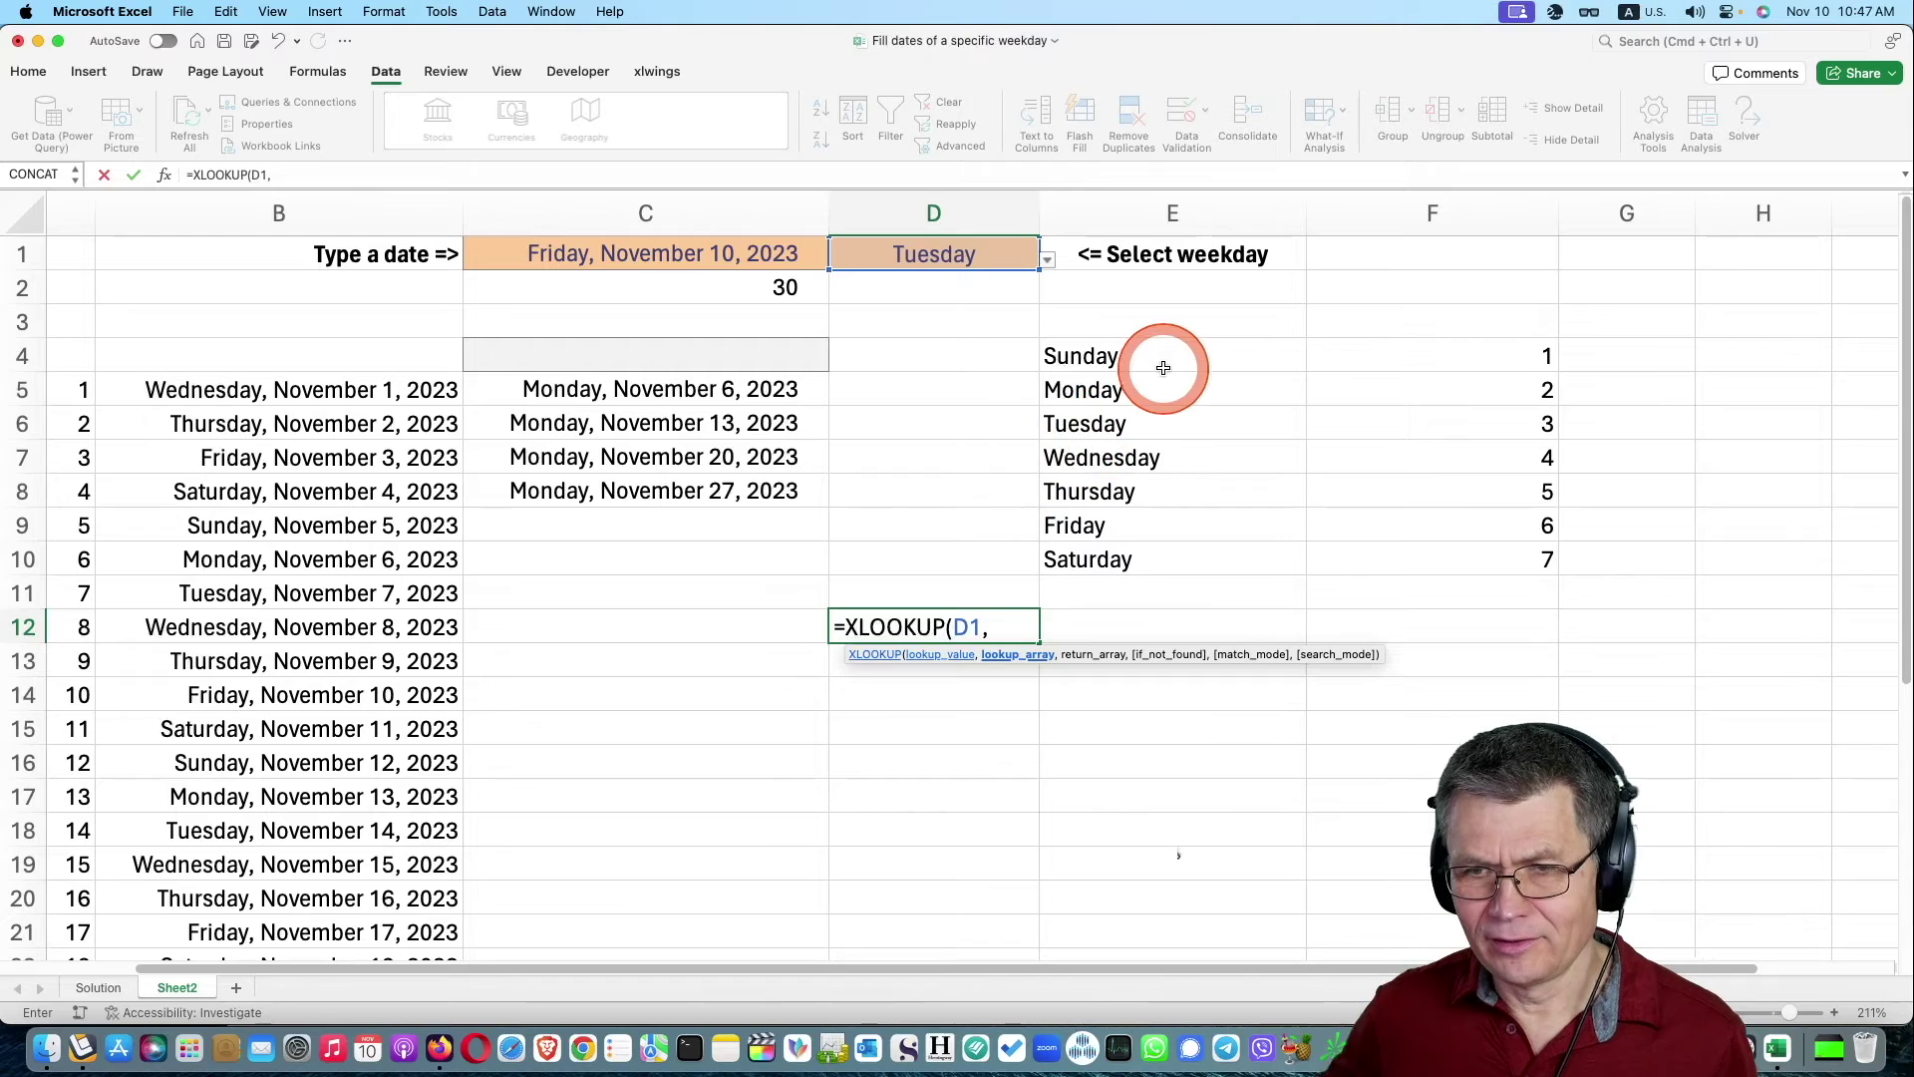
{"action": "left_click_drag", "start_coordinate": [1162, 356], "coordinate": [1170, 556]}
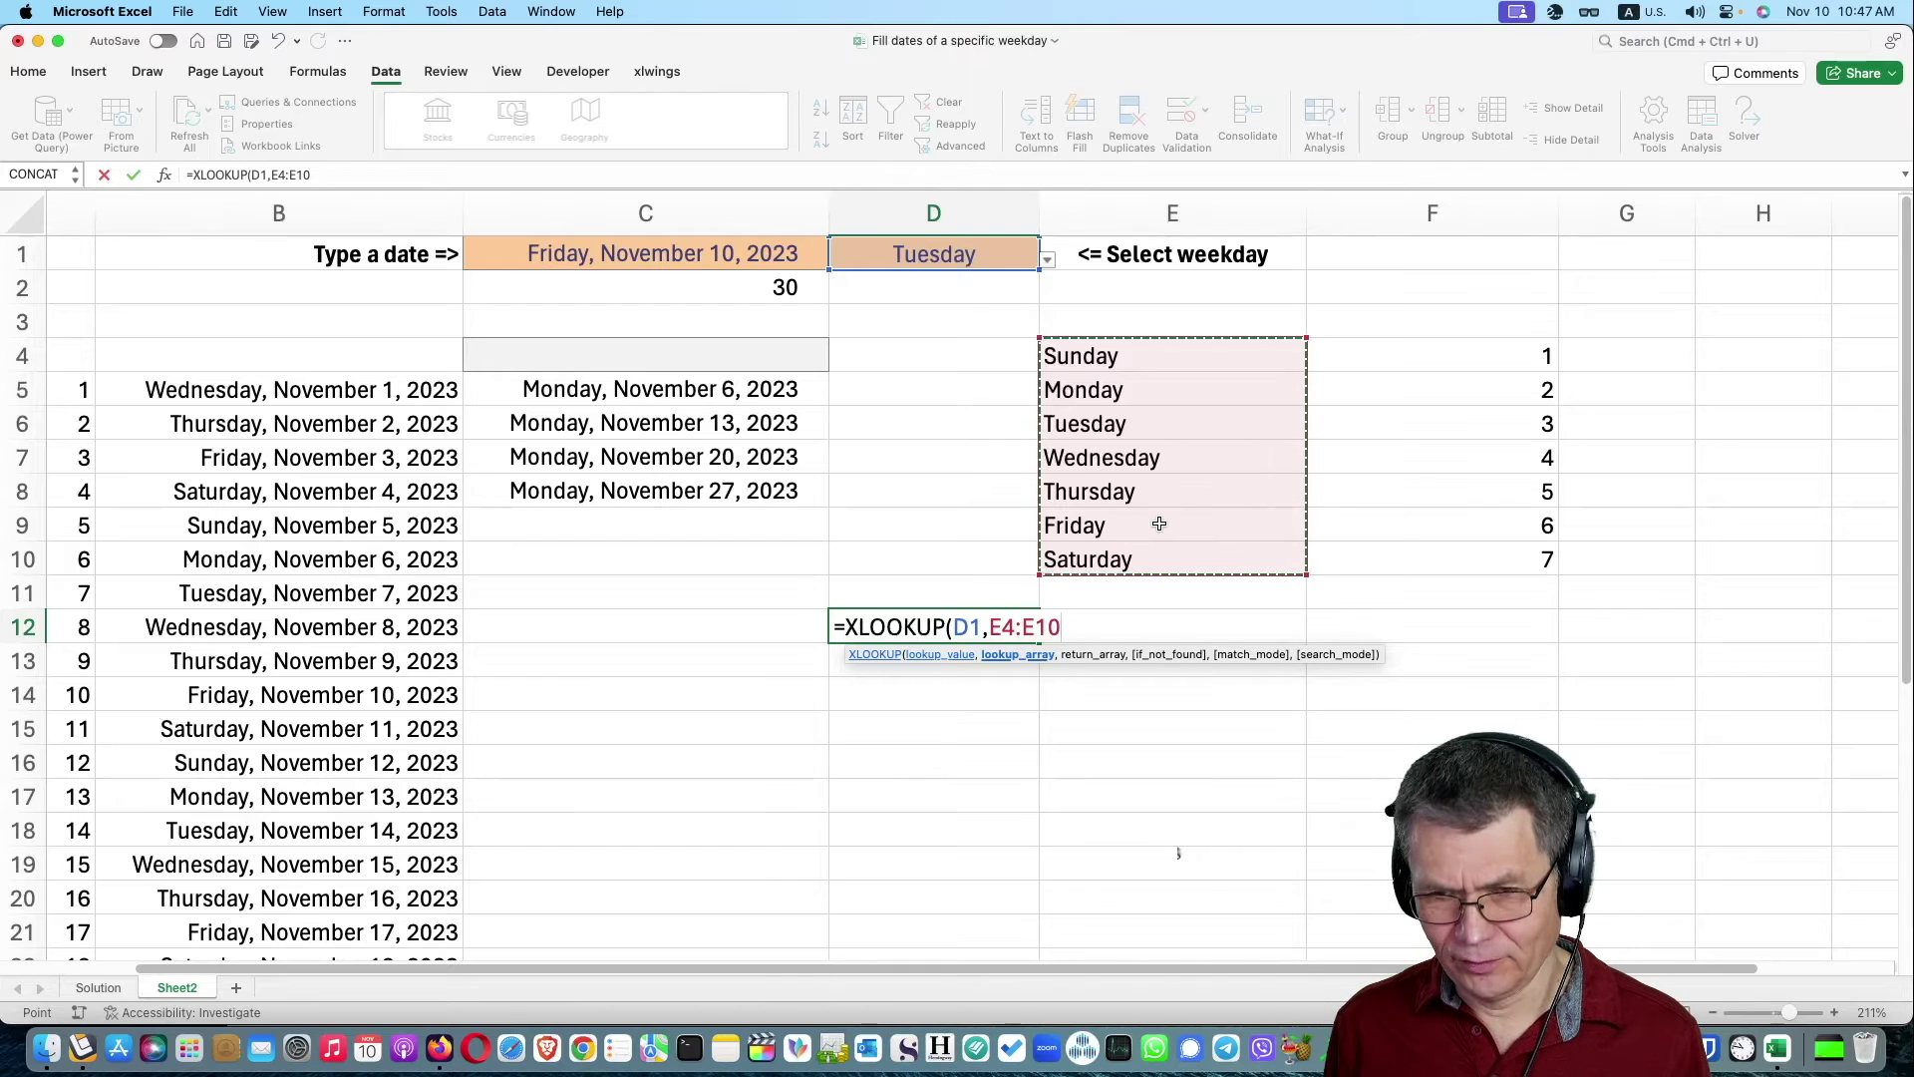
{"action": "type", "text": ","}
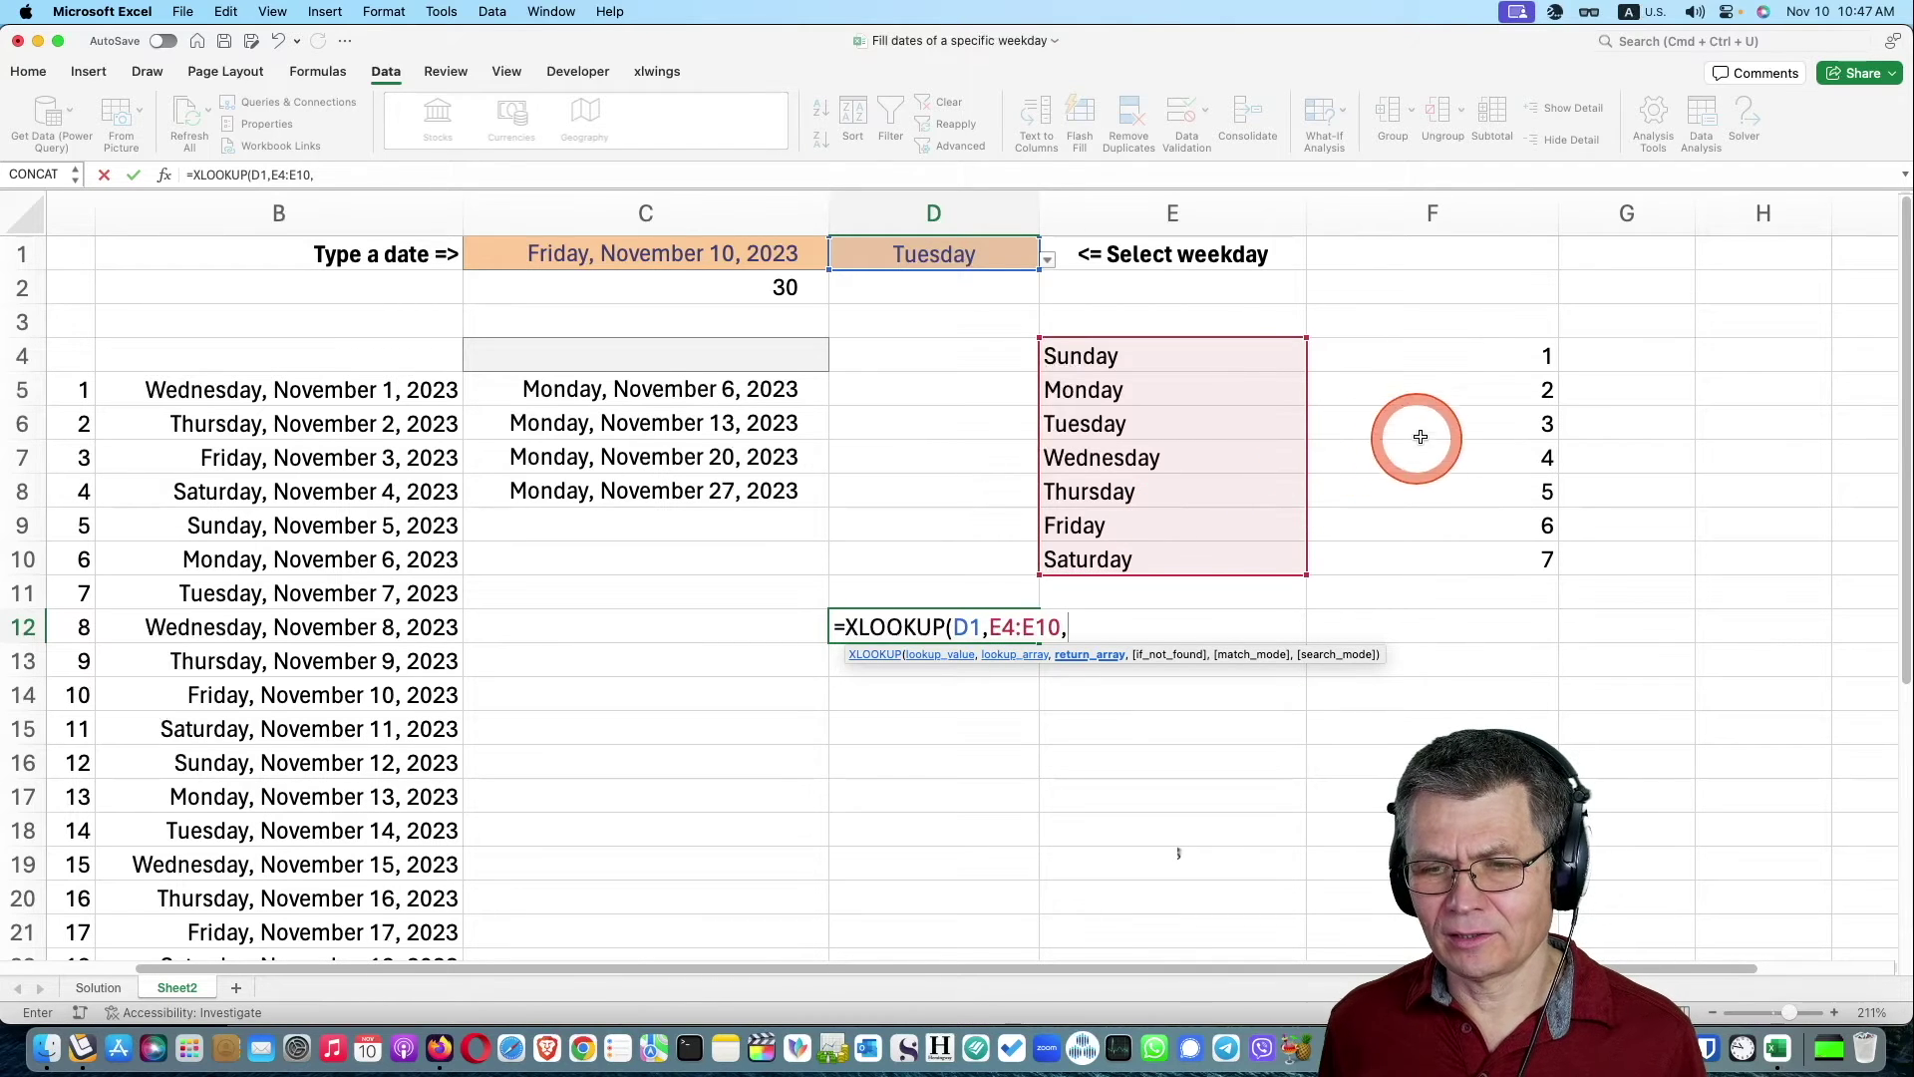
{"action": "left_click_drag", "start_coordinate": [1449, 354], "coordinate": [1453, 544]}
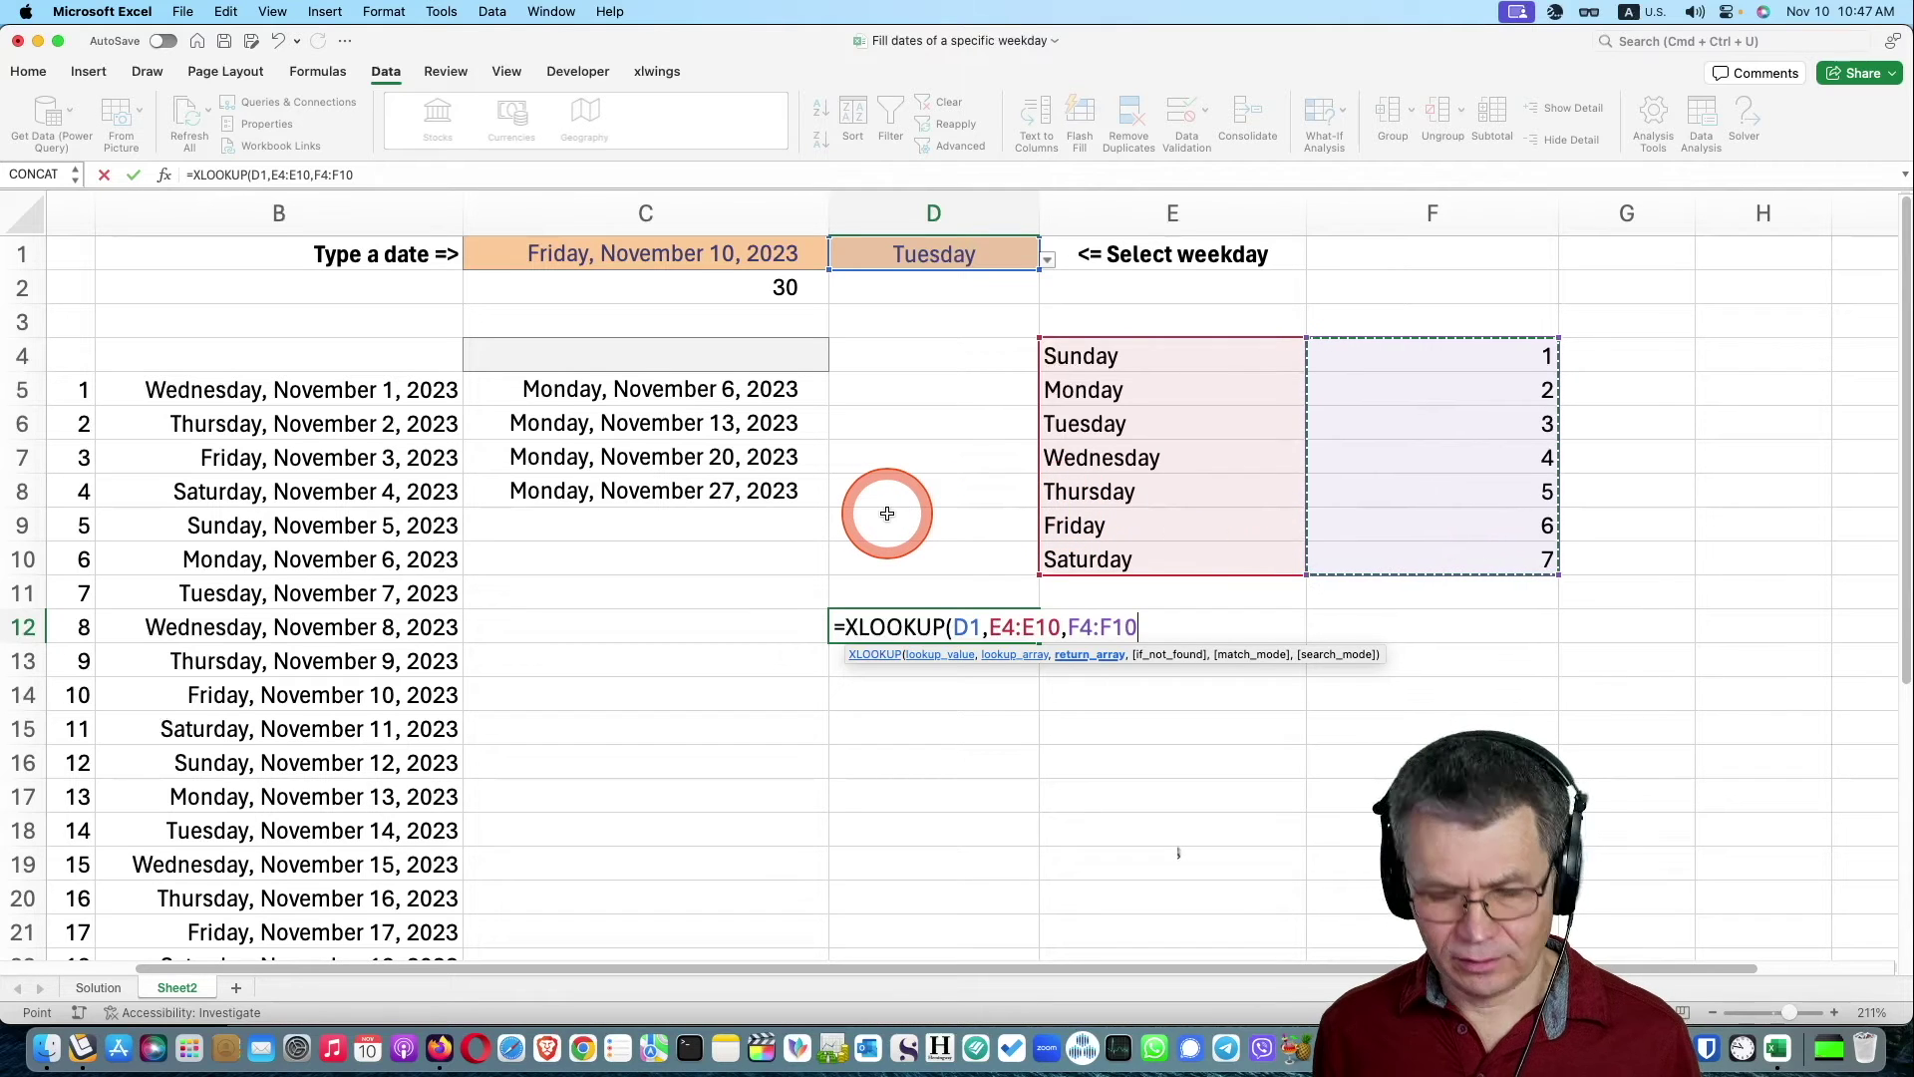
{"action": "type", "text": ")"}
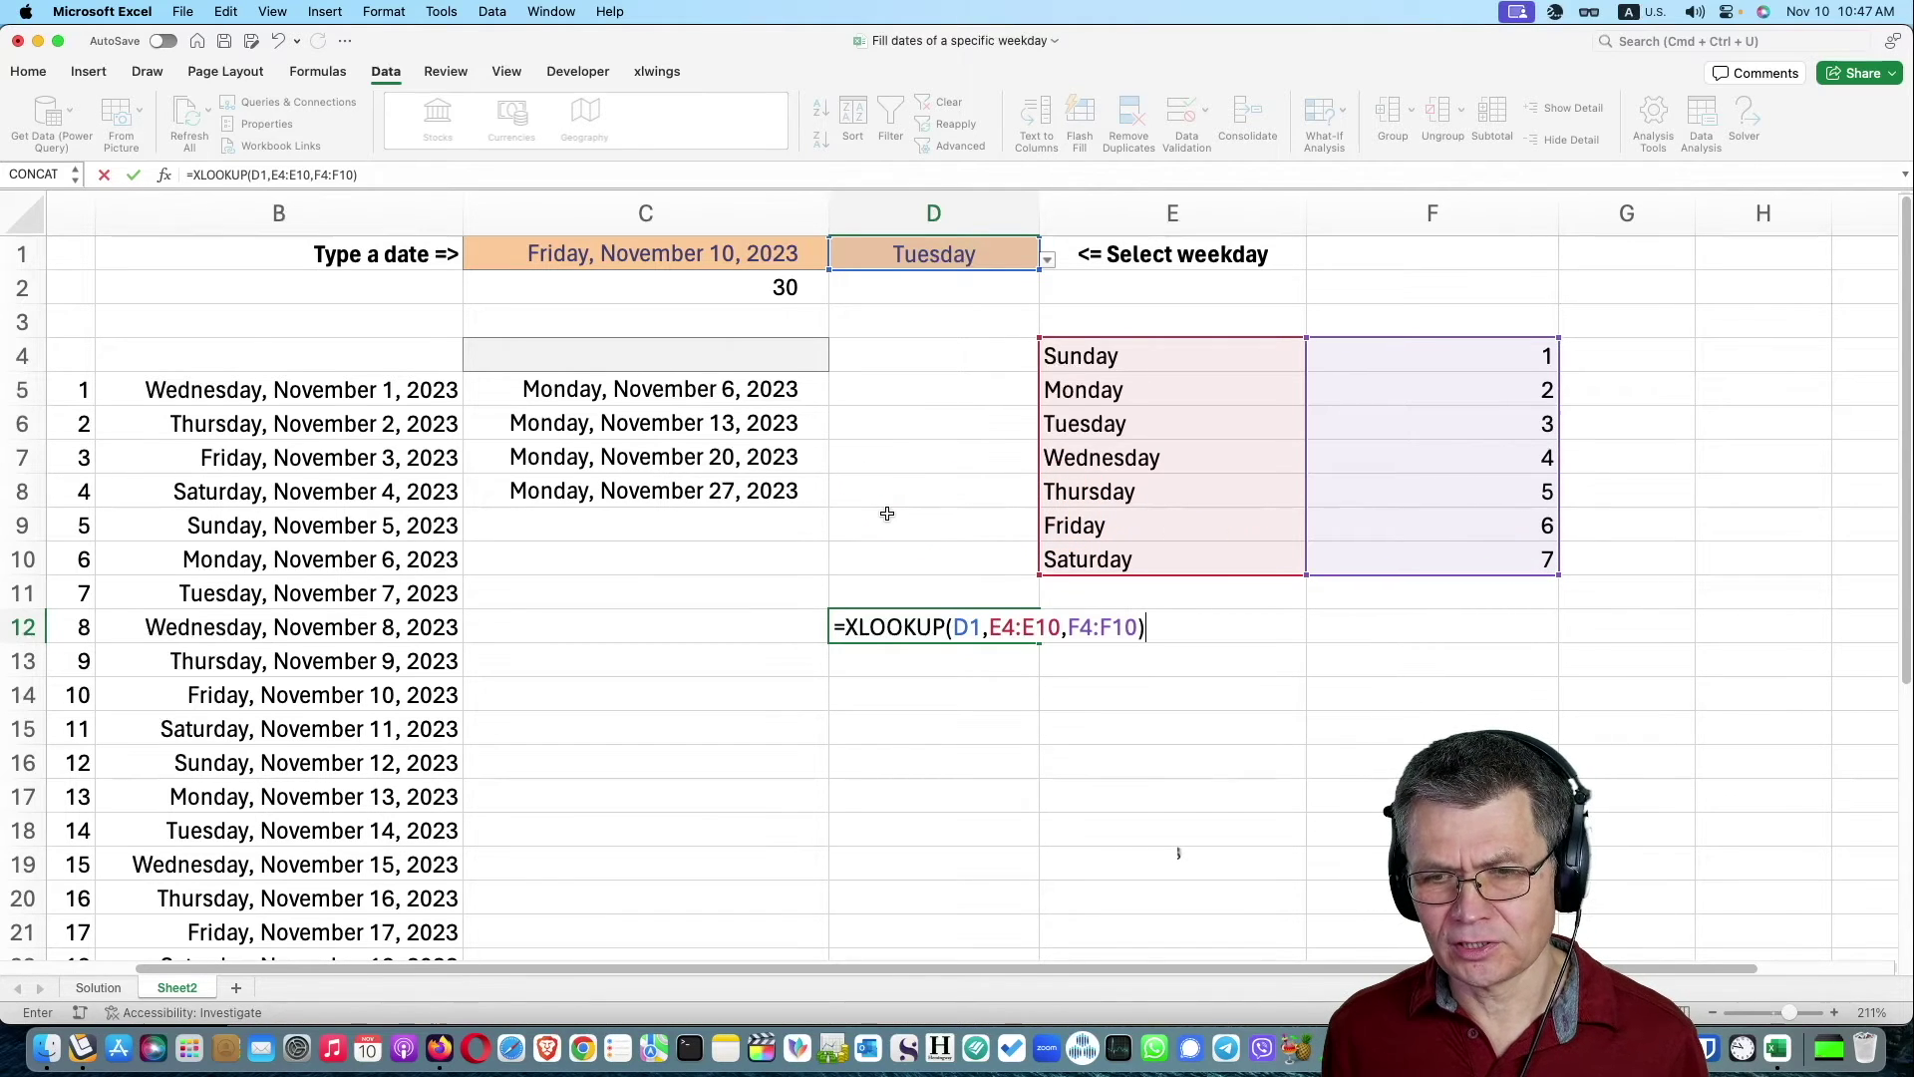
{"action": "key", "text": "Return"}
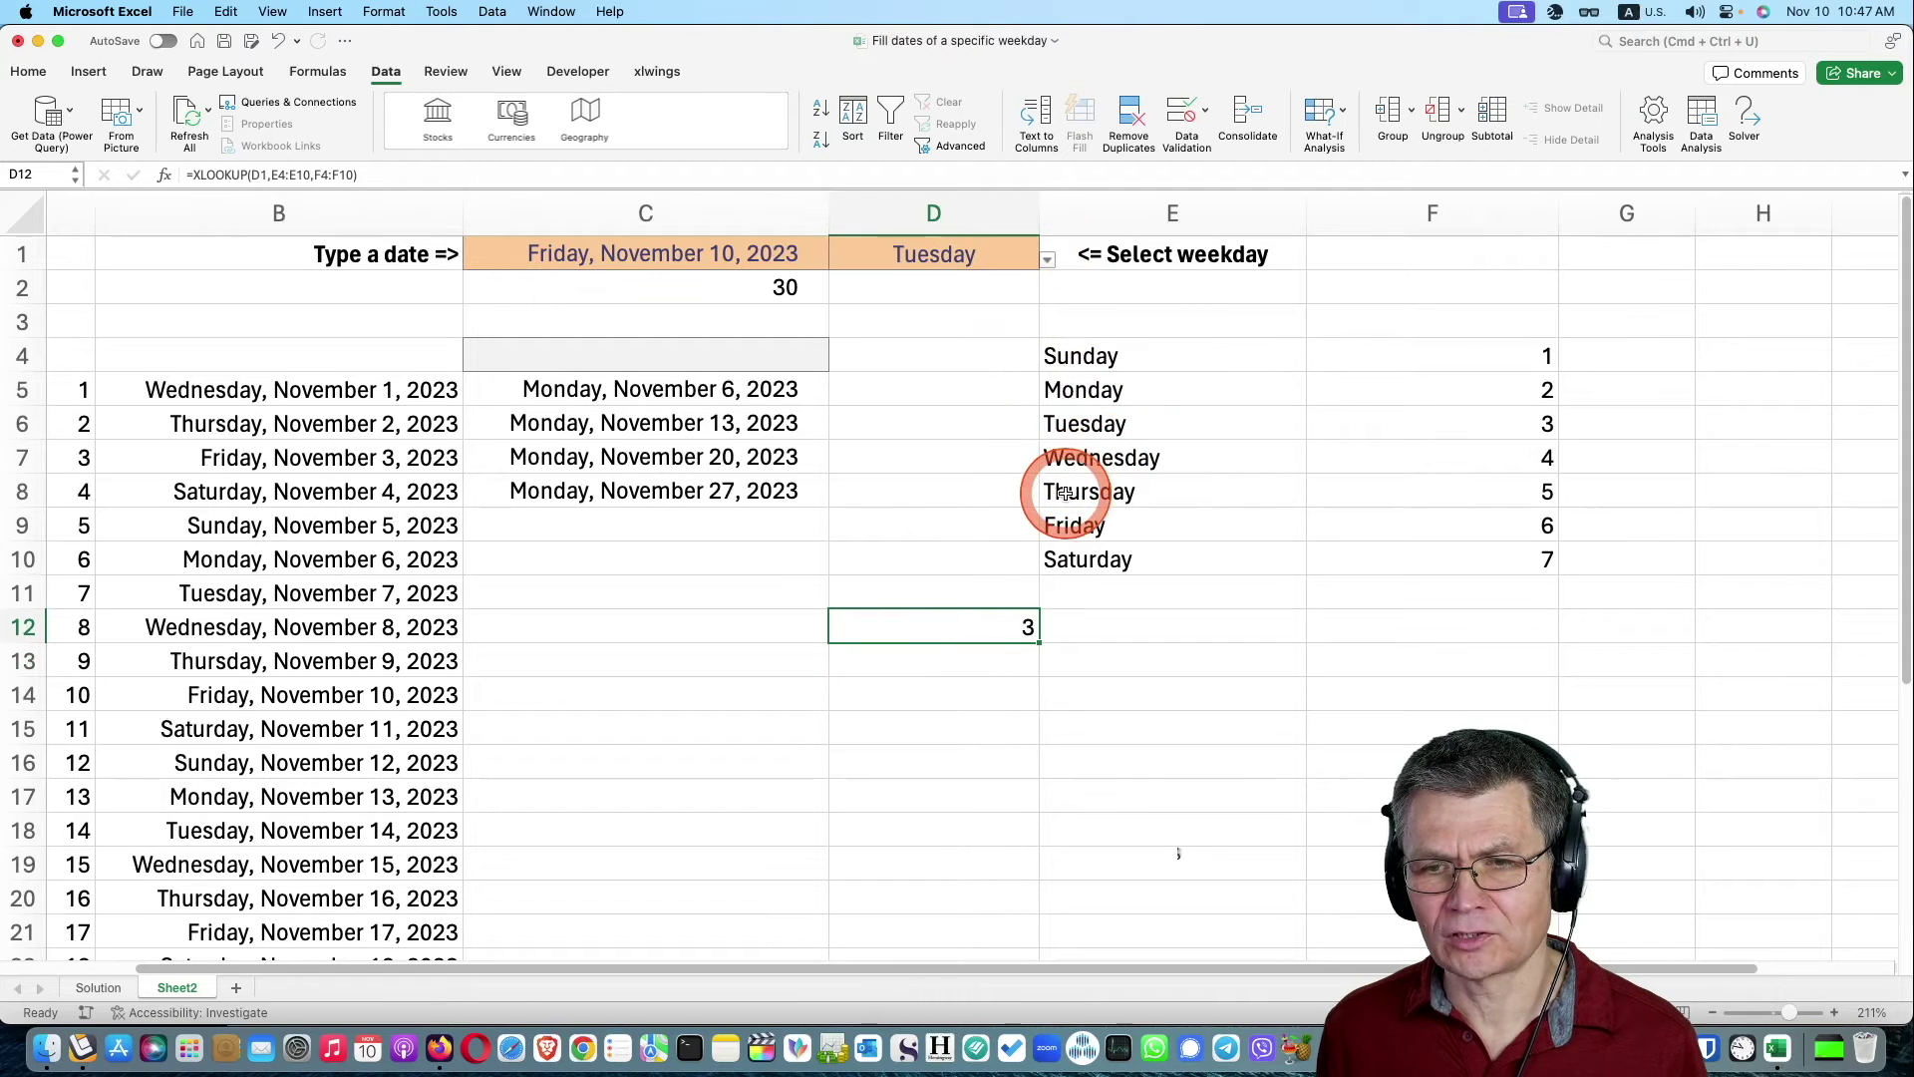
Switch D1's weekday from Tuesday to Sunday.
{"action": "left_click_drag", "start_coordinate": [1072, 424], "coordinate": [1353, 440]}
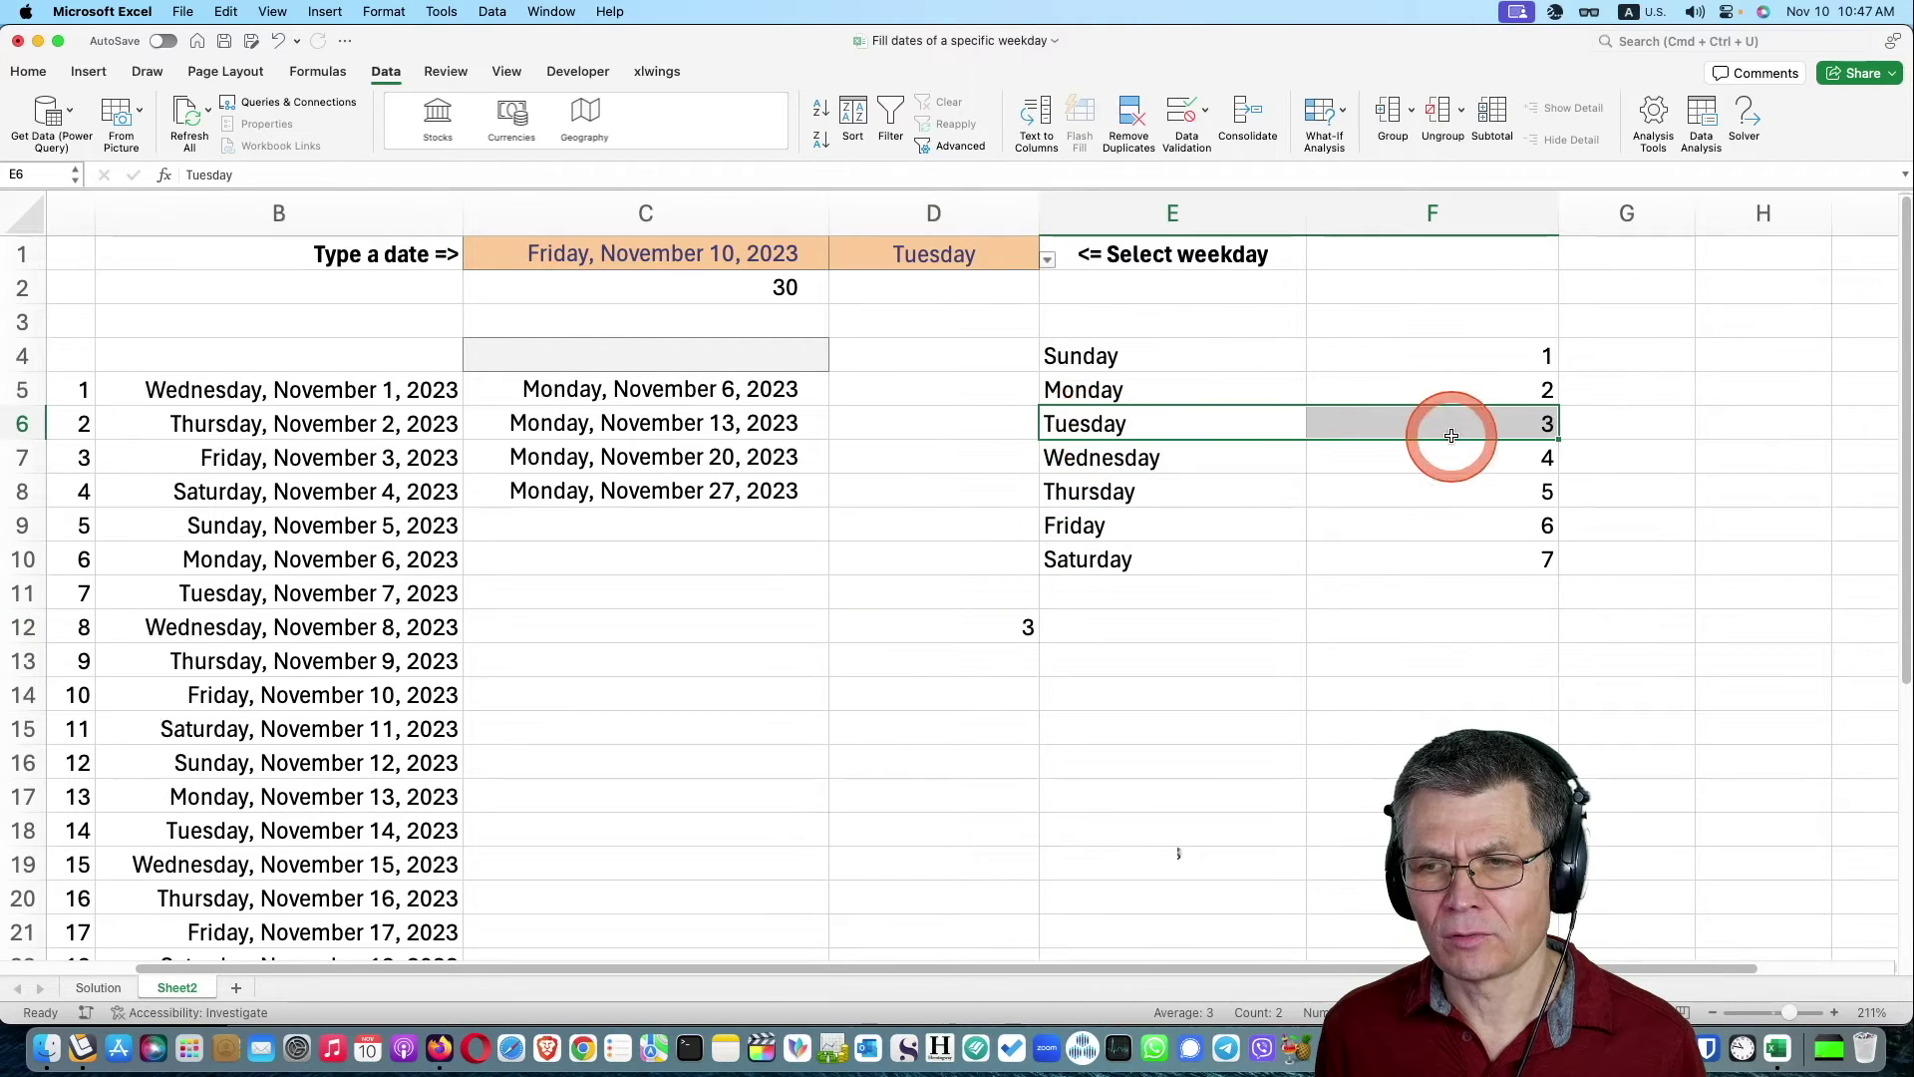
{"action": "left_click", "coordinate": [1038, 259]}
{"action": "left_click", "coordinate": [1055, 262]}
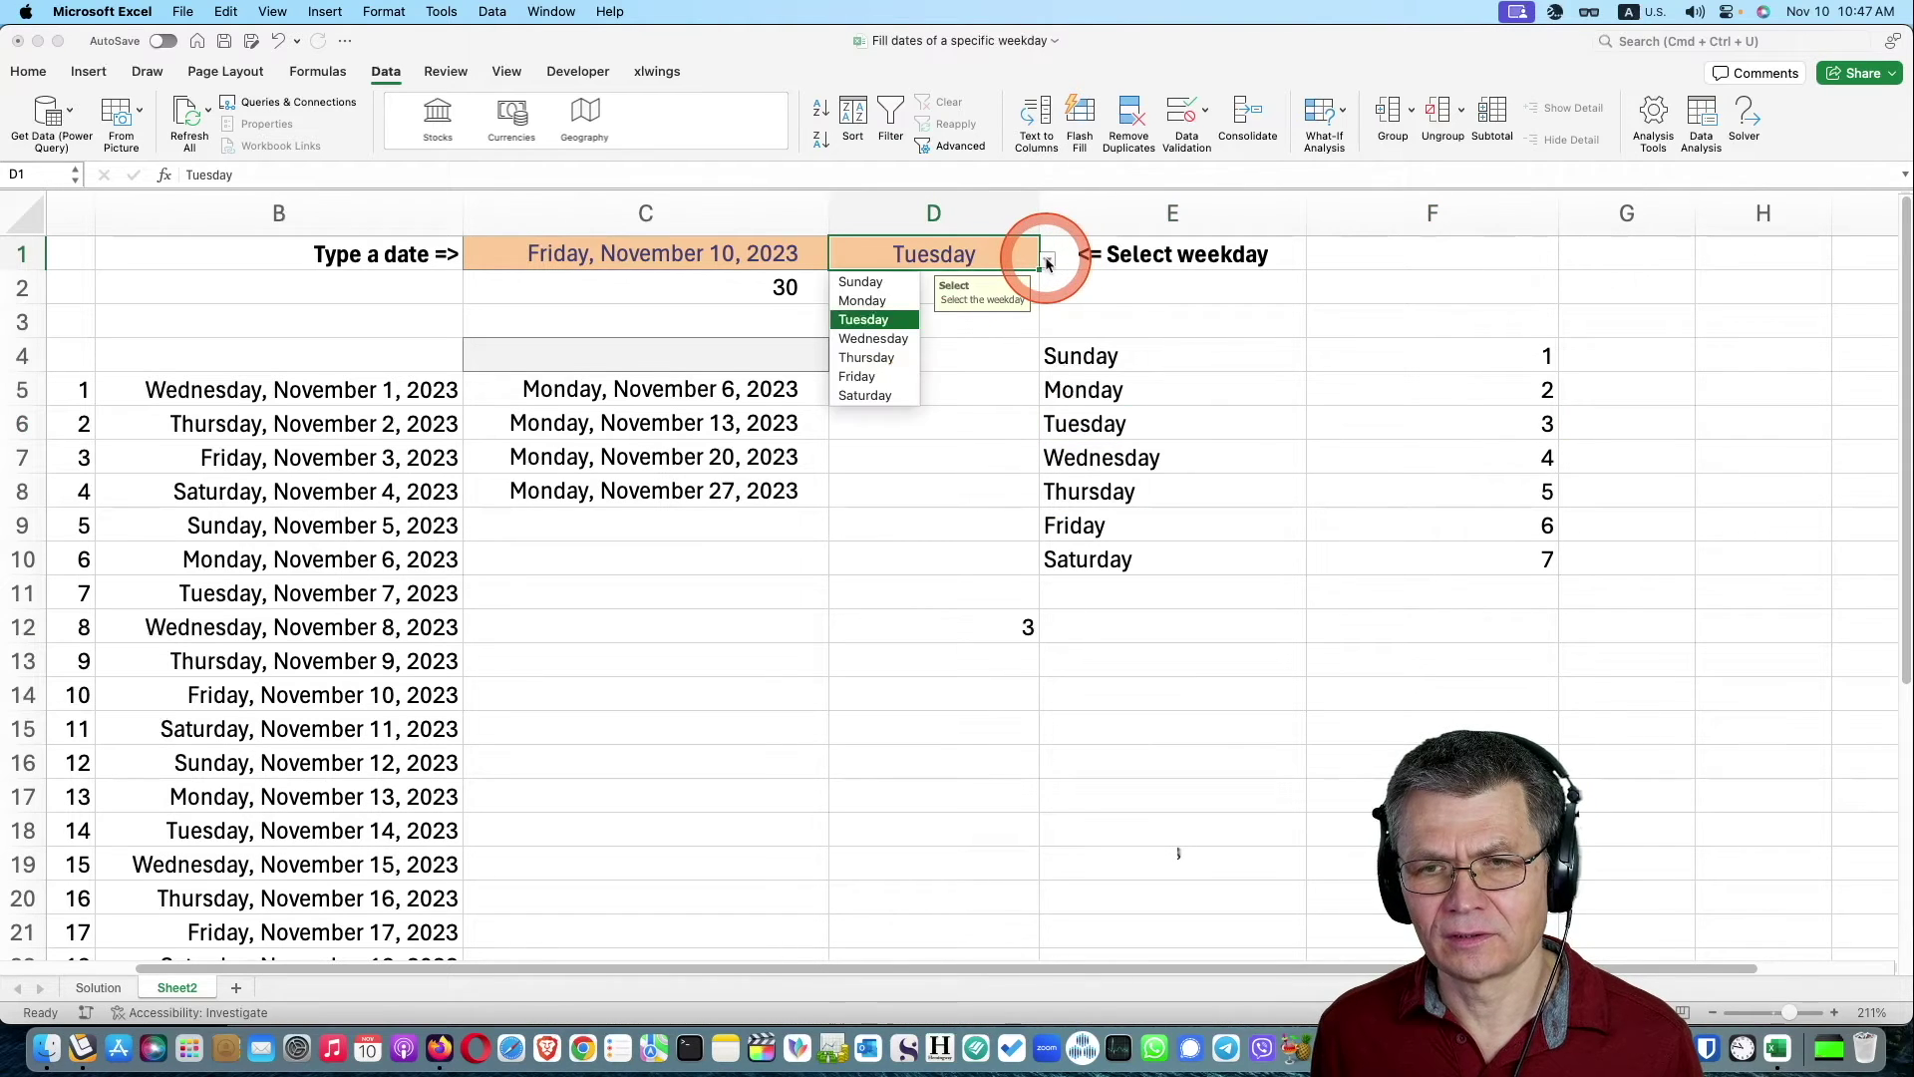
{"action": "left_click", "coordinate": [890, 289]}
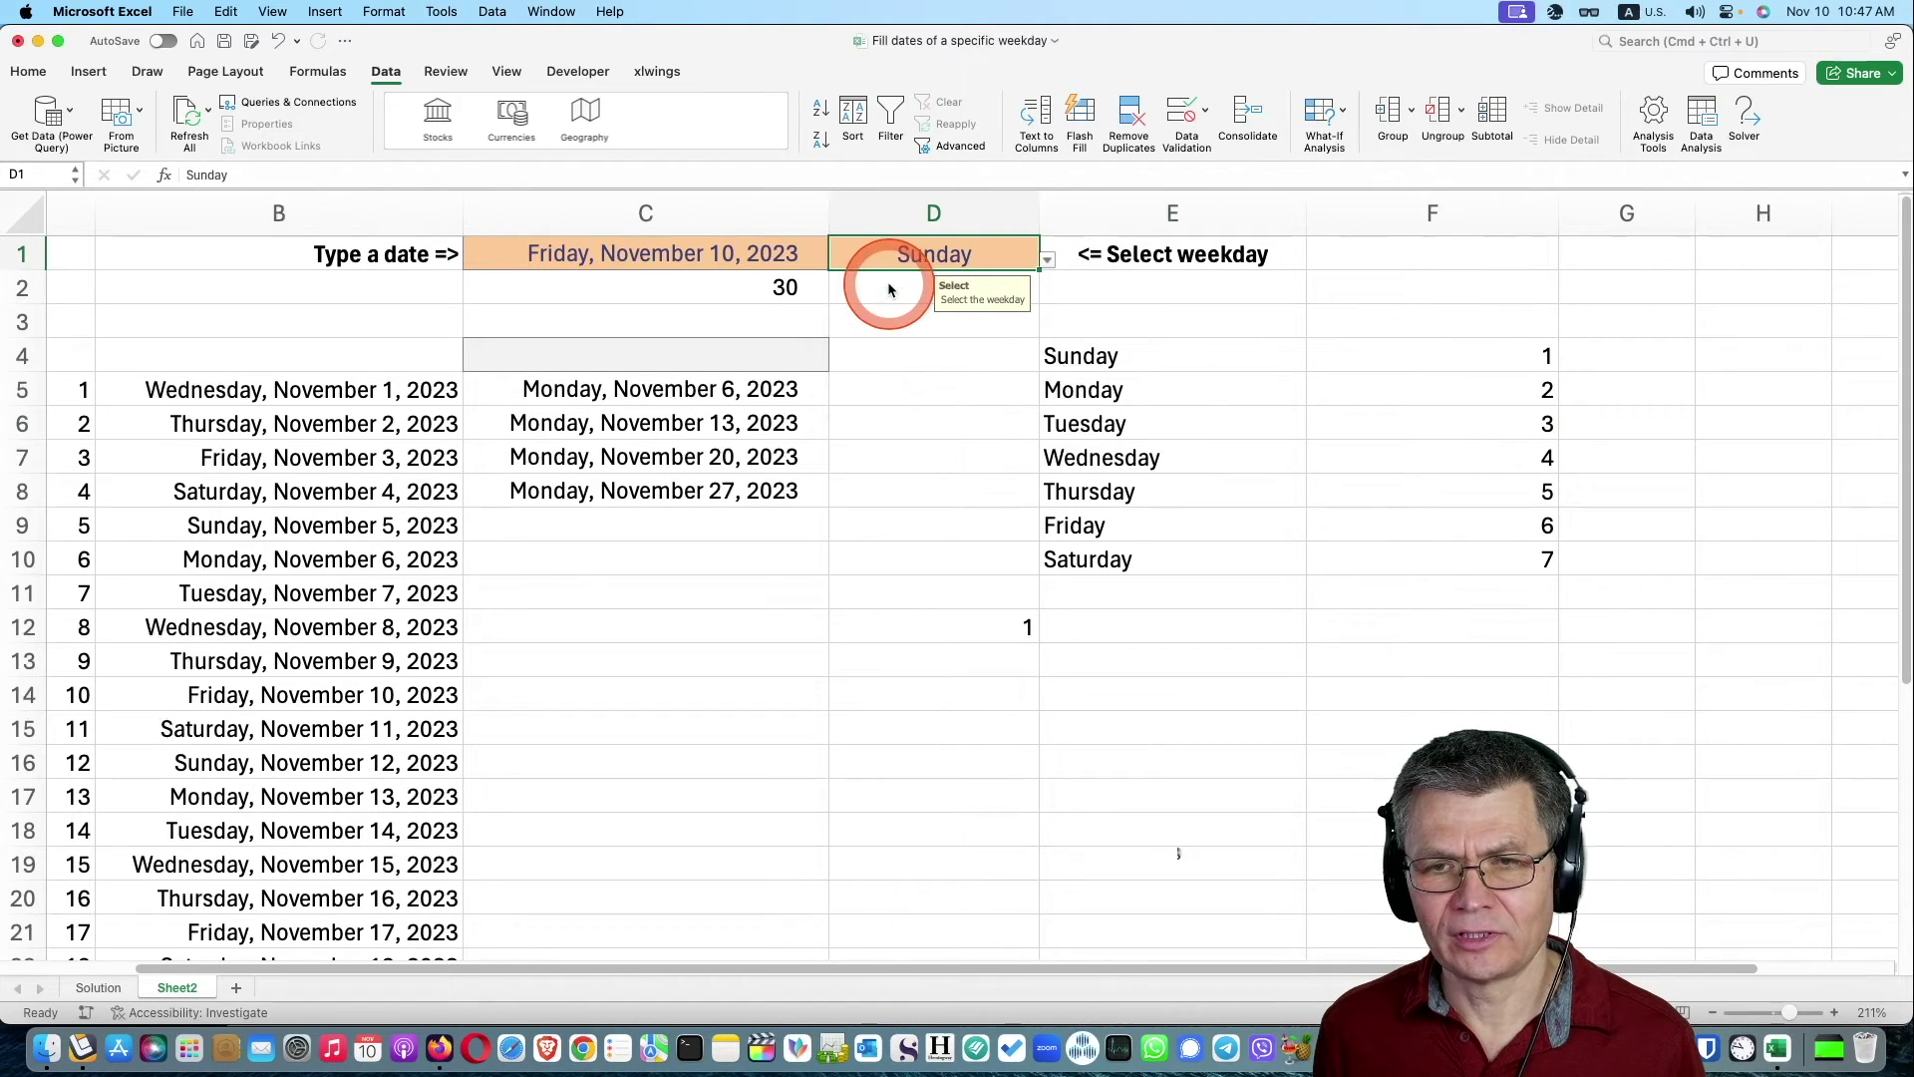
Check D12's lookup result and open C5's FILTER formula for editing.
{"action": "left_click", "coordinate": [987, 626]}
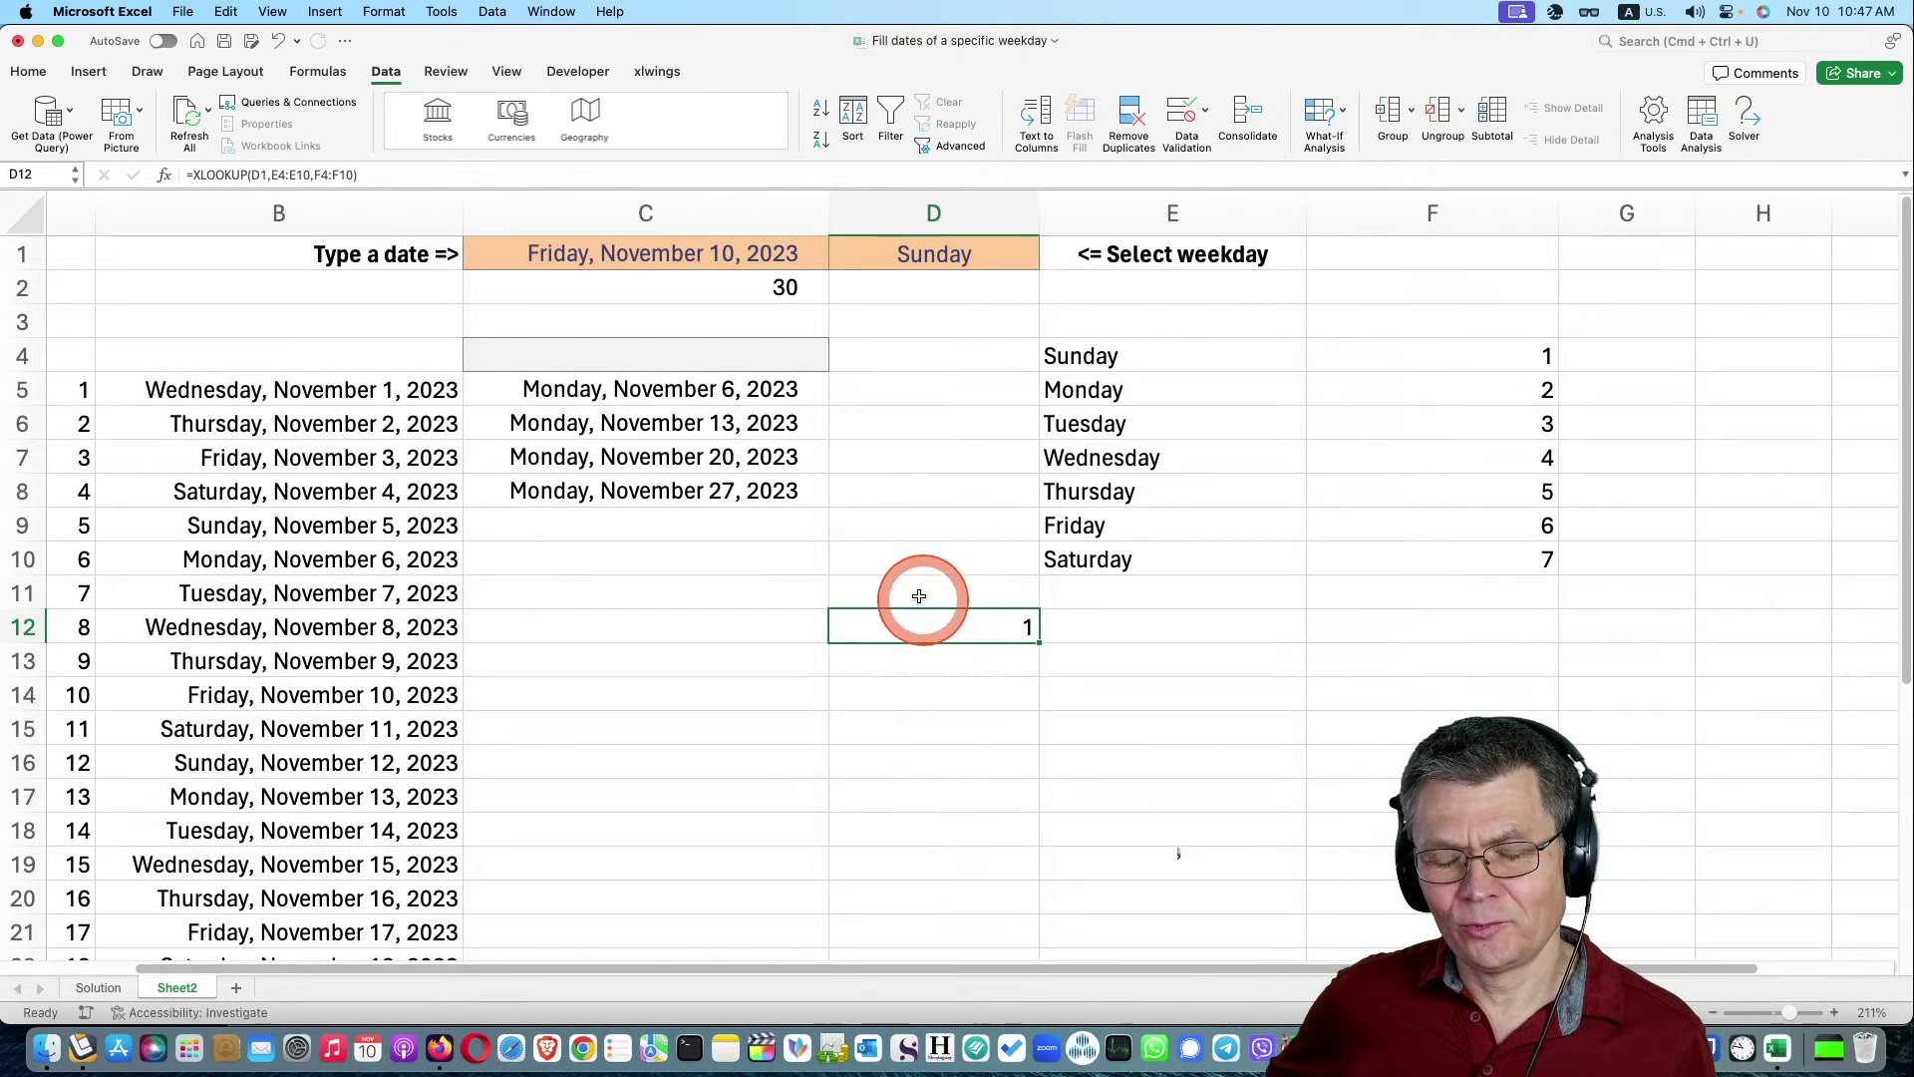
{"action": "left_click", "coordinate": [685, 391]}
{"action": "double_click", "coordinate": [685, 391]}
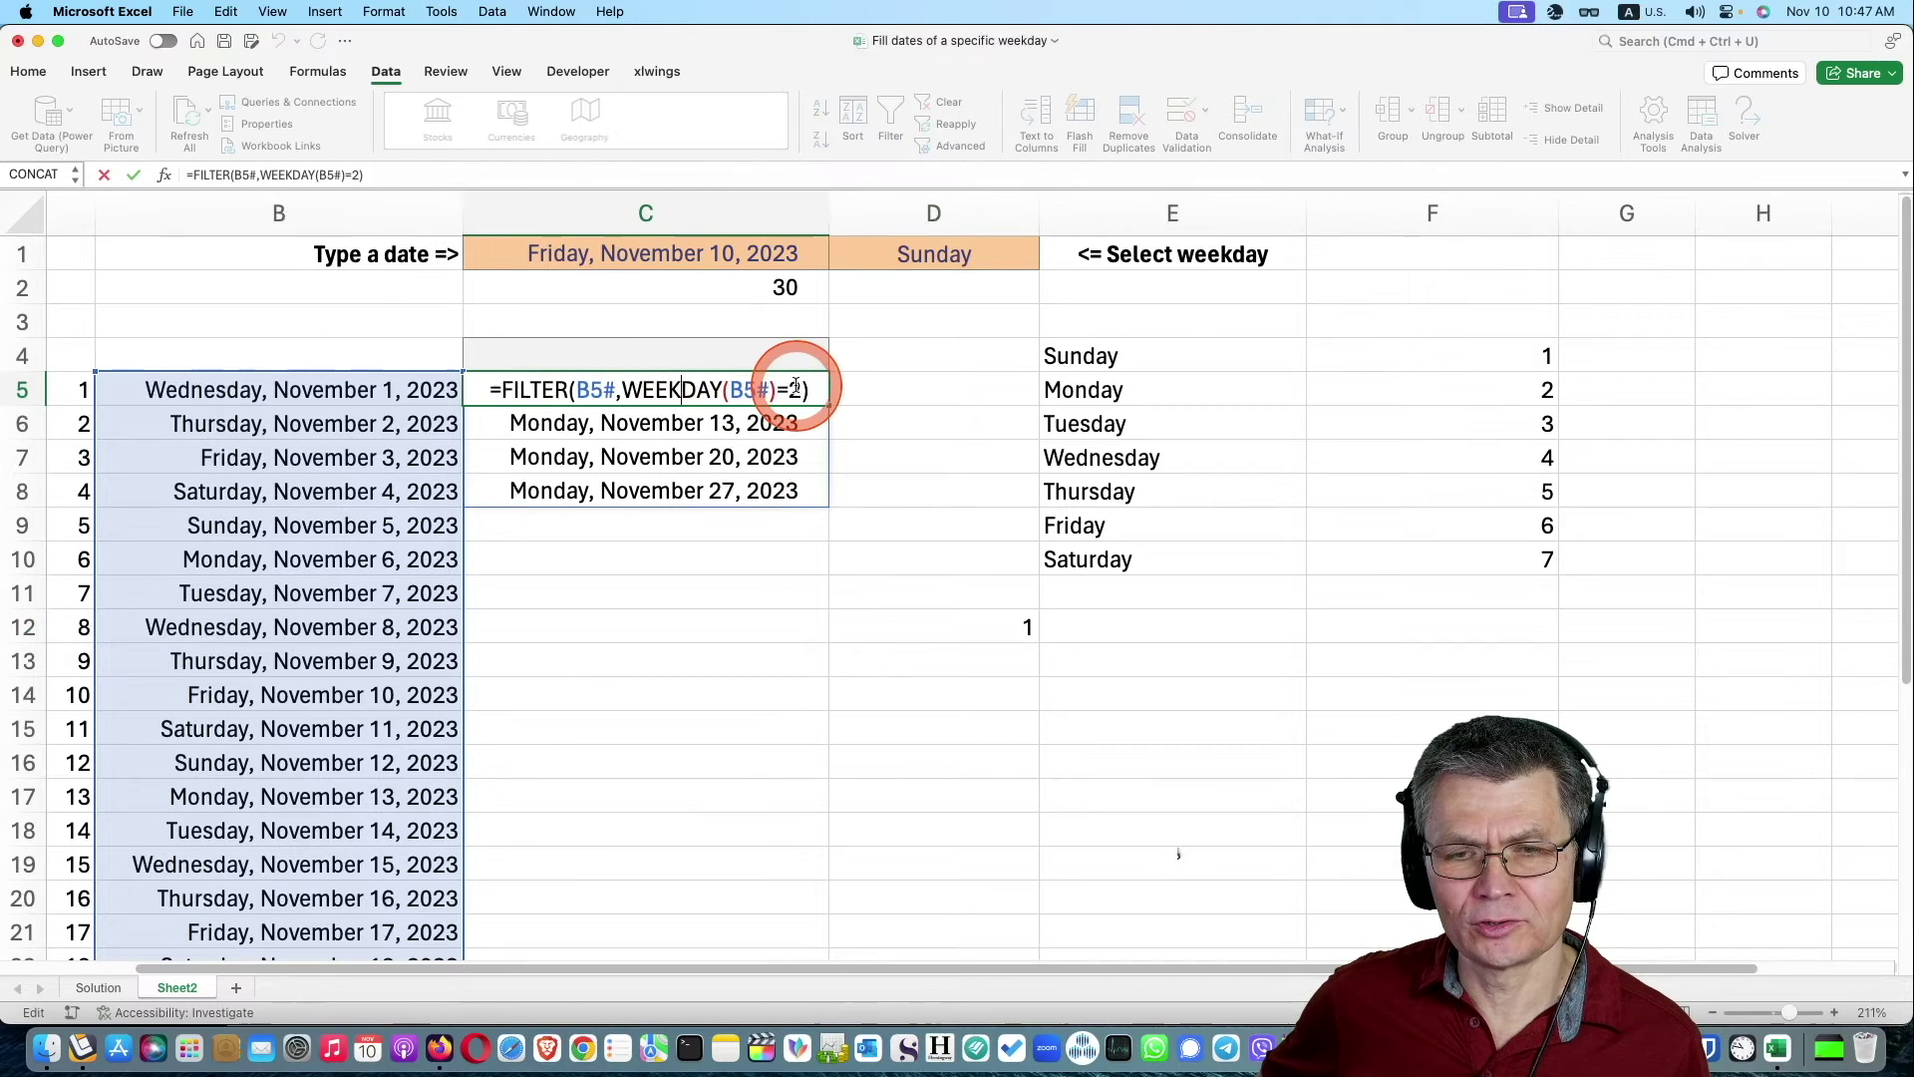
Replace the FILTER formula's hard-coded weekday number 2 with a reference to D12.
{"action": "key", "text": "BackSpace"}
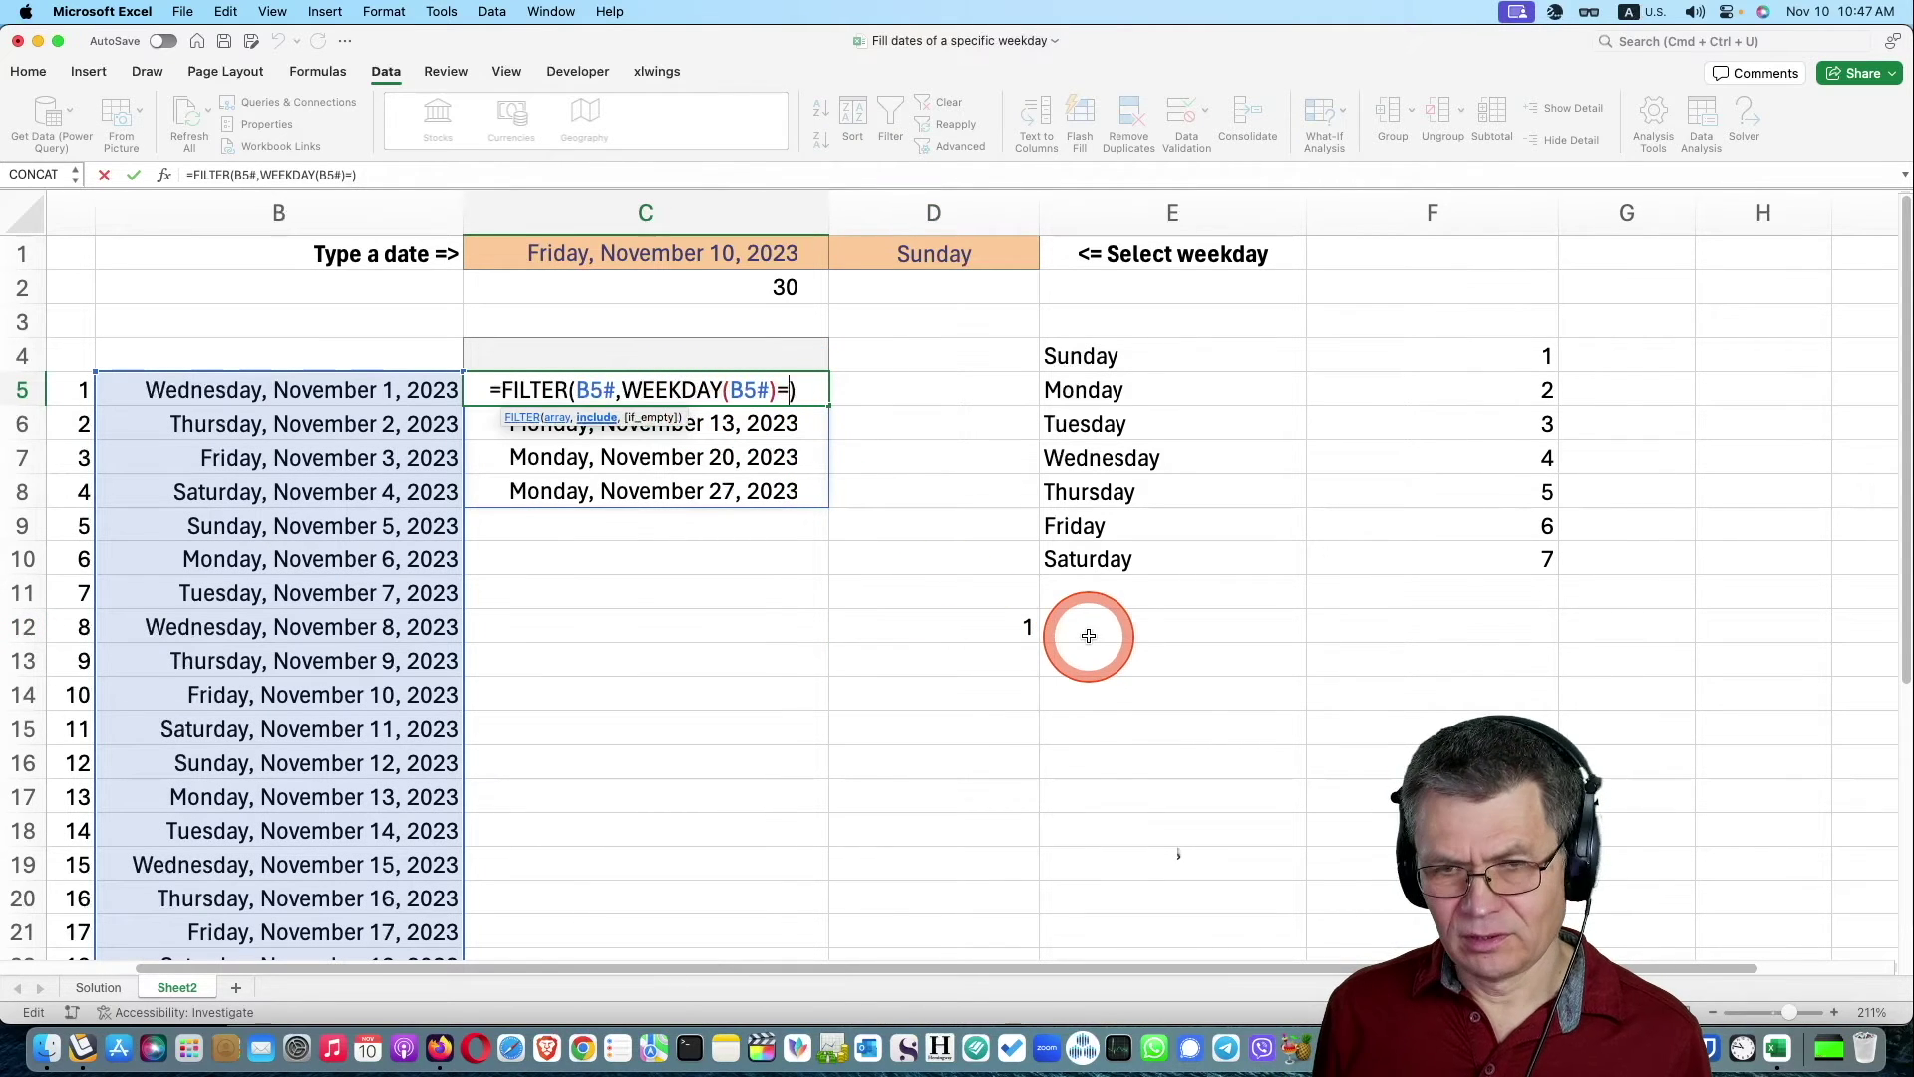
{"action": "left_click", "coordinate": [995, 622]}
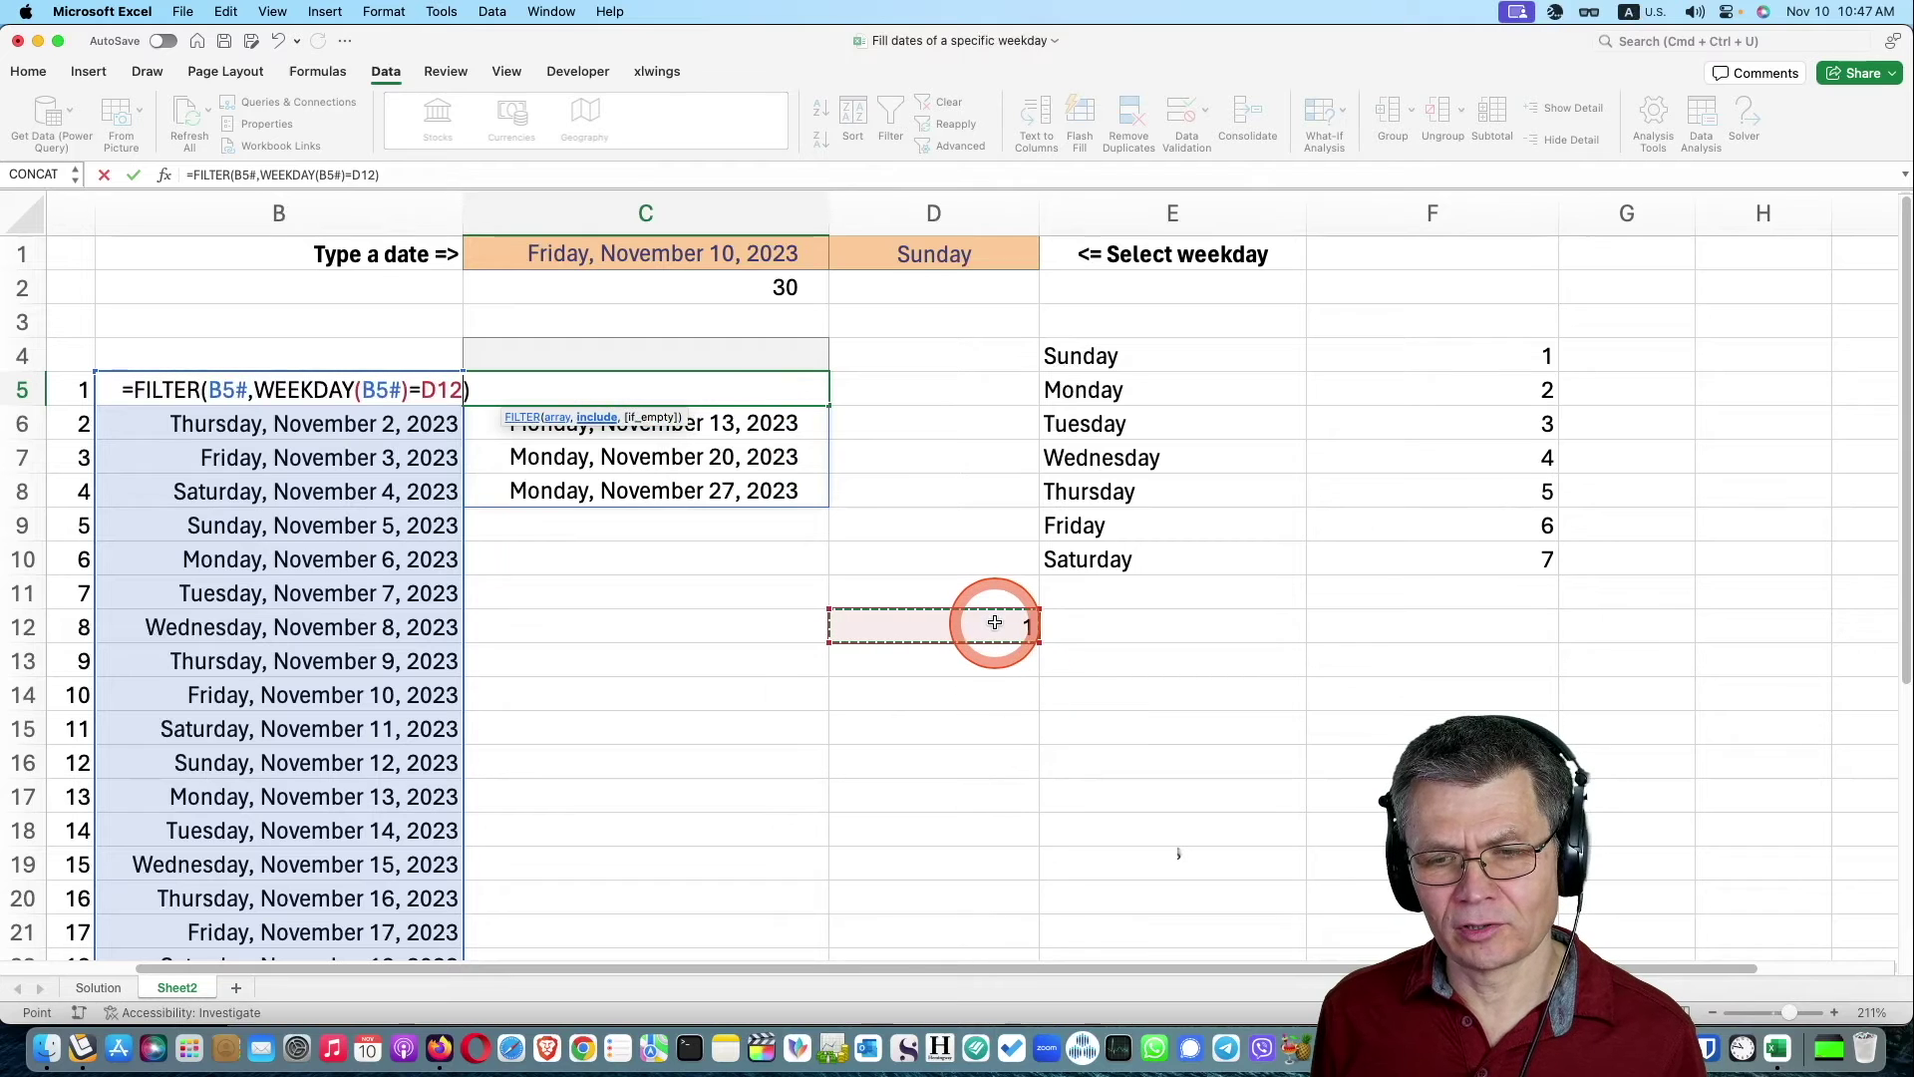
{"action": "key", "text": "Return"}
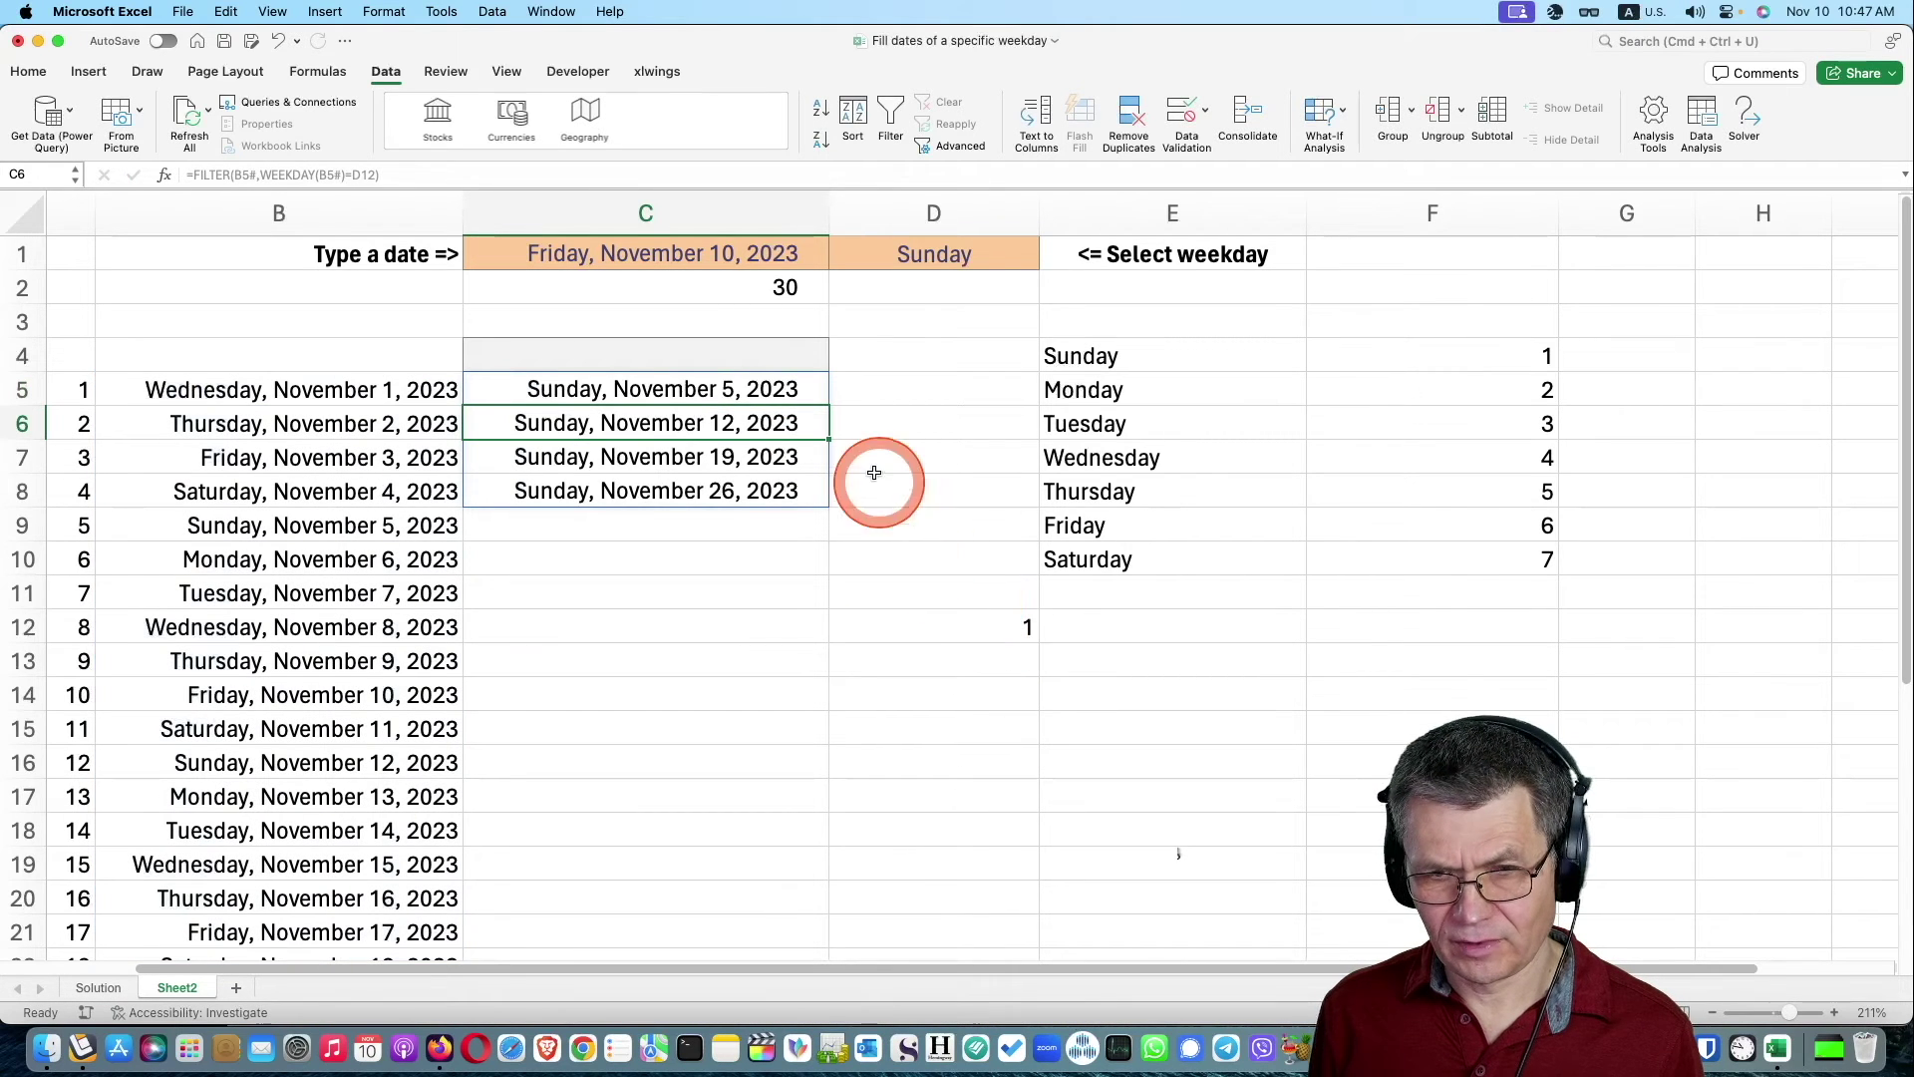
Step D1 through Monday and Tuesday, ending on Wednesday to list November's Wednesdays.
{"action": "left_click", "coordinate": [983, 258]}
{"action": "left_click", "coordinate": [1047, 259]}
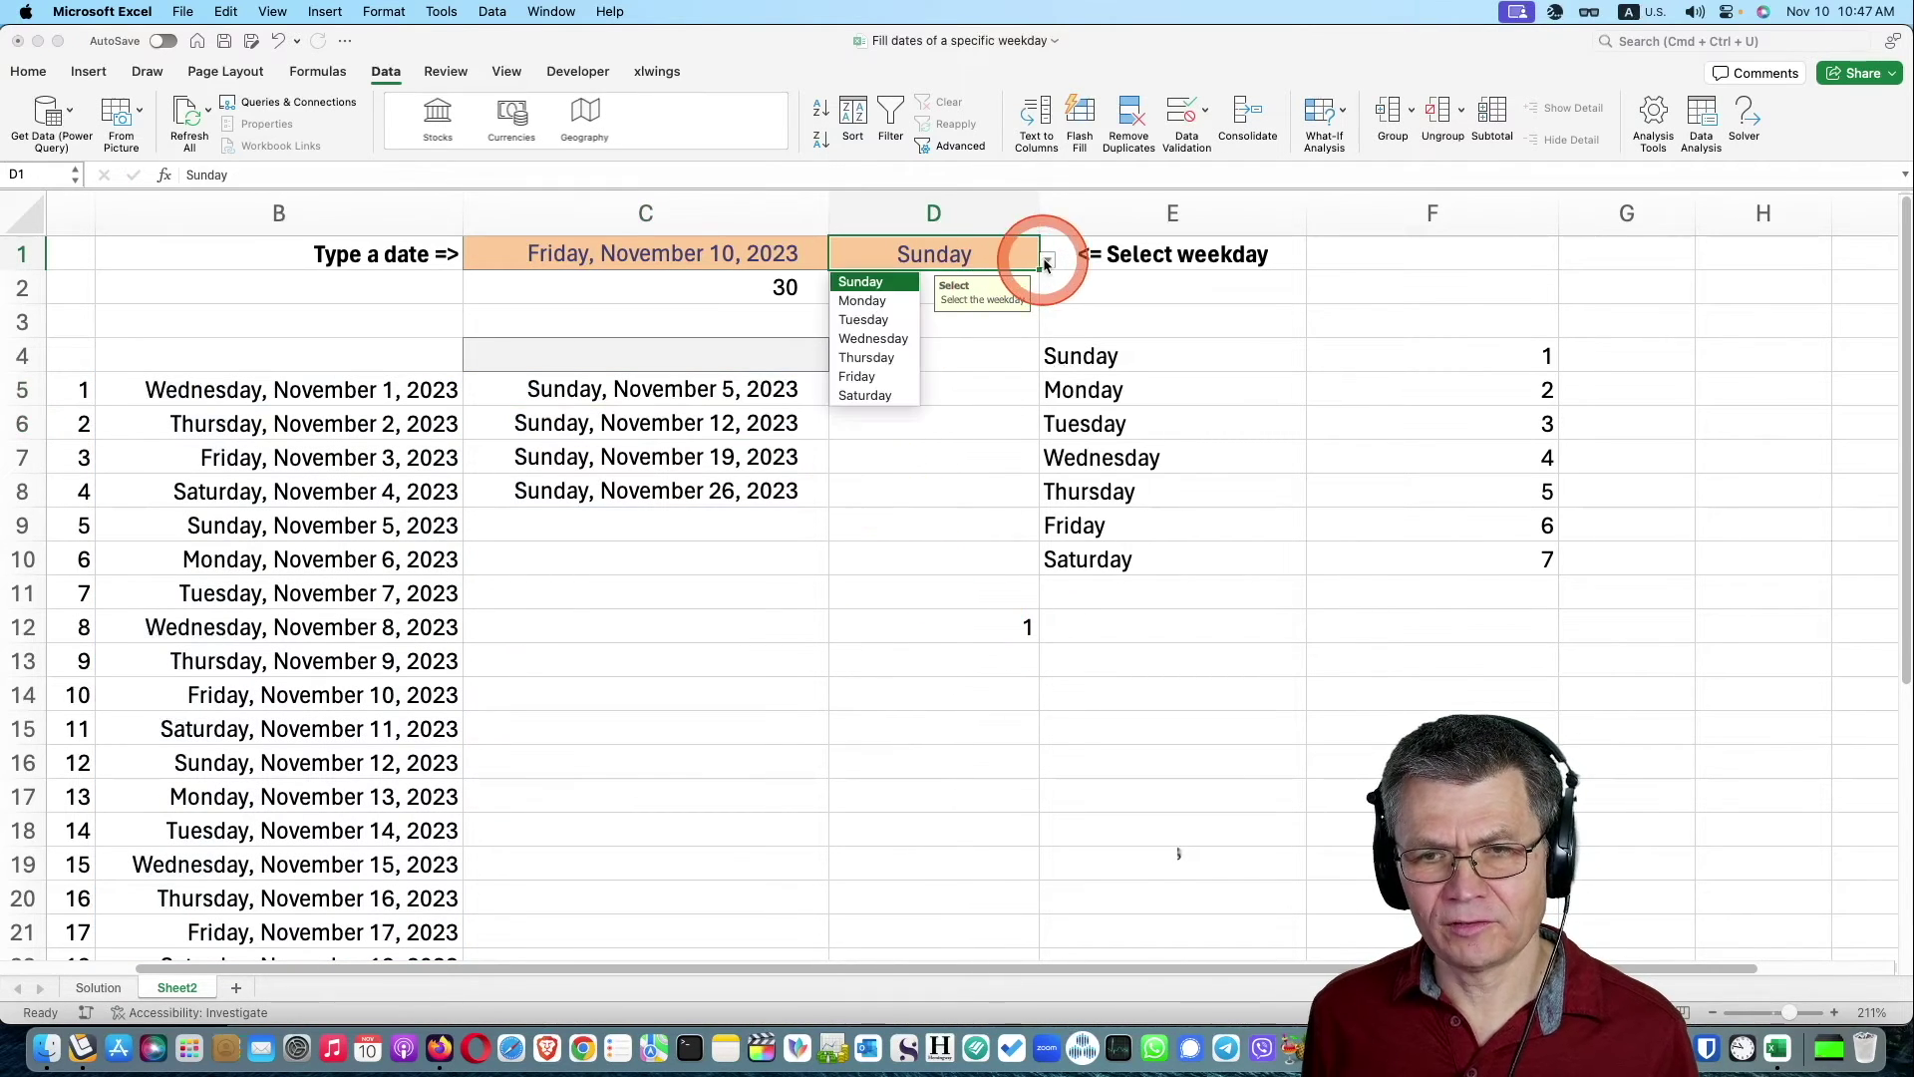
{"action": "left_click", "coordinate": [884, 301]}
{"action": "left_click", "coordinate": [1047, 260]}
{"action": "left_click", "coordinate": [887, 319]}
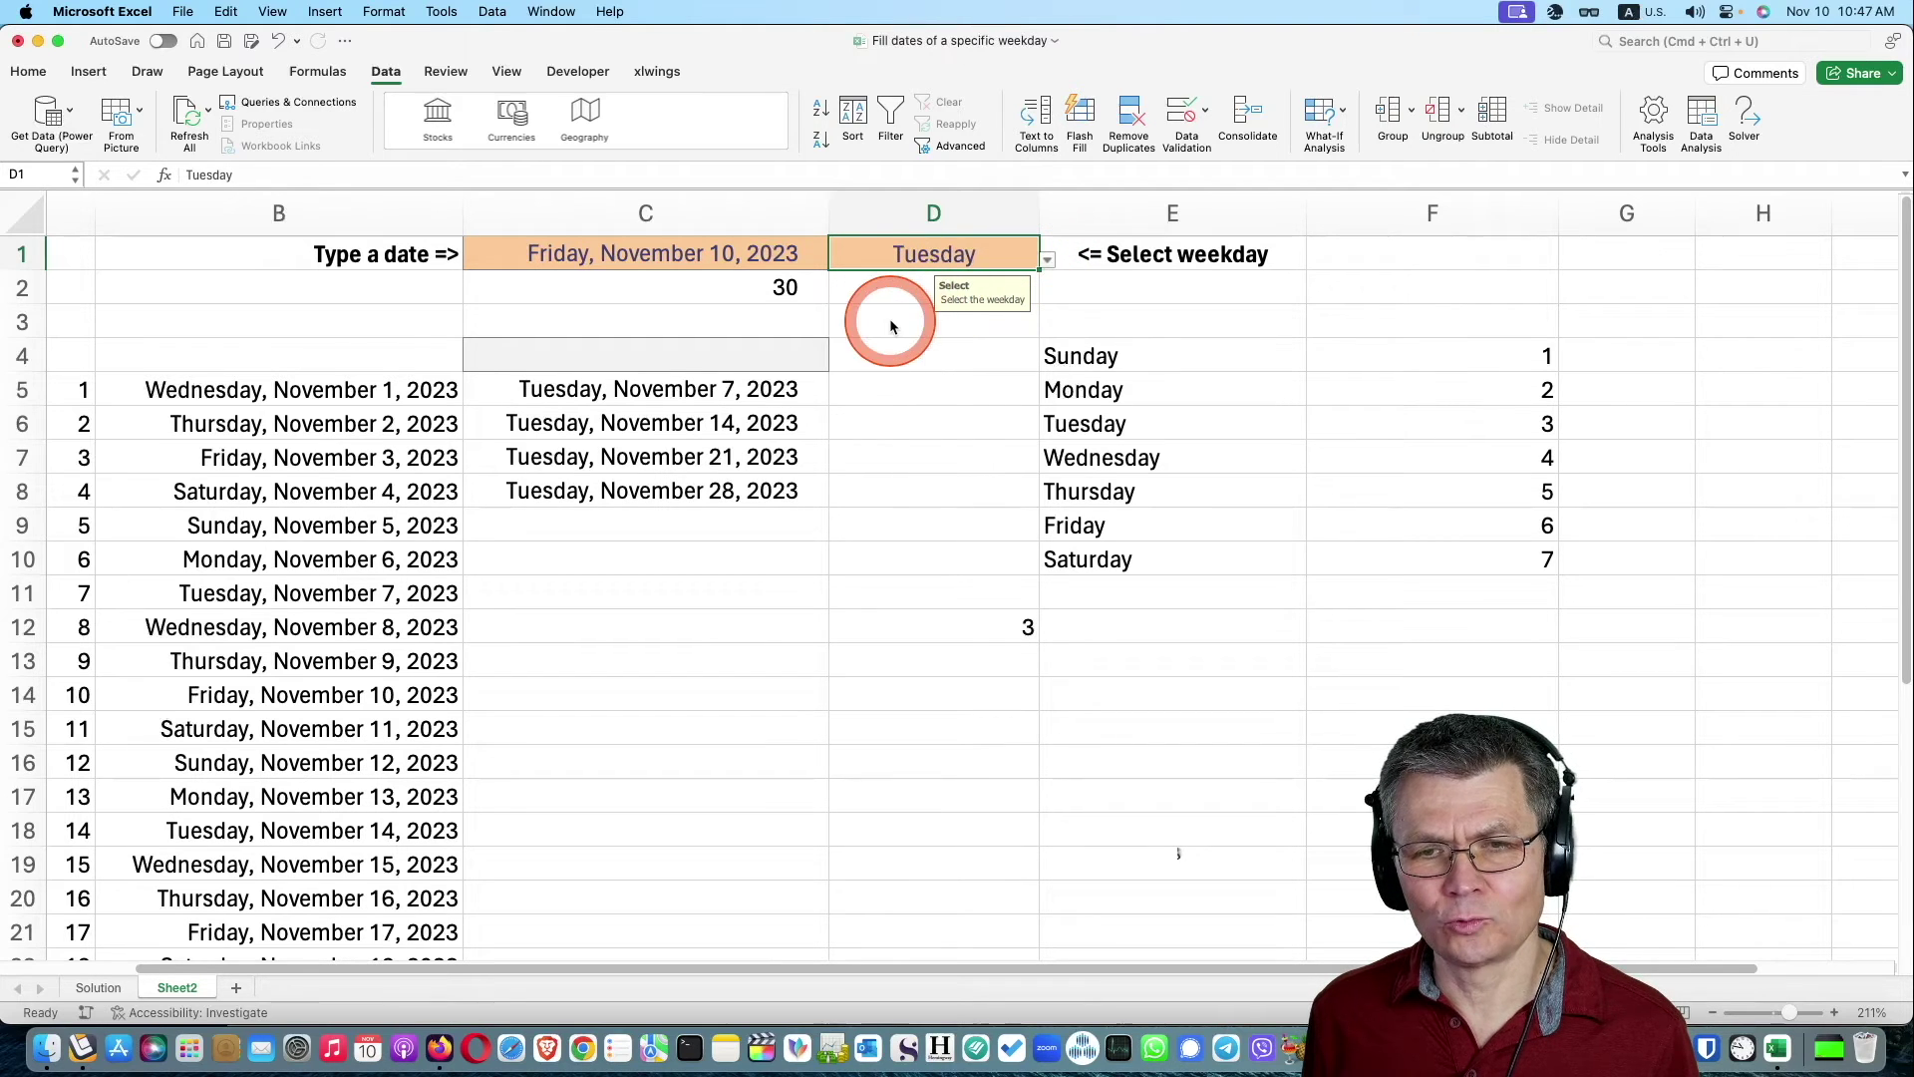
{"action": "left_click", "coordinate": [1048, 260]}
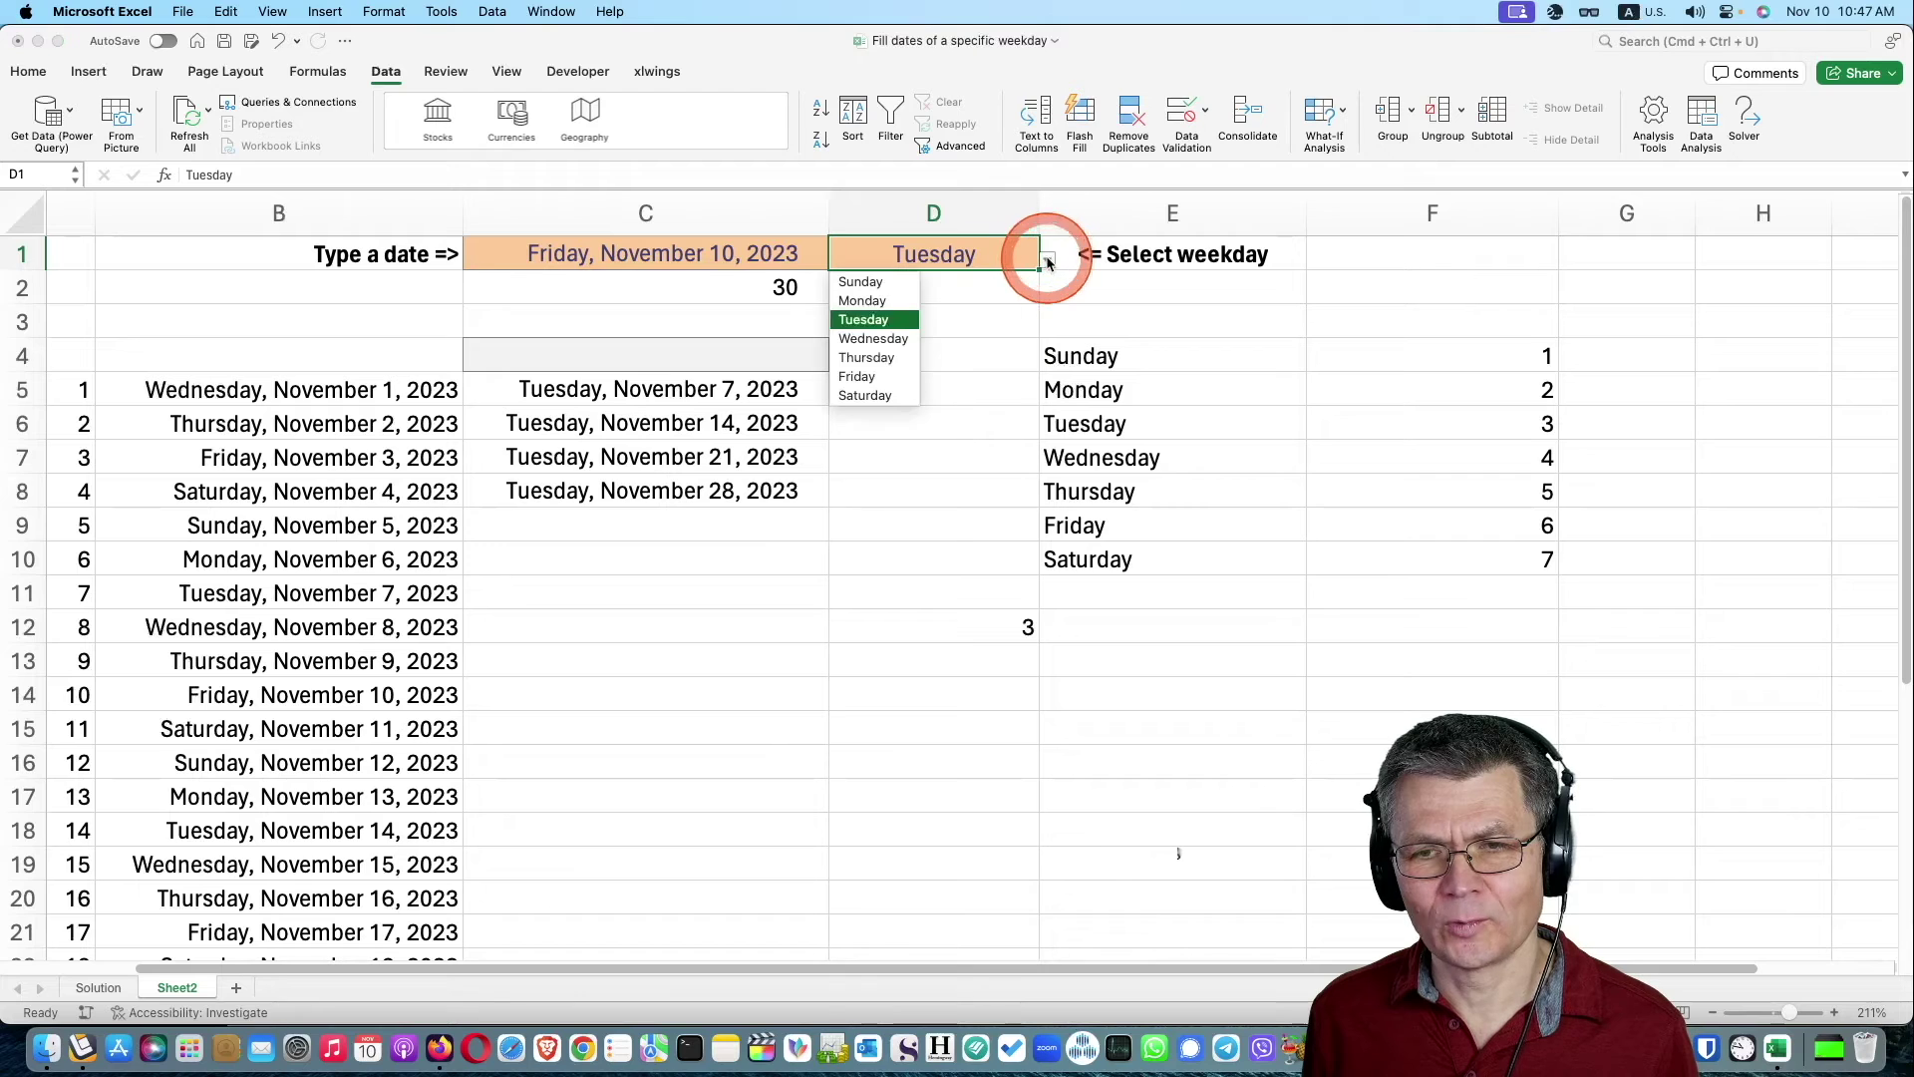
{"action": "left_click", "coordinate": [873, 339]}
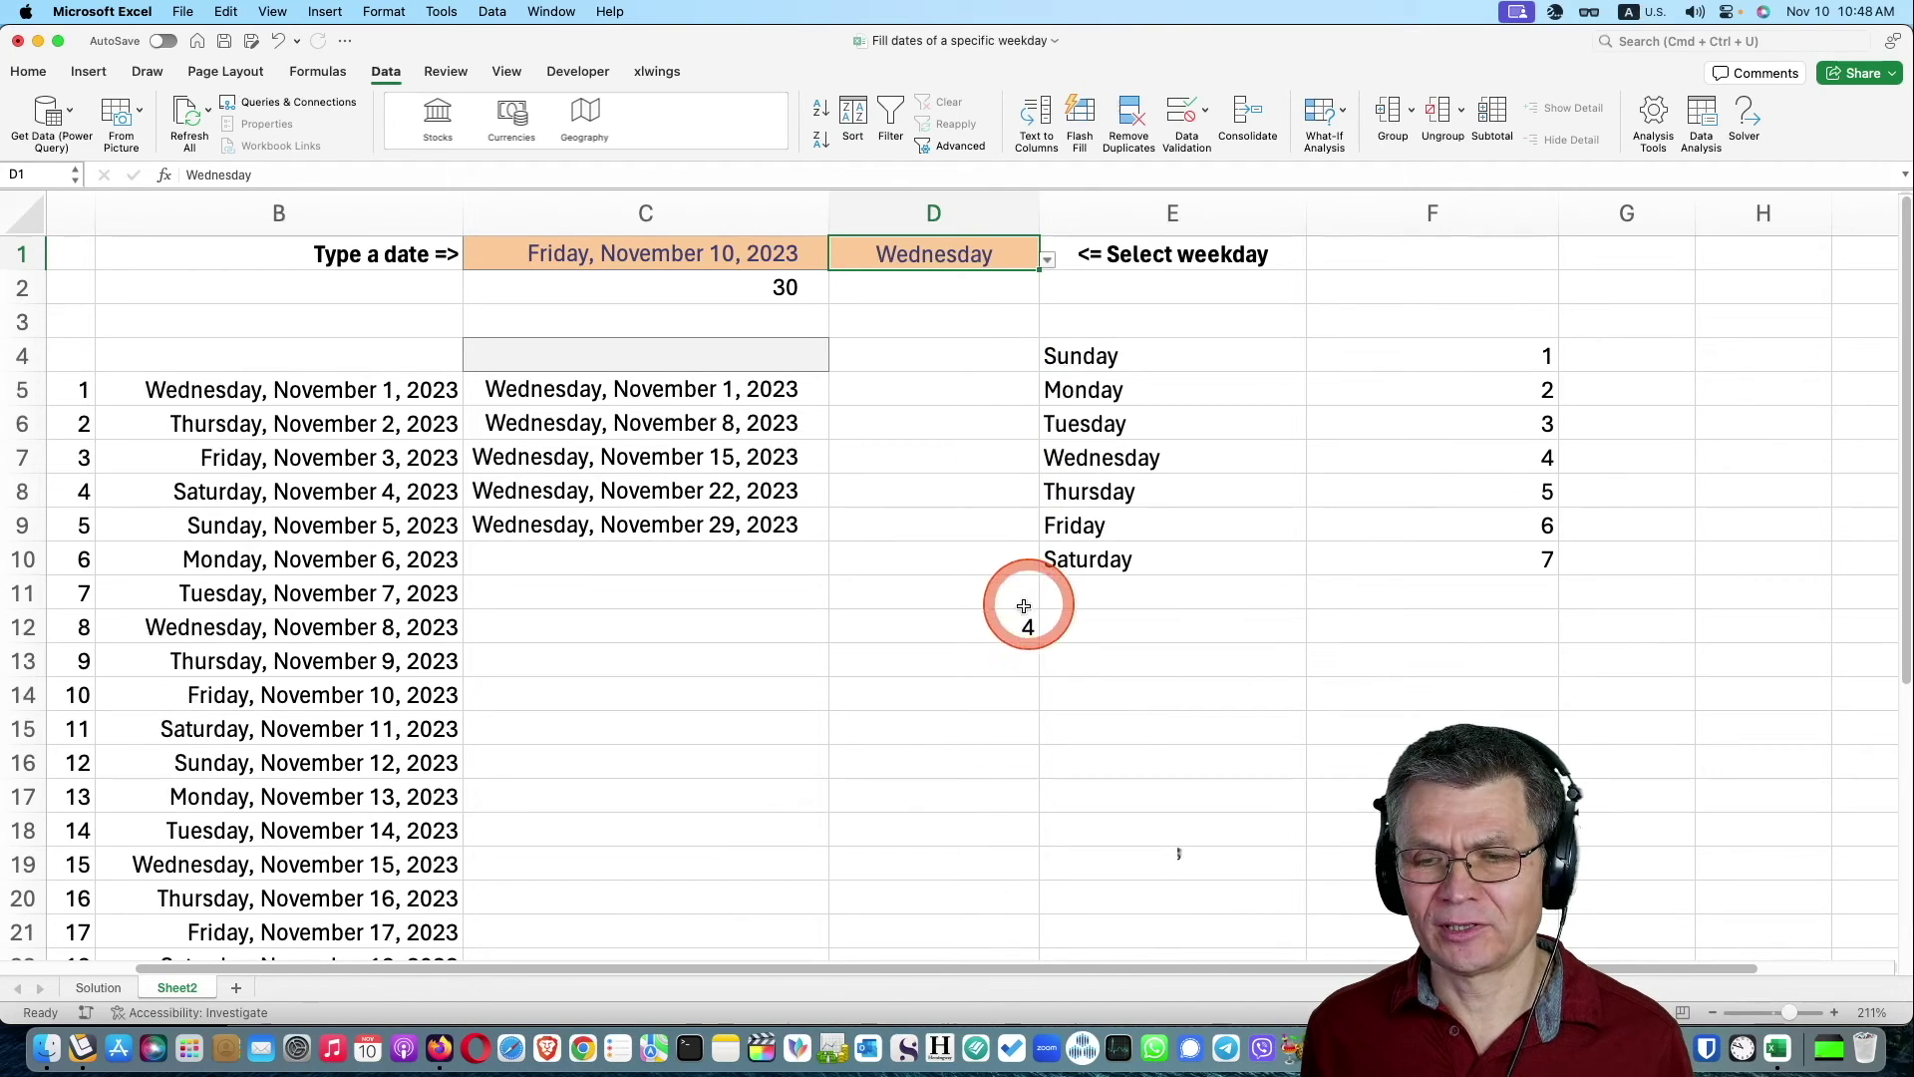
{"action": "left_click", "coordinate": [995, 630]}
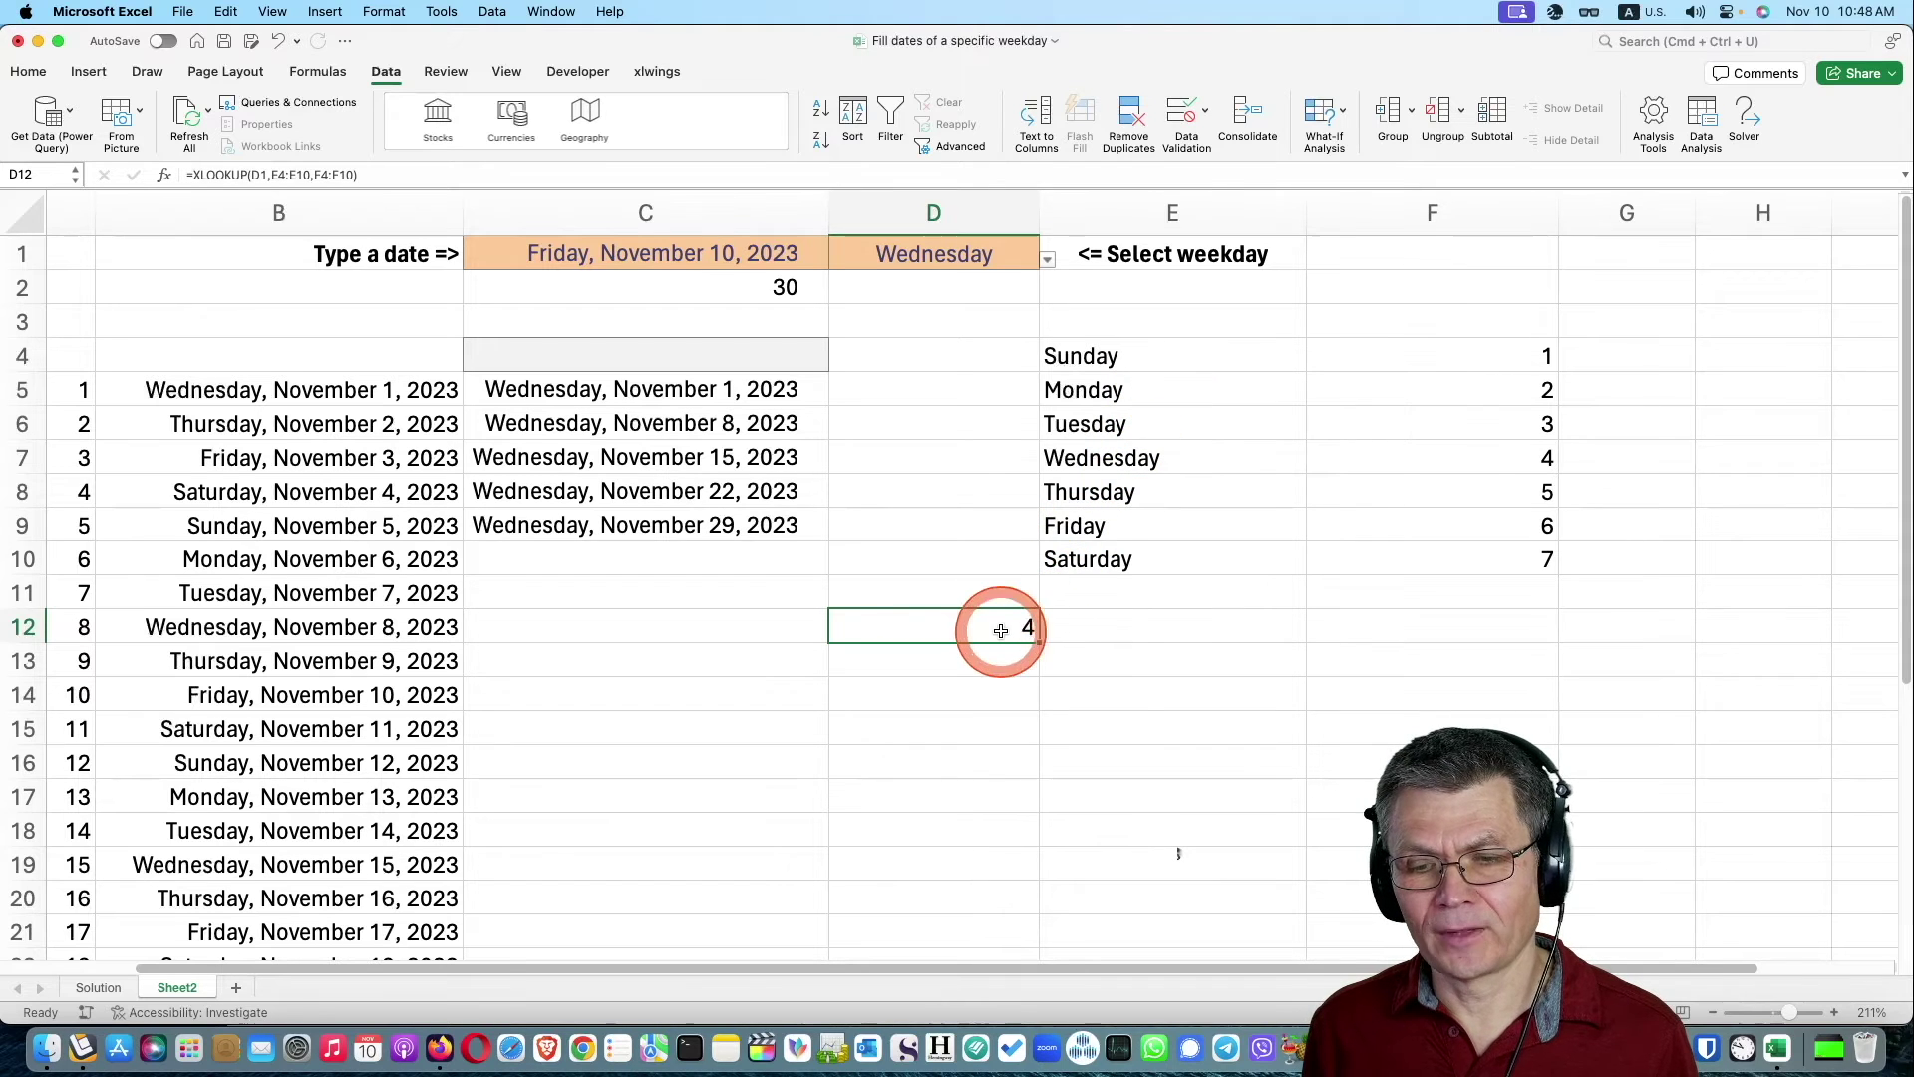
{"action": "double_click", "coordinate": [1001, 630]}
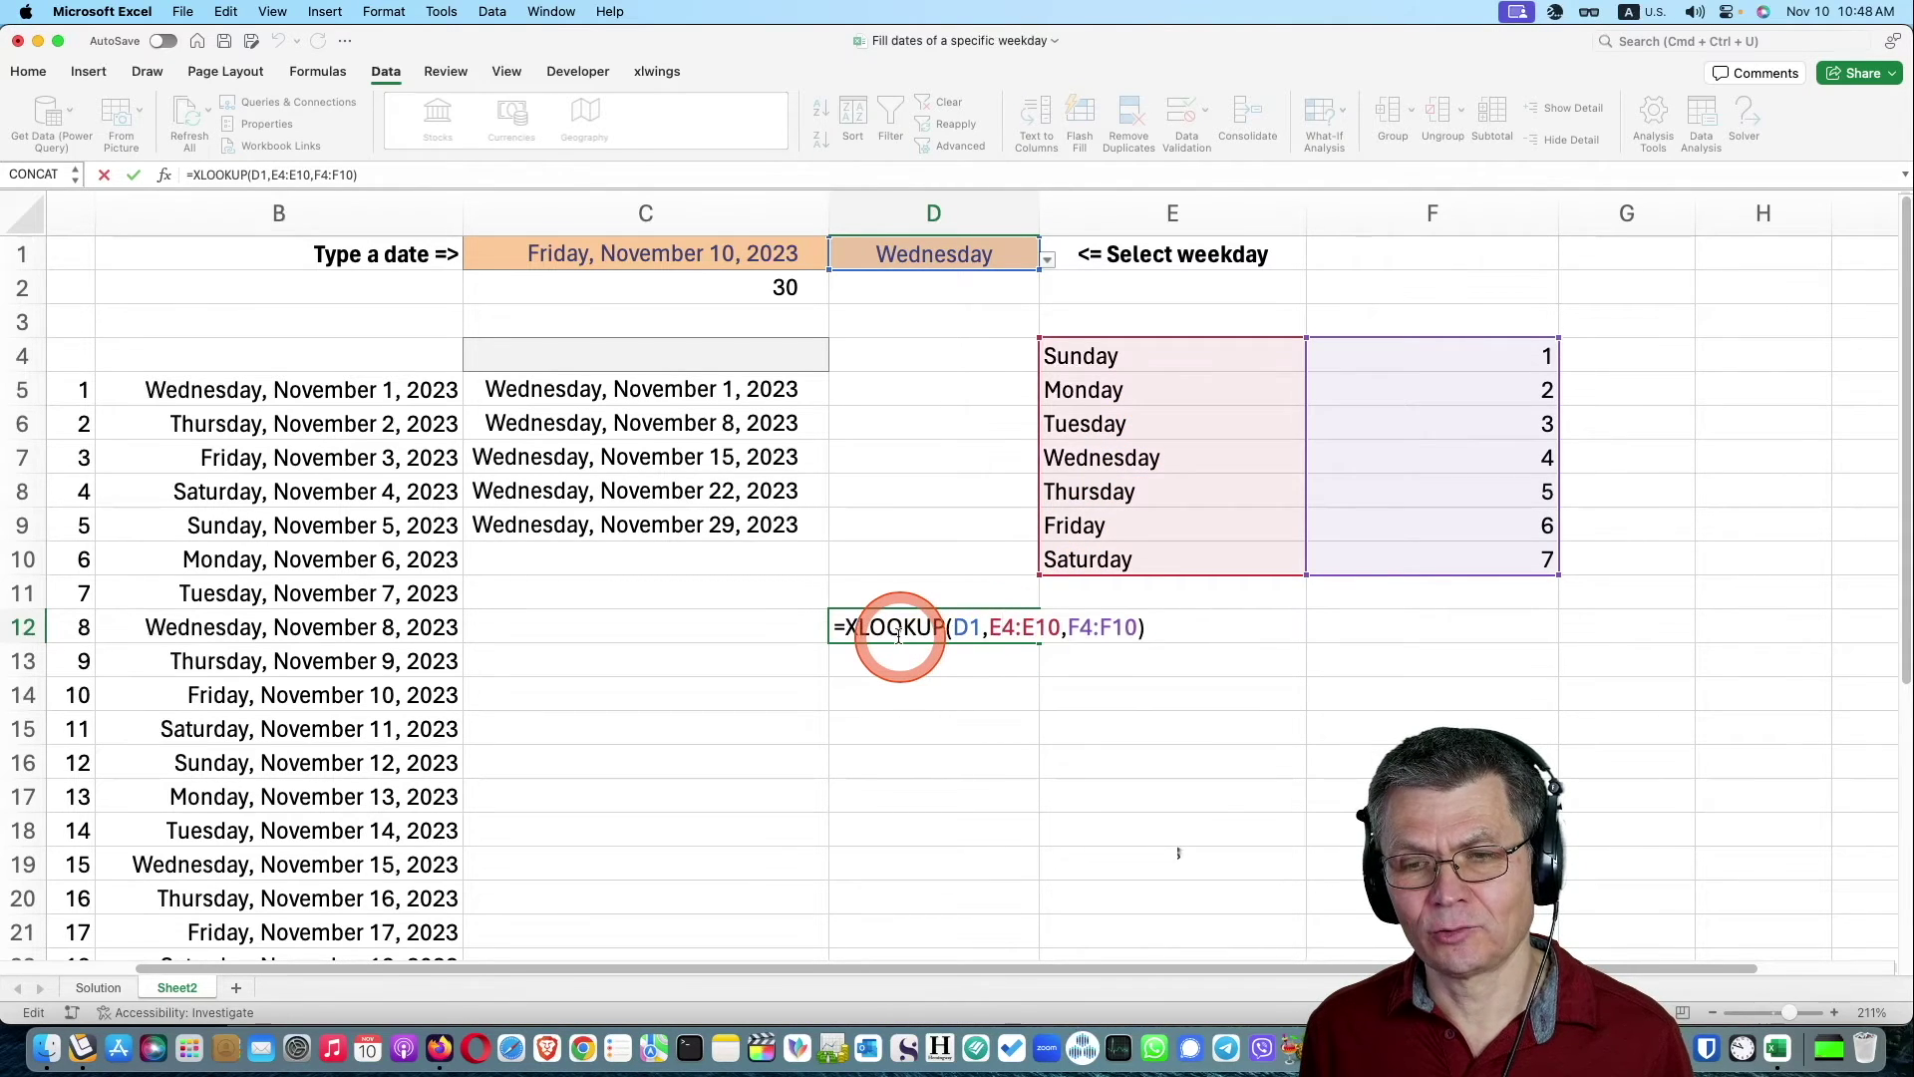
{"action": "key", "text": "Escape"}
{"action": "mouse_move", "coordinate": [1082, 356]}
{"action": "left_mouse_down"}
{"action": "mouse_move", "coordinate": [1458, 524]}
{"action": "mouse_move", "coordinate": [1464, 554]}
{"action": "left_mouse_up"}
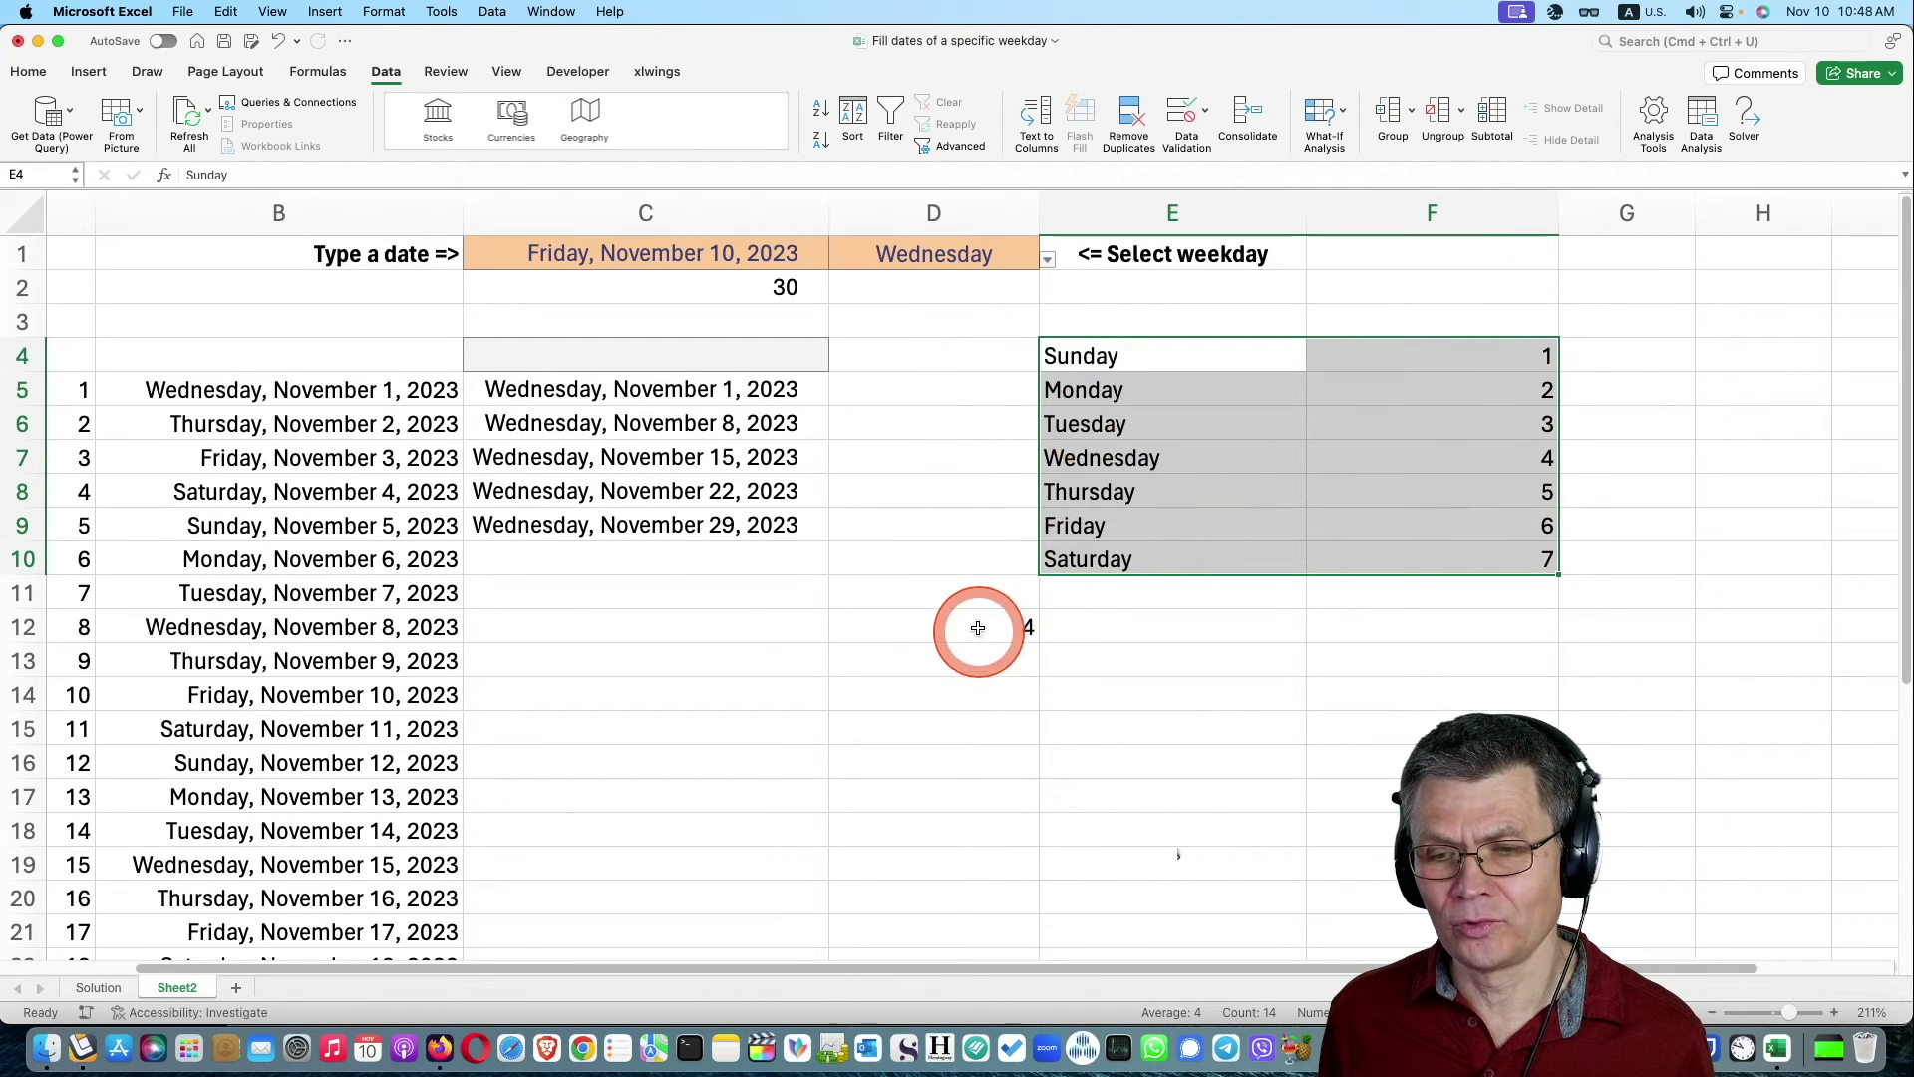
{"action": "left_click", "coordinate": [977, 623]}
{"action": "double_click", "coordinate": [974, 624]}
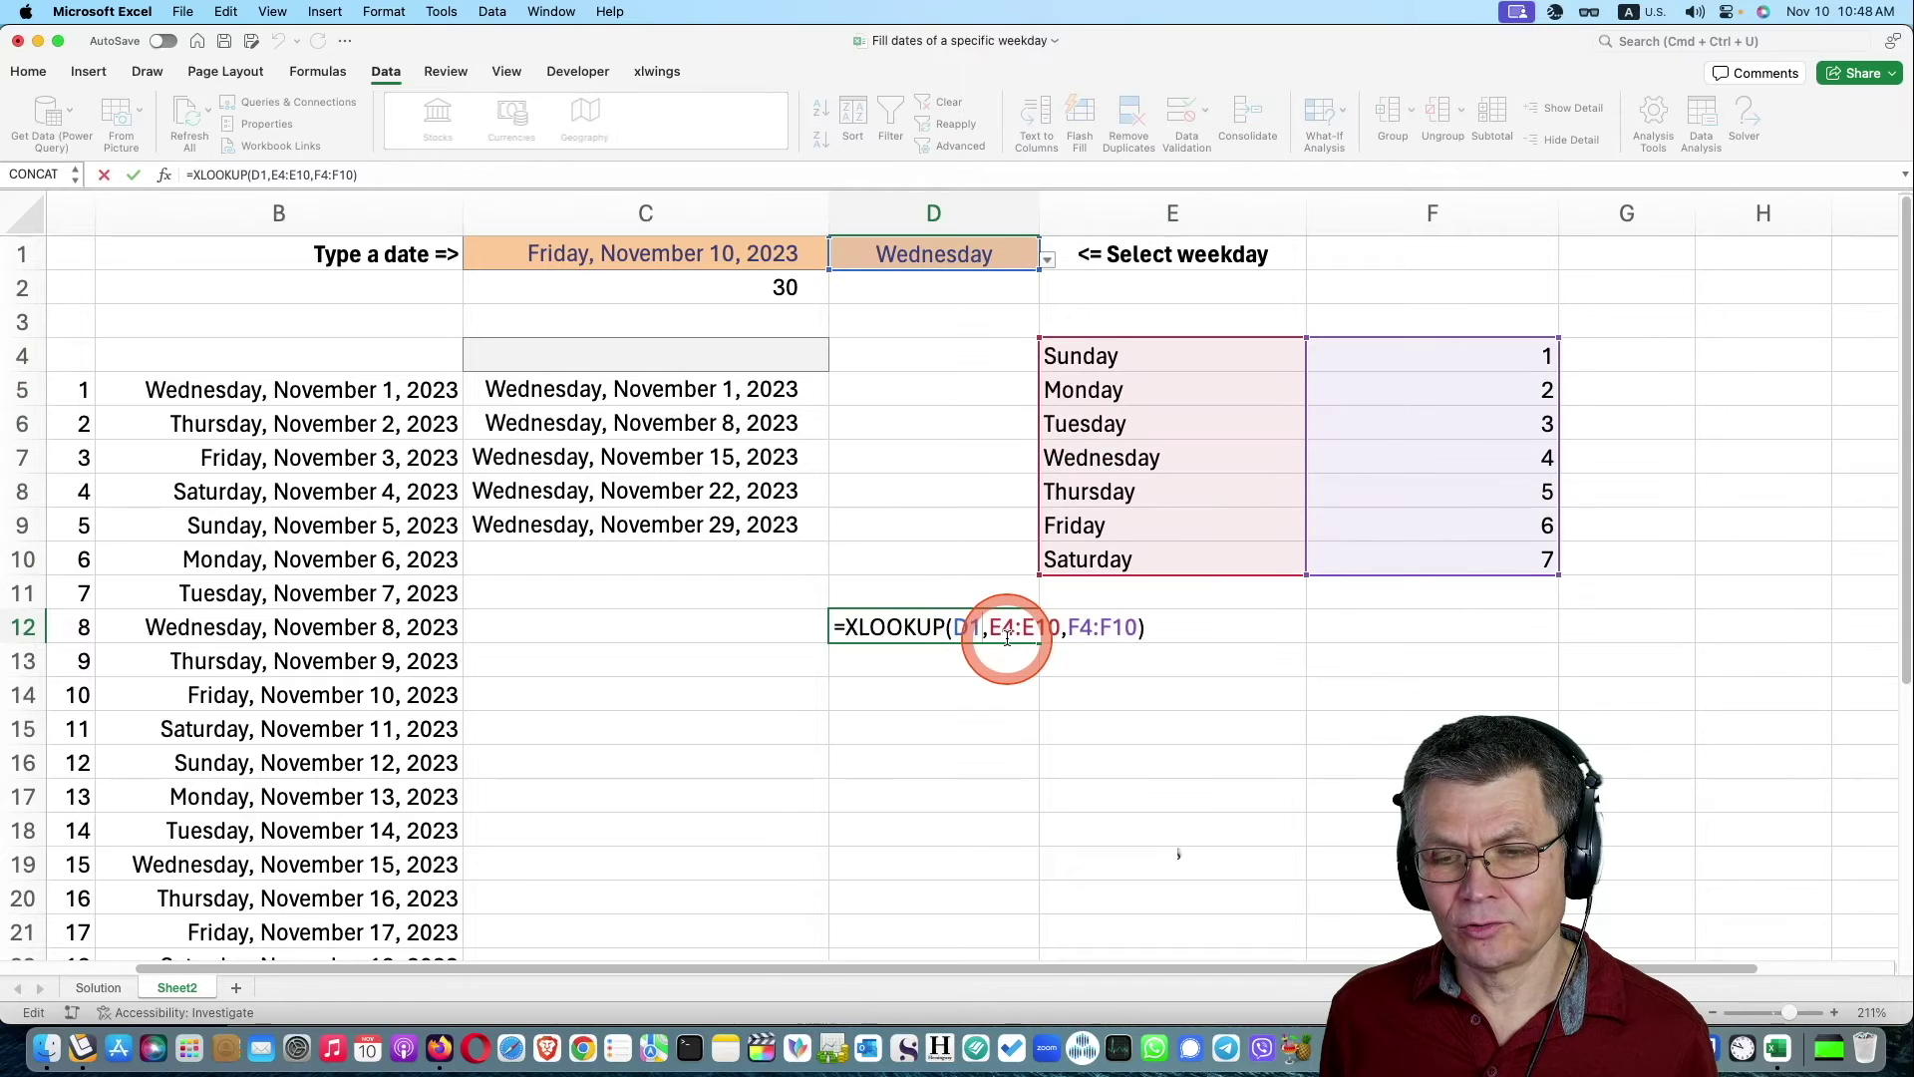
{"action": "key", "text": "Escape"}
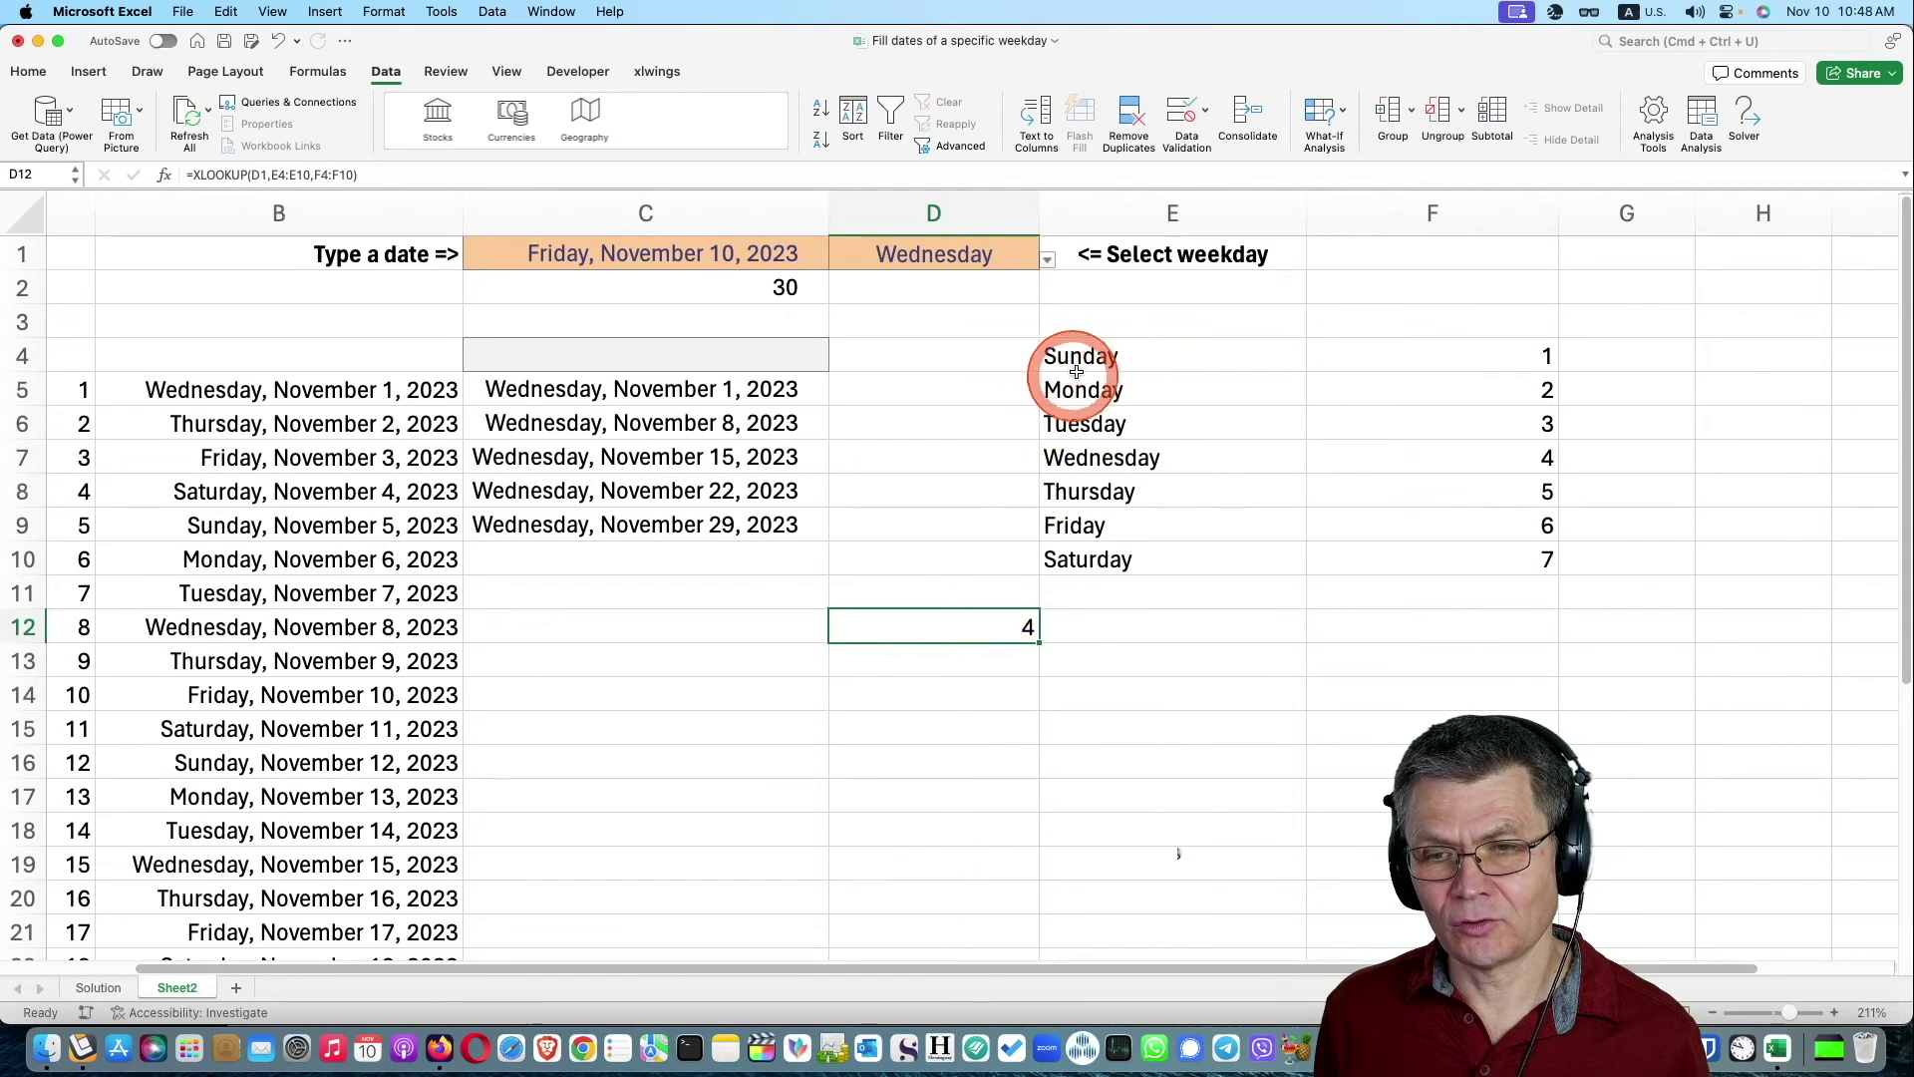
{"action": "left_click", "coordinate": [1113, 357]}
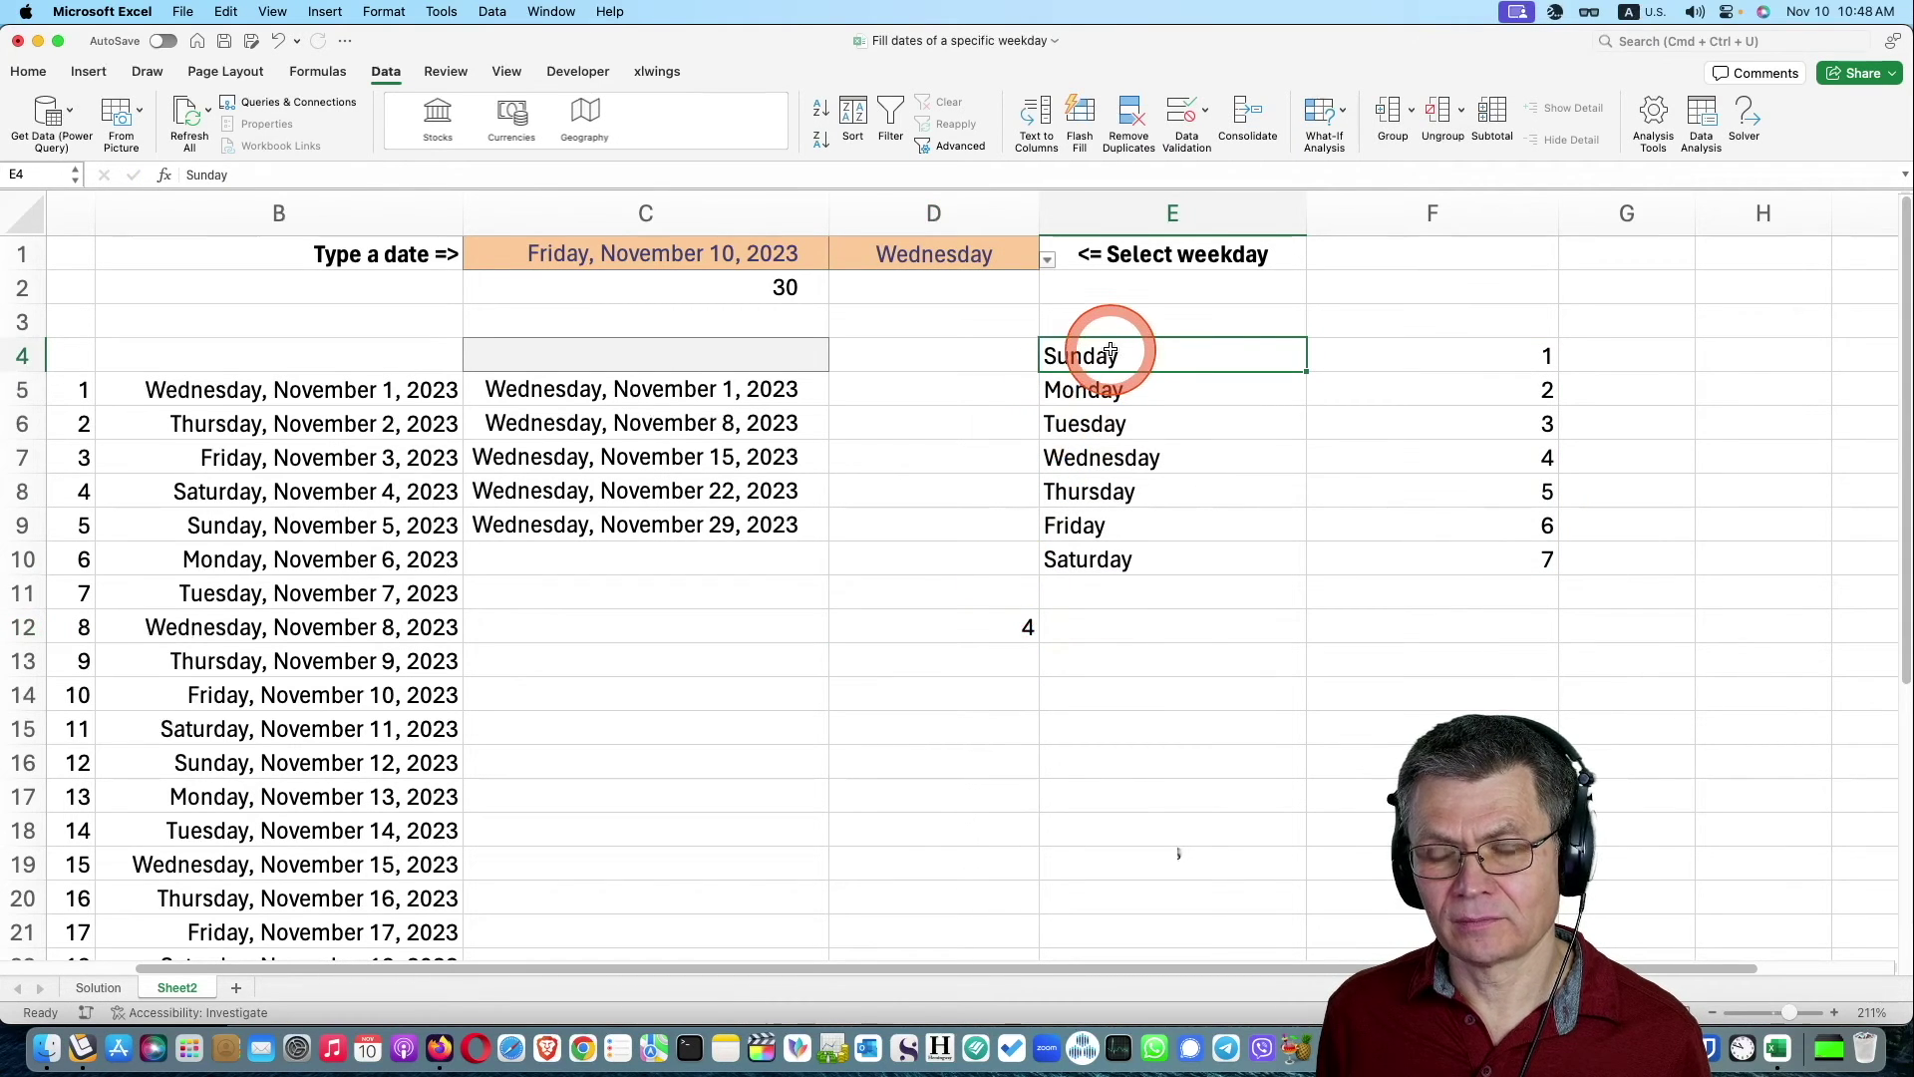
{"action": "left_click_drag", "start_coordinate": [1111, 351], "coordinate": [1110, 560]}
{"action": "left_click", "coordinate": [994, 613]}
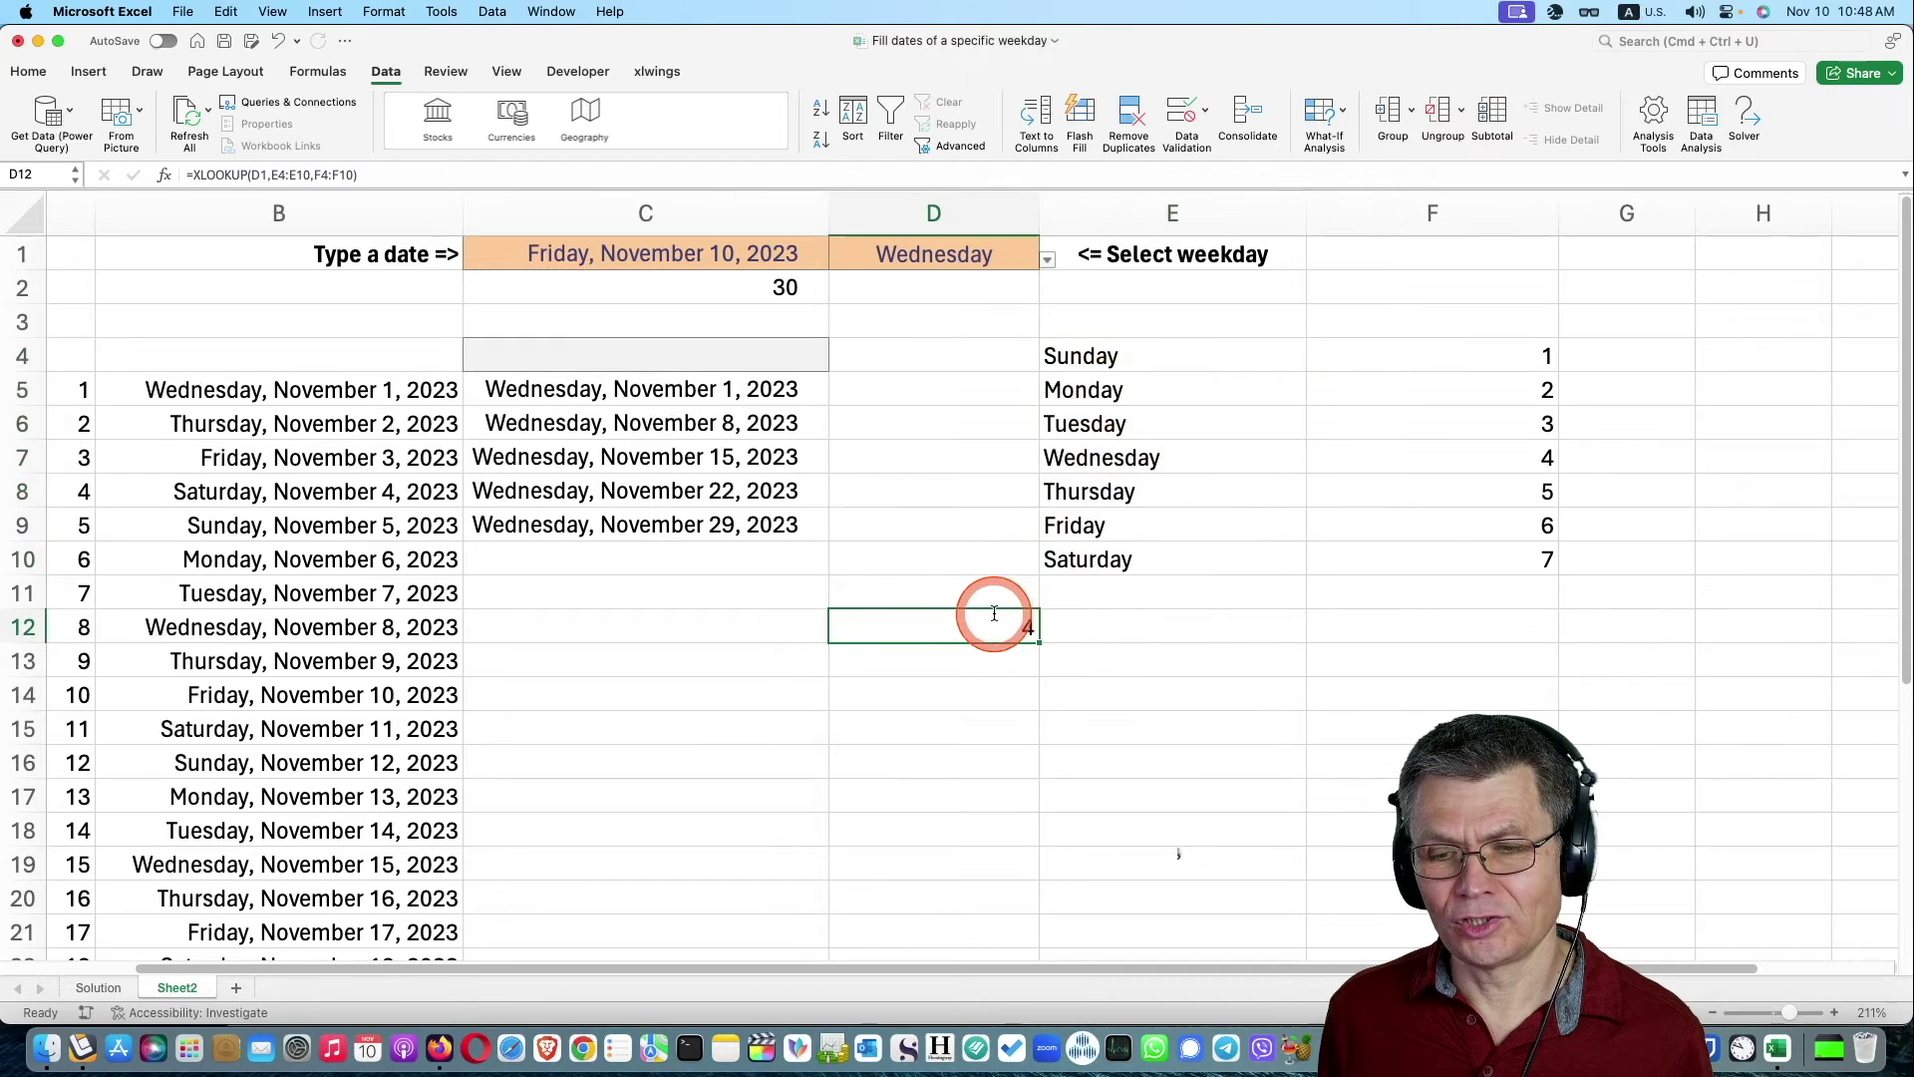
{"action": "double_click", "coordinate": [994, 613]}
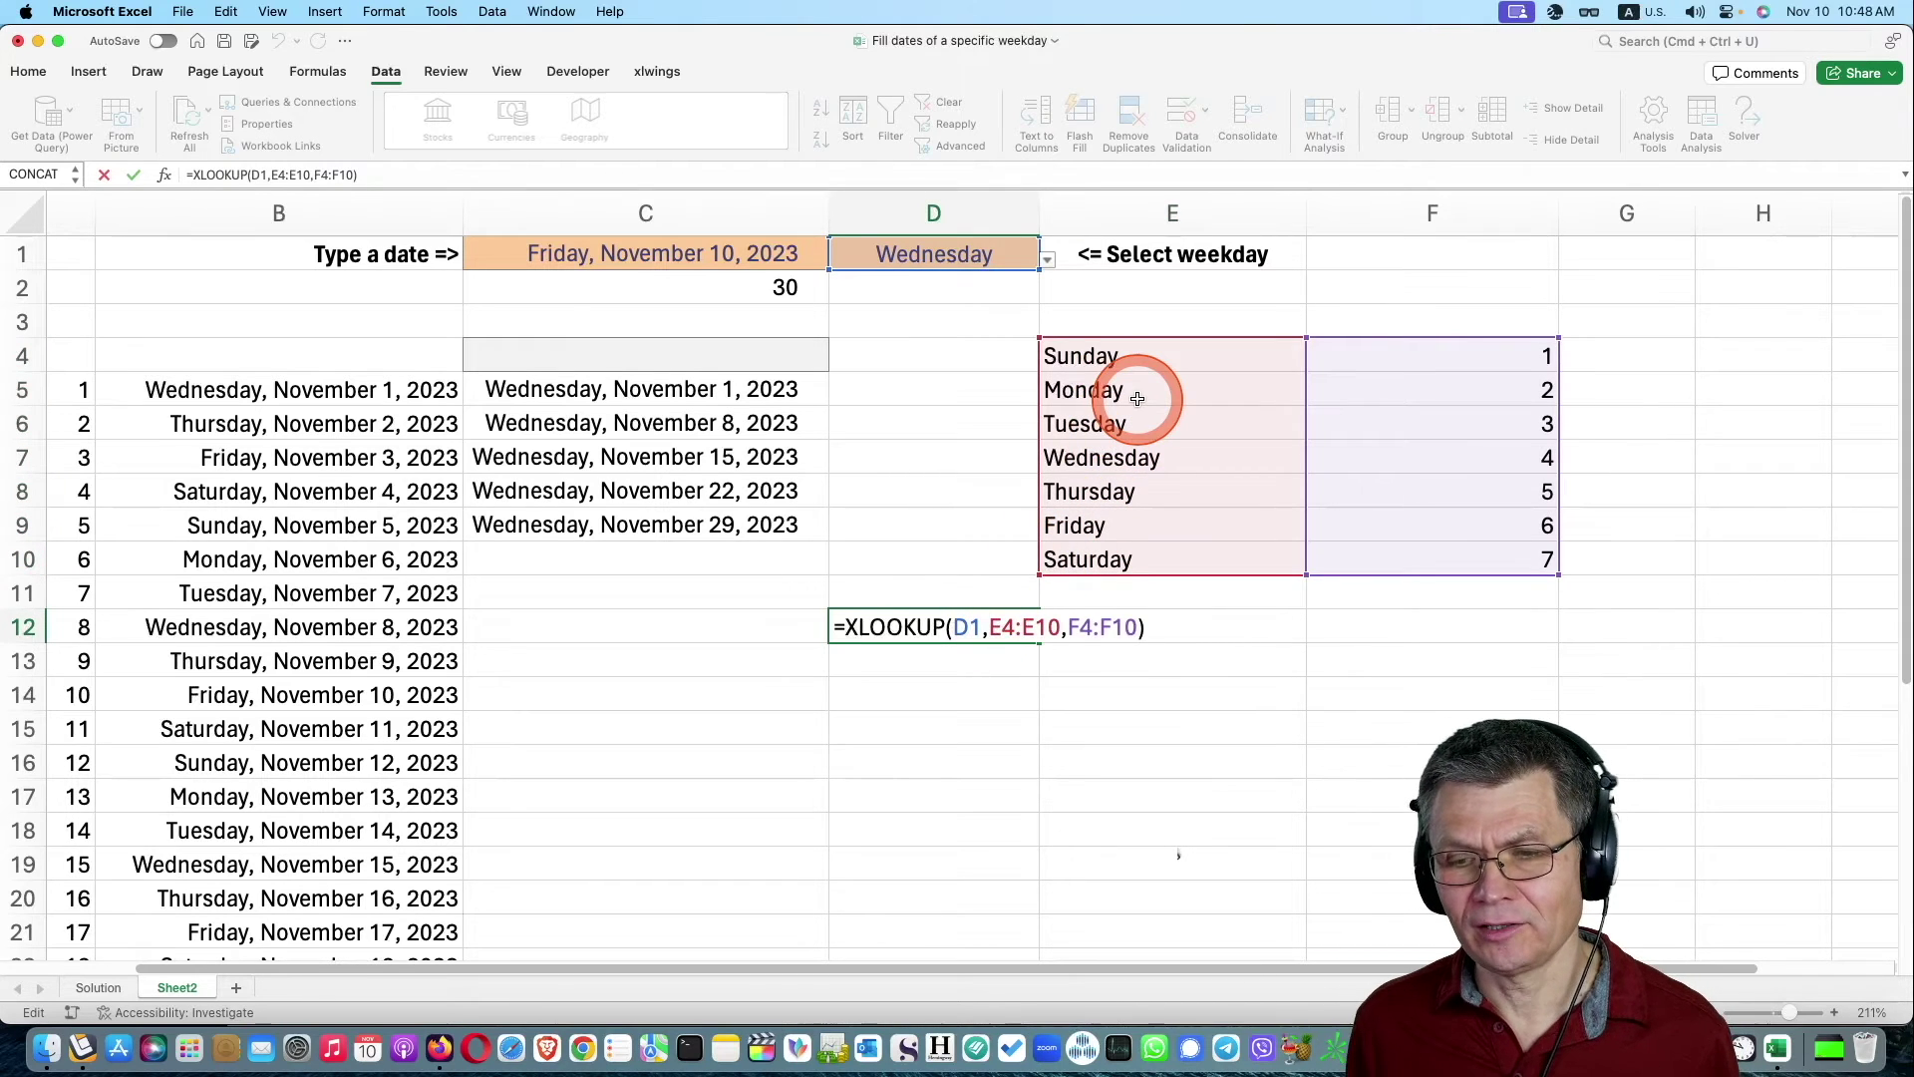
{"action": "key", "text": "Escape"}
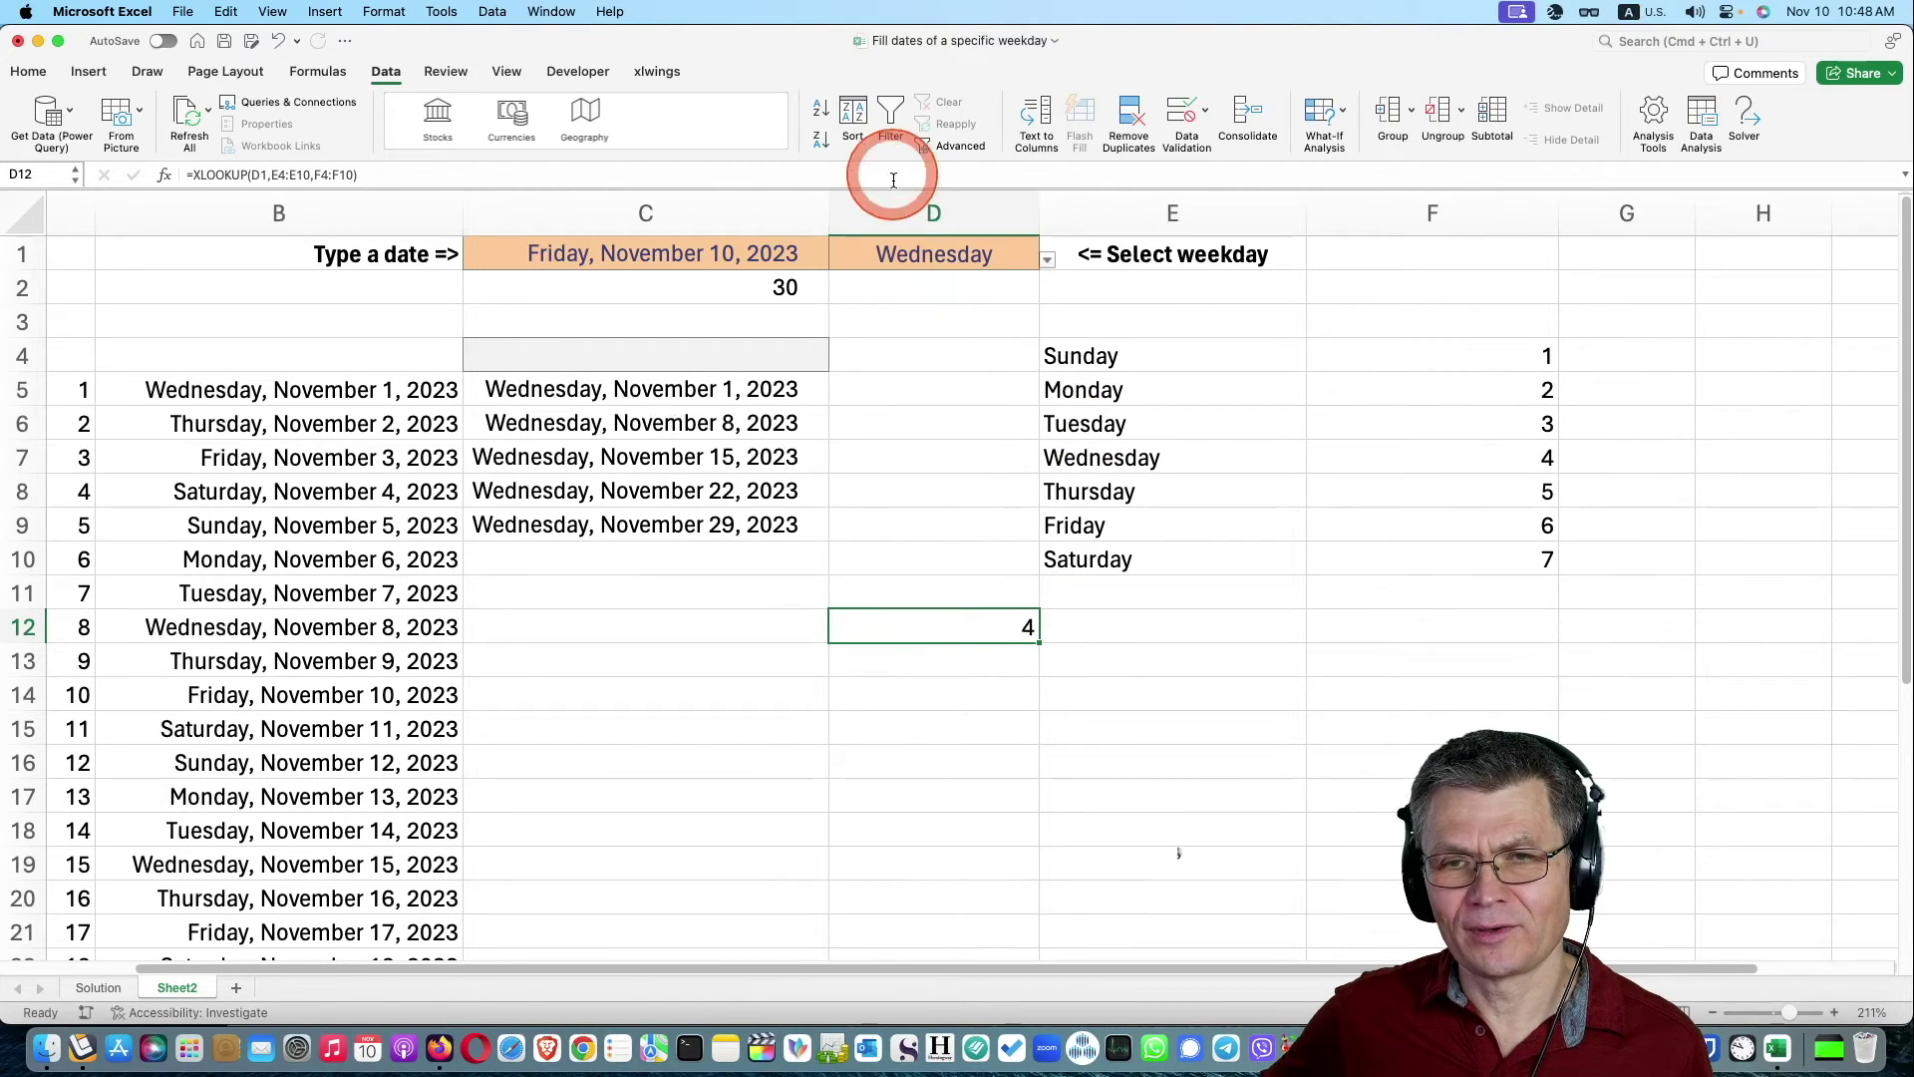
{"action": "left_click_drag", "start_coordinate": [1145, 355], "coordinate": [1162, 579]}
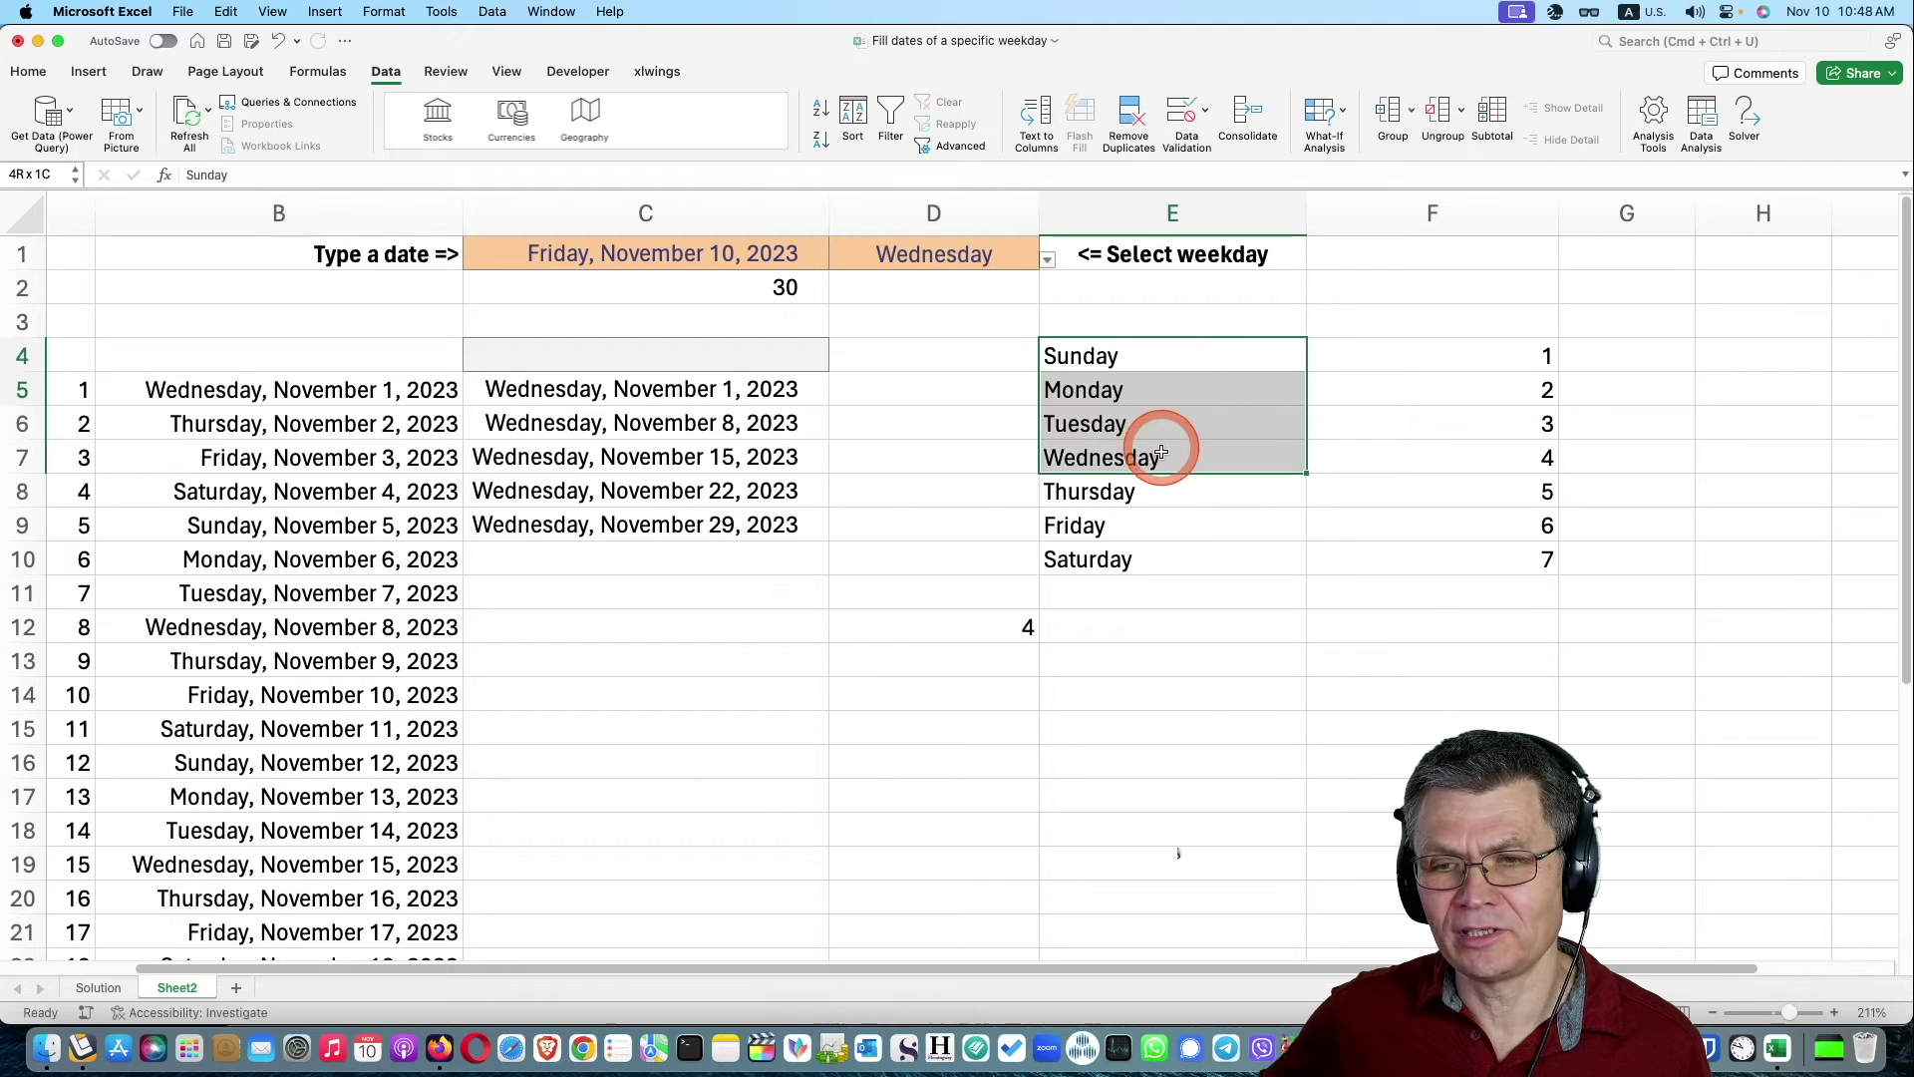
{"action": "left_click_drag", "start_coordinate": [1436, 356], "coordinate": [1445, 558]}
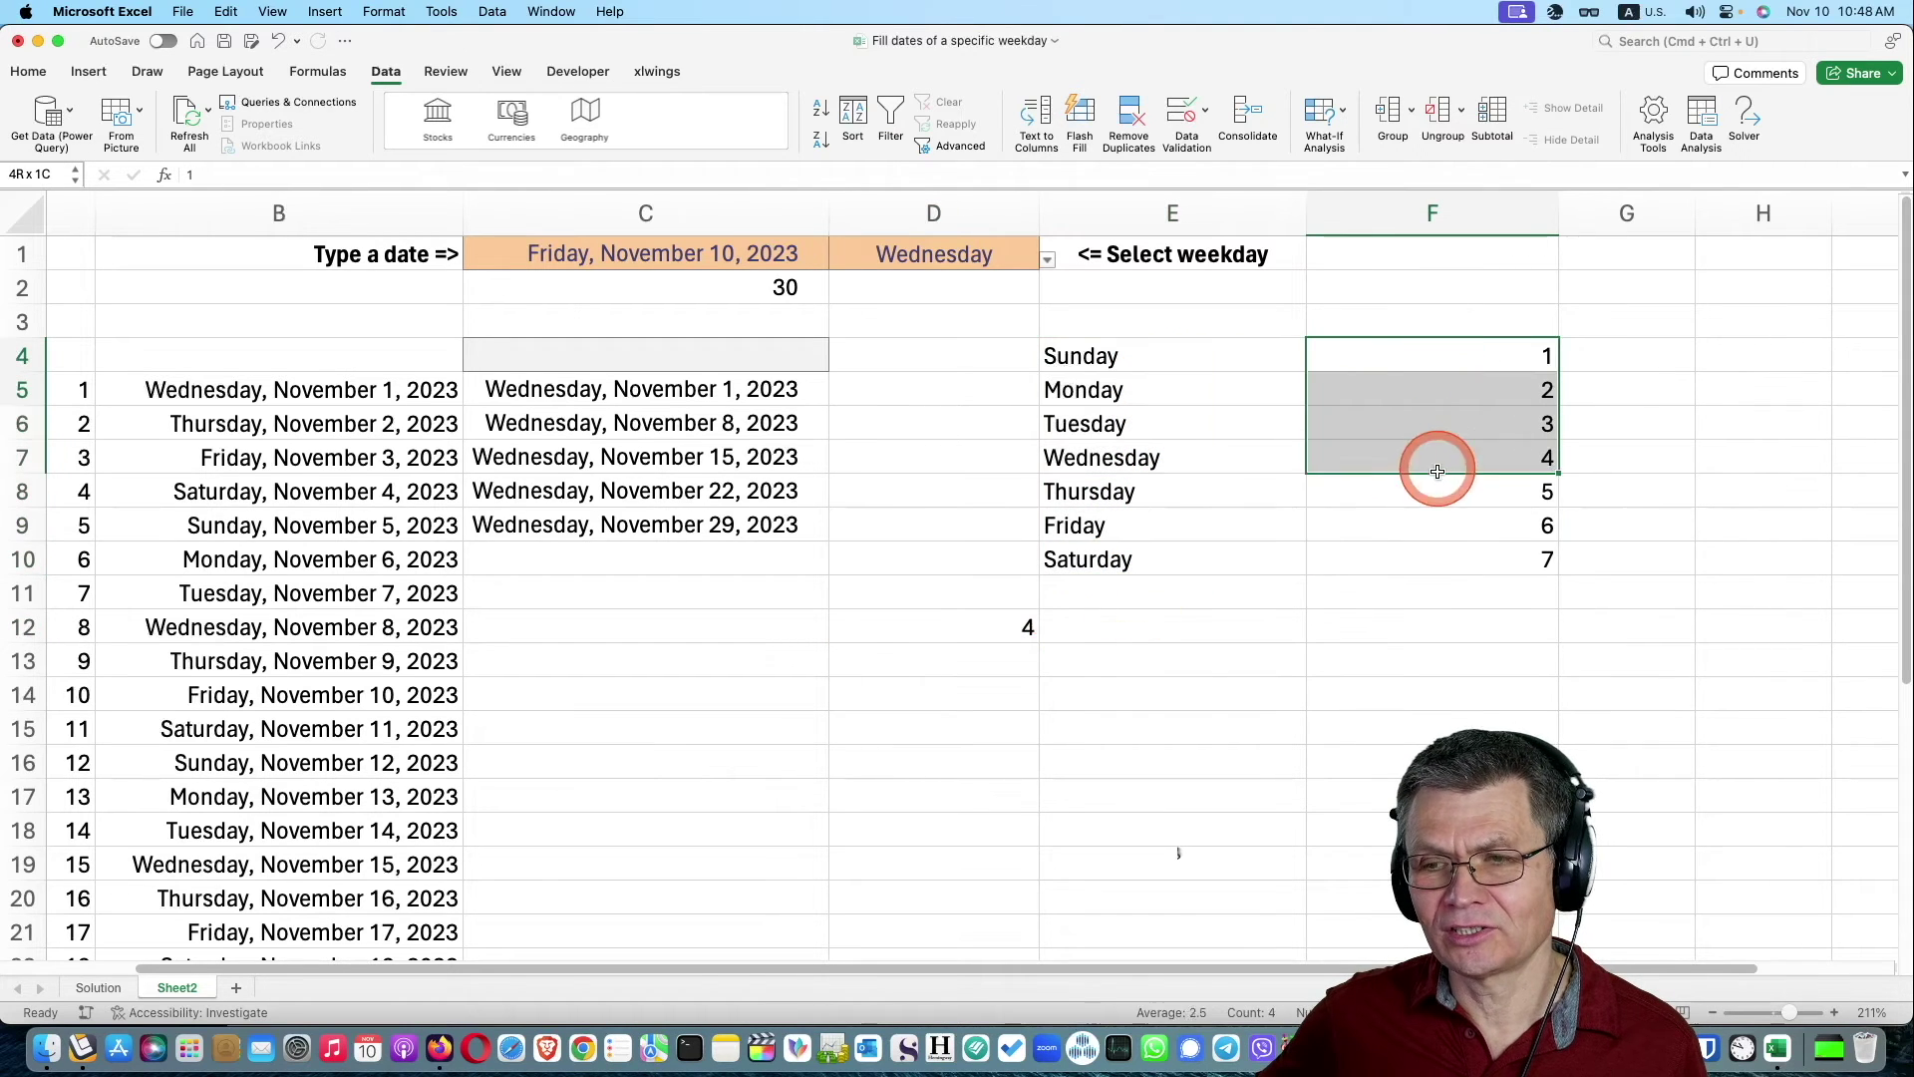
{"action": "double_click", "coordinate": [992, 628]}
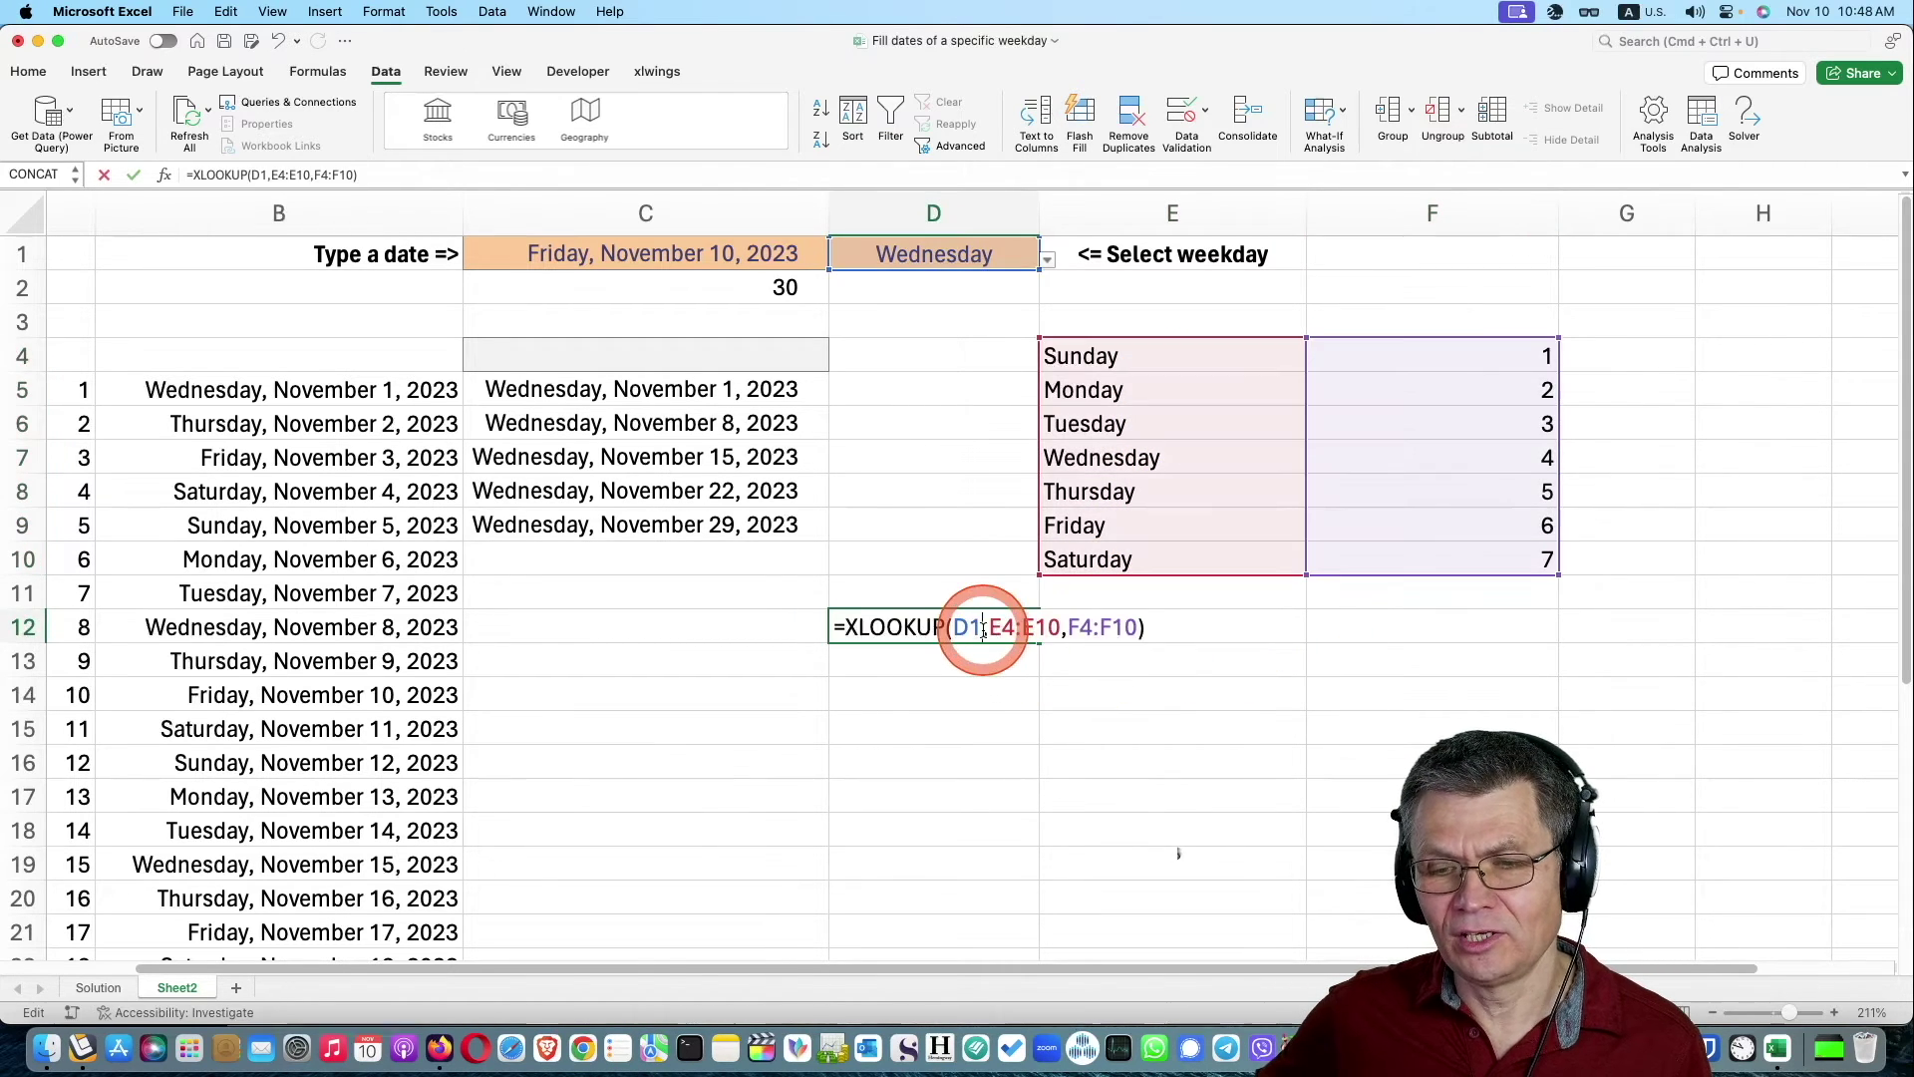
{"action": "left_click_drag", "start_coordinate": [990, 626], "coordinate": [1060, 626]}
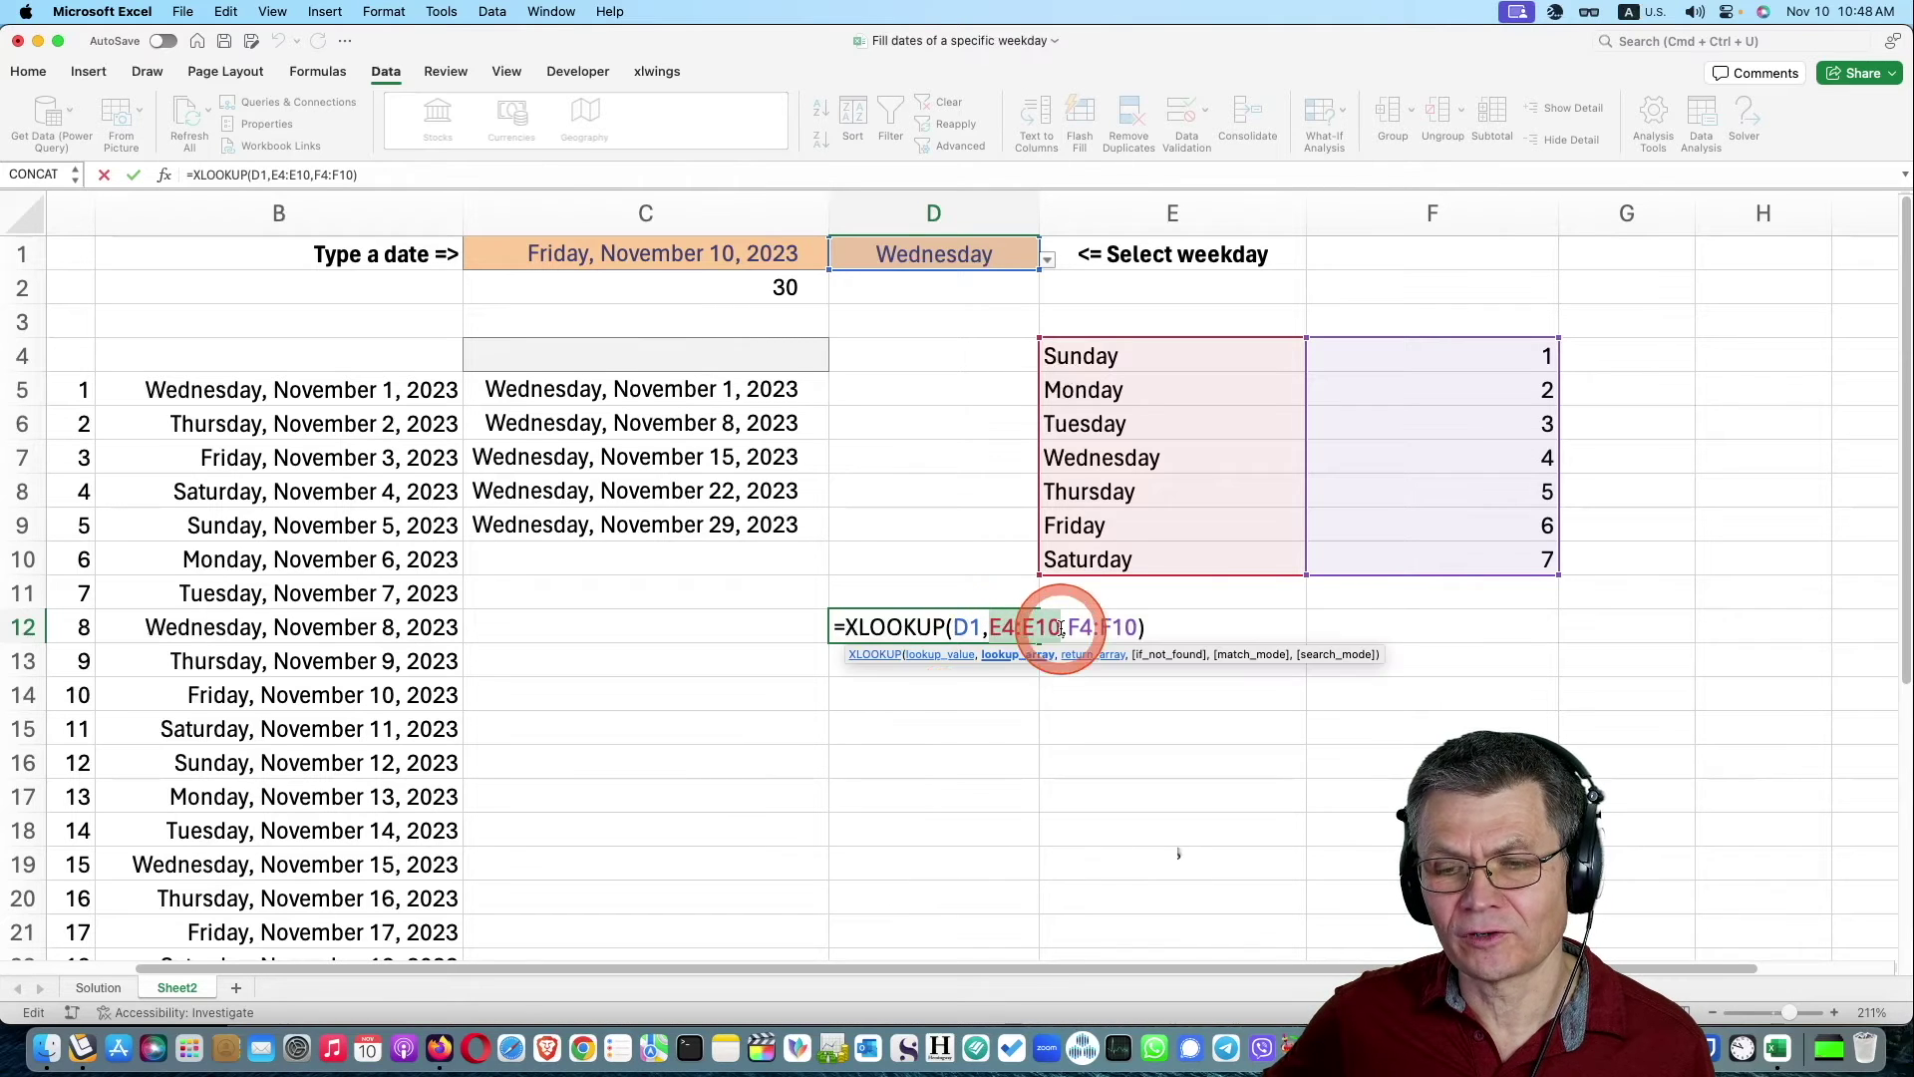
{"action": "key", "text": "Escape"}
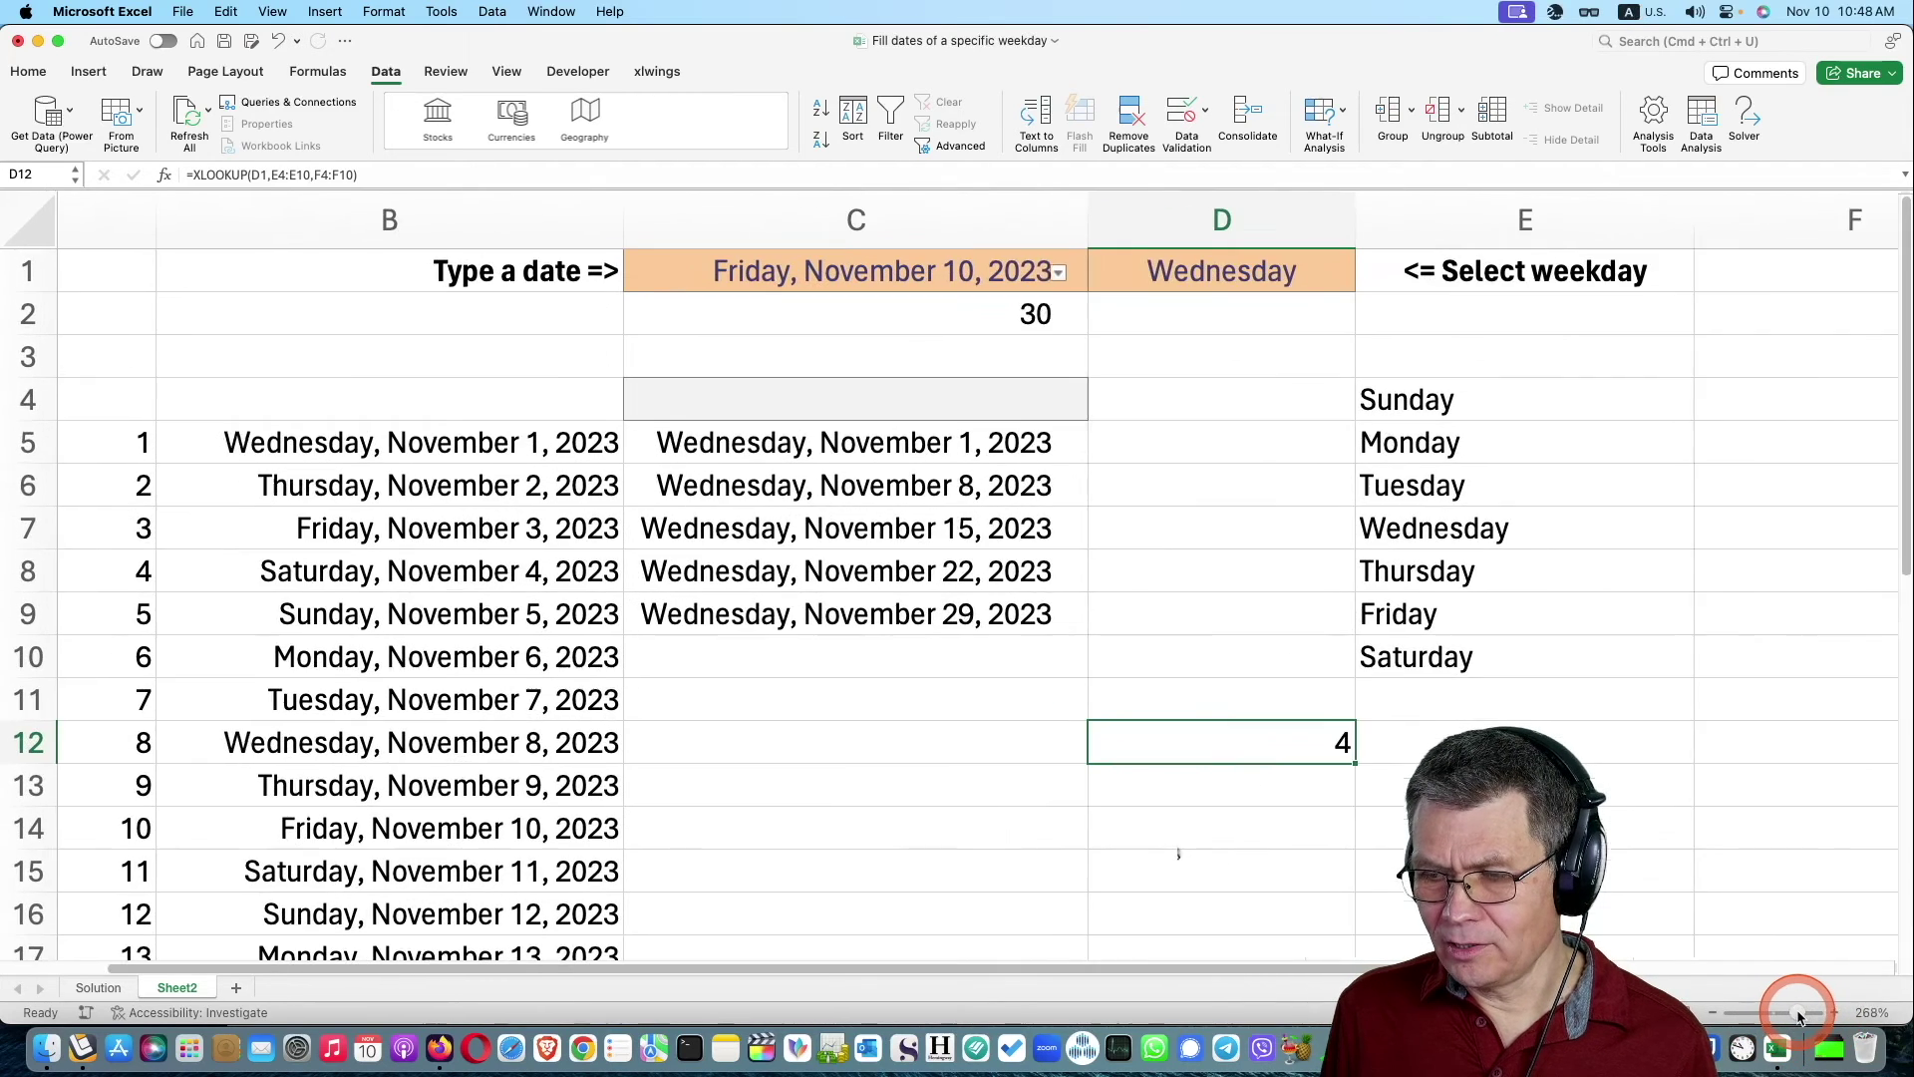
{"action": "left_click_drag", "start_coordinate": [1789, 1017], "coordinate": [1784, 1018]}
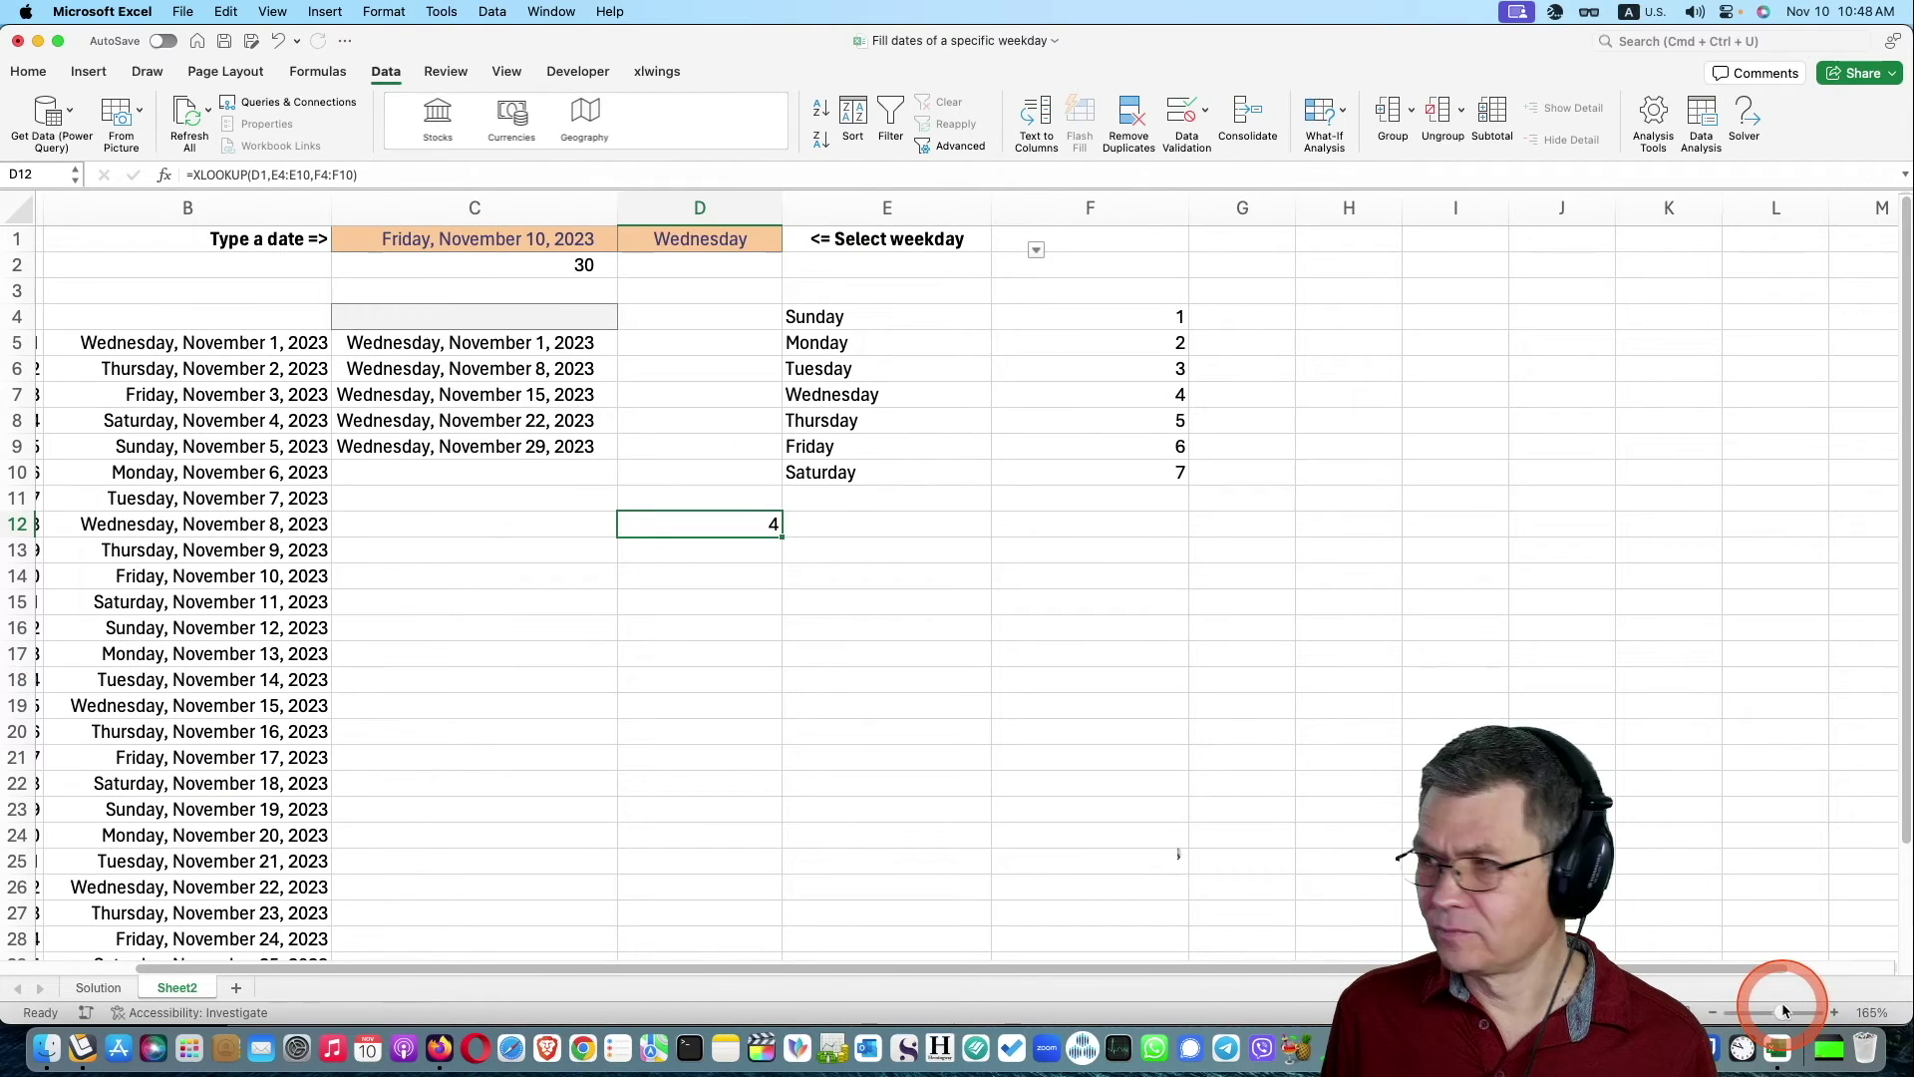
{"action": "left_click", "coordinate": [918, 572]}
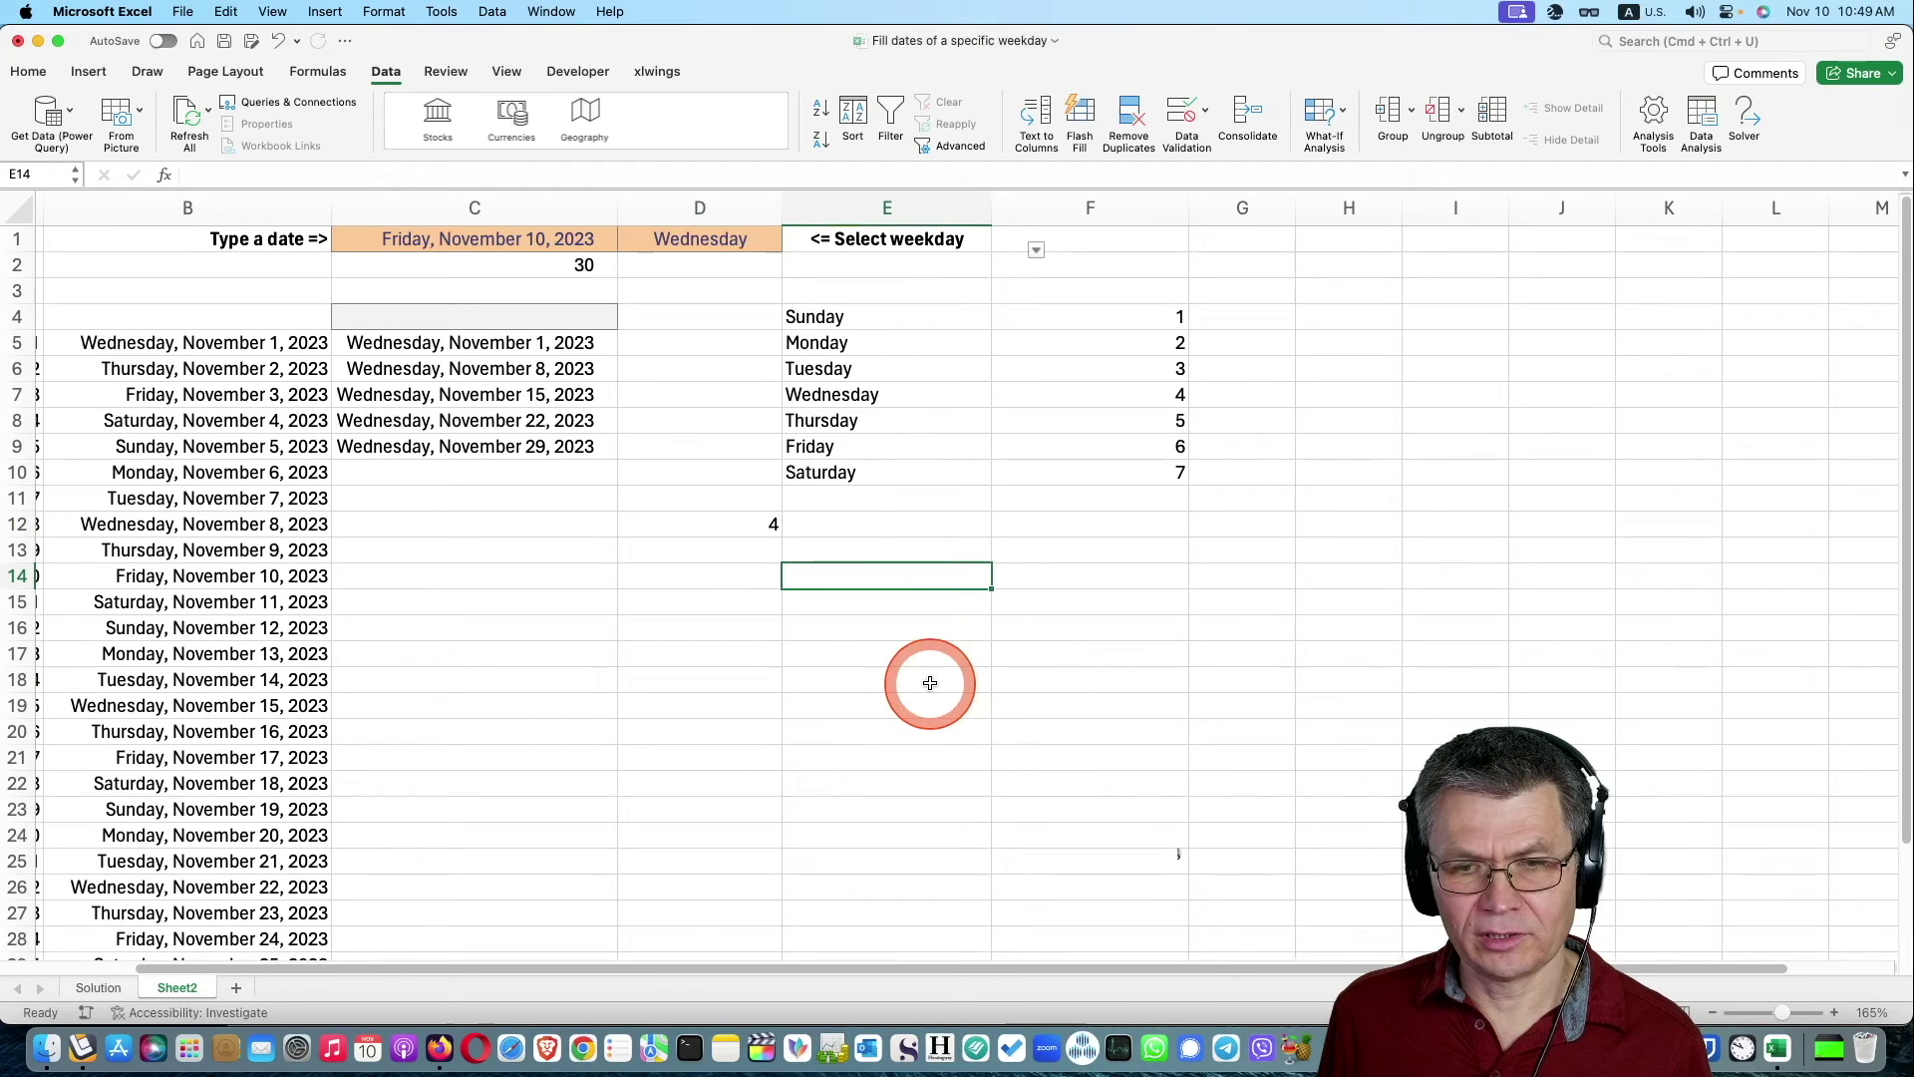
{"action": "type", "text": "="}
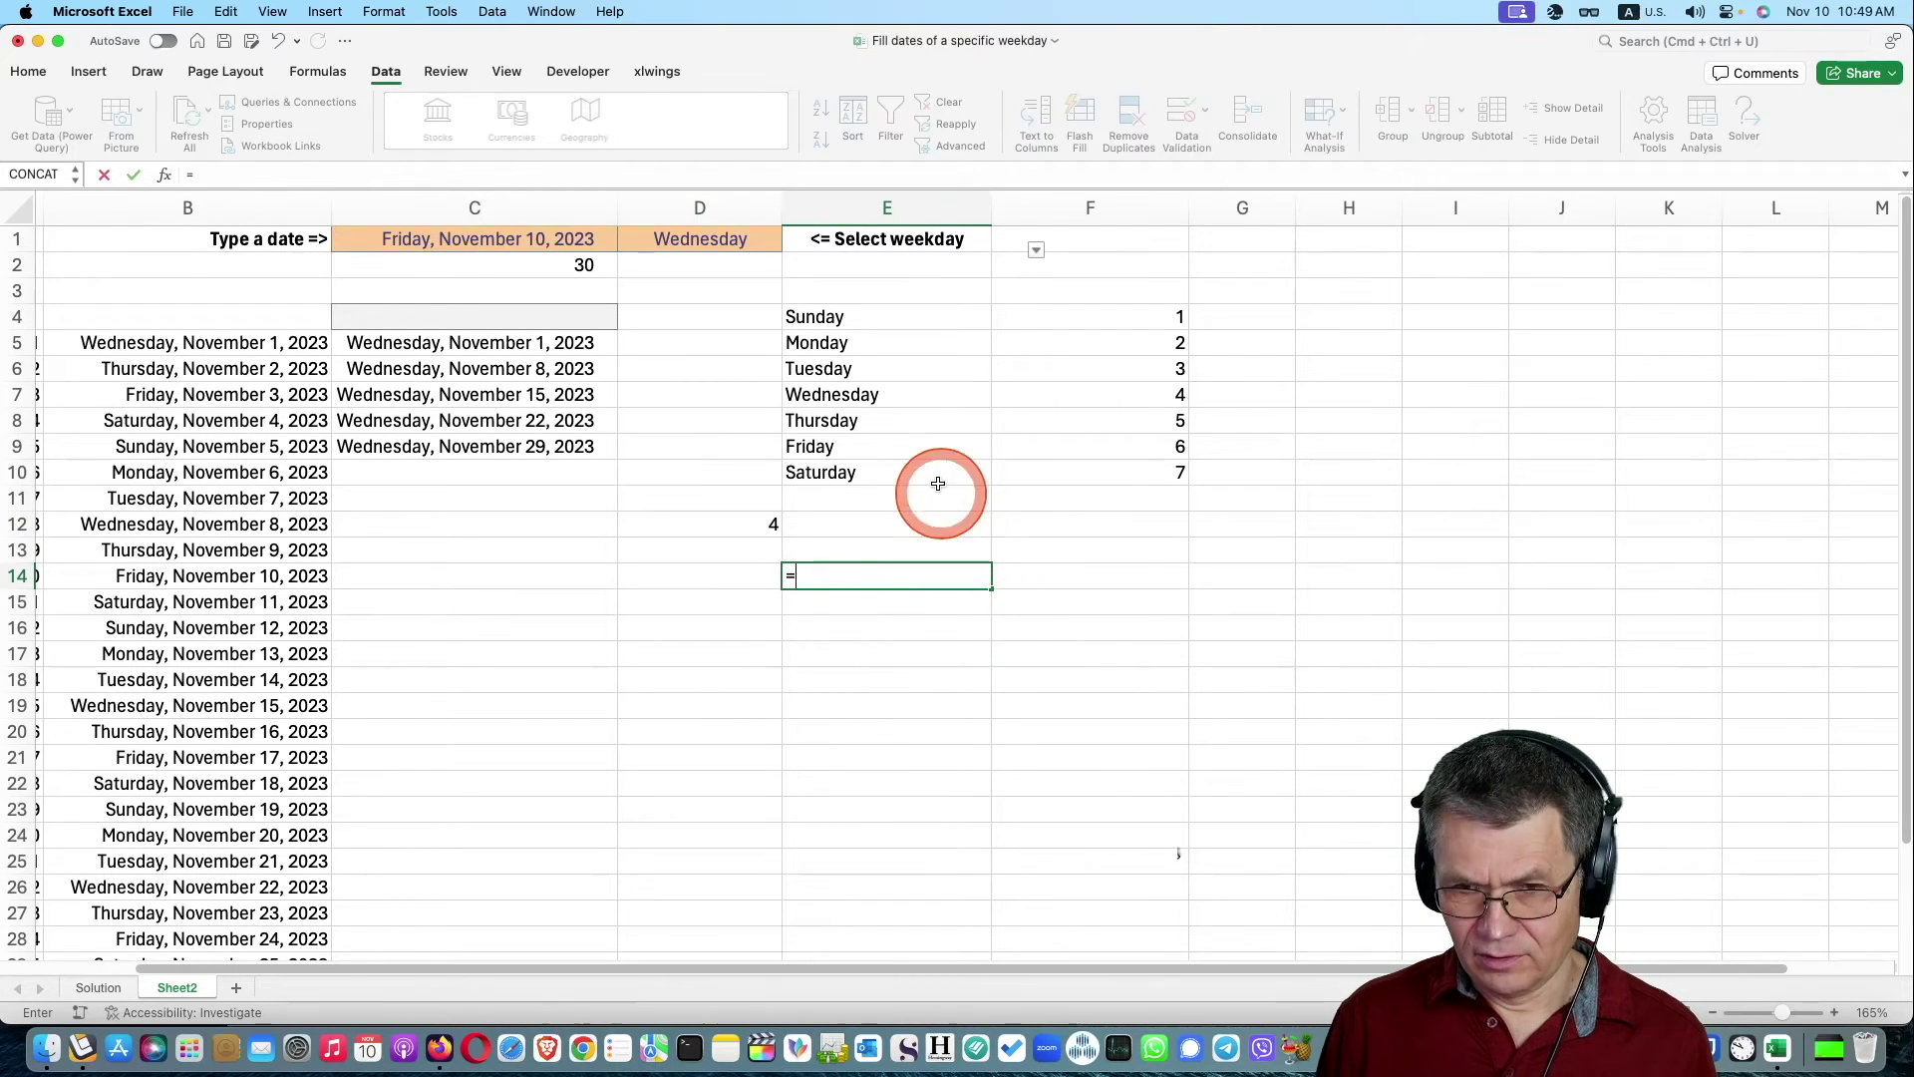
{"action": "left_click_drag", "start_coordinate": [914, 316], "coordinate": [923, 472]}
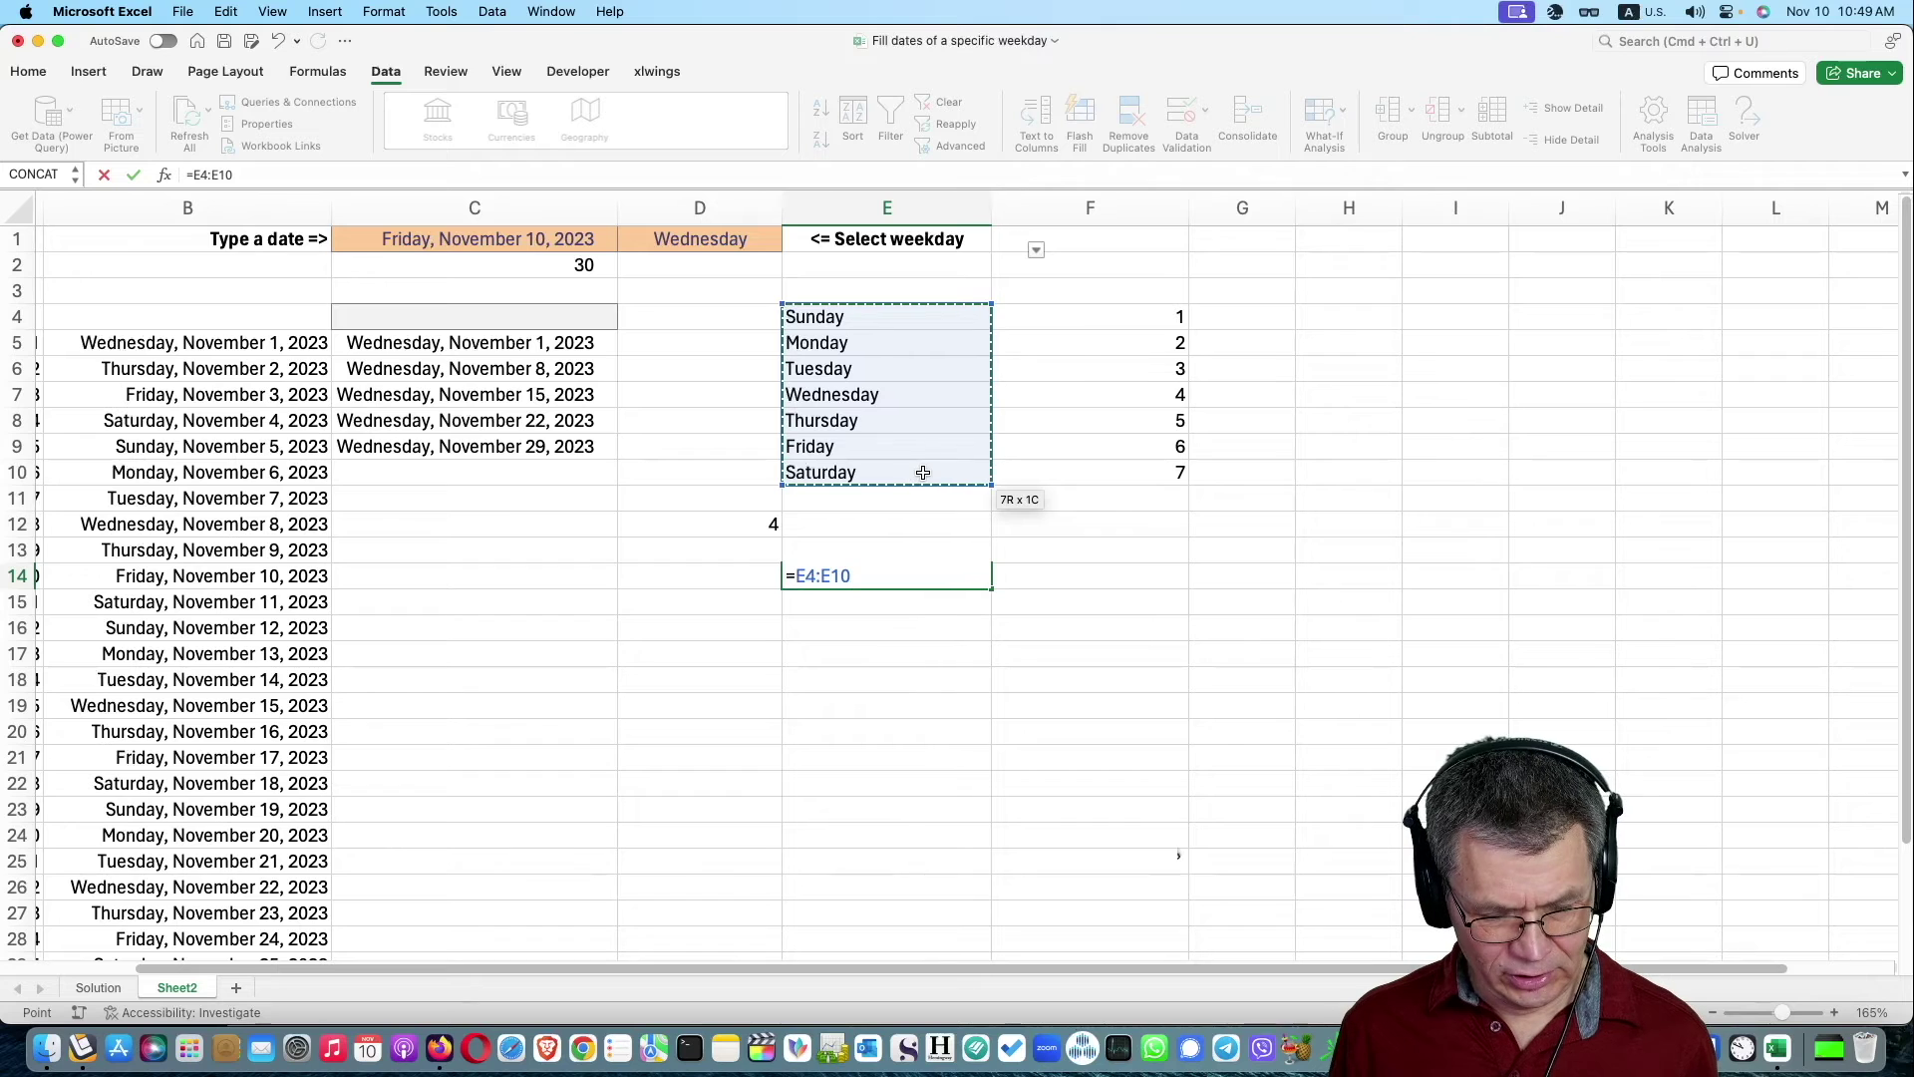
{"action": "key", "text": "F9"}
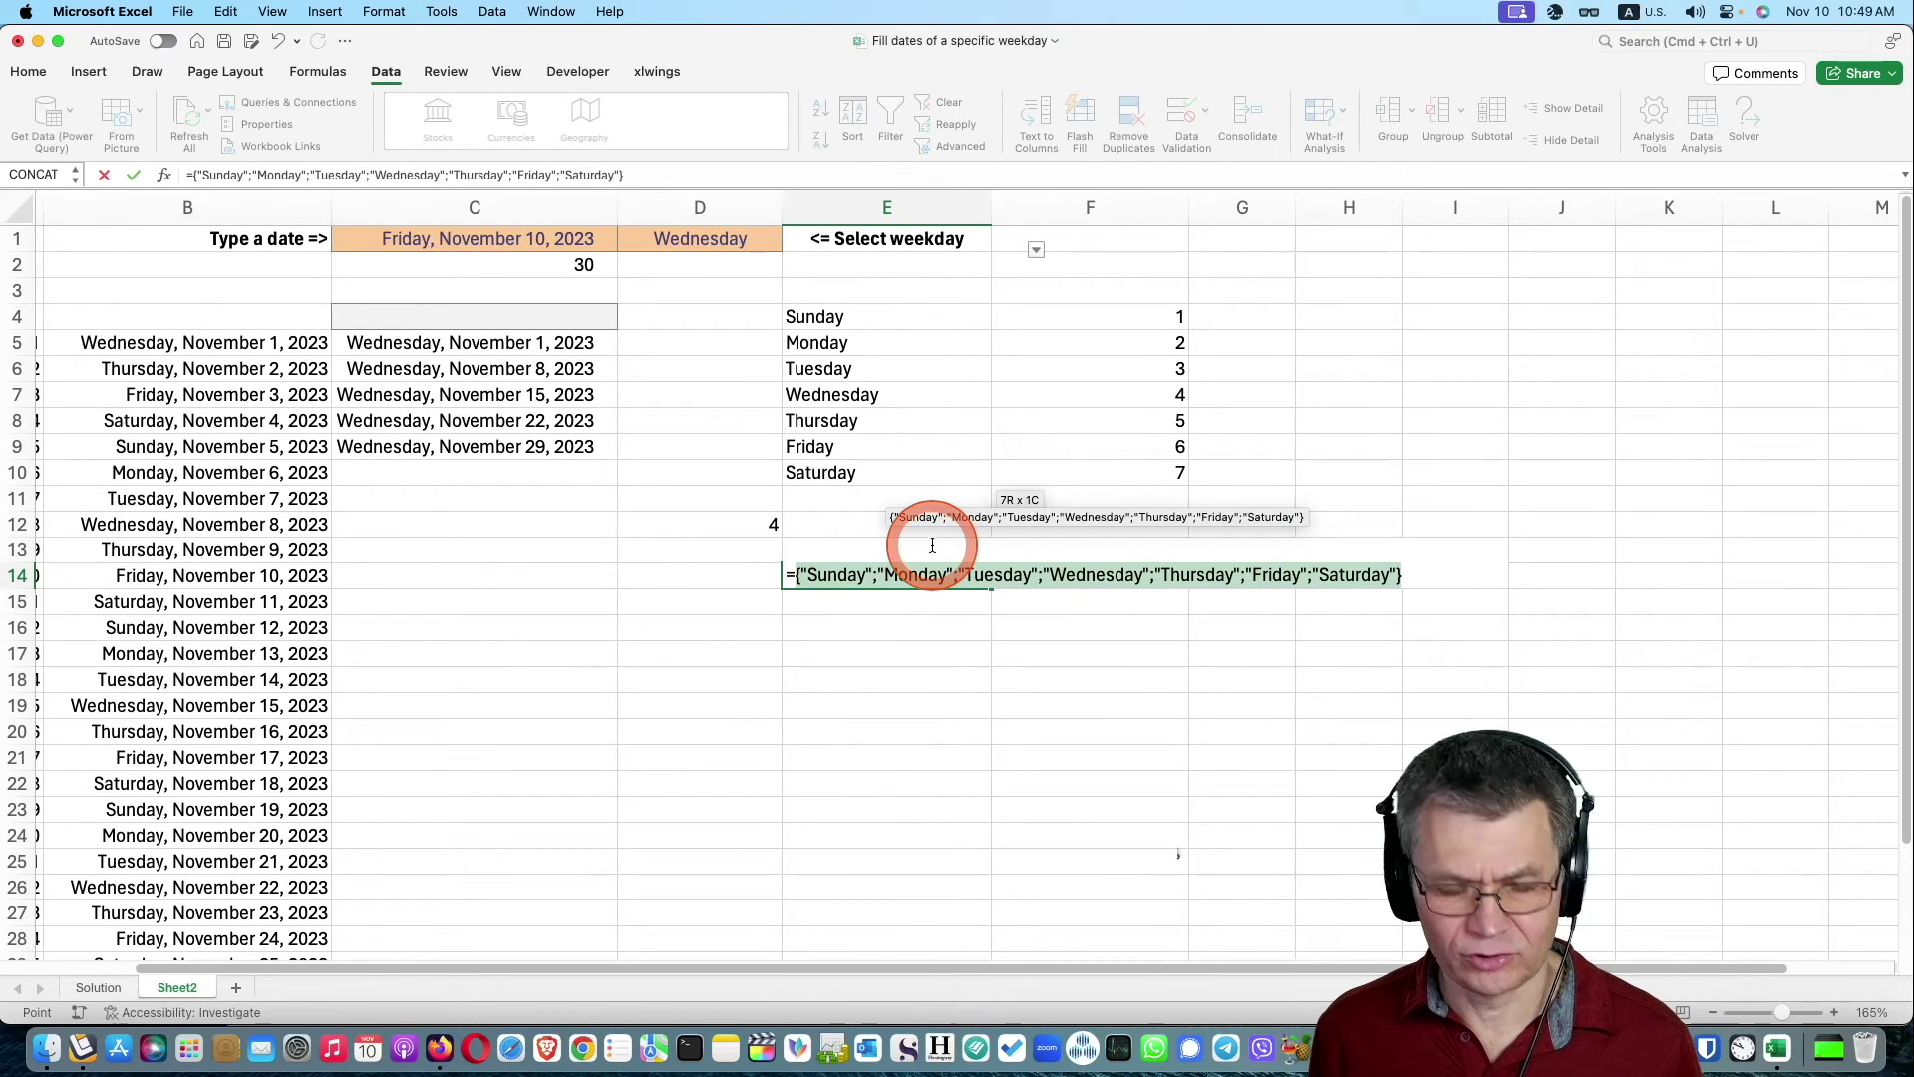
{"action": "key", "text": "Escape"}
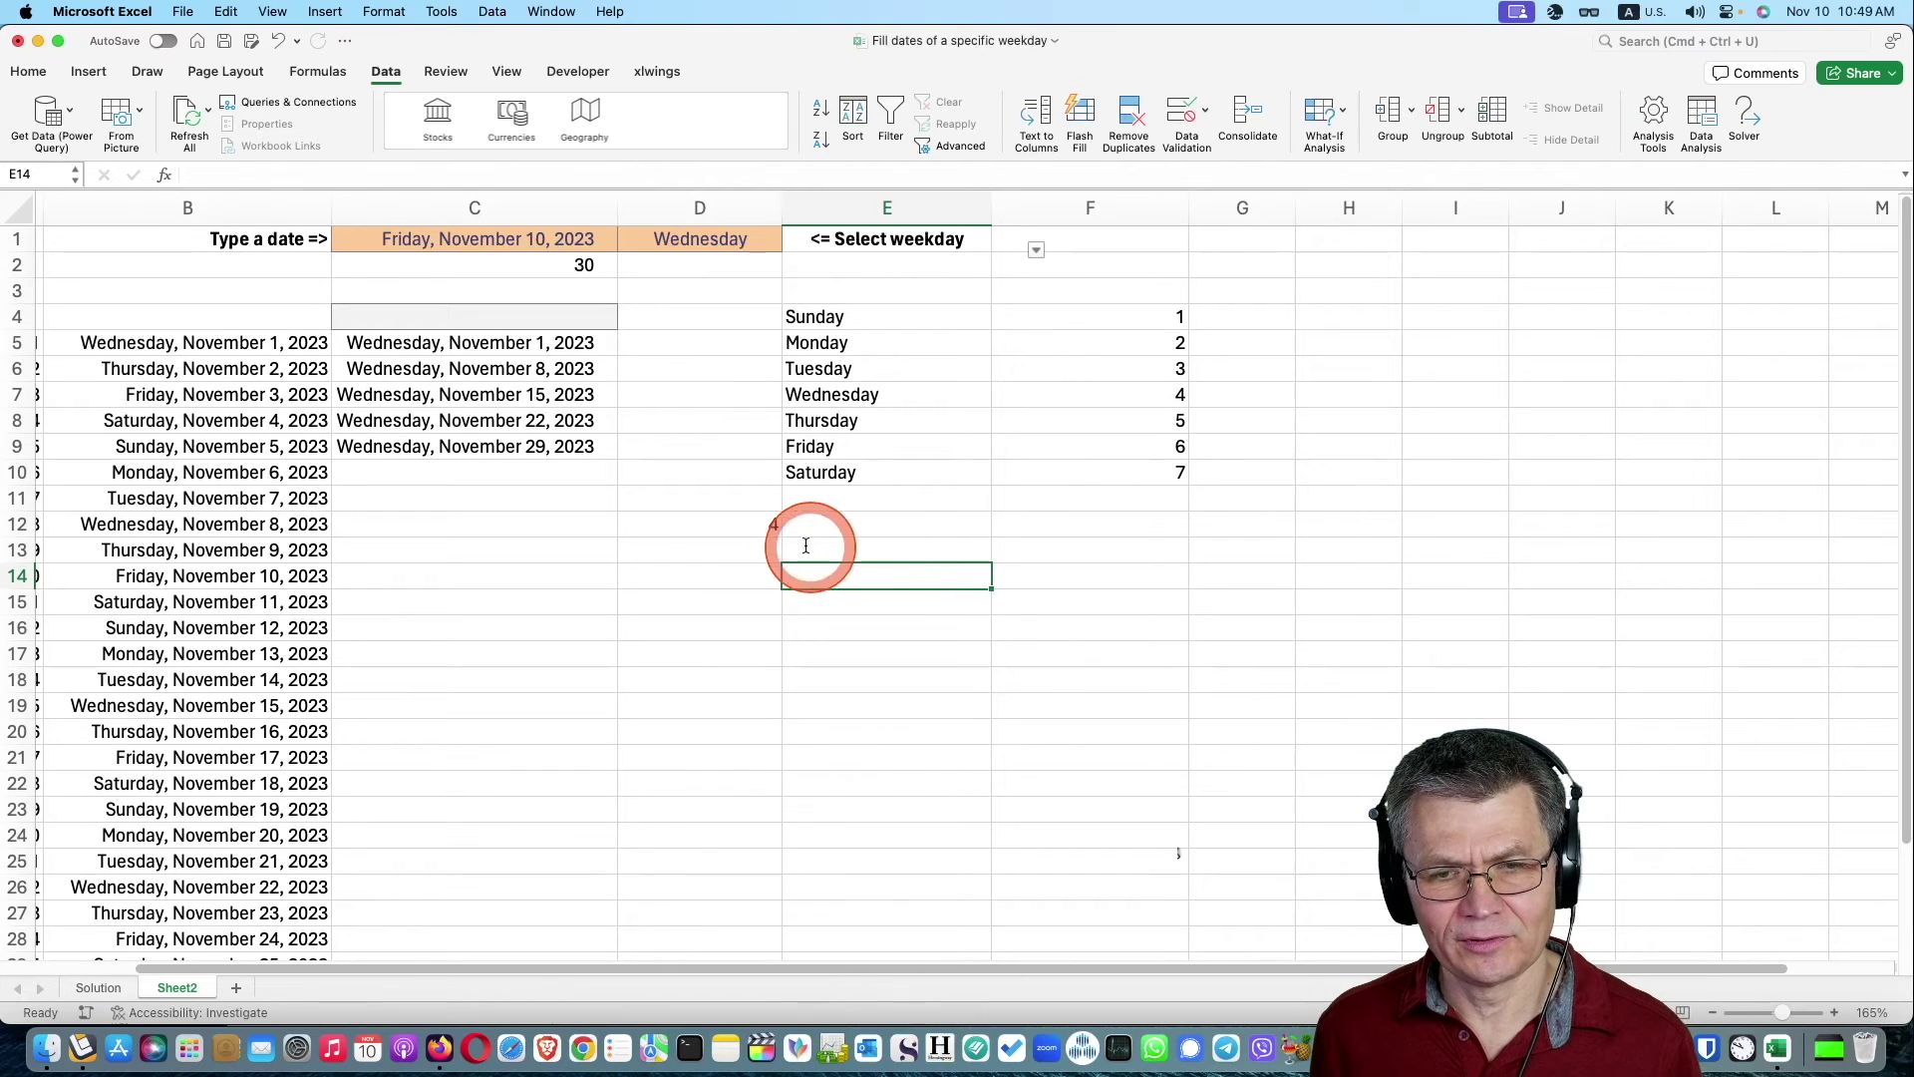
{"action": "double_click", "coordinate": [769, 523]}
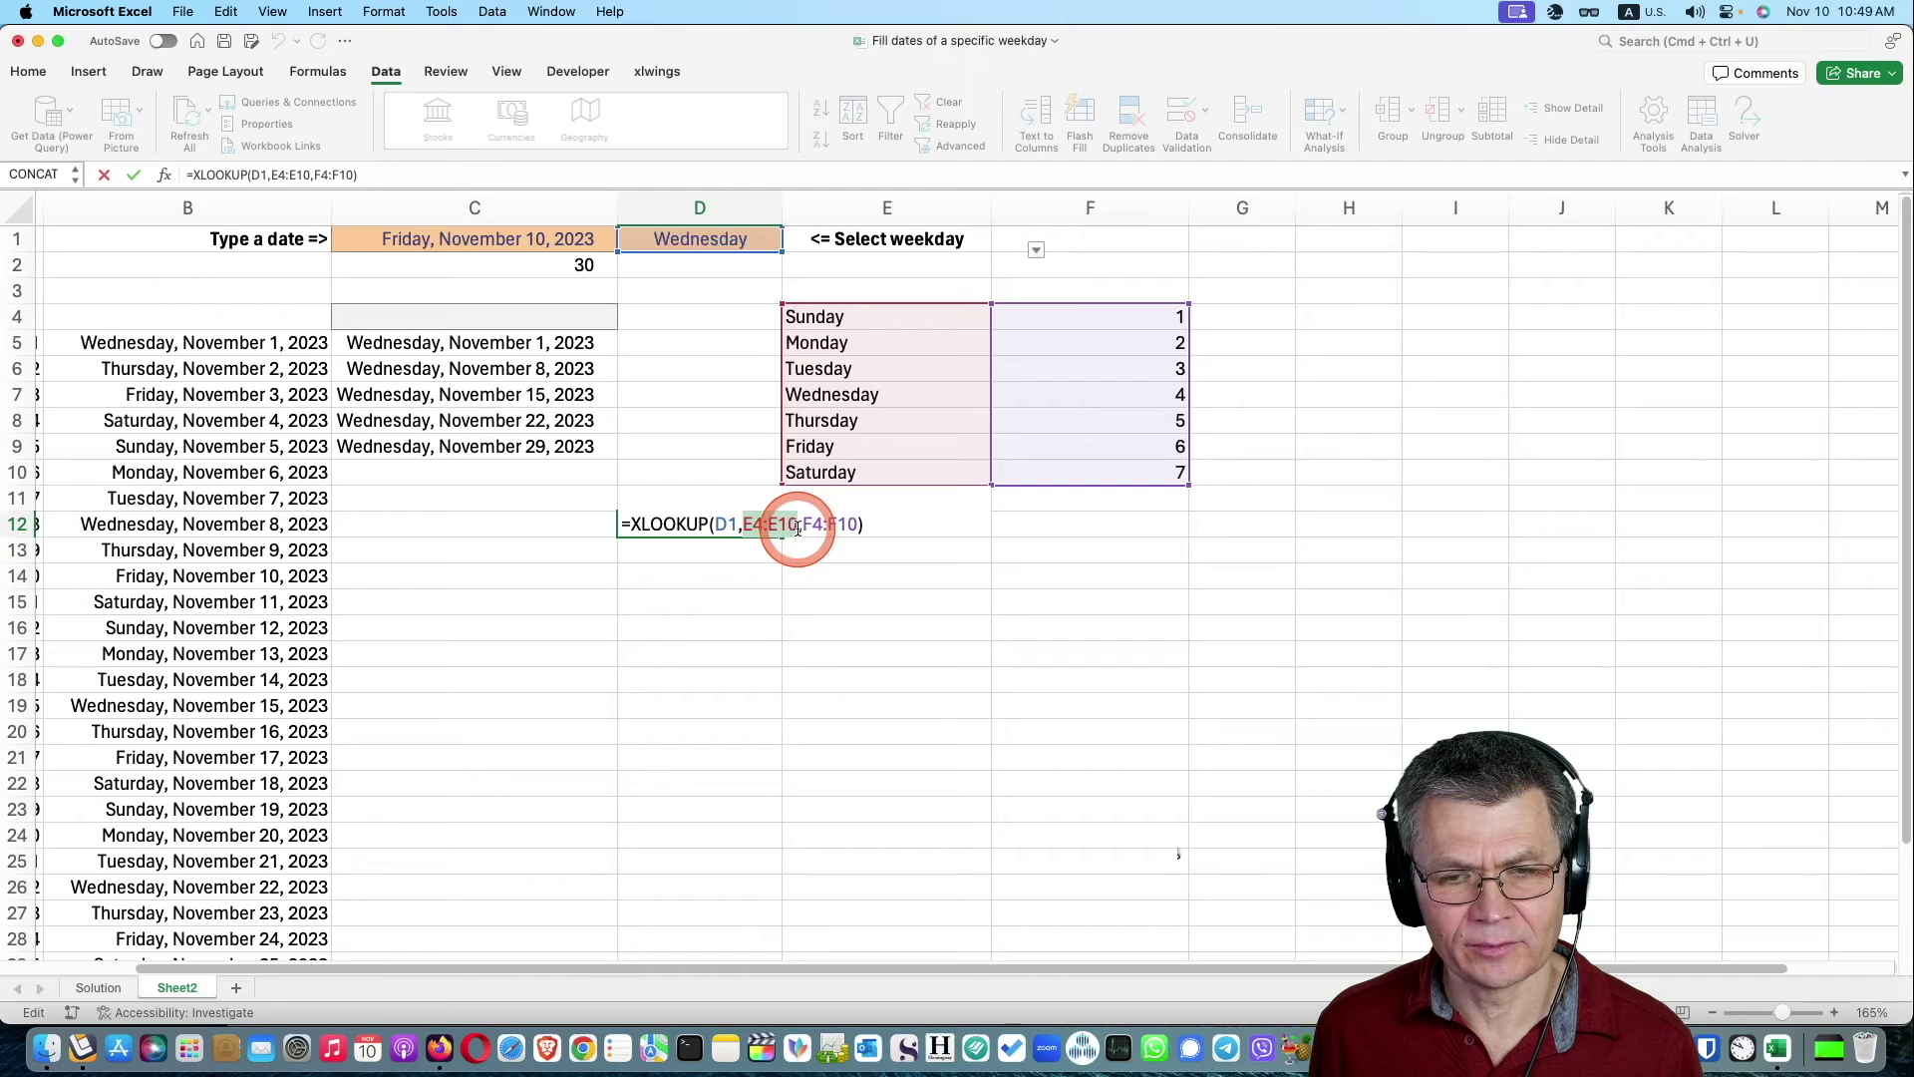
Swap D12's E4:E10 reference for a pasted weekday-name array and set D1 to Monday.
{"action": "key", "text": "BackSpace"}
{"action": "key", "text": "super+v"}
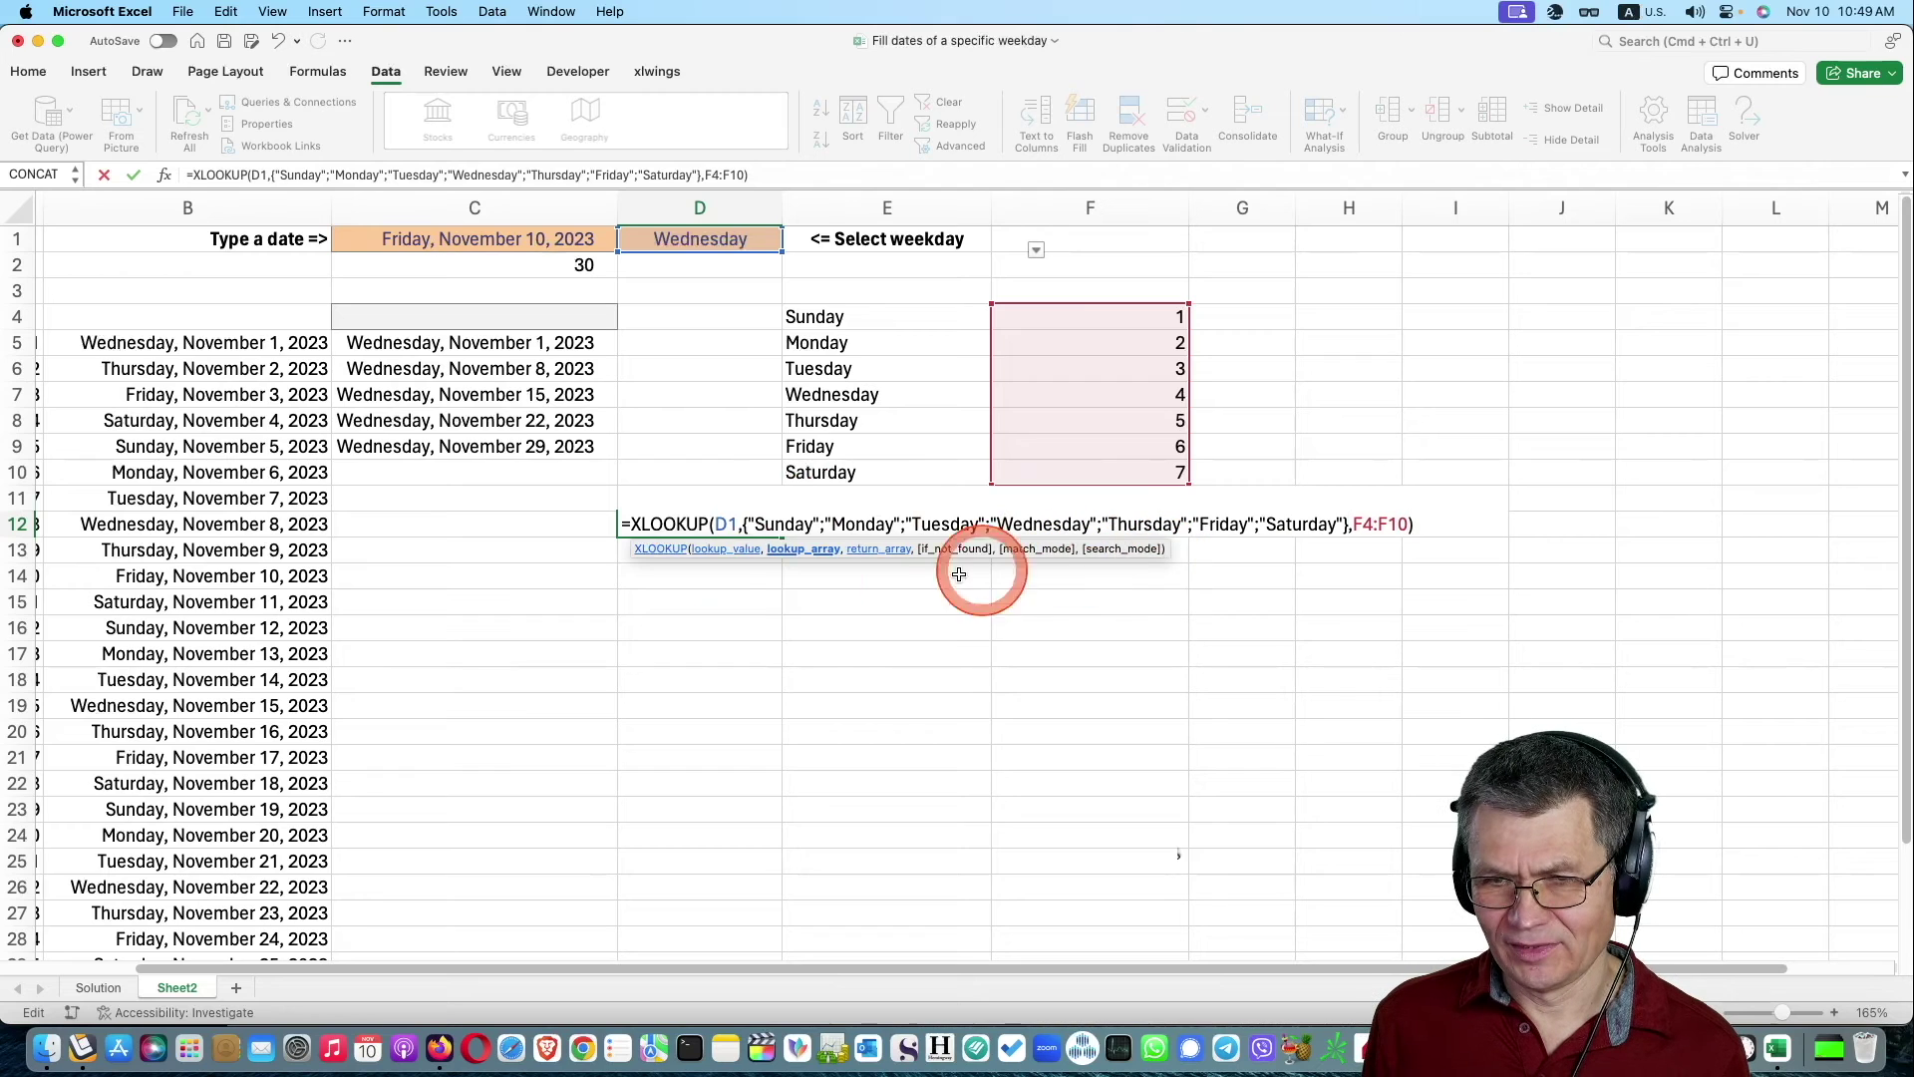
{"action": "key", "text": "Return"}
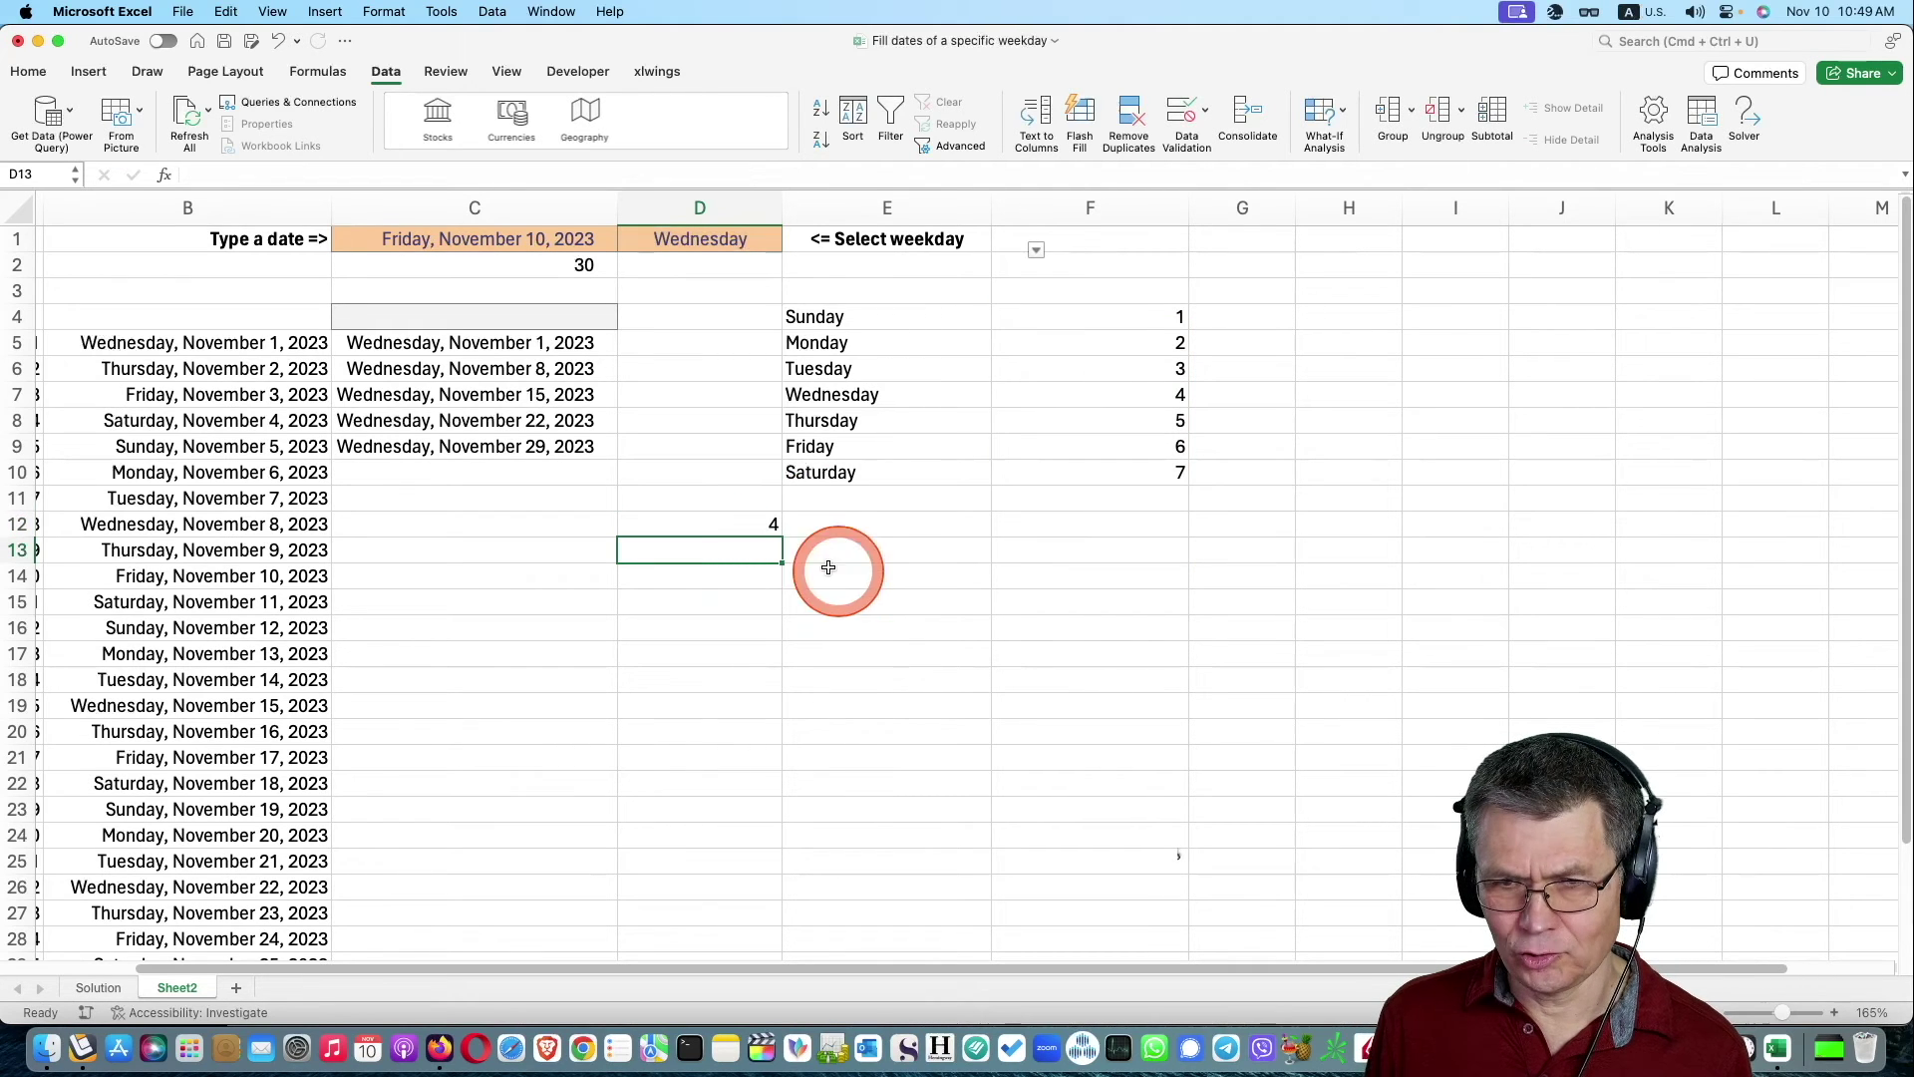
{"action": "left_click", "coordinate": [747, 242]}
{"action": "left_click", "coordinate": [789, 241]}
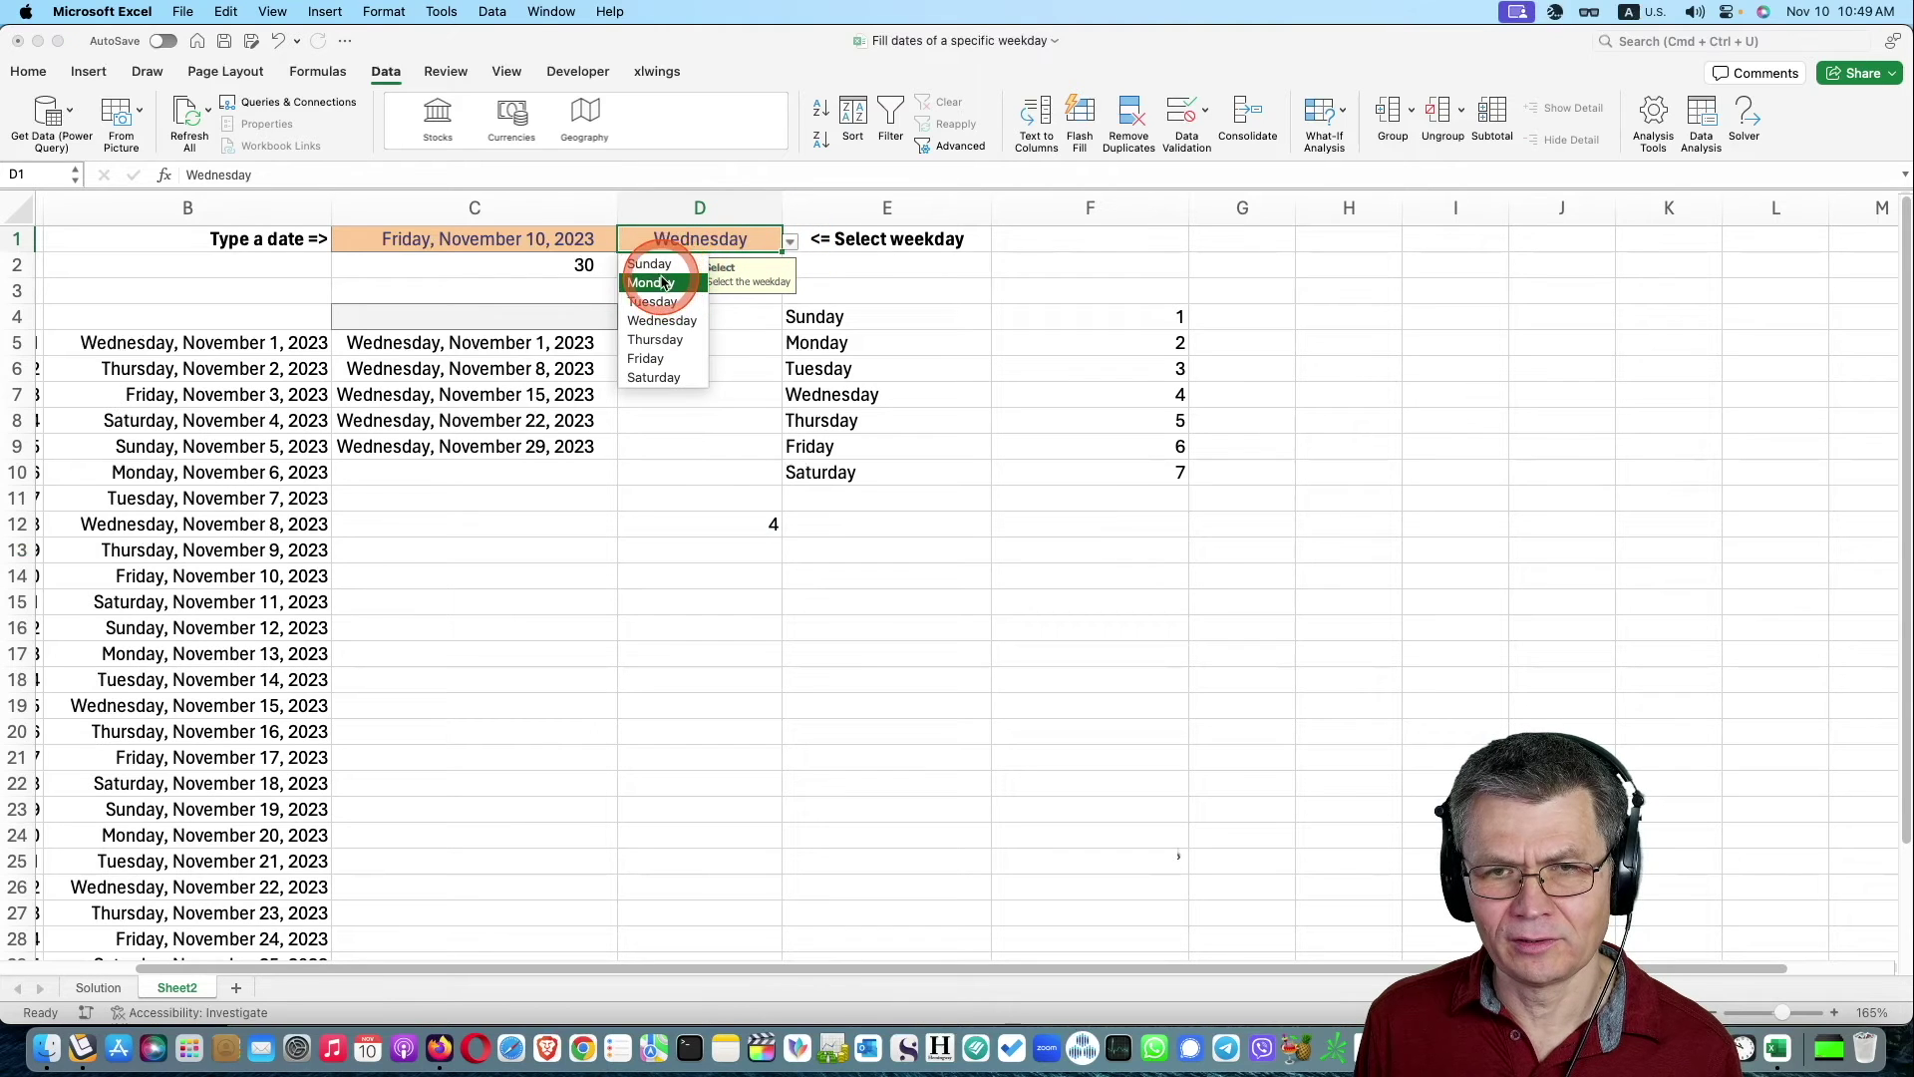
{"action": "left_click", "coordinate": [660, 283]}
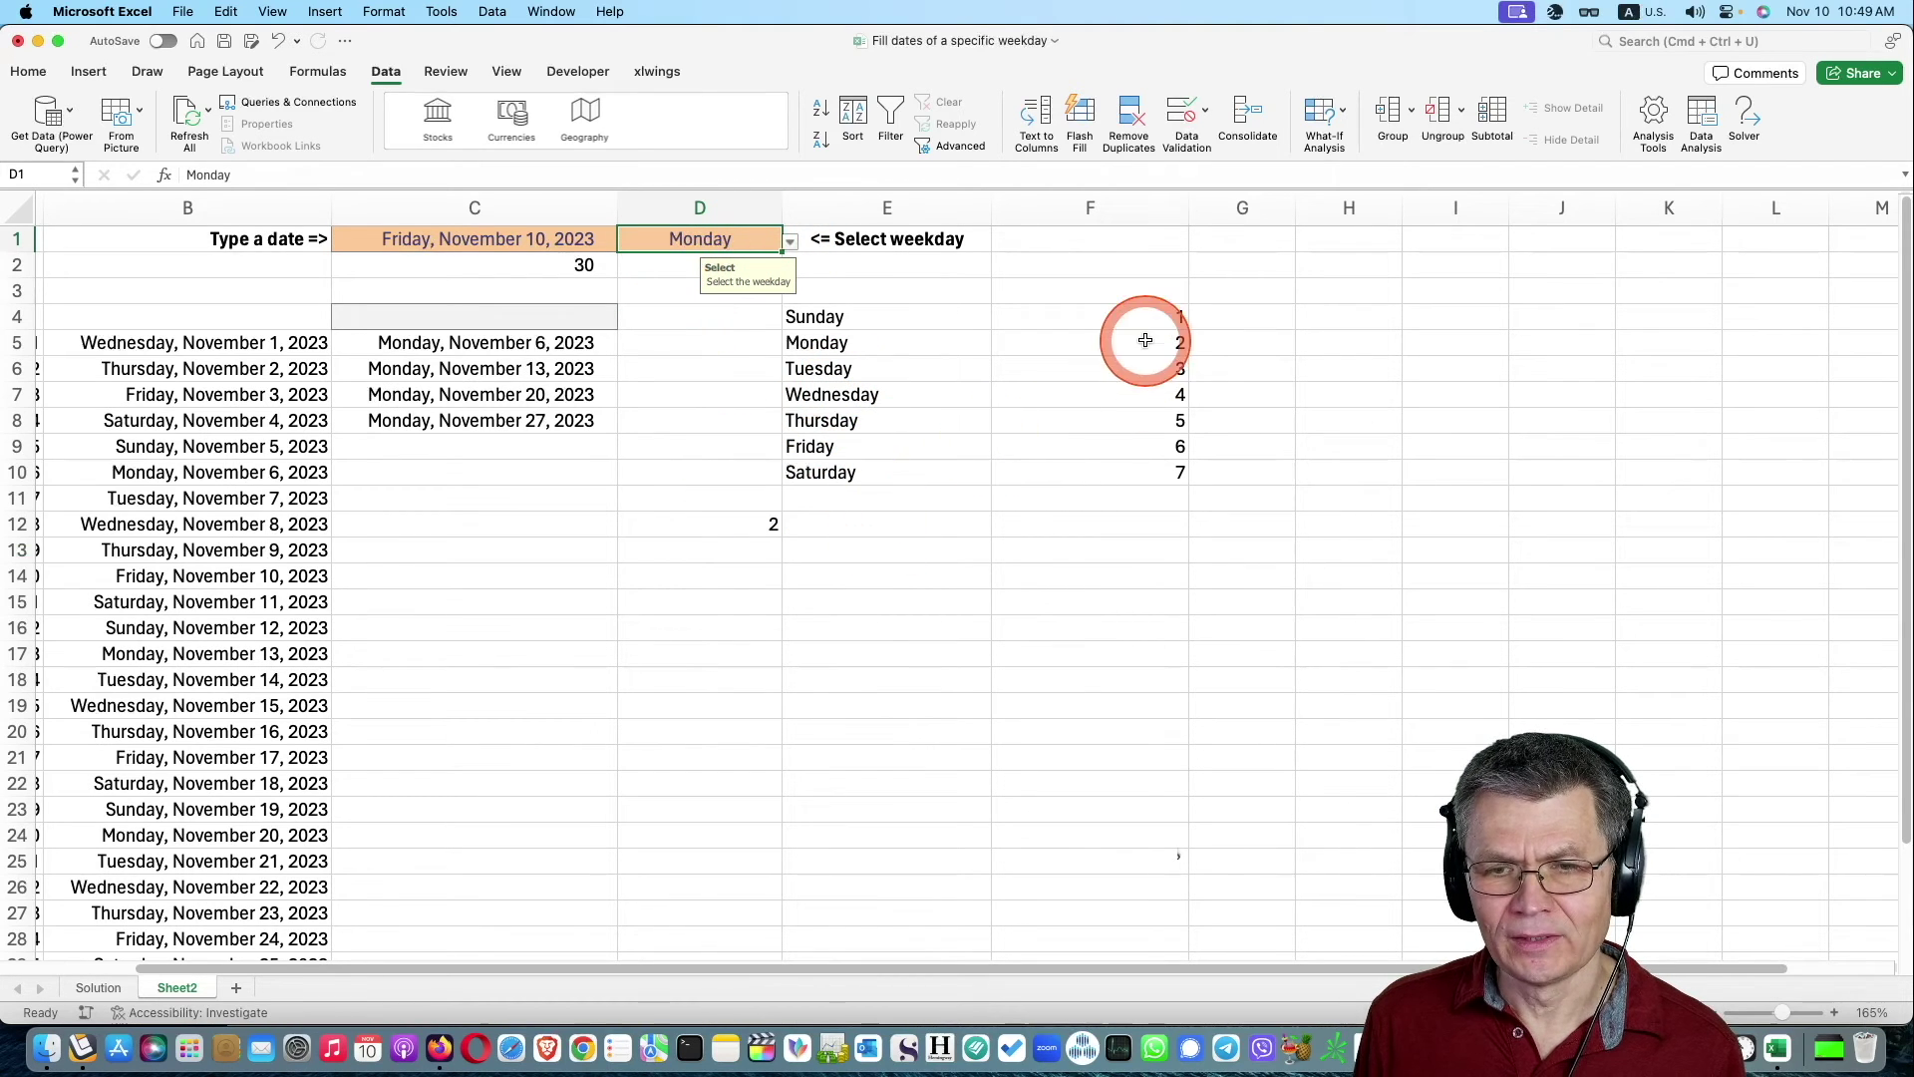
Preview F4:F10 as an array of numbers in F12, then discard the test entry.
{"action": "left_click", "coordinate": [1030, 520]}
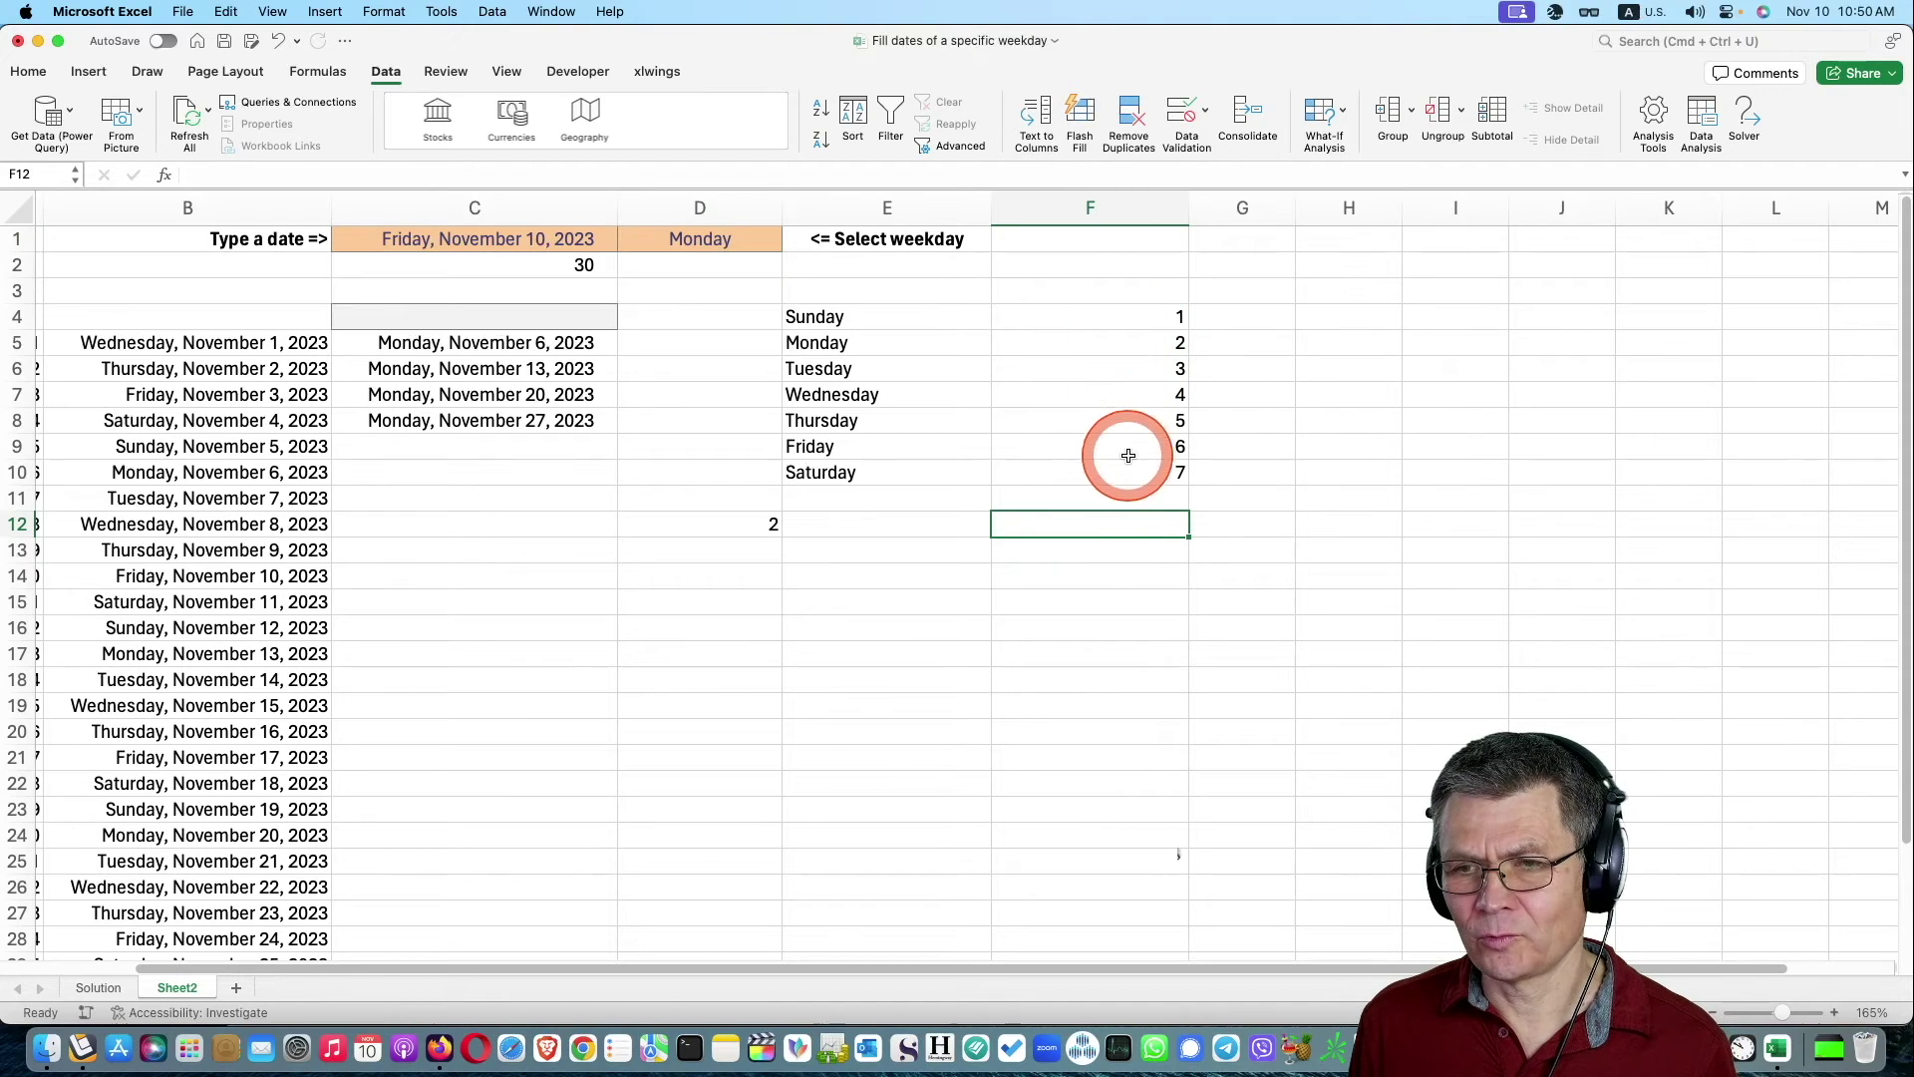
{"action": "type", "text": "="}
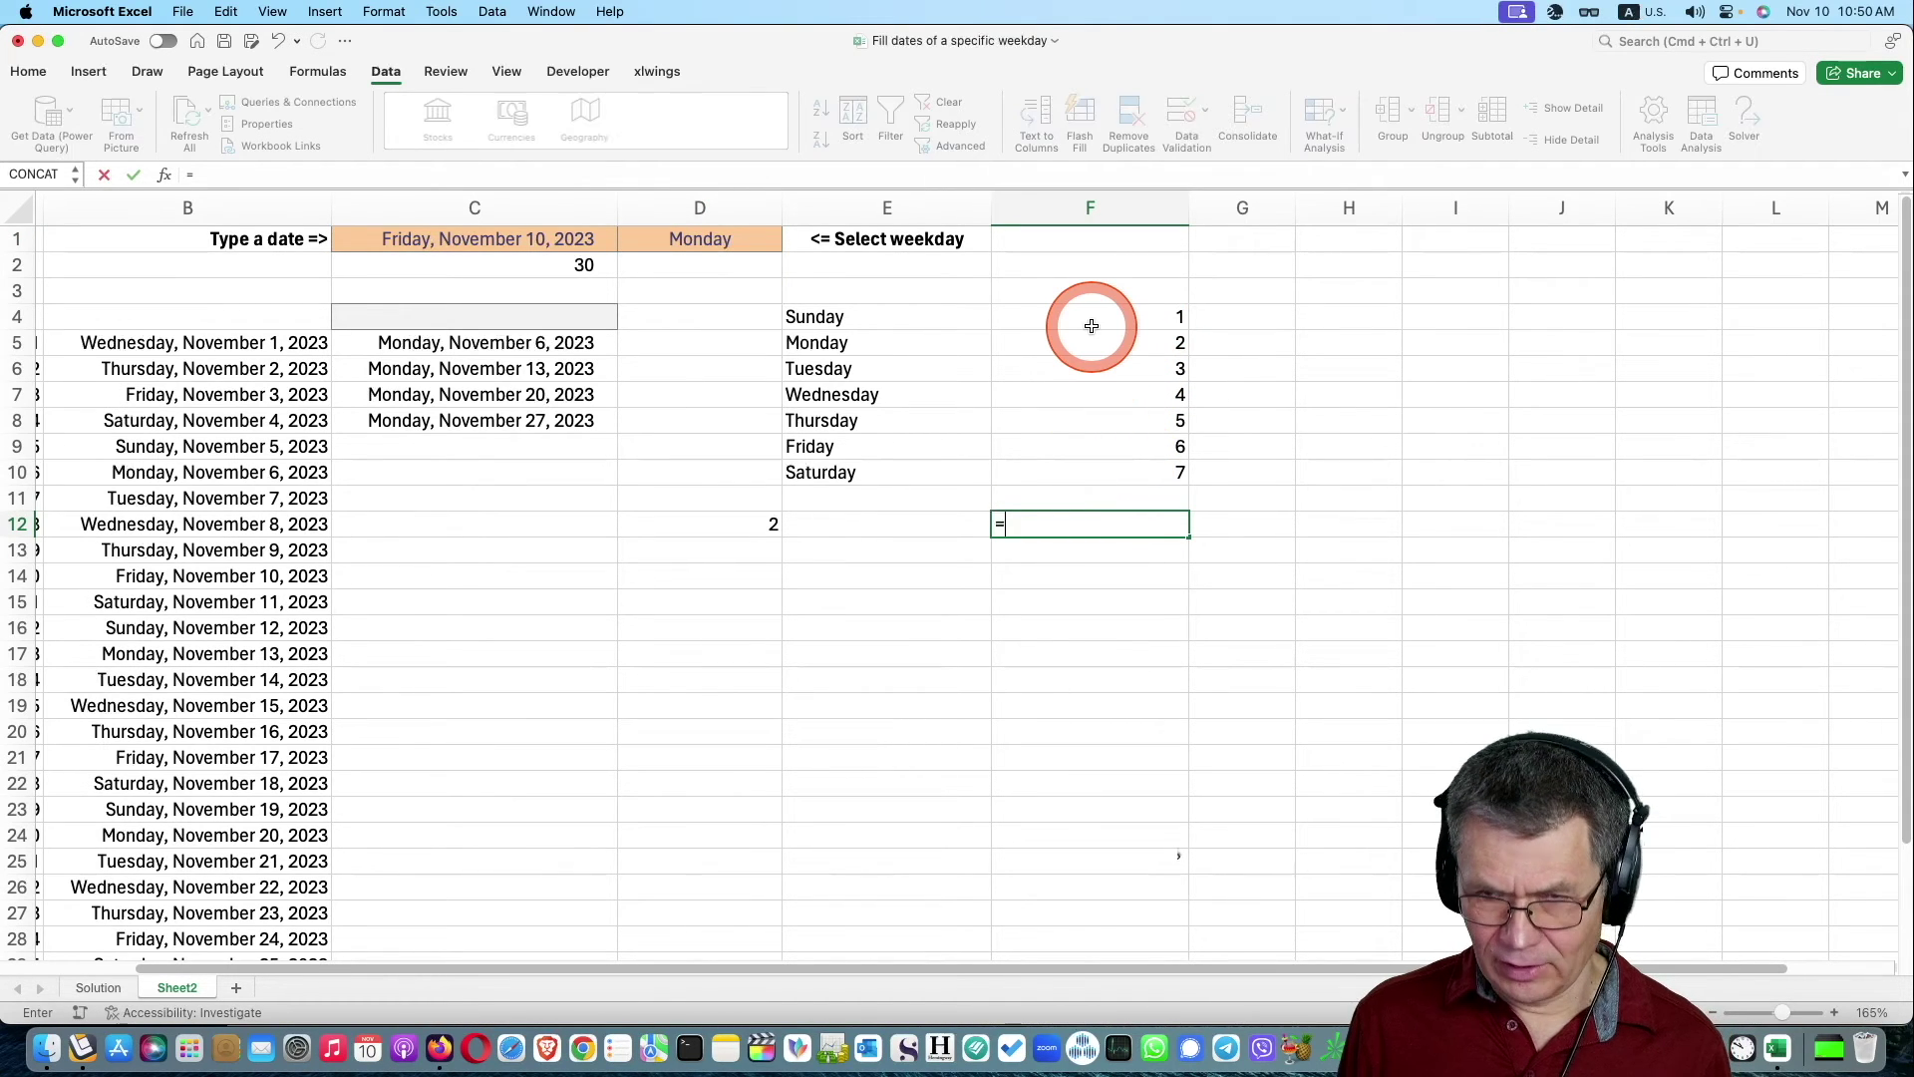
{"action": "left_click_drag", "start_coordinate": [1098, 308], "coordinate": [1133, 467]}
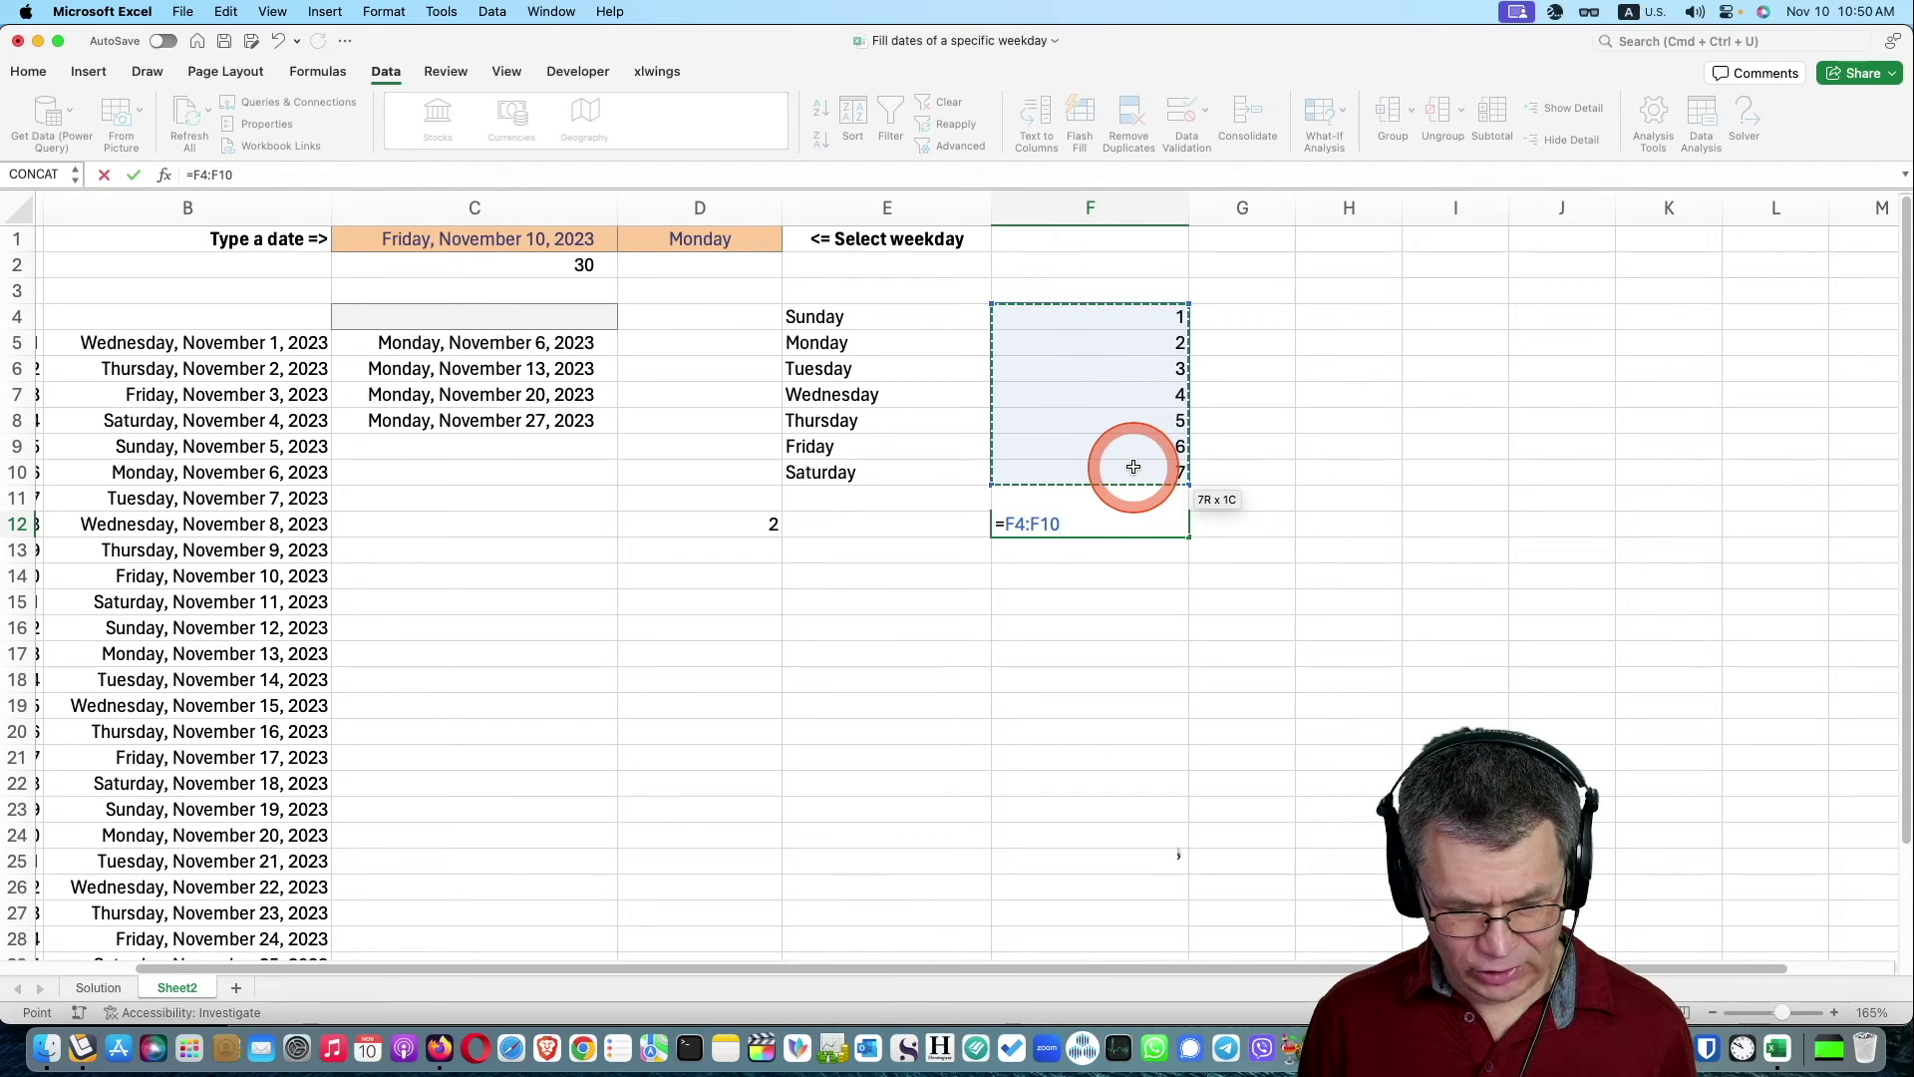
{"action": "key", "text": "F9"}
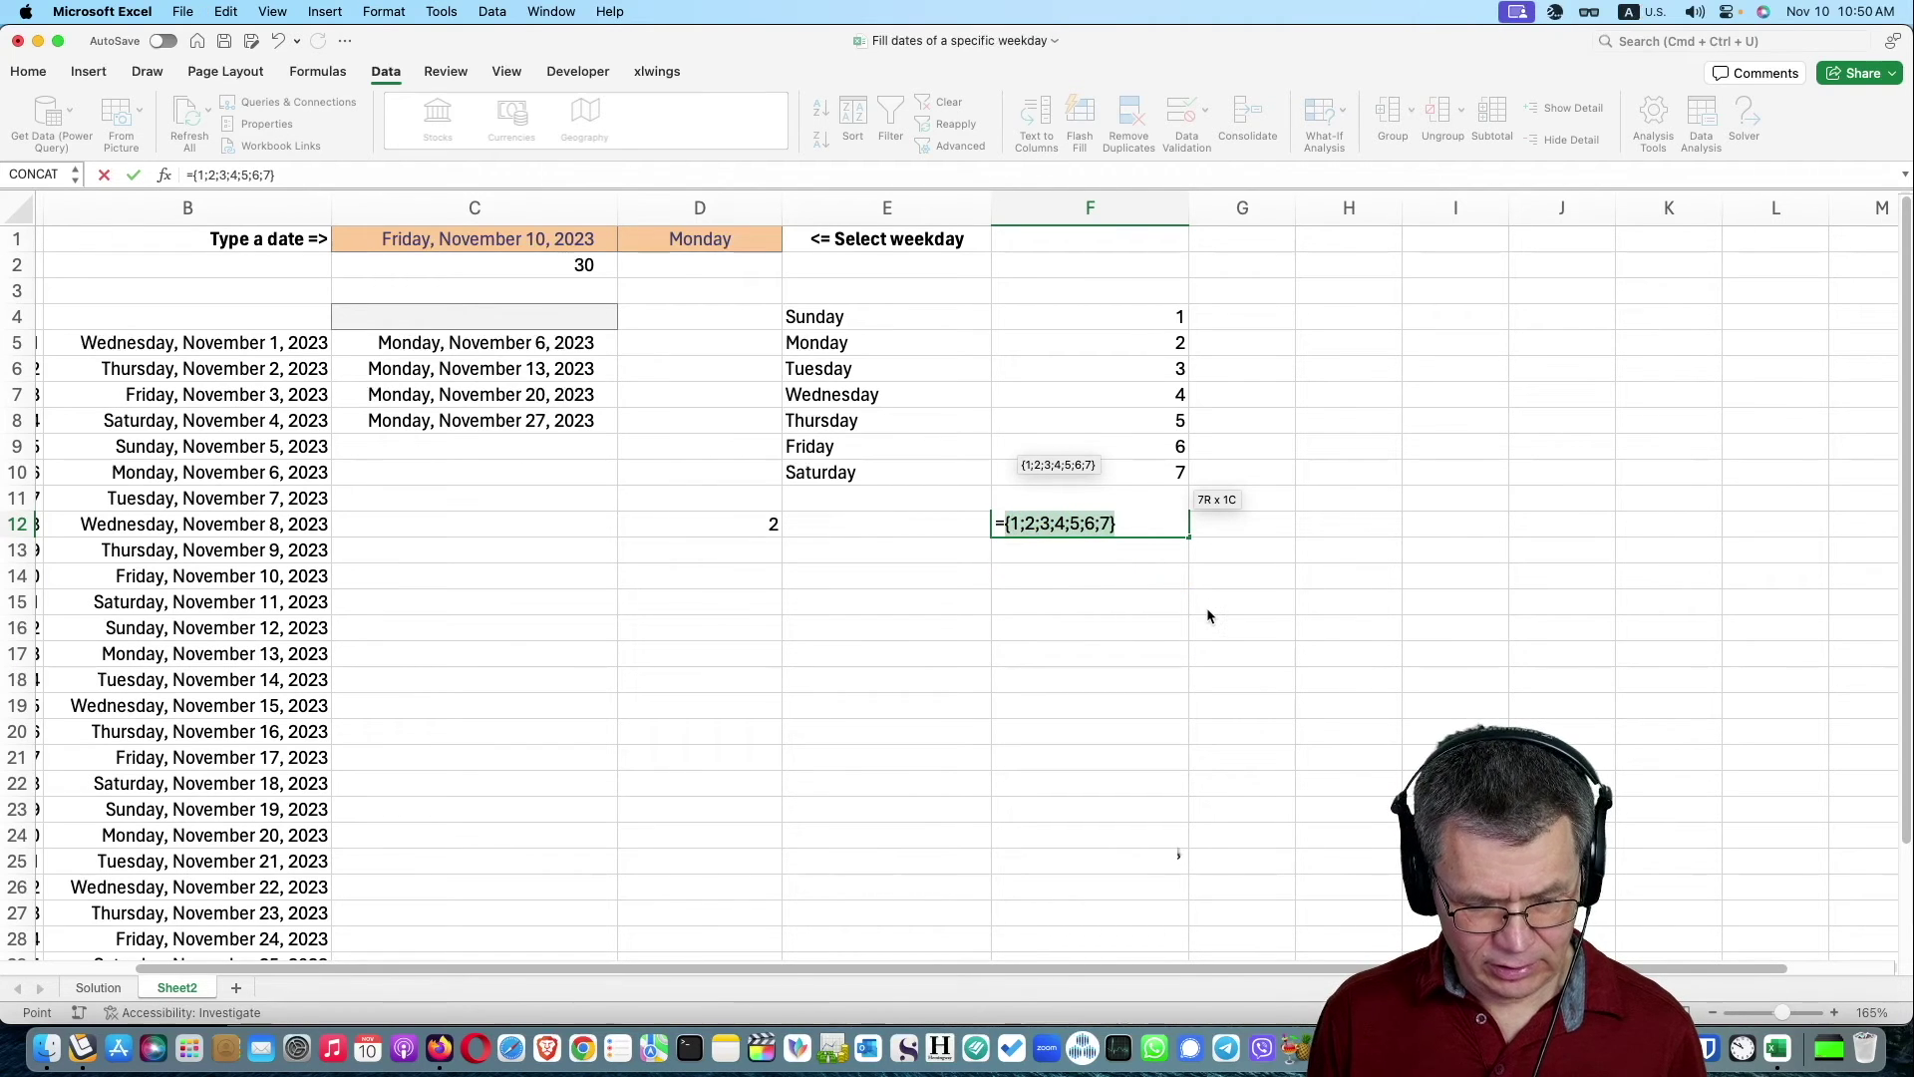
{"action": "key", "text": "Escape"}
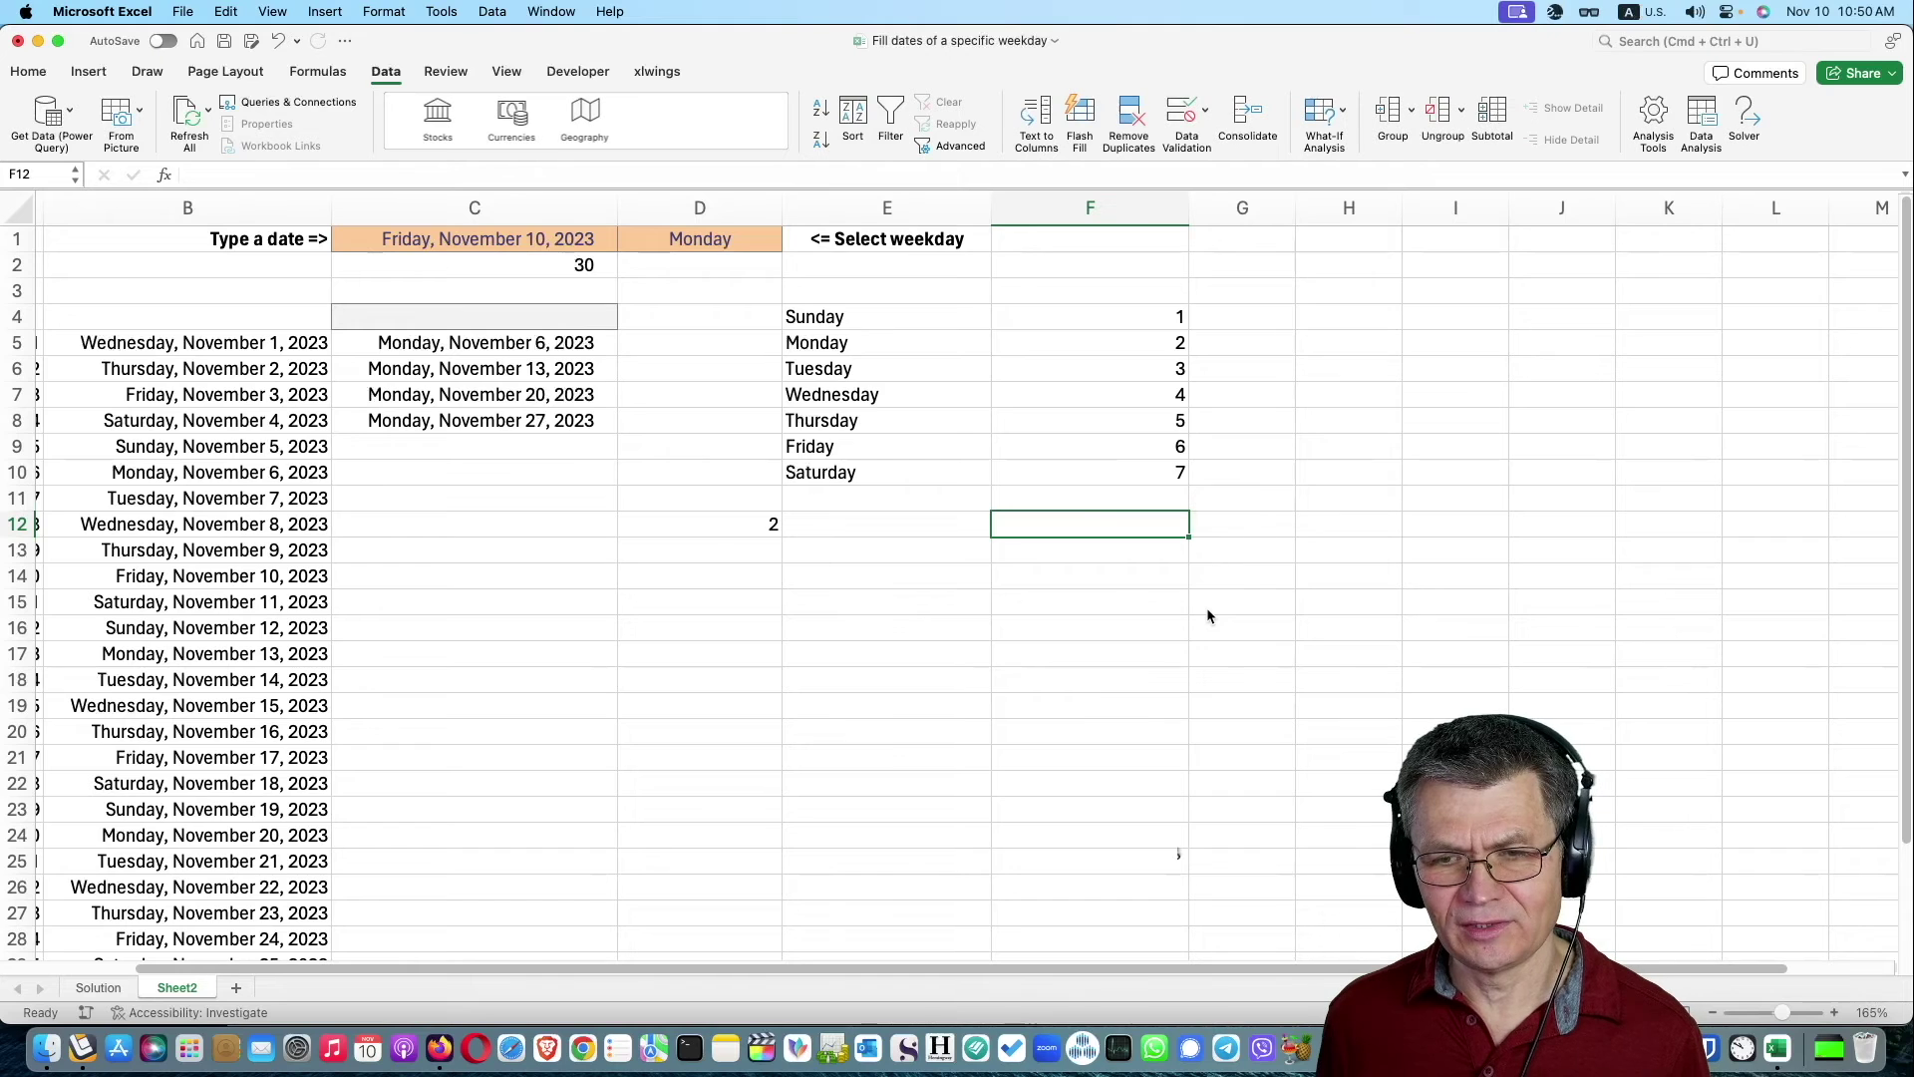
Replace F4:F10 in D12's XLOOKUP with the constant {1;2;3;4;5;6;7}.
{"action": "double_click", "coordinate": [745, 525]}
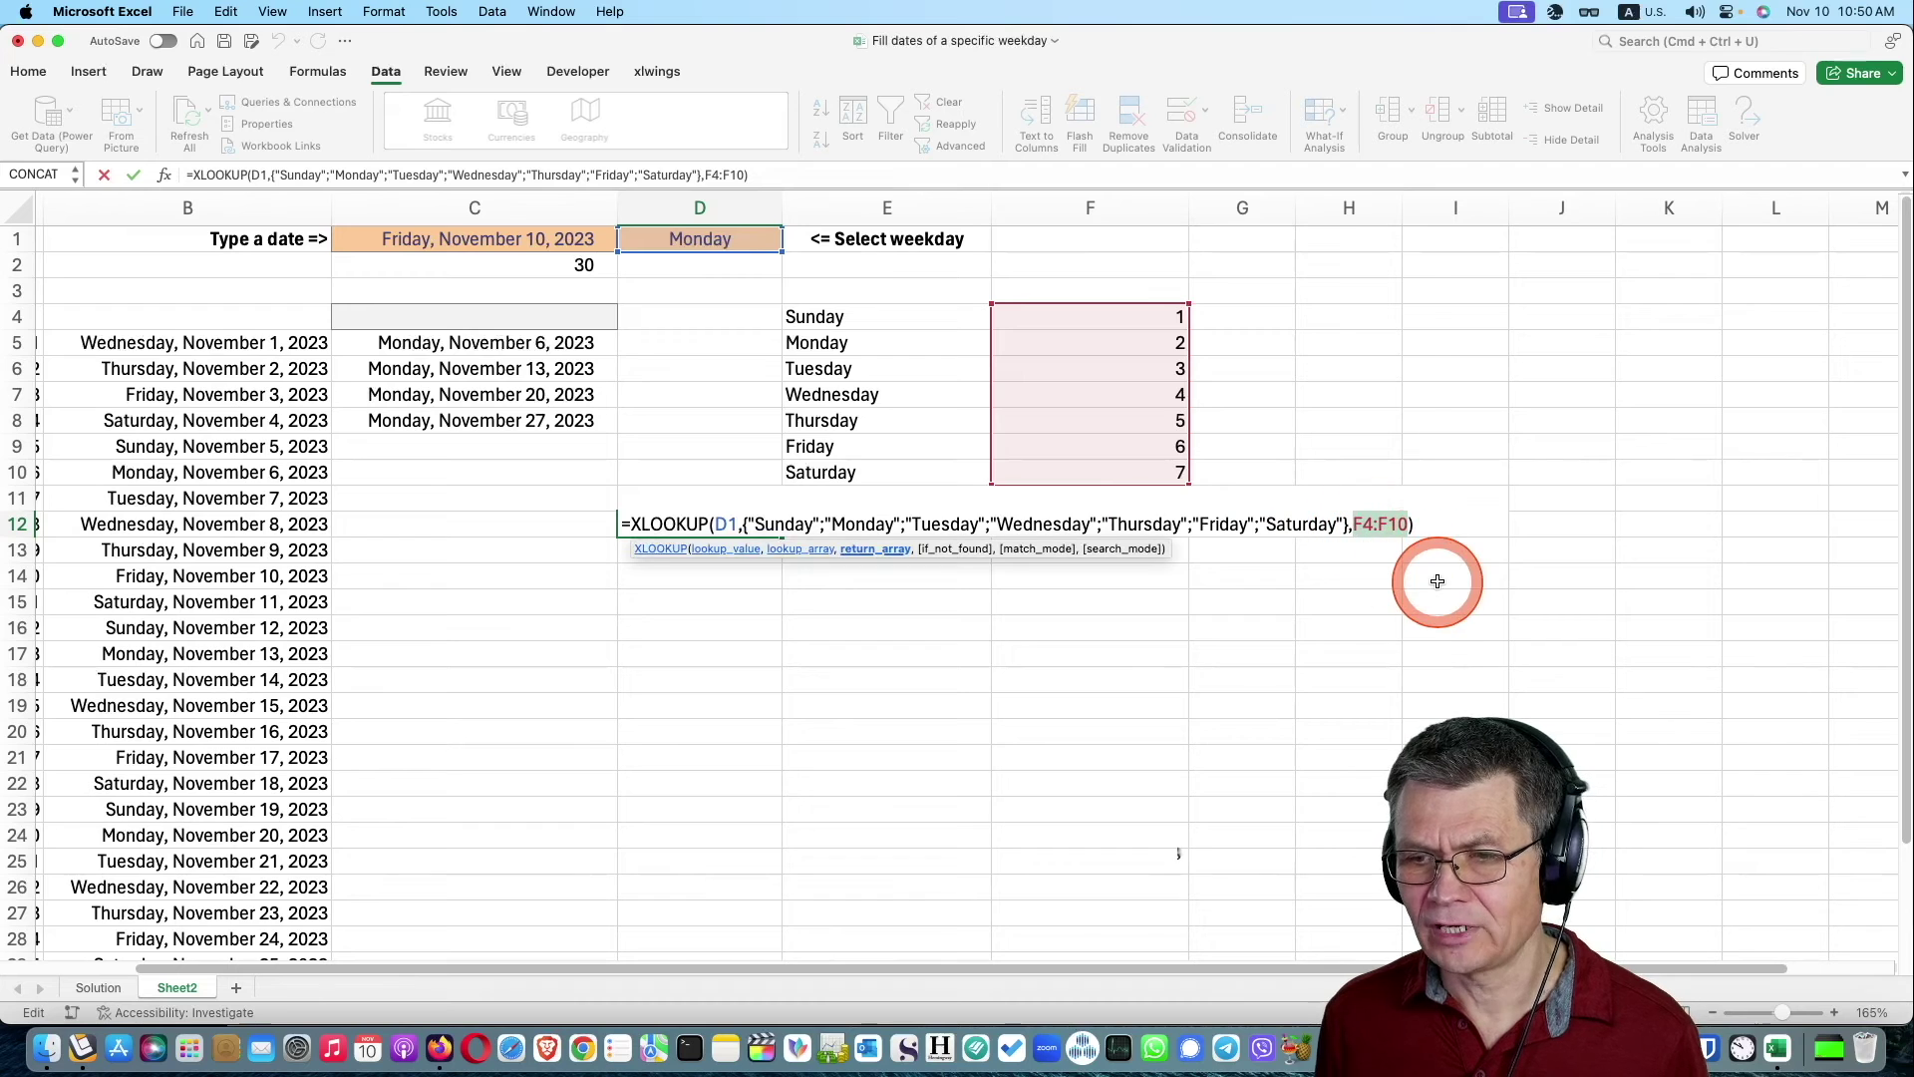
{"action": "key", "text": "F9"}
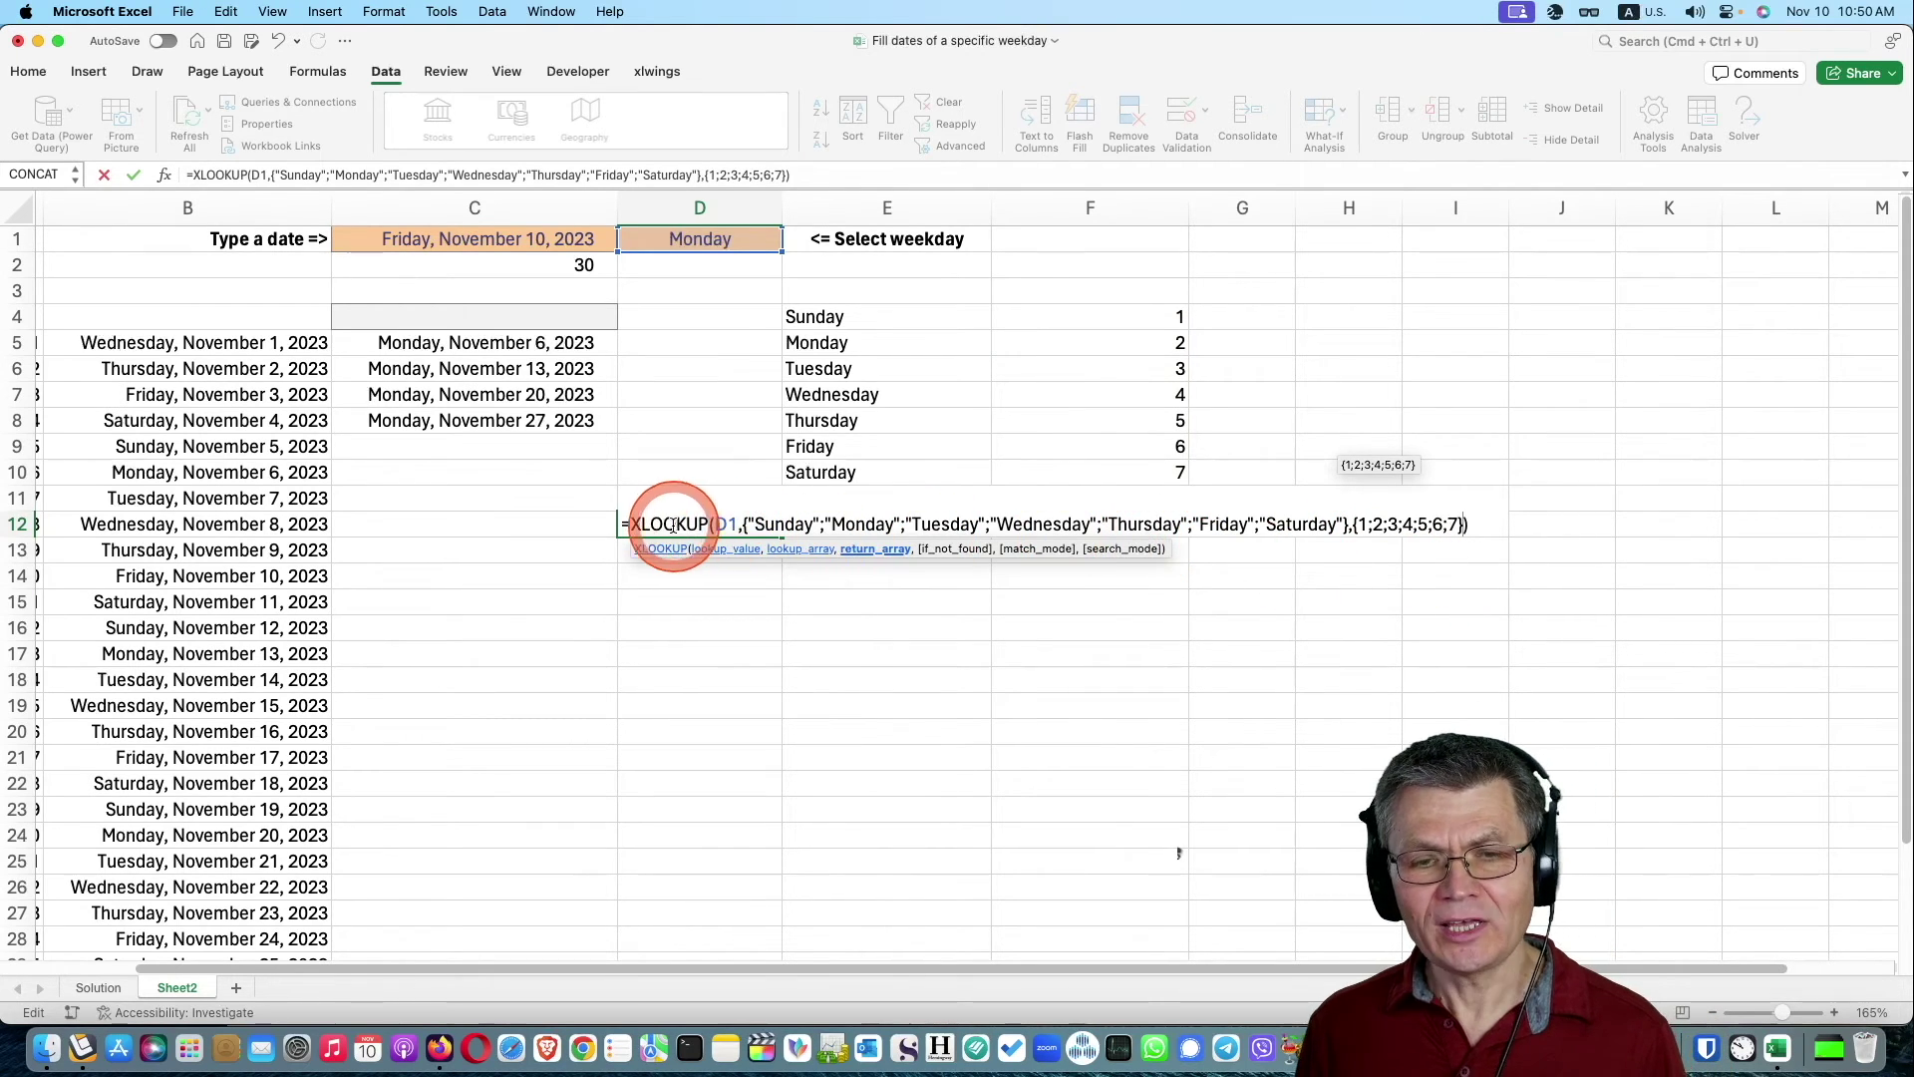
{"action": "double_click", "coordinate": [727, 524]}
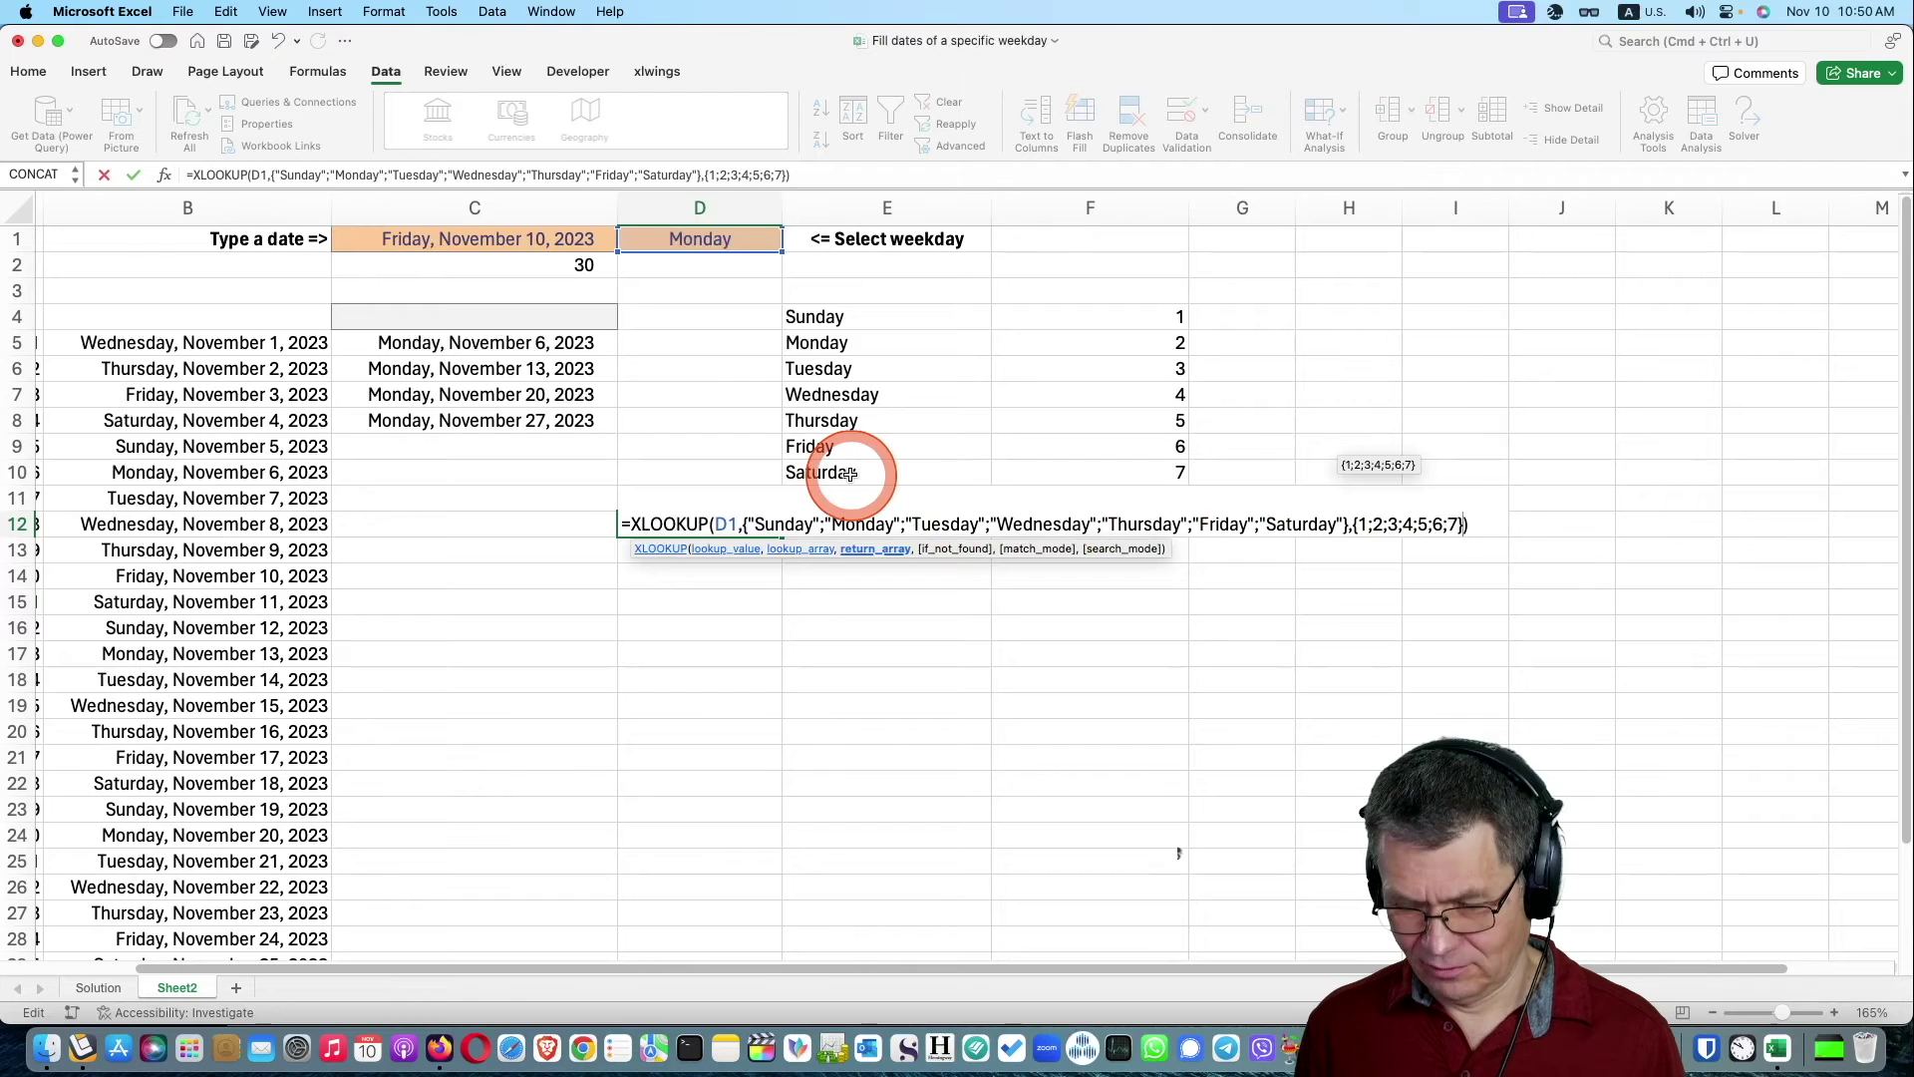
{"action": "key", "text": "Return"}
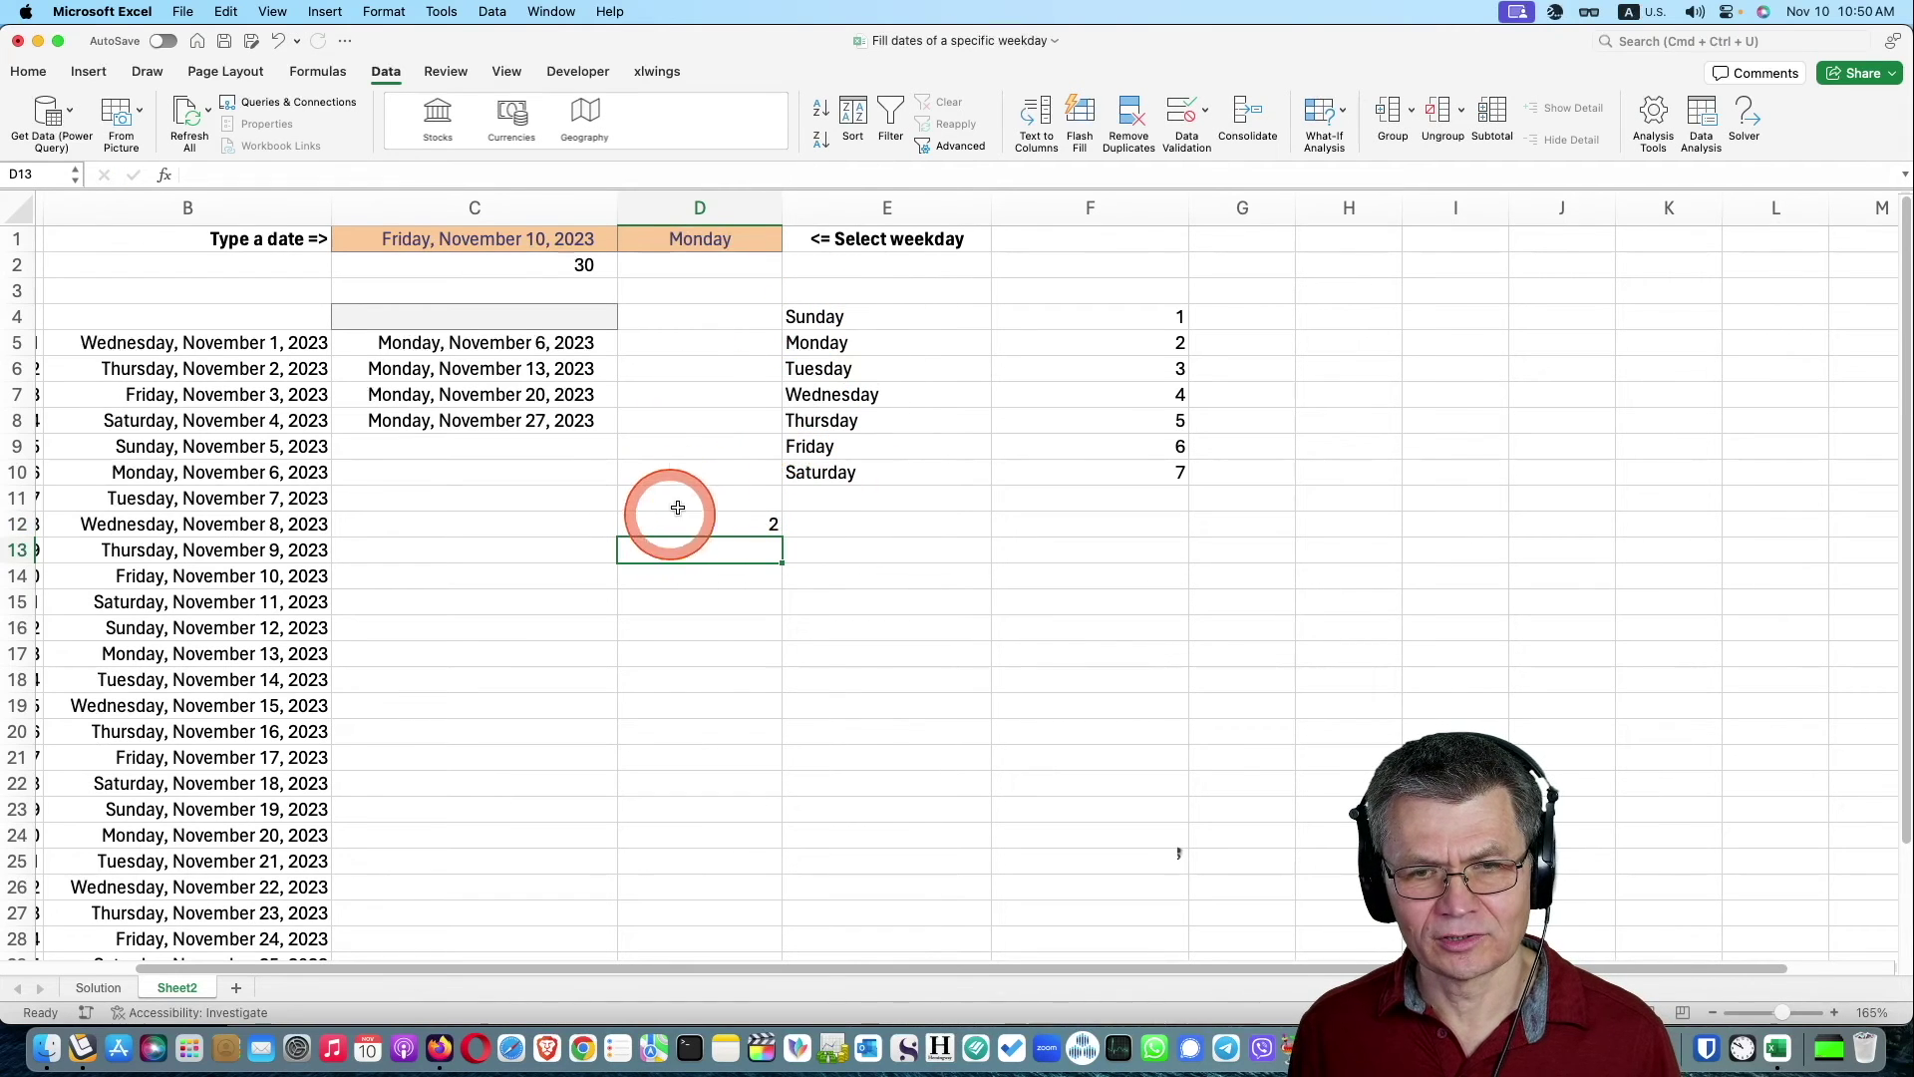
Clear the weekday helper table in E4:F10.
{"action": "left_click_drag", "start_coordinate": [817, 316], "coordinate": [1081, 458]}
{"action": "key", "text": "Delete"}
{"action": "left_click", "coordinate": [808, 437]}
Choose Sunday in D1 so column C lists November's Sundays.
{"action": "left_click", "coordinate": [720, 238]}
{"action": "left_click", "coordinate": [790, 242]}
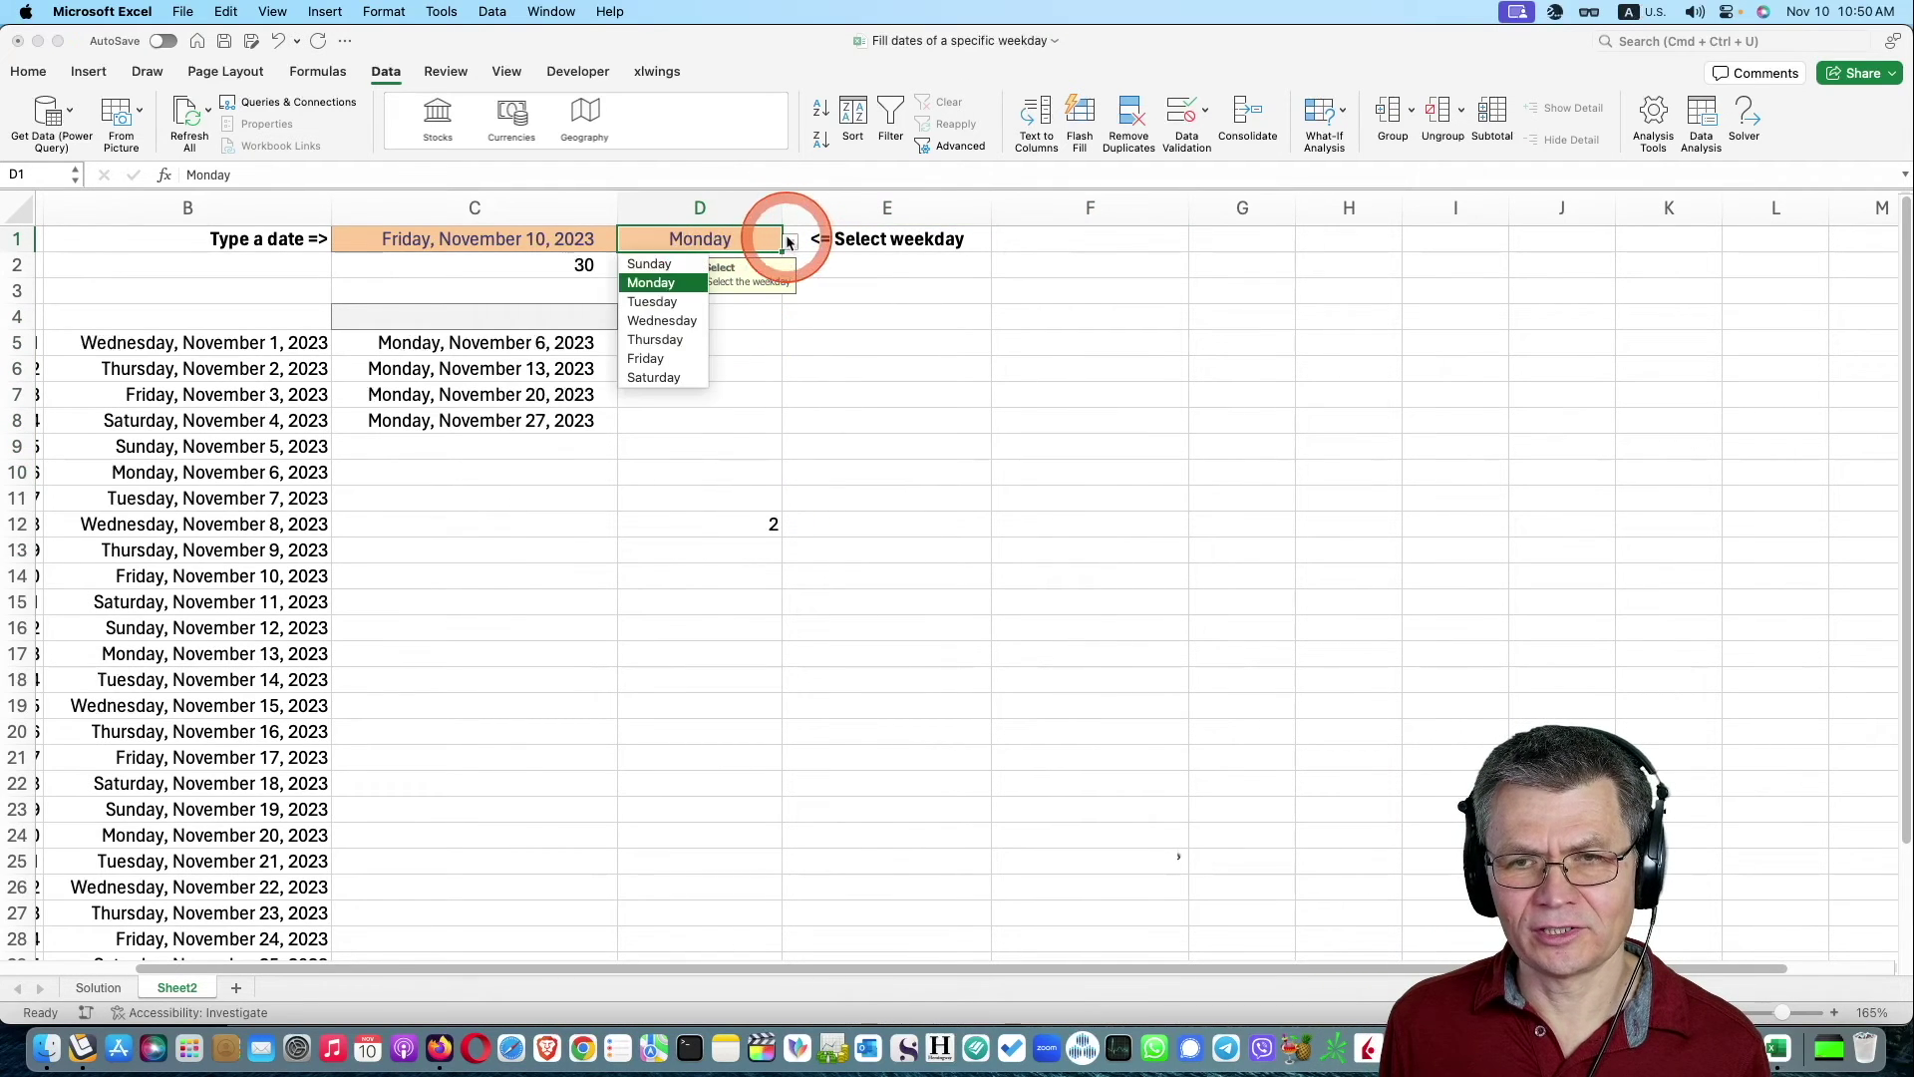
{"action": "left_click", "coordinate": [666, 264]}
{"action": "left_click", "coordinate": [713, 521]}
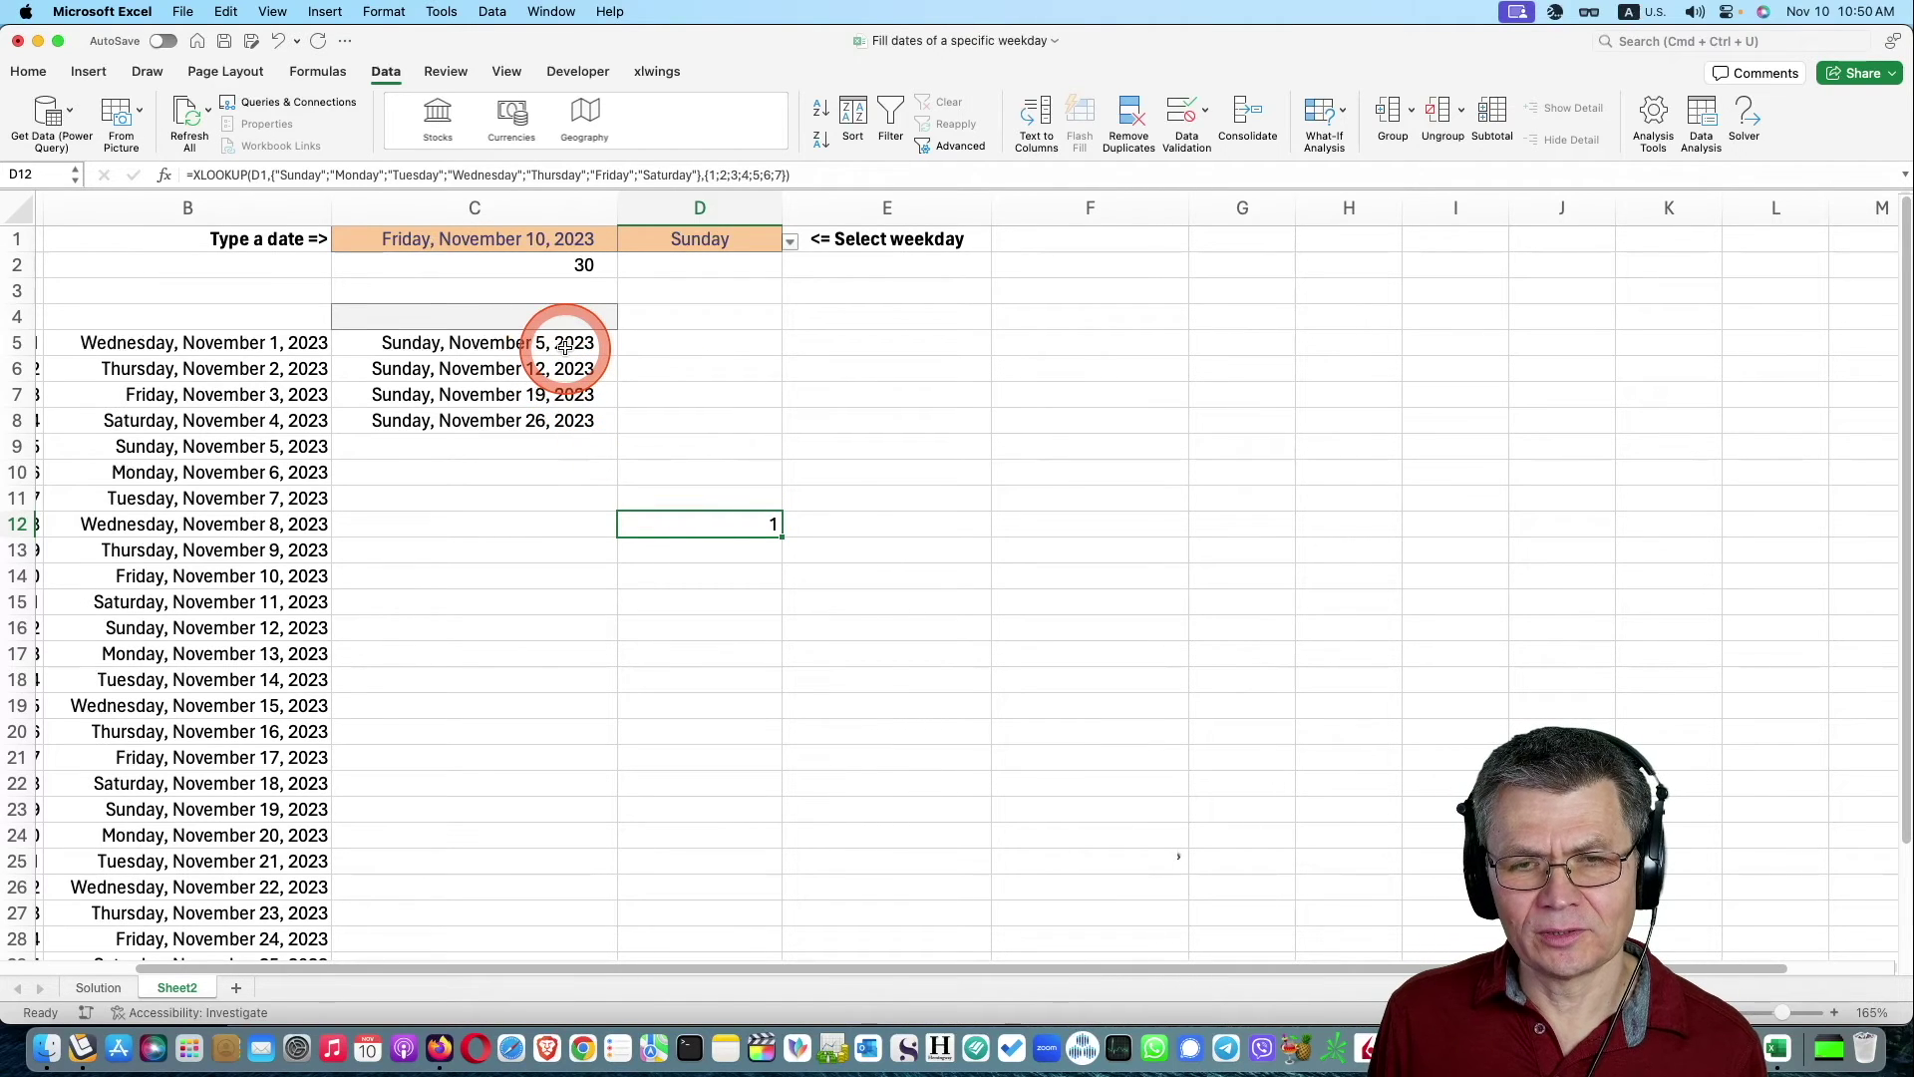
Select and copy D12's XLOOKUP formula text without changing it.
{"action": "double_click", "coordinate": [731, 525]}
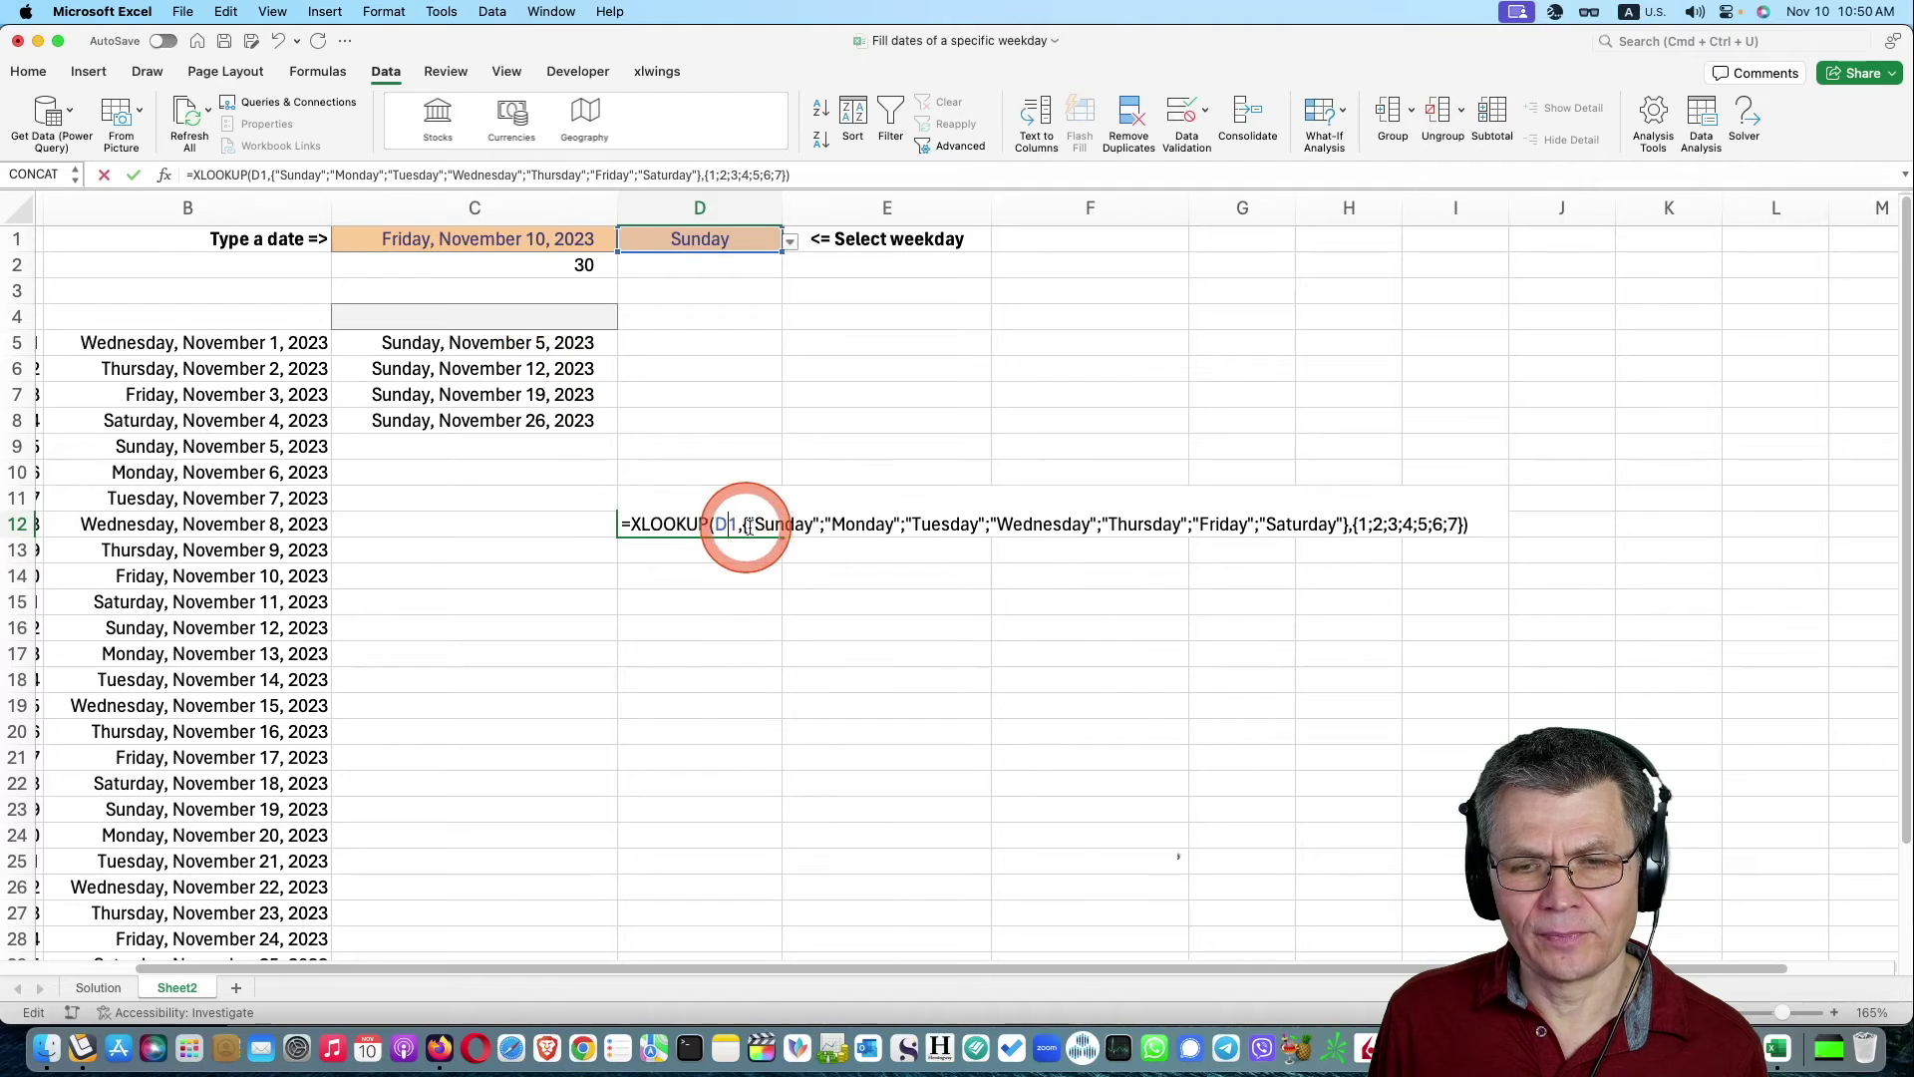
{"action": "mouse_move", "coordinate": [1479, 523]}
{"action": "left_mouse_down"}
{"action": "mouse_move", "coordinate": [683, 530]}
{"action": "mouse_move", "coordinate": [677, 343]}
{"action": "left_mouse_up"}
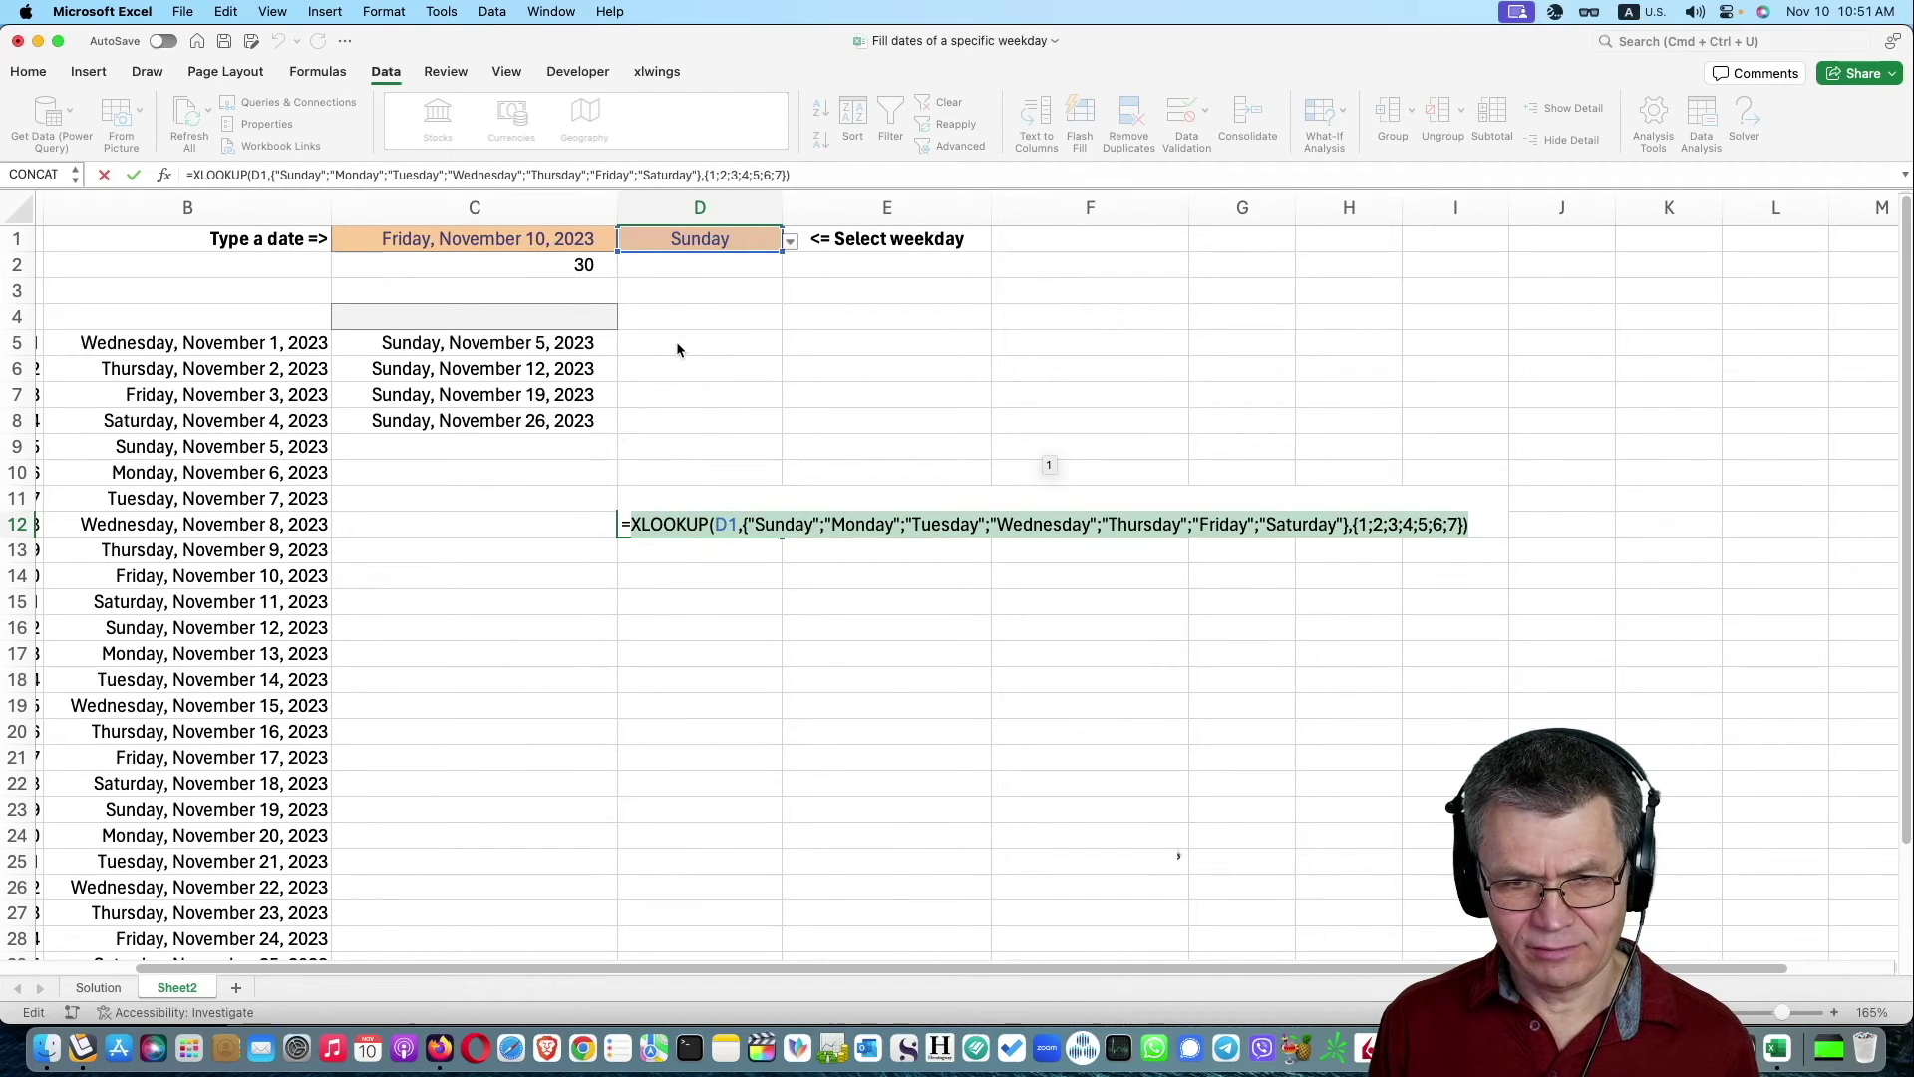
{"action": "key", "text": "Escape"}
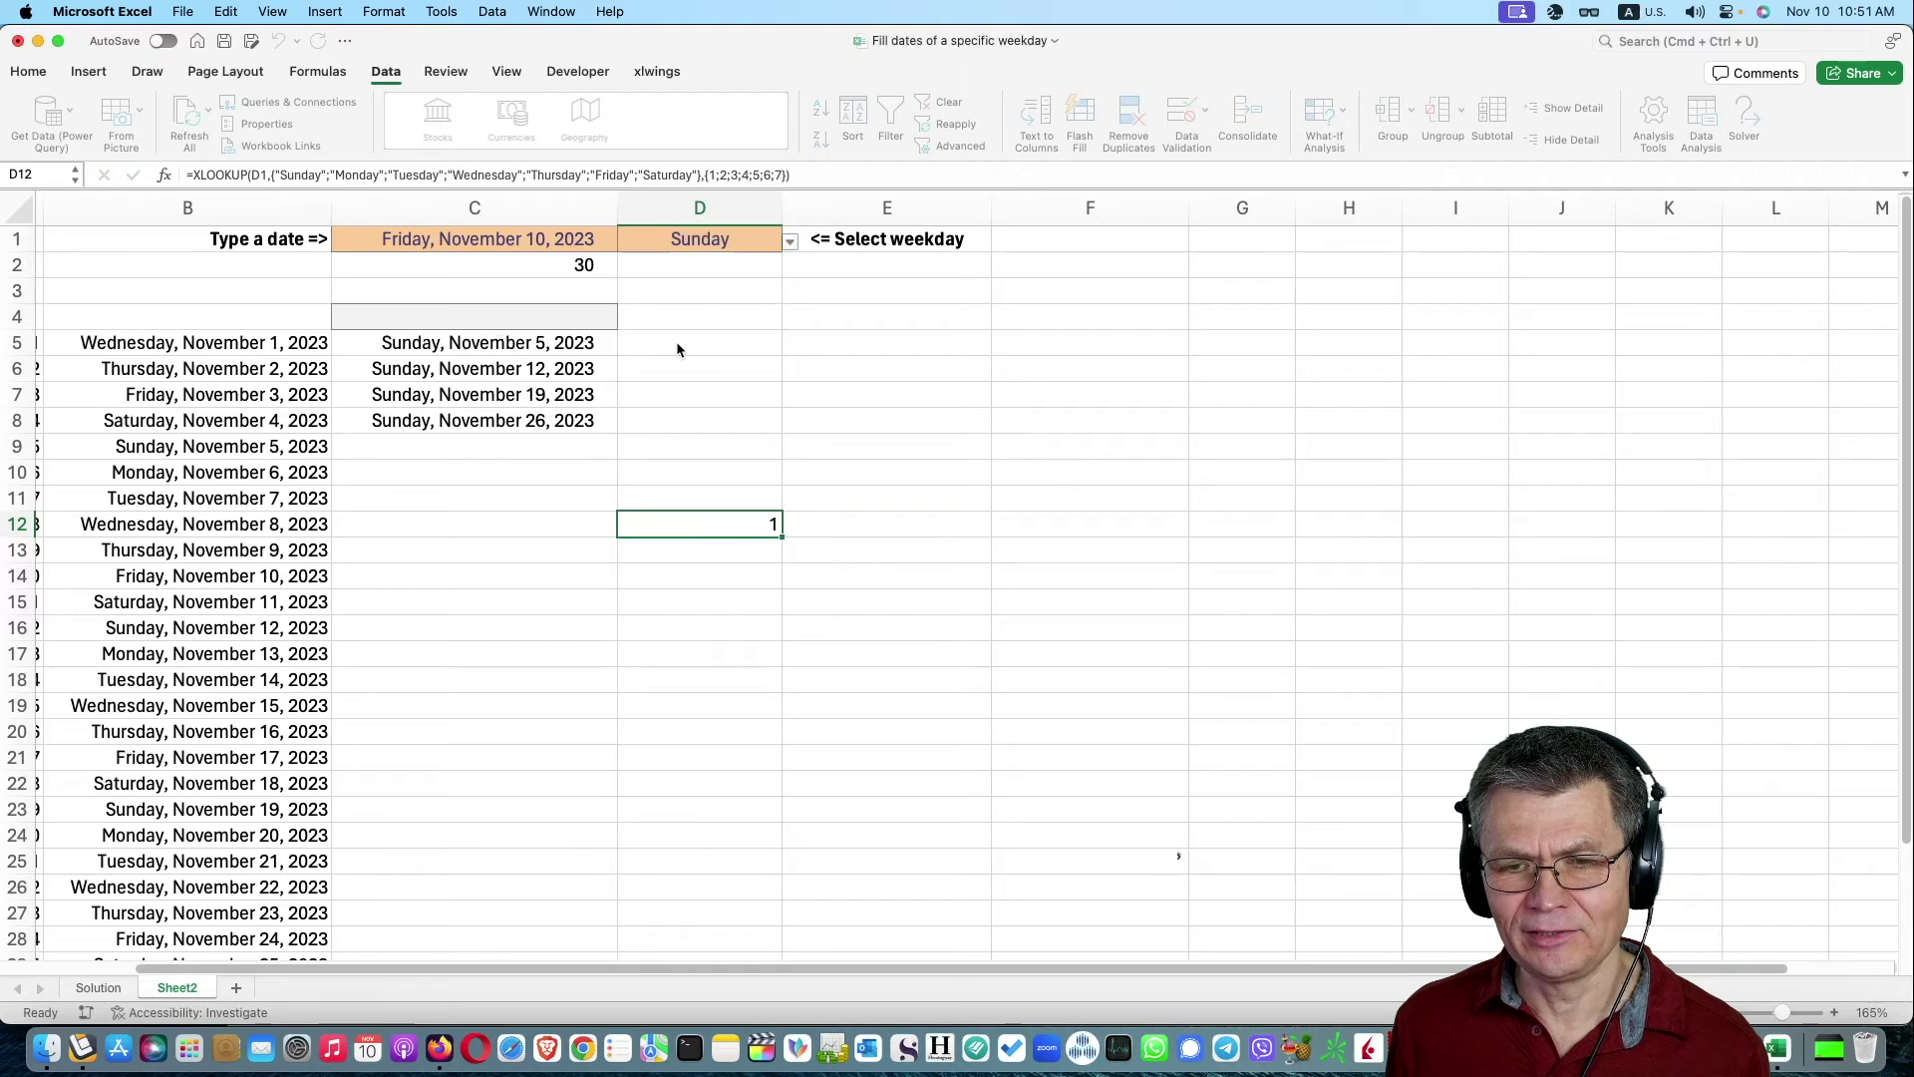
Replace D12 in C5's FILTER formula with the pasted XLOOKUP and check the result.
{"action": "double_click", "coordinate": [579, 347]}
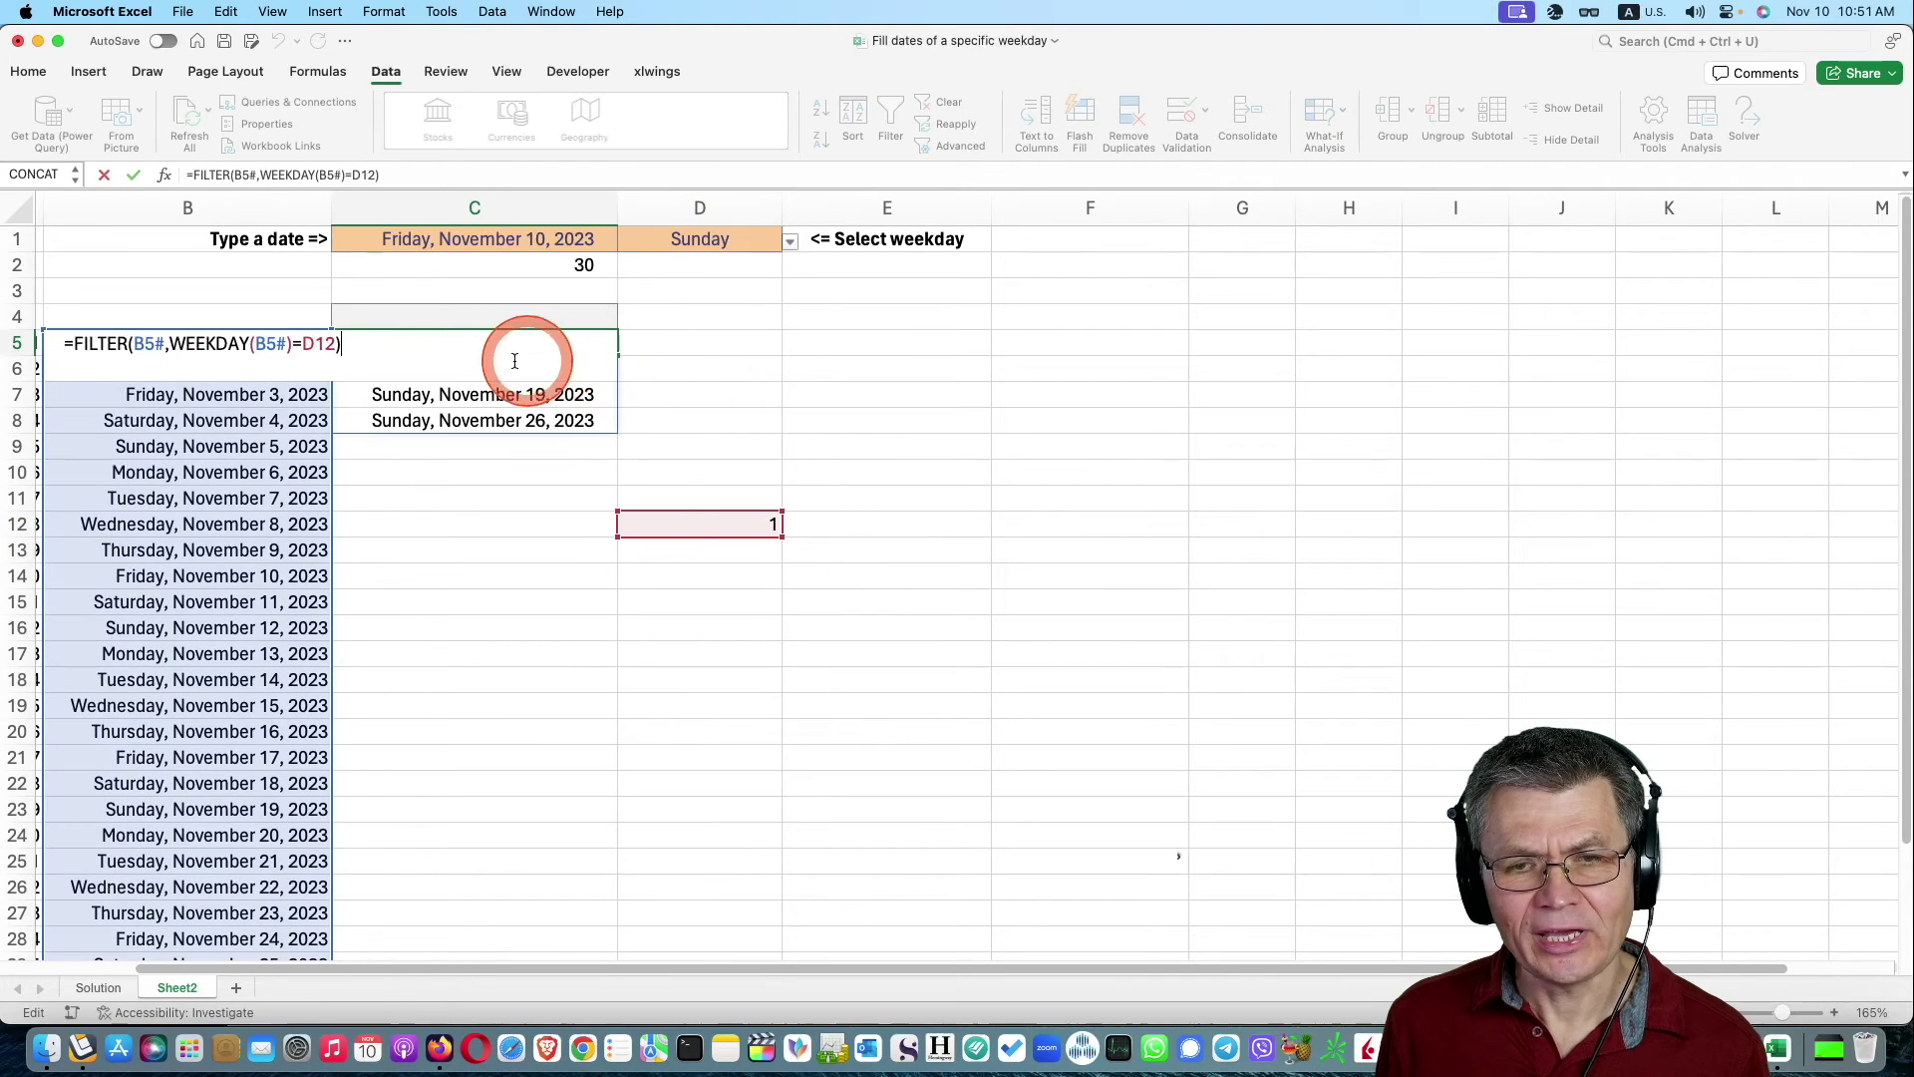
{"action": "left_click", "coordinate": [329, 343]}
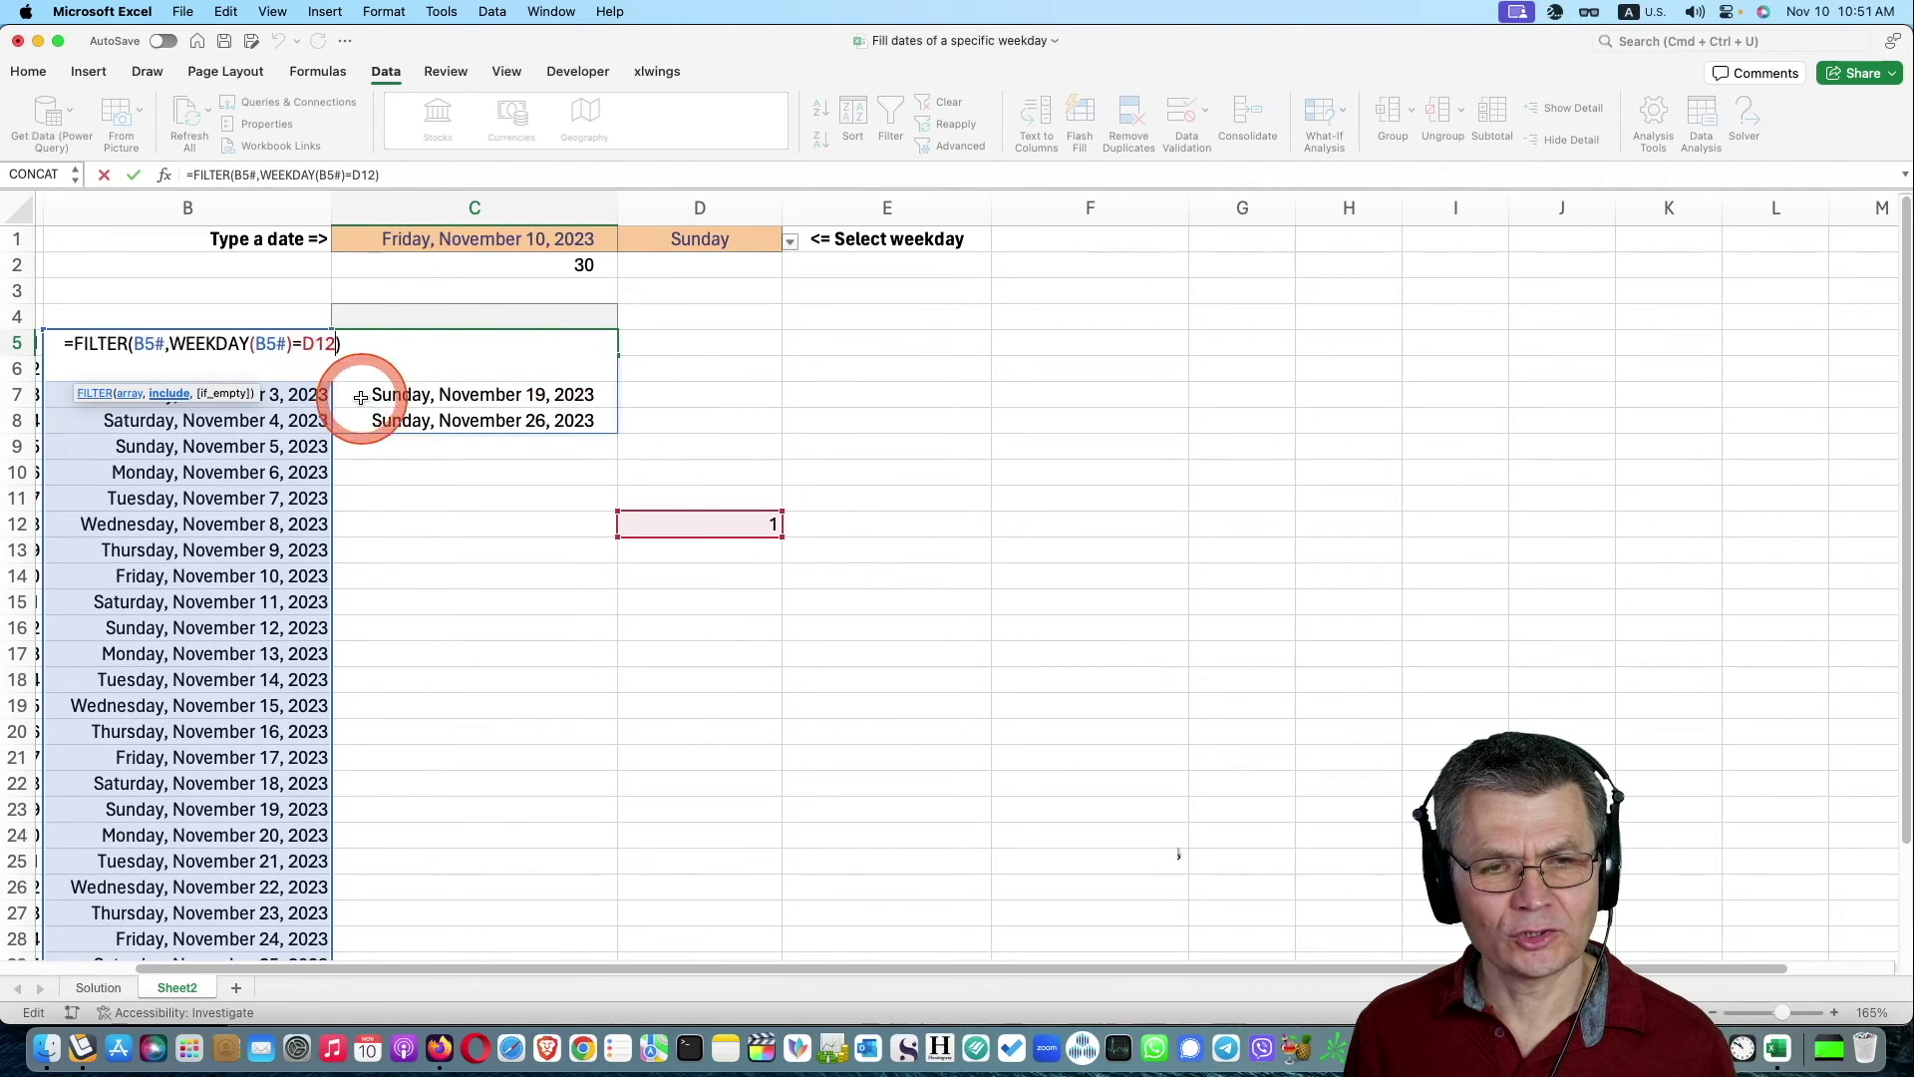
{"action": "key", "text": "BackSpace"}
{"action": "key", "text": "BackSpace"}
{"action": "key", "text": "BackSpace"}
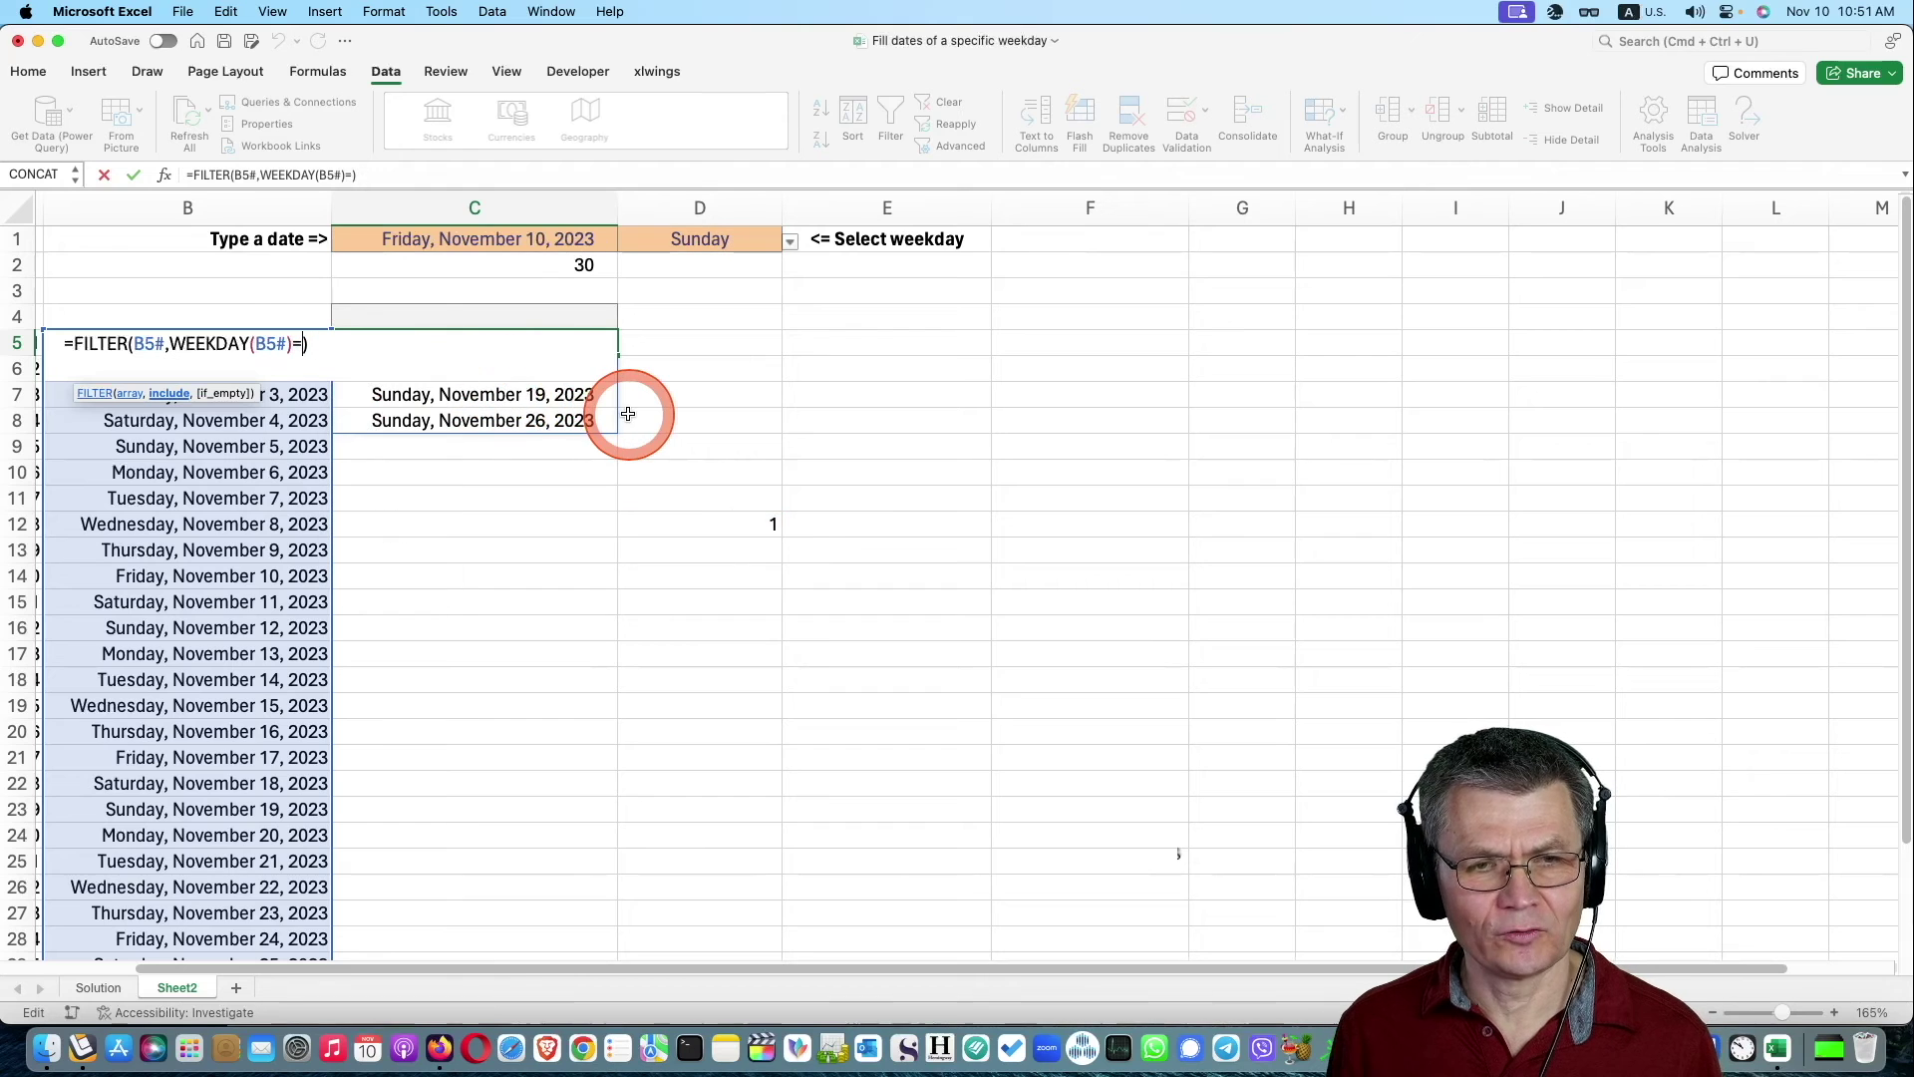
{"action": "type", "text": "XLOOKUP(D1,{\"Sunday\";\"Monday\";\"Tuesday\";\"Wednesday\";\"Thursday\";\"Friday\";\"Saturday\"},{1;2;3;4;5;6;7})"}
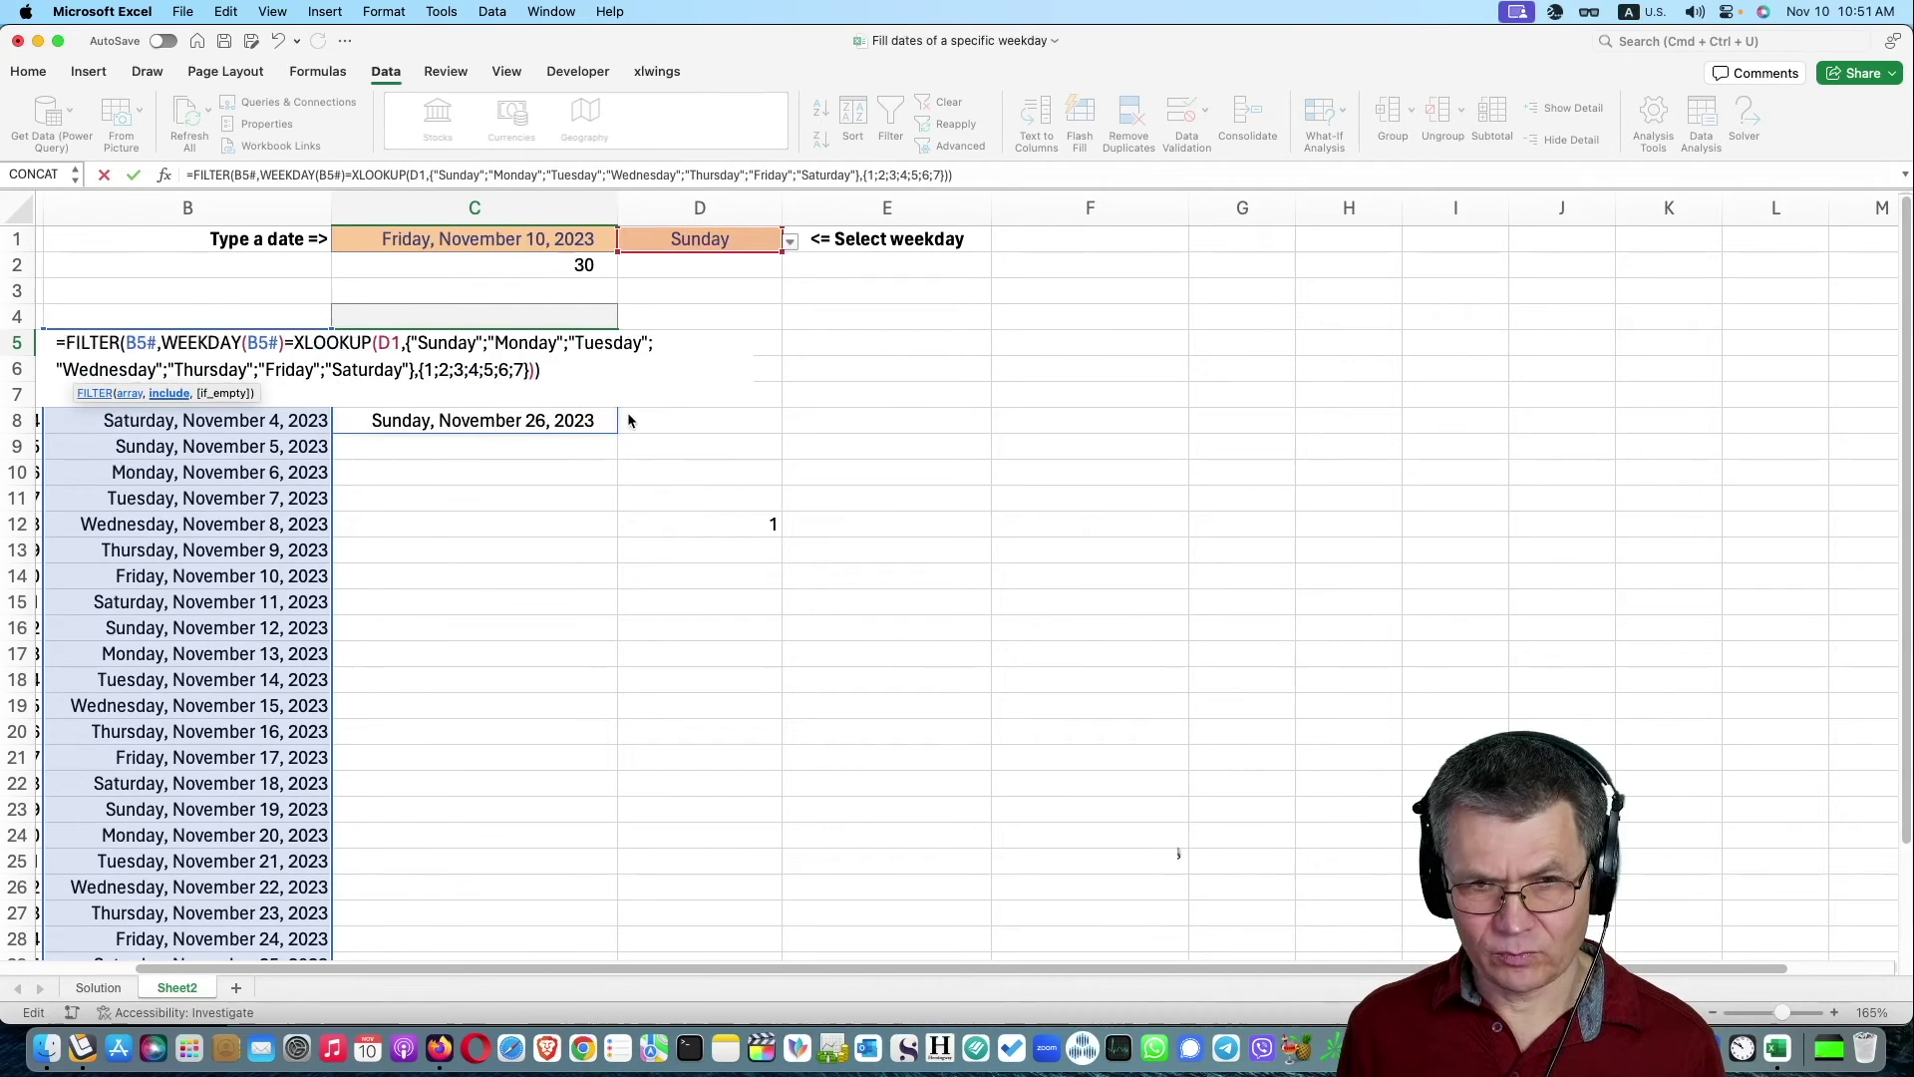
{"action": "key", "text": "Return"}
{"action": "left_click", "coordinate": [726, 523]}
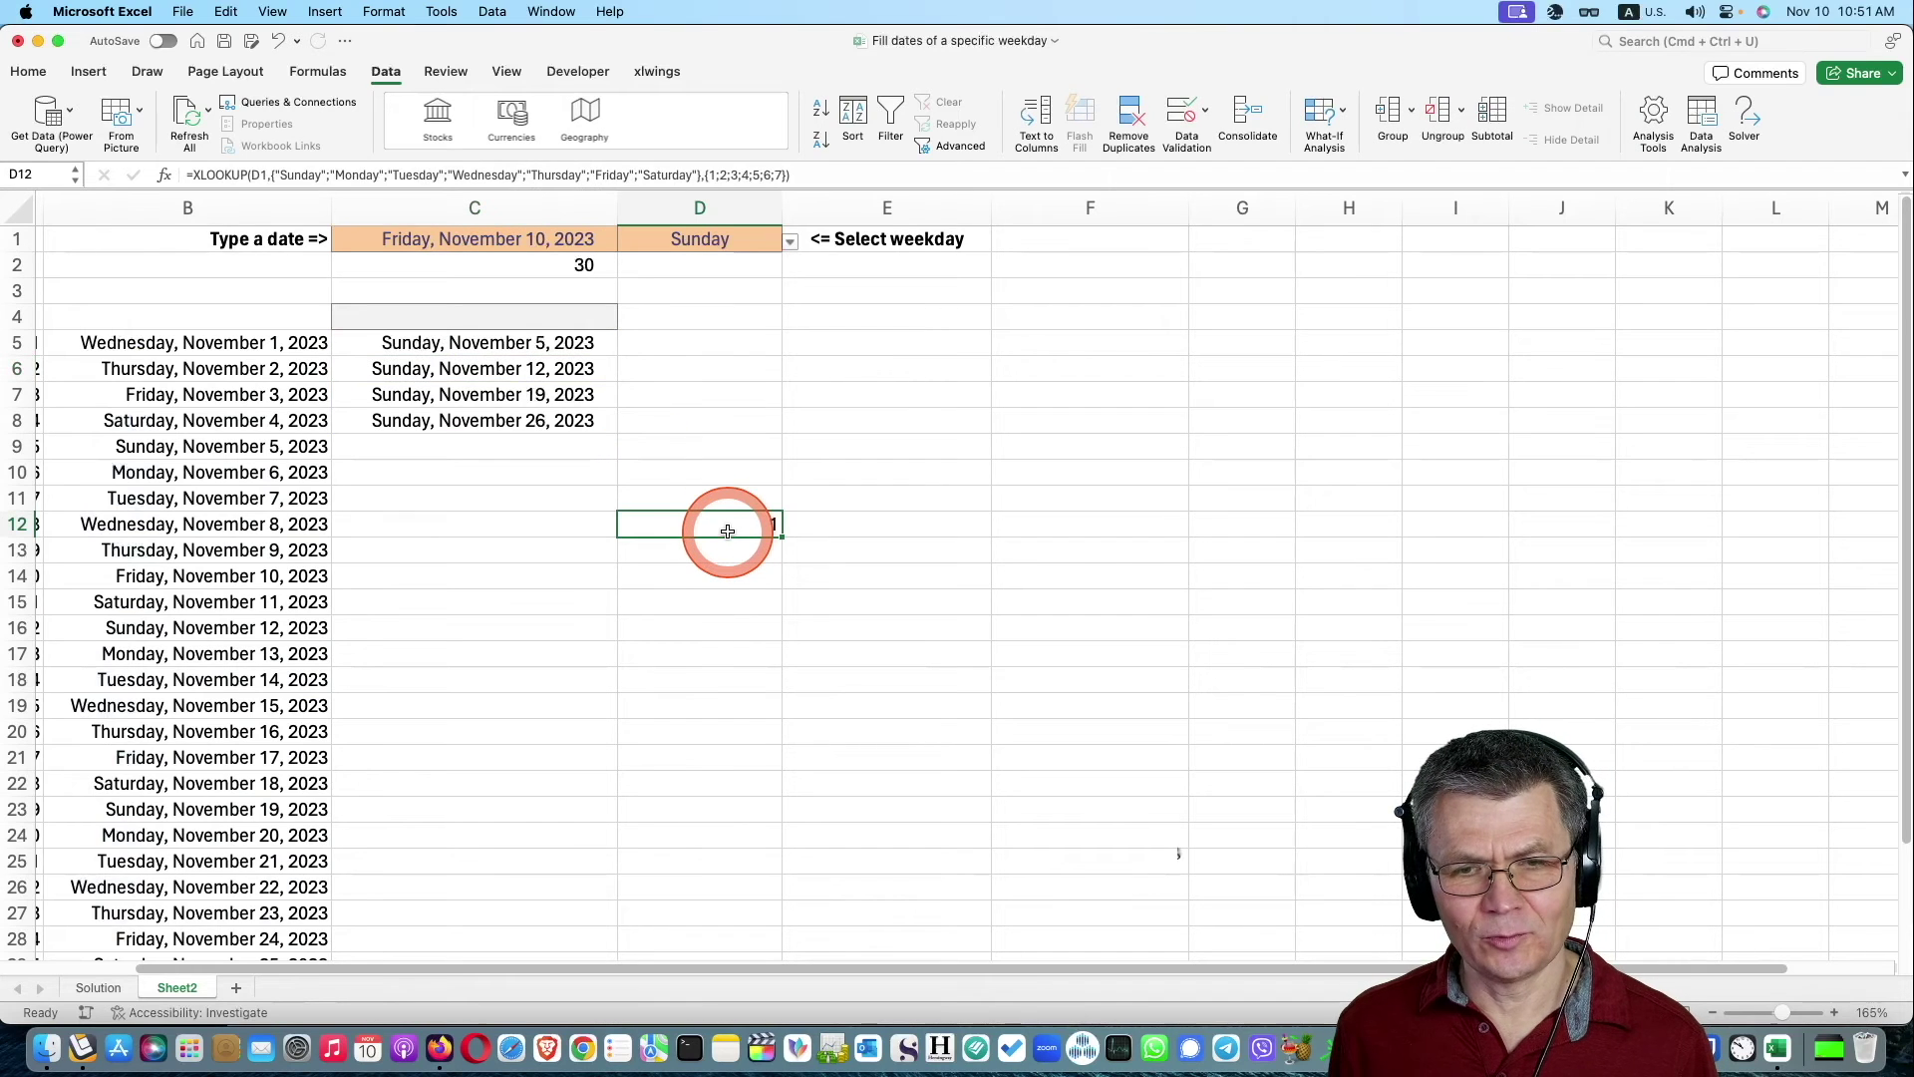
{"action": "left_click", "coordinate": [558, 342]}
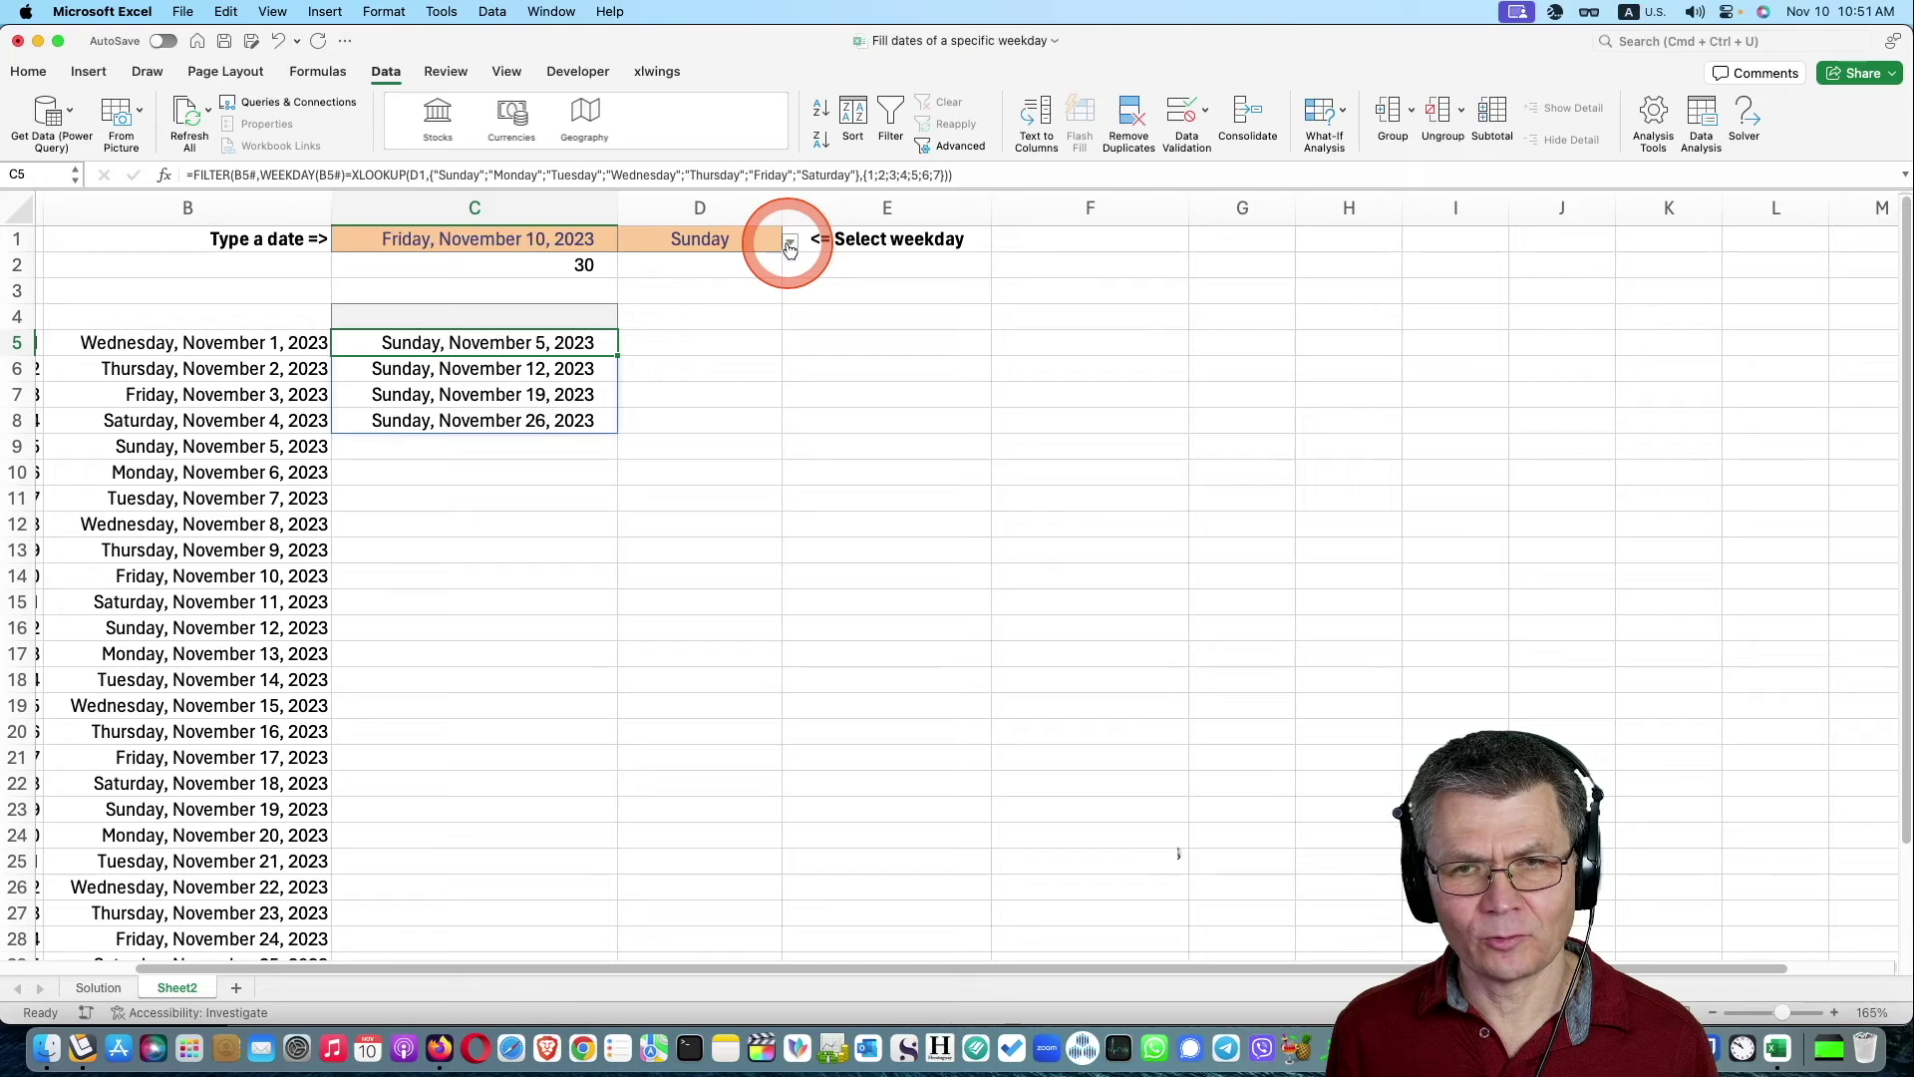
{"action": "left_click", "coordinate": [630, 368]}
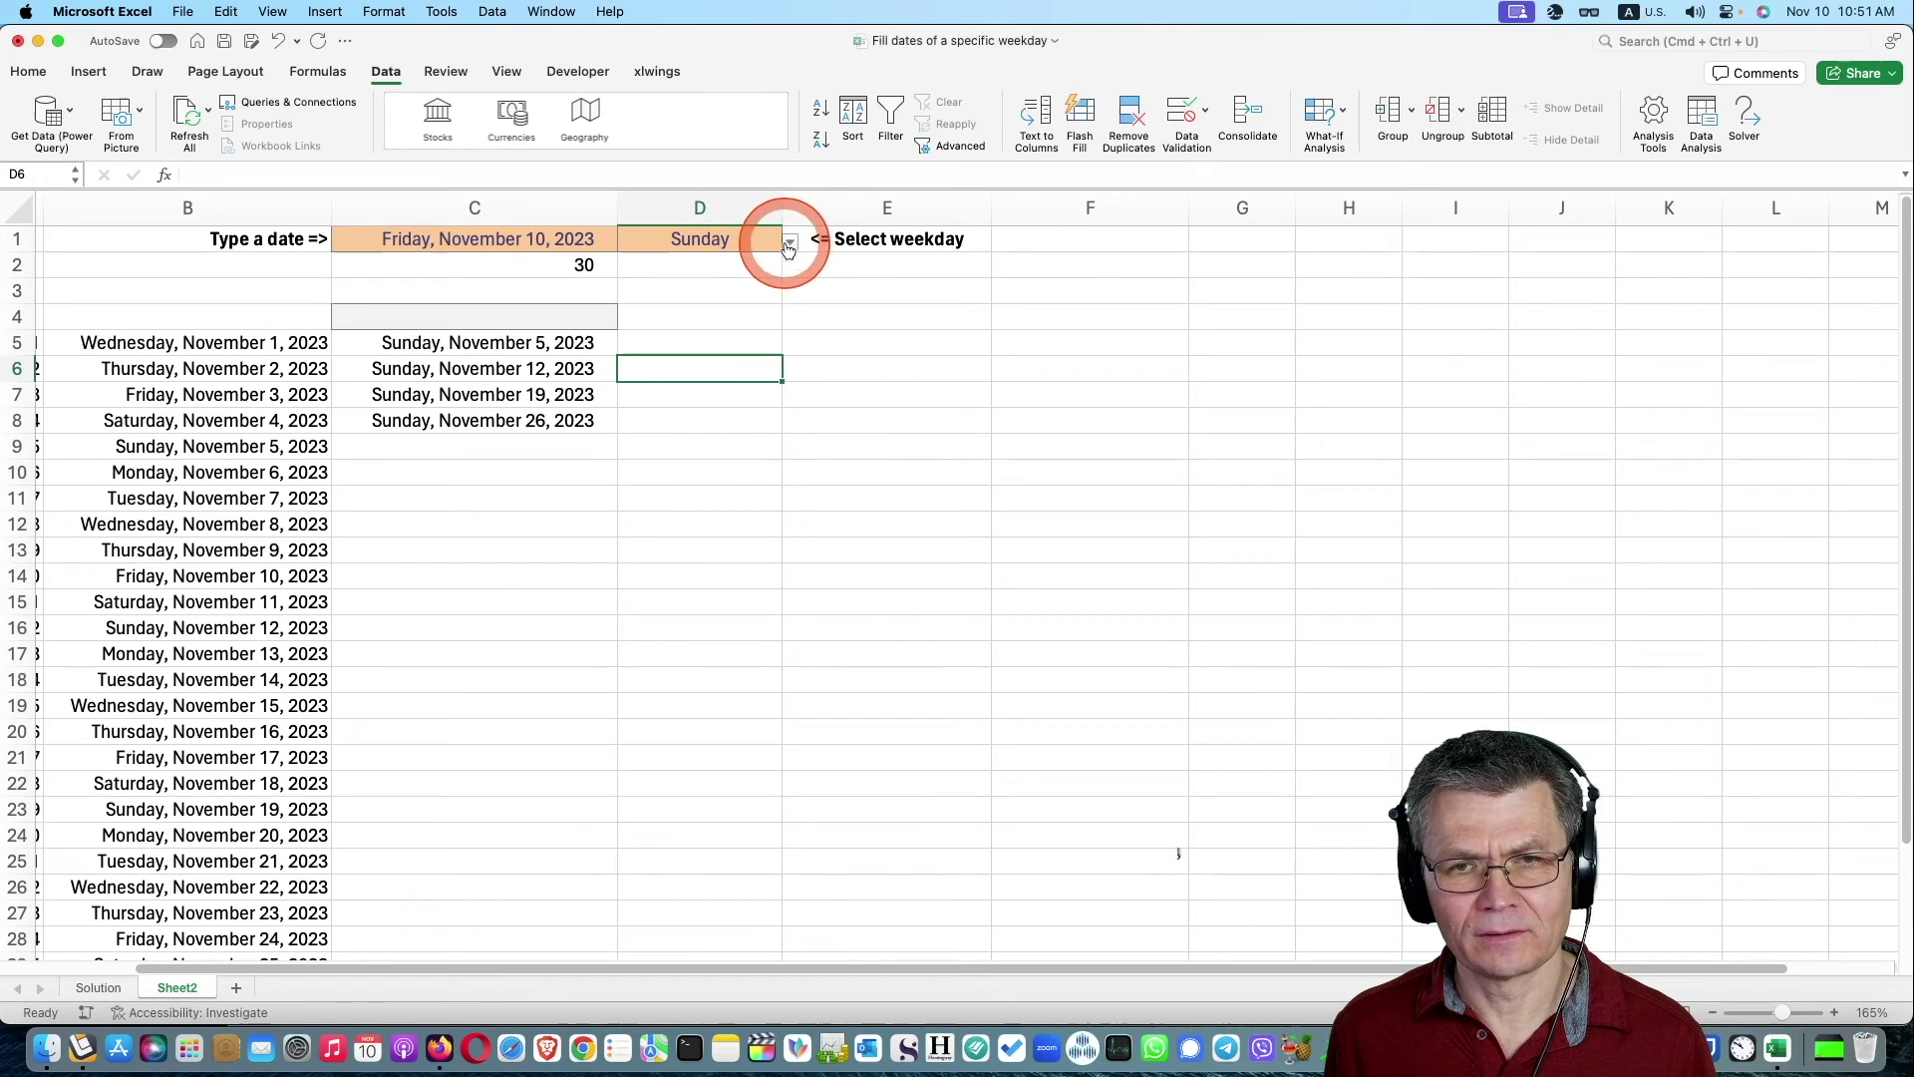
Switch D1 to Monday so column C lists November's Mondays.
{"action": "left_click", "coordinate": [697, 245]}
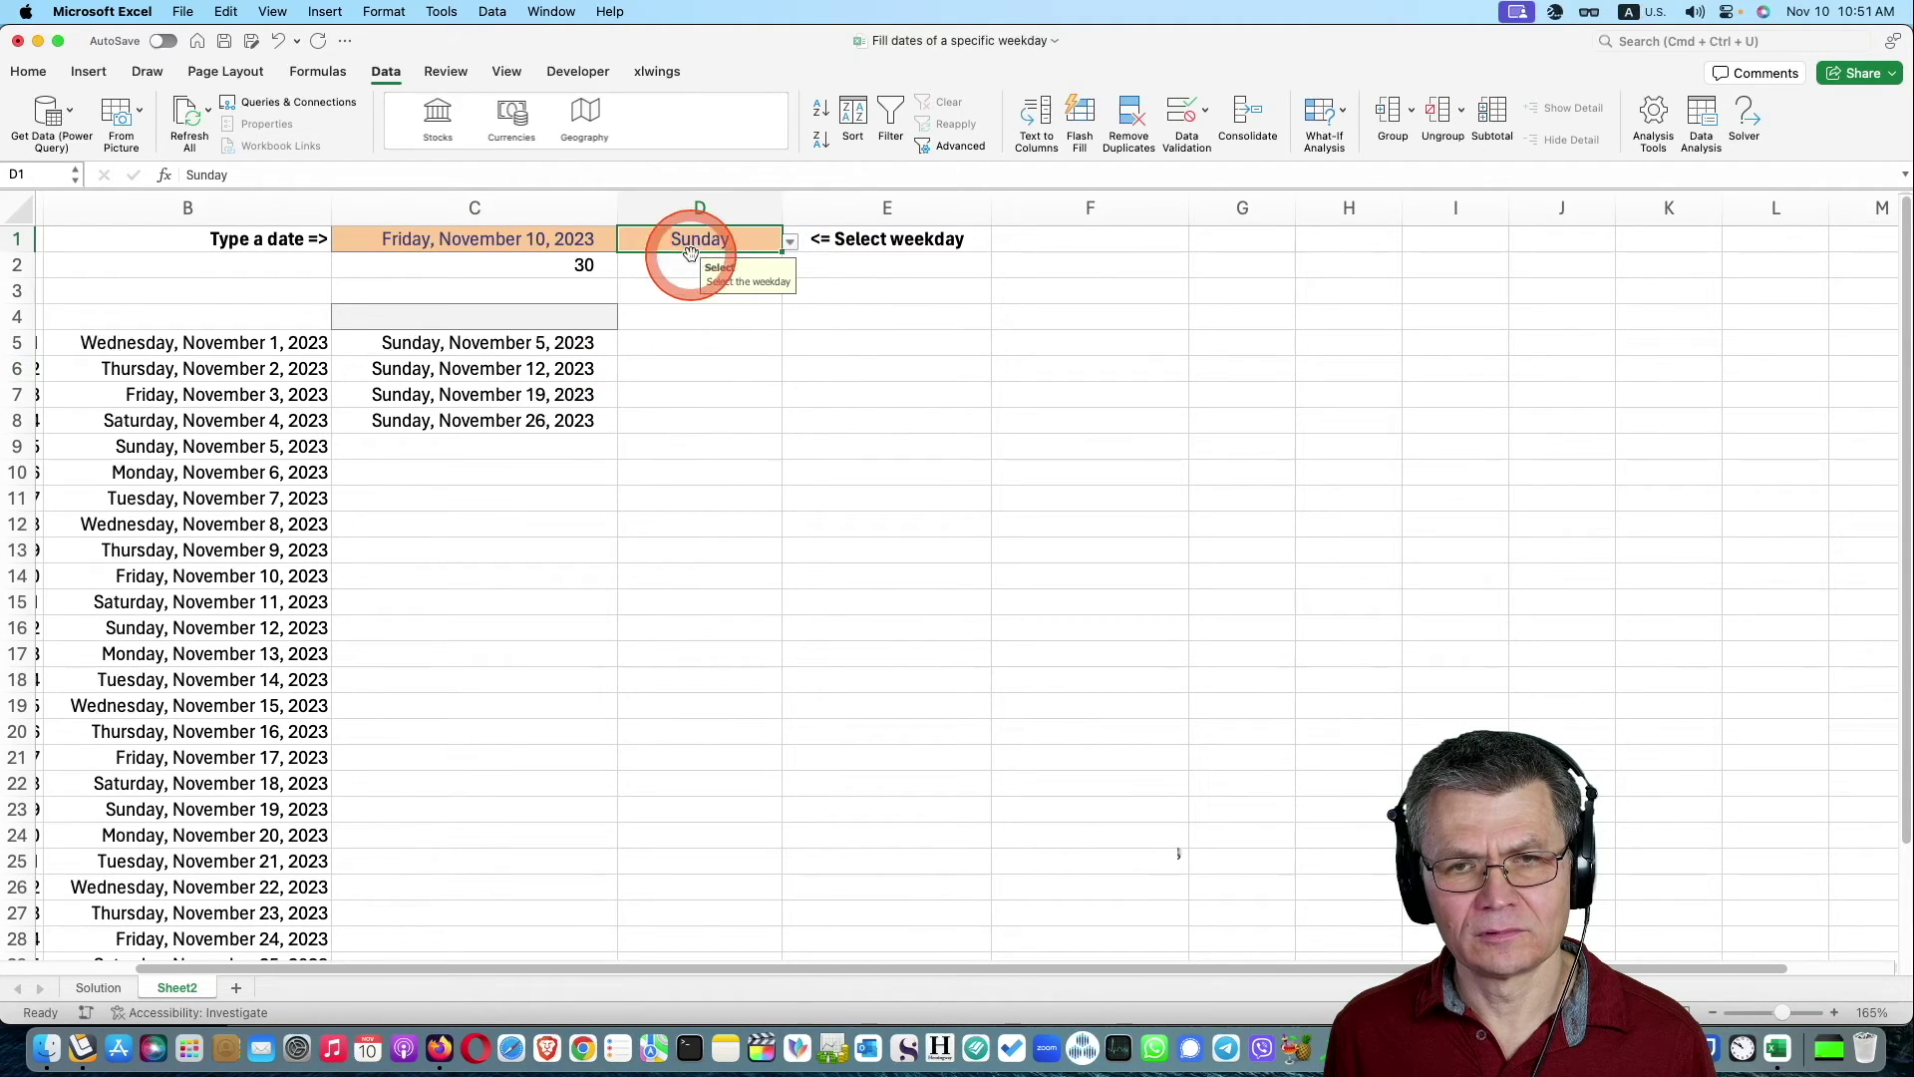
{"action": "left_click", "coordinate": [792, 243]}
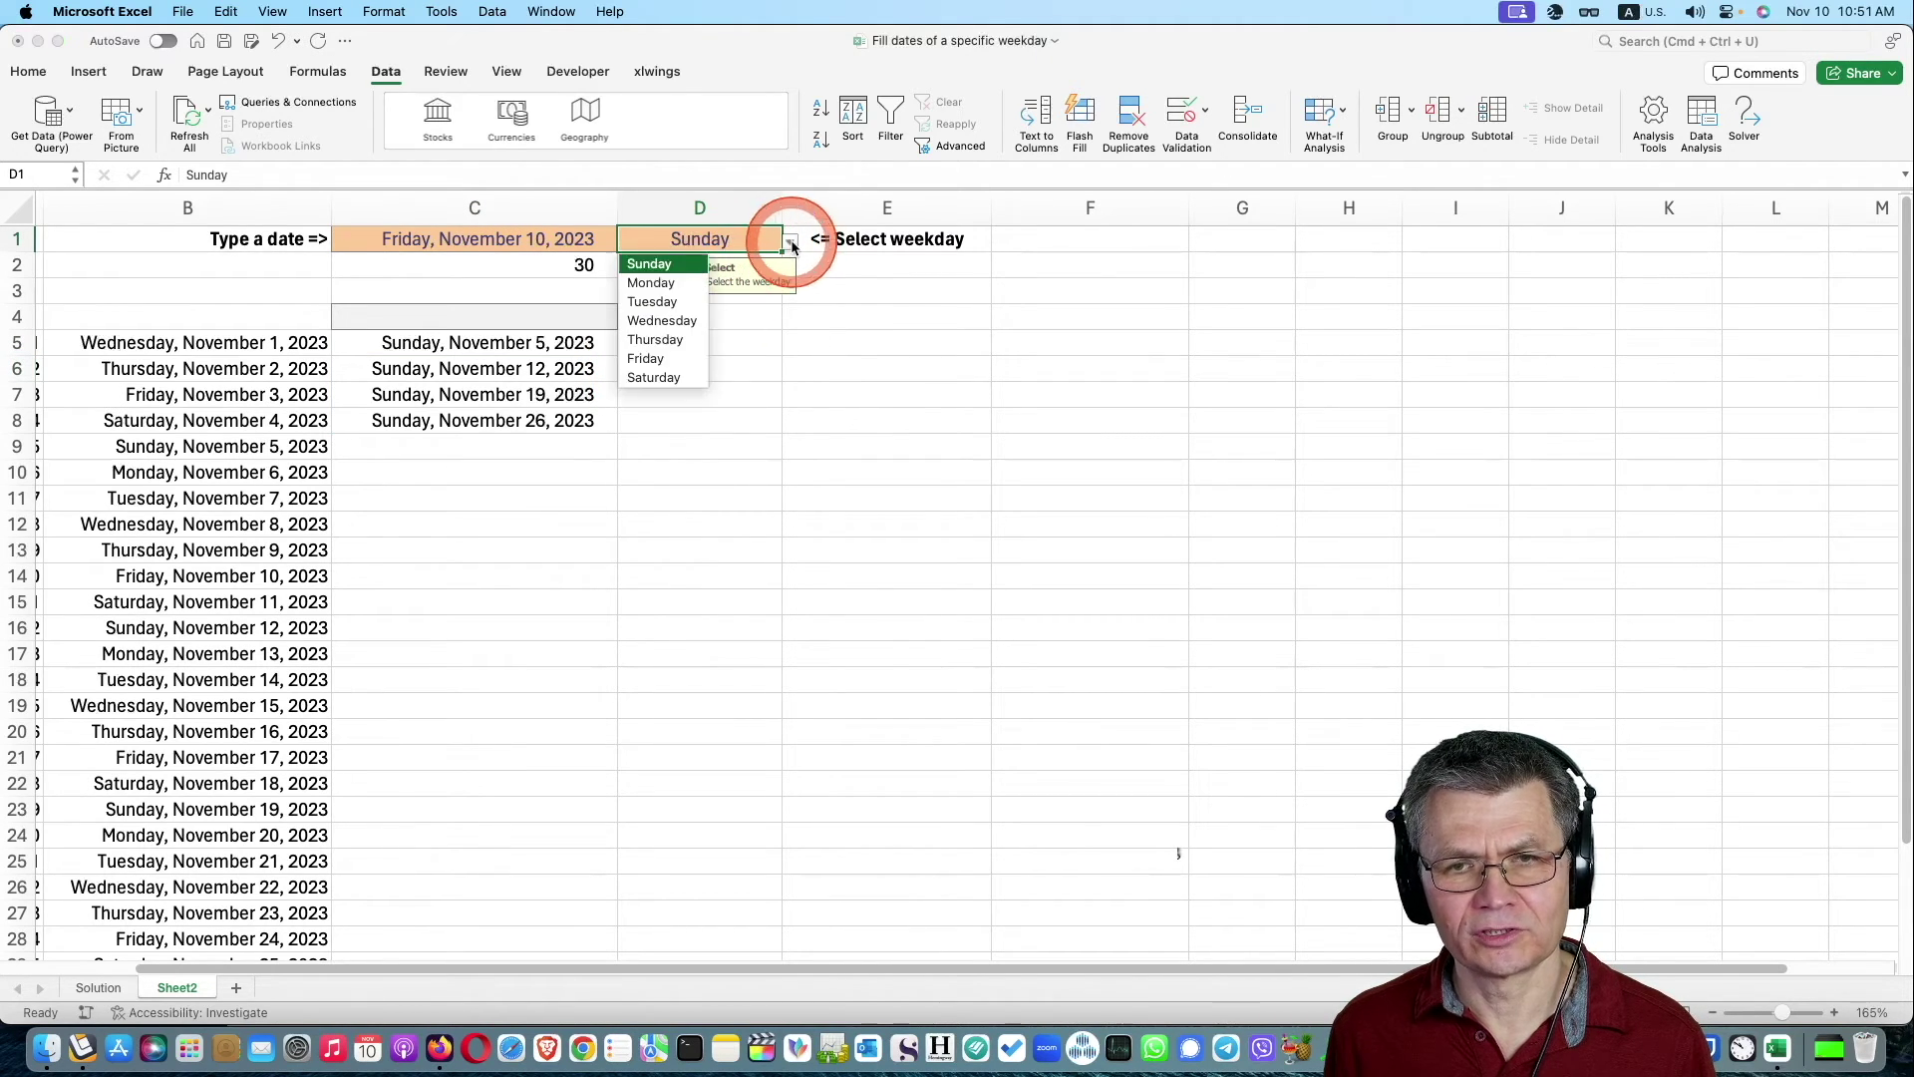
{"action": "left_click", "coordinate": [651, 283]}
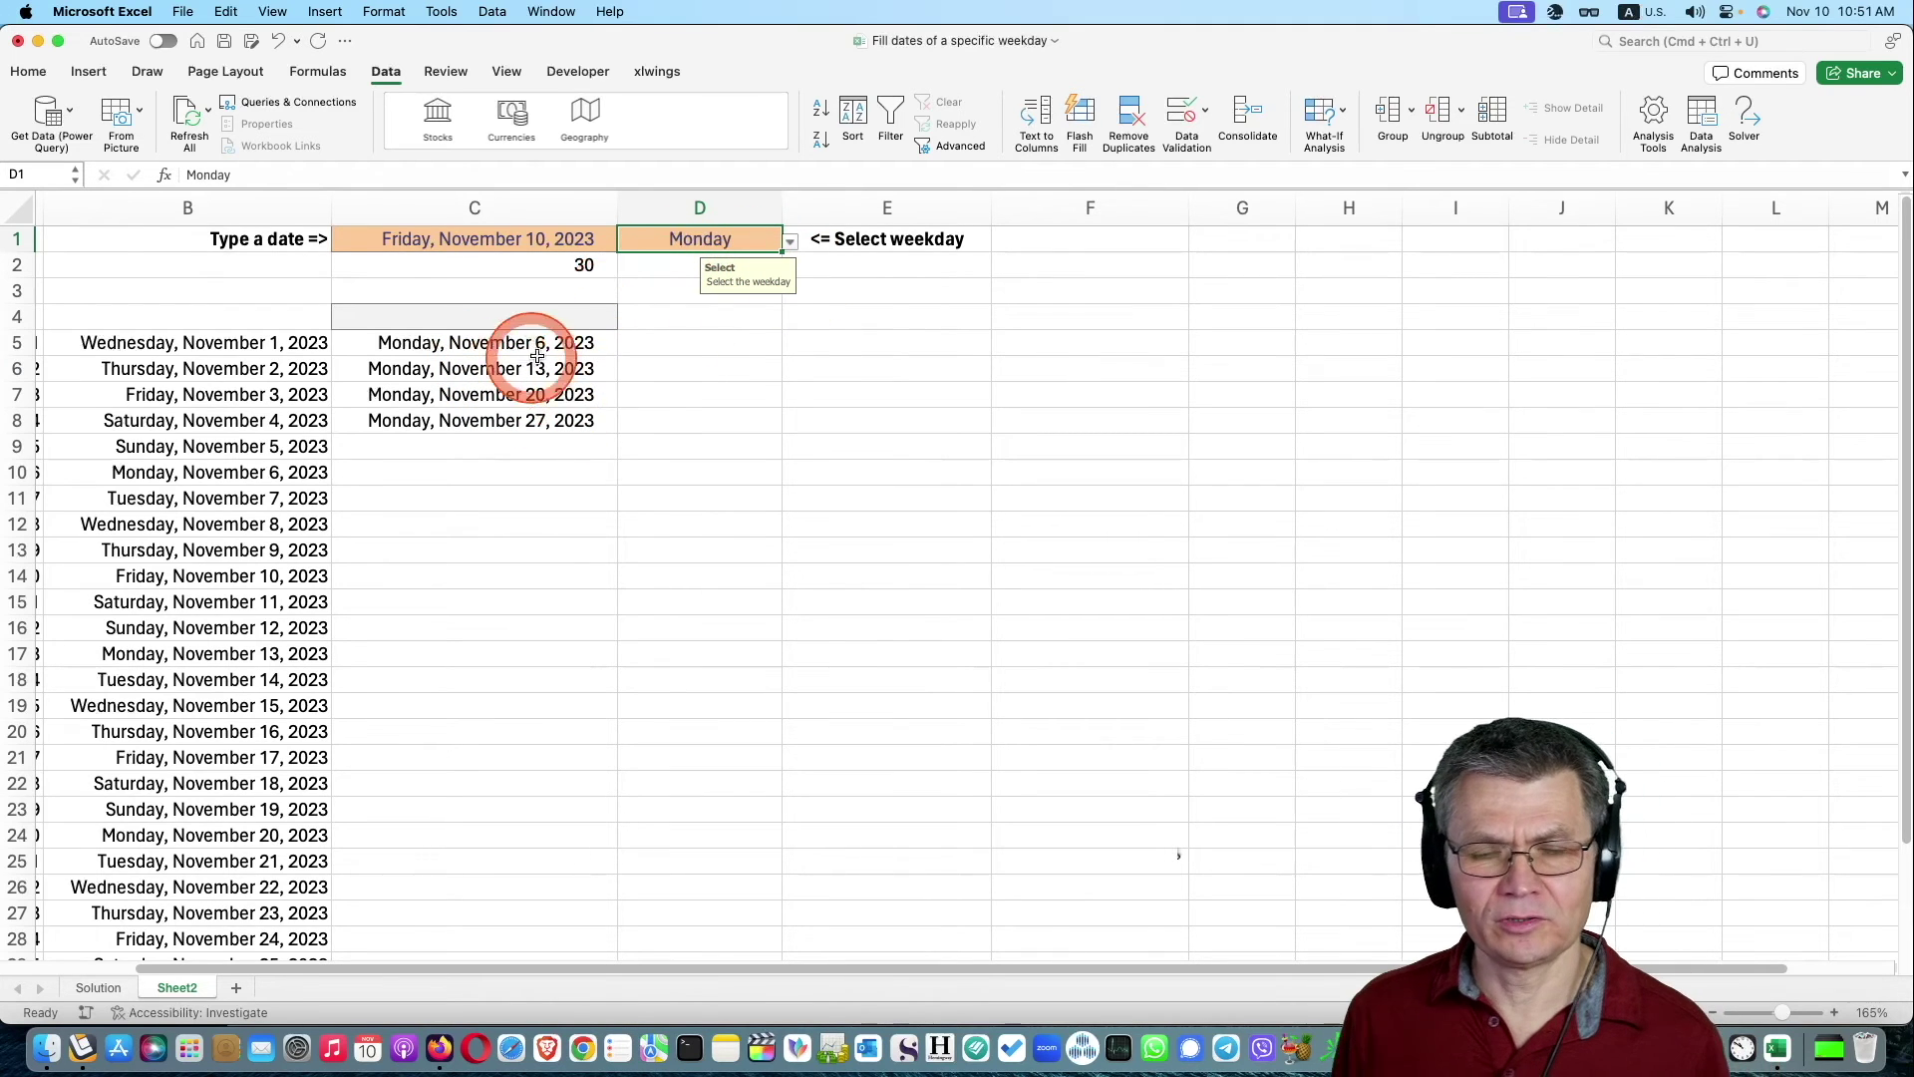
{"action": "left_click_drag", "start_coordinate": [985, 954], "coordinate": [697, 957]}
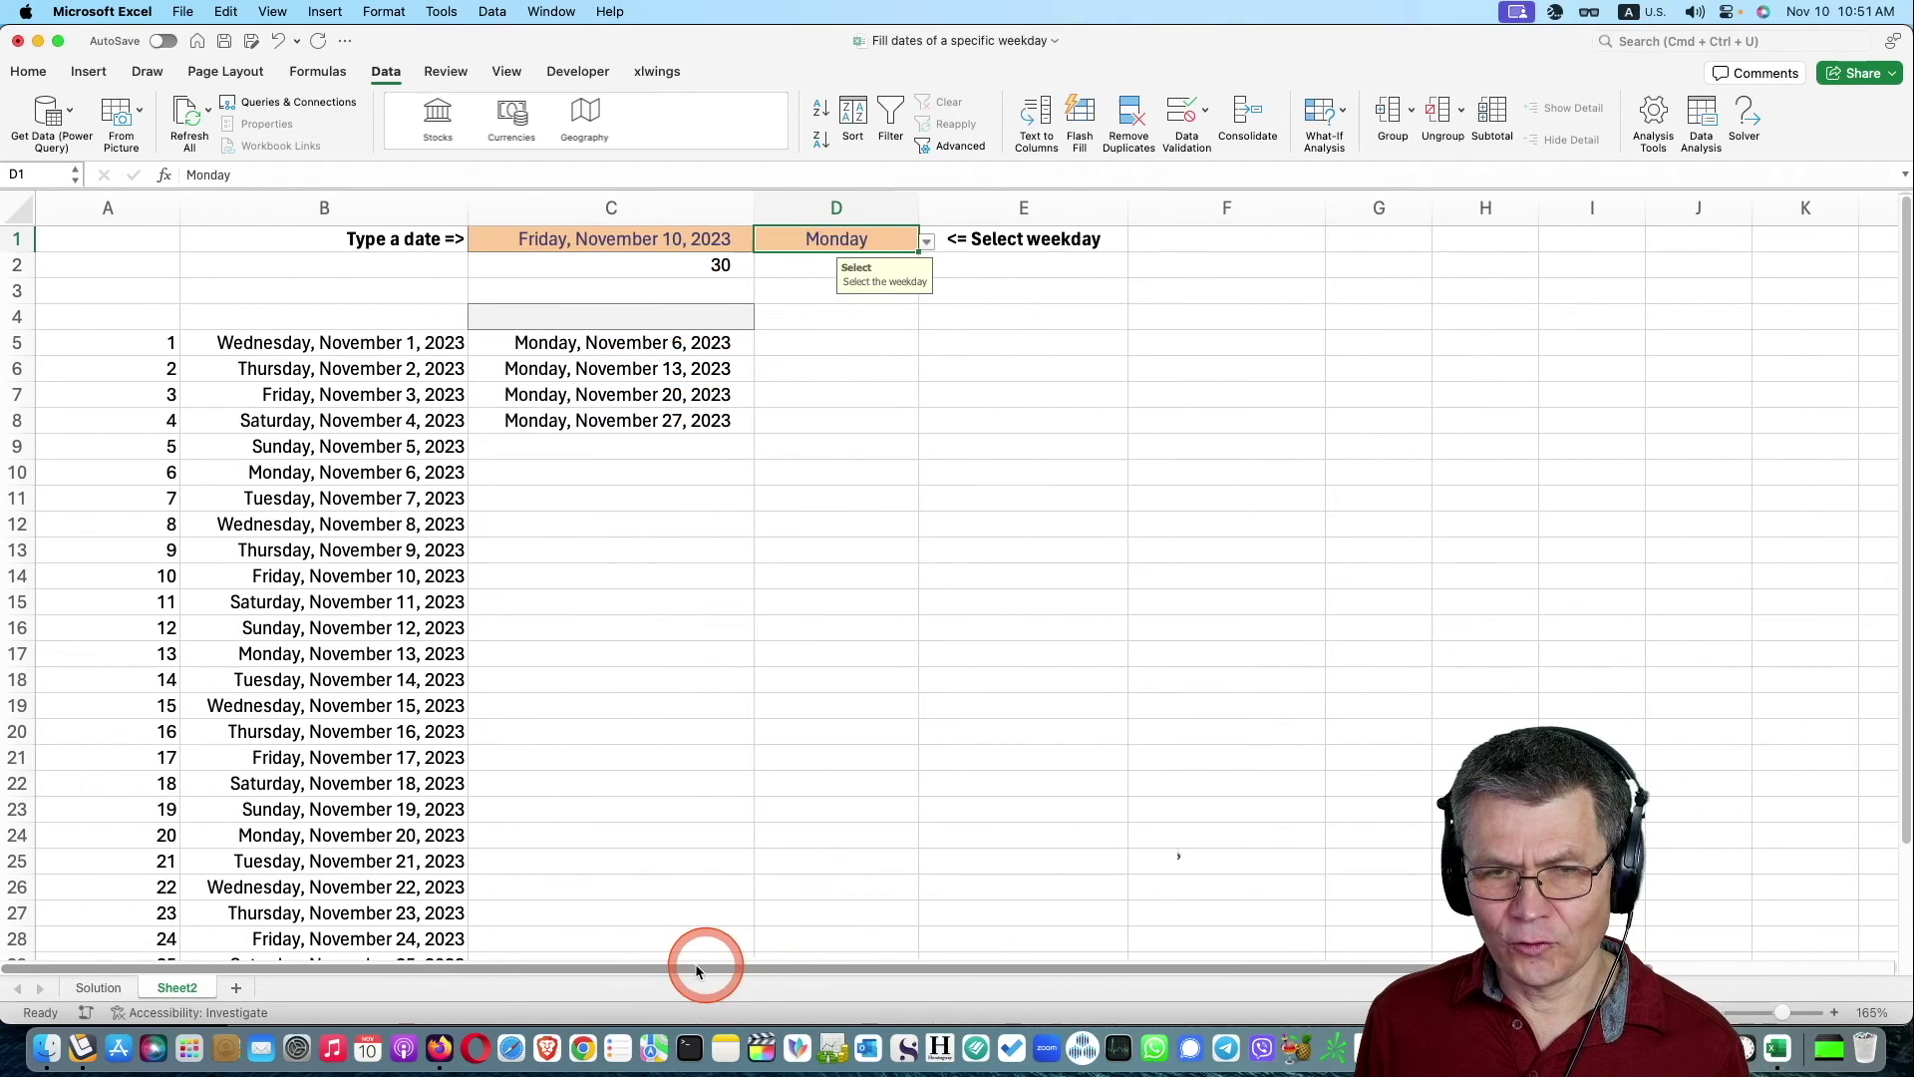
Review the A5:B23 day numbers and dates and C2's DAY(EOMONTH(C1,0)) formula.
{"action": "left_click", "coordinate": [146, 342]}
{"action": "left_click_drag", "start_coordinate": [145, 342], "coordinate": [376, 802]}
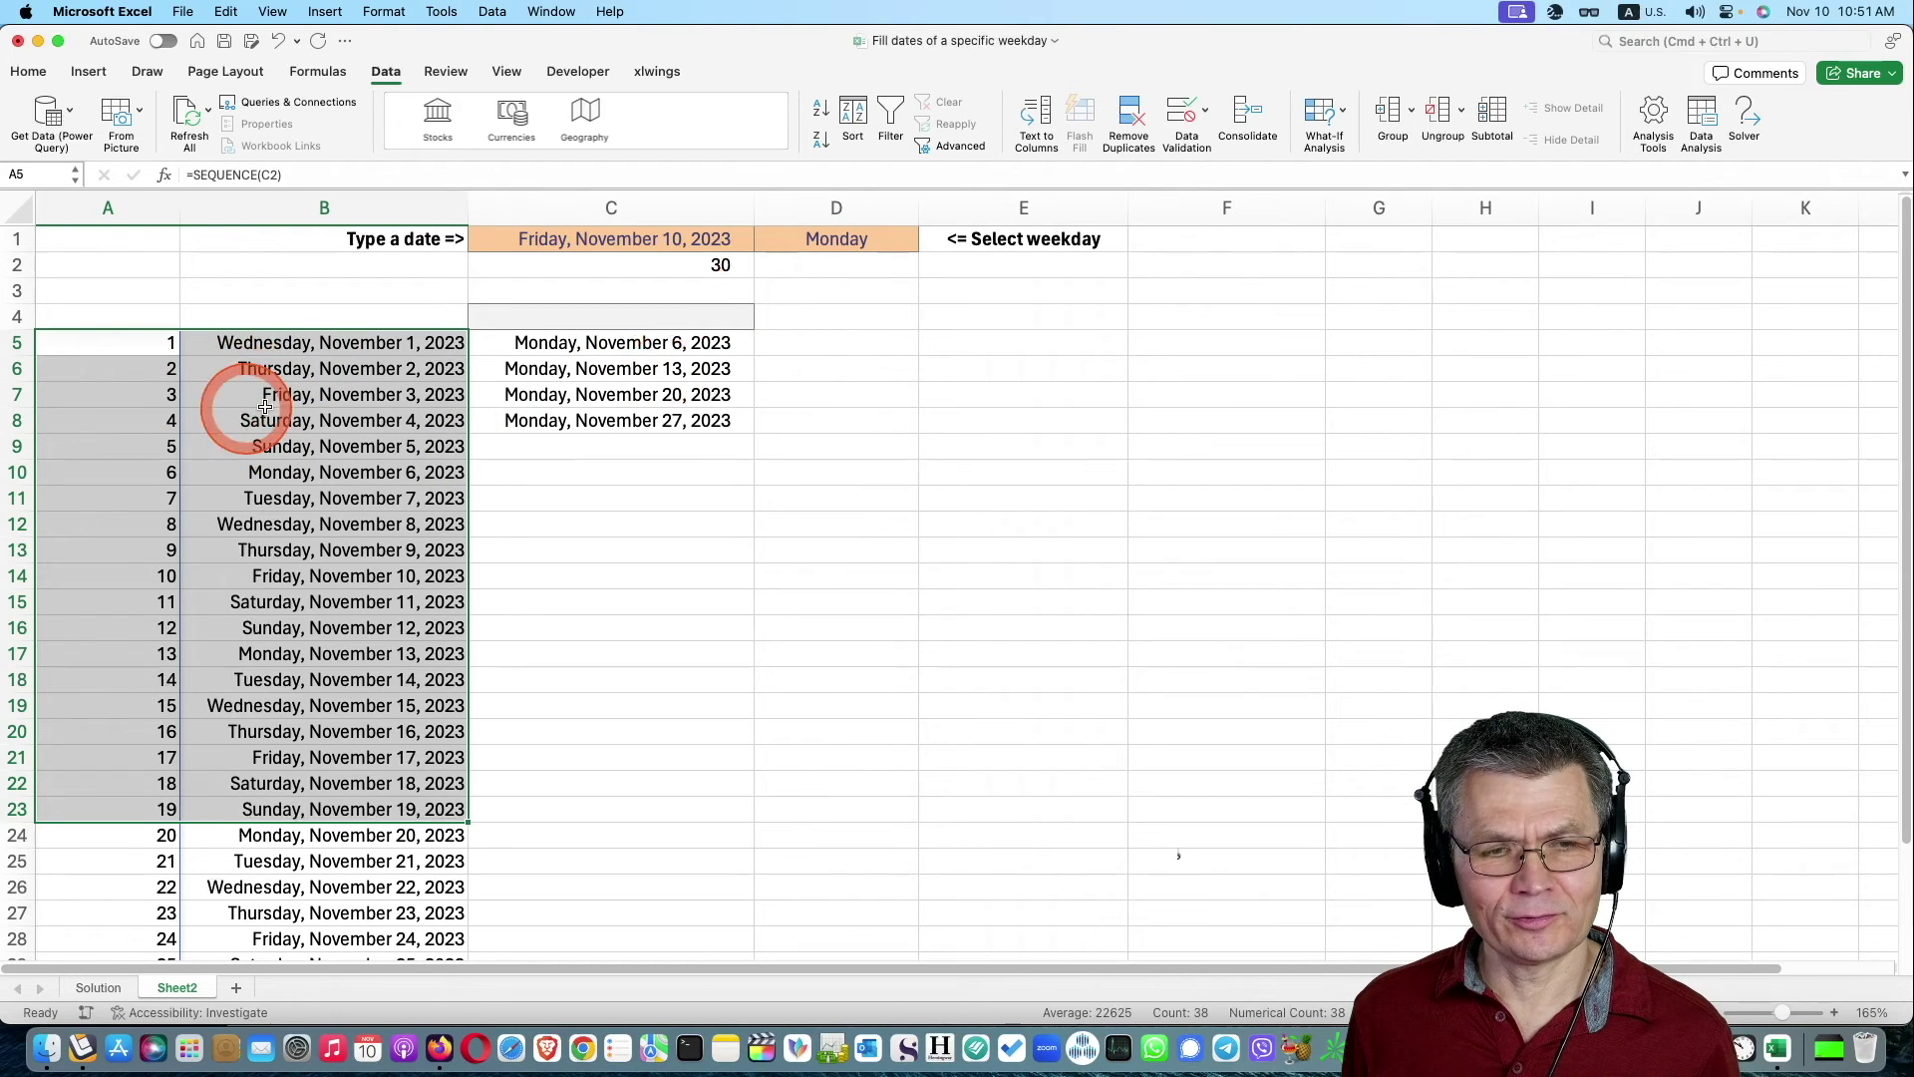
{"action": "left_click", "coordinate": [508, 367]}
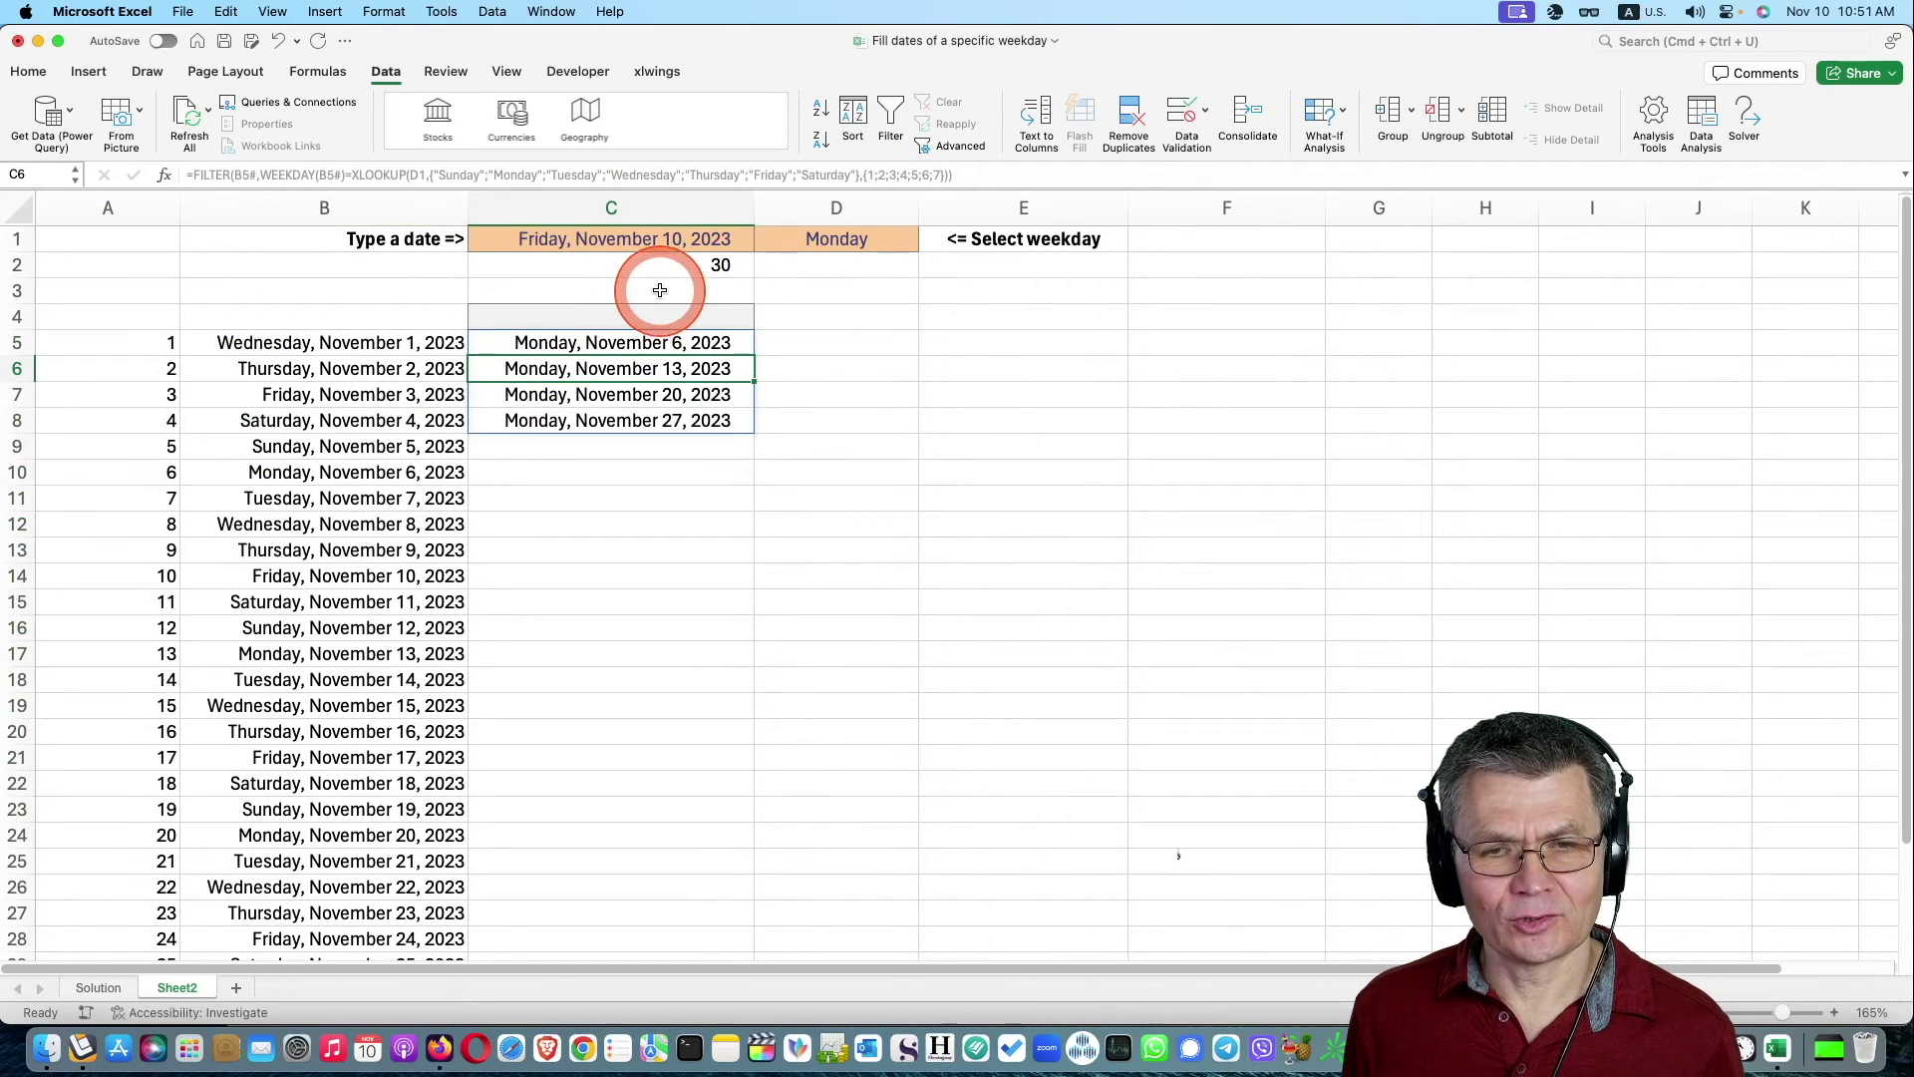
{"action": "left_click", "coordinate": [658, 268]}
{"action": "double_click", "coordinate": [675, 267]}
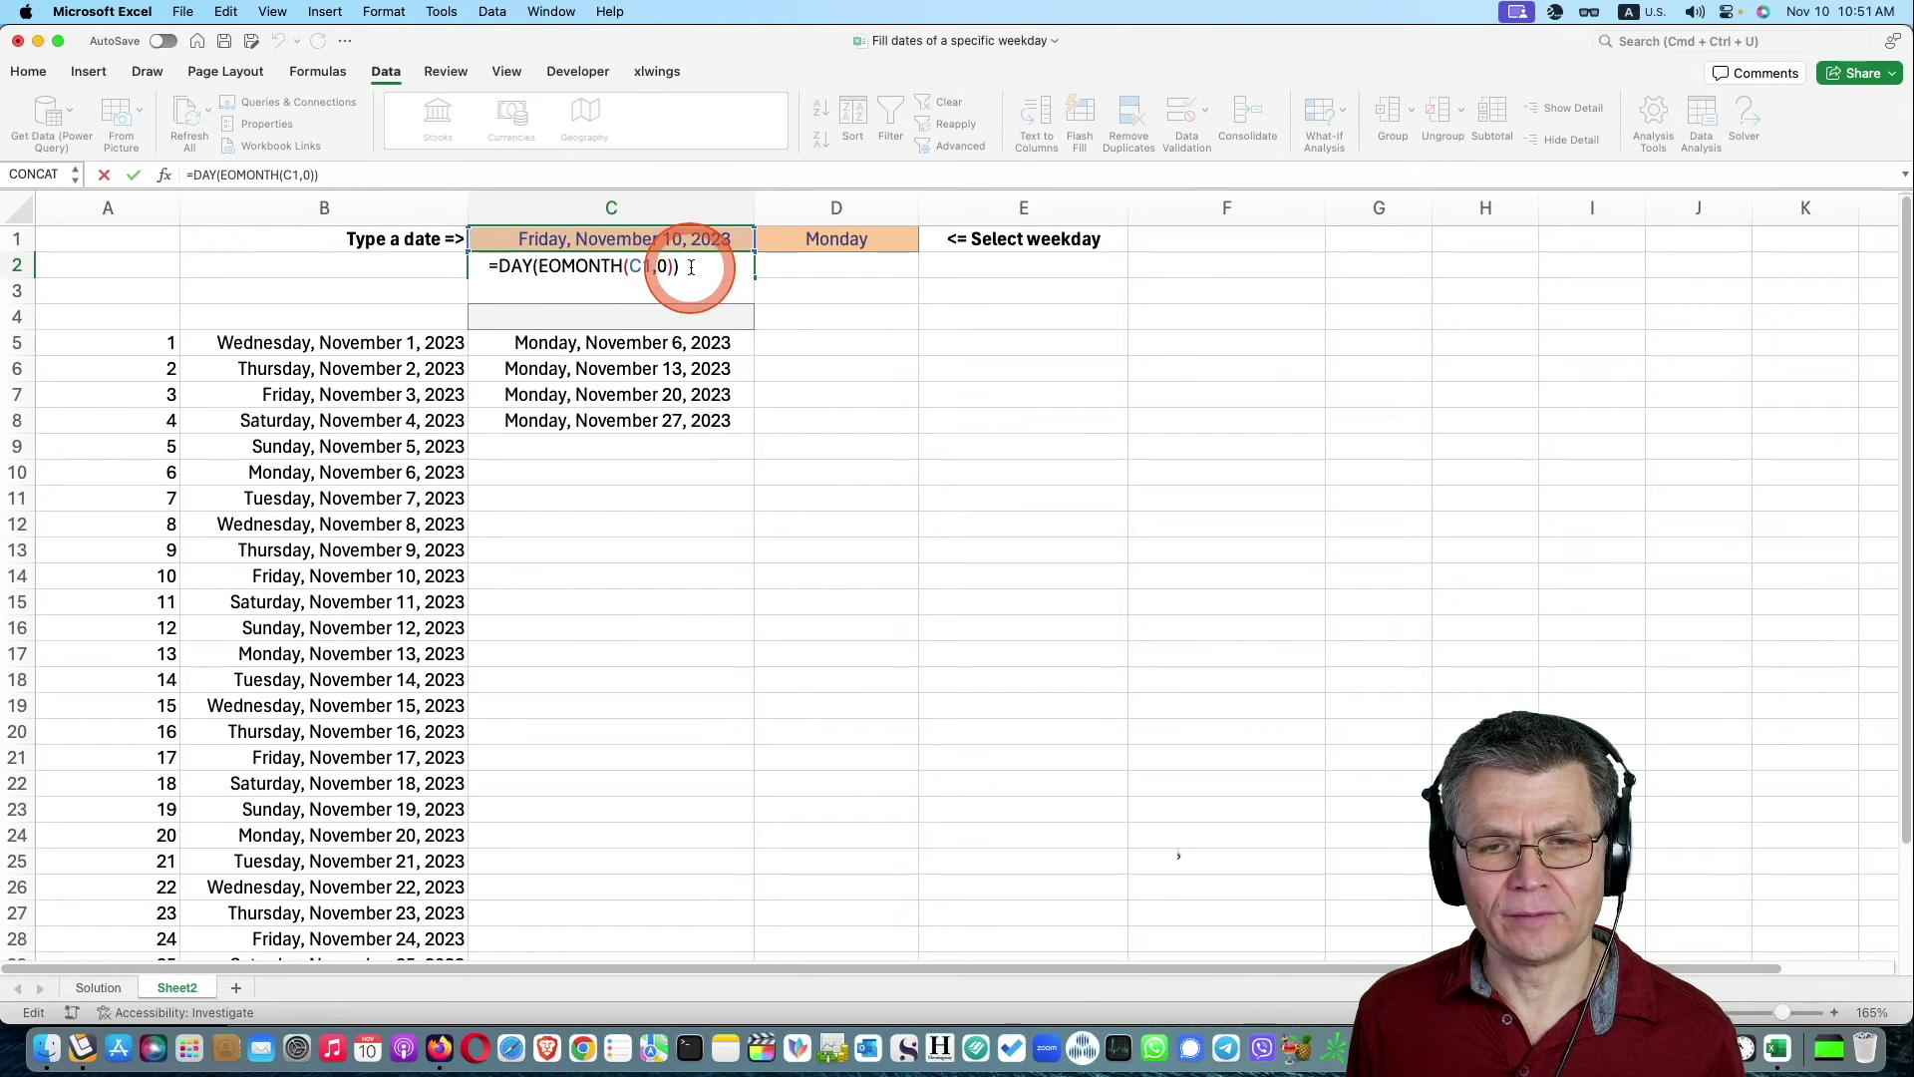
{"action": "mouse_move", "coordinate": [691, 268]}
{"action": "left_mouse_down"}
{"action": "mouse_move", "coordinate": [509, 274]}
{"action": "mouse_move", "coordinate": [491, 354]}
{"action": "mouse_move", "coordinate": [533, 383]}
{"action": "left_mouse_up"}
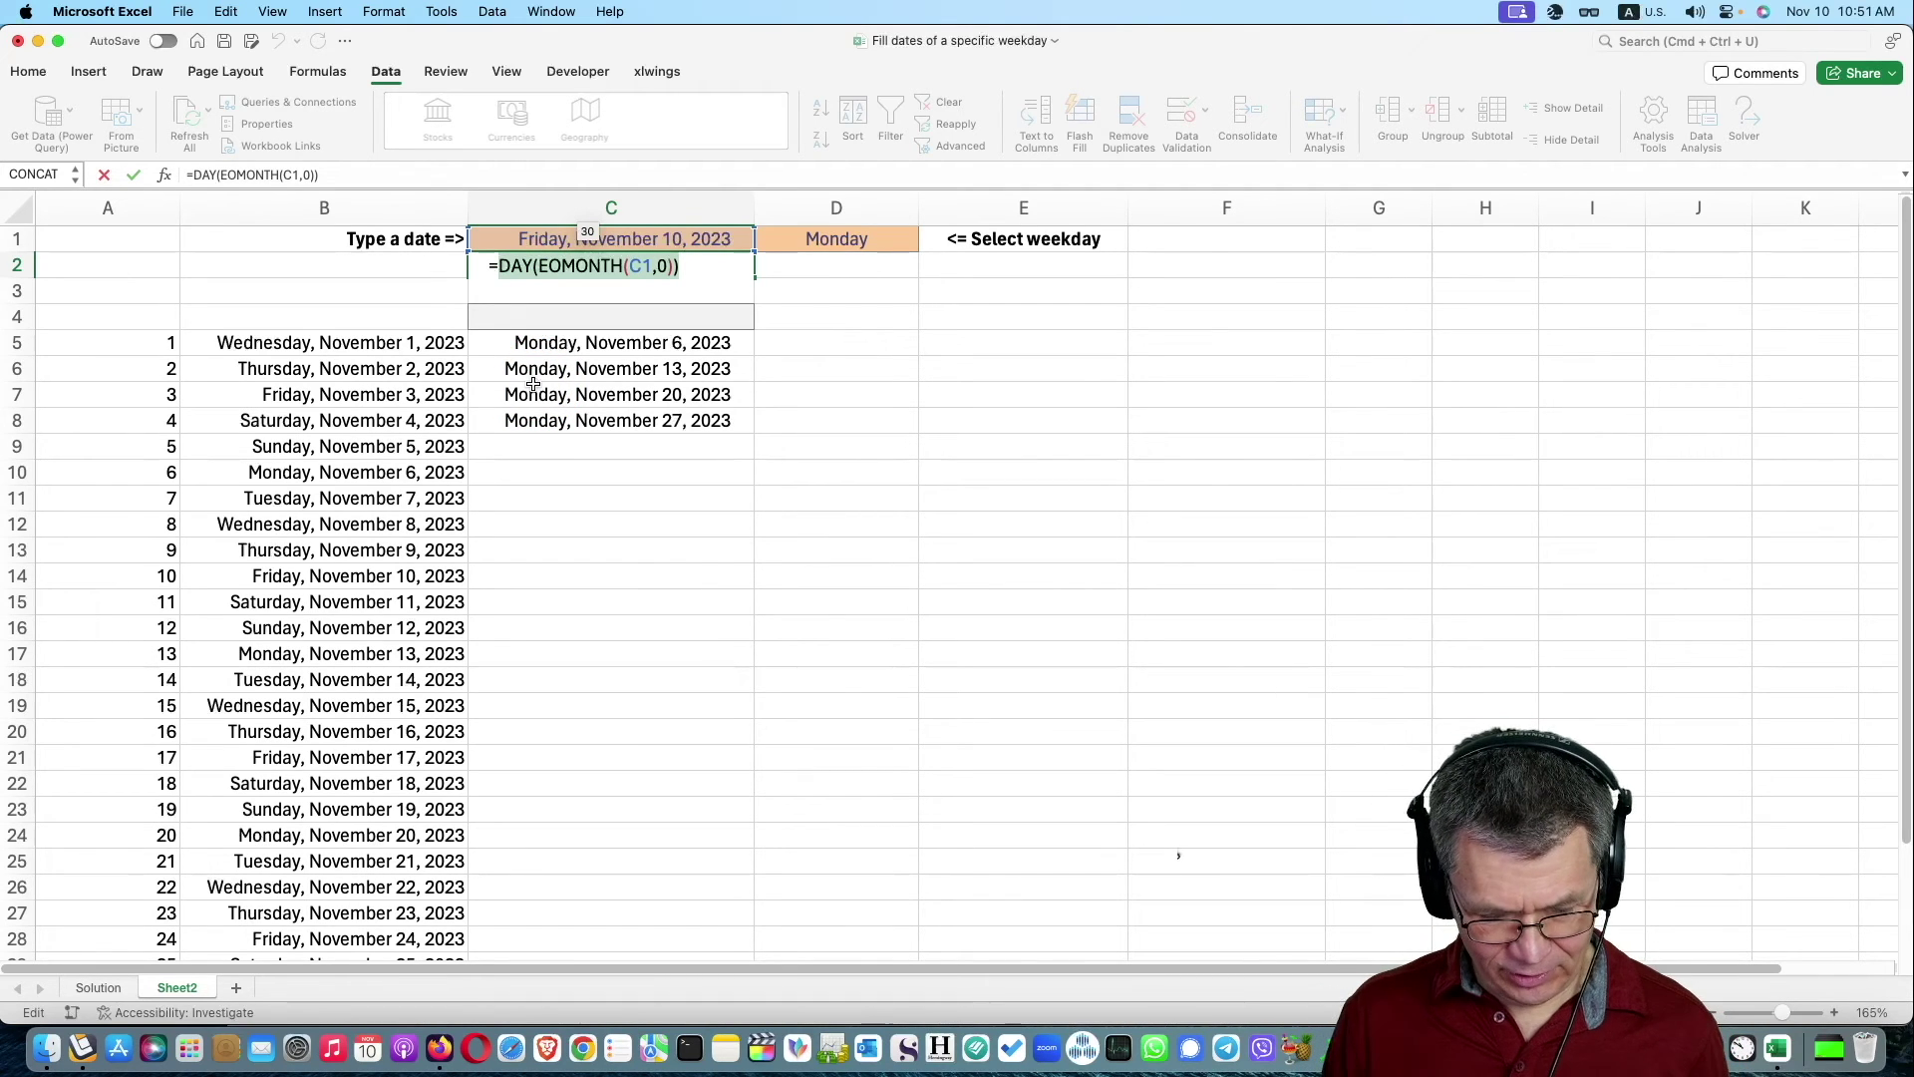
{"action": "key", "text": "Escape"}
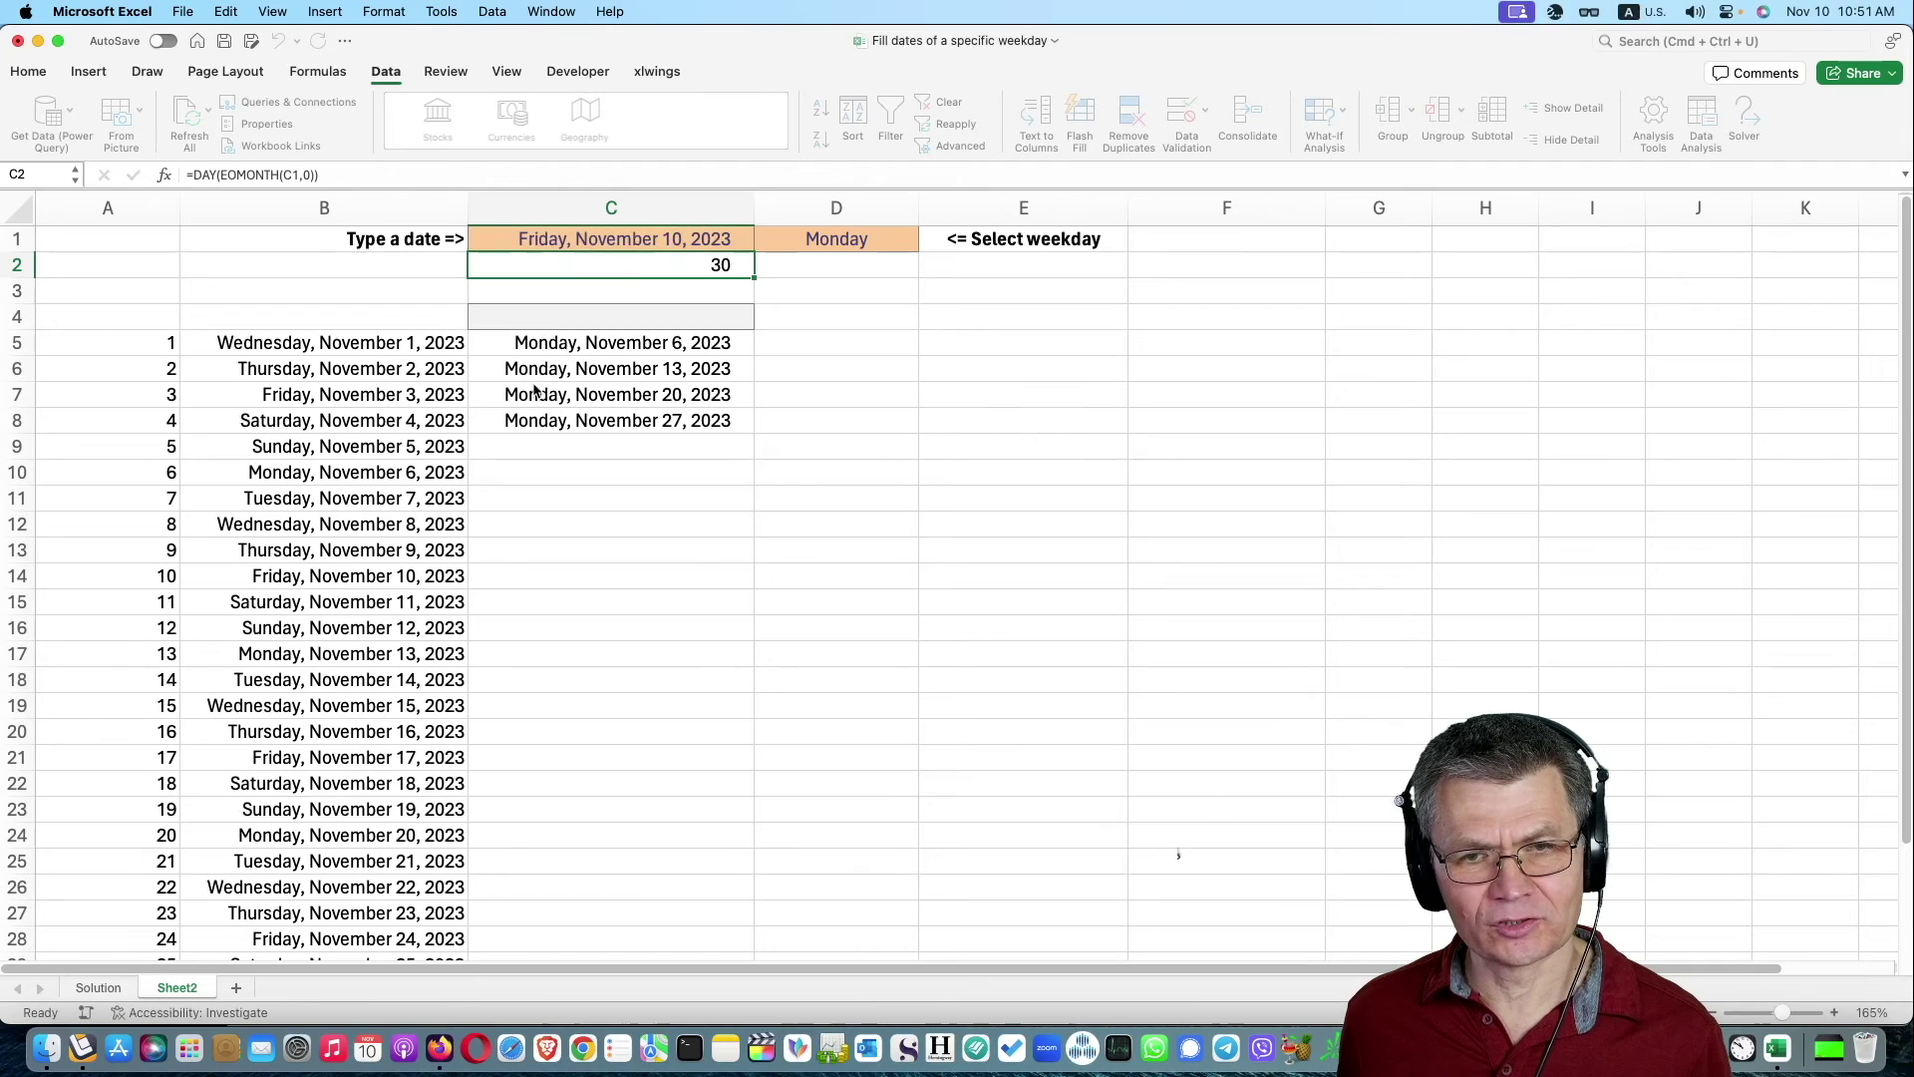
Rewrite A5 as =SEQUENCE(DAY(EOMONTH(C1,0))) instead of referencing C2.
{"action": "left_click", "coordinate": [147, 342]}
{"action": "type", "text": "=SEQUENCE(C2)"}
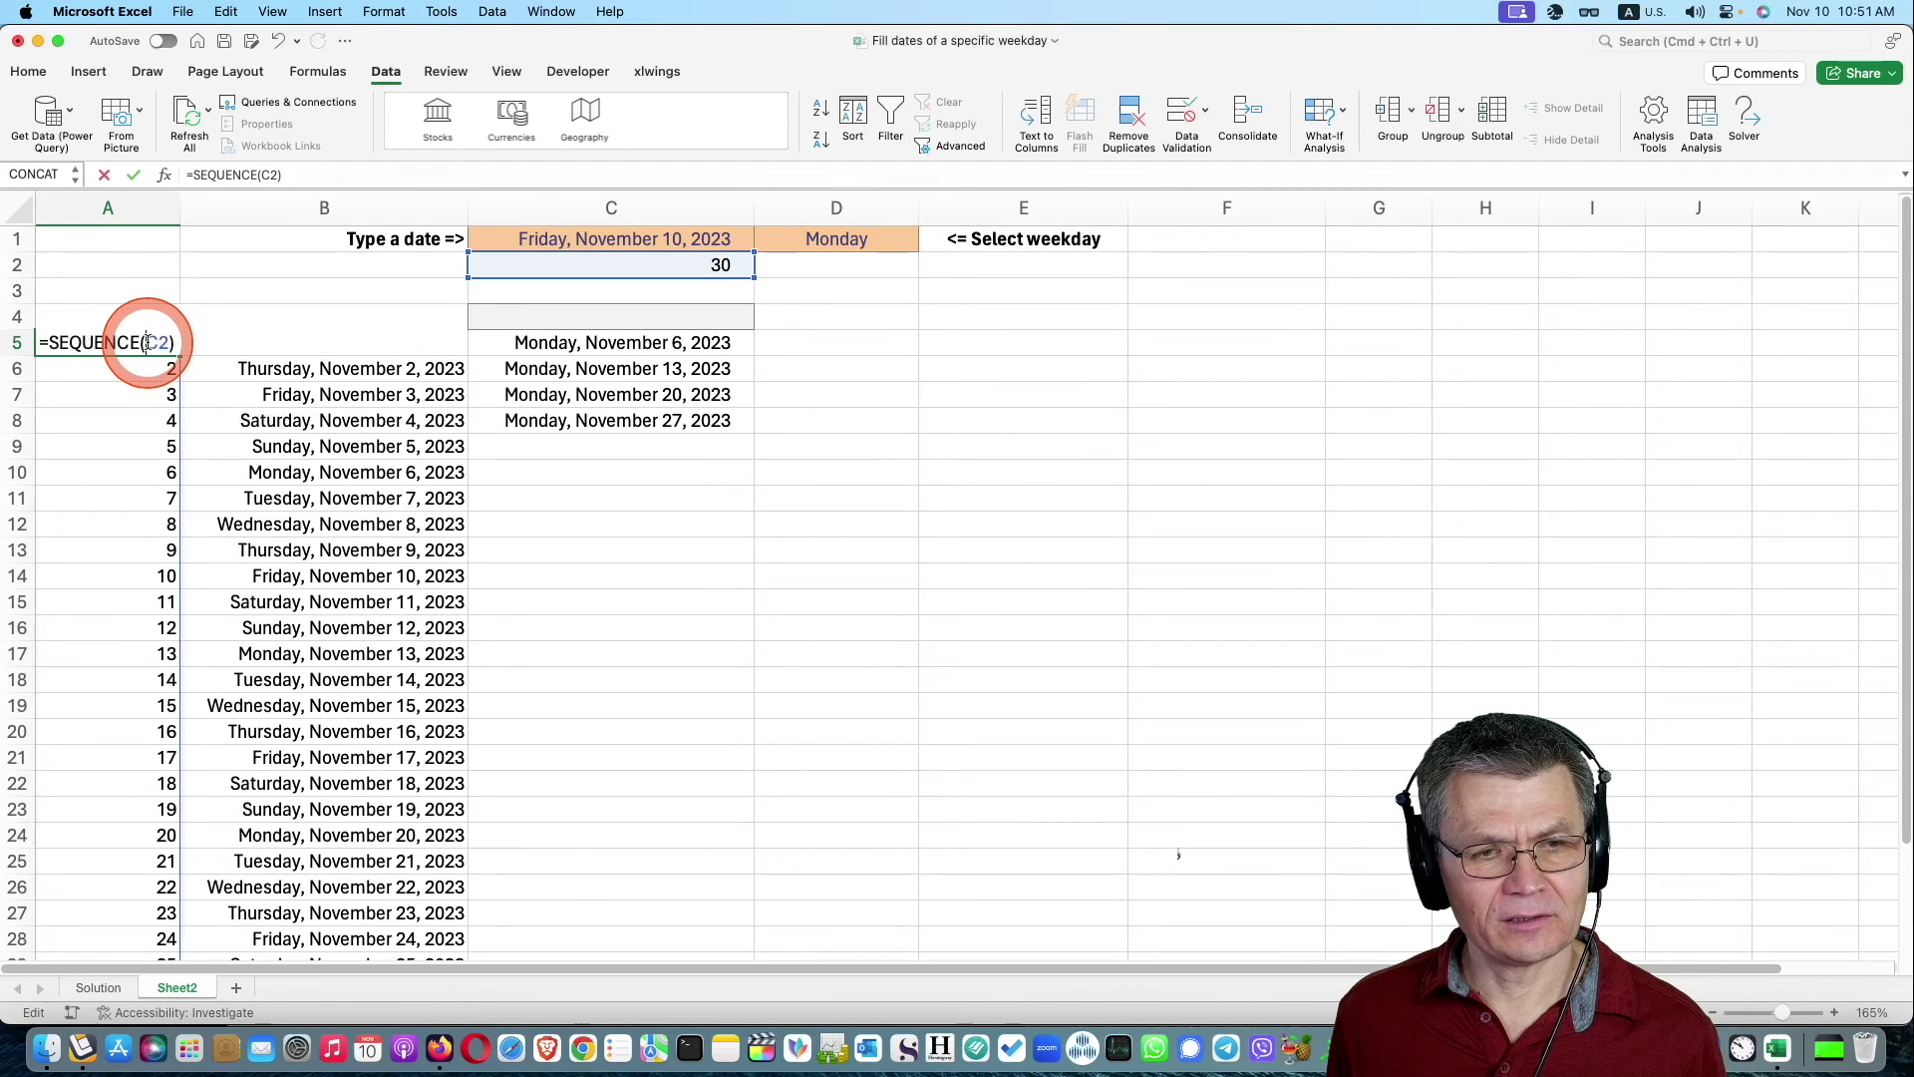
{"action": "left_click", "coordinate": [165, 341]}
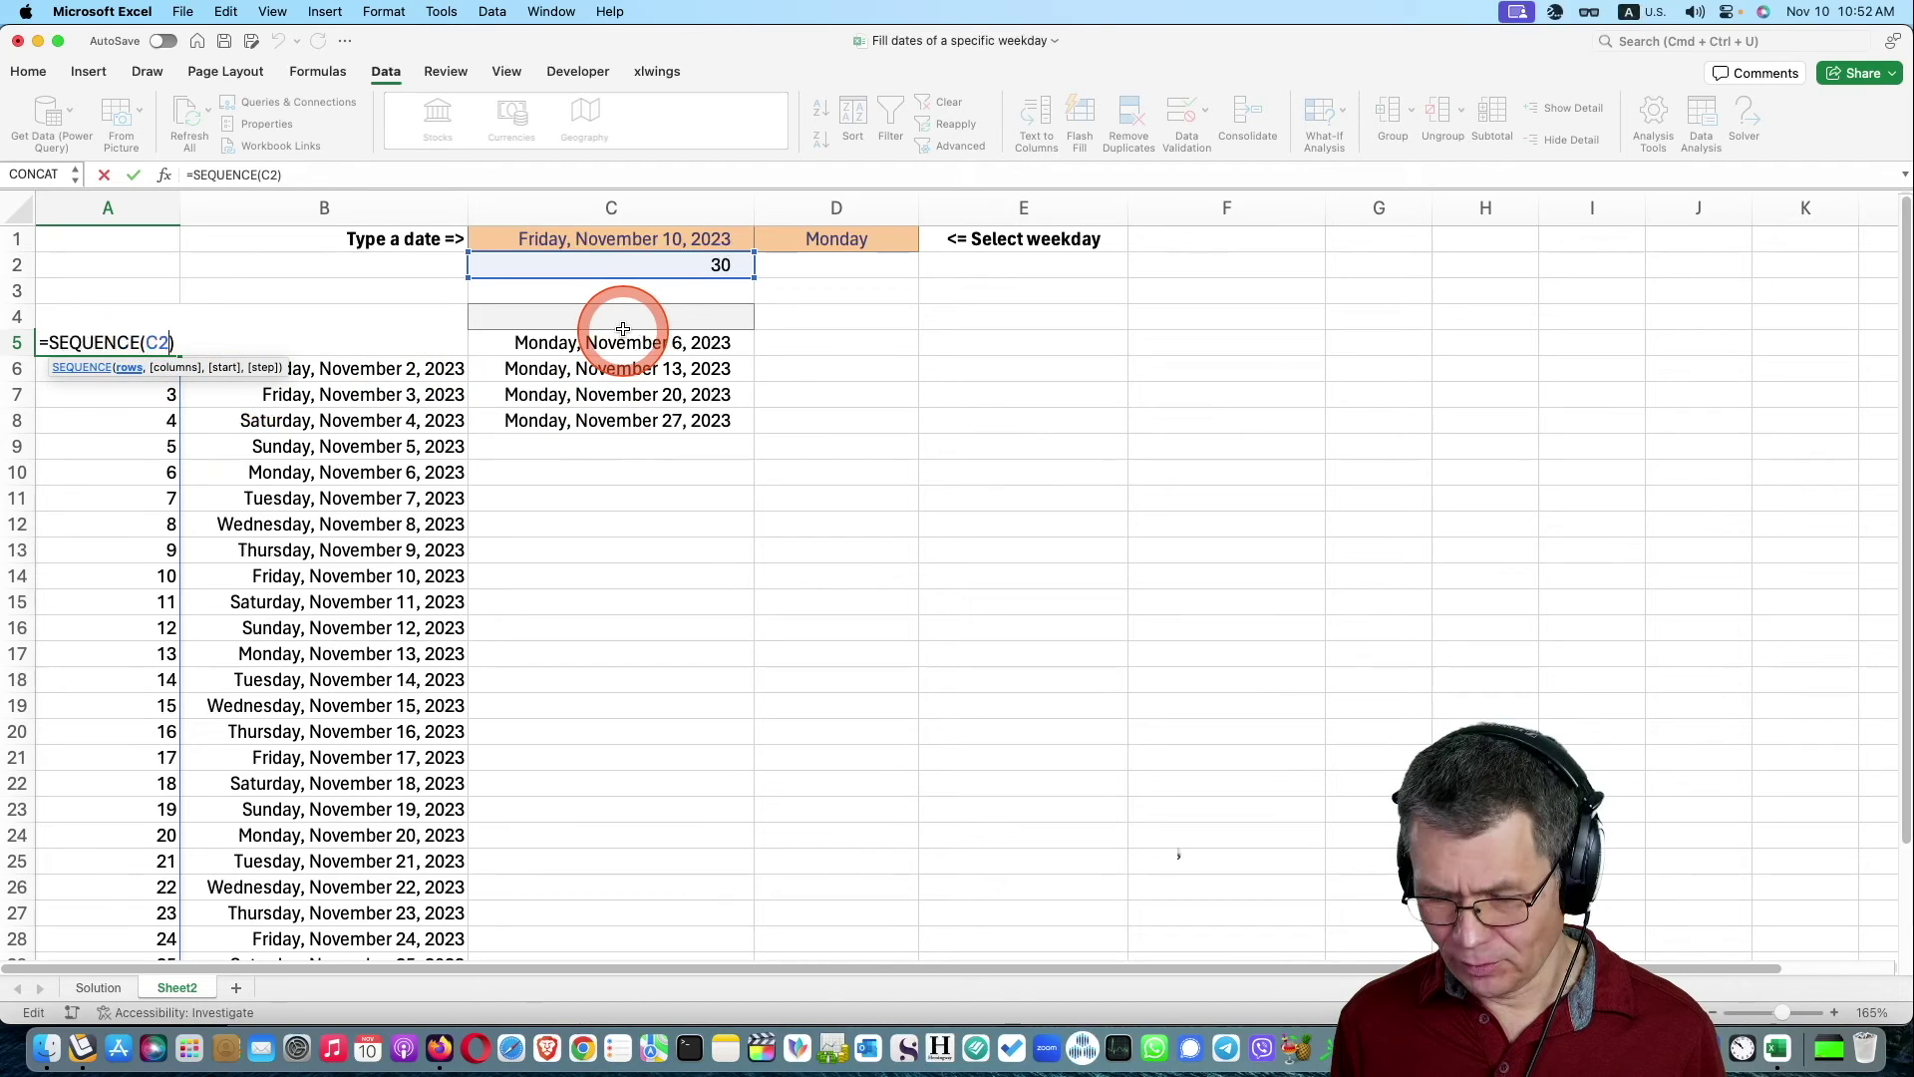
{"action": "key", "text": "BackSpace"}
{"action": "key", "text": "BackSpace"}
{"action": "type", "text": "DAY(EOMONTH(C1,0))"}
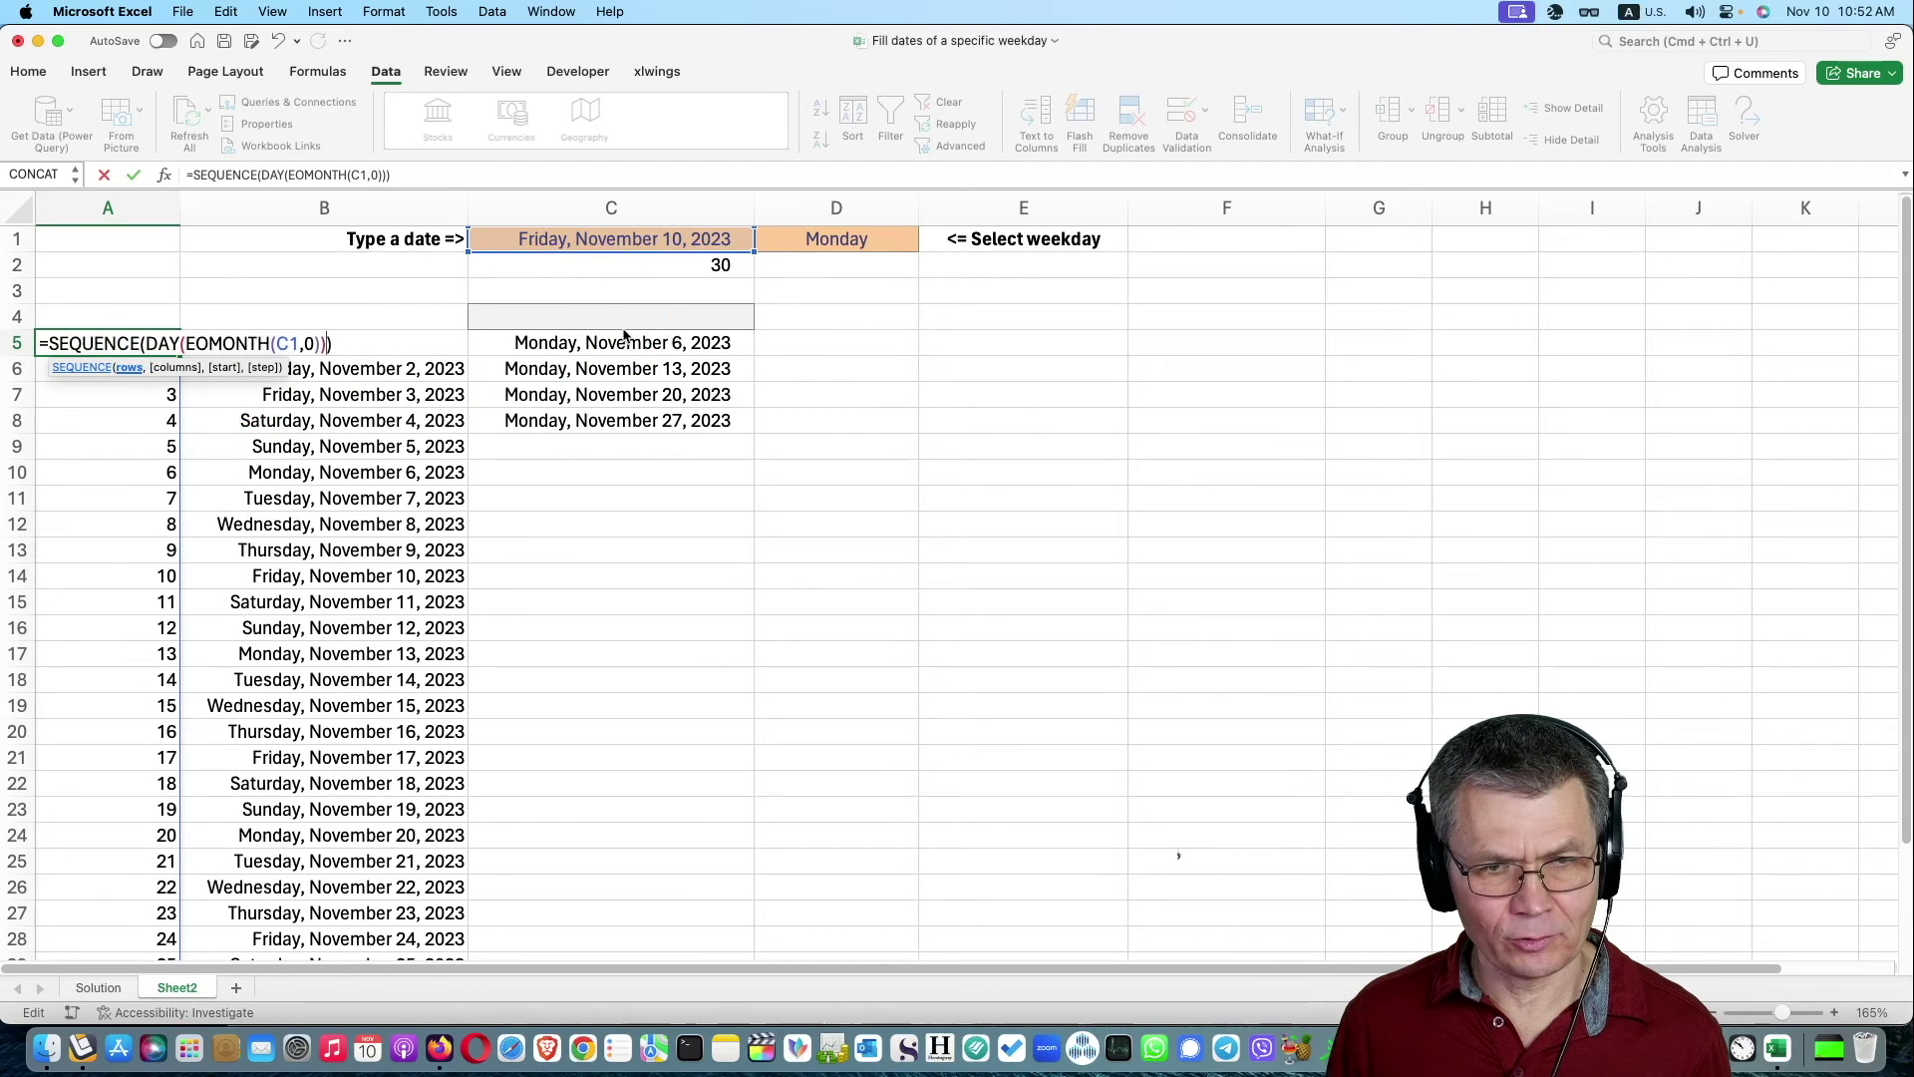
{"action": "key", "text": "Return"}
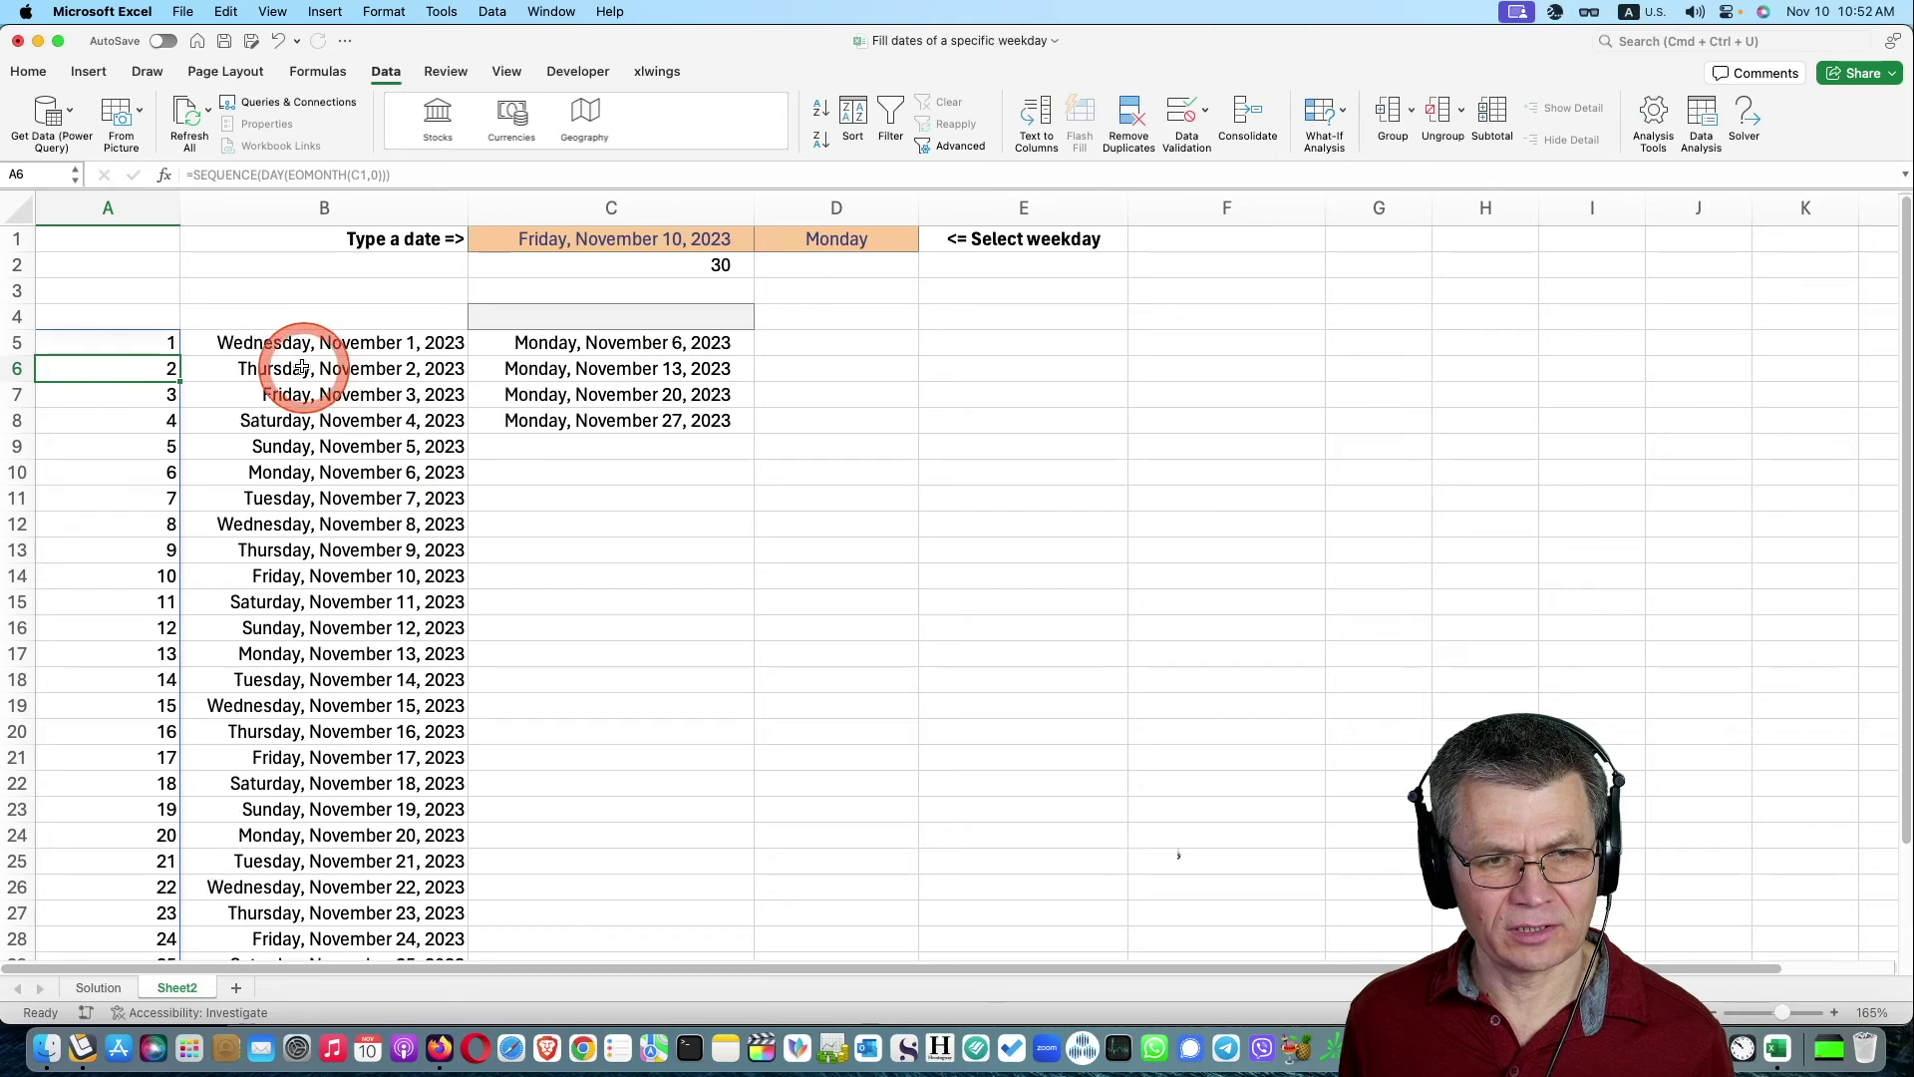
Check that A5's new formula still yields 1 to 30, then edit B5's DATE formula.
{"action": "double_click", "coordinate": [165, 342]}
{"action": "left_click_drag", "start_coordinate": [343, 340], "coordinate": [82, 339]}
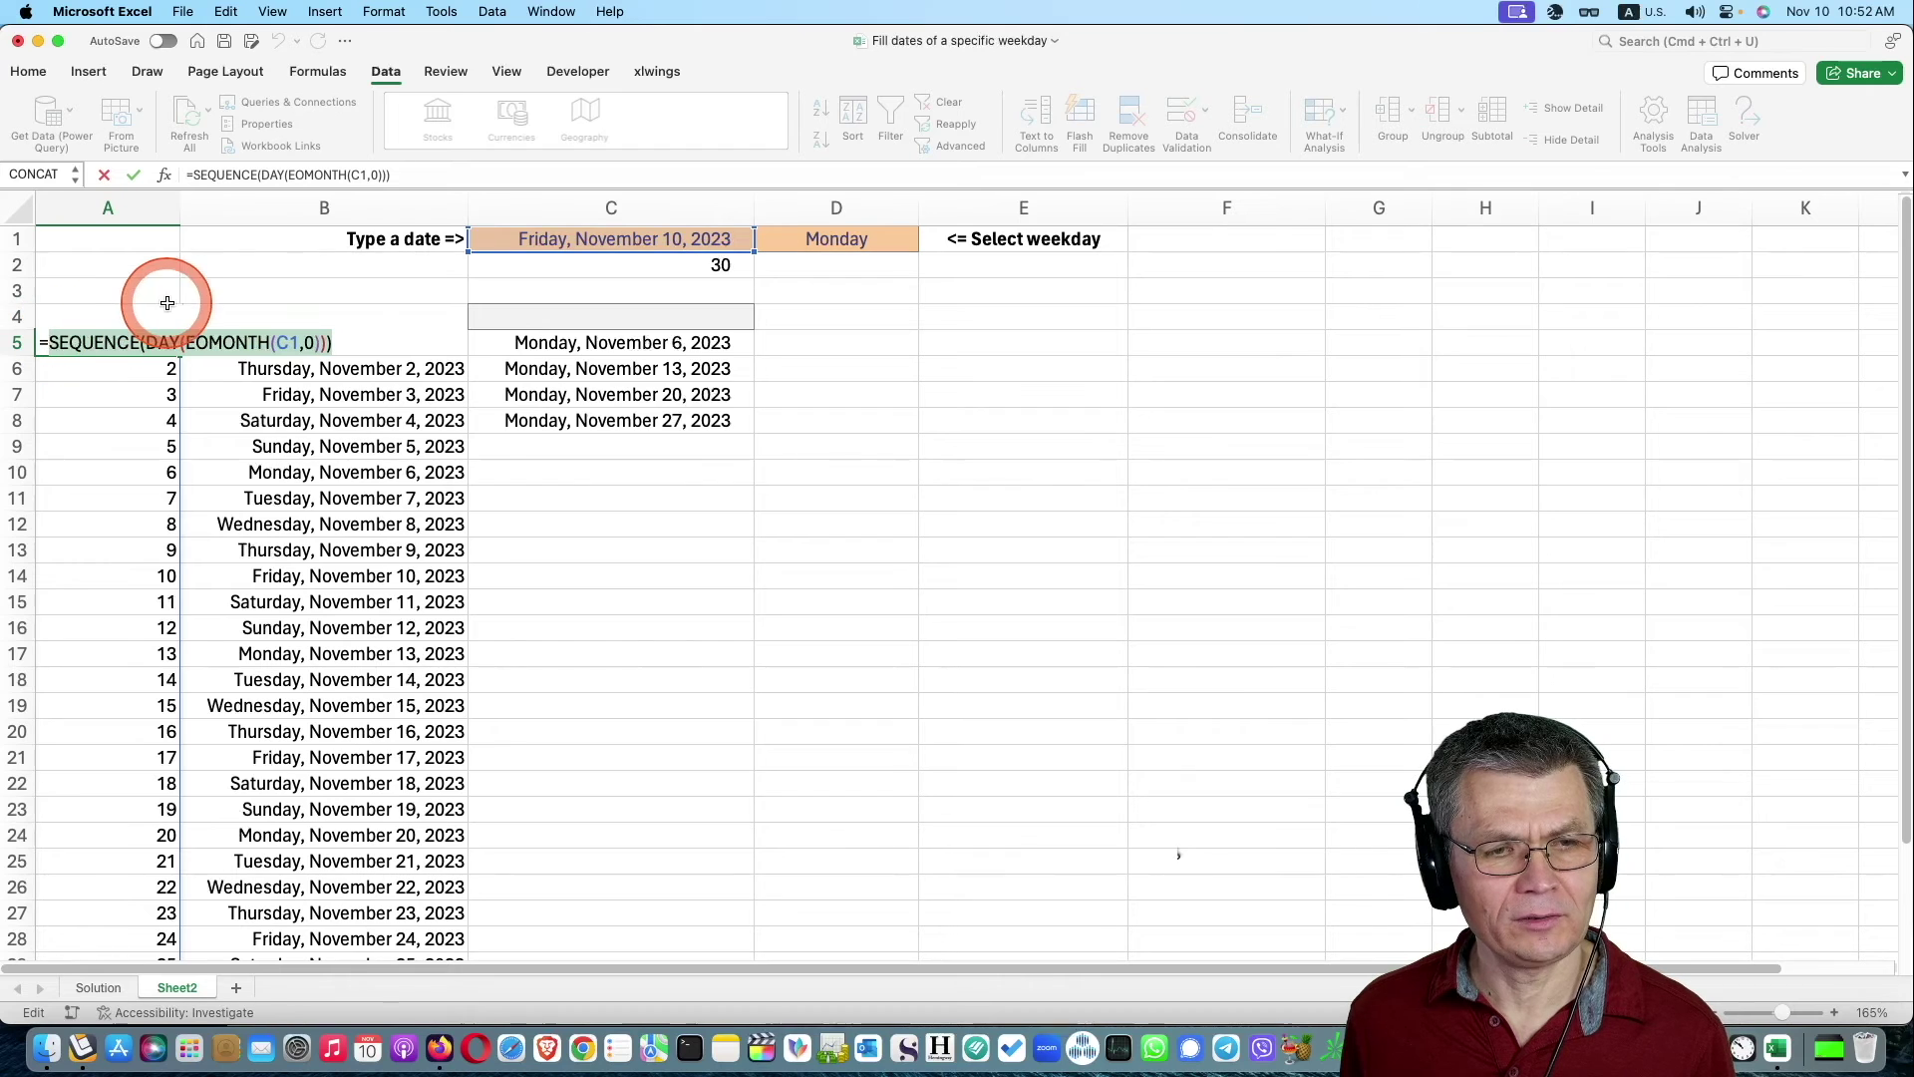
{"action": "left_click_drag", "start_coordinate": [50, 339], "coordinate": [169, 304]}
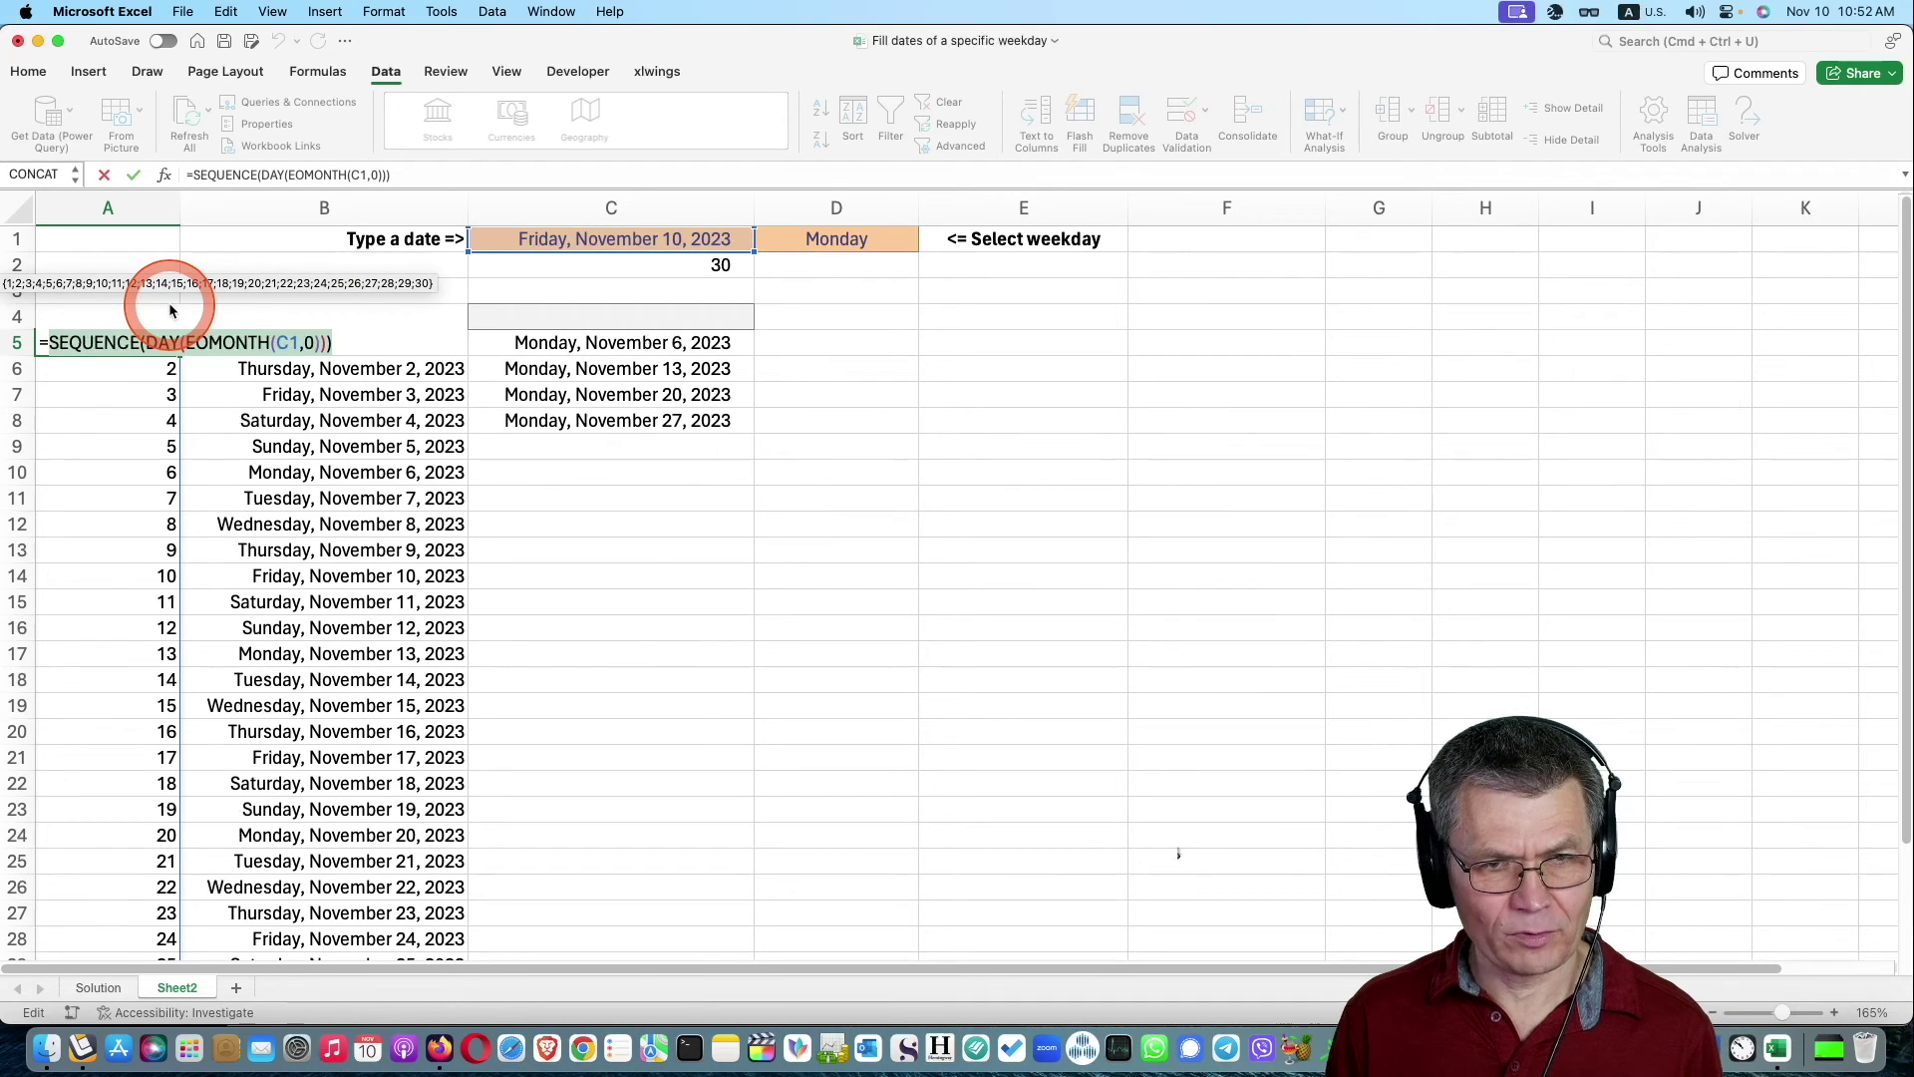
{"action": "key", "text": "Escape"}
{"action": "double_click", "coordinate": [261, 342]}
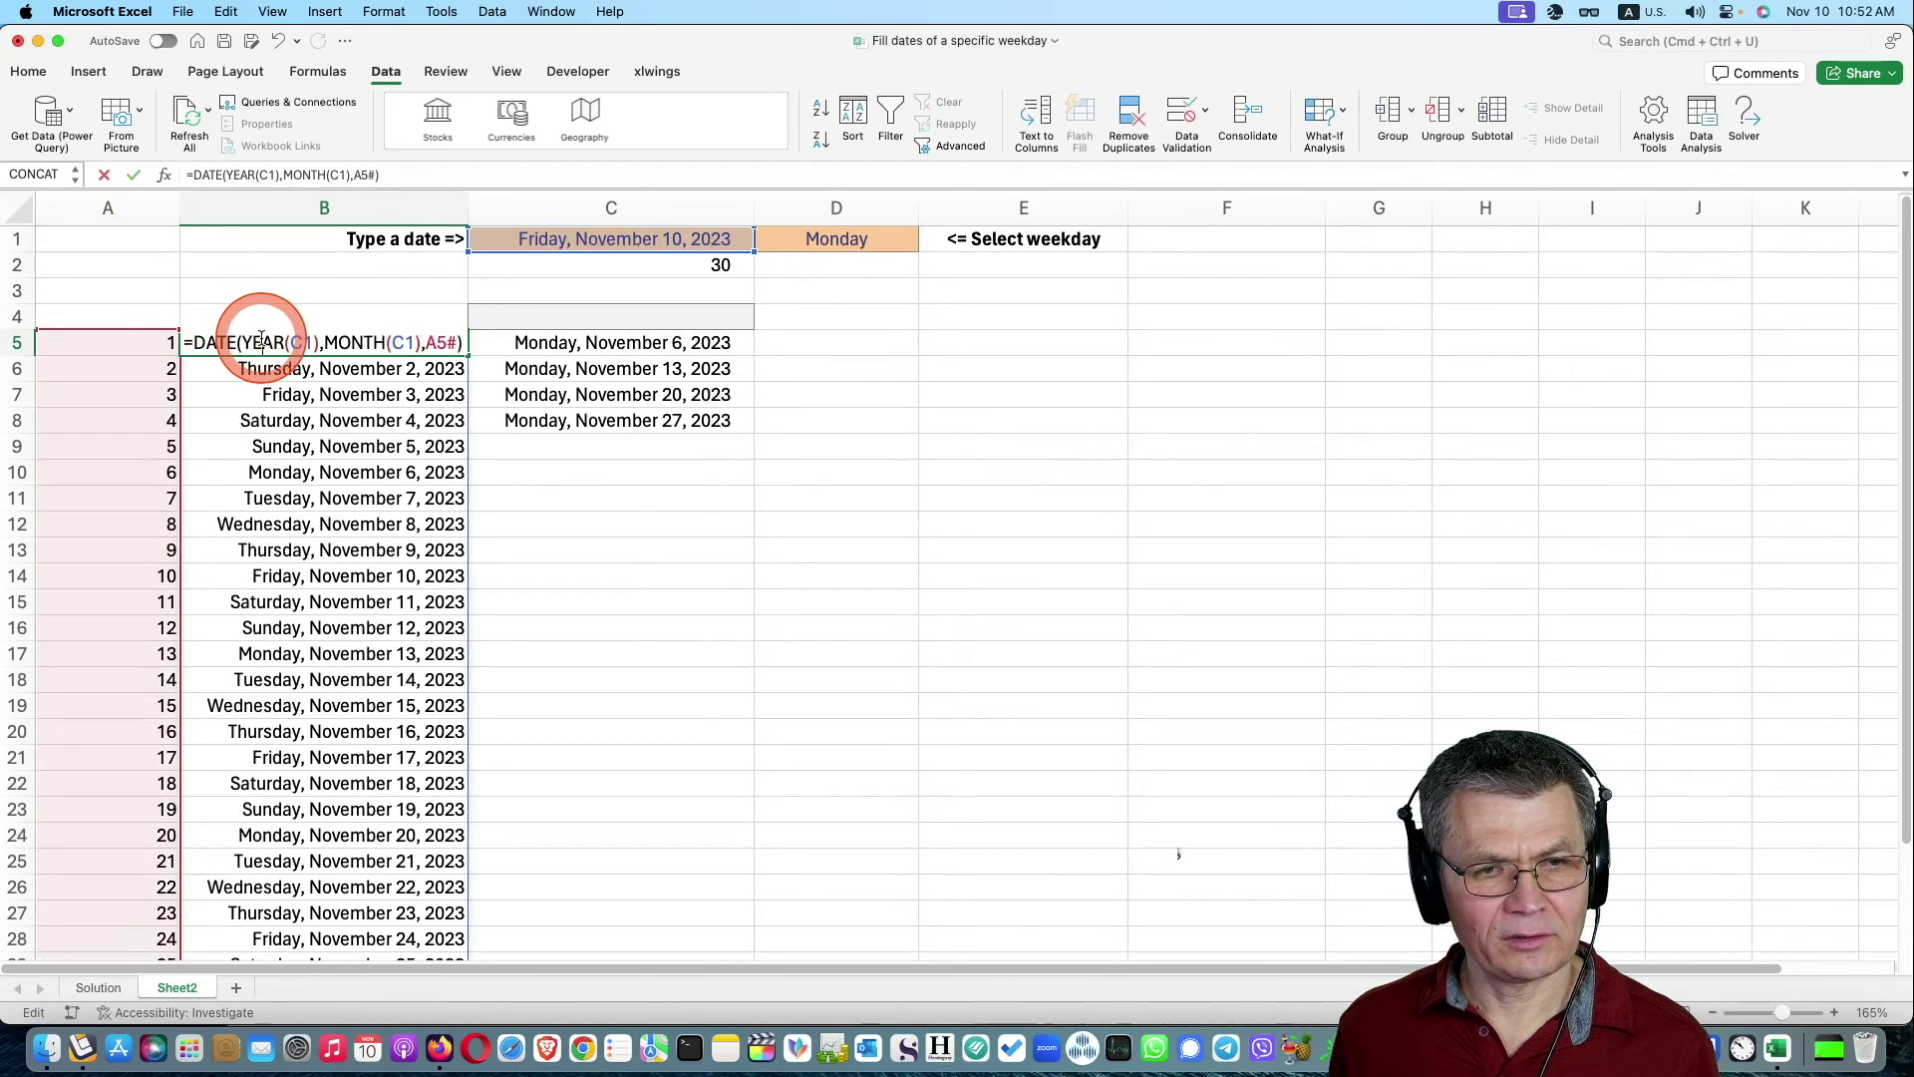
Replace A5# in B5's DATE formula with SEQUENCE(DAY(EOMONTH(C1,0))).
{"action": "left_click", "coordinate": [321, 339]}
{"action": "left_click", "coordinate": [444, 344]}
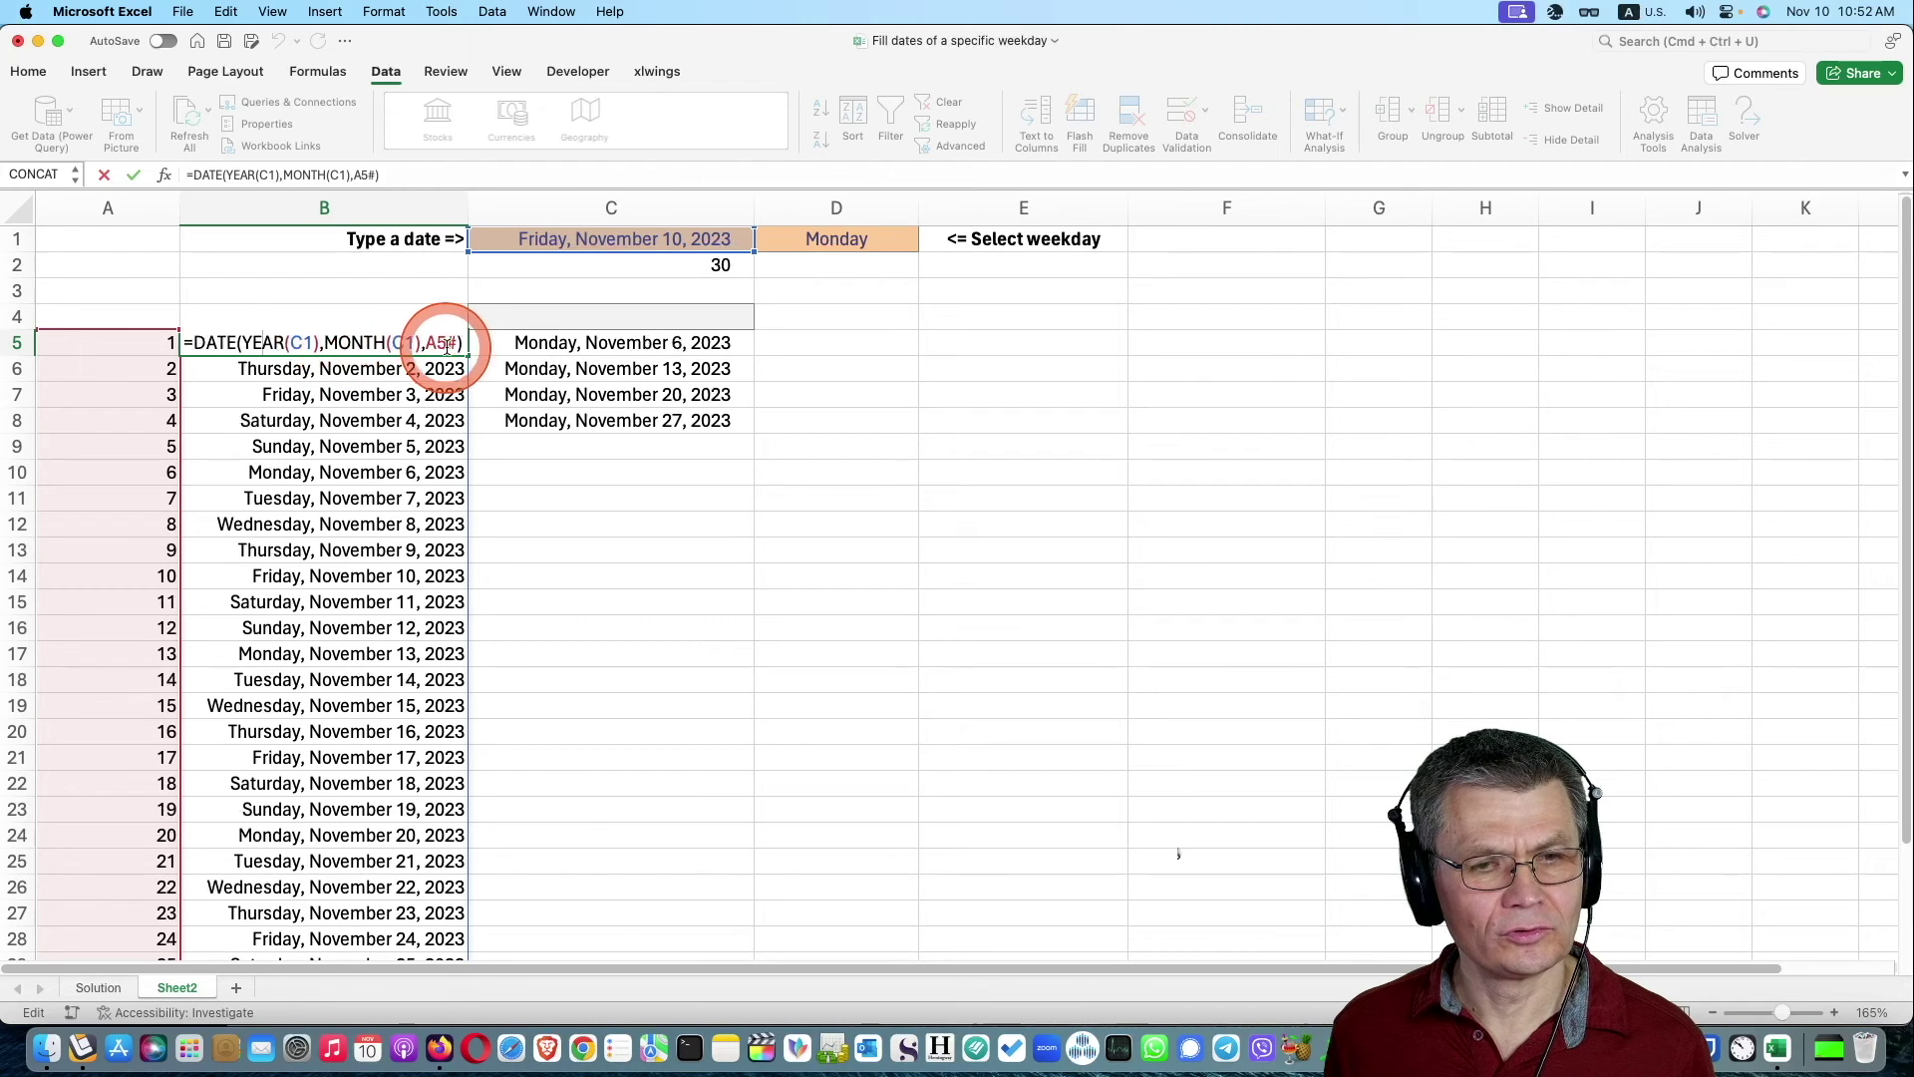
{"action": "left_click", "coordinate": [457, 344]}
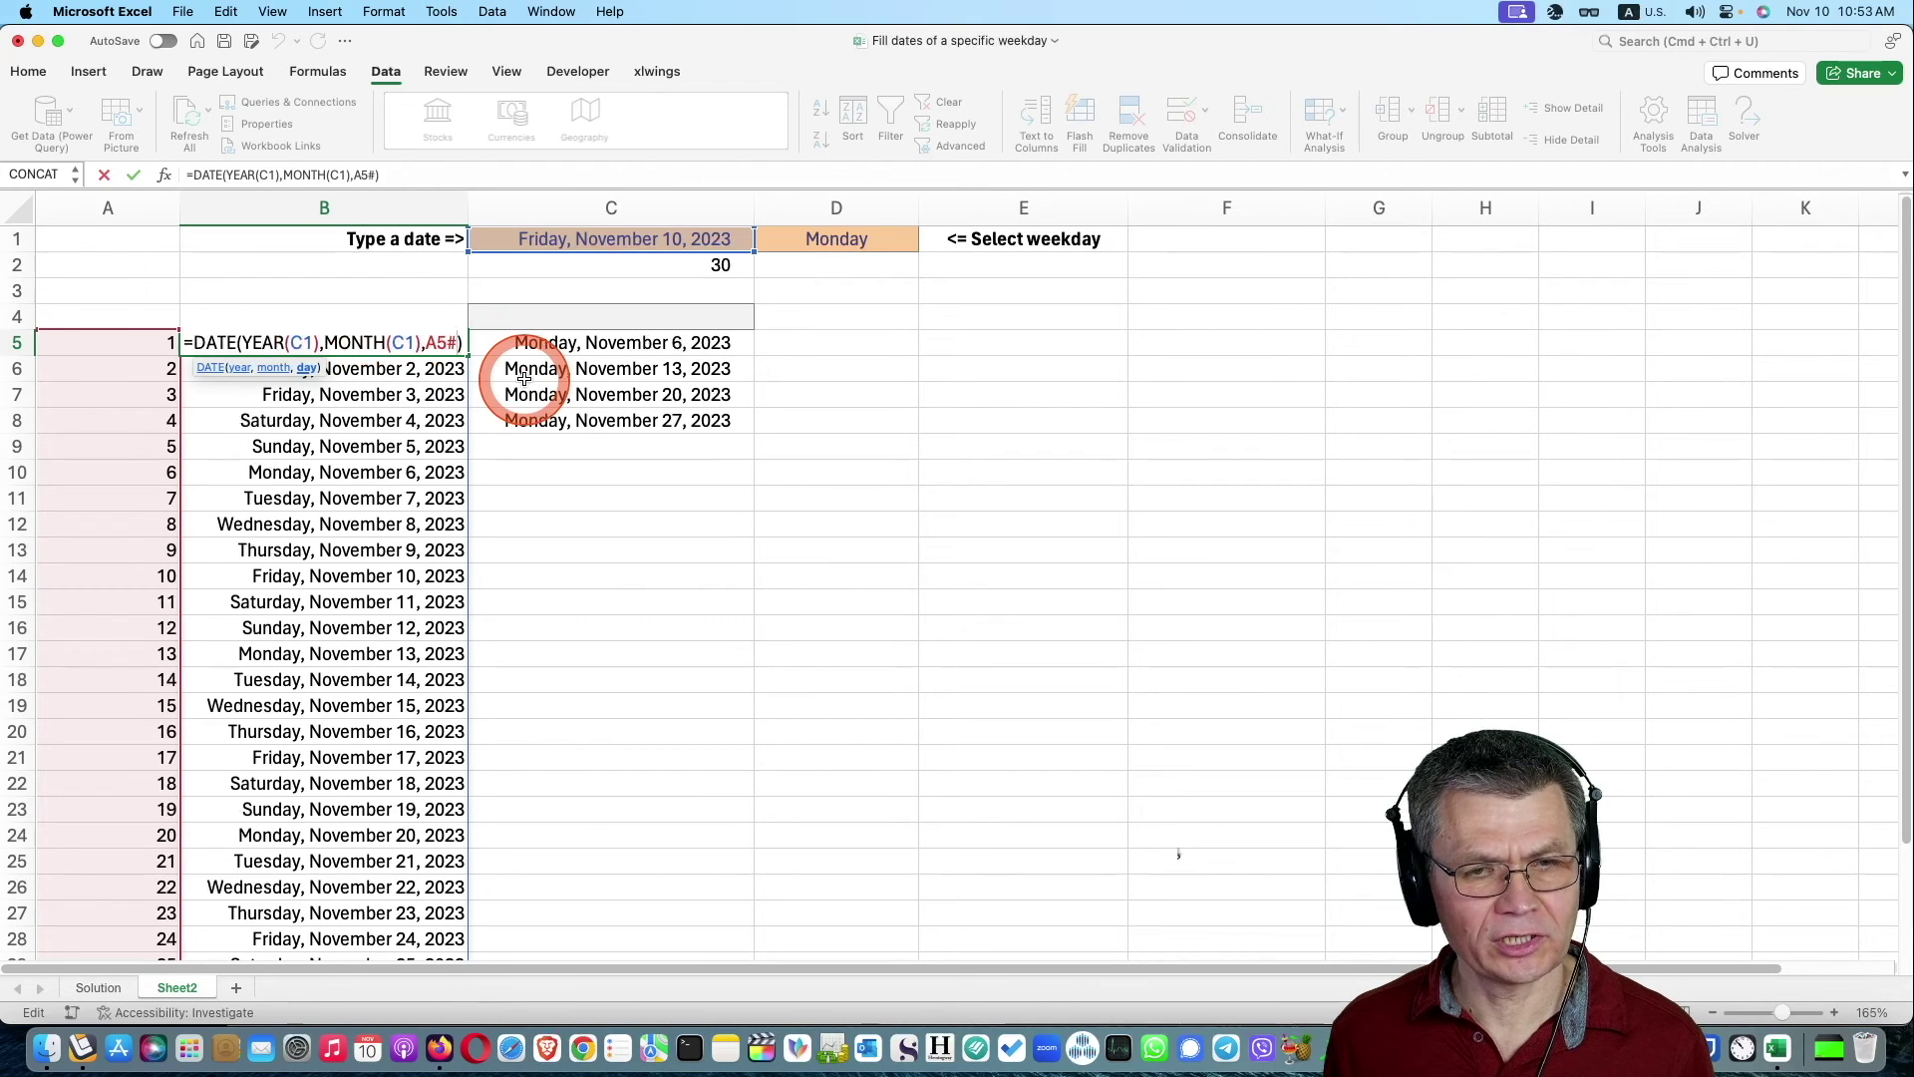
{"action": "key", "text": "BackSpace"}
{"action": "key", "text": "BackSpace"}
{"action": "key", "text": "BackSpace"}
{"action": "type", "text": "SEQUENCE(DAY(EOMONTH(C1,0)))"}
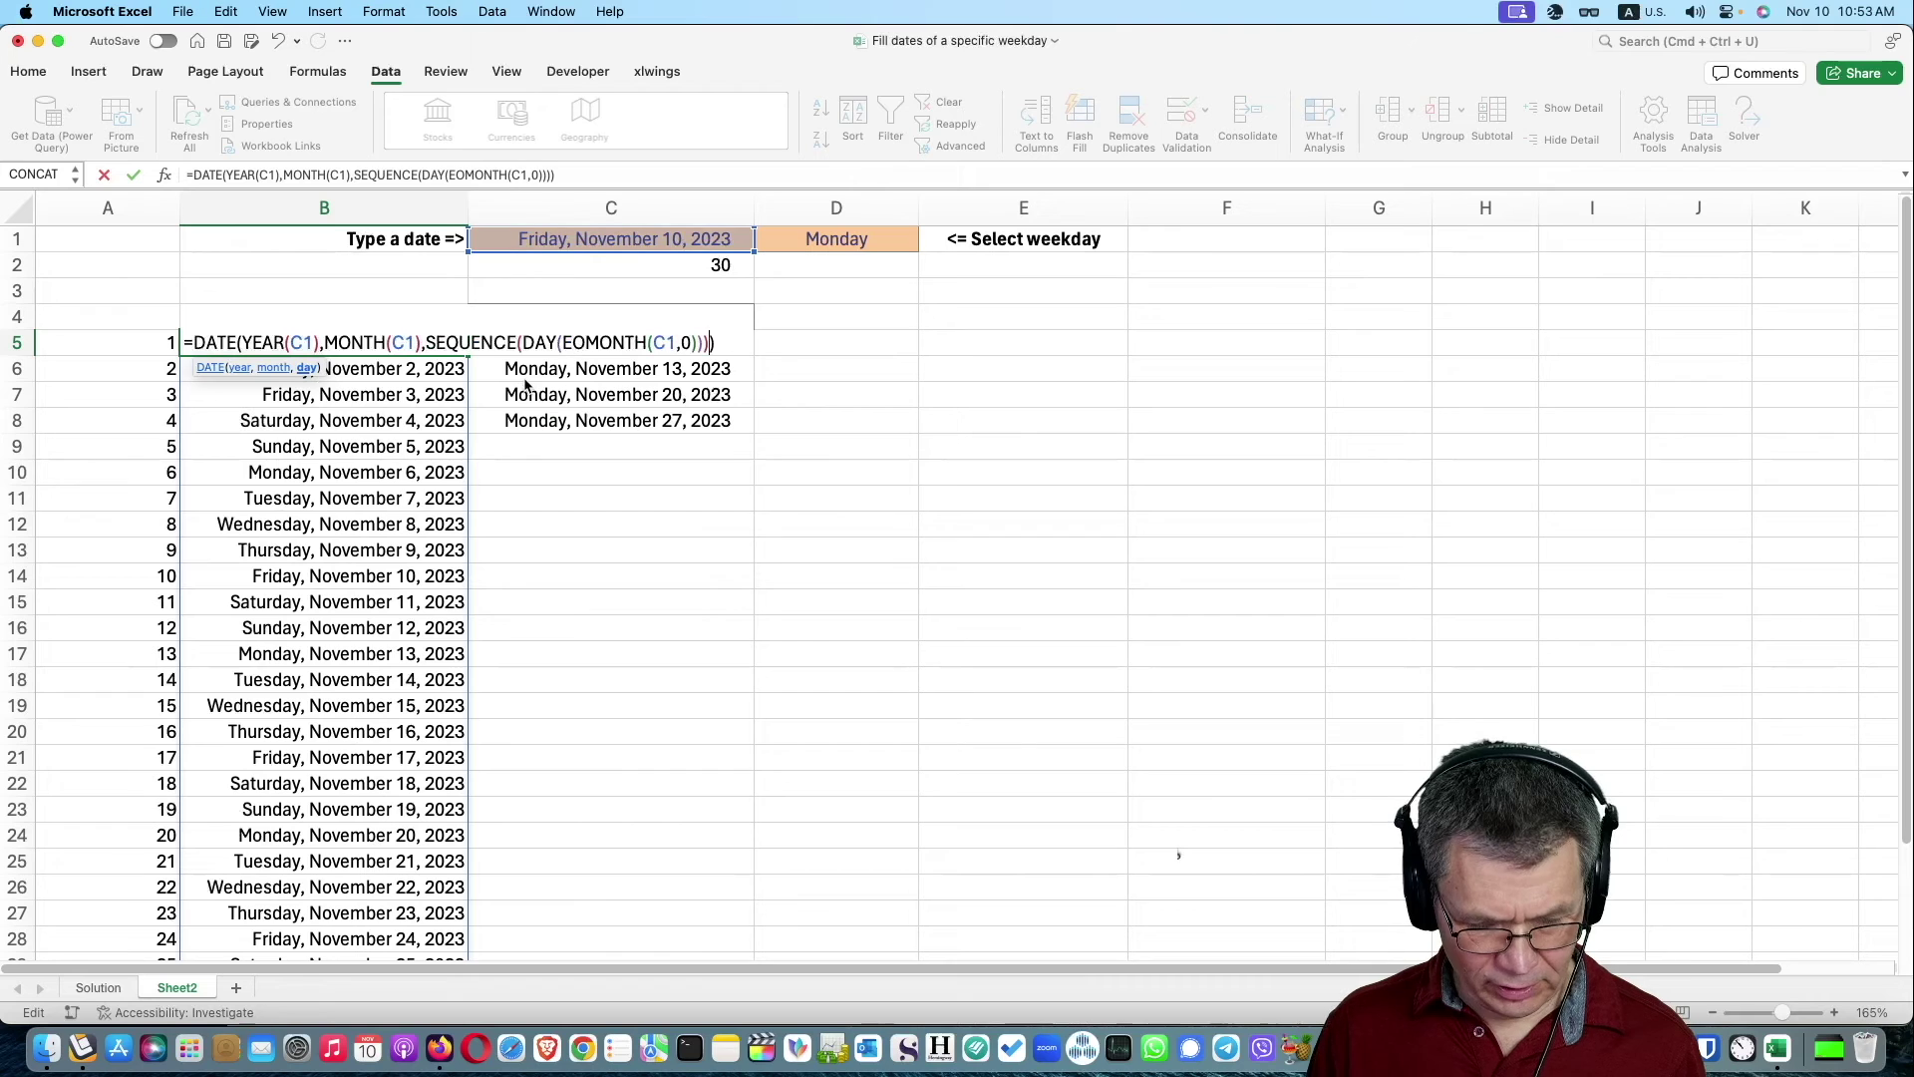
{"action": "left_click", "coordinate": [536, 342]}
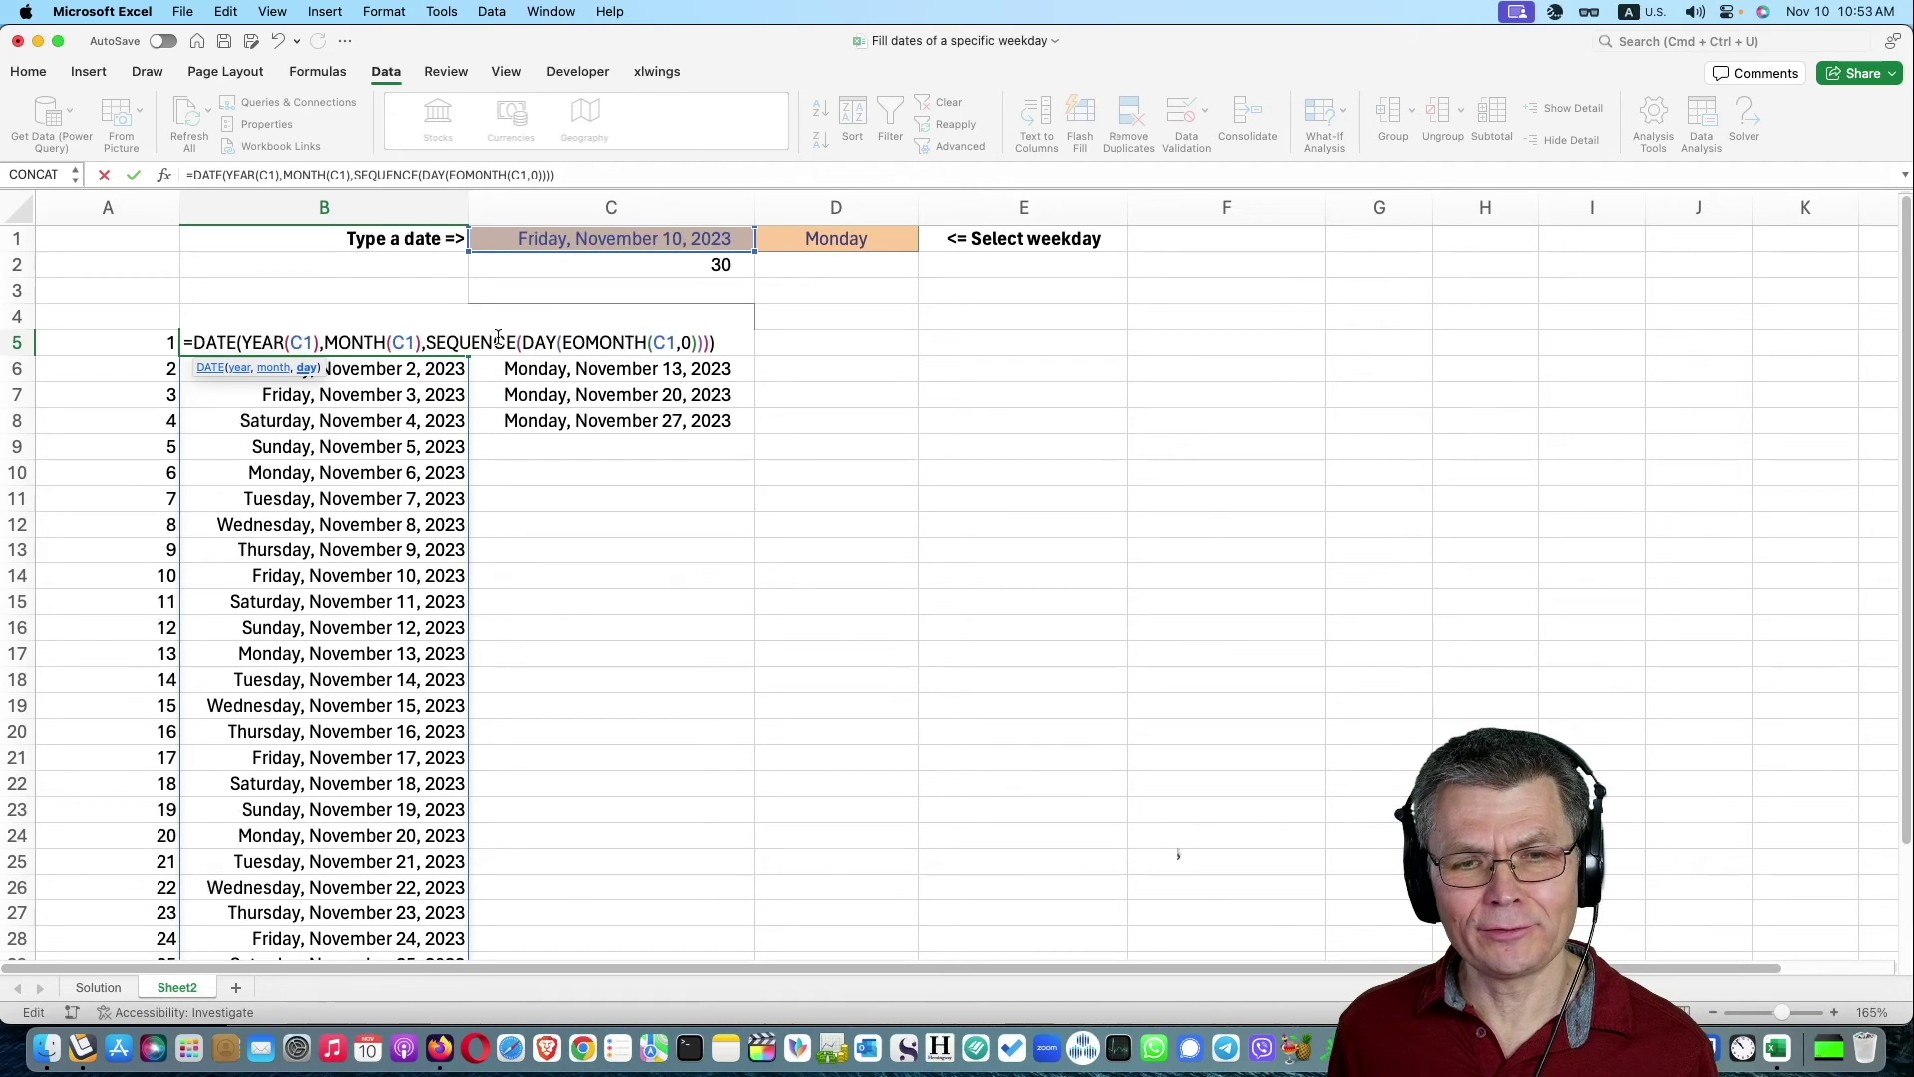
{"action": "key", "text": "Return"}
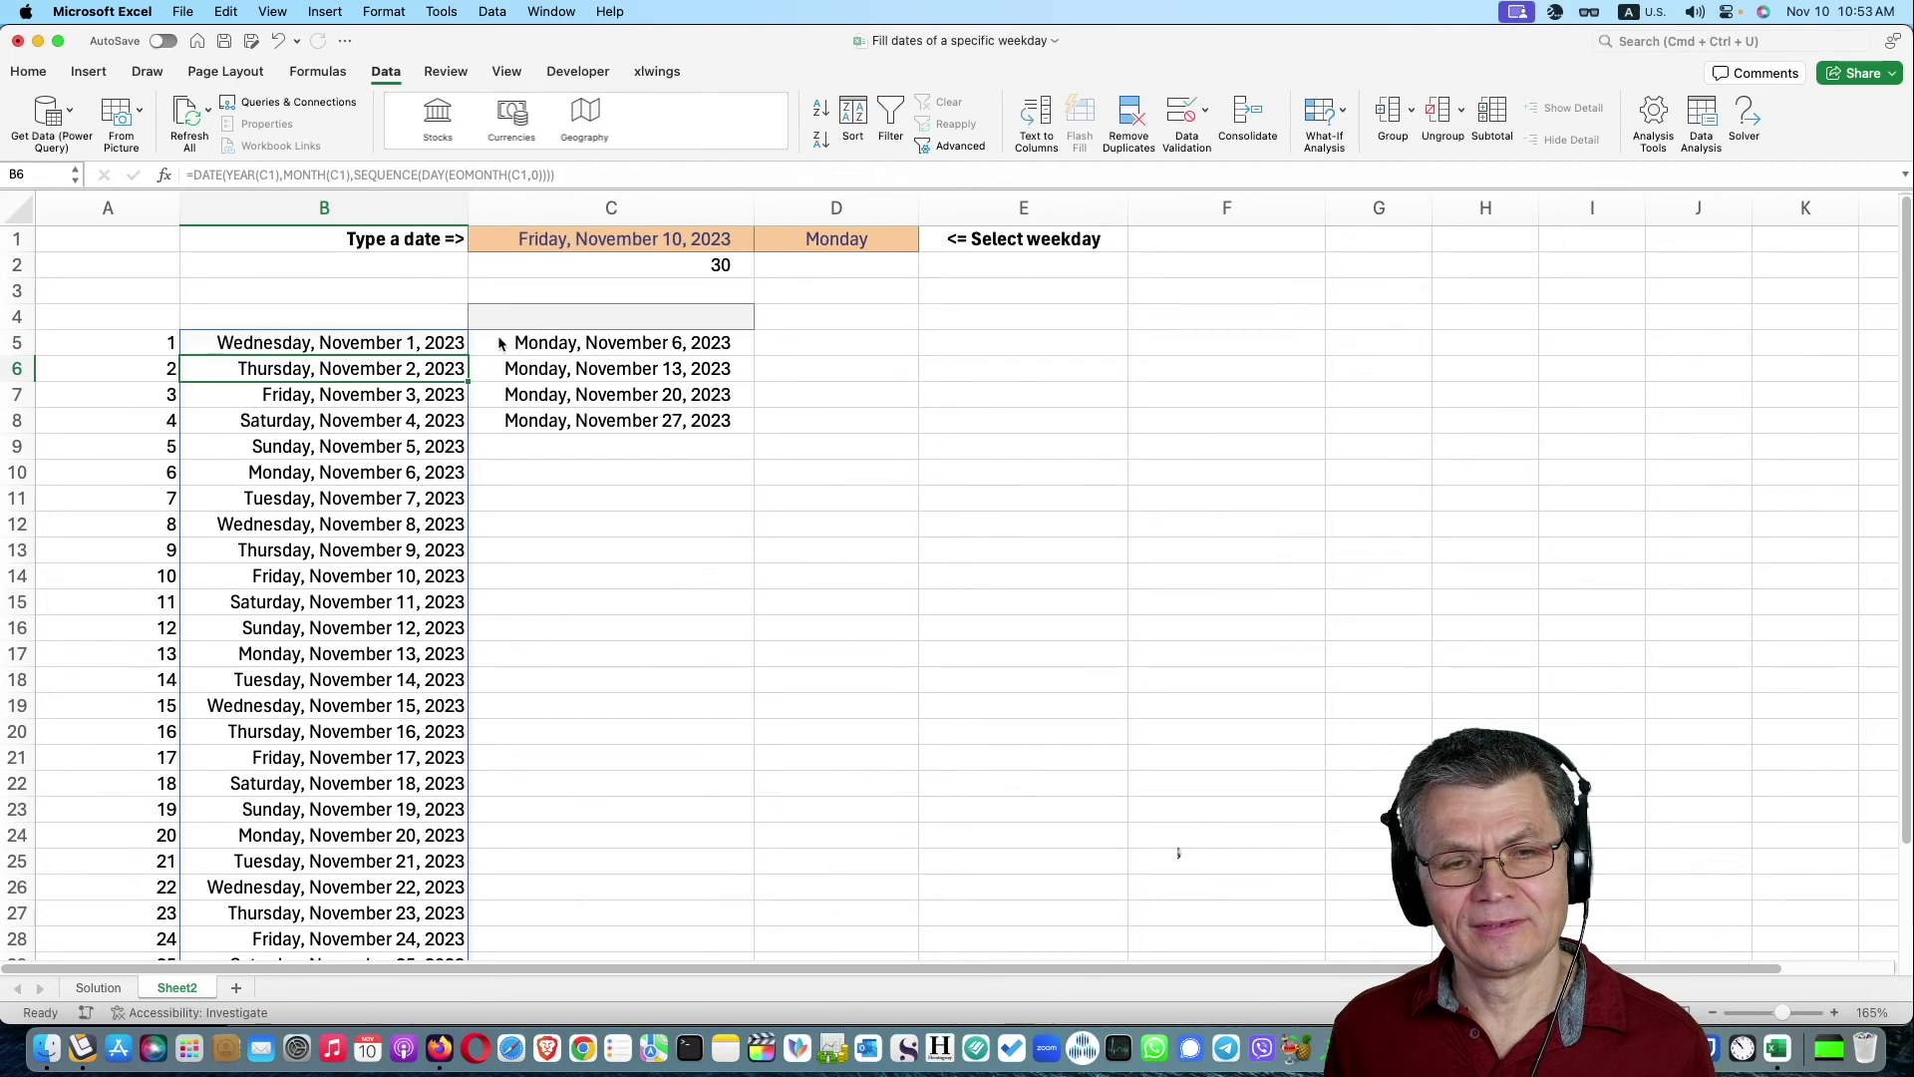
{"action": "left_click", "coordinate": [239, 342]}
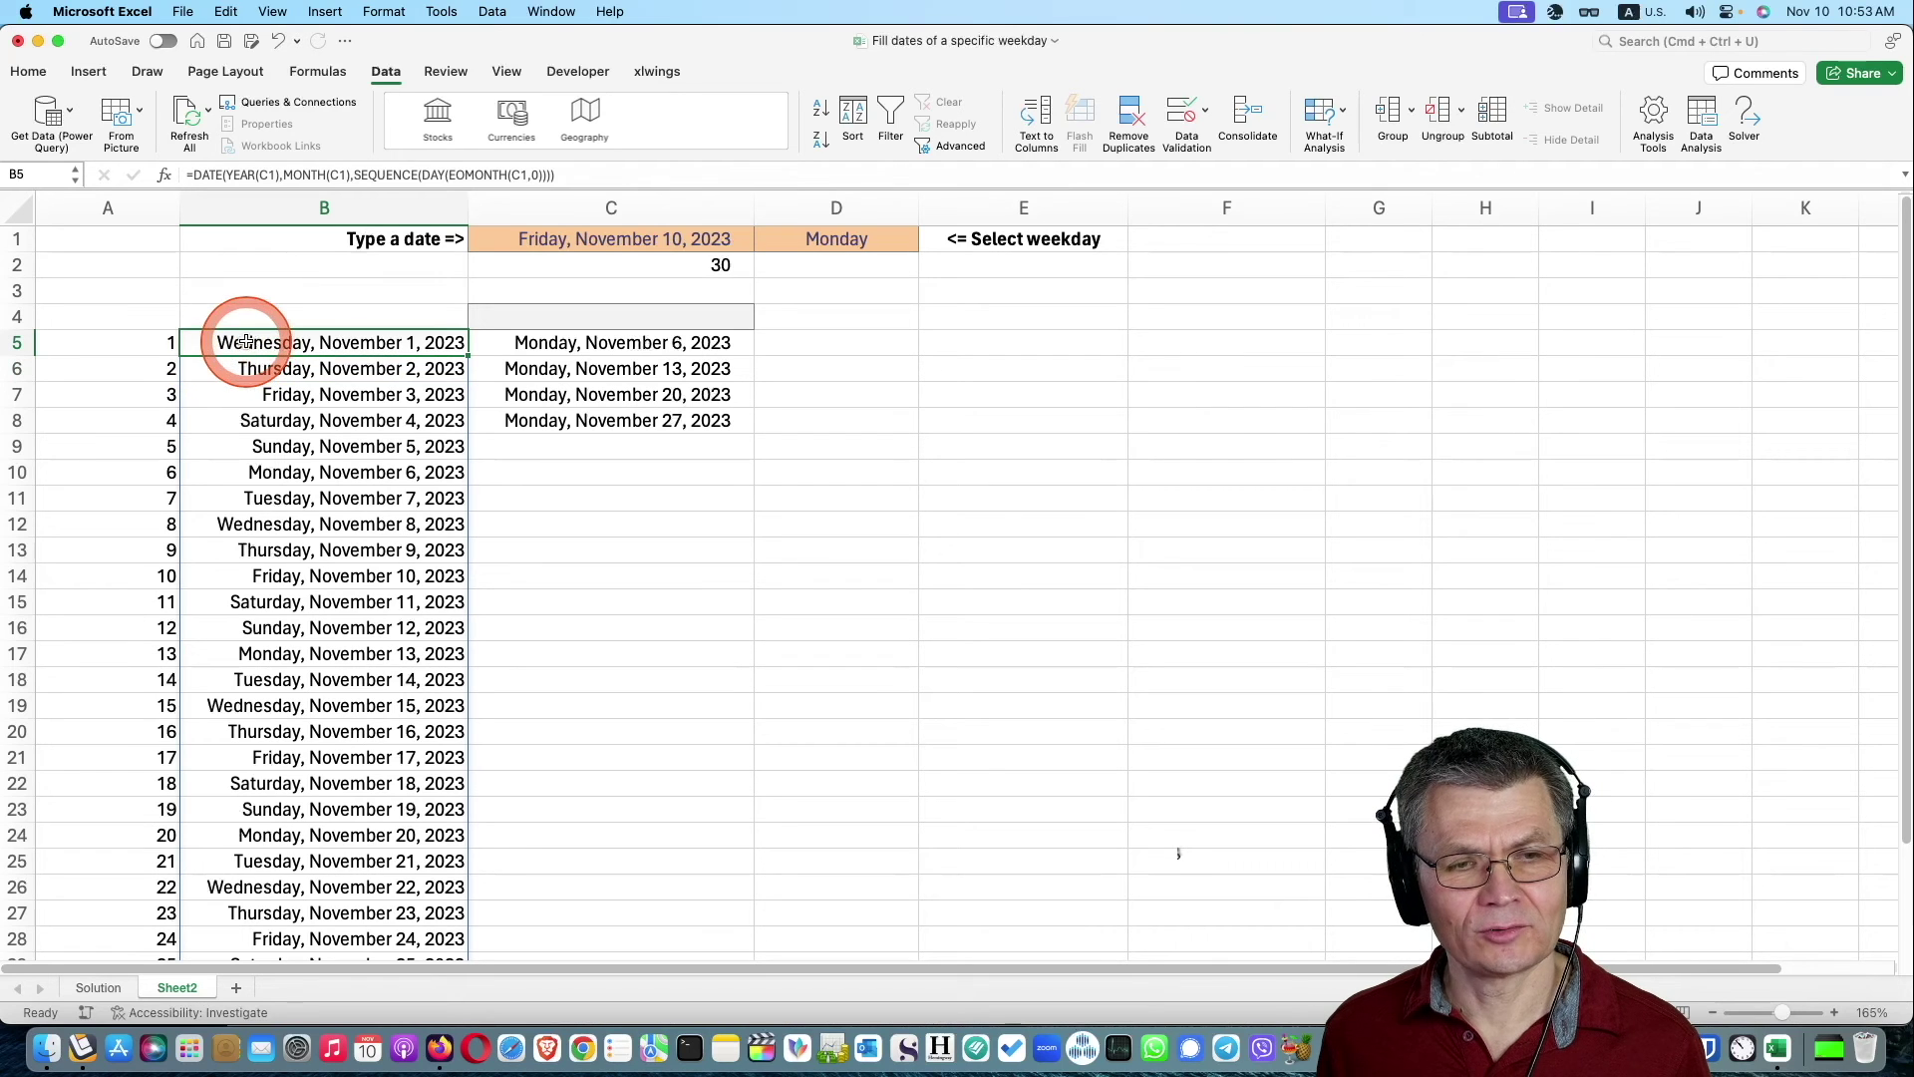
{"action": "left_click", "coordinate": [141, 341]}
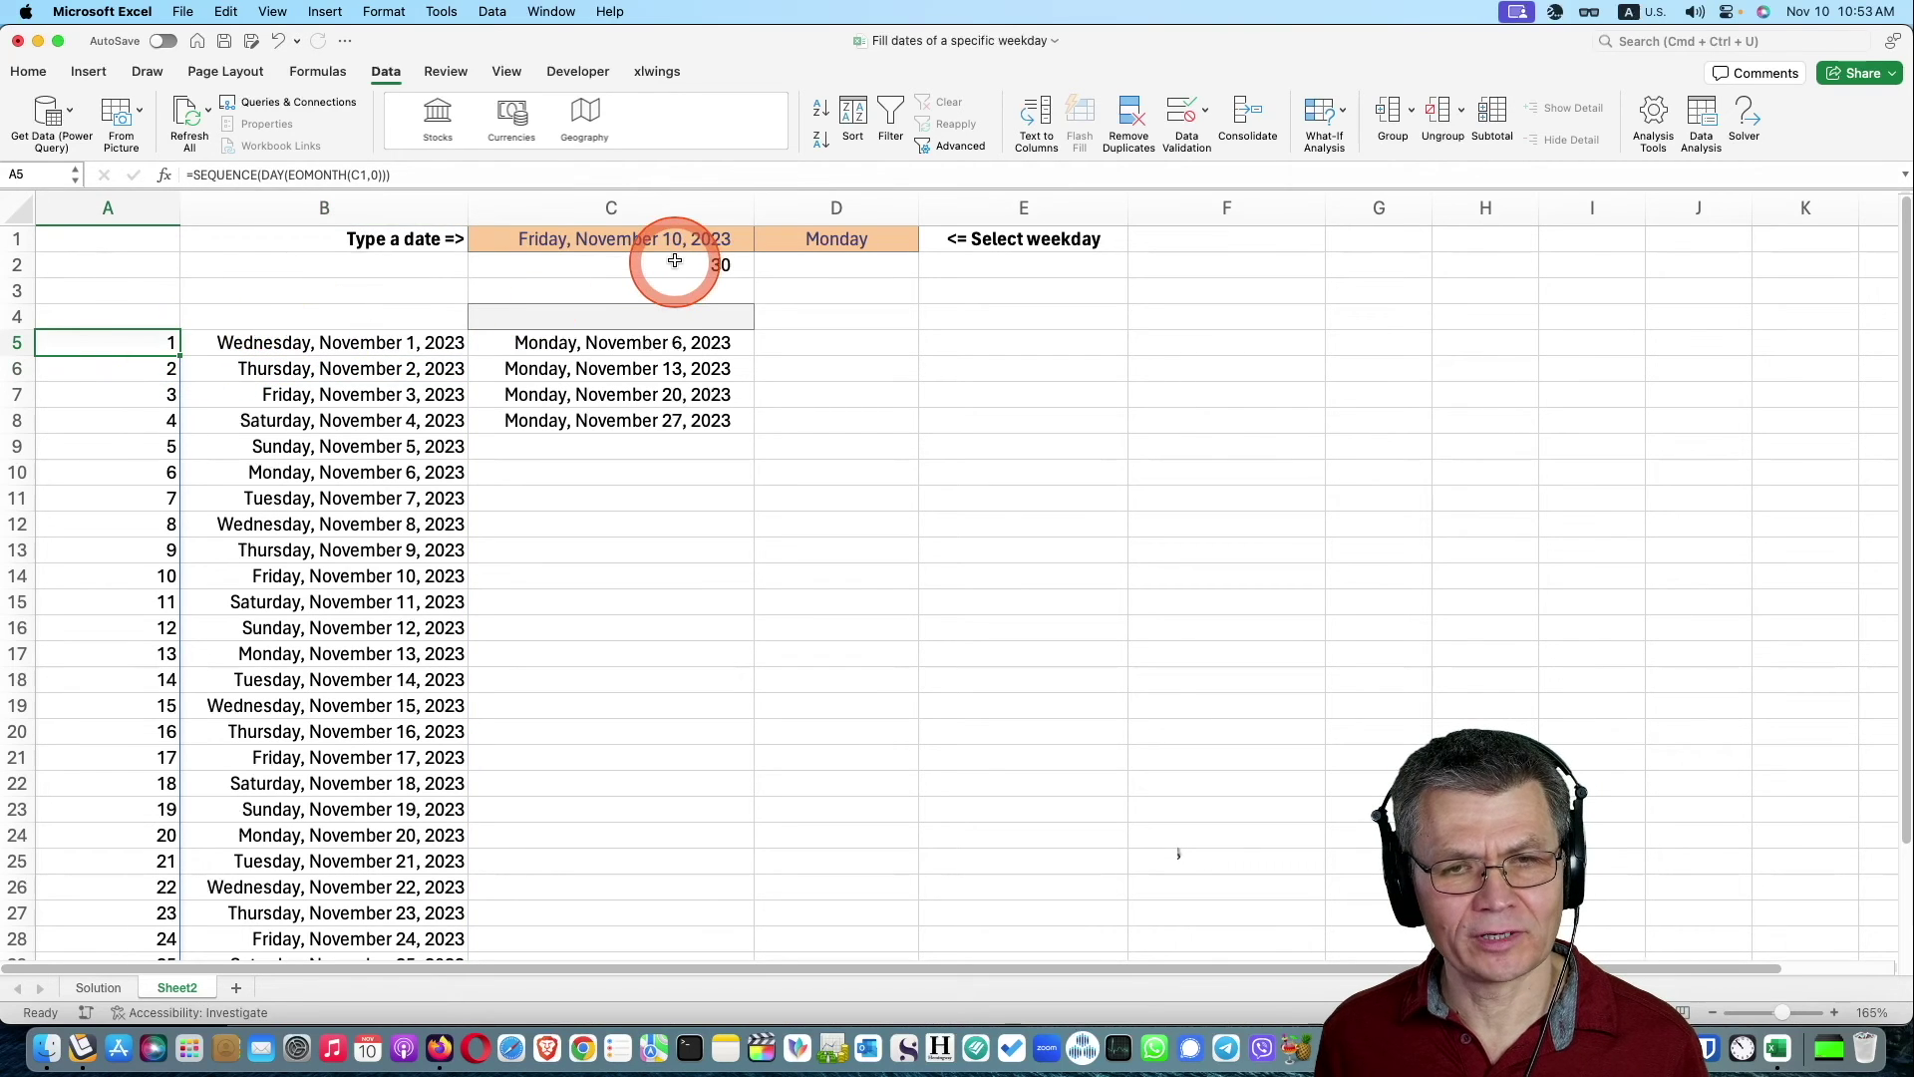
Clear the 30 in C2 and the column A day-number formula, keeping B5:B23 dates.
{"action": "left_click", "coordinate": [641, 265]}
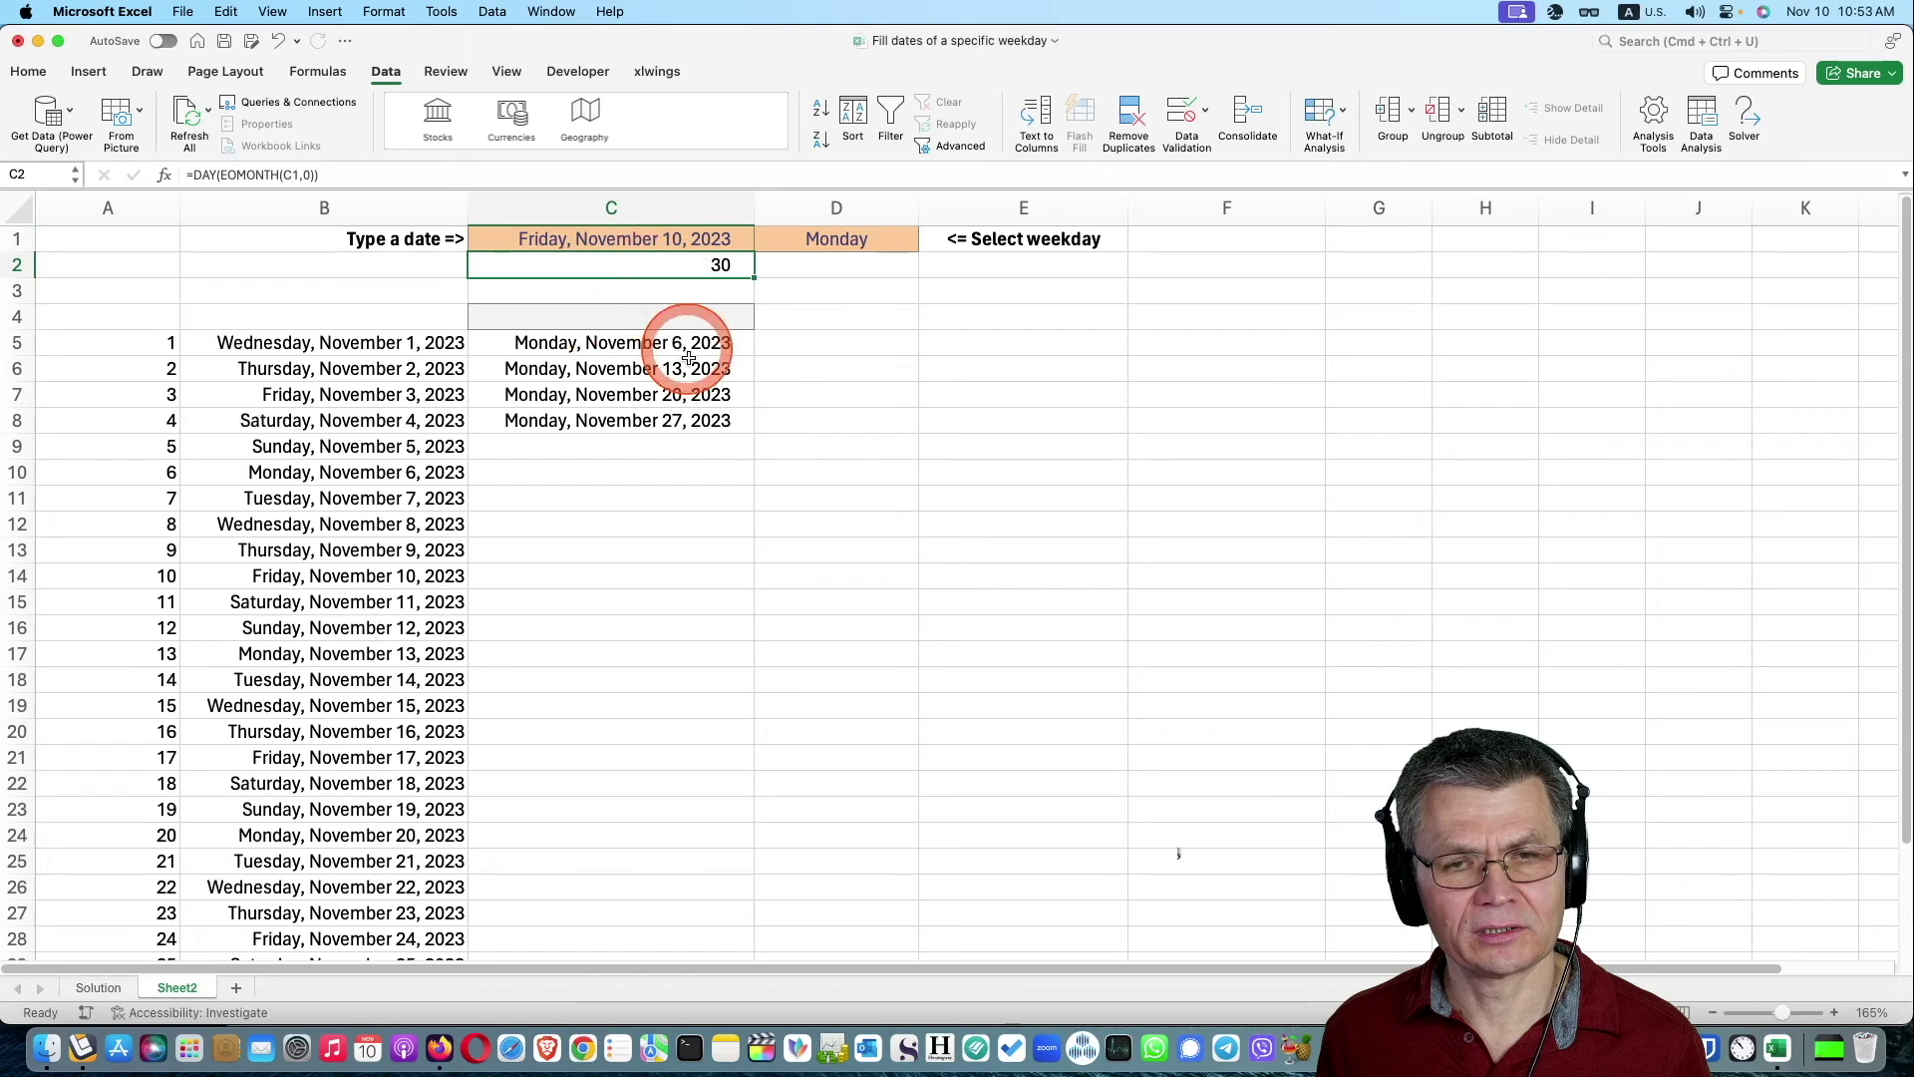
{"action": "key", "text": "Delete"}
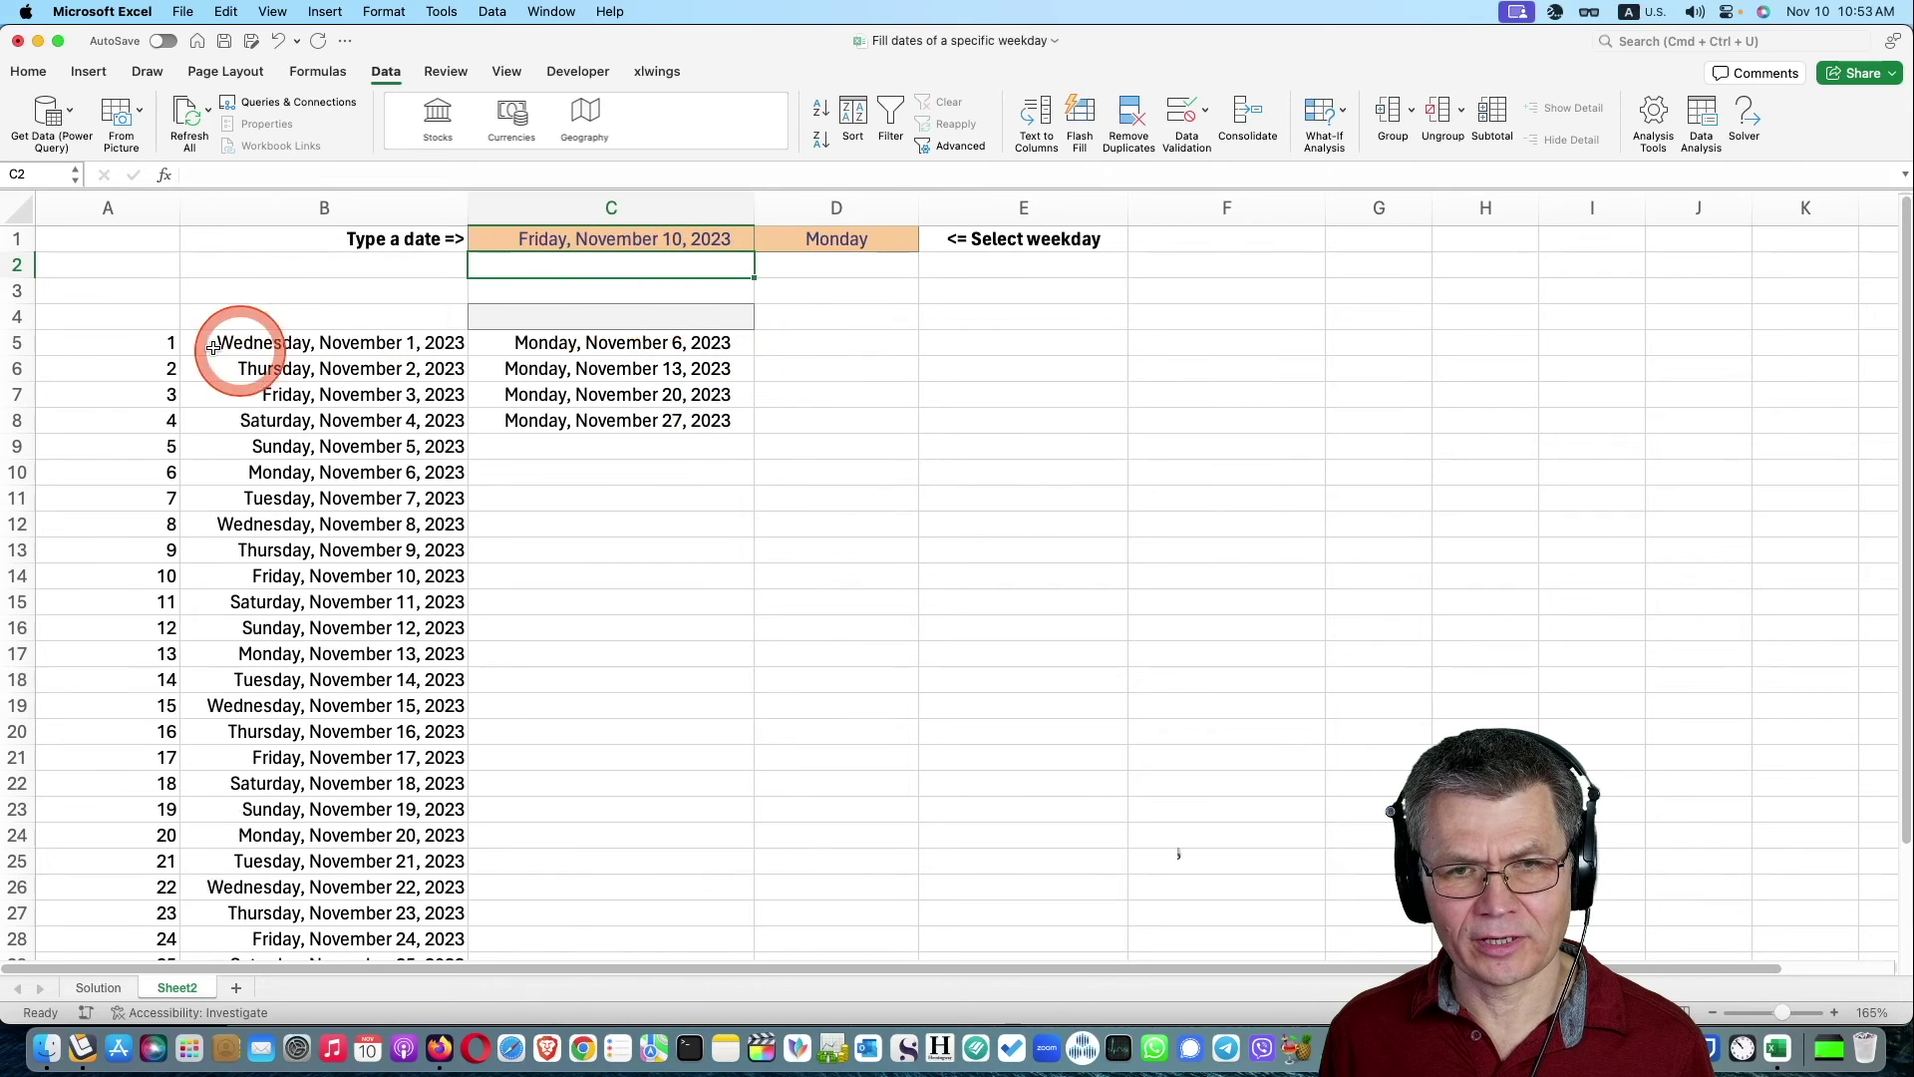
{"action": "left_click", "coordinate": [155, 343]}
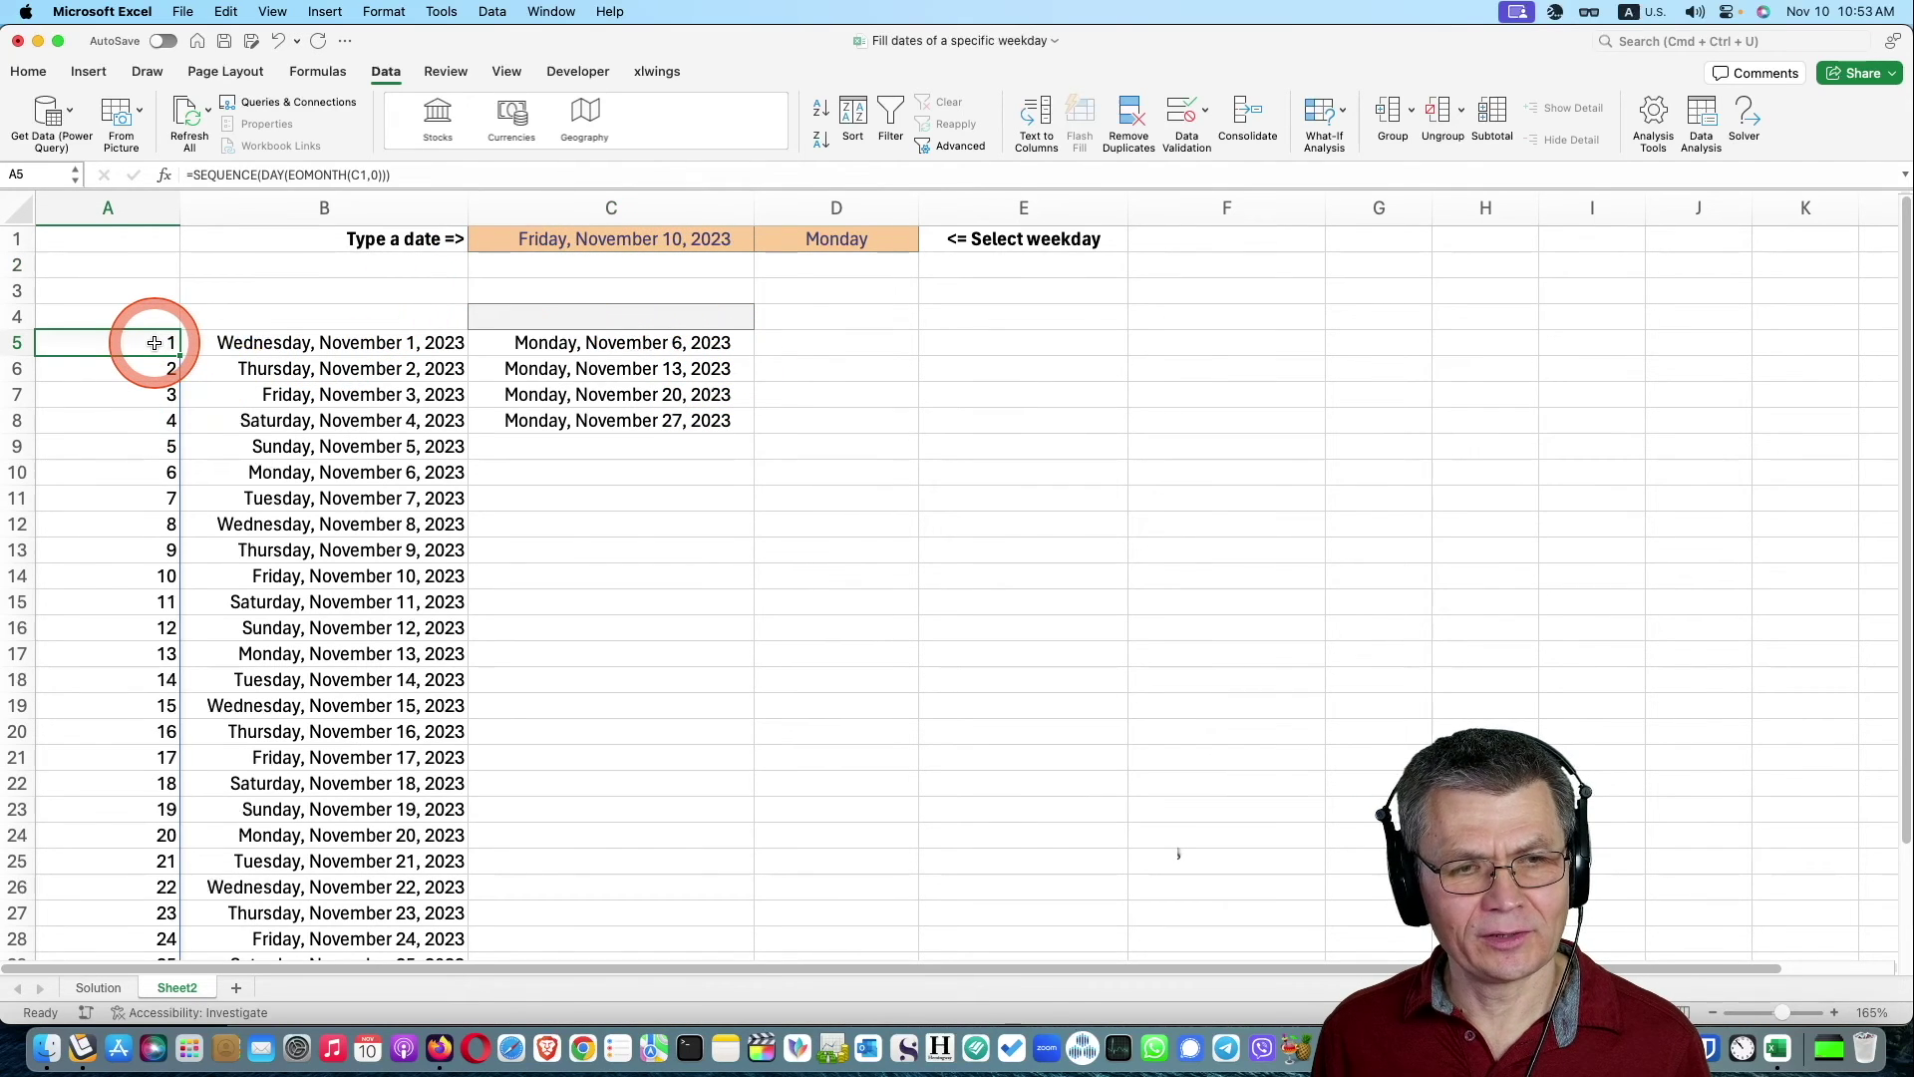
{"action": "key", "text": "Delete"}
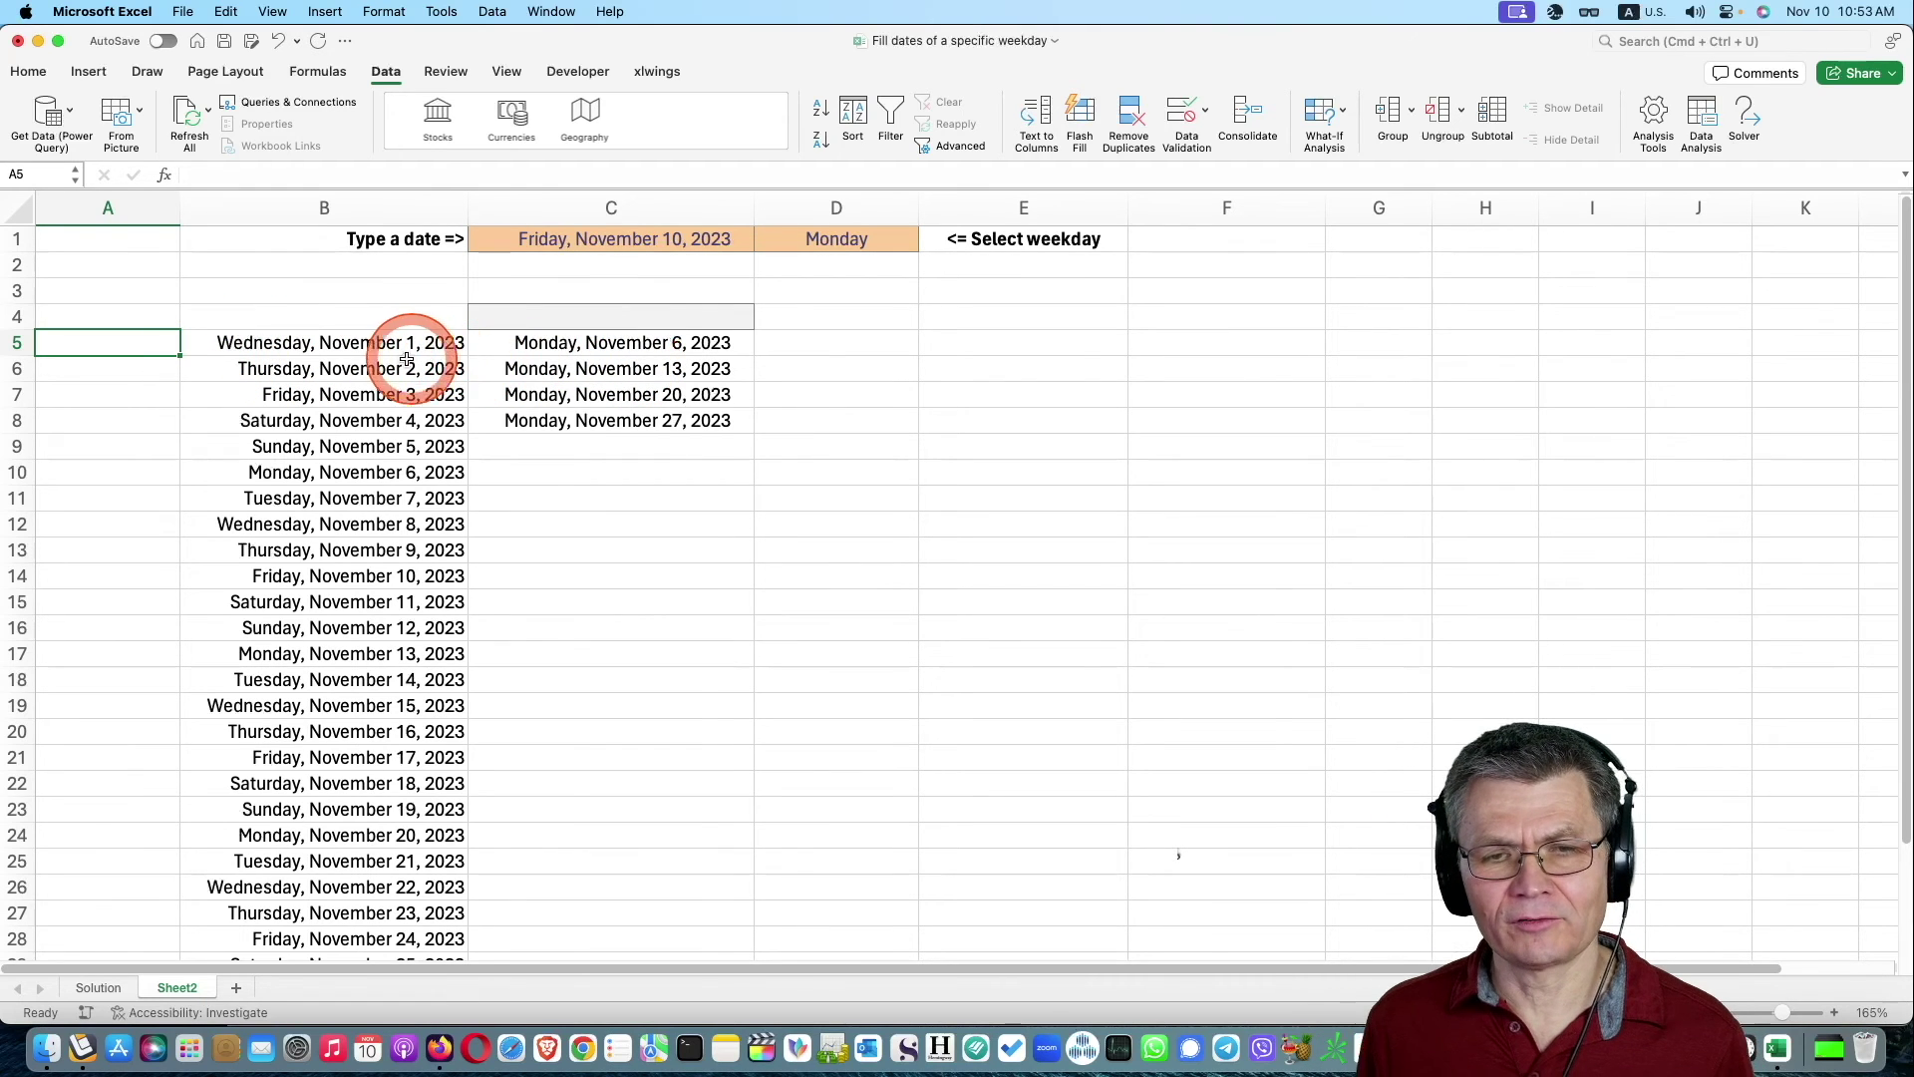
{"action": "left_click_drag", "start_coordinate": [418, 356], "coordinate": [399, 809]}
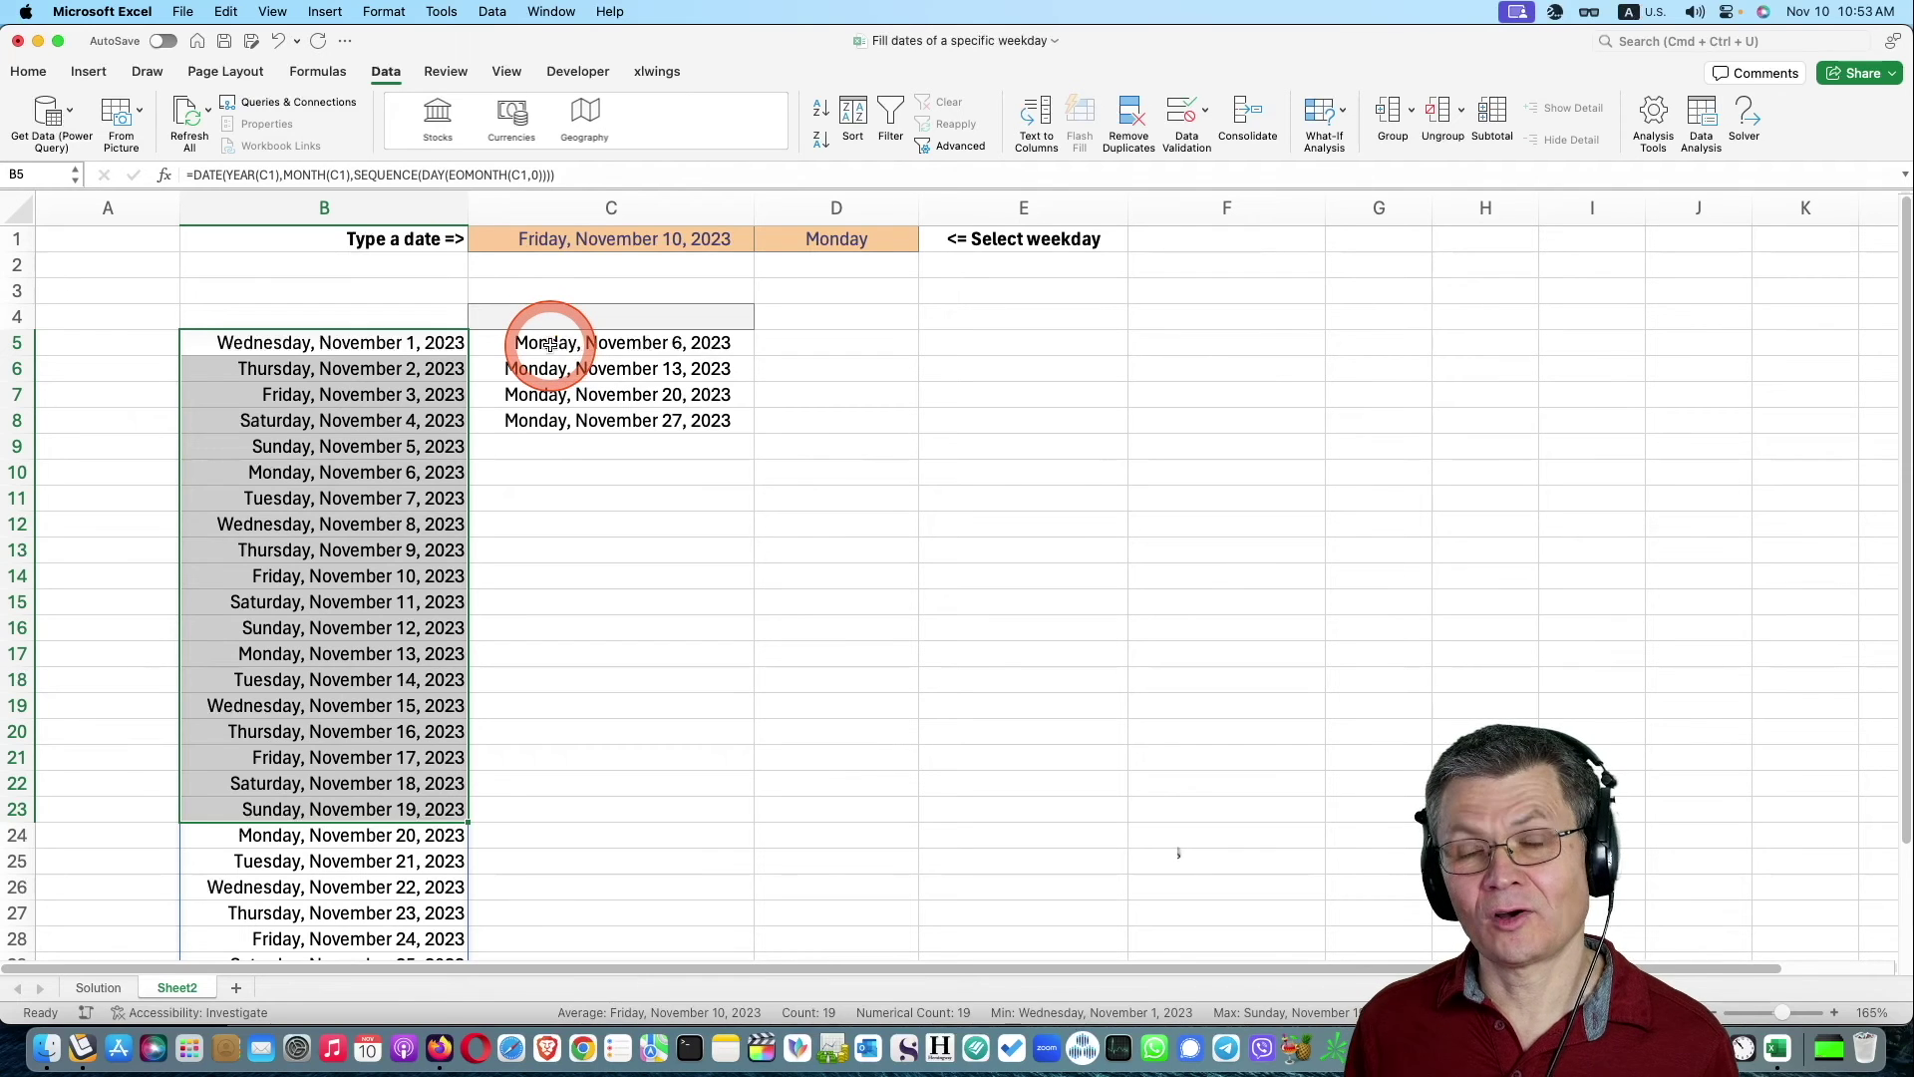
Copy the DATE/SEQUENCE formula text from B5.
{"action": "left_click", "coordinate": [549, 344]}
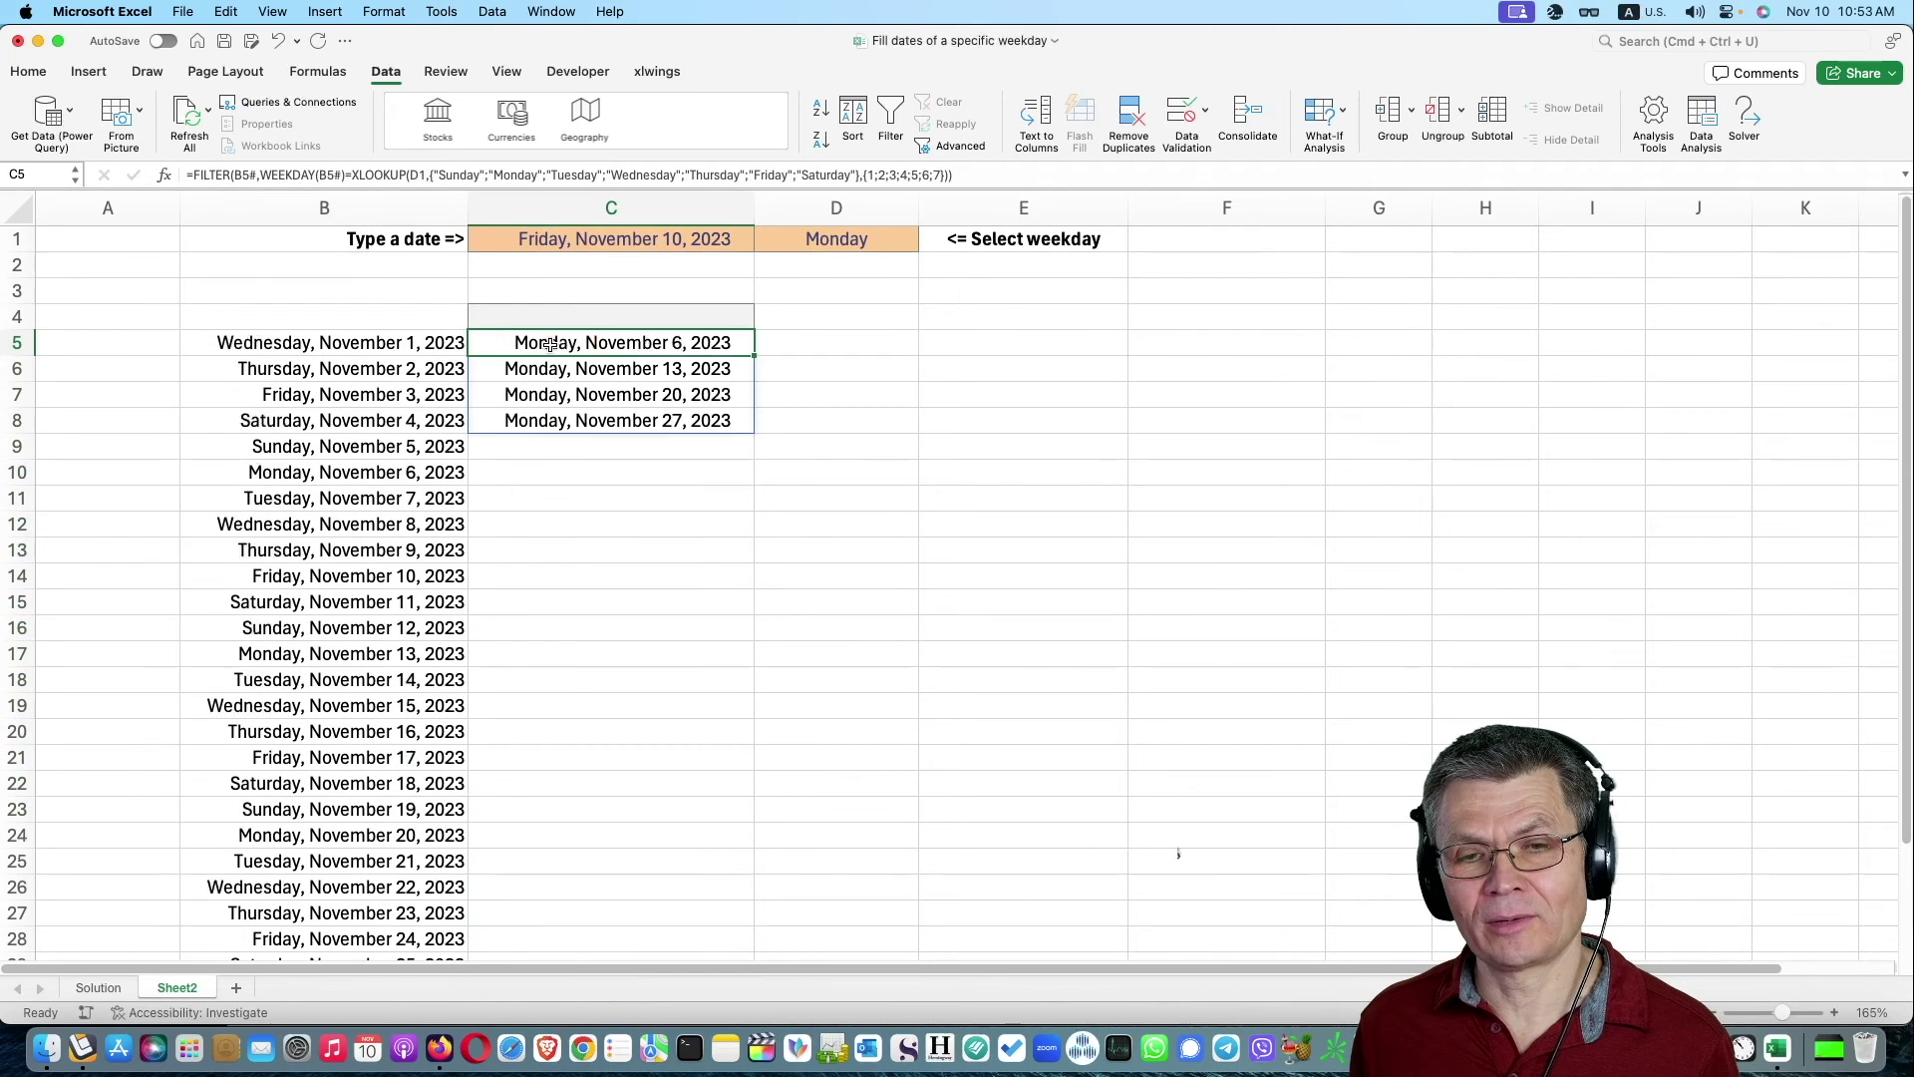
{"action": "double_click", "coordinate": [387, 343]}
{"action": "left_click", "coordinate": [714, 343]}
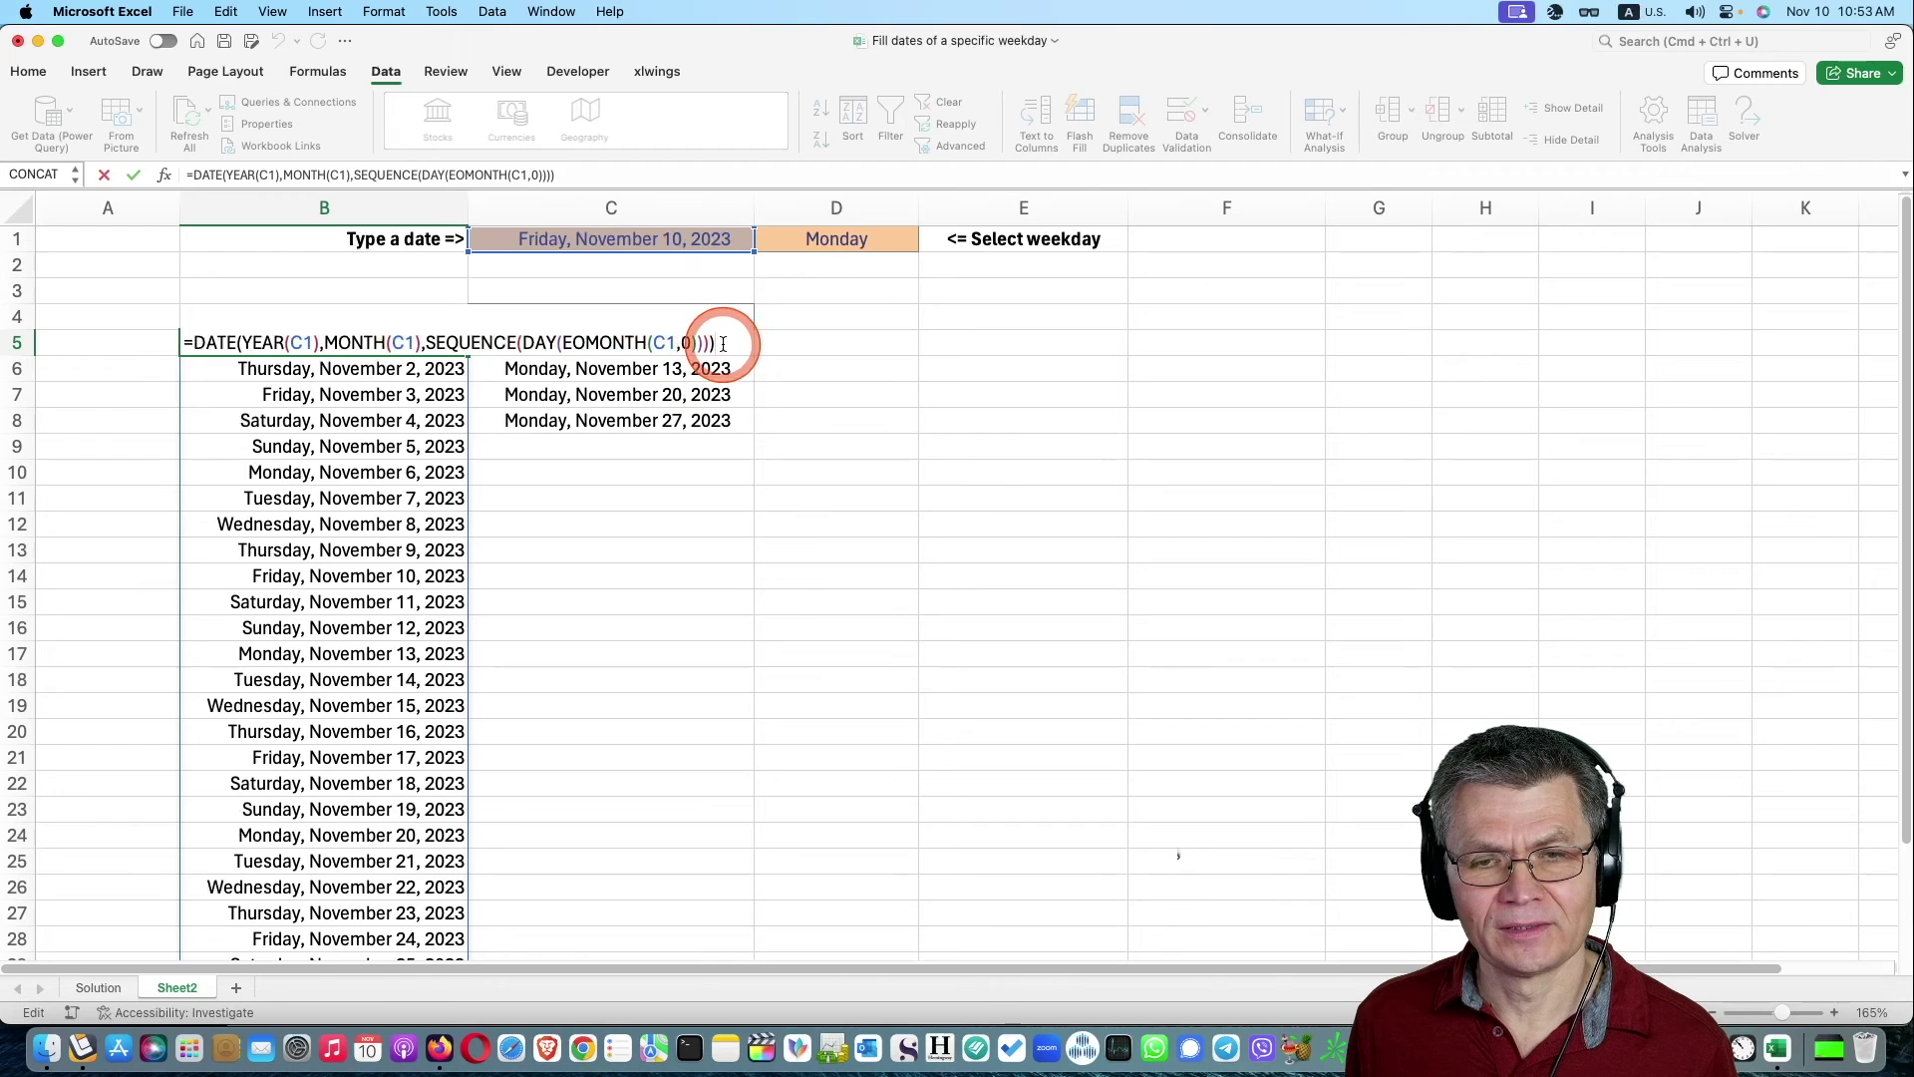
{"action": "left_click_drag", "start_coordinate": [723, 344], "coordinate": [236, 346]}
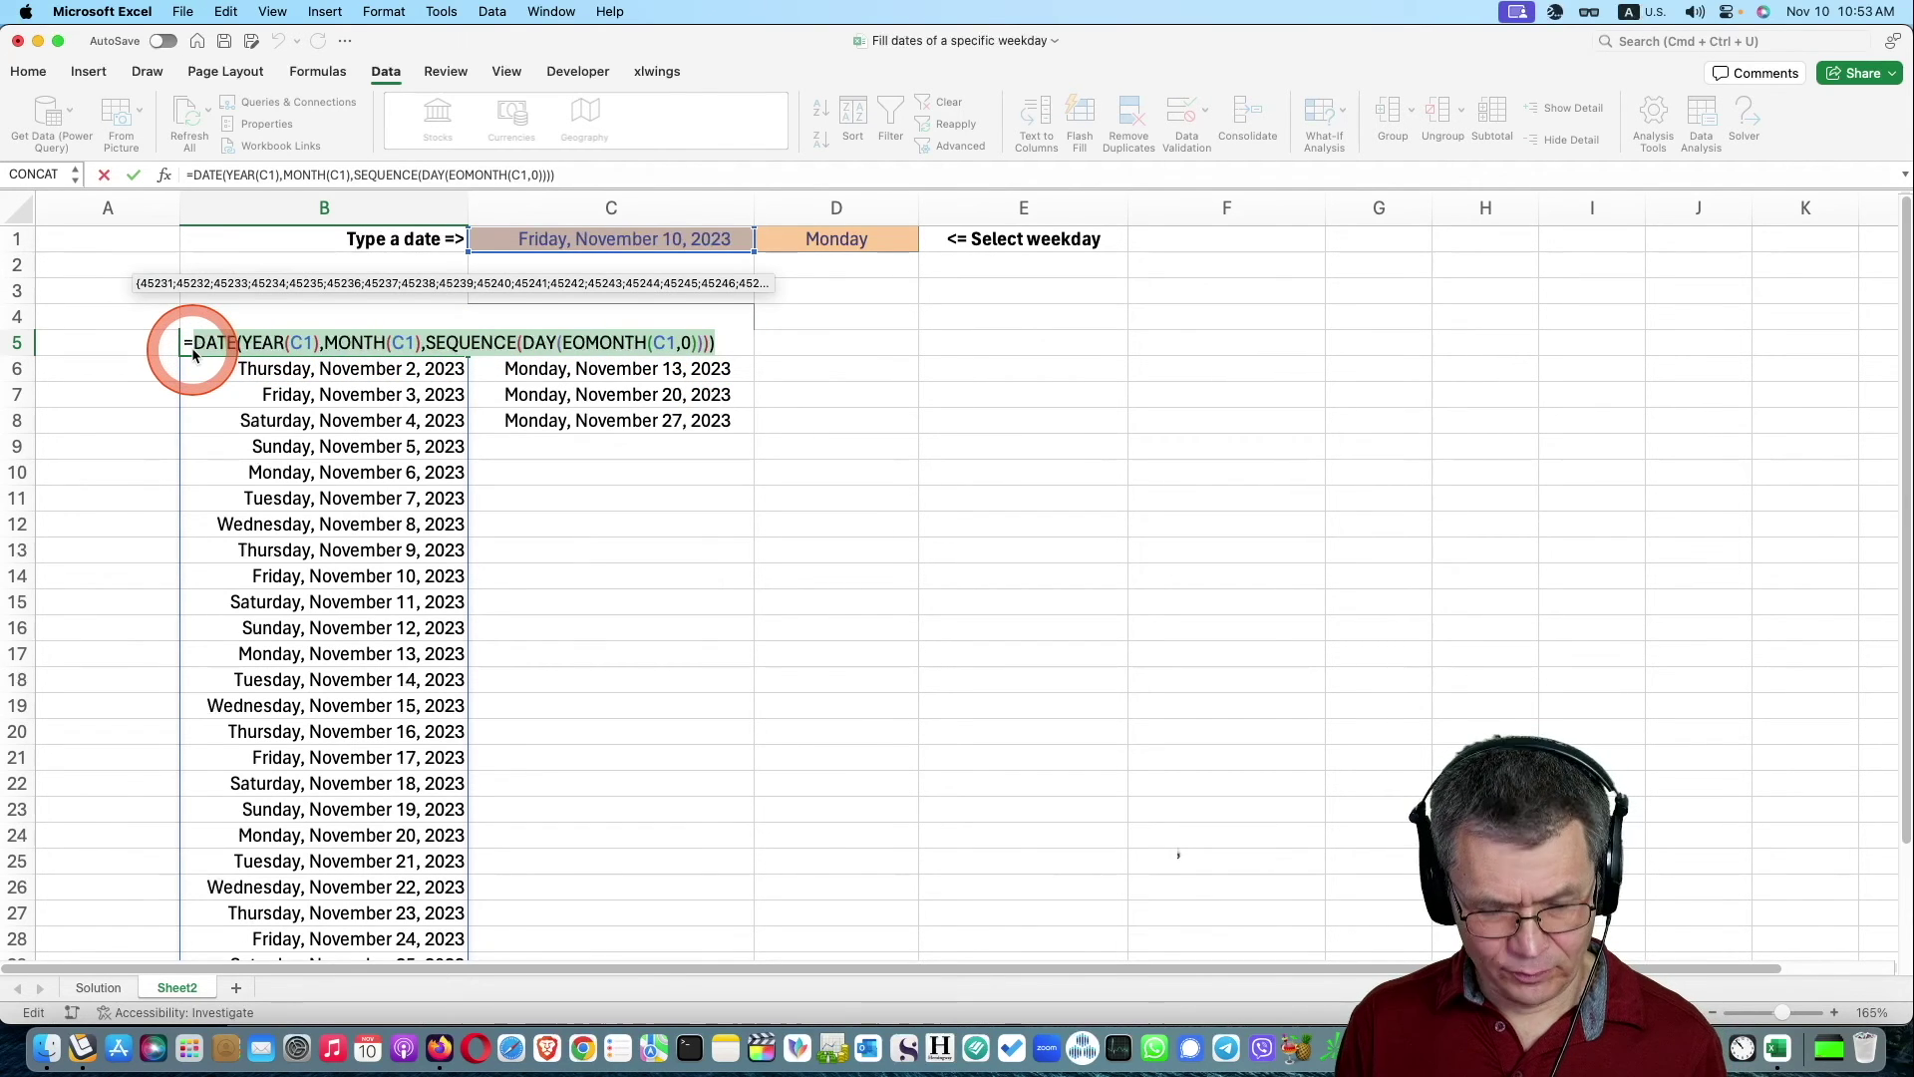
{"action": "key", "text": "Escape"}
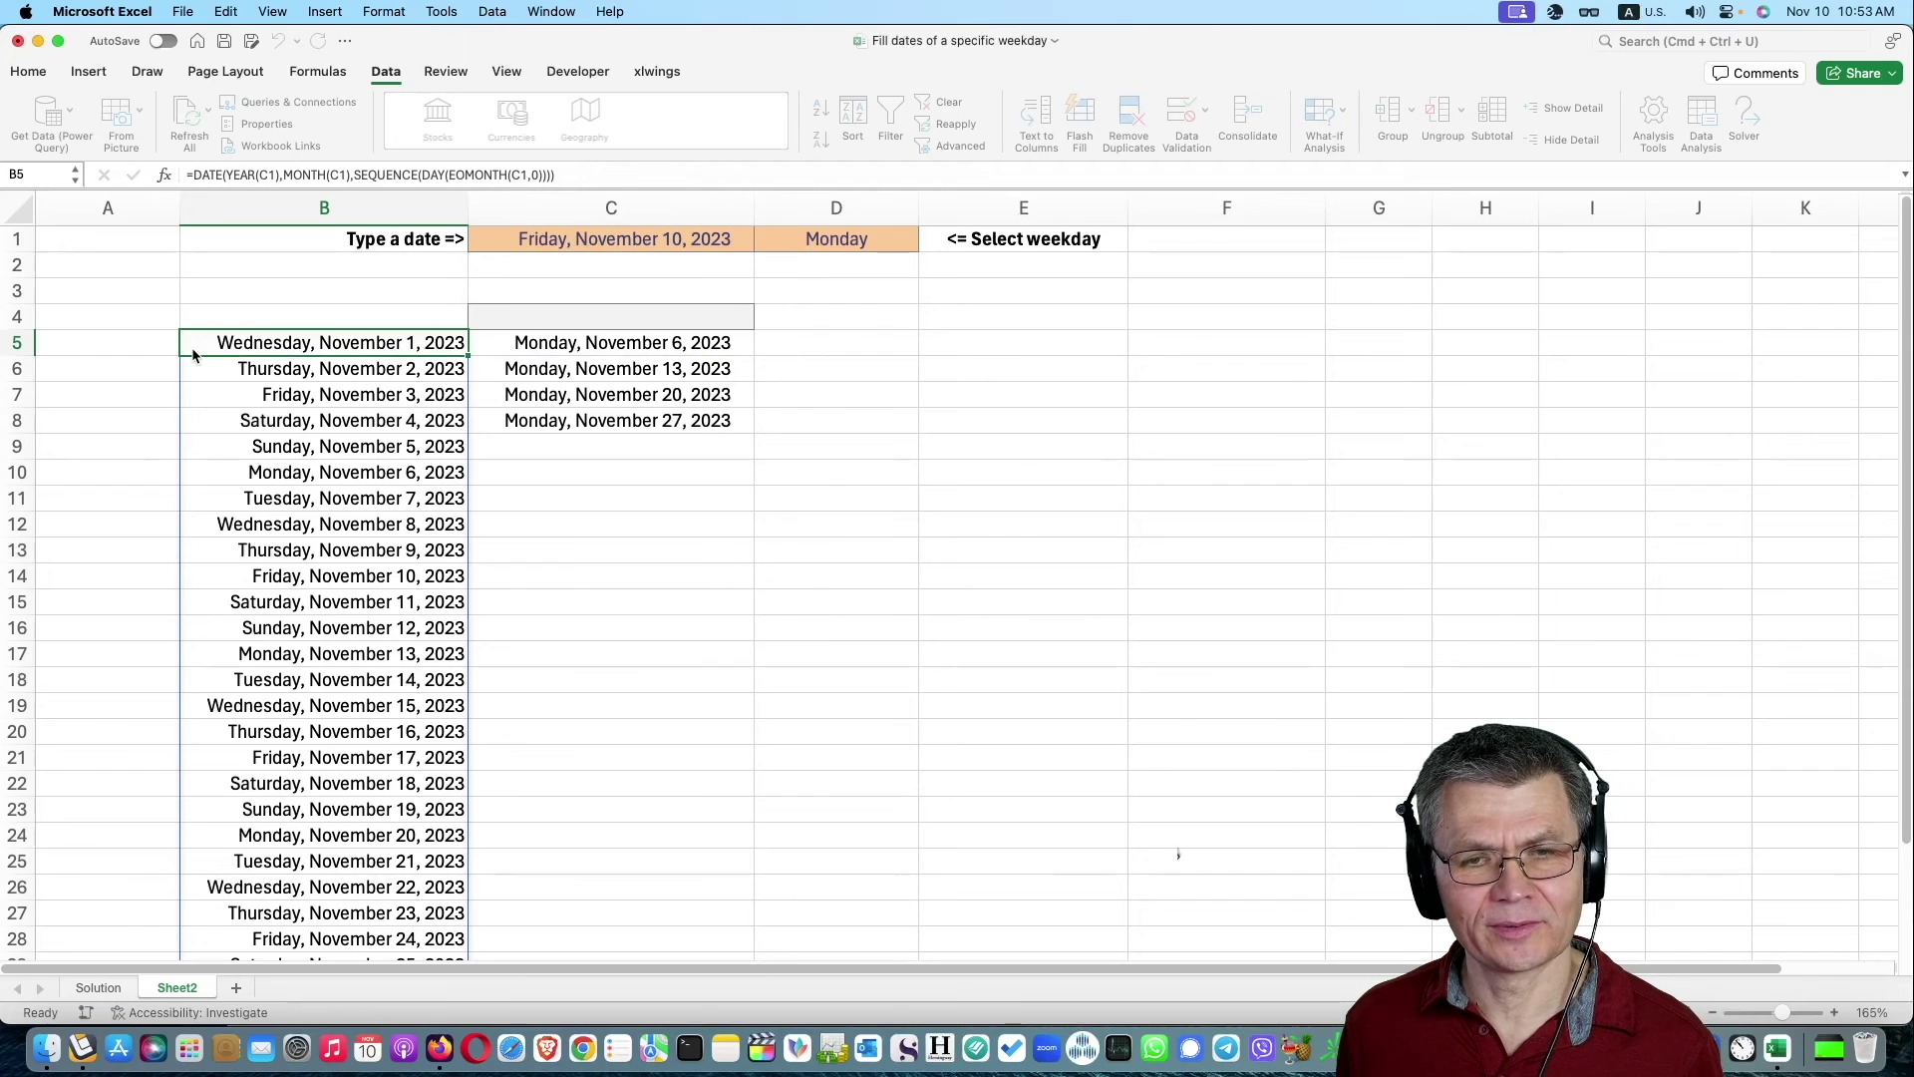
Inspect C5's FILTER formula without changing it.
{"action": "left_click", "coordinate": [349, 299]}
{"action": "left_click", "coordinate": [526, 342]}
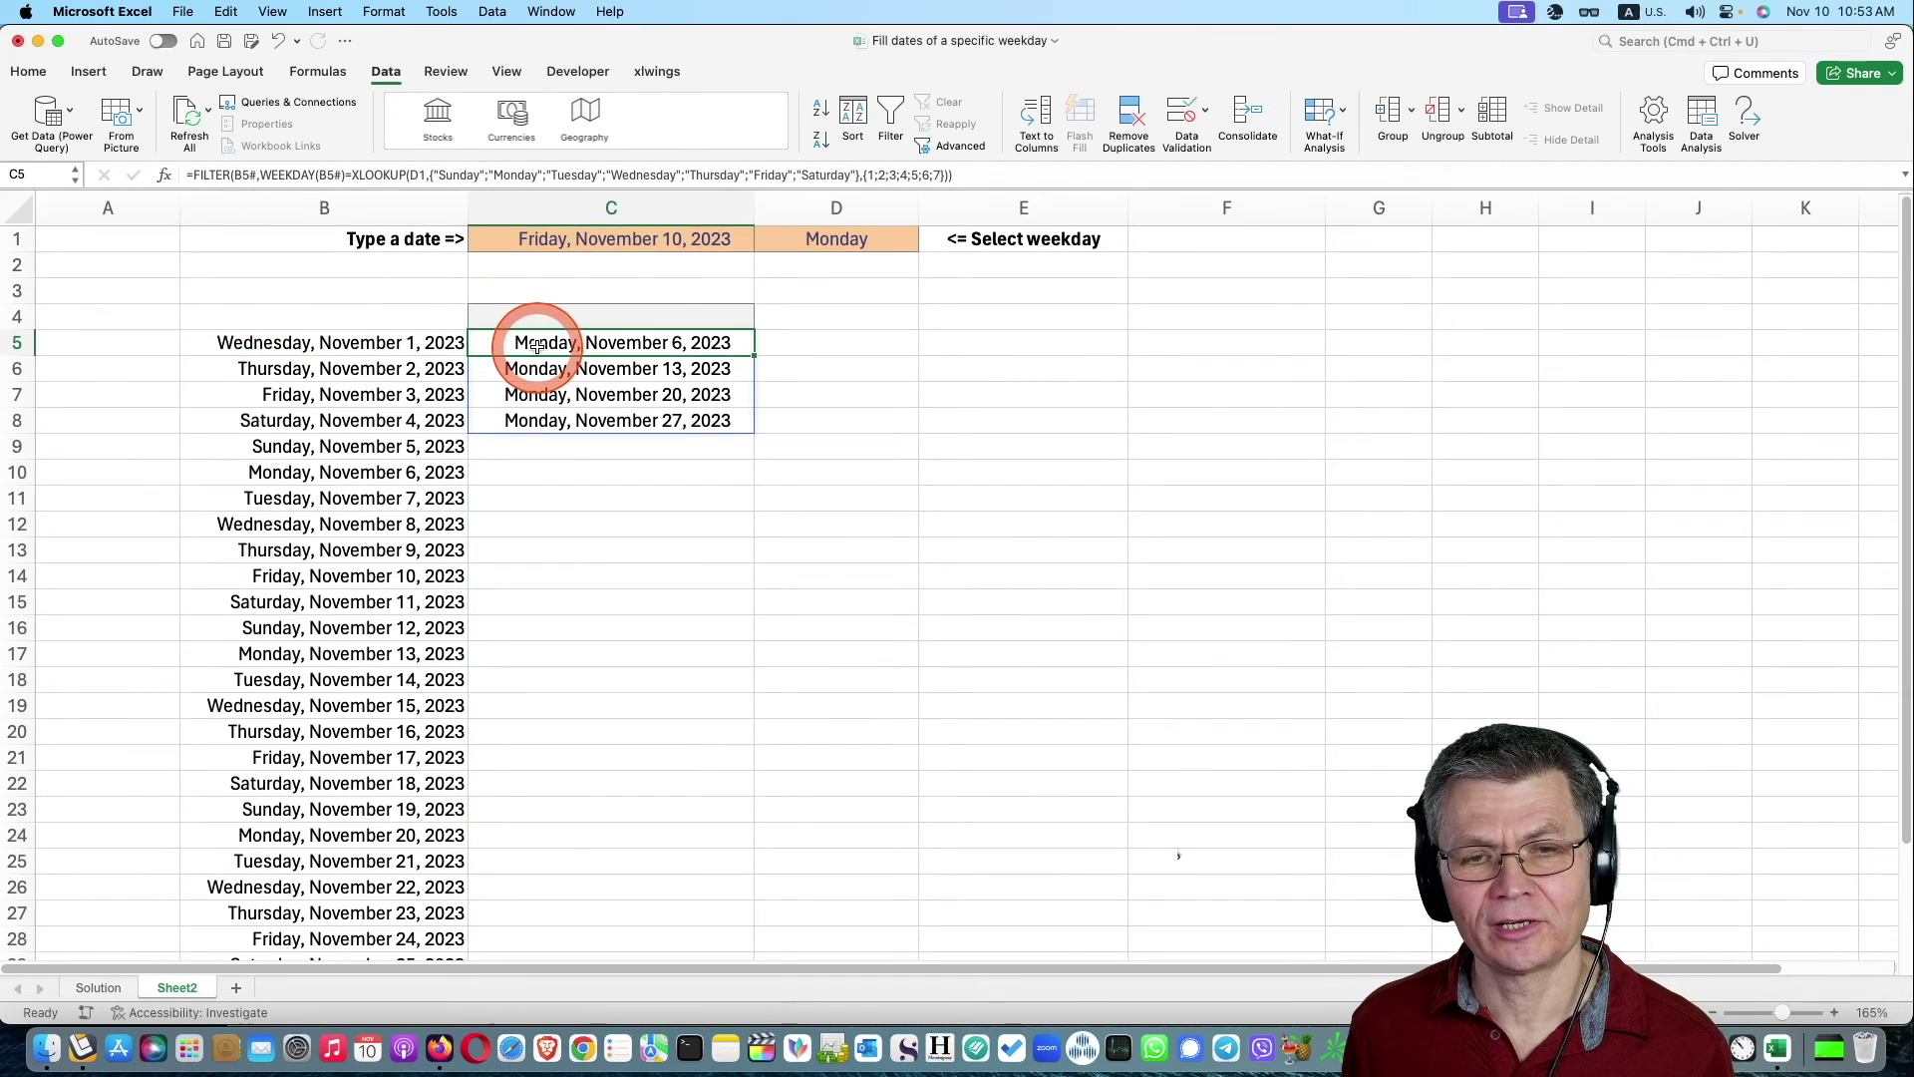
{"action": "double_click", "coordinate": [536, 344]}
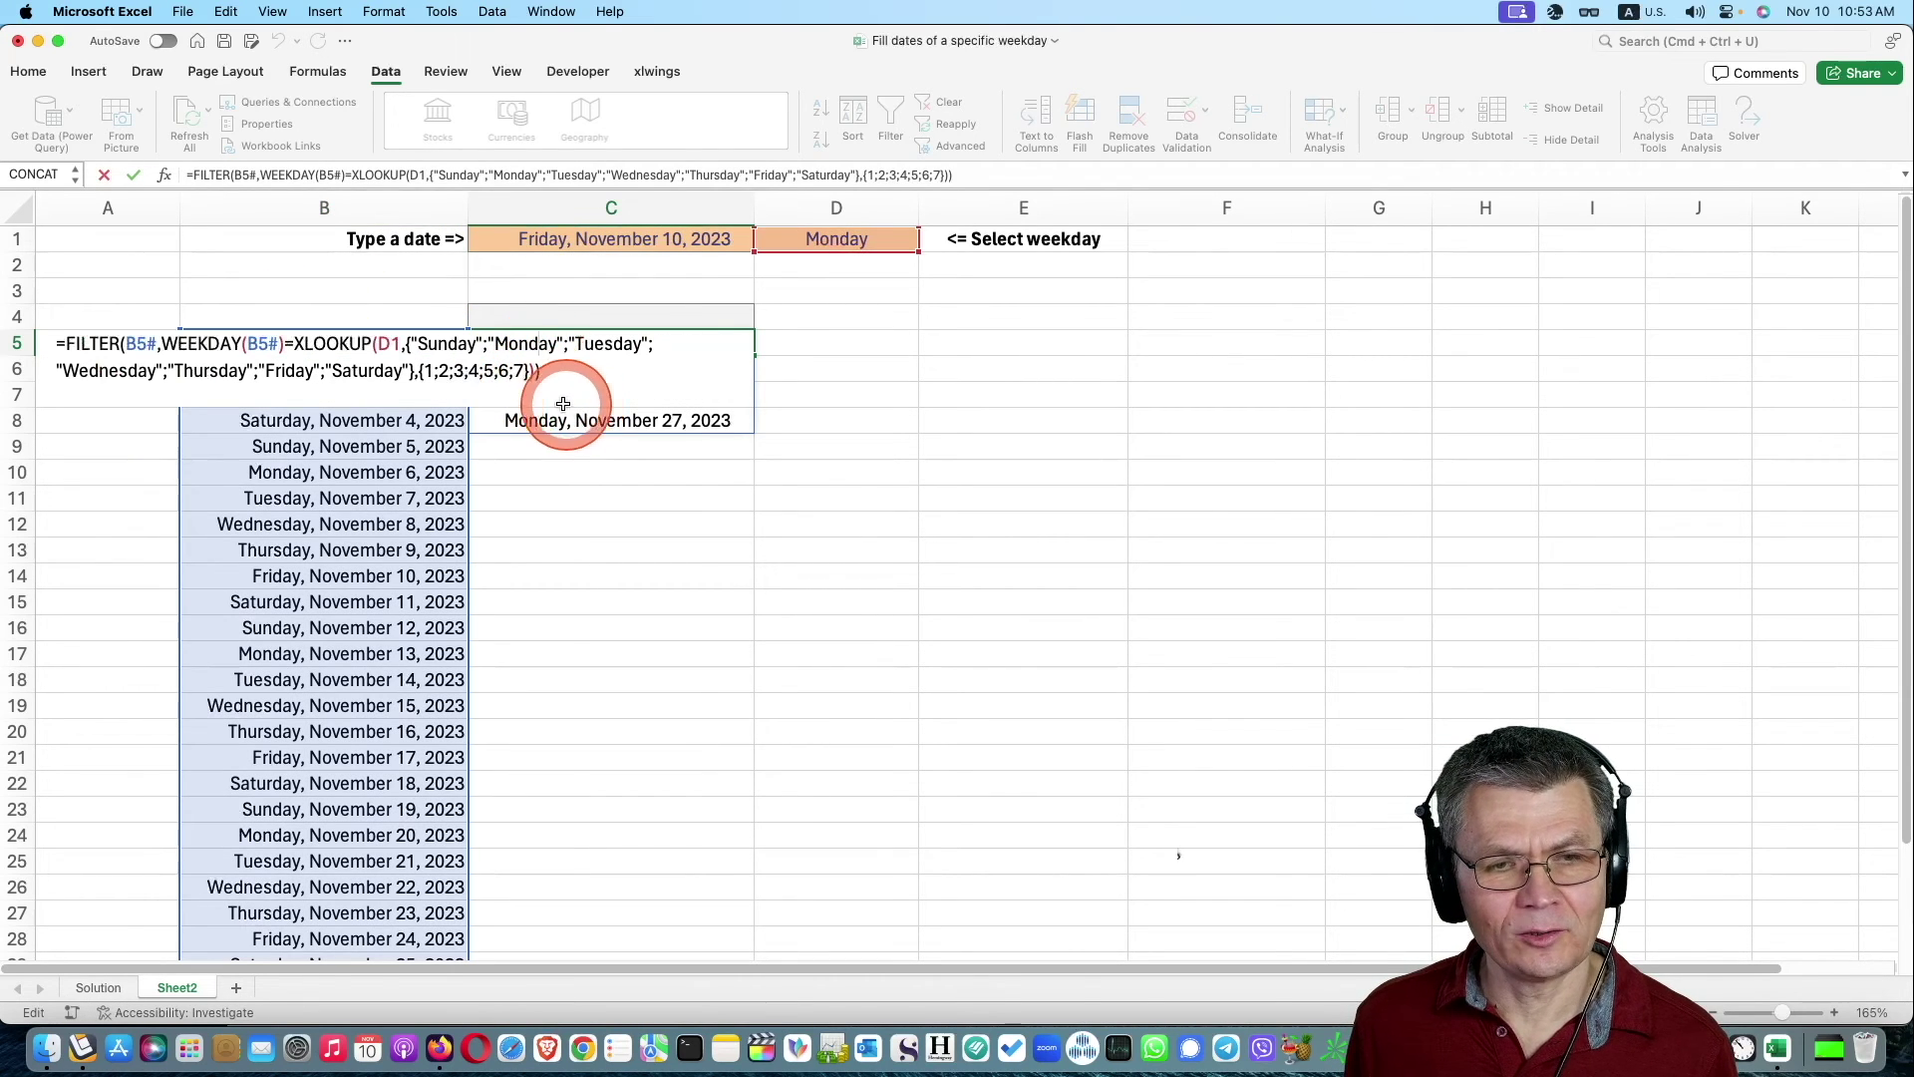
{"action": "key", "text": "Escape"}
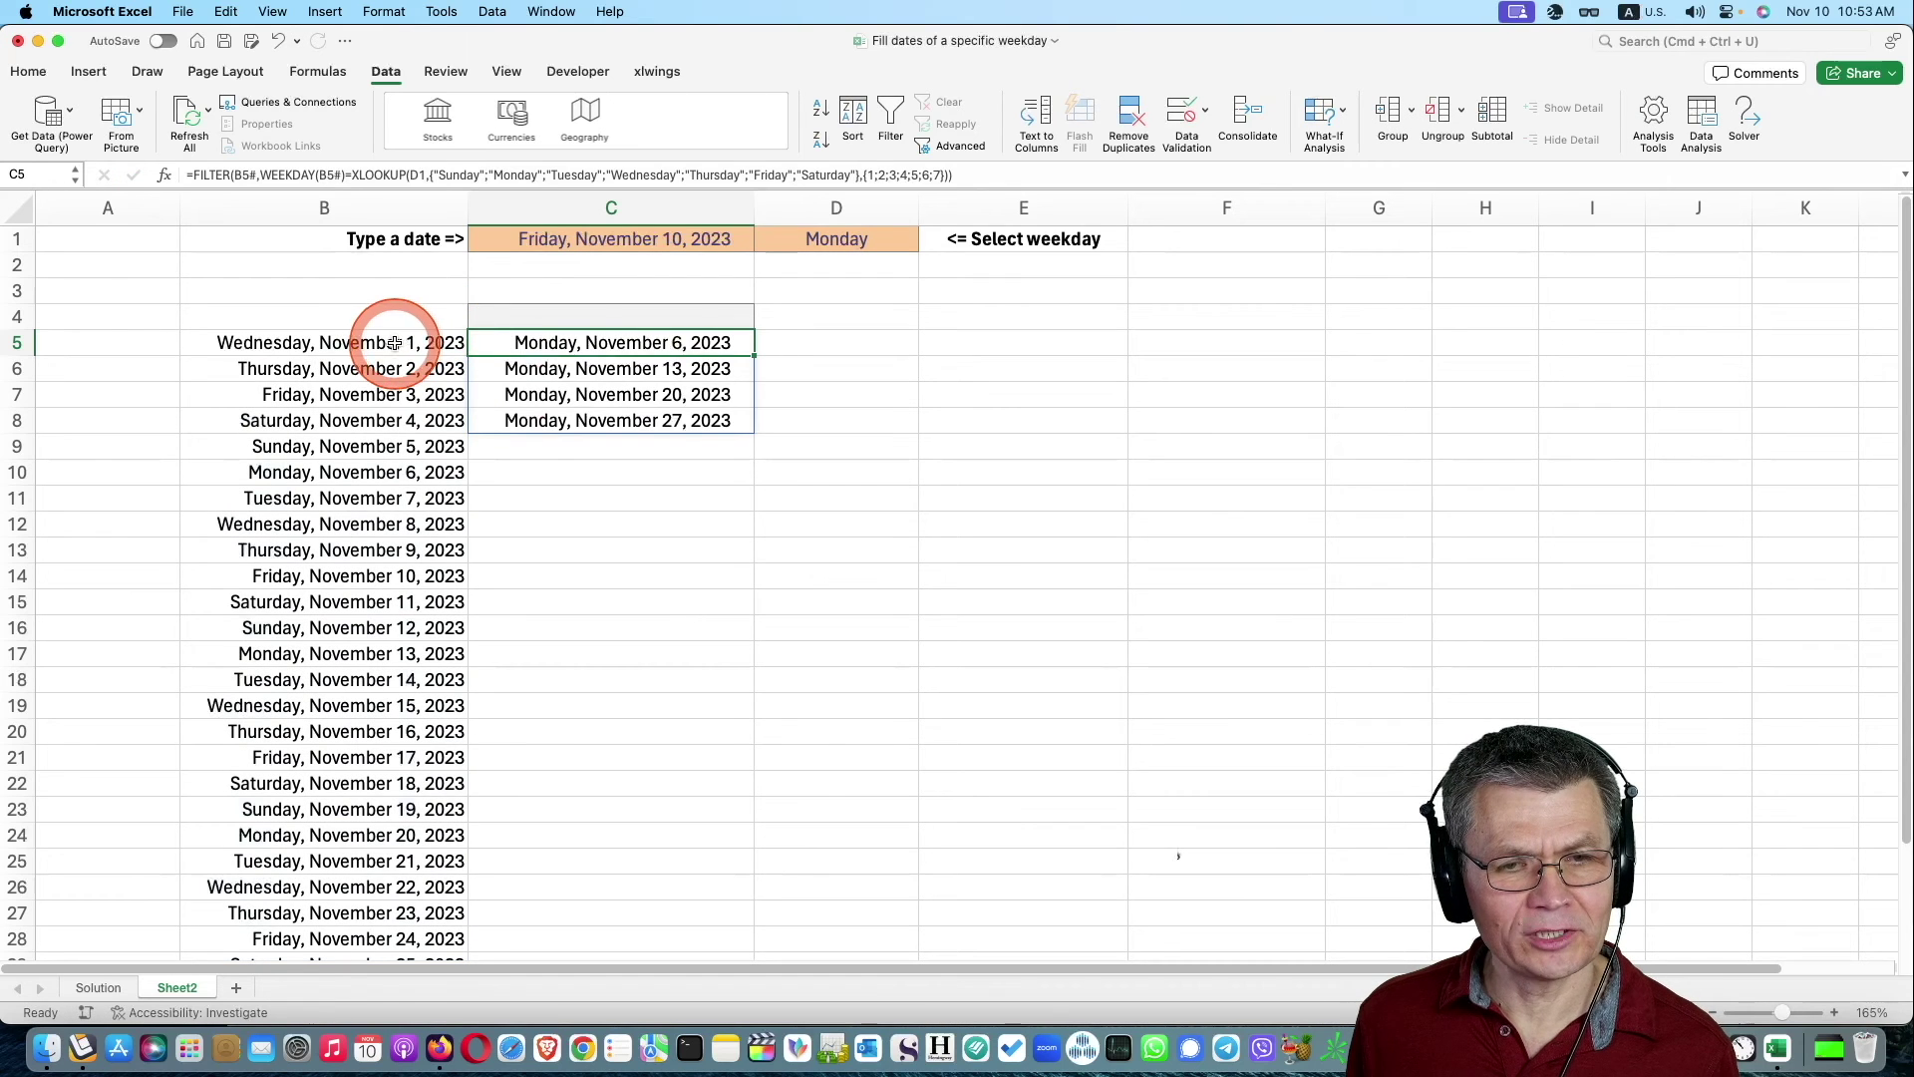
{"action": "left_click", "coordinate": [395, 343]}
{"action": "left_click", "coordinate": [578, 345]}
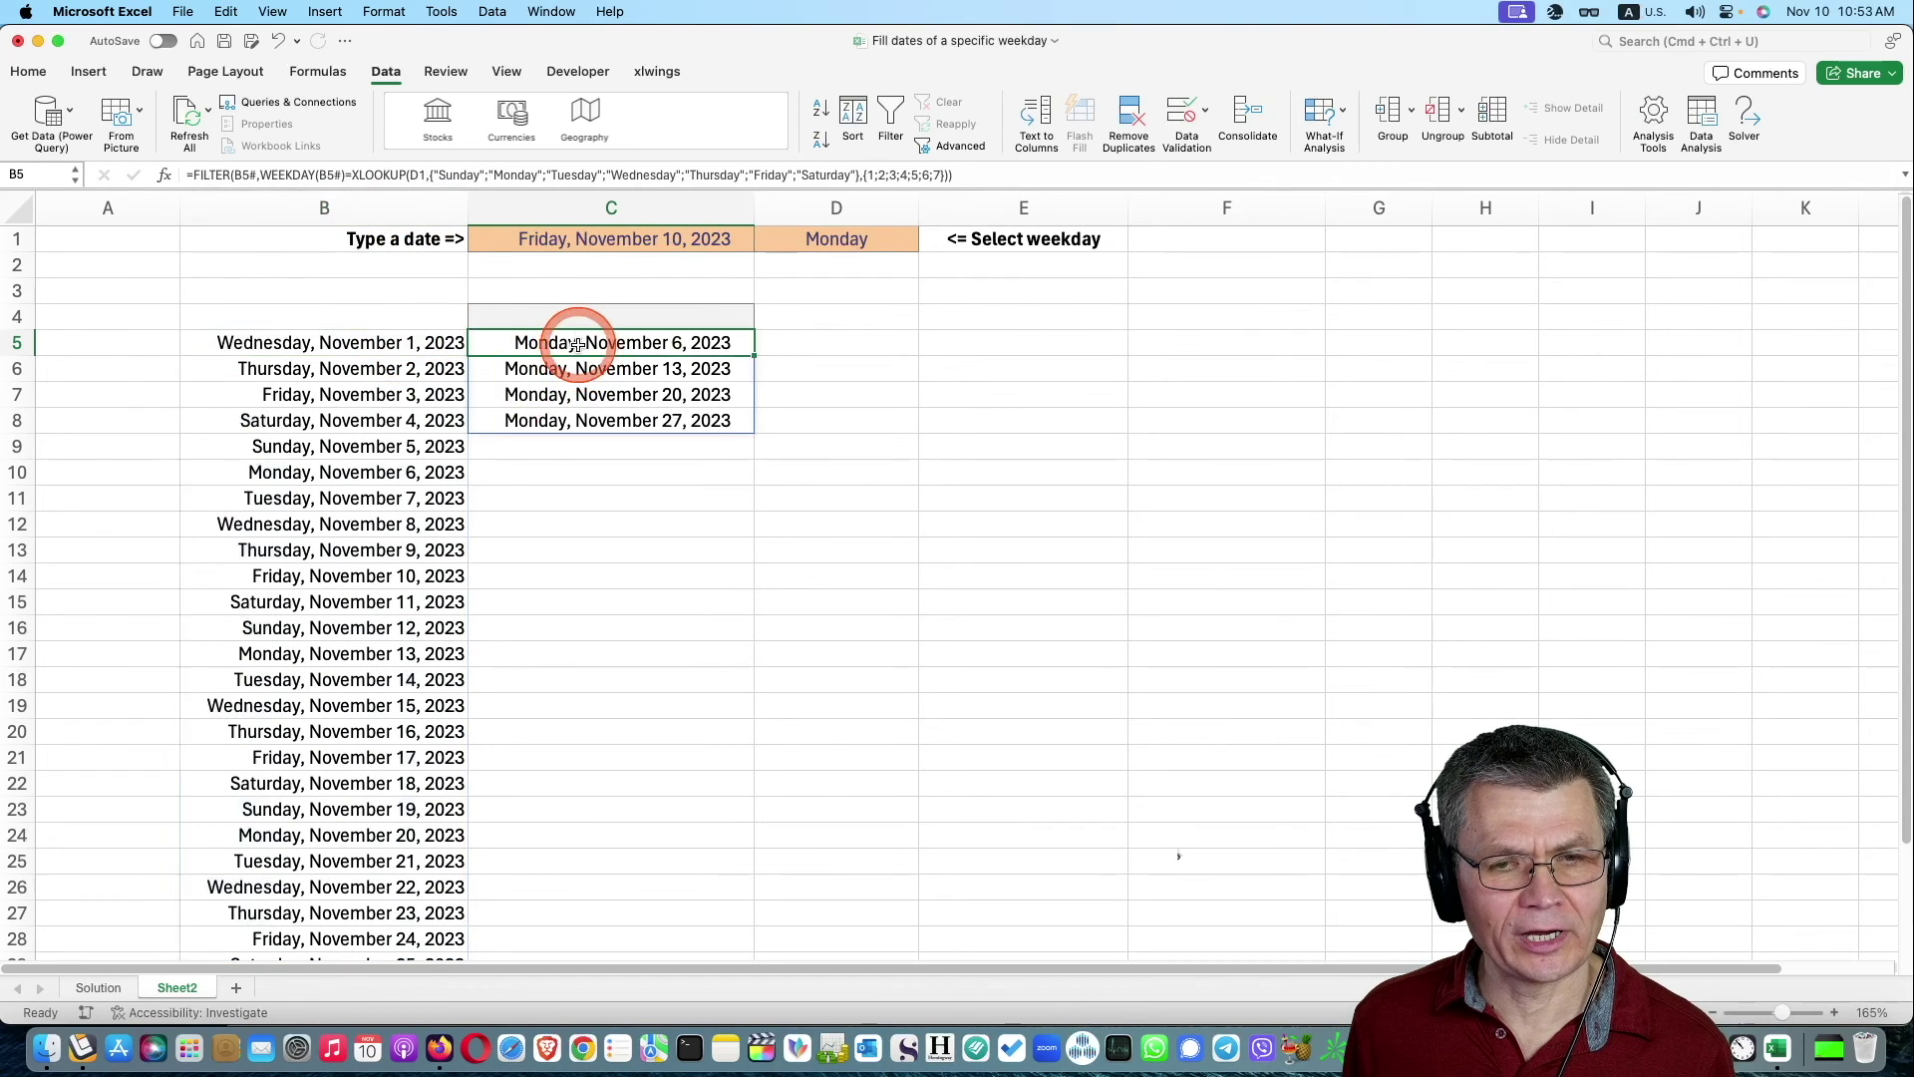
Replace both B5# references in C5's FILTER, including inside WEEKDAY, with the pasted date formula.
{"action": "double_click", "coordinate": [578, 344]}
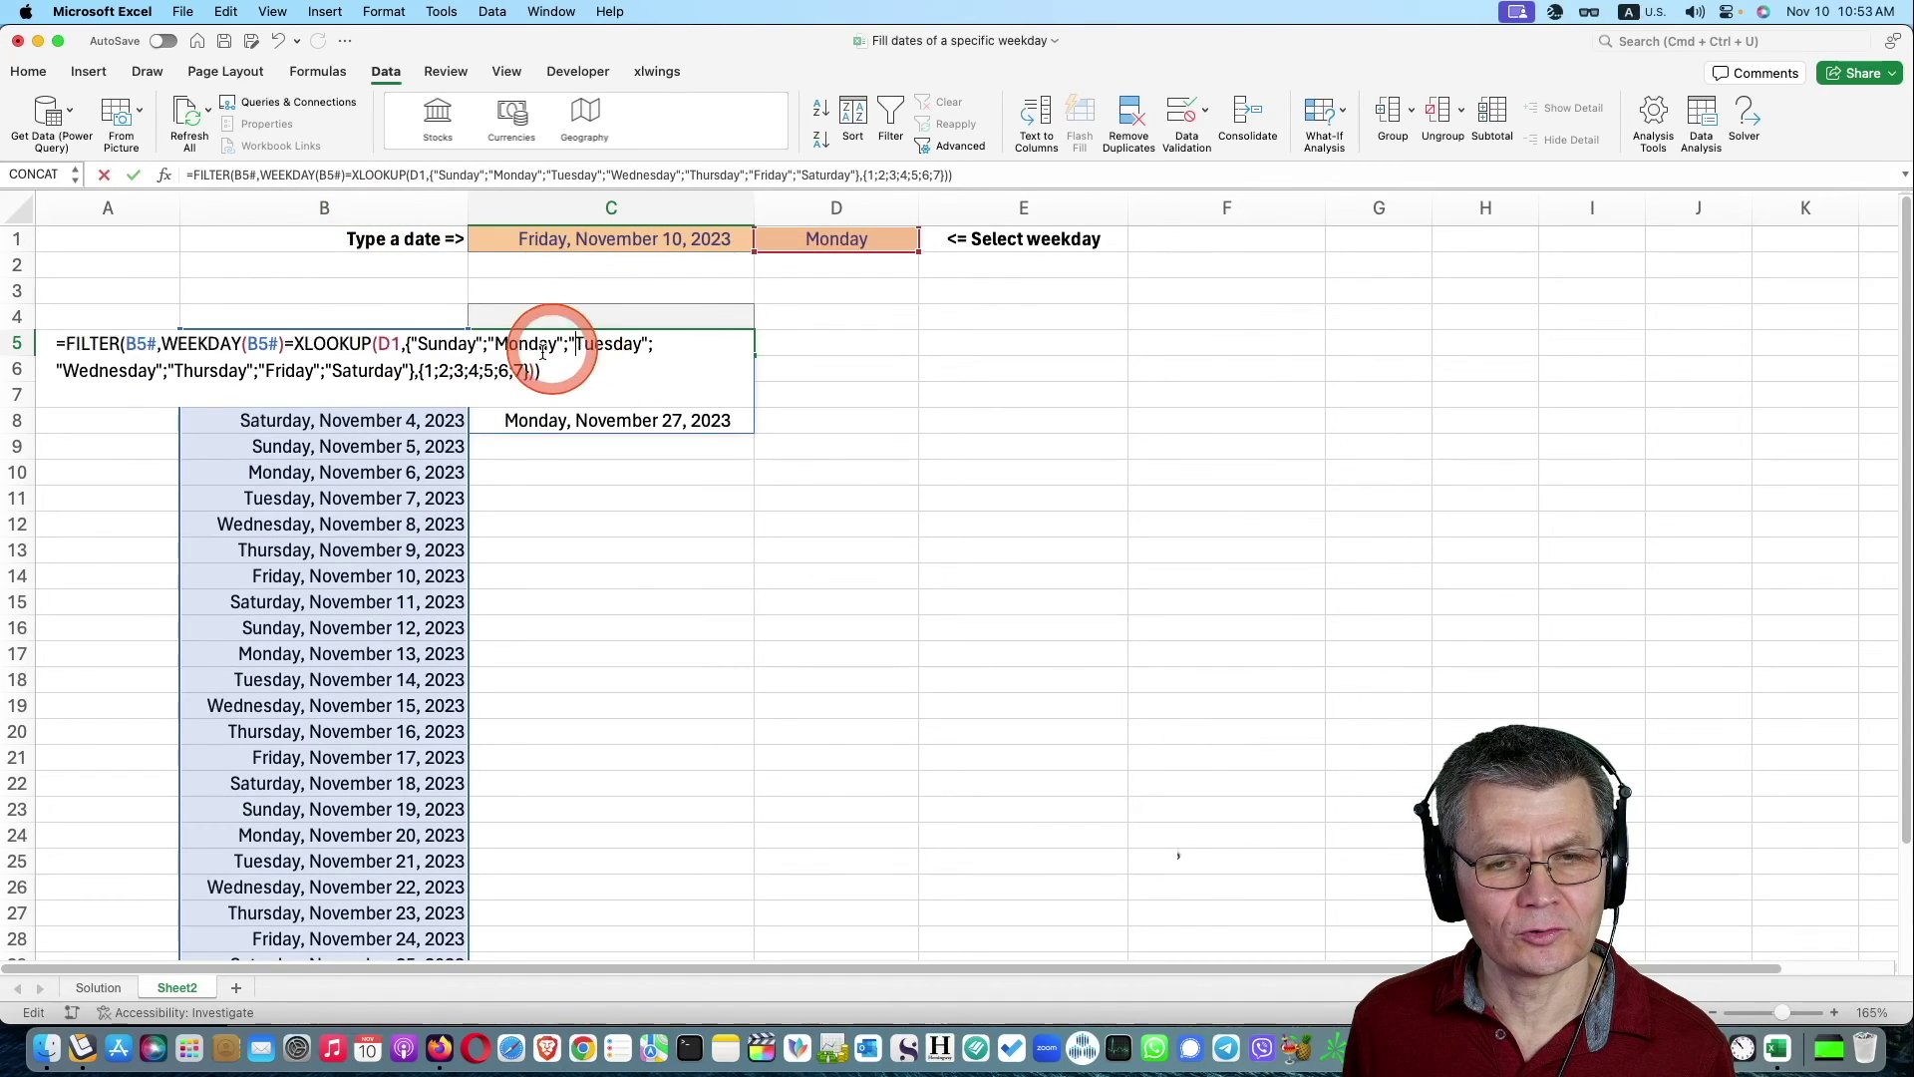
{"action": "left_click", "coordinate": [157, 343]}
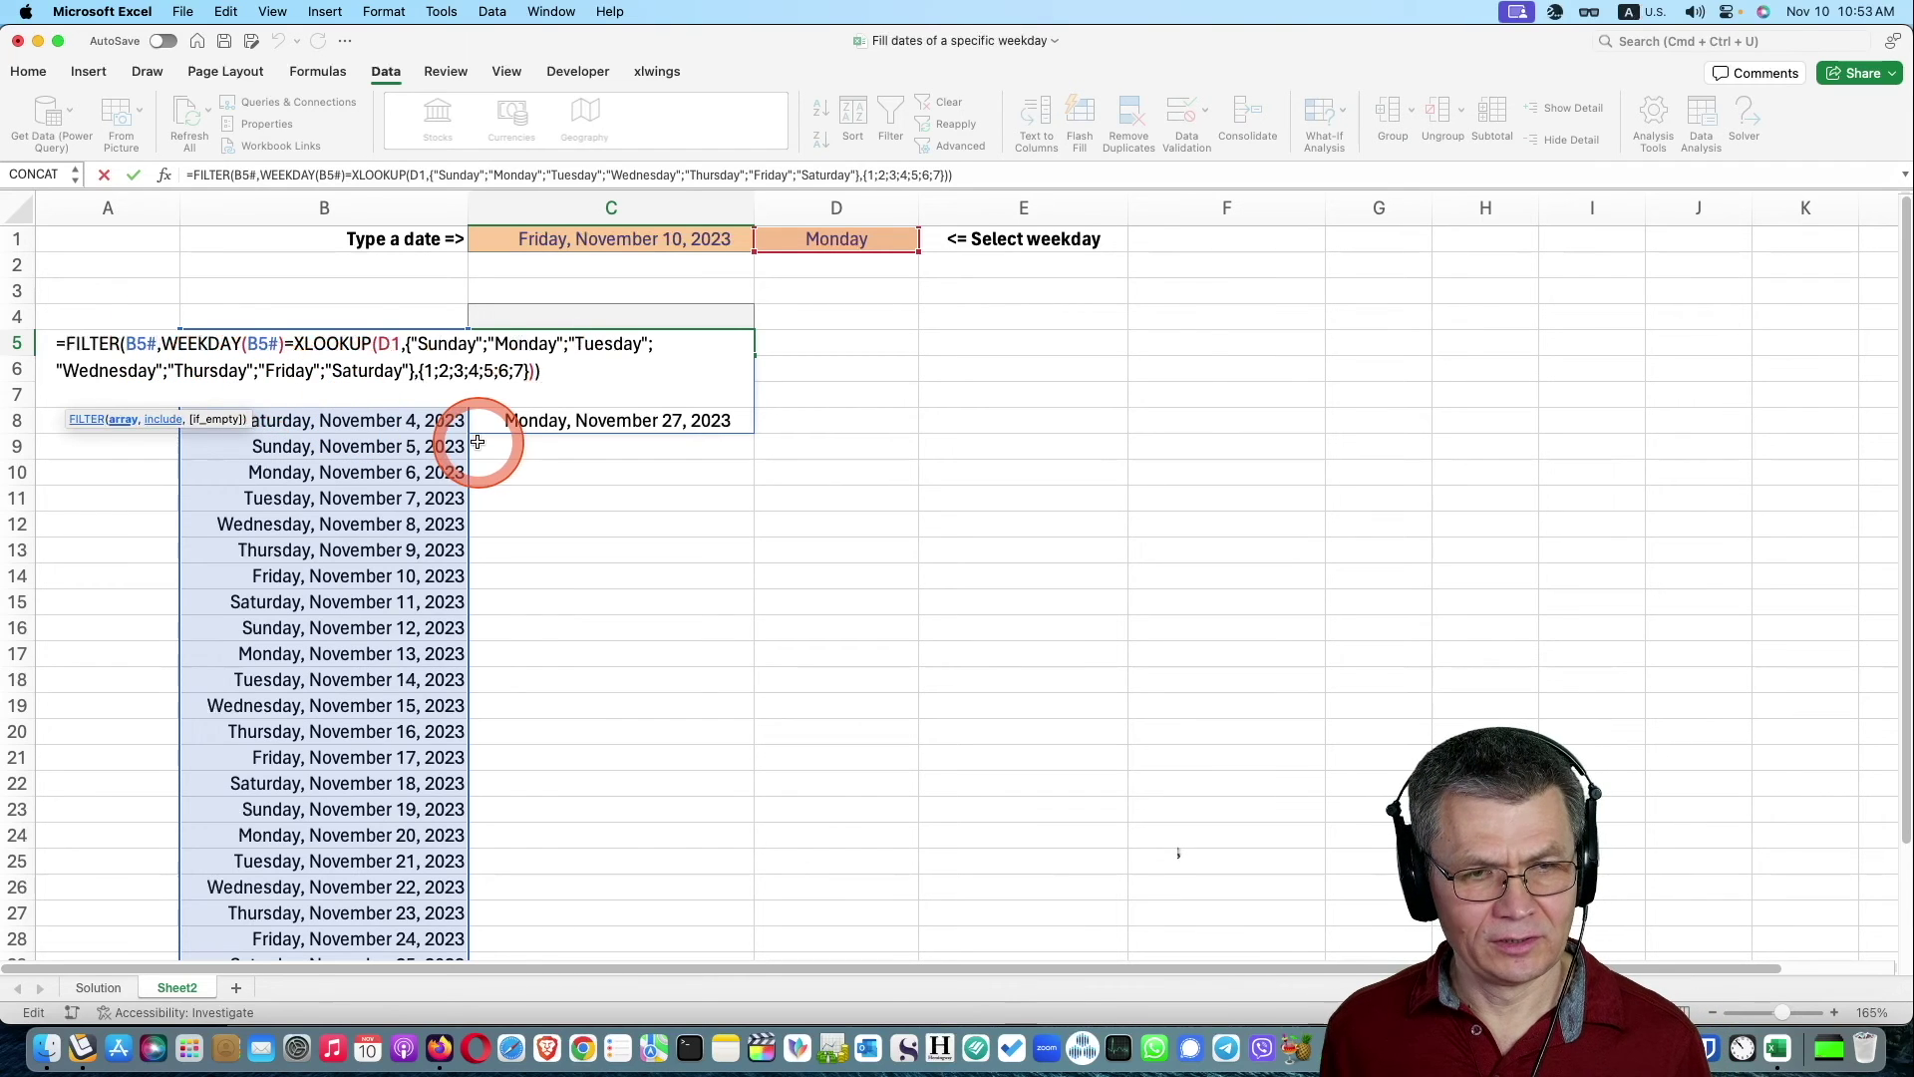
{"action": "type", "text": "DATE(YEAR(C1),MONTH(C1),SEQUENCE(DAY(EOMONTH(C1,0))))"}
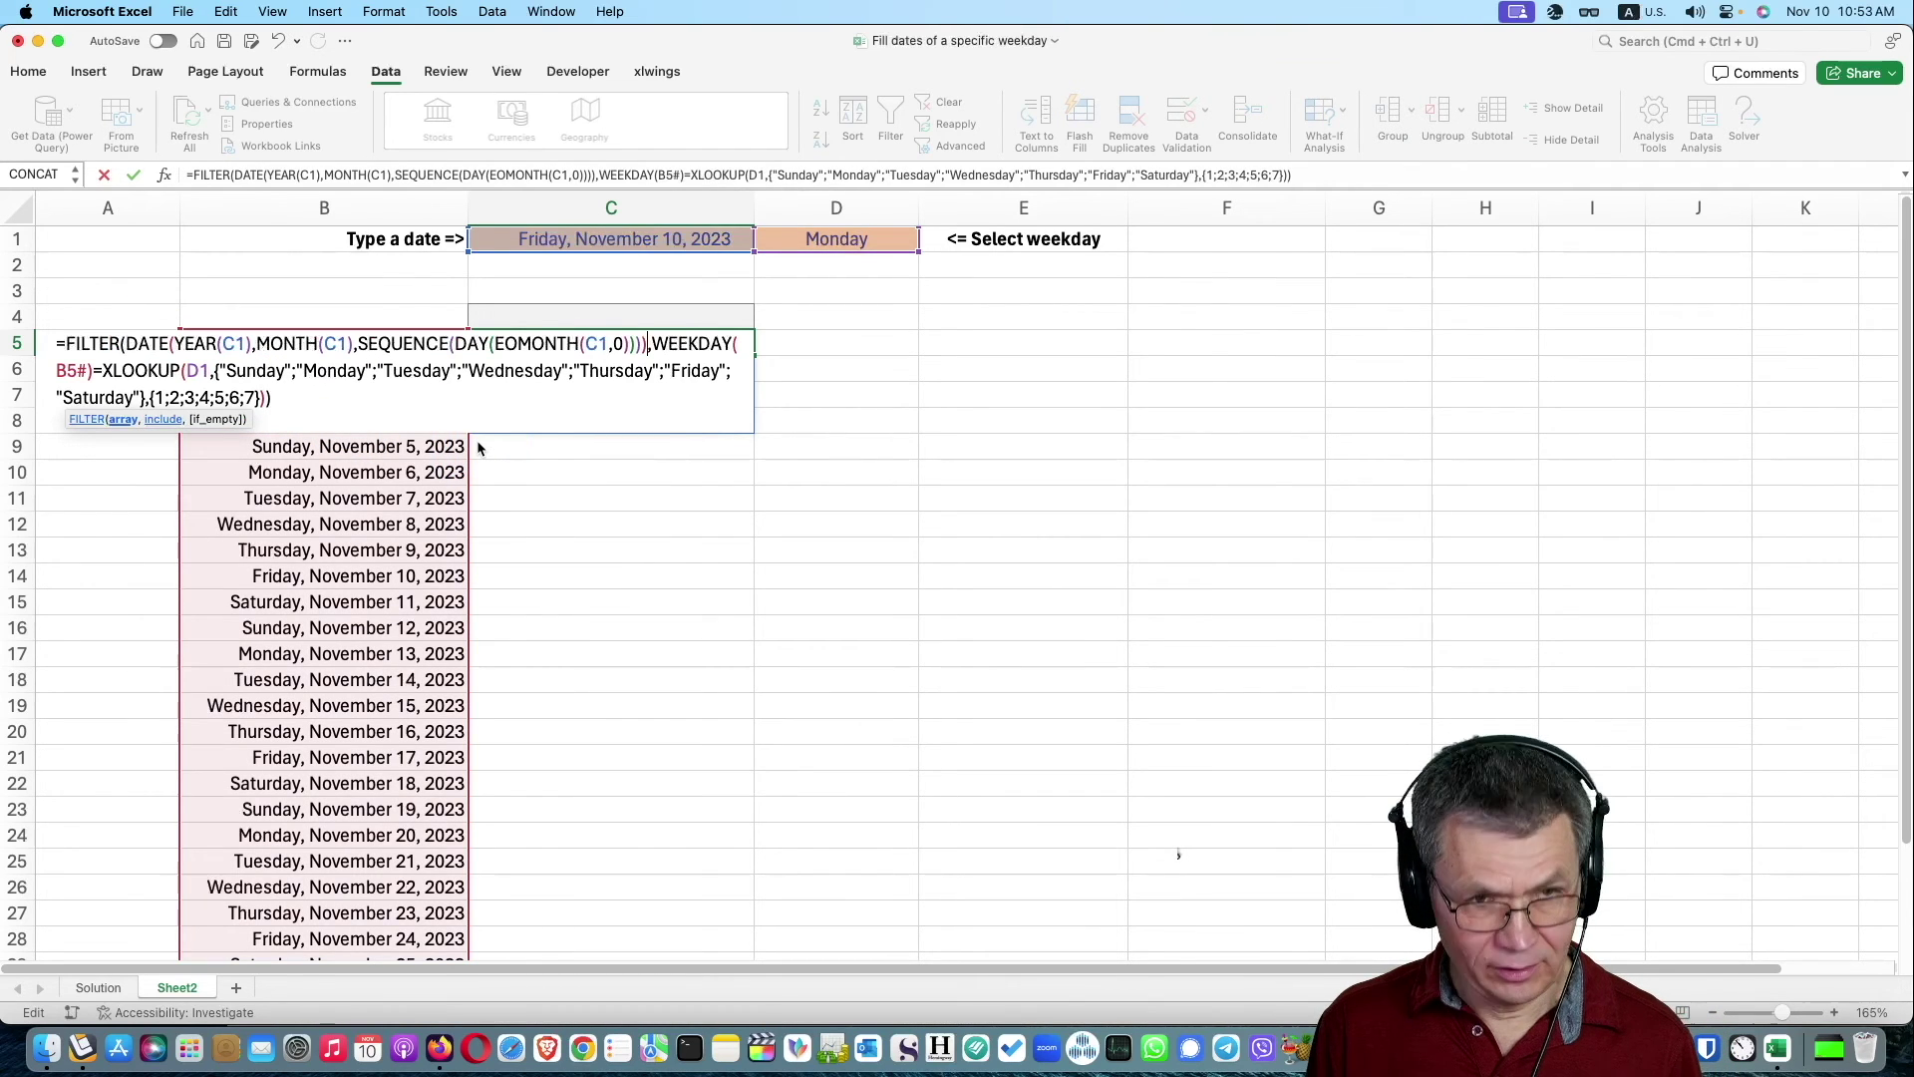
{"action": "left_click", "coordinate": [355, 349]}
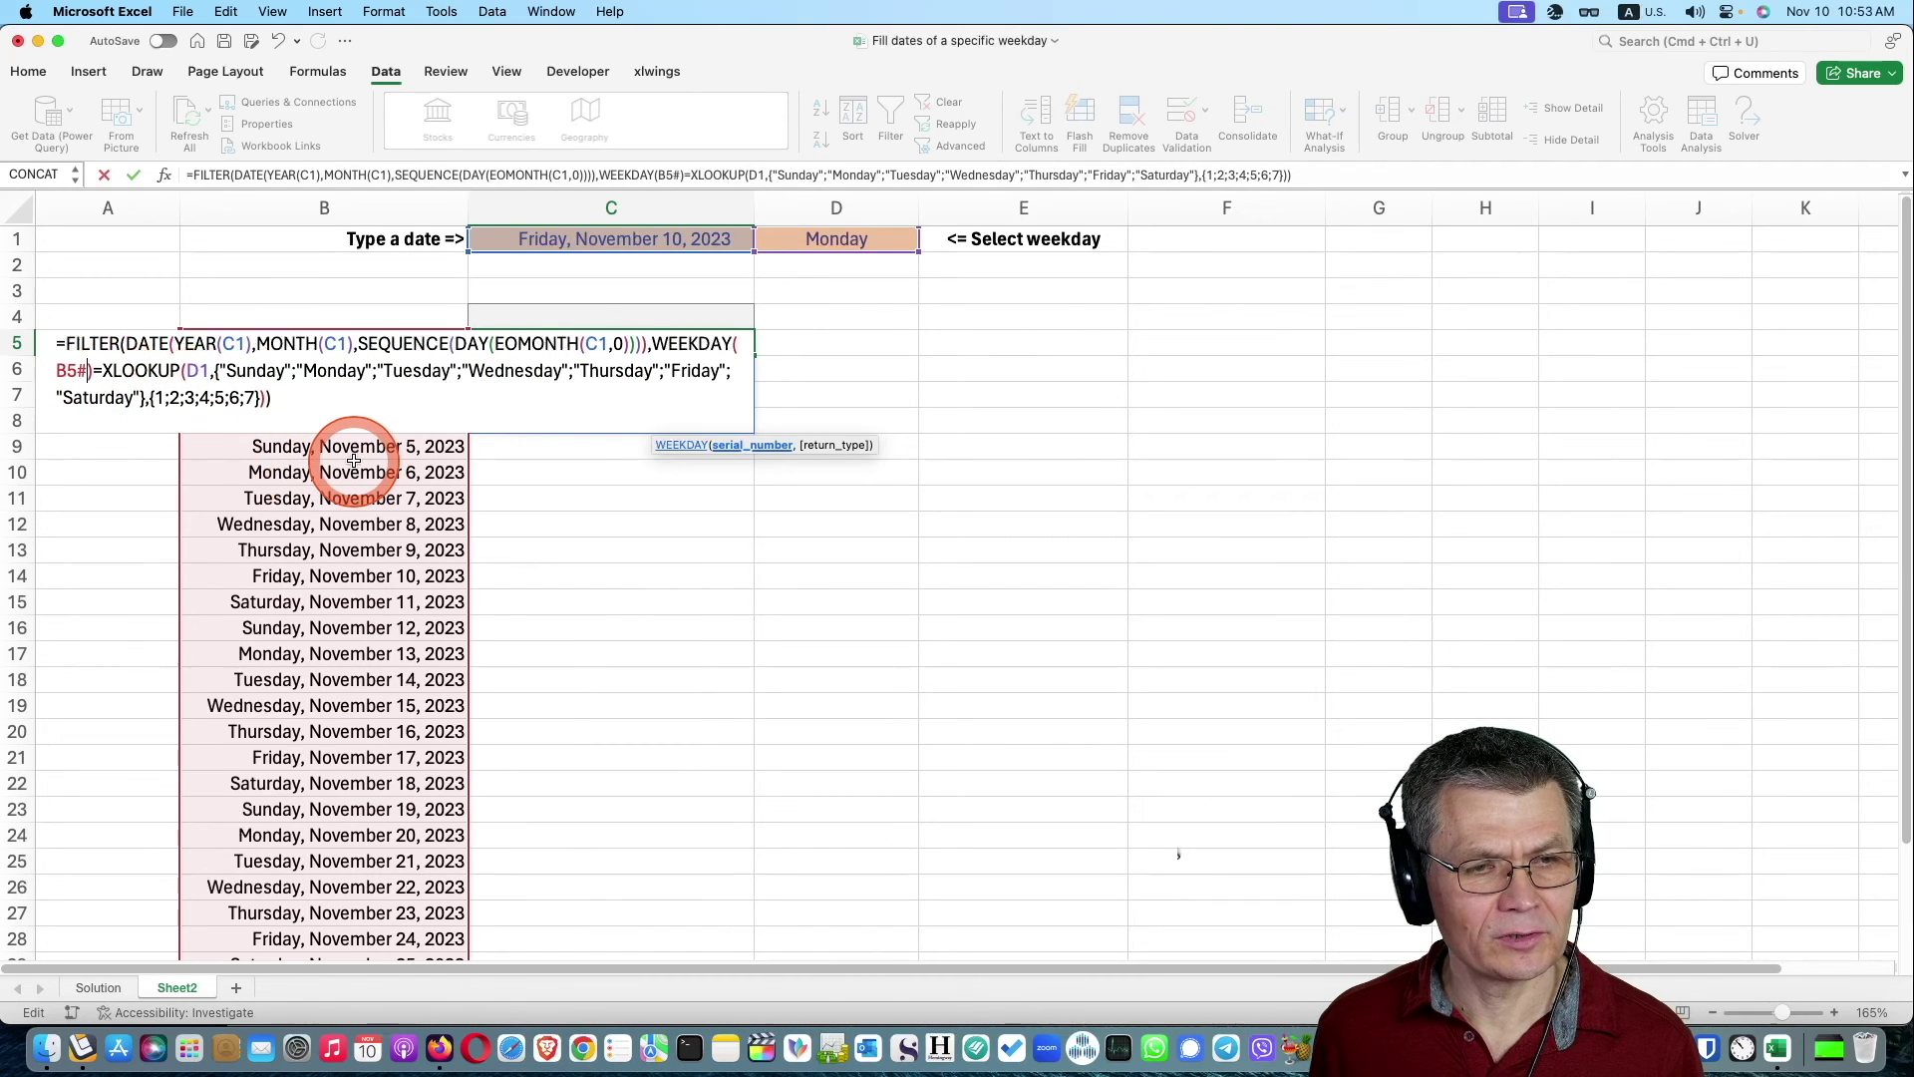
{"action": "key", "text": "BackSpace"}
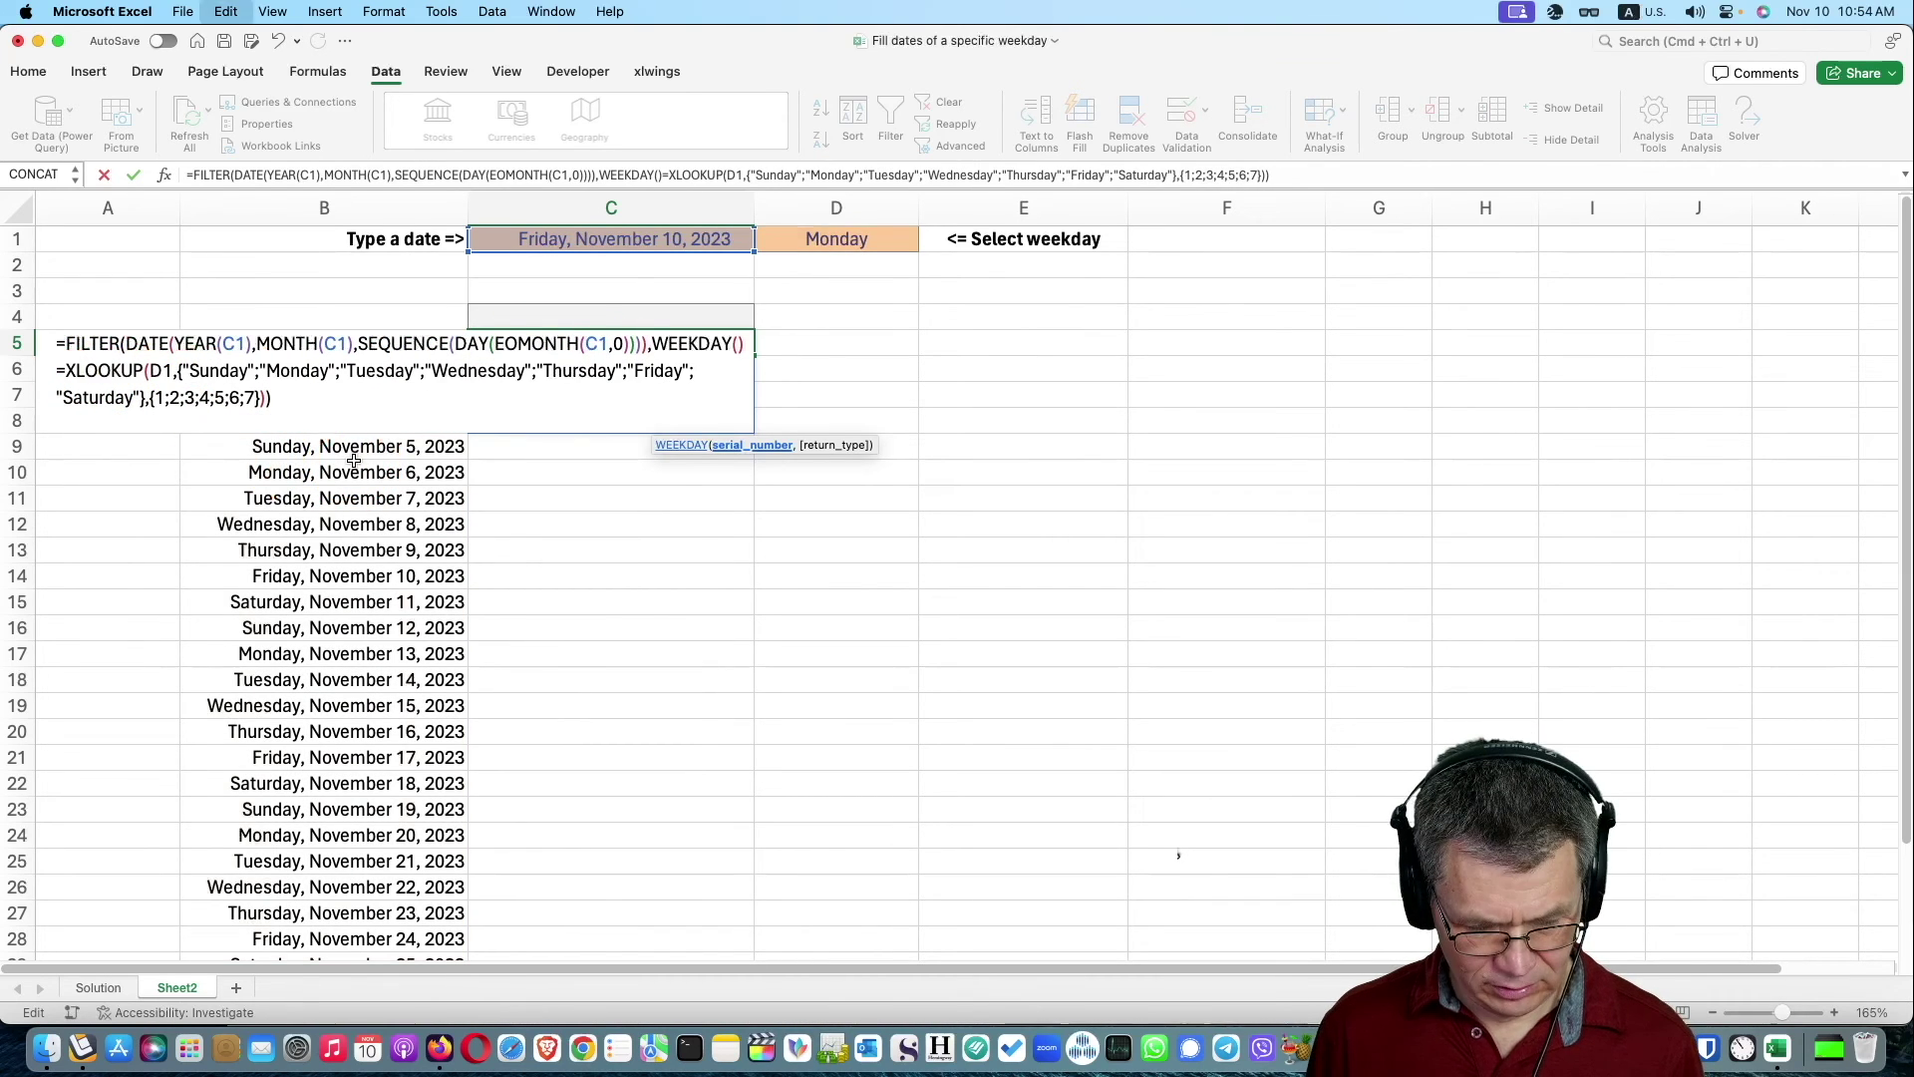
{"action": "type", "text": "DATE(YEAR(C1),MONTH(C1),SEQUENCE(DAY(EOMONTH(C1,0))))"}
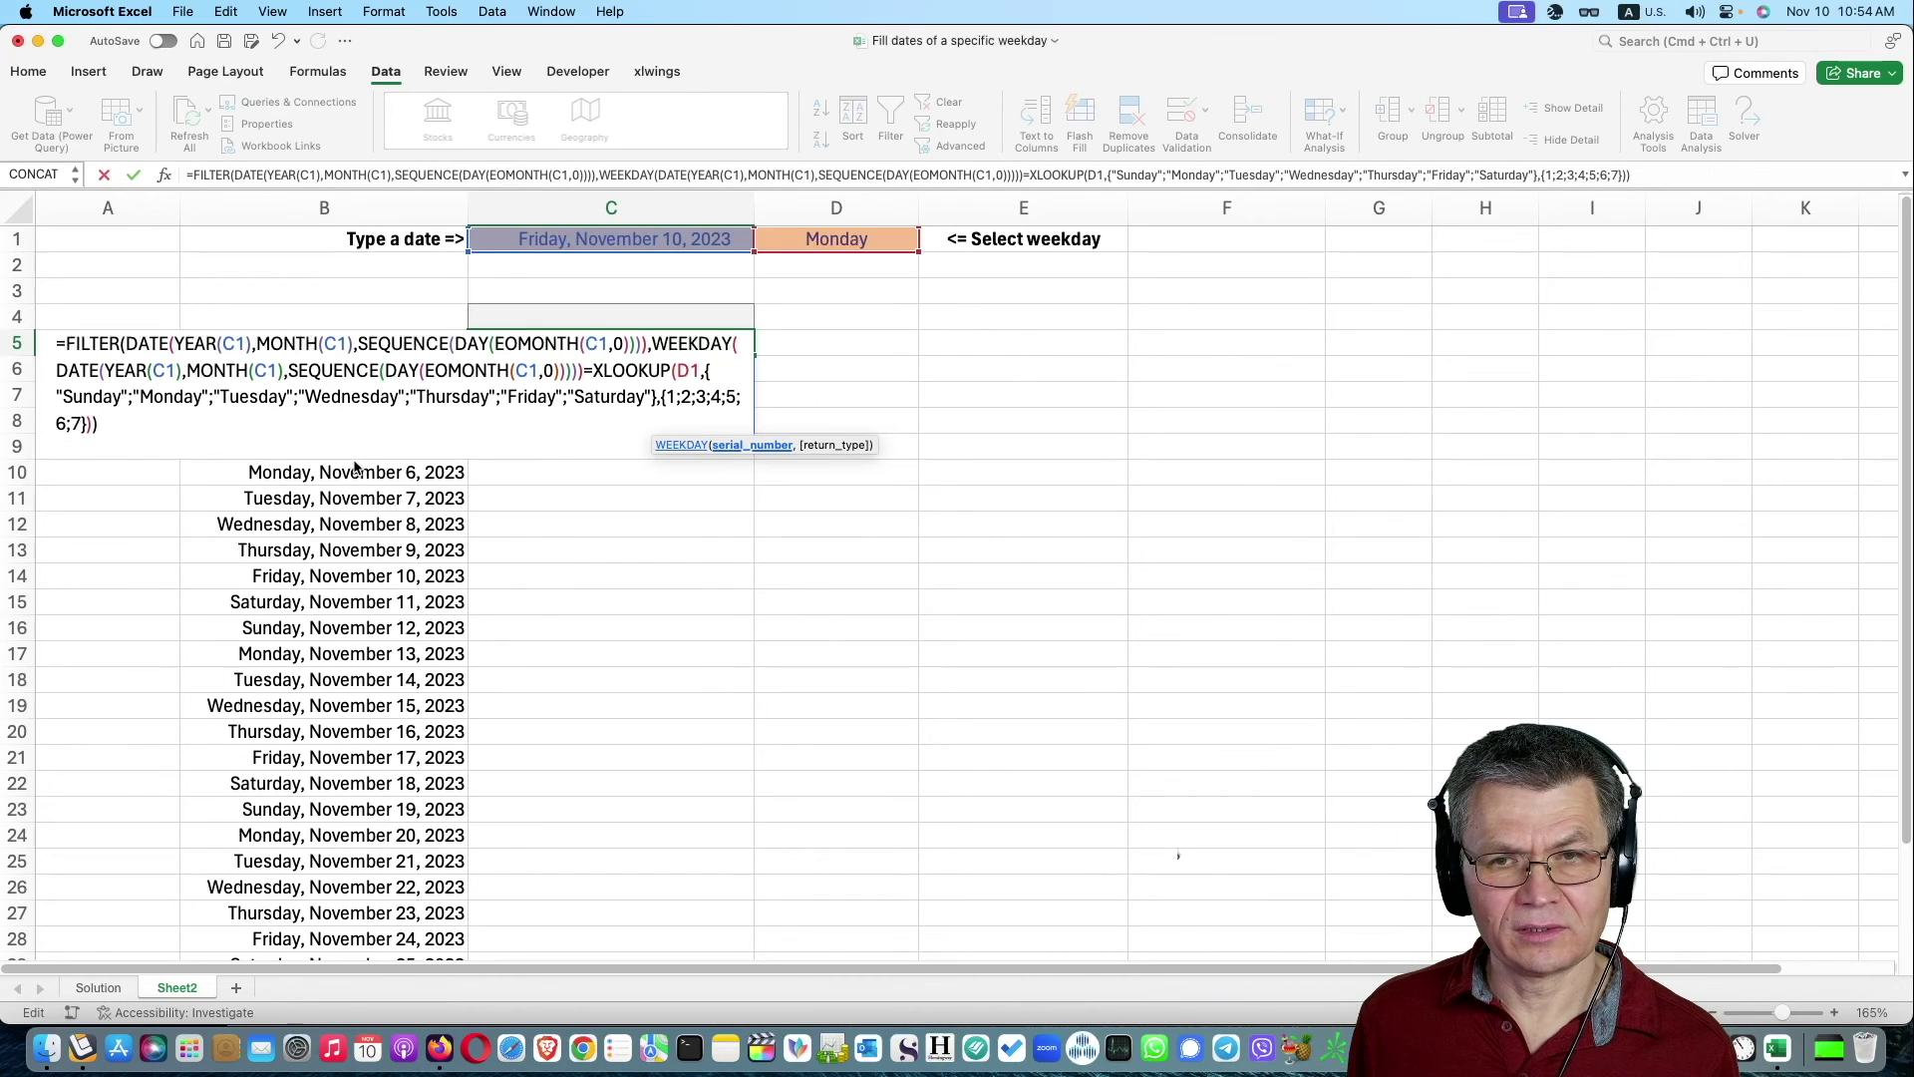
{"action": "key", "text": "Return"}
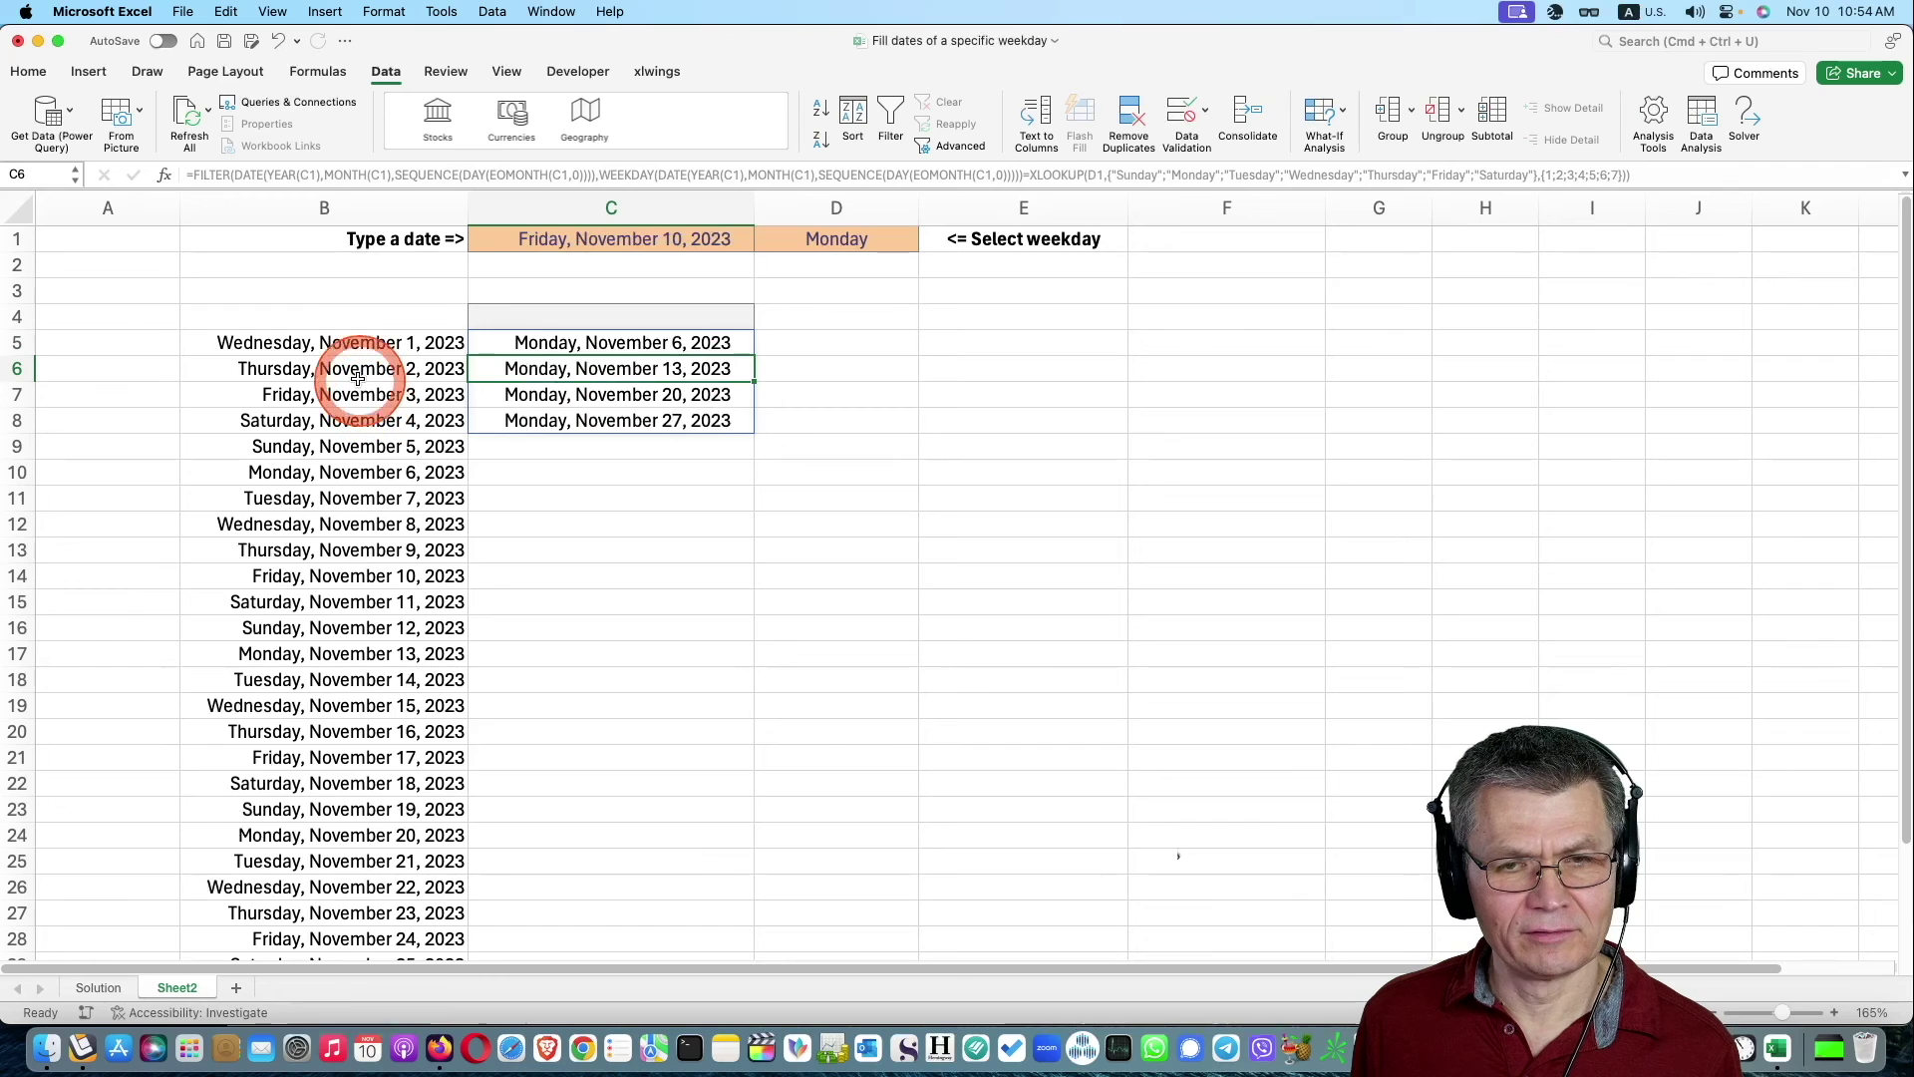
{"action": "left_click", "coordinate": [351, 344]}
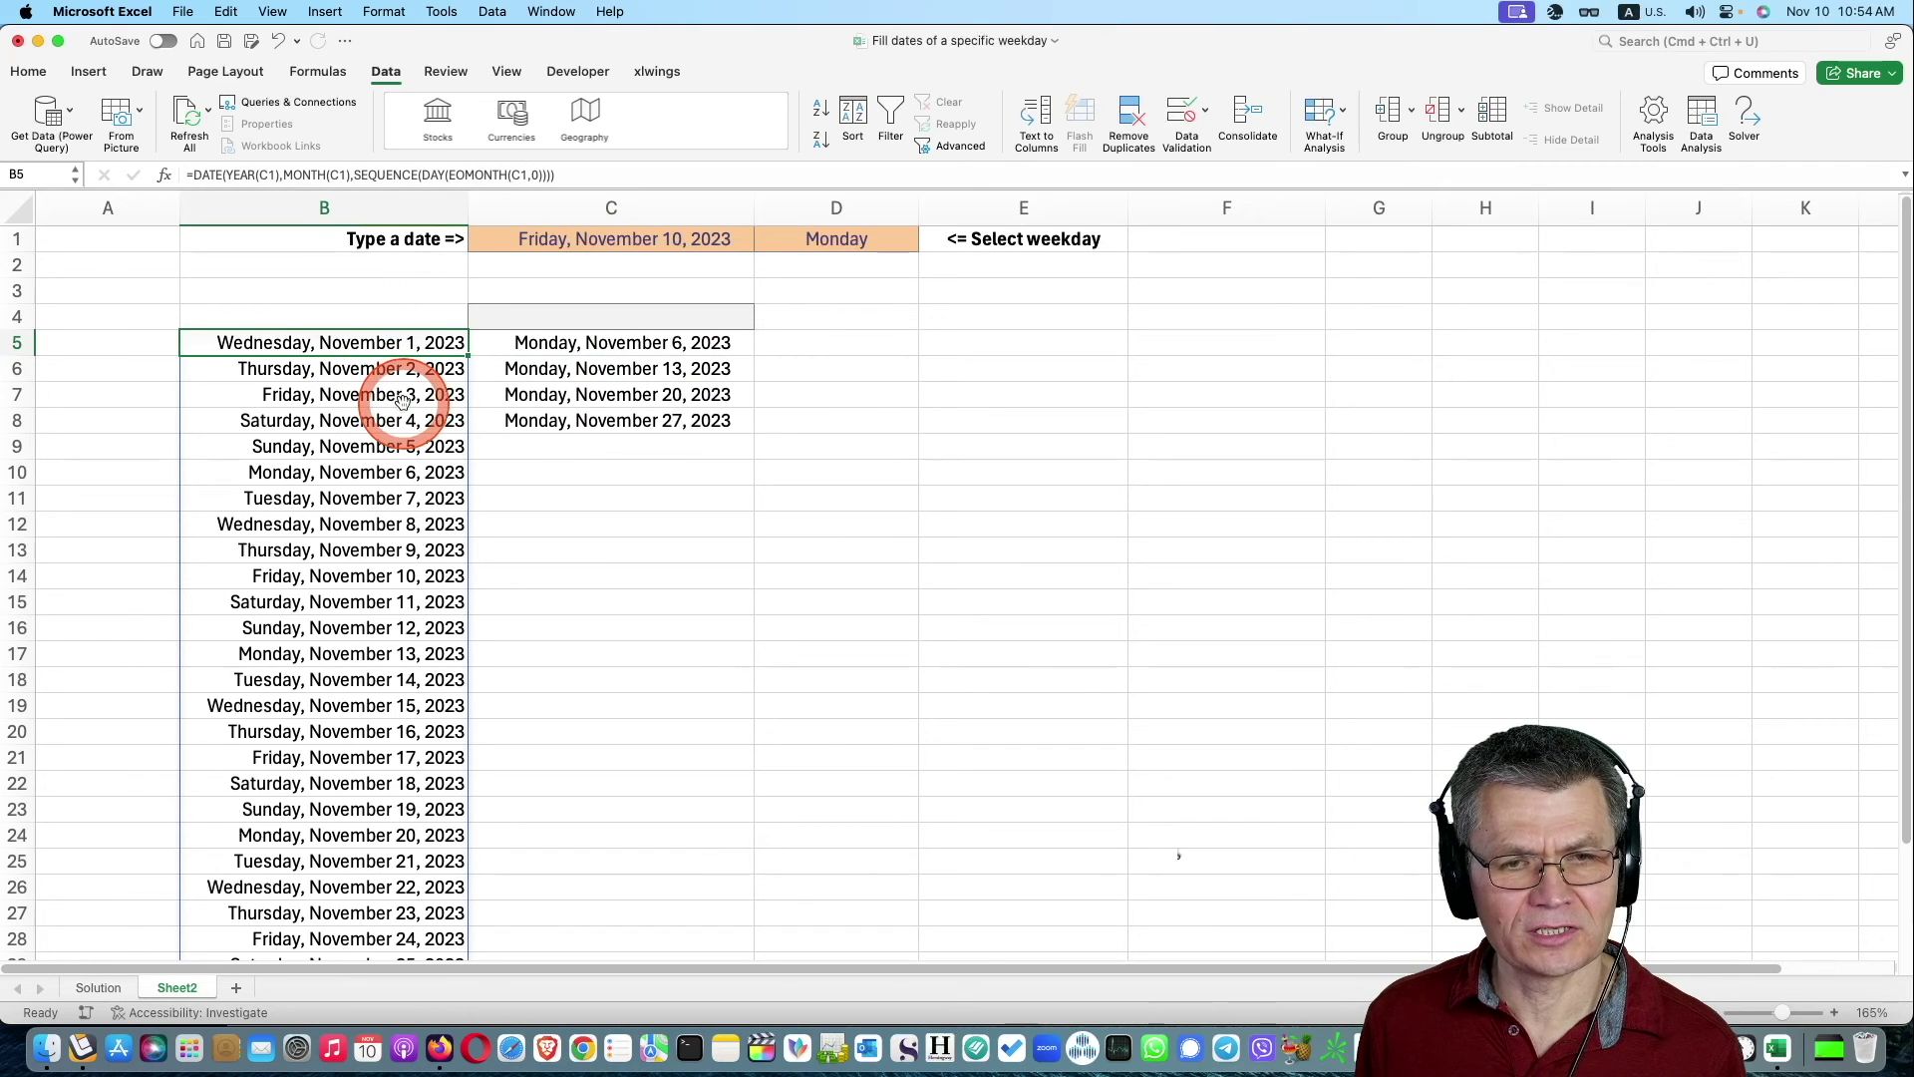
Clear the column B date list and choose Tuesday in D1.
{"action": "key", "text": "Delete"}
{"action": "left_click", "coordinate": [897, 245]}
{"action": "left_click", "coordinate": [927, 242]}
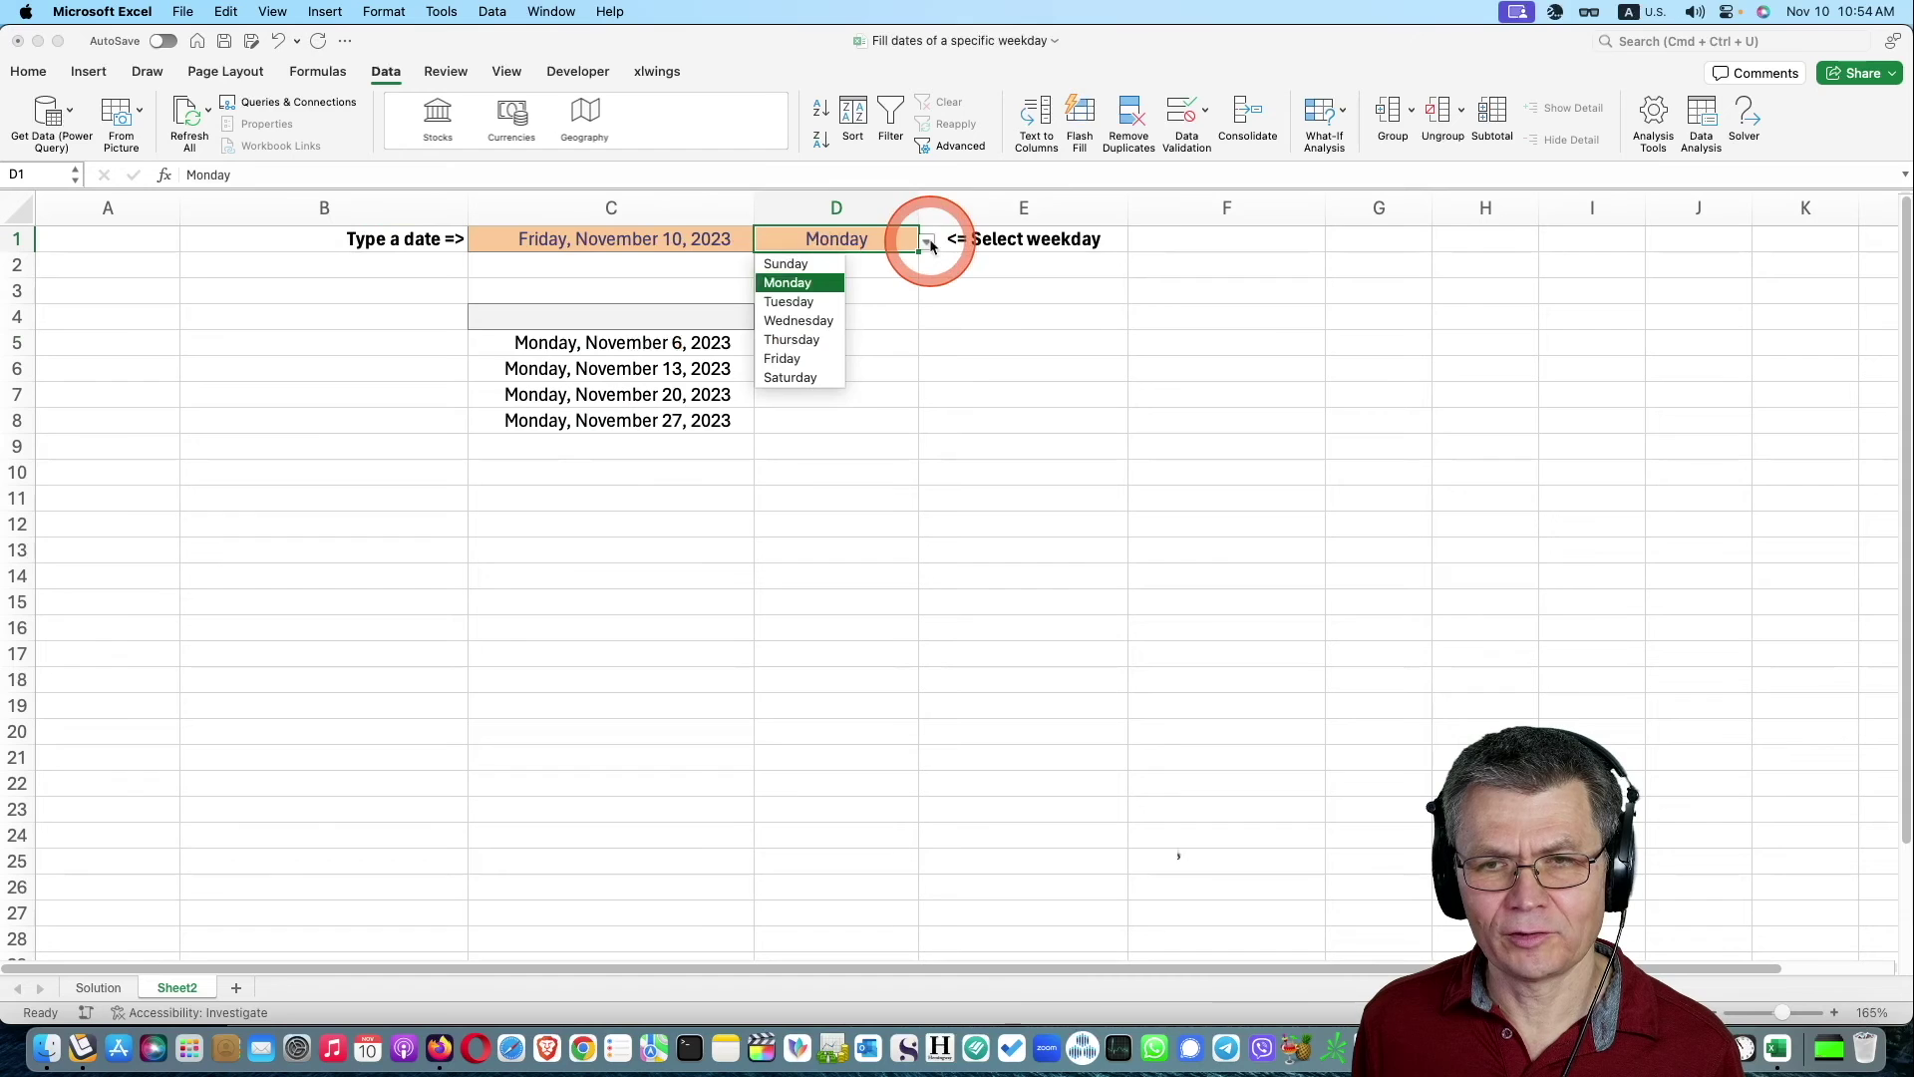
{"action": "left_click", "coordinate": [837, 291]}
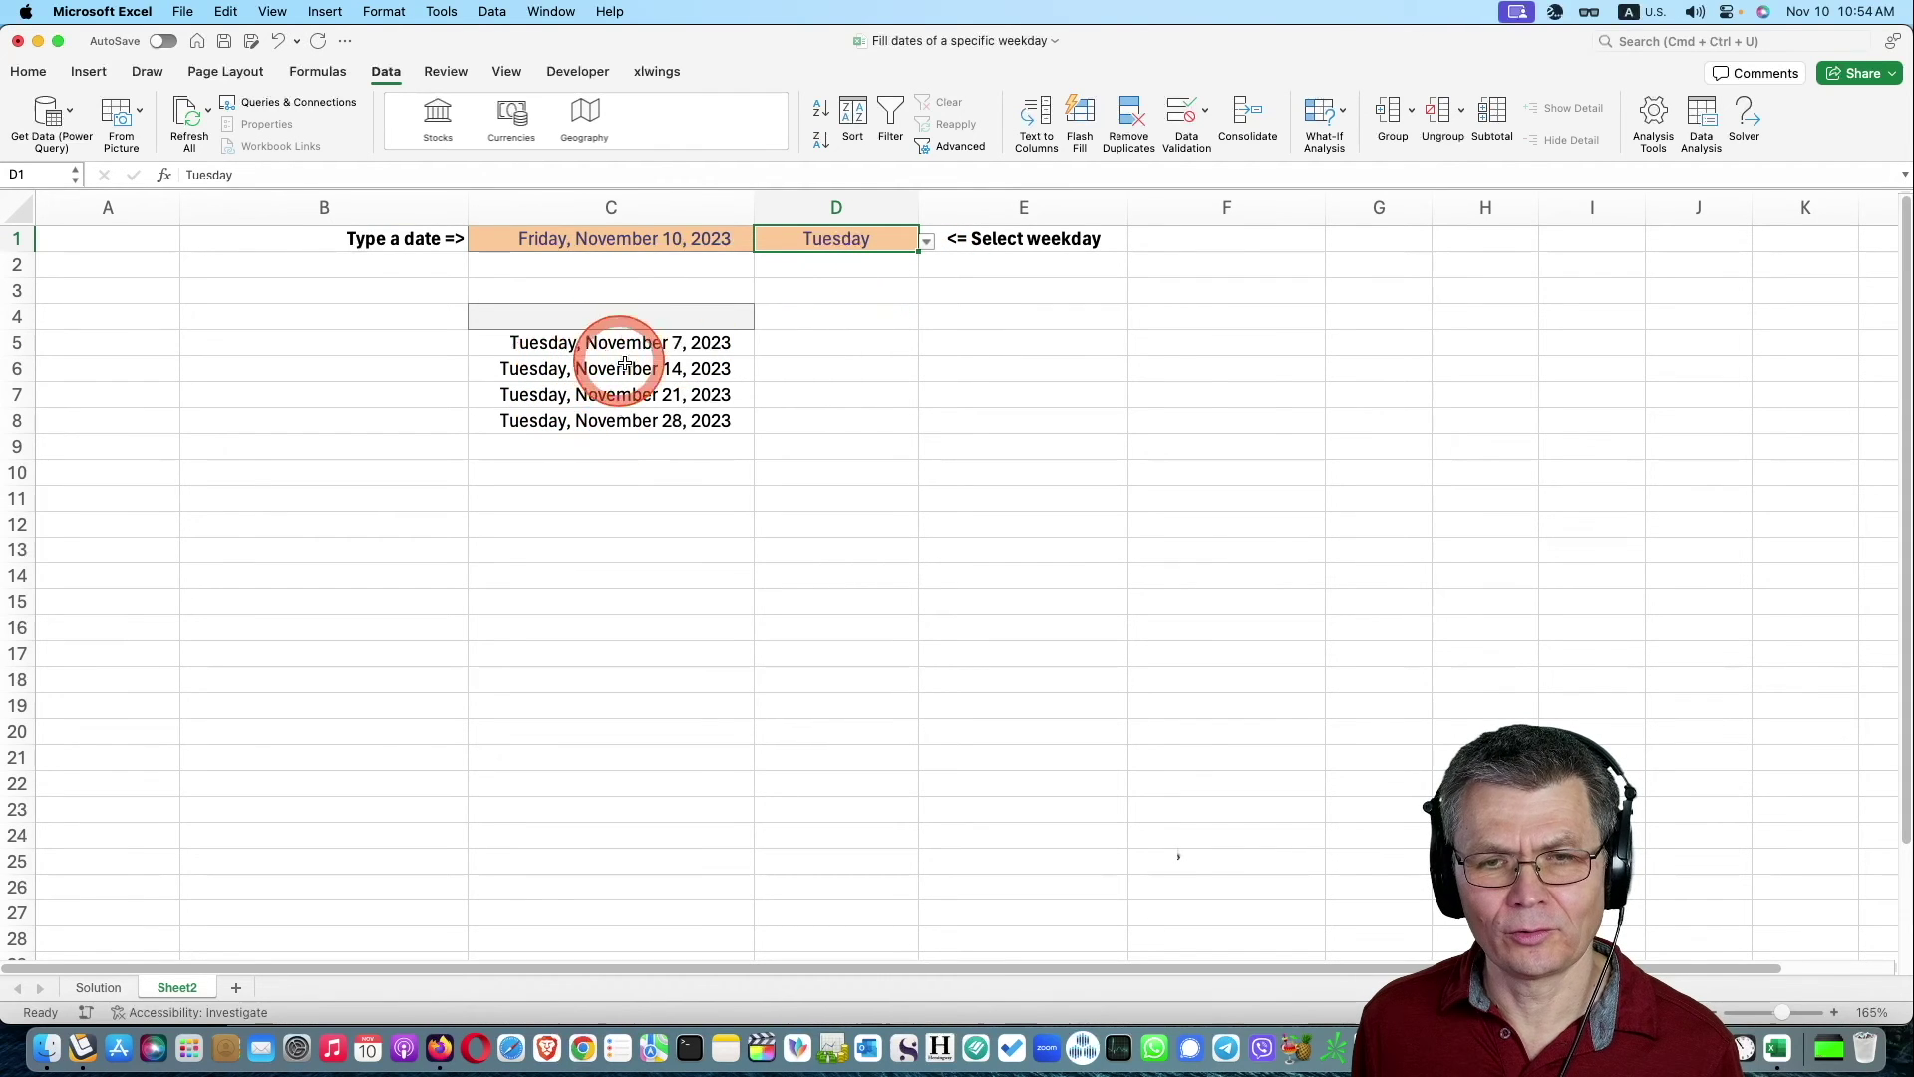
Delete the empty column A so the date, weekday and list shift left.
{"action": "left_click", "coordinate": [121, 209]}
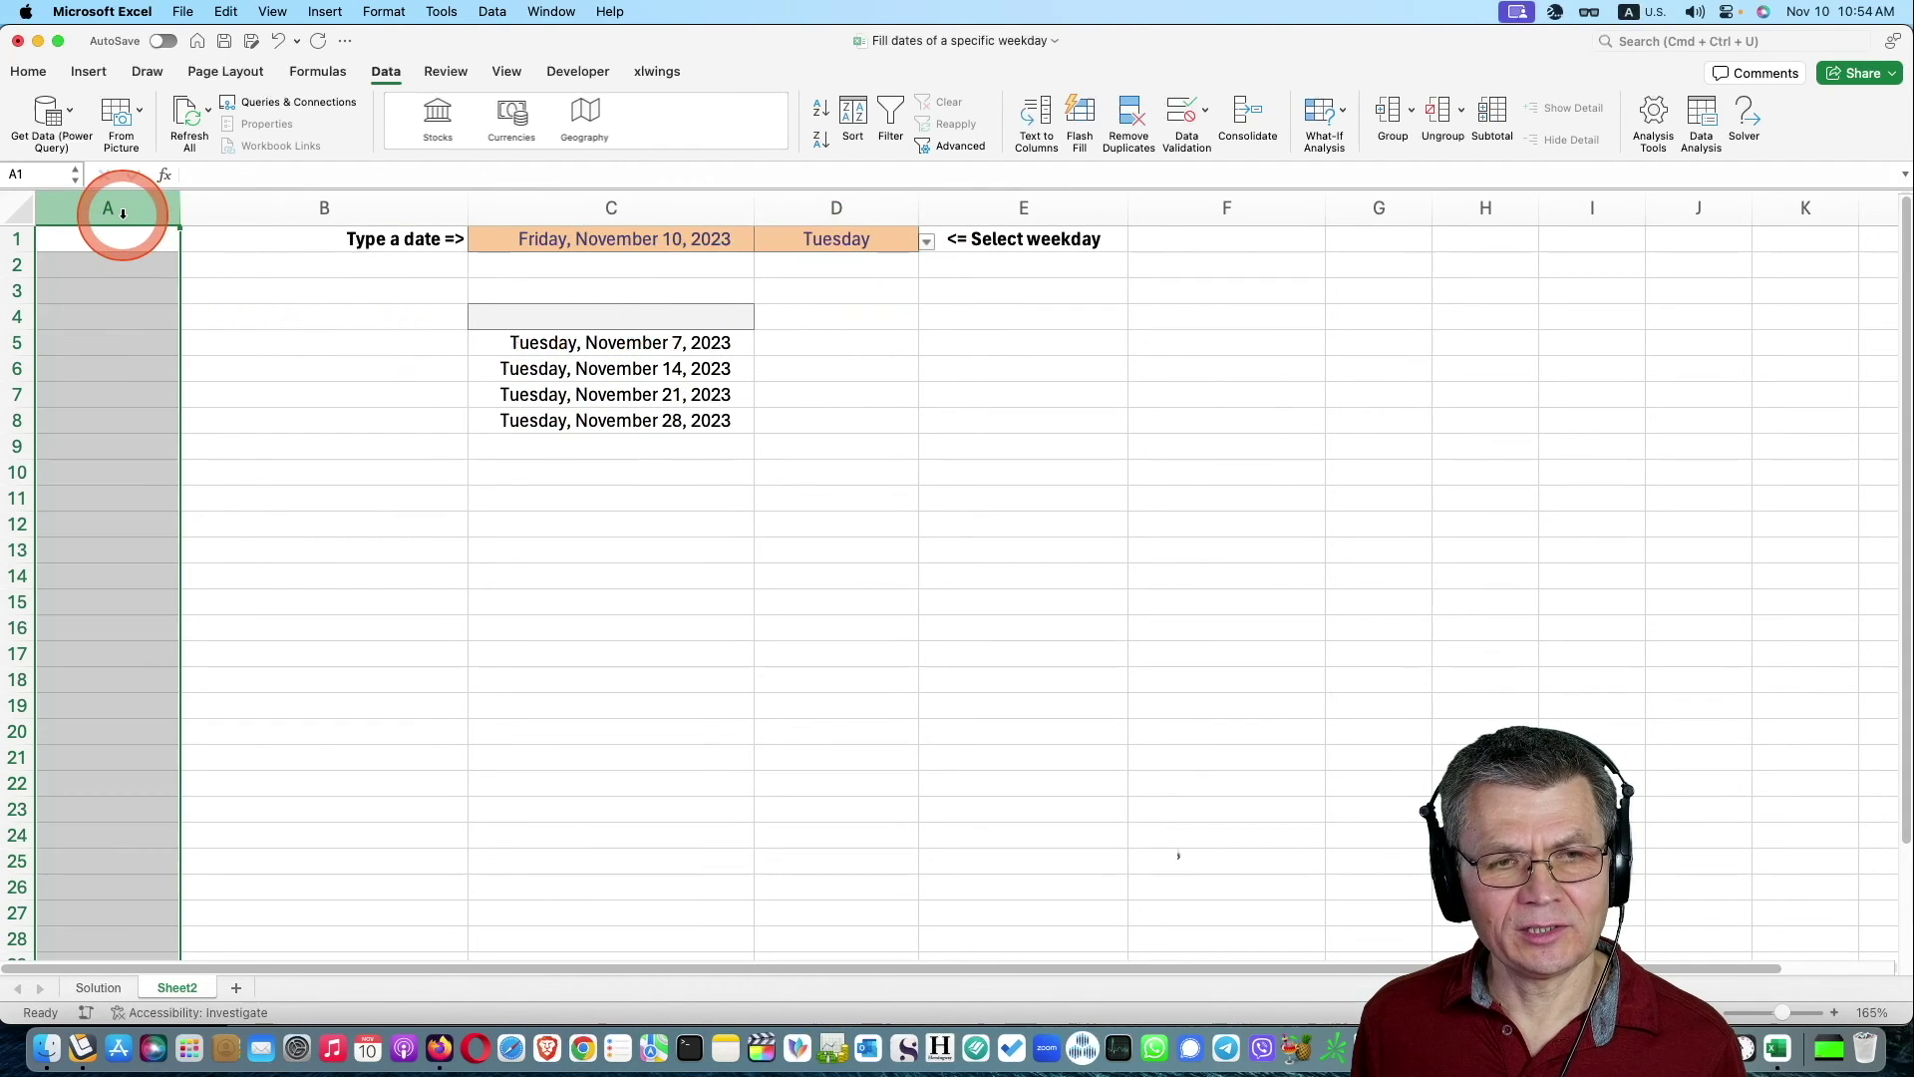
{"action": "right_click", "coordinate": [122, 213]}
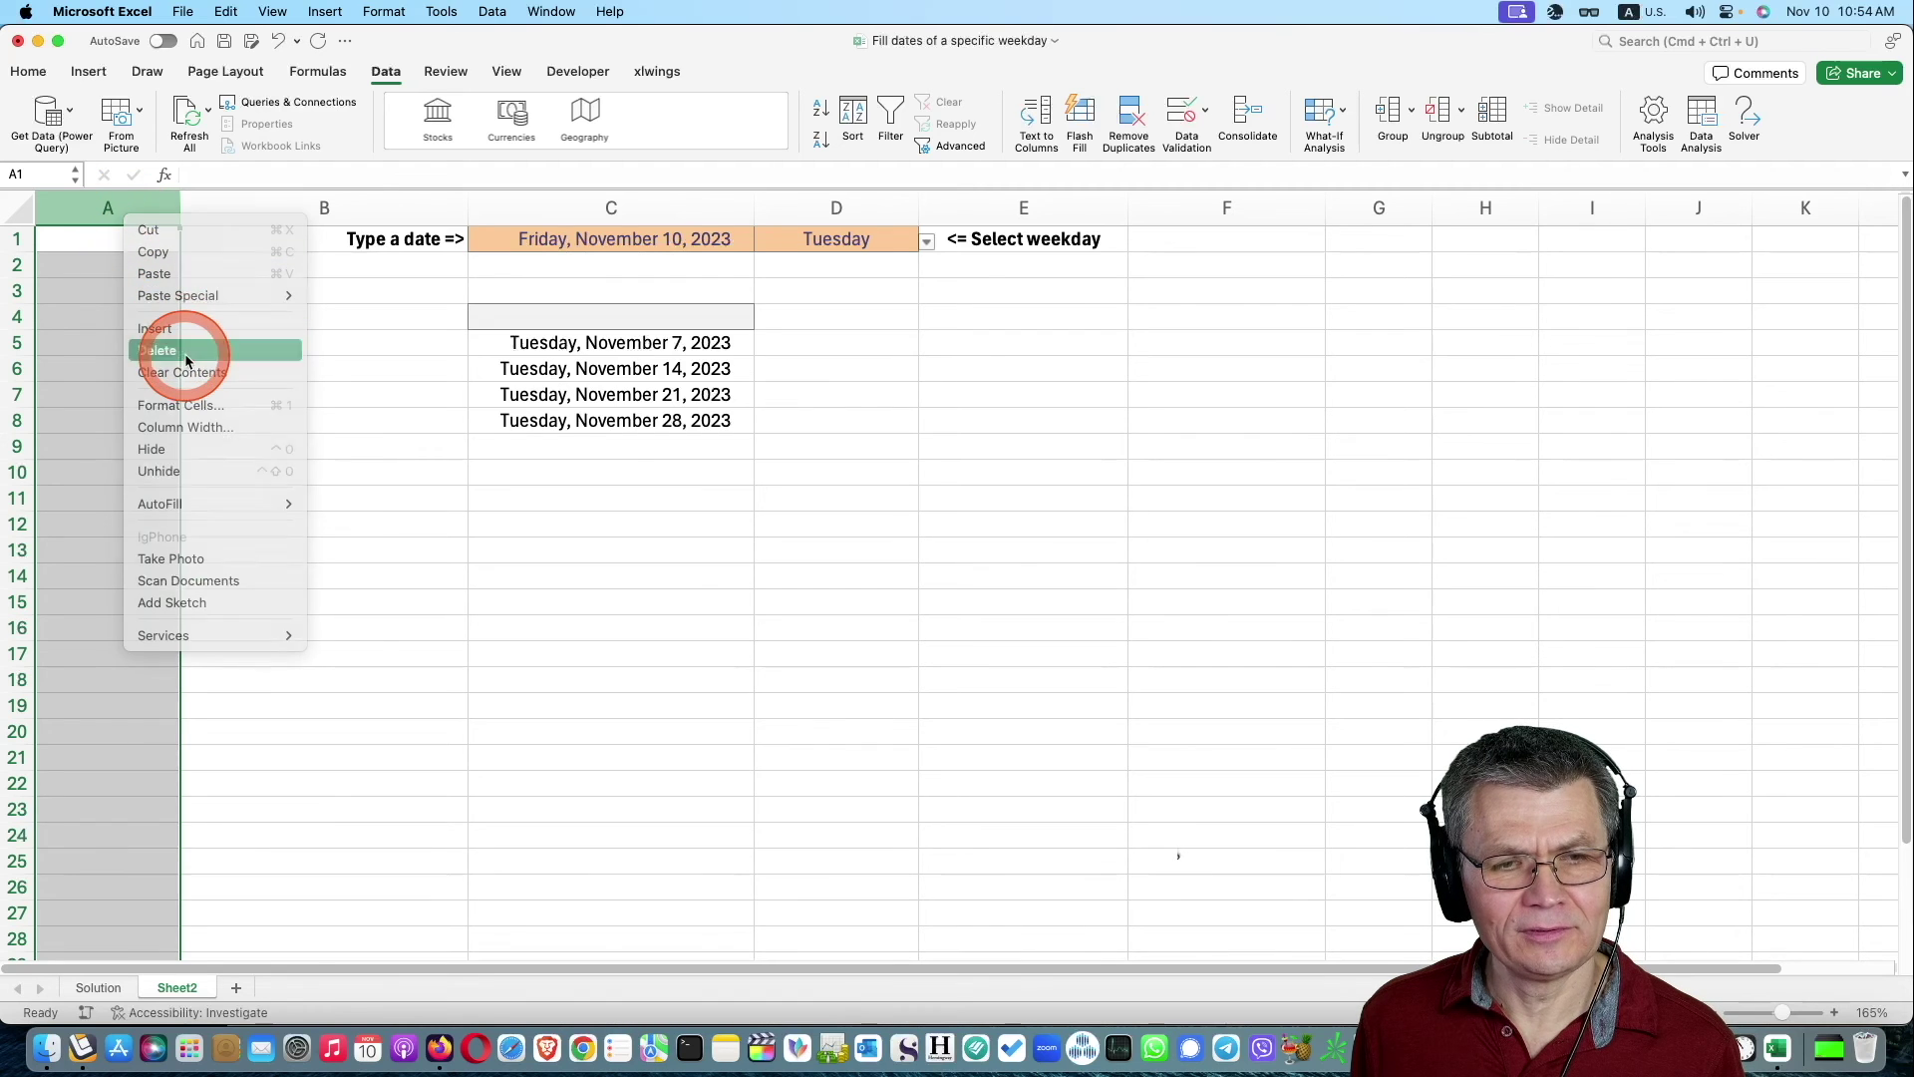
{"action": "left_click", "coordinate": [174, 351]}
{"action": "left_click", "coordinate": [491, 346]}
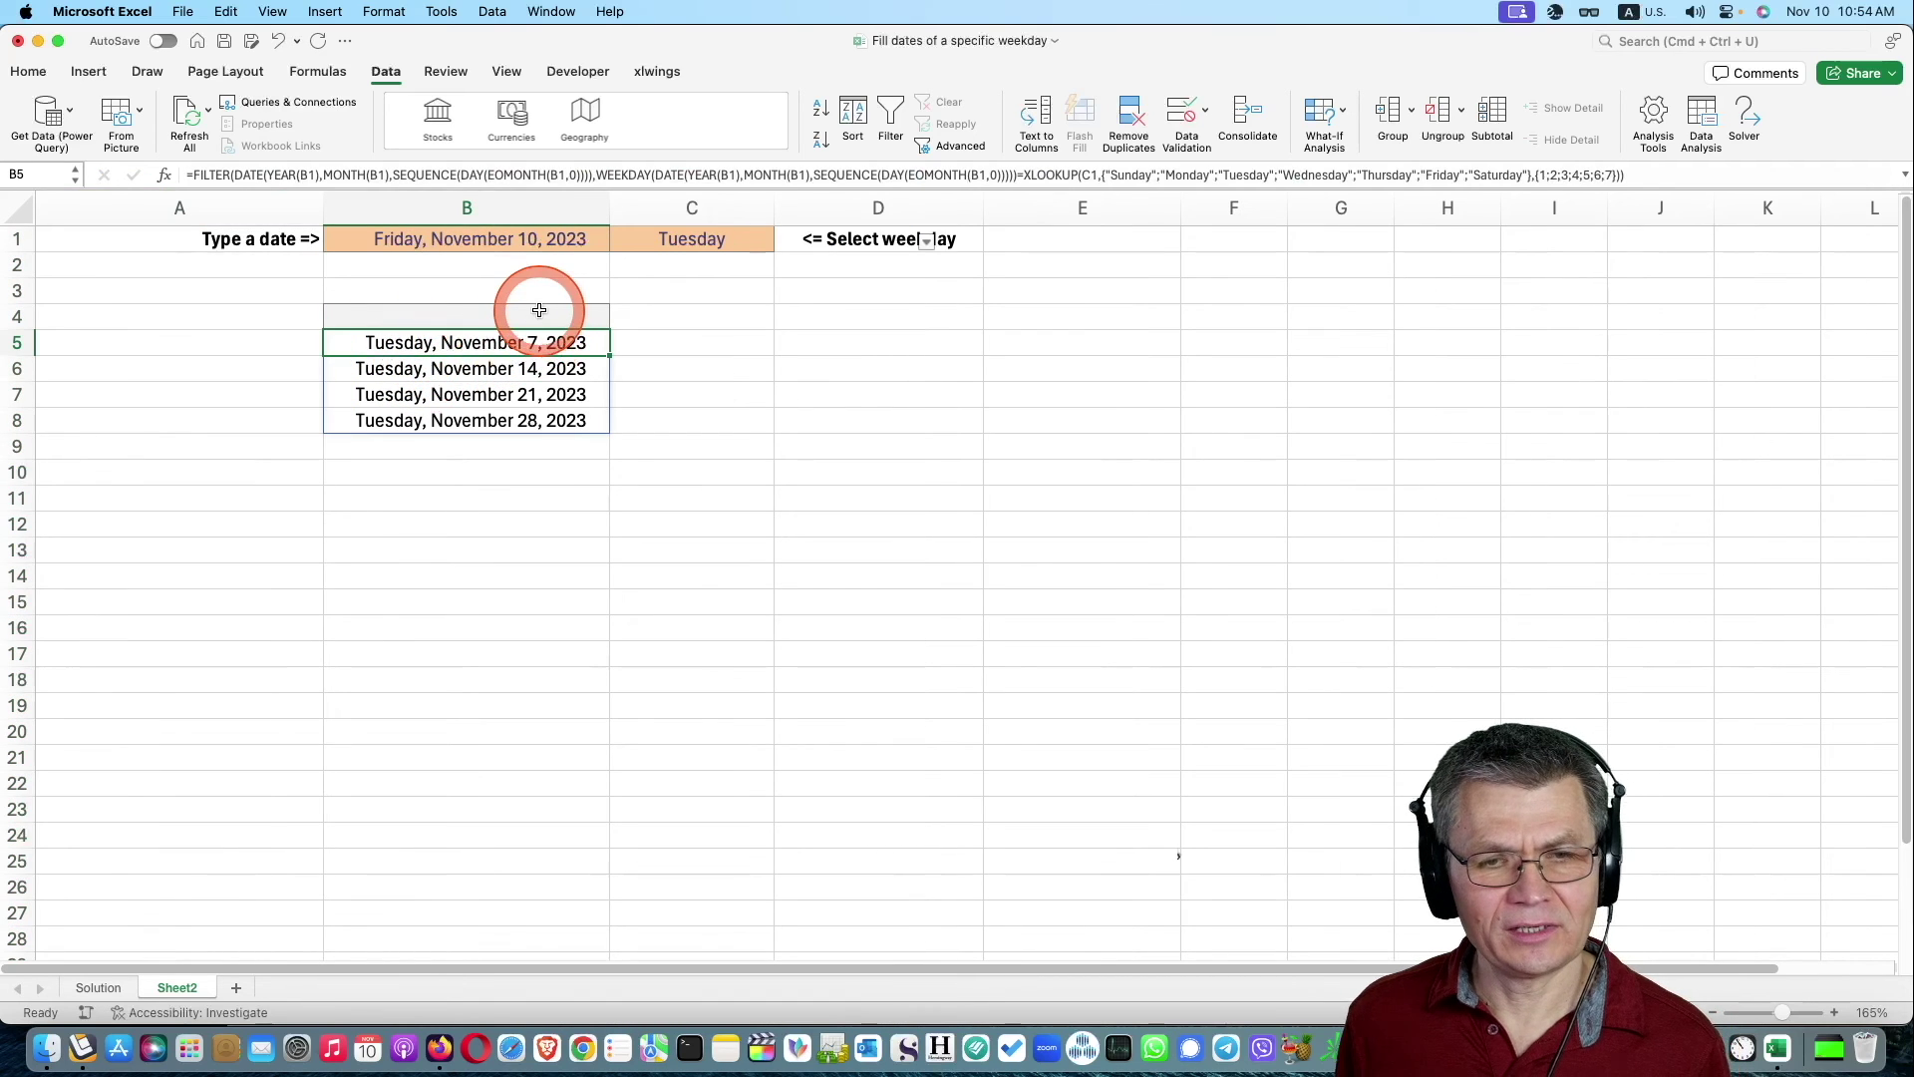
{"action": "left_click", "coordinate": [422, 316]}
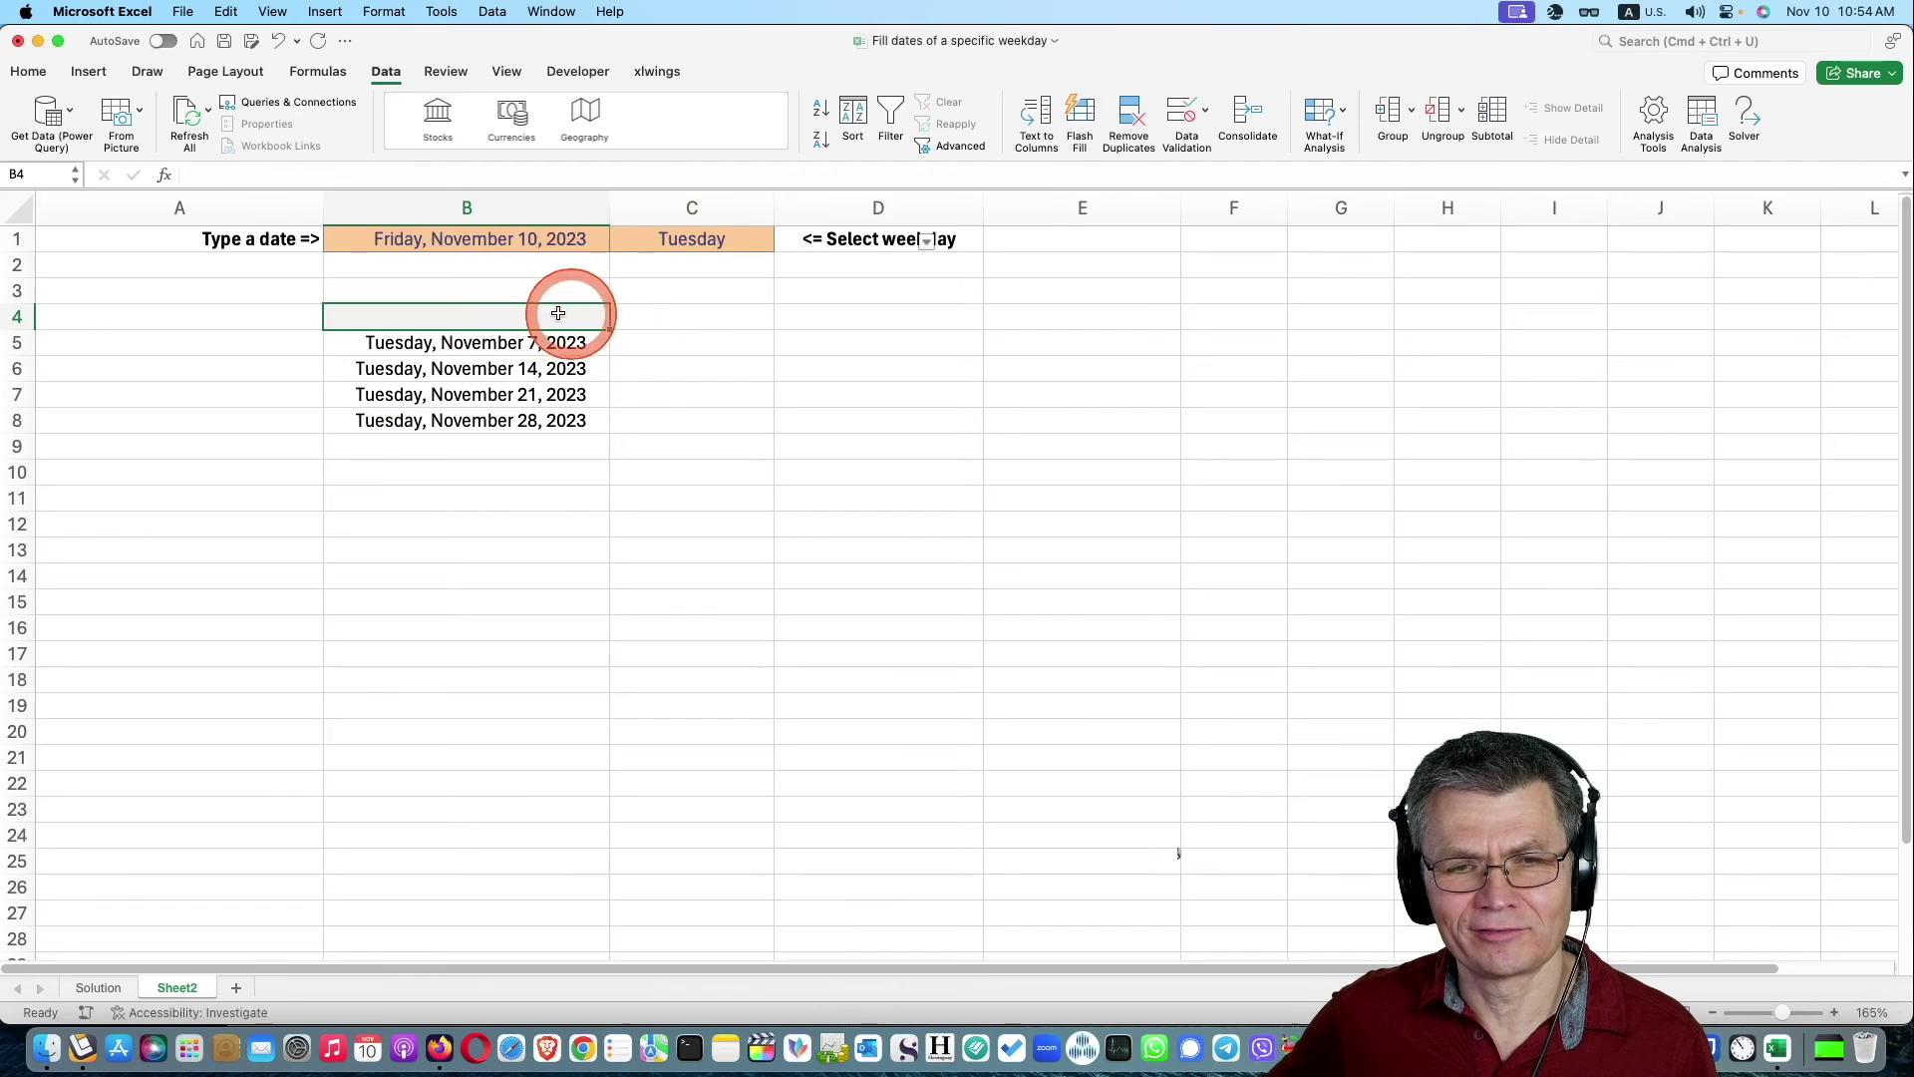
Enter =C1&"s" in B4 so the header reads Tuesdays.
{"action": "type", "text": "="}
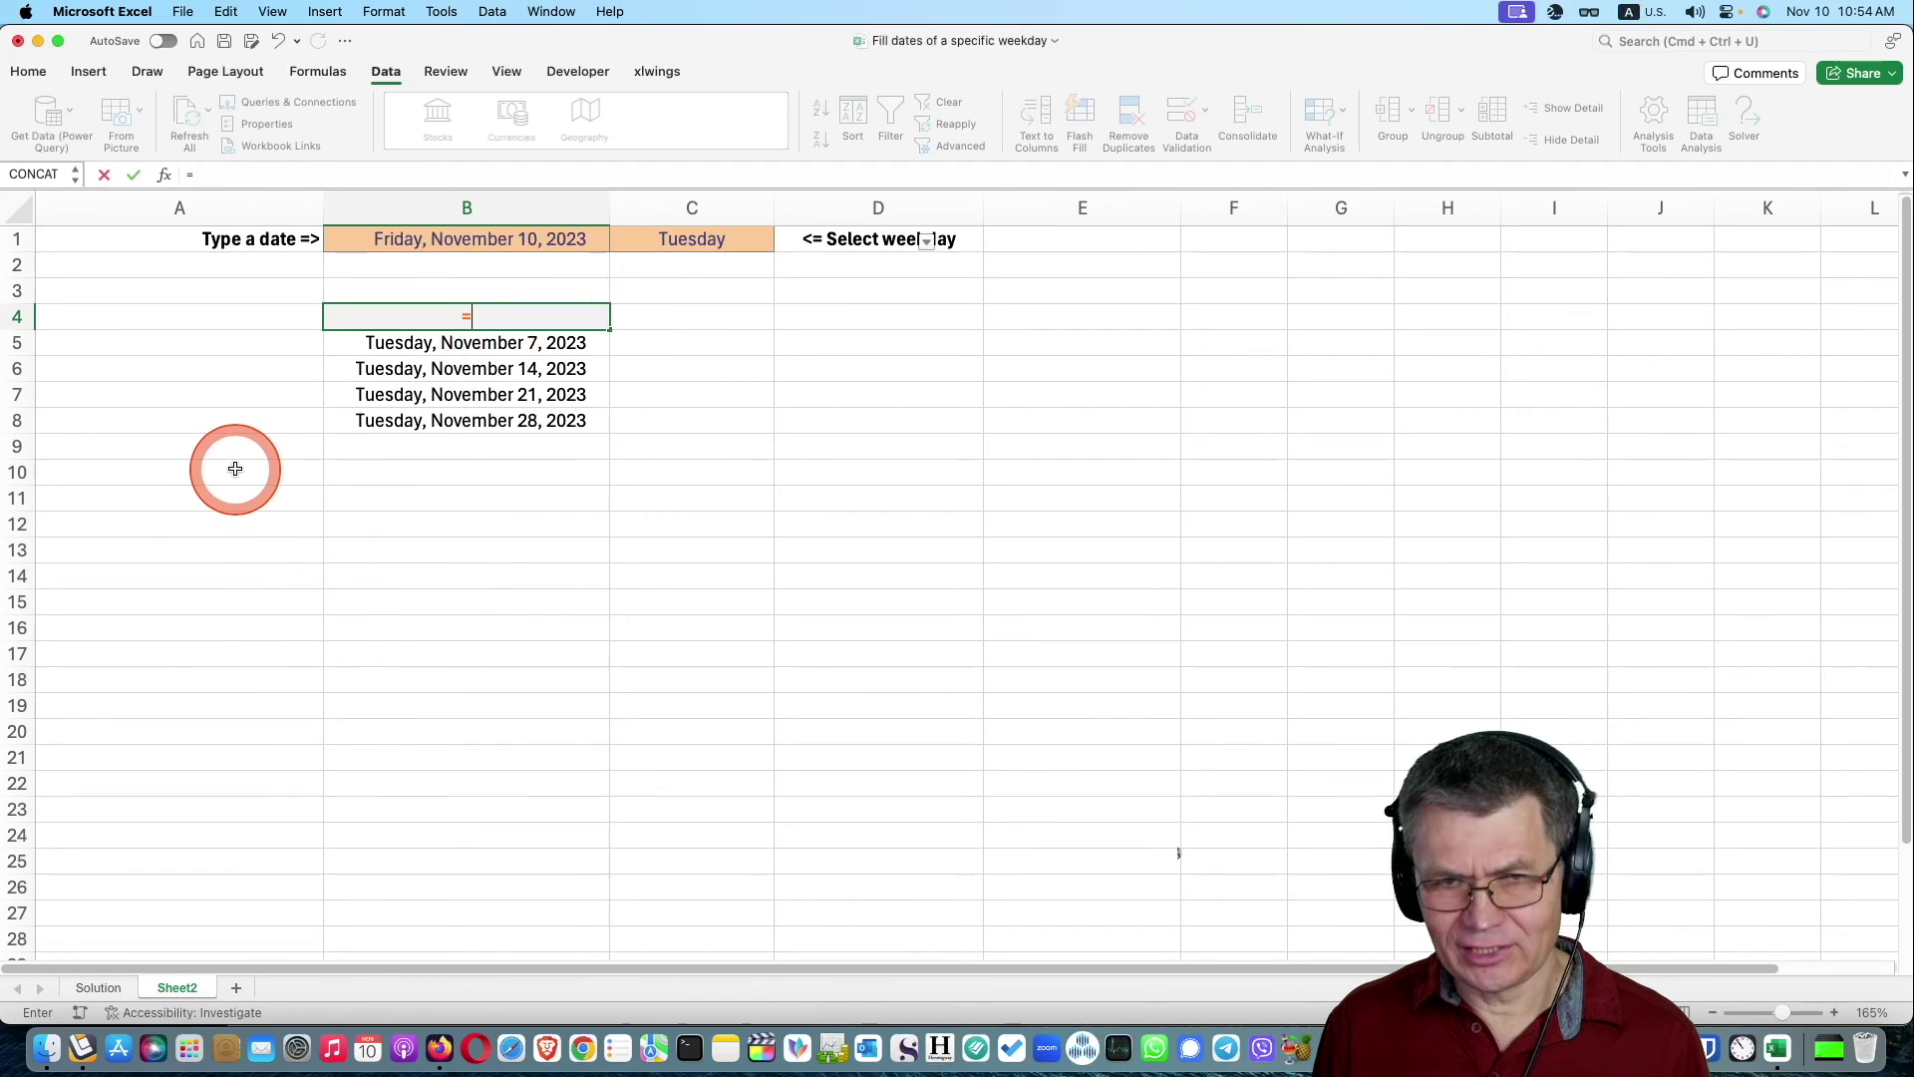
{"action": "left_click", "coordinate": [717, 242]}
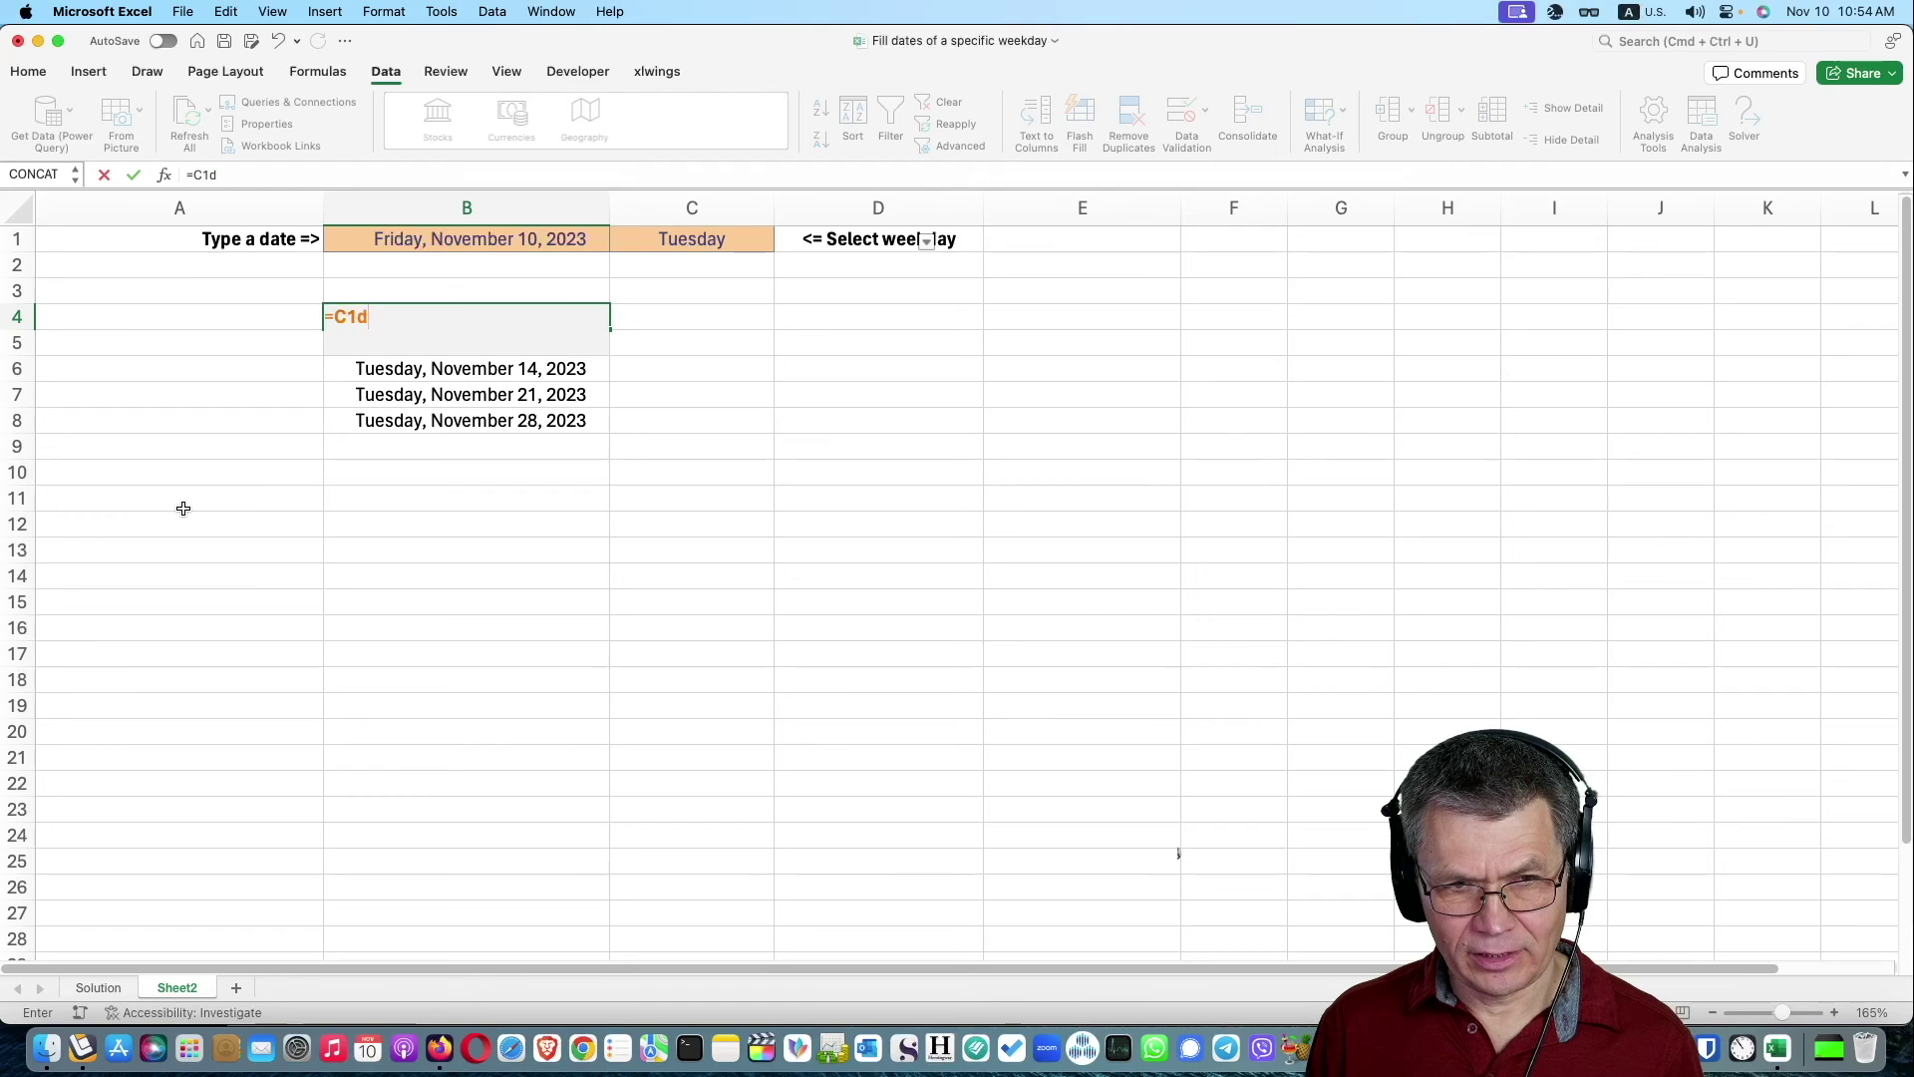
{"action": "type", "text": "&\"s"}
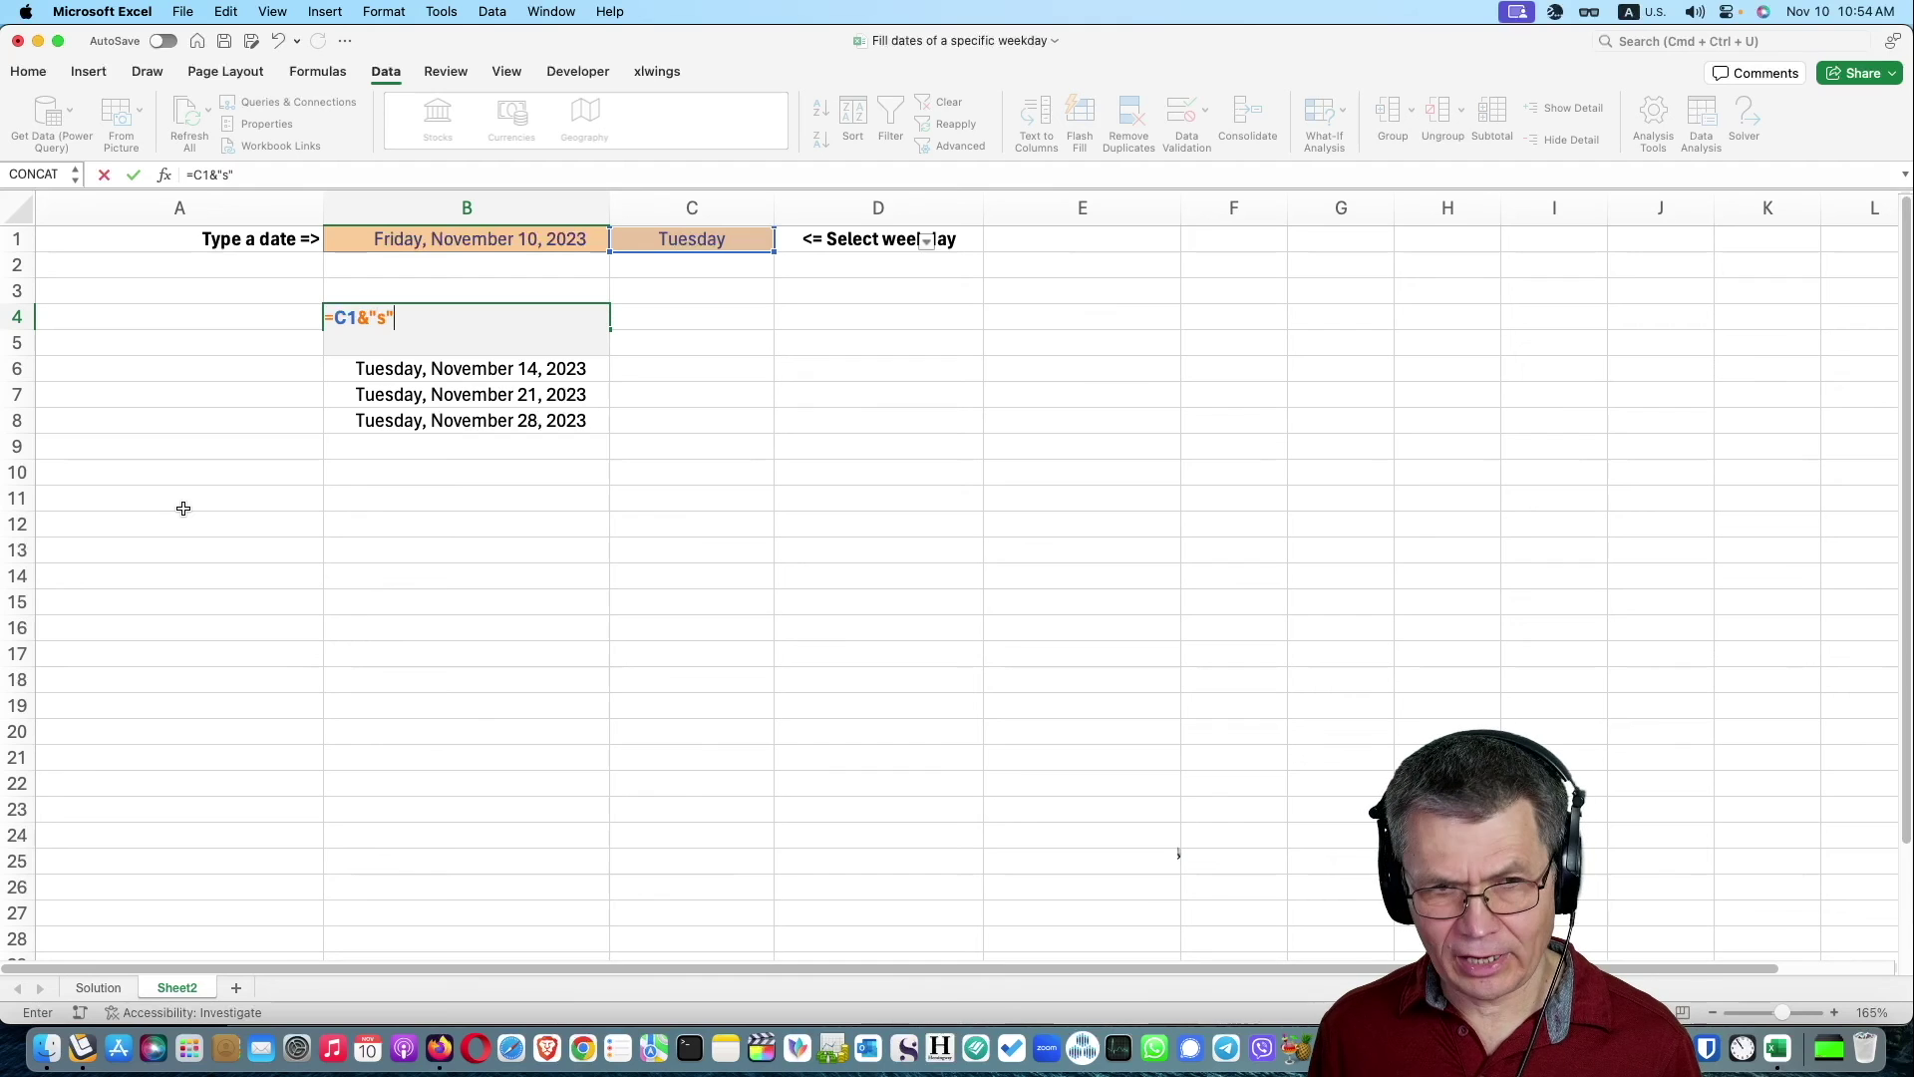
{"action": "key", "text": "Return"}
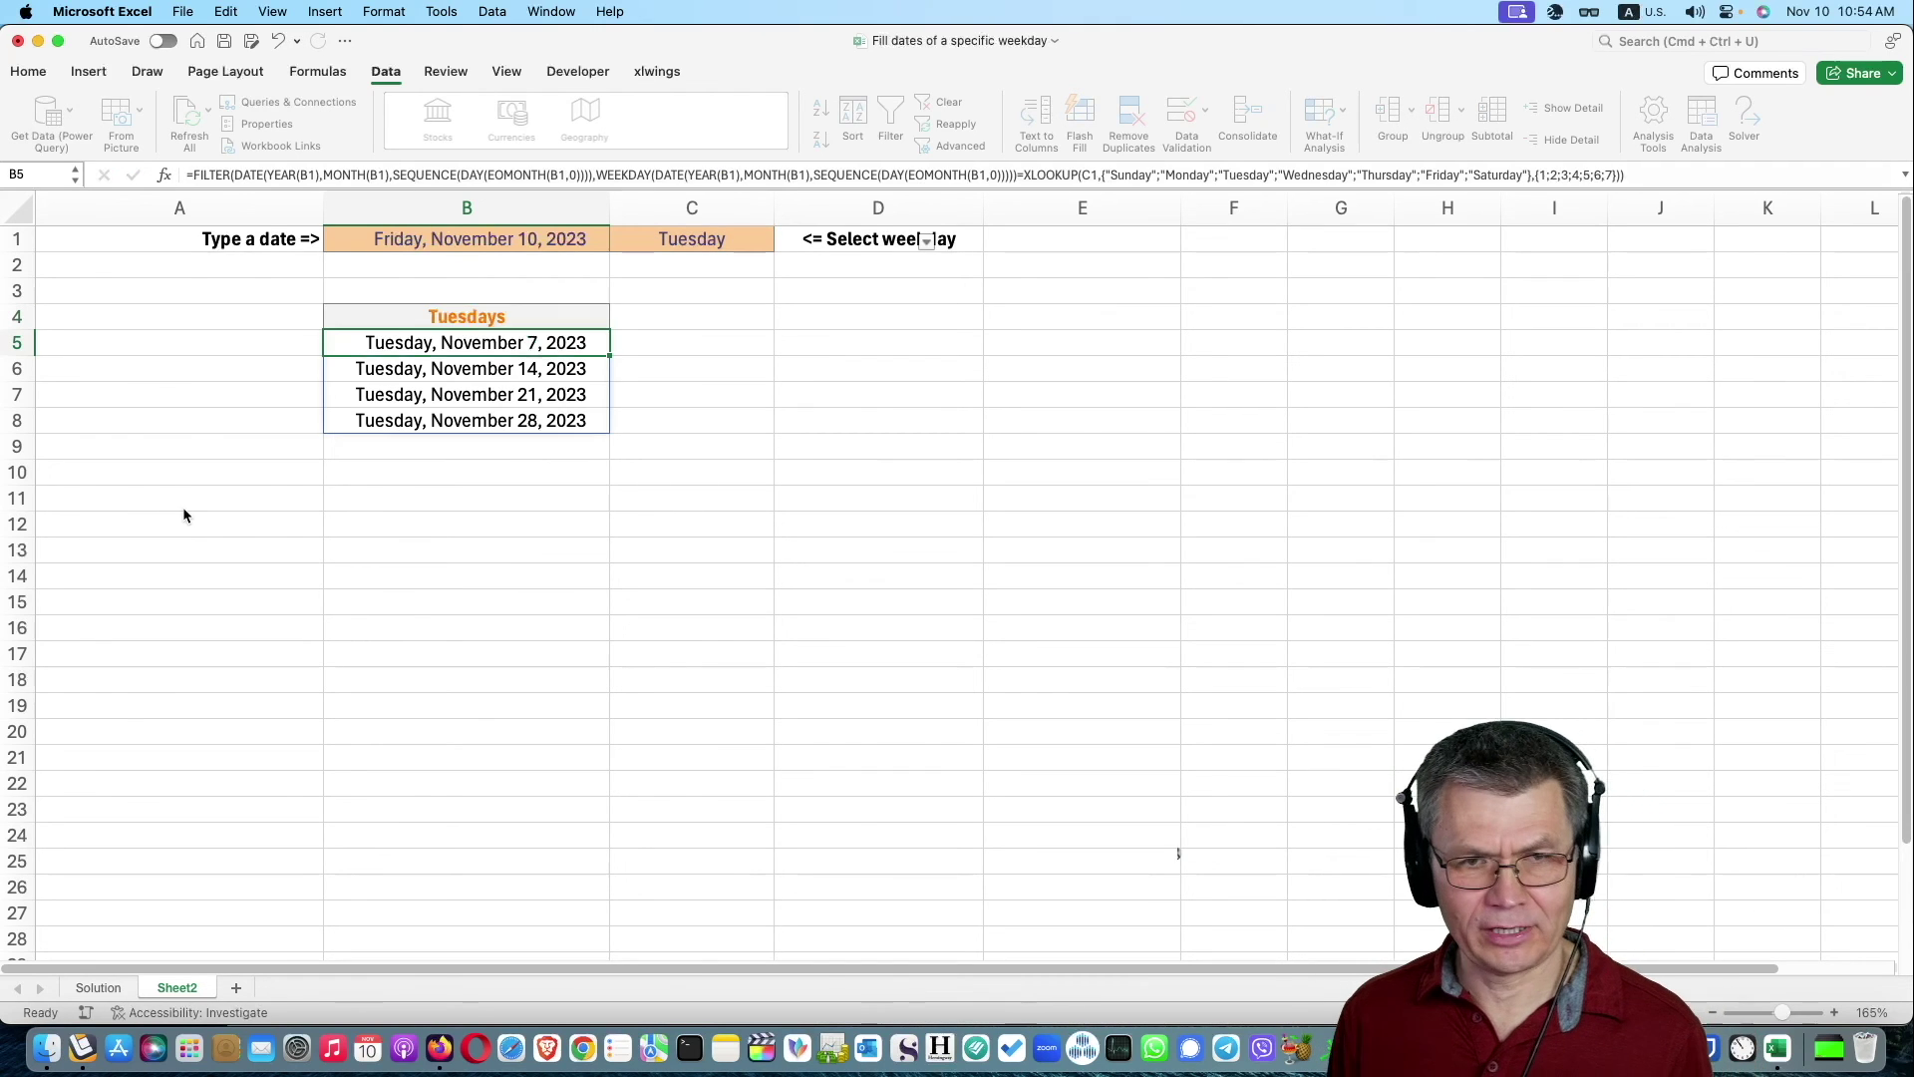
{"action": "left_click", "coordinate": [210, 394]}
{"action": "left_click", "coordinate": [688, 239]}
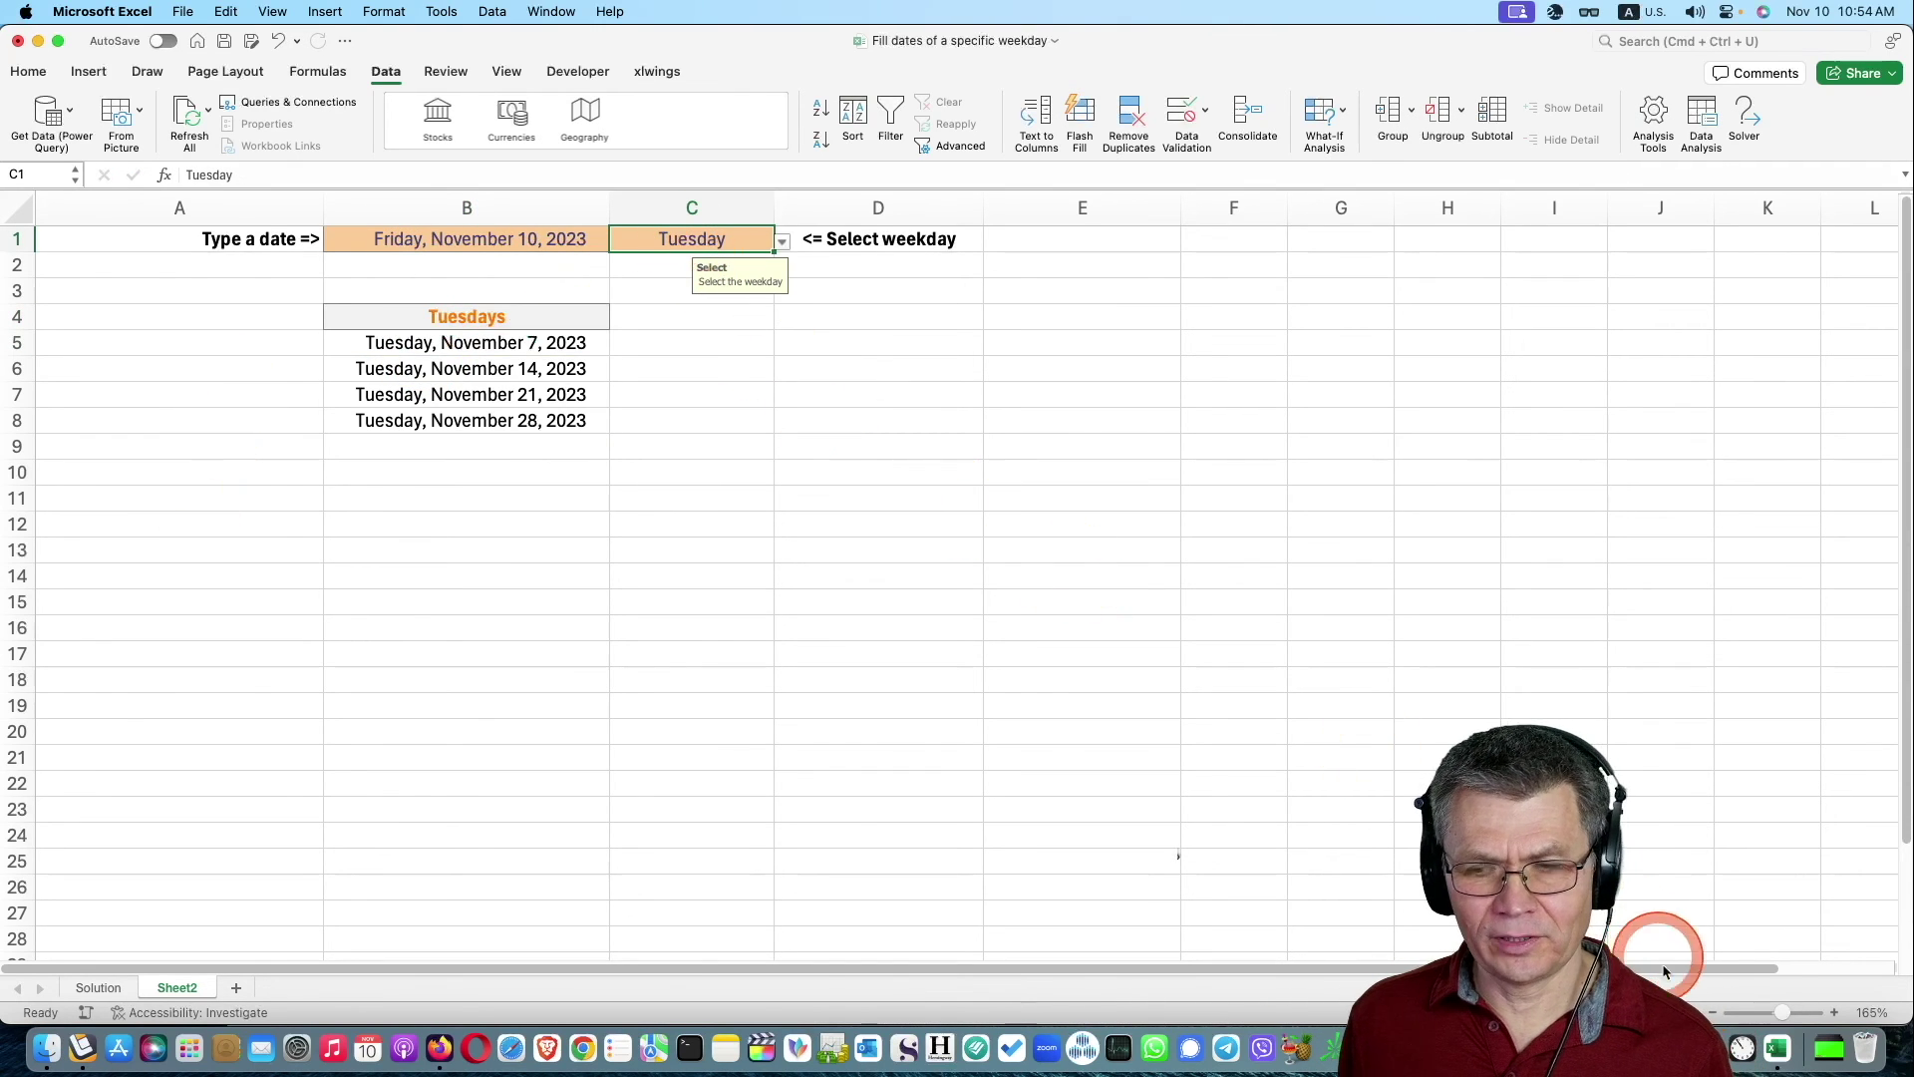
Zoom to 226%, autofit column A, and choose Sunday in C1.
{"action": "left_click_drag", "start_coordinate": [1782, 1017], "coordinate": [1795, 1022]}
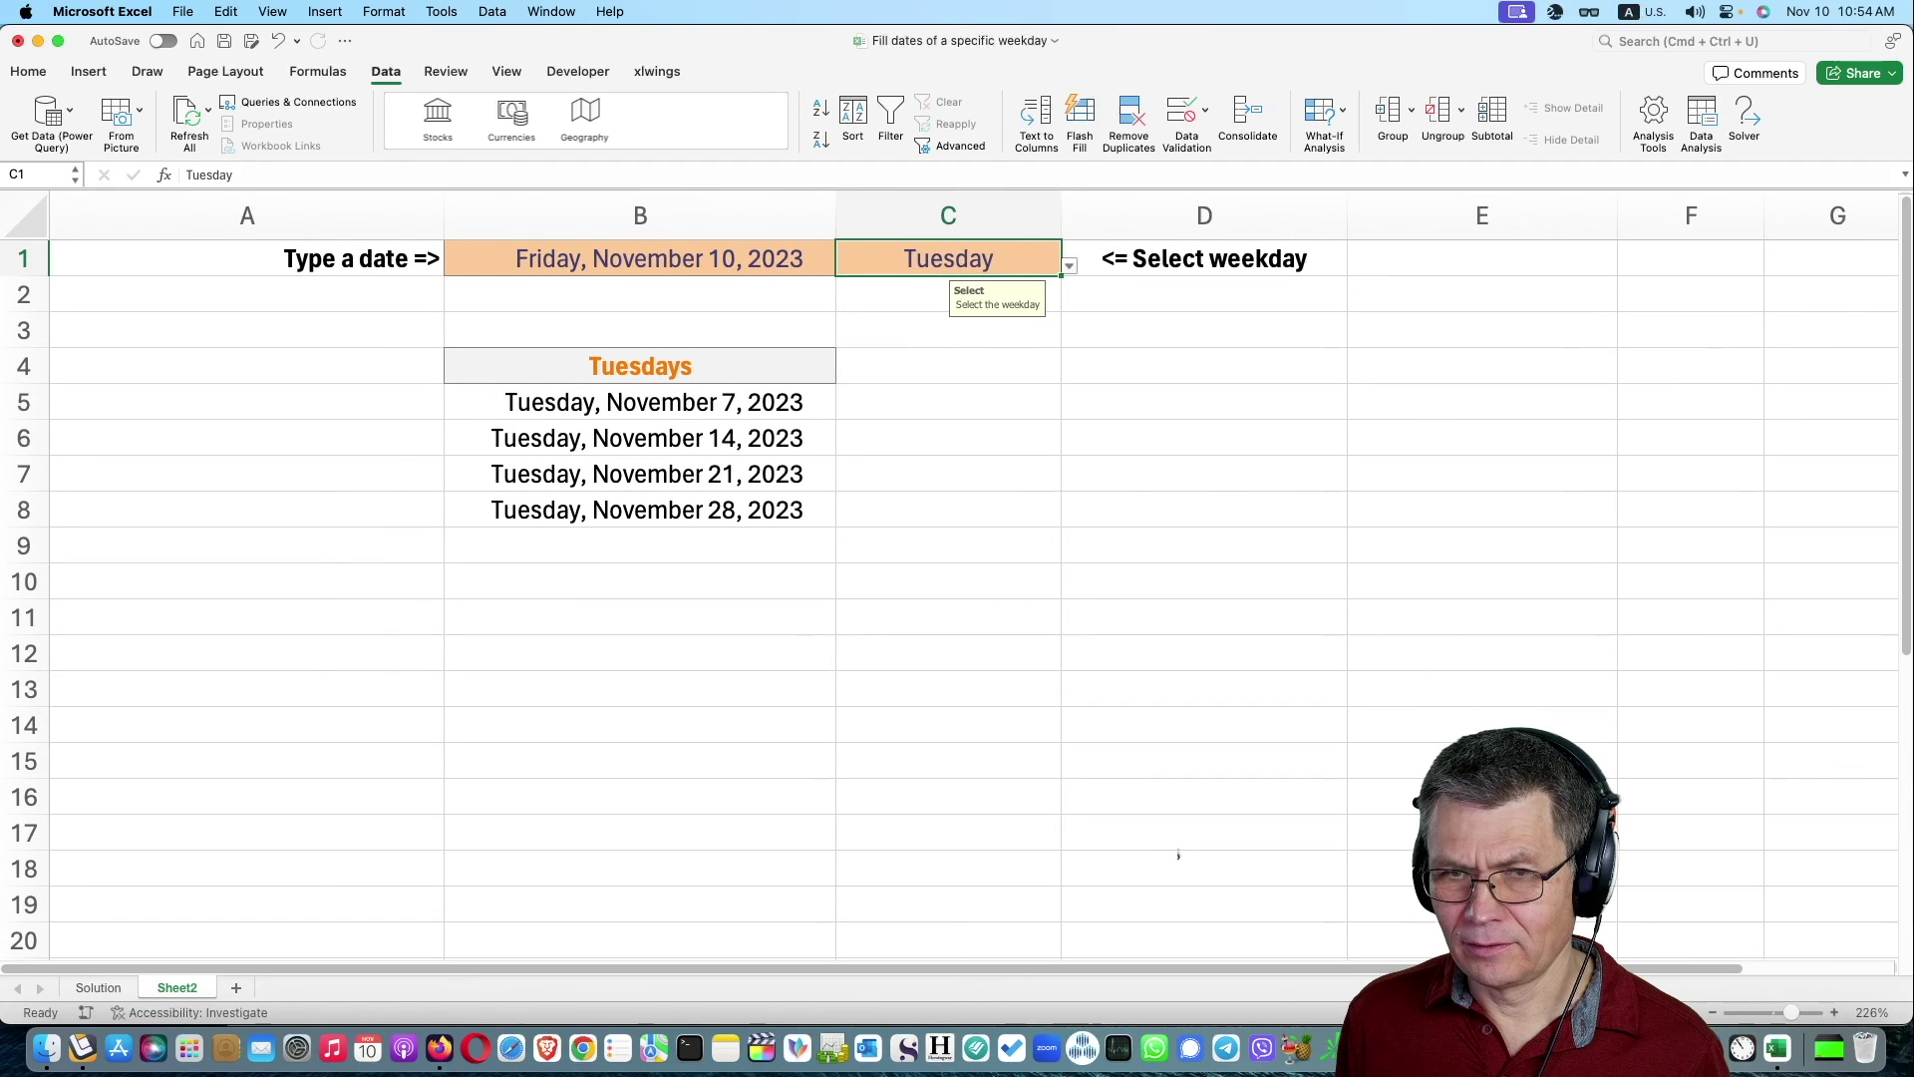
{"action": "double_click", "coordinate": [445, 213]}
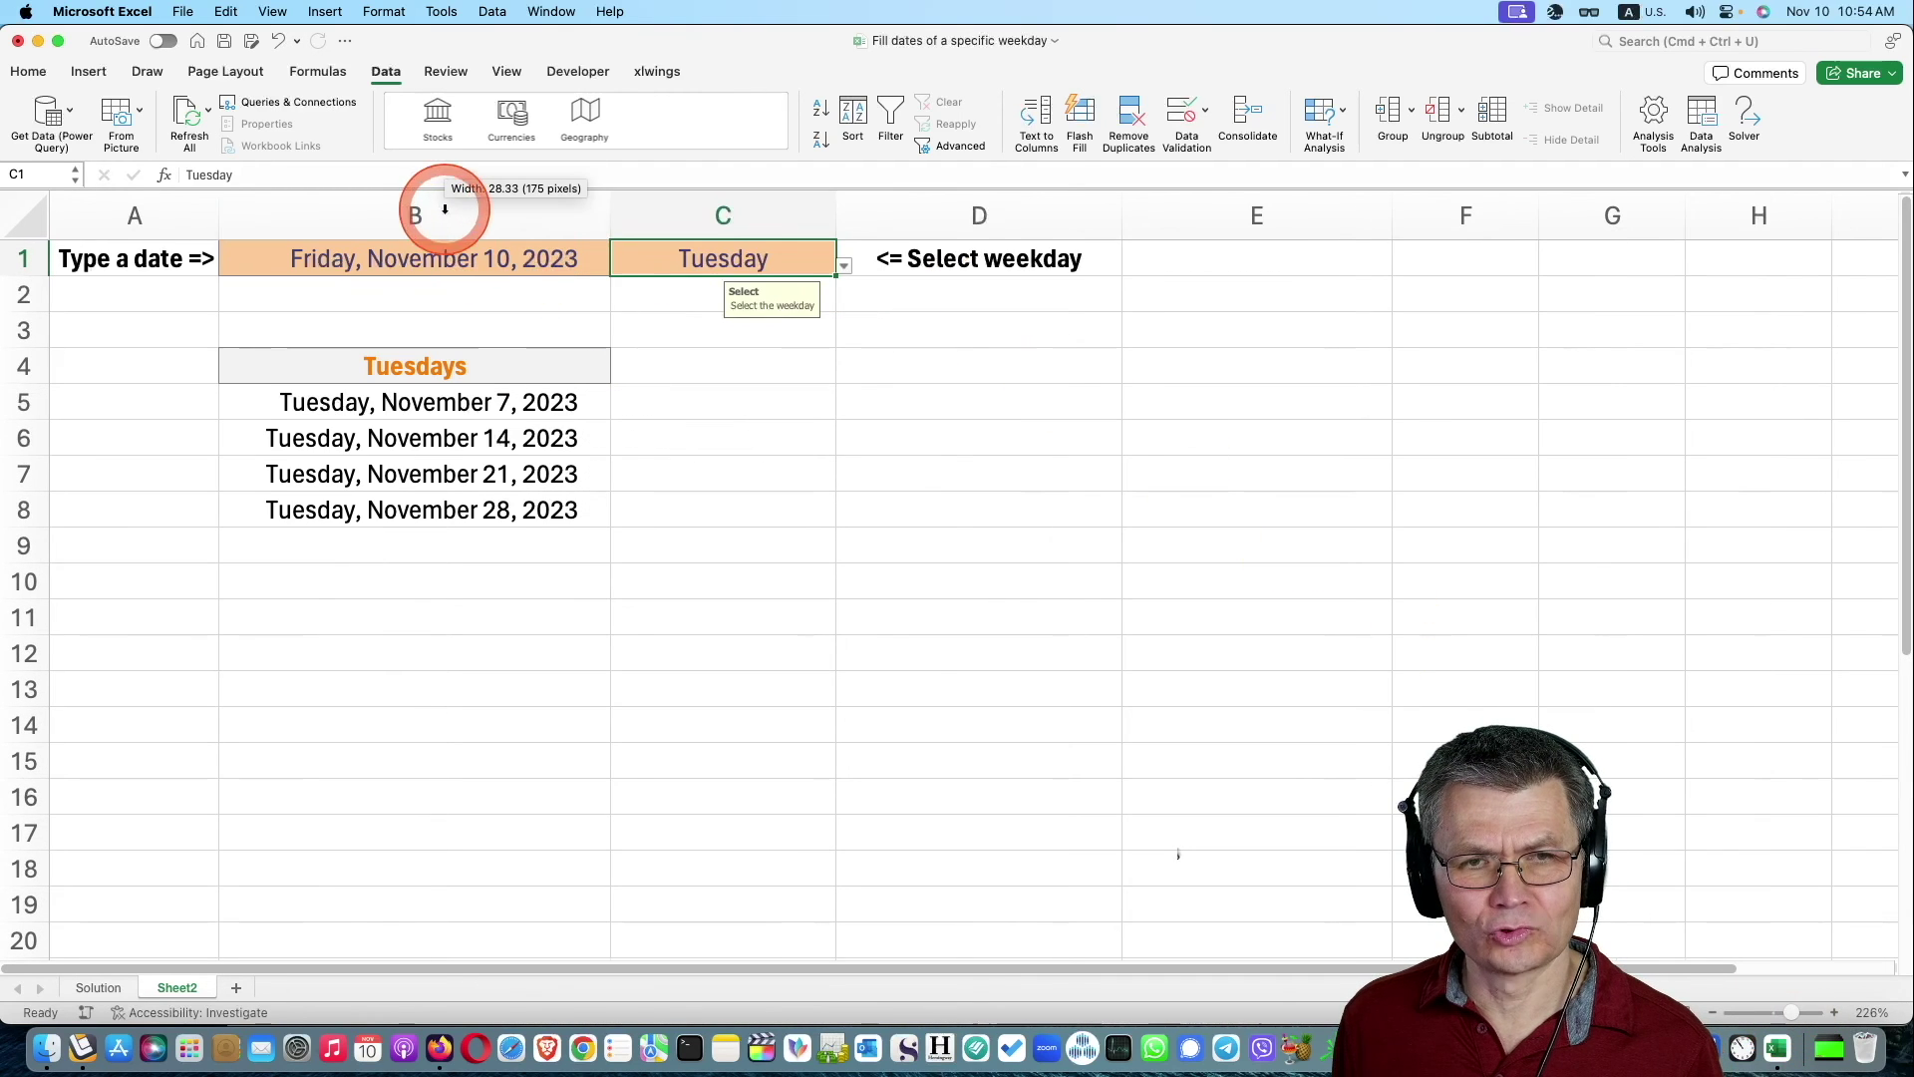
{"action": "left_click", "coordinate": [844, 265]}
{"action": "left_click", "coordinate": [675, 290]}
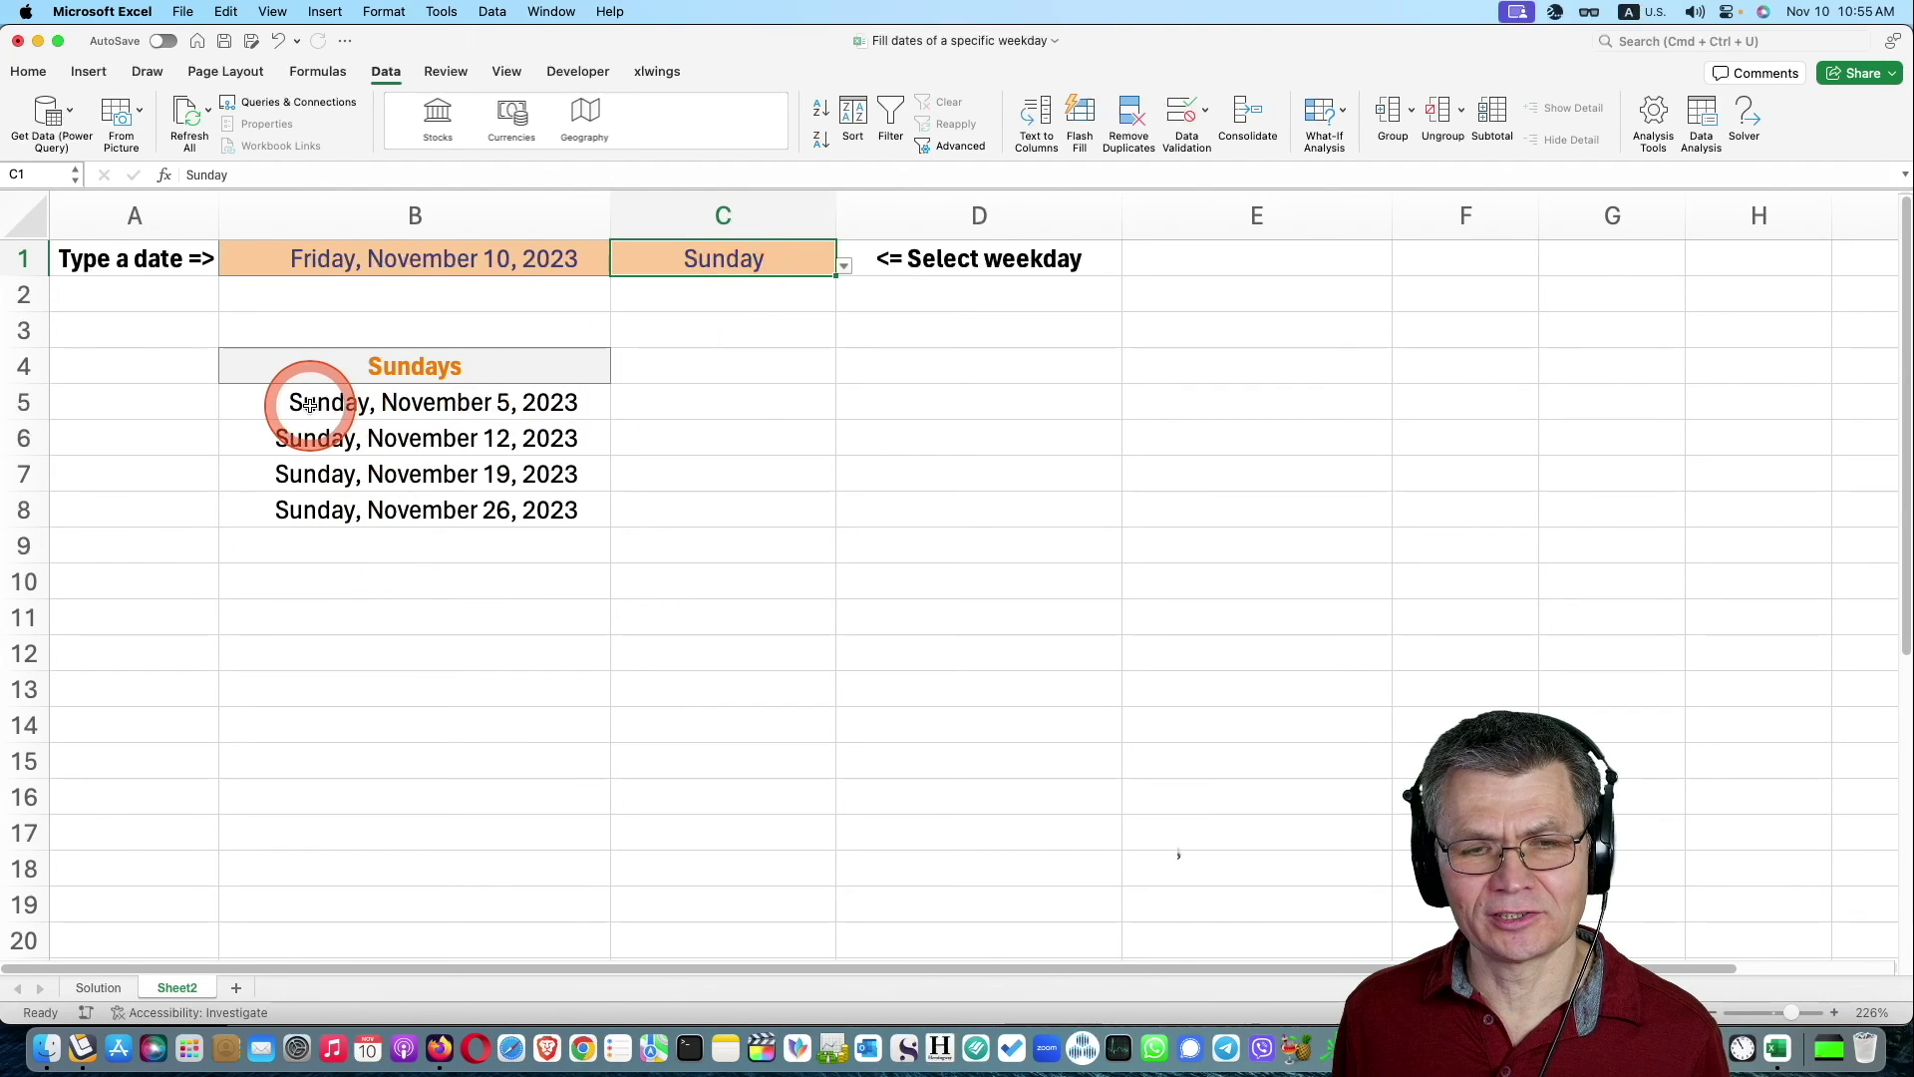
{"action": "left_click", "coordinate": [411, 261]}
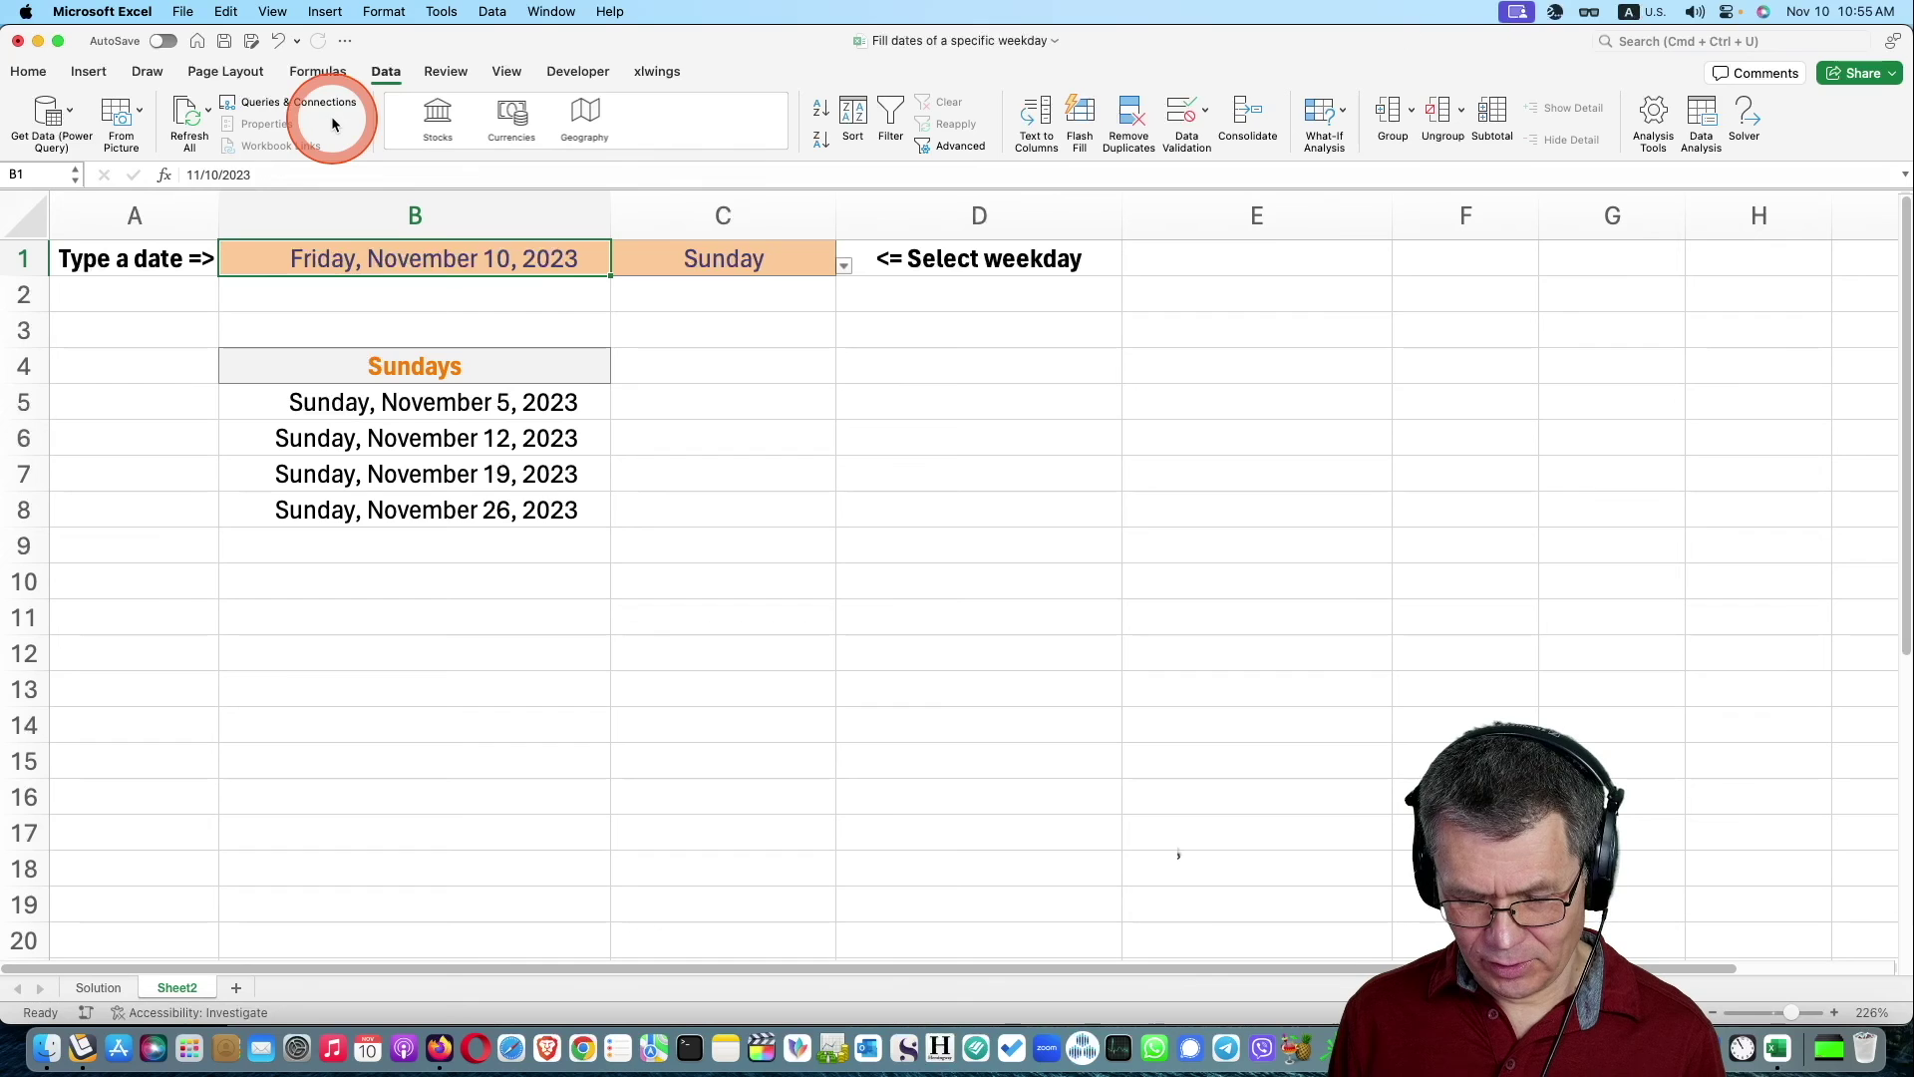
Enter 2/15/25 in B1, then change it to January 1, 1999.
{"action": "type", "text": "2/"}
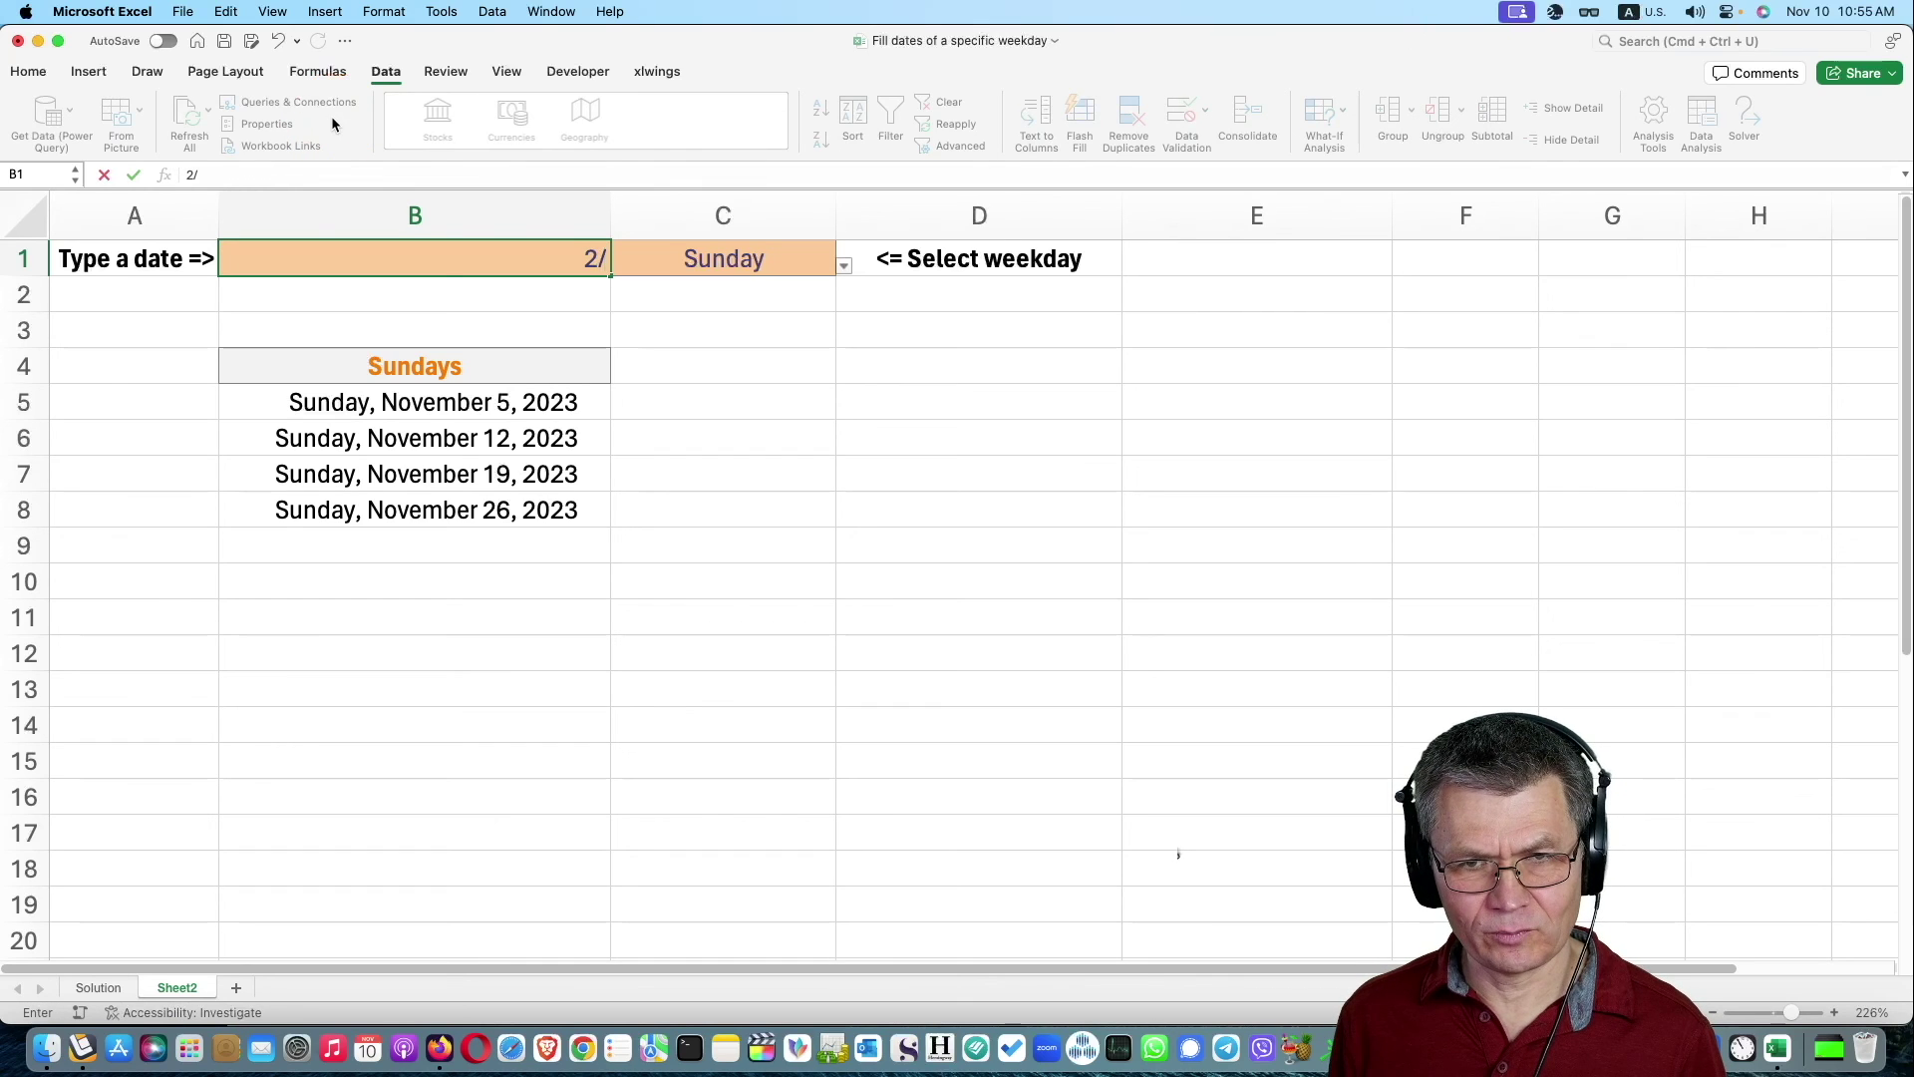
{"action": "type", "text": "15"}
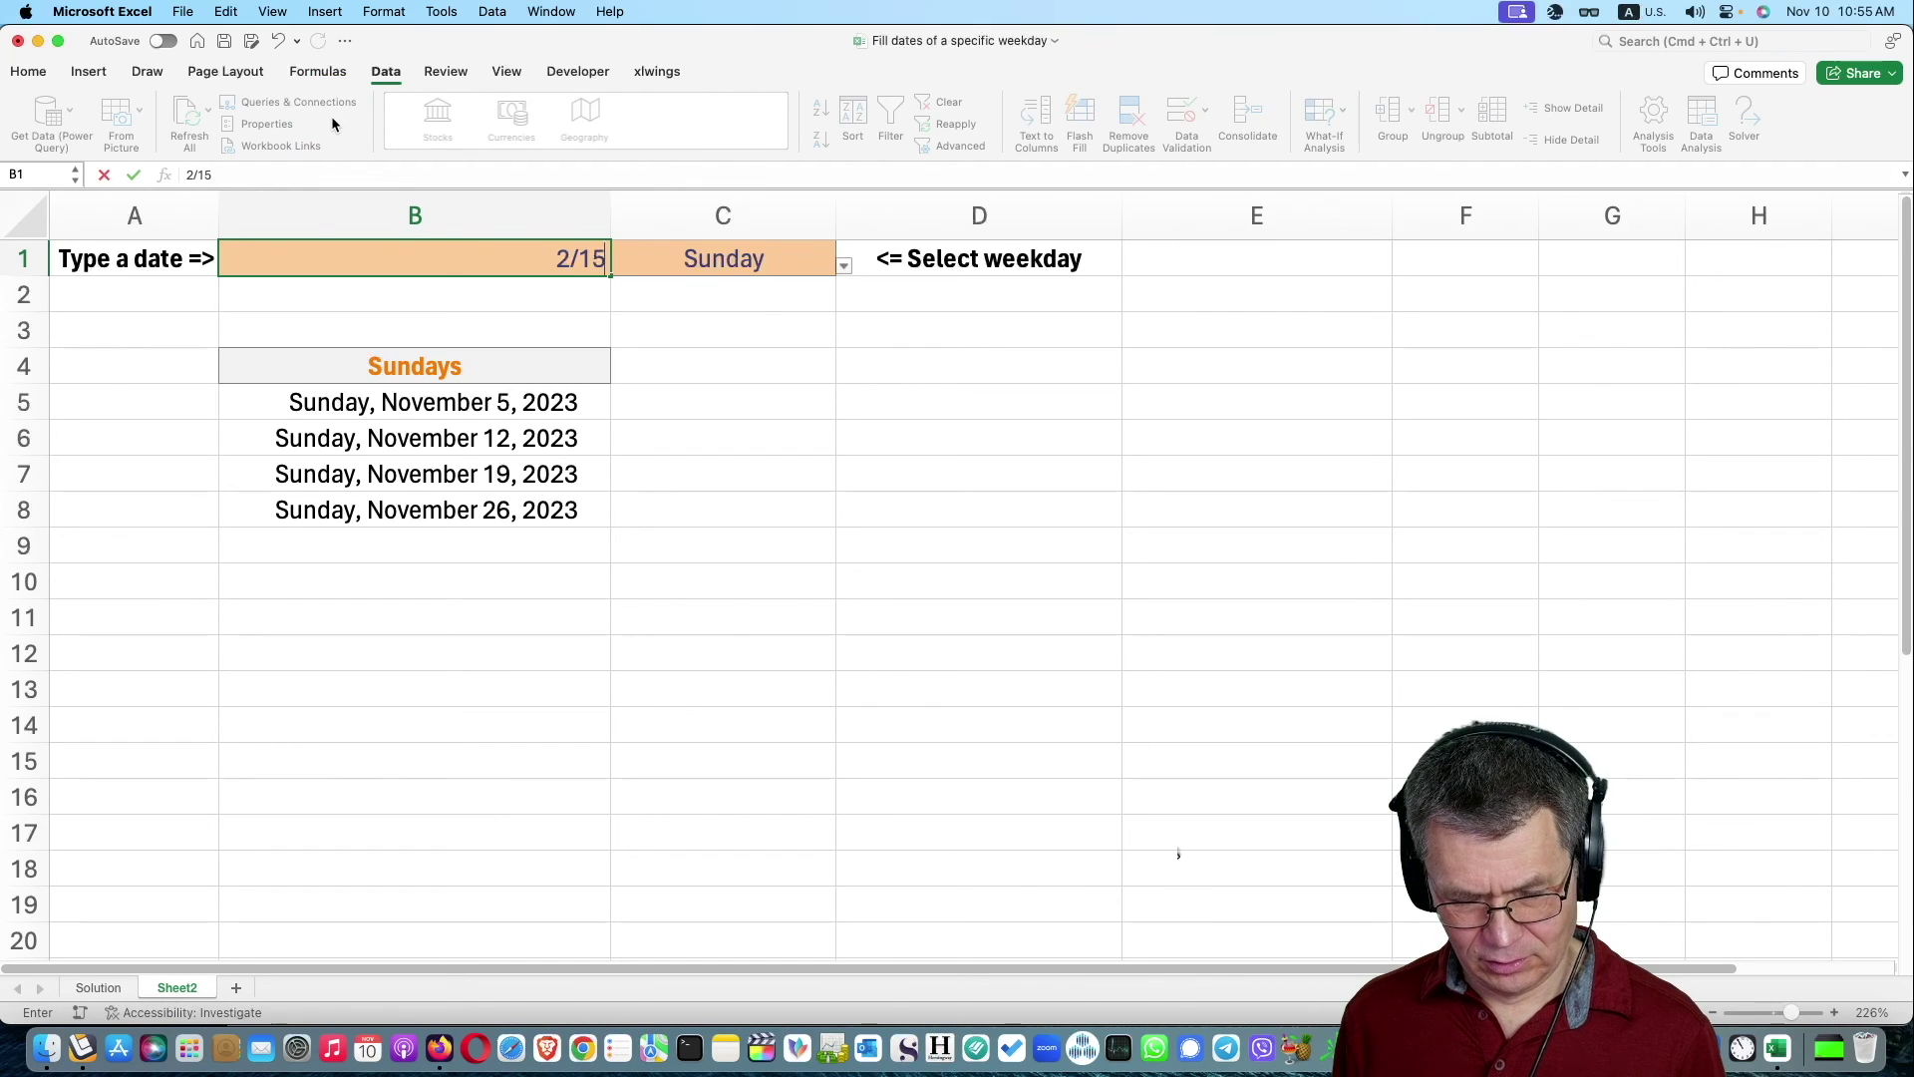
{"action": "type", "text": "/"}
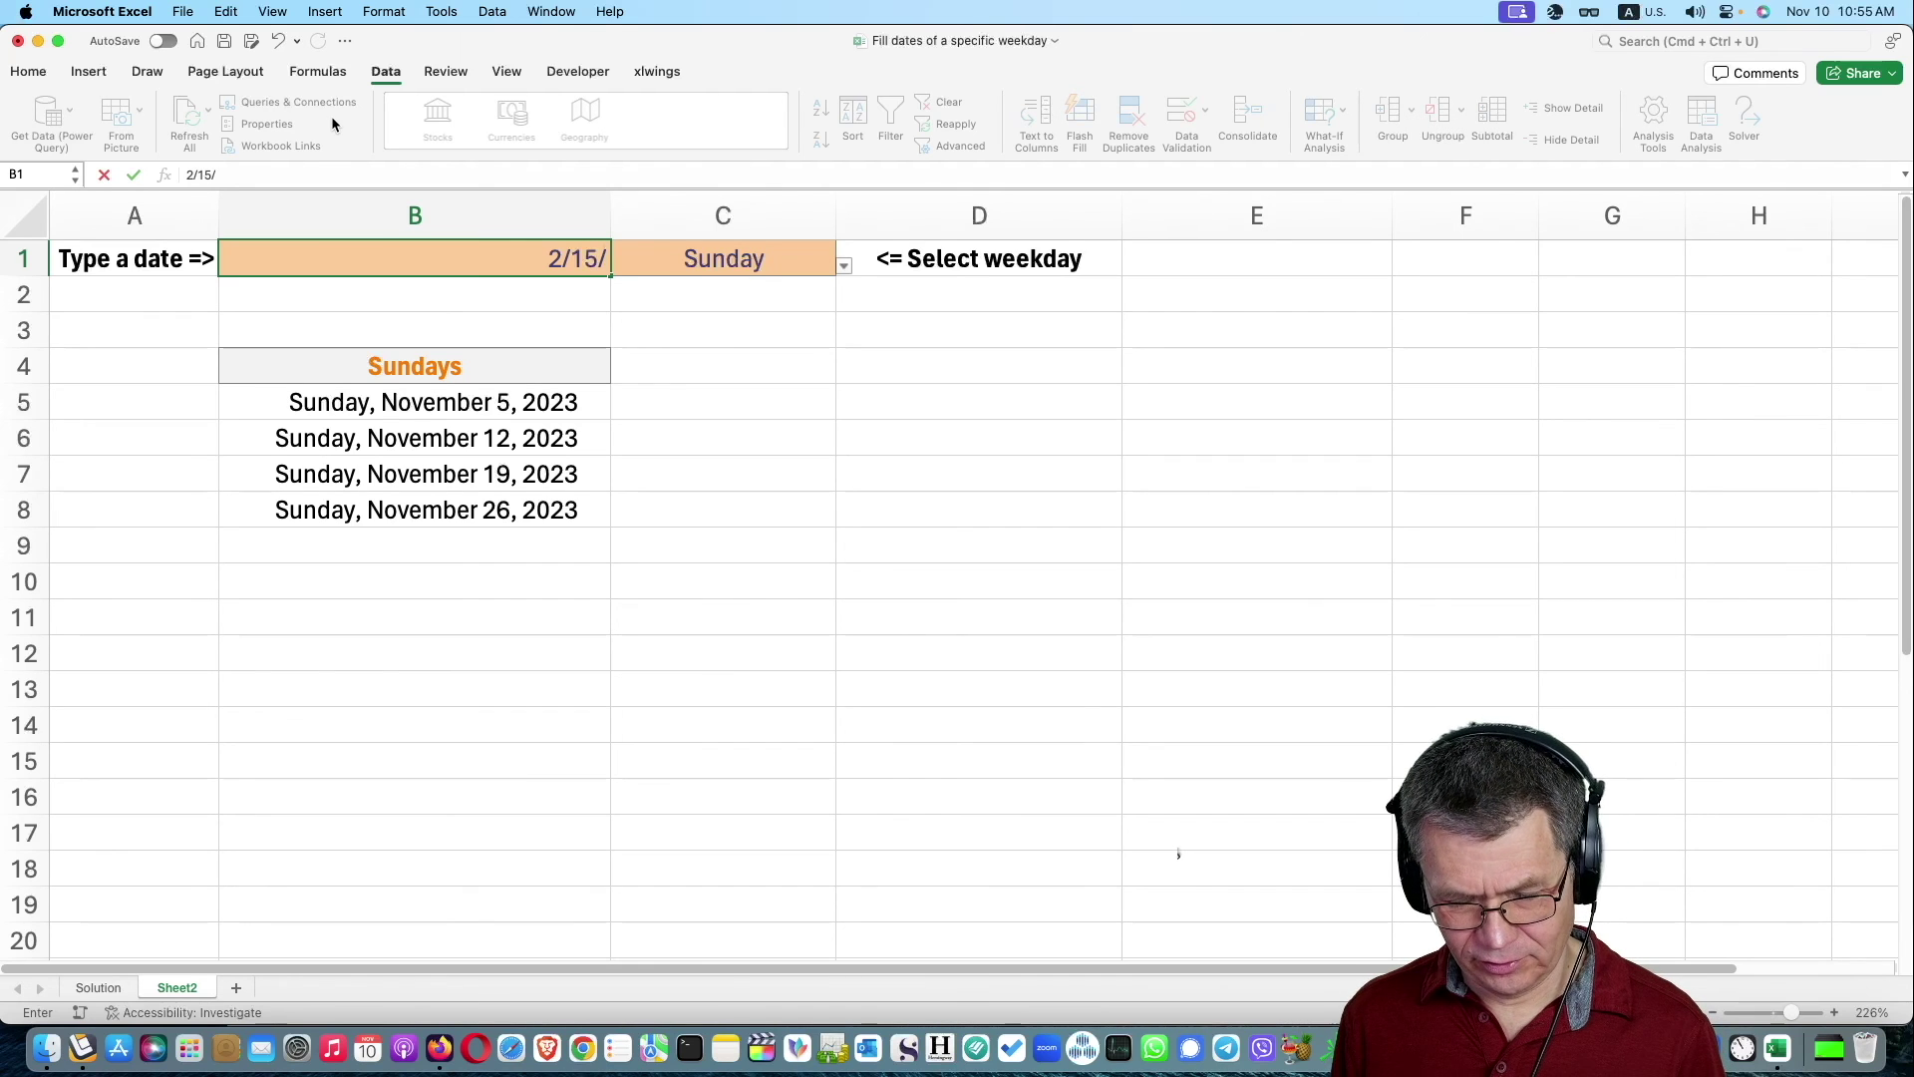
{"action": "type", "text": "25"}
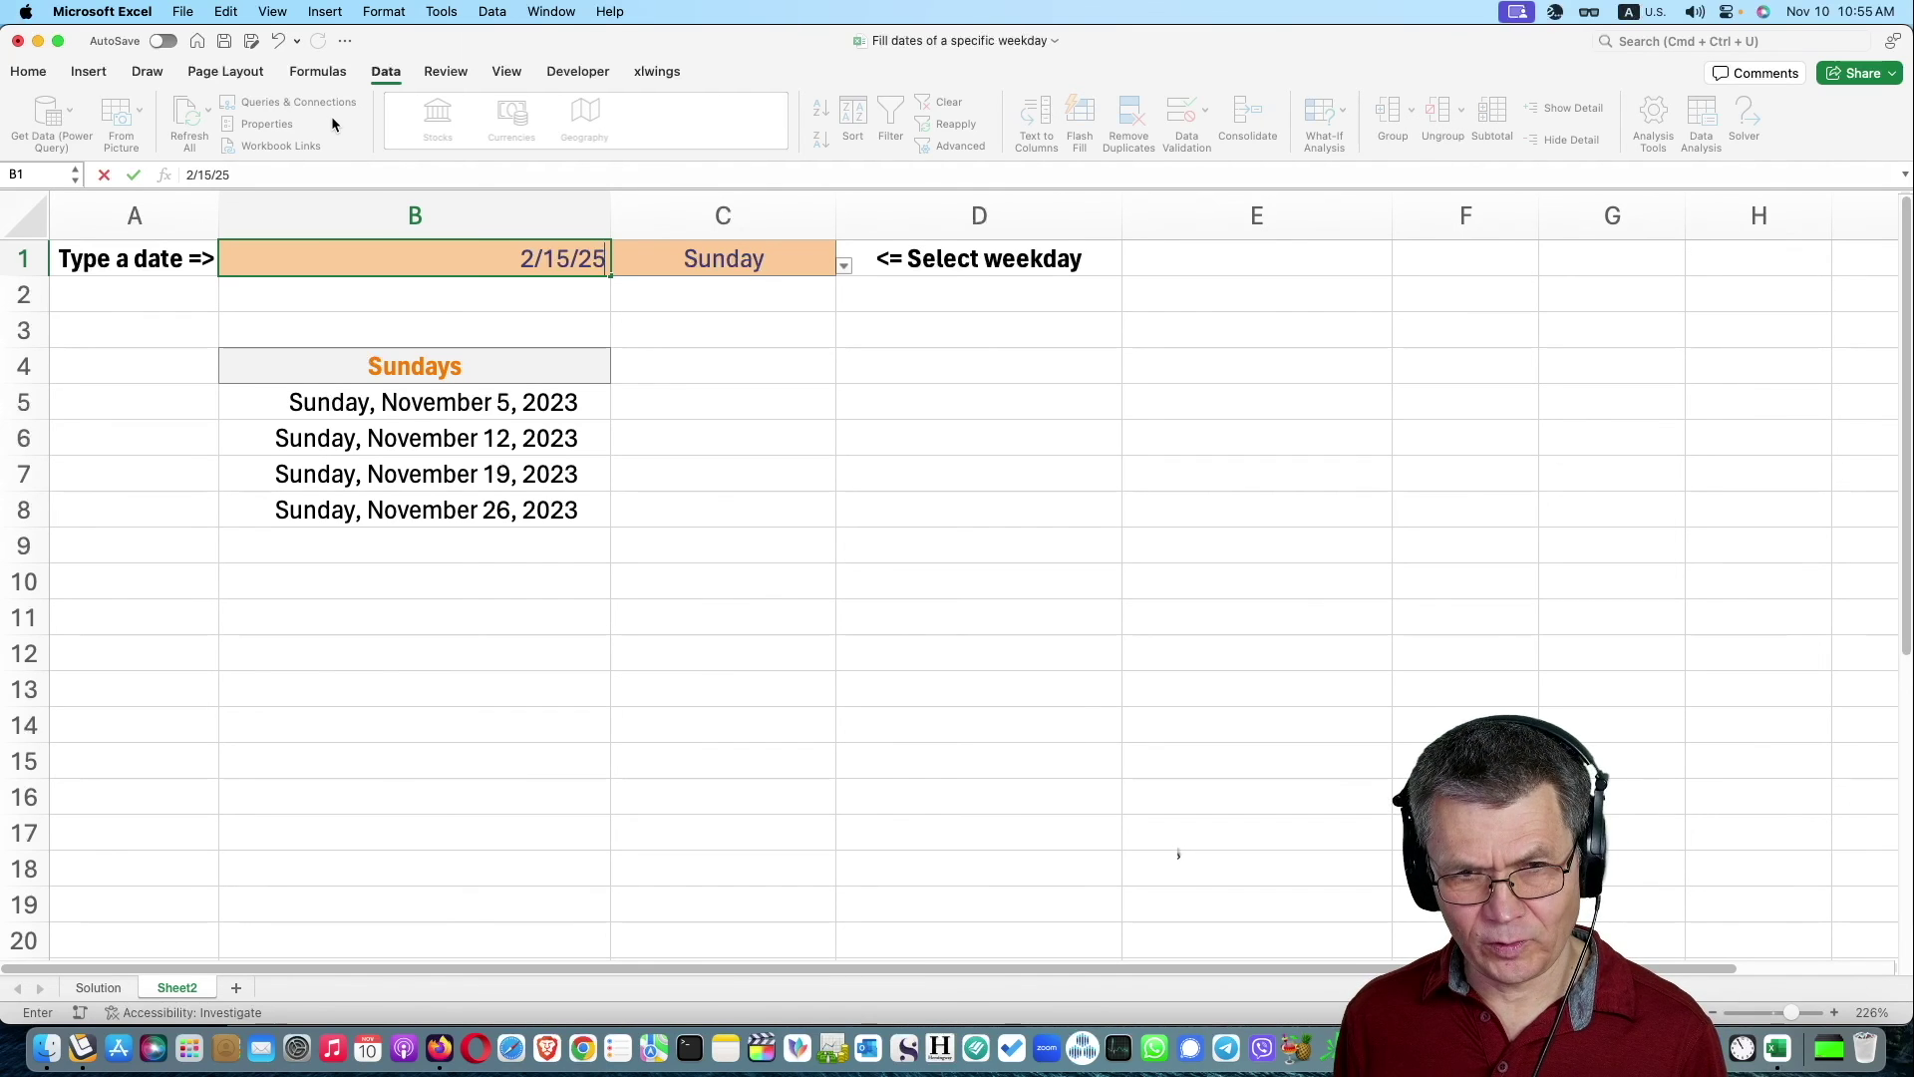
{"action": "key", "text": "Return"}
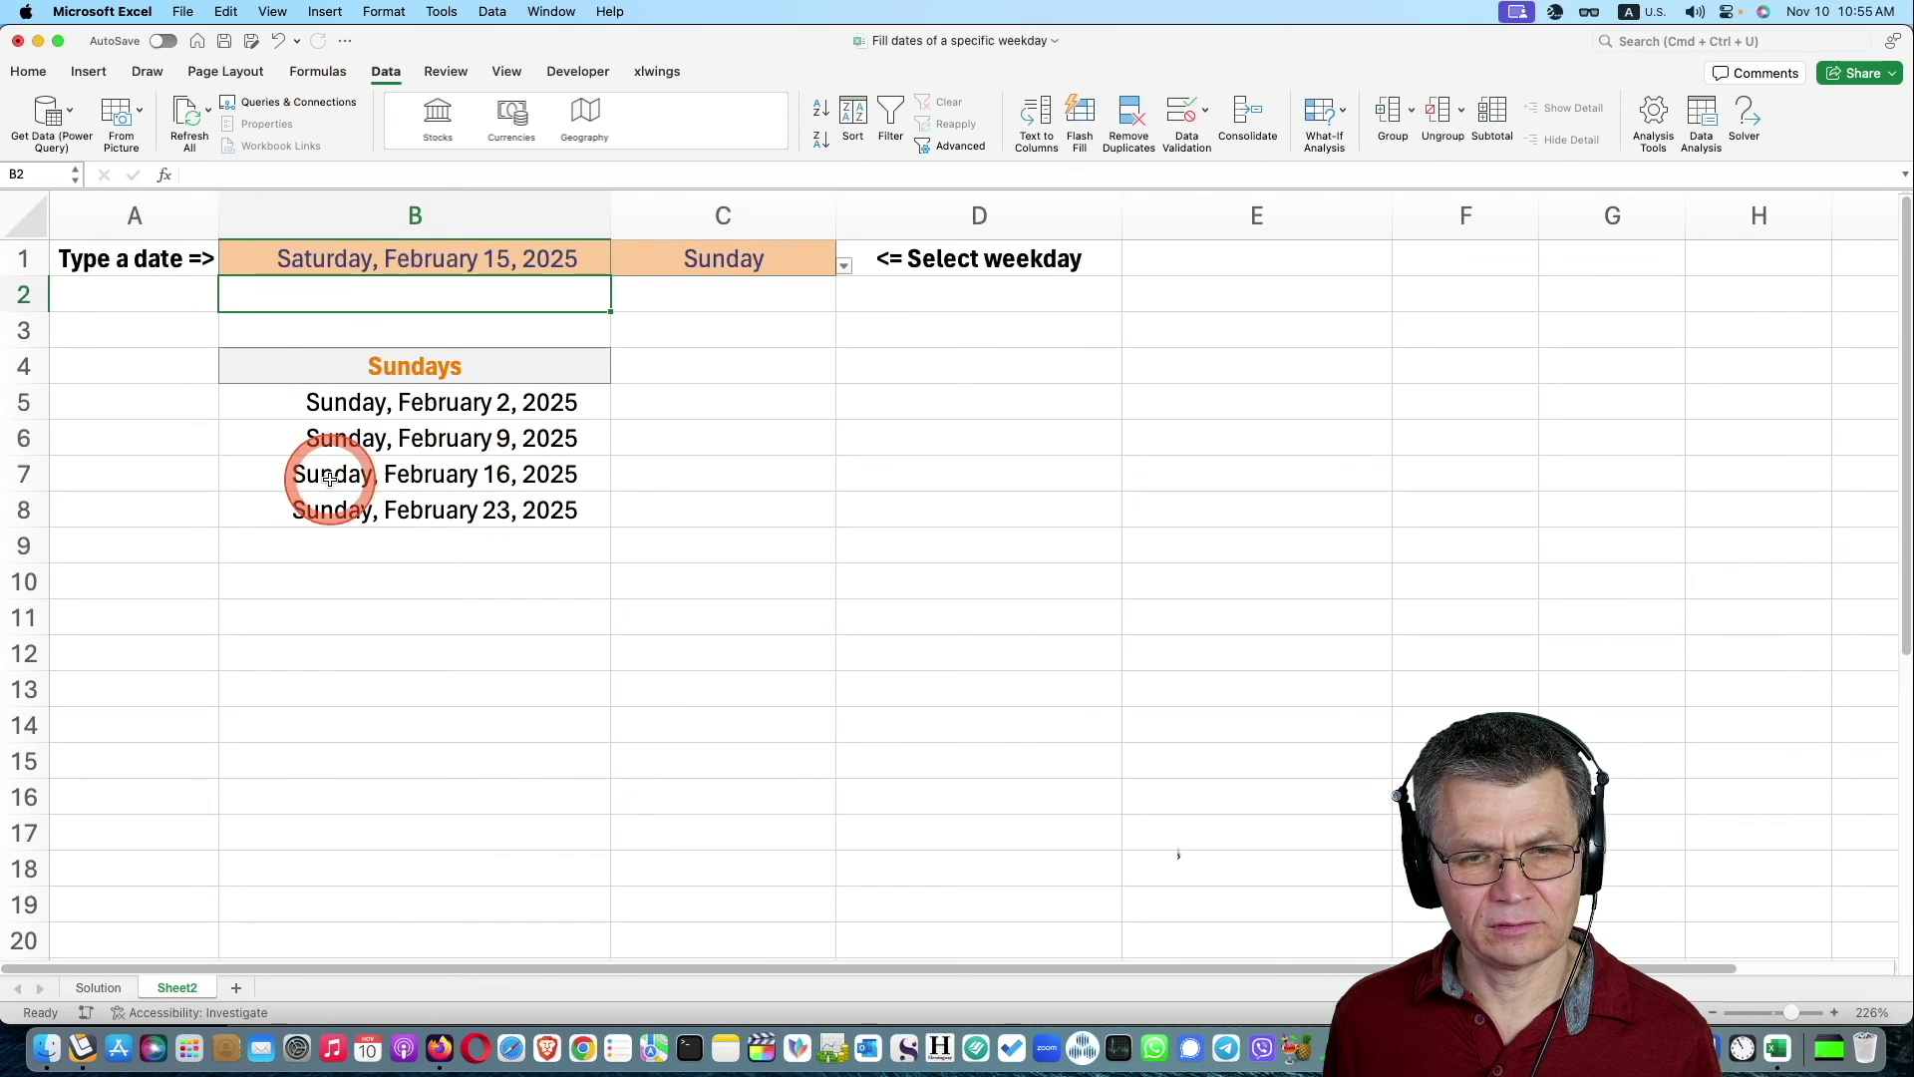
{"action": "left_click", "coordinate": [543, 262]}
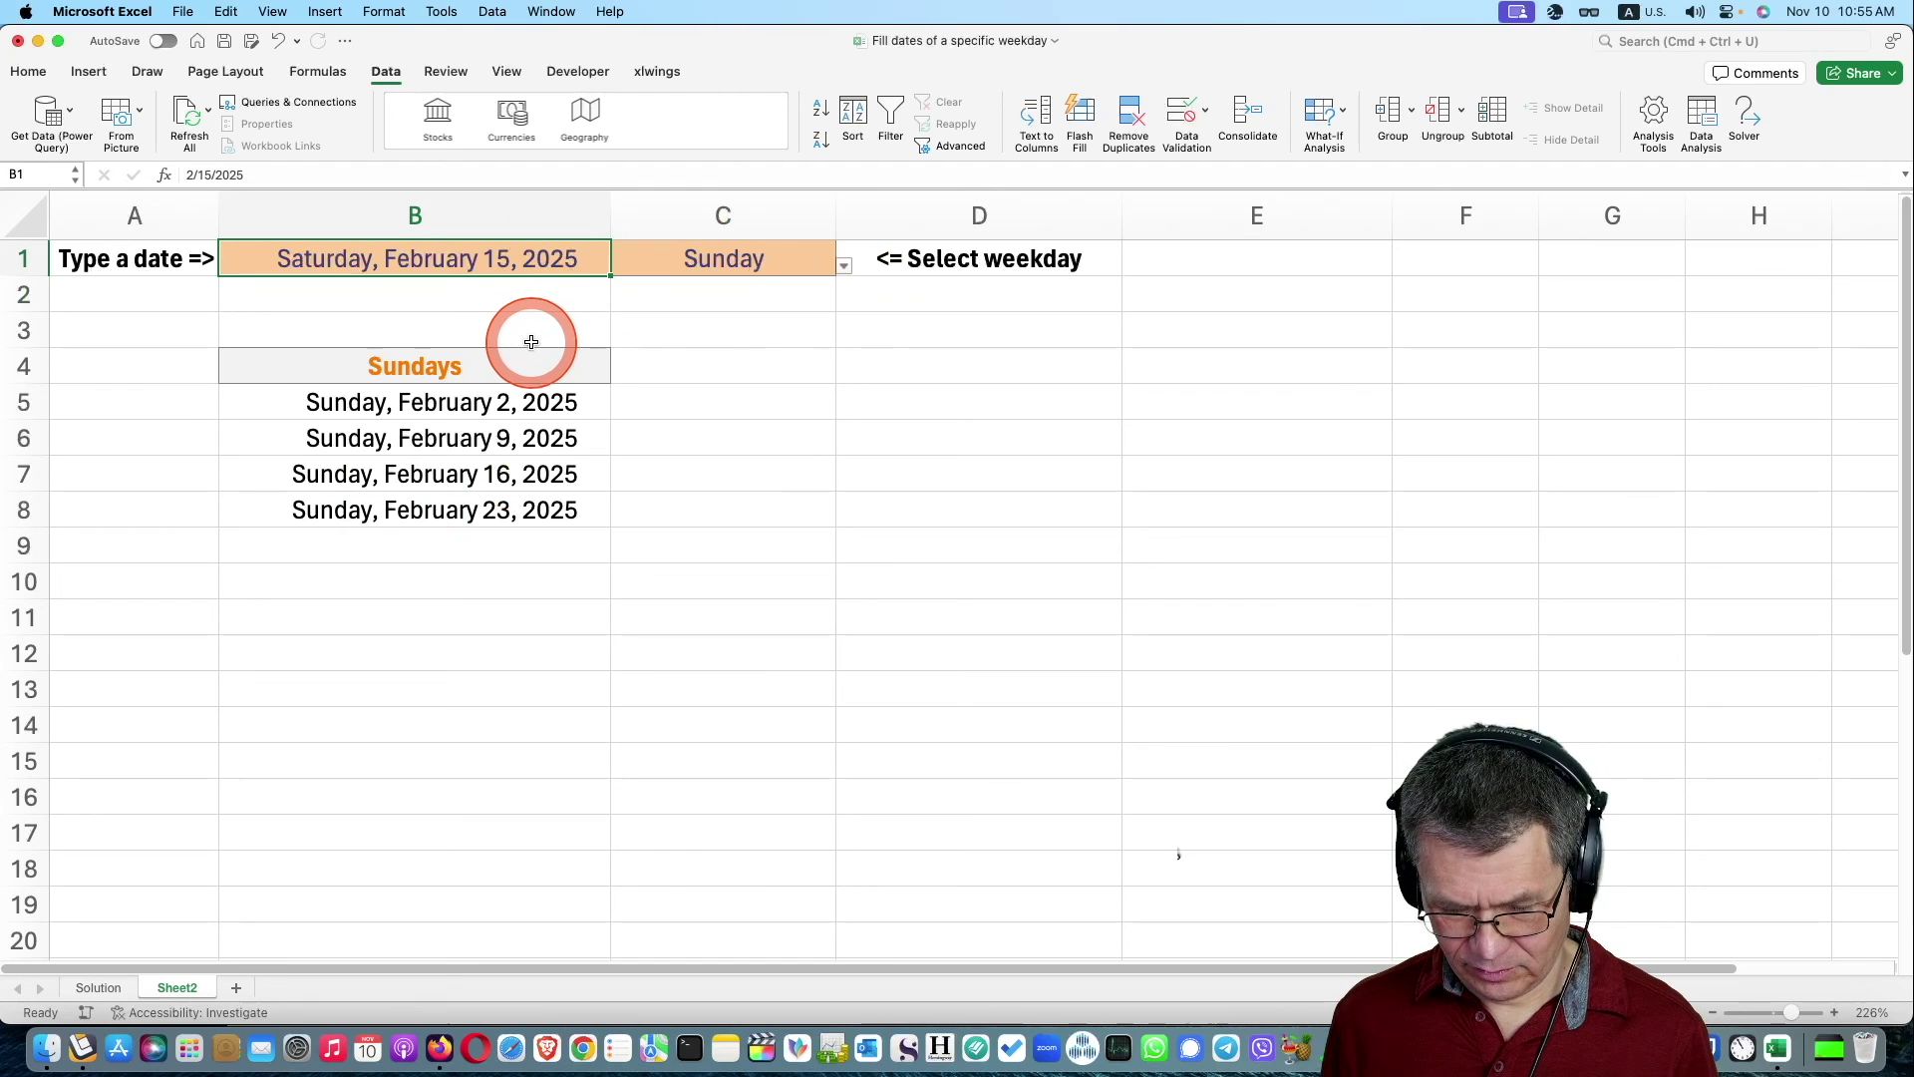
{"action": "type", "text": "1/1/99"}
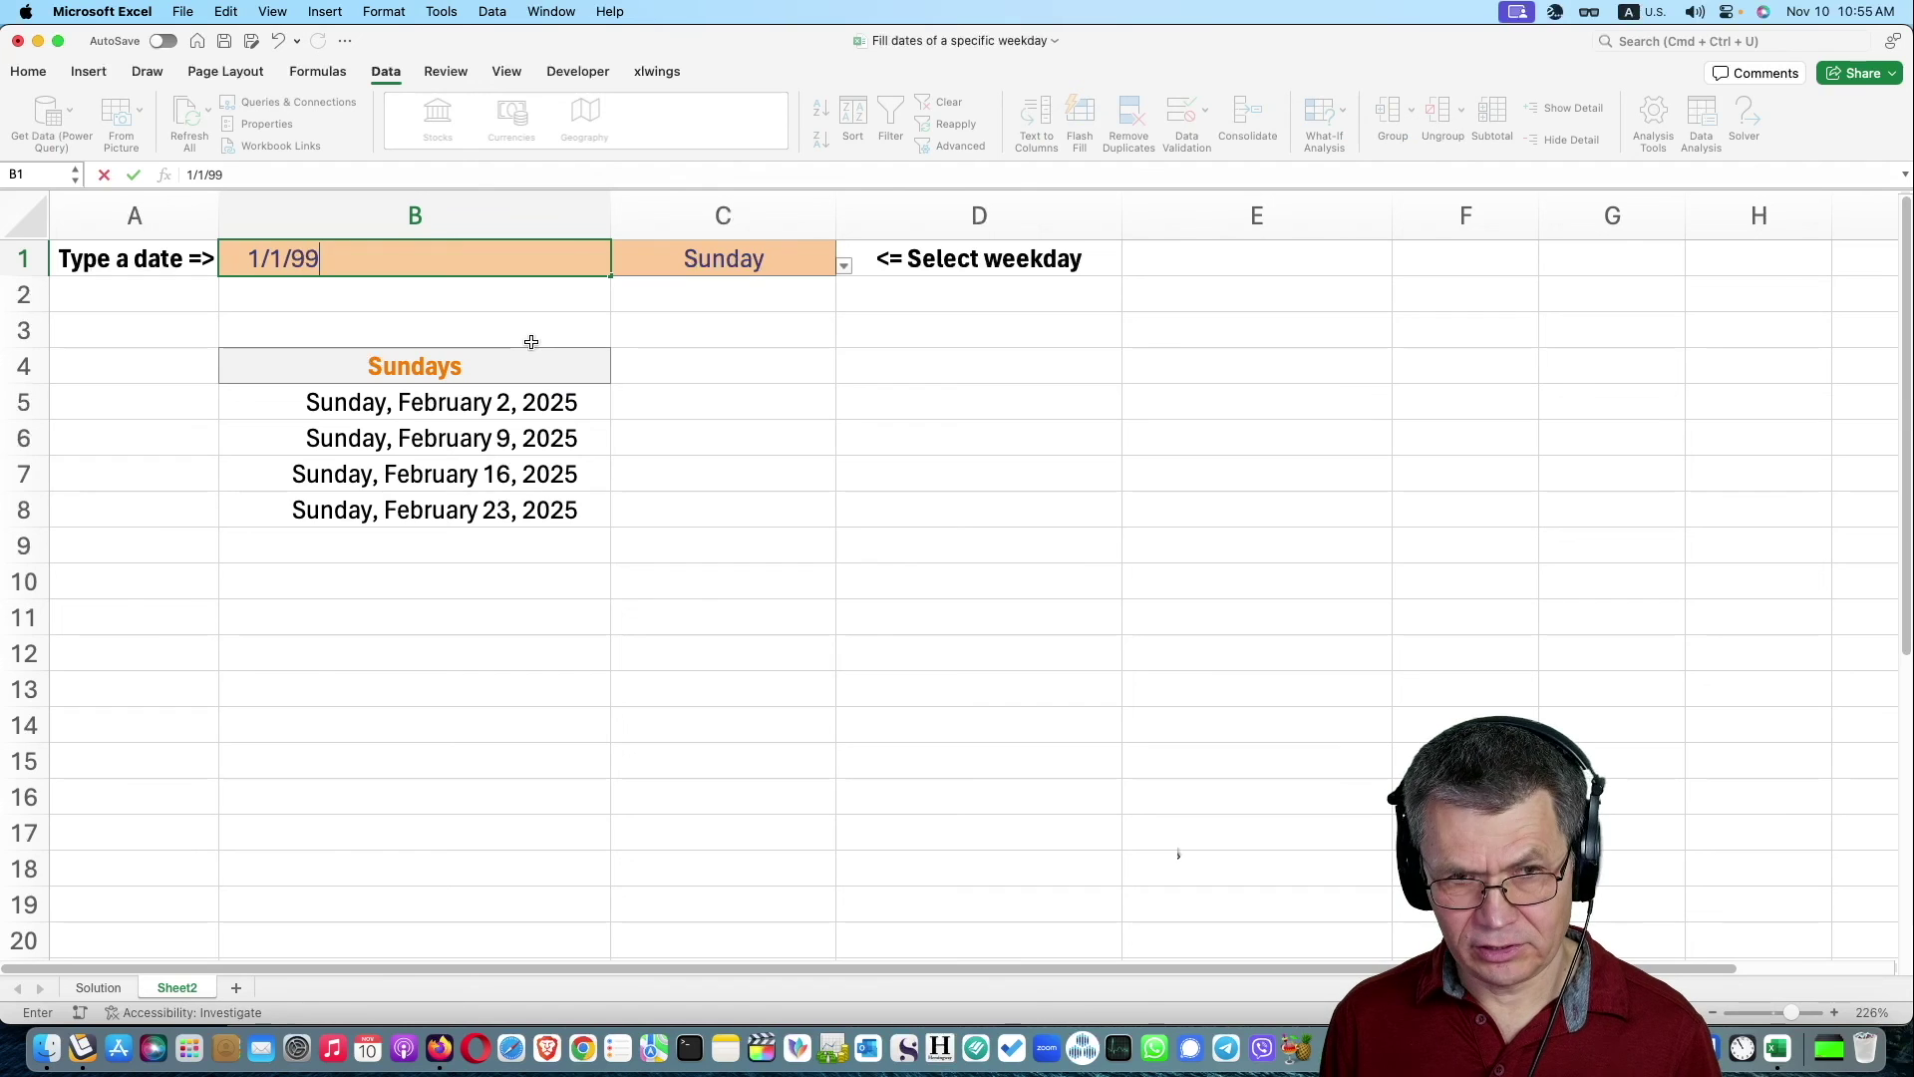
{"action": "key", "text": "Return"}
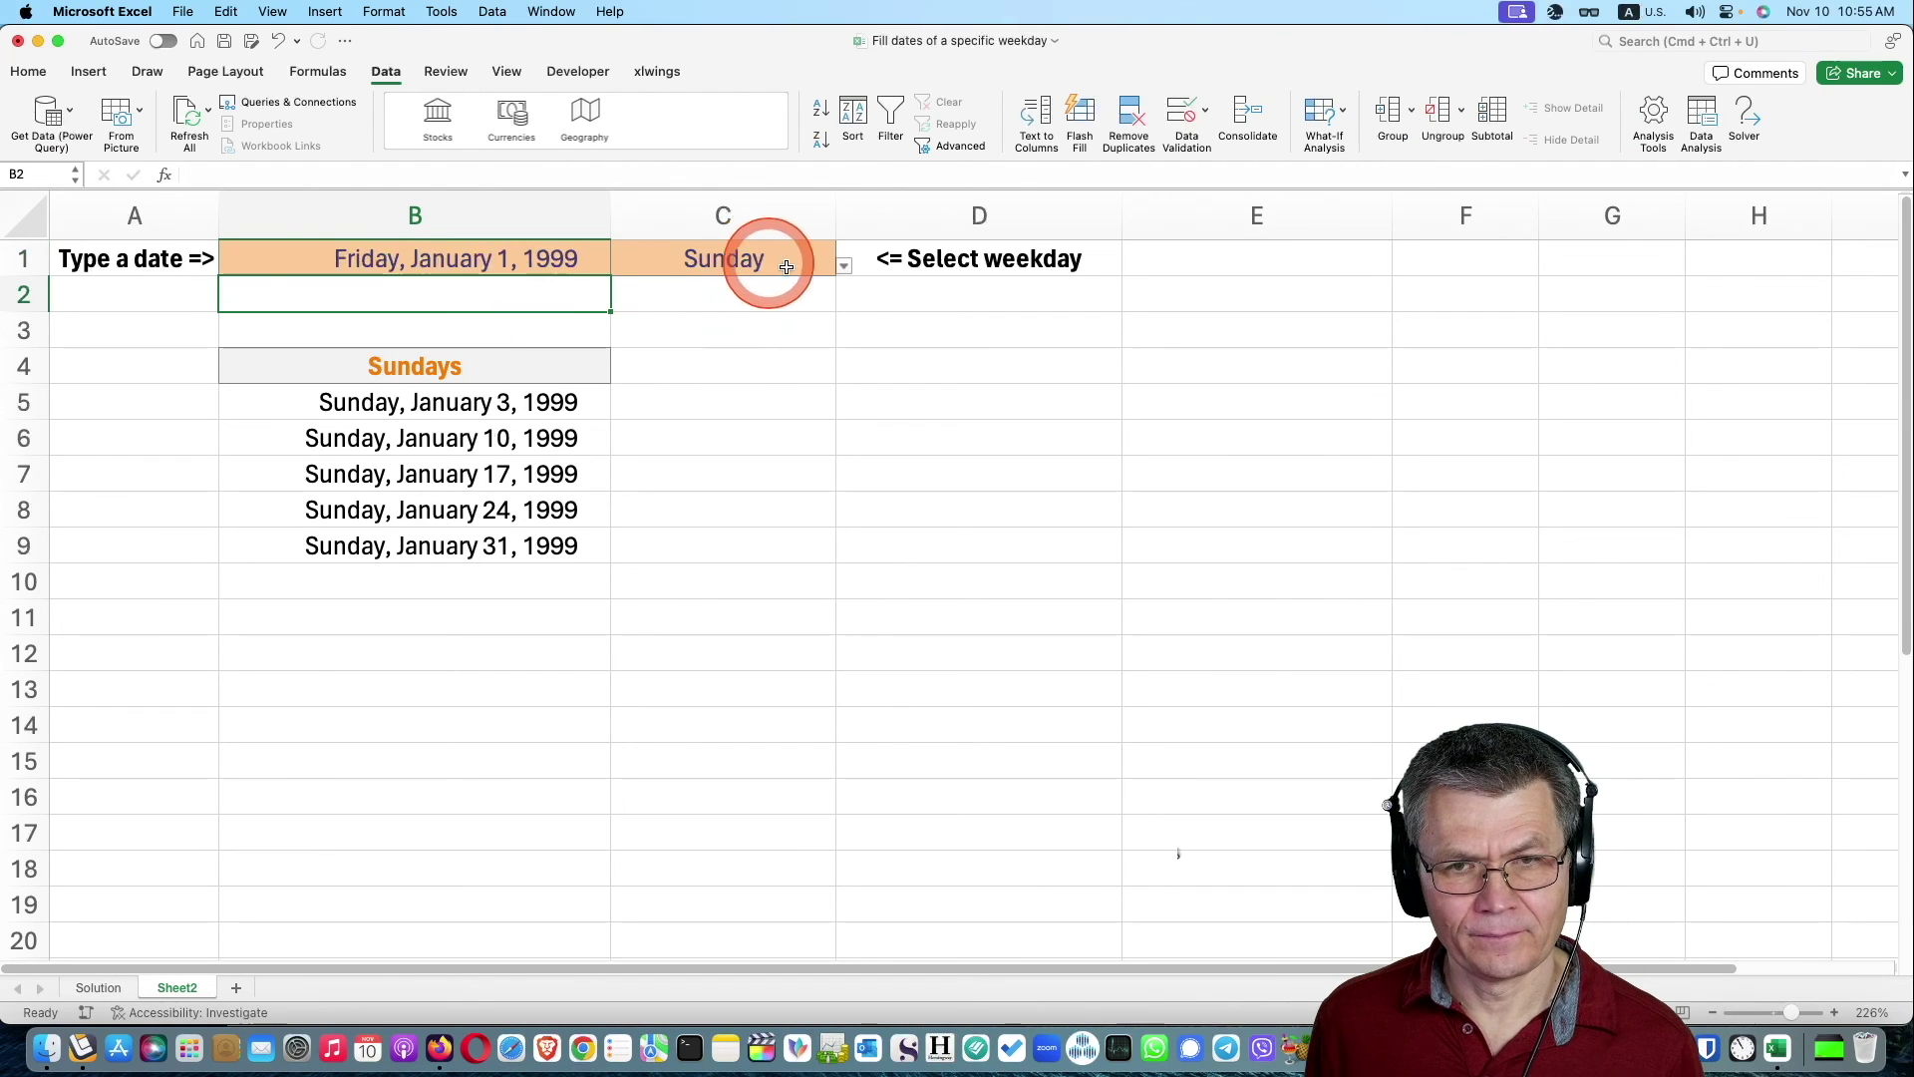
Pick Tuesday from C1's weekday drop-down to list January 1999's Tuesdays.
{"action": "left_click", "coordinate": [782, 265]}
{"action": "left_click", "coordinate": [845, 269]}
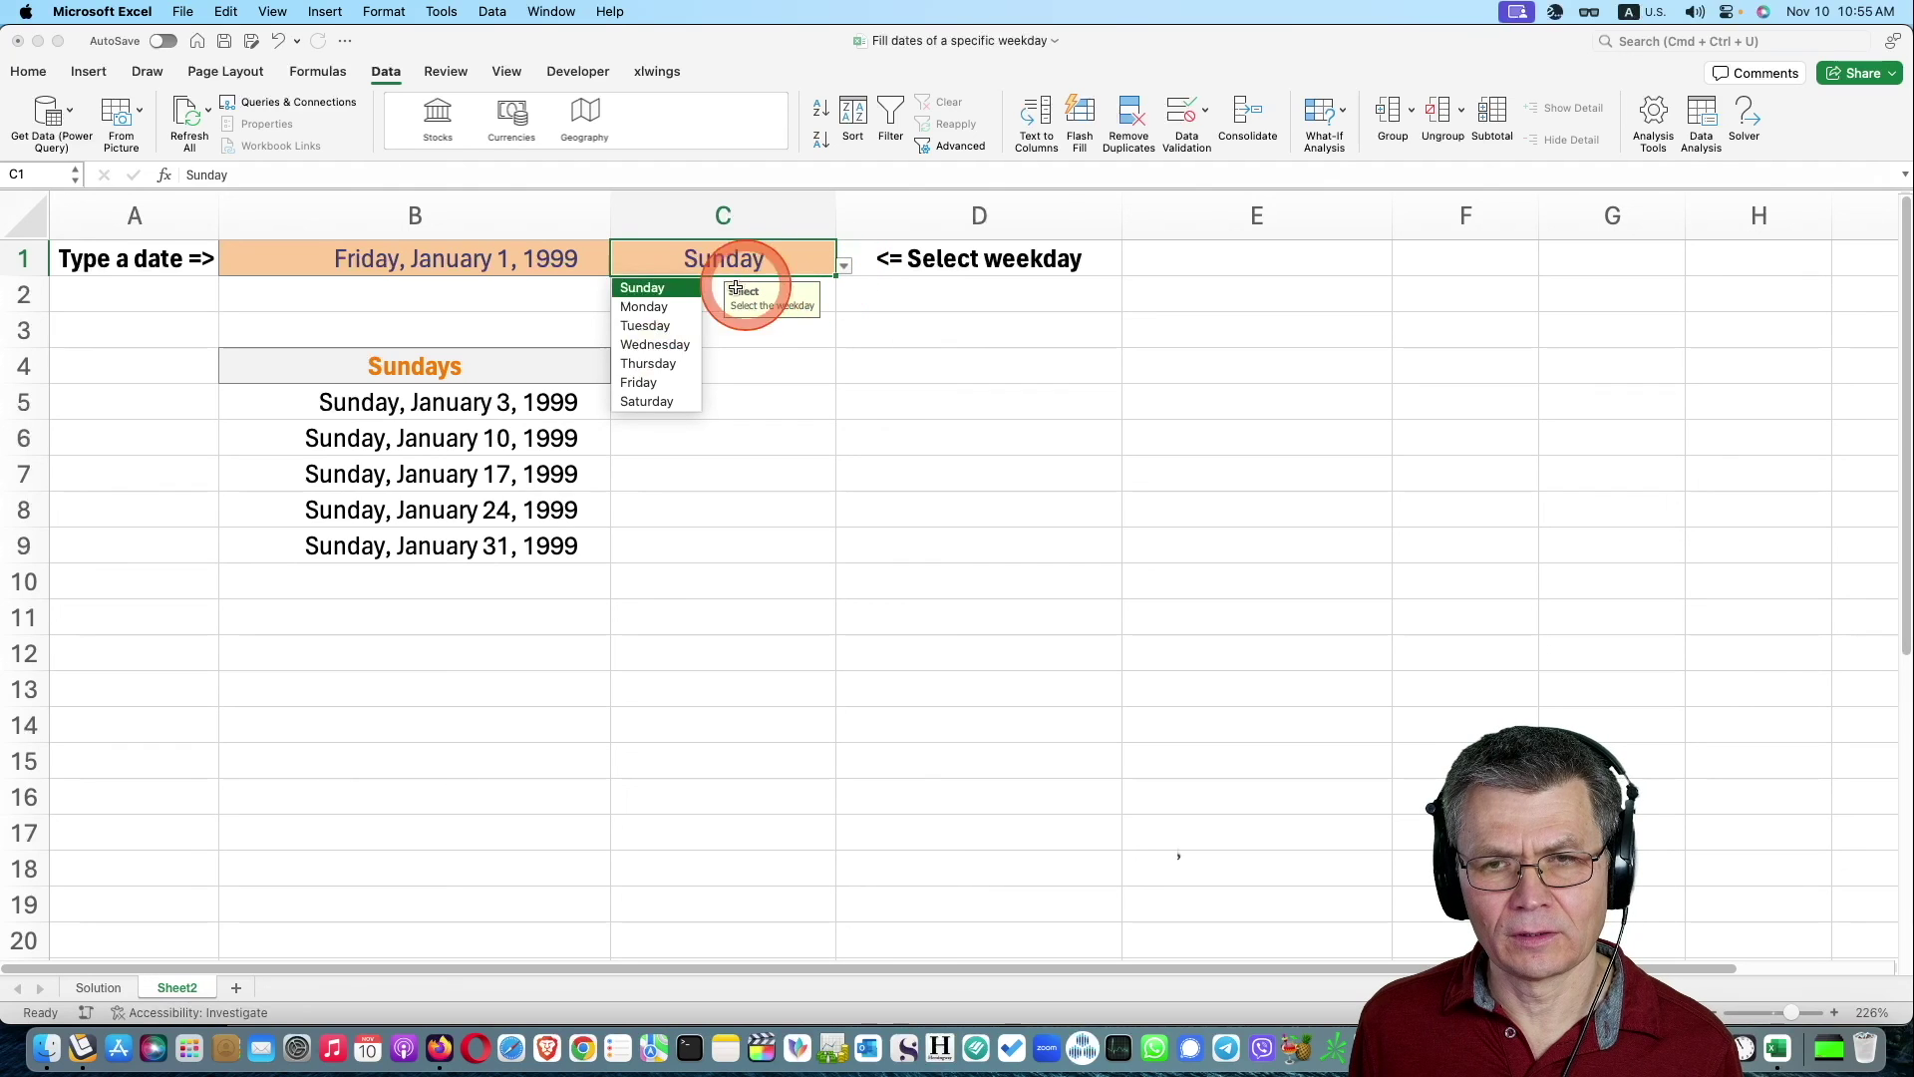
{"action": "left_click", "coordinate": [645, 325]}
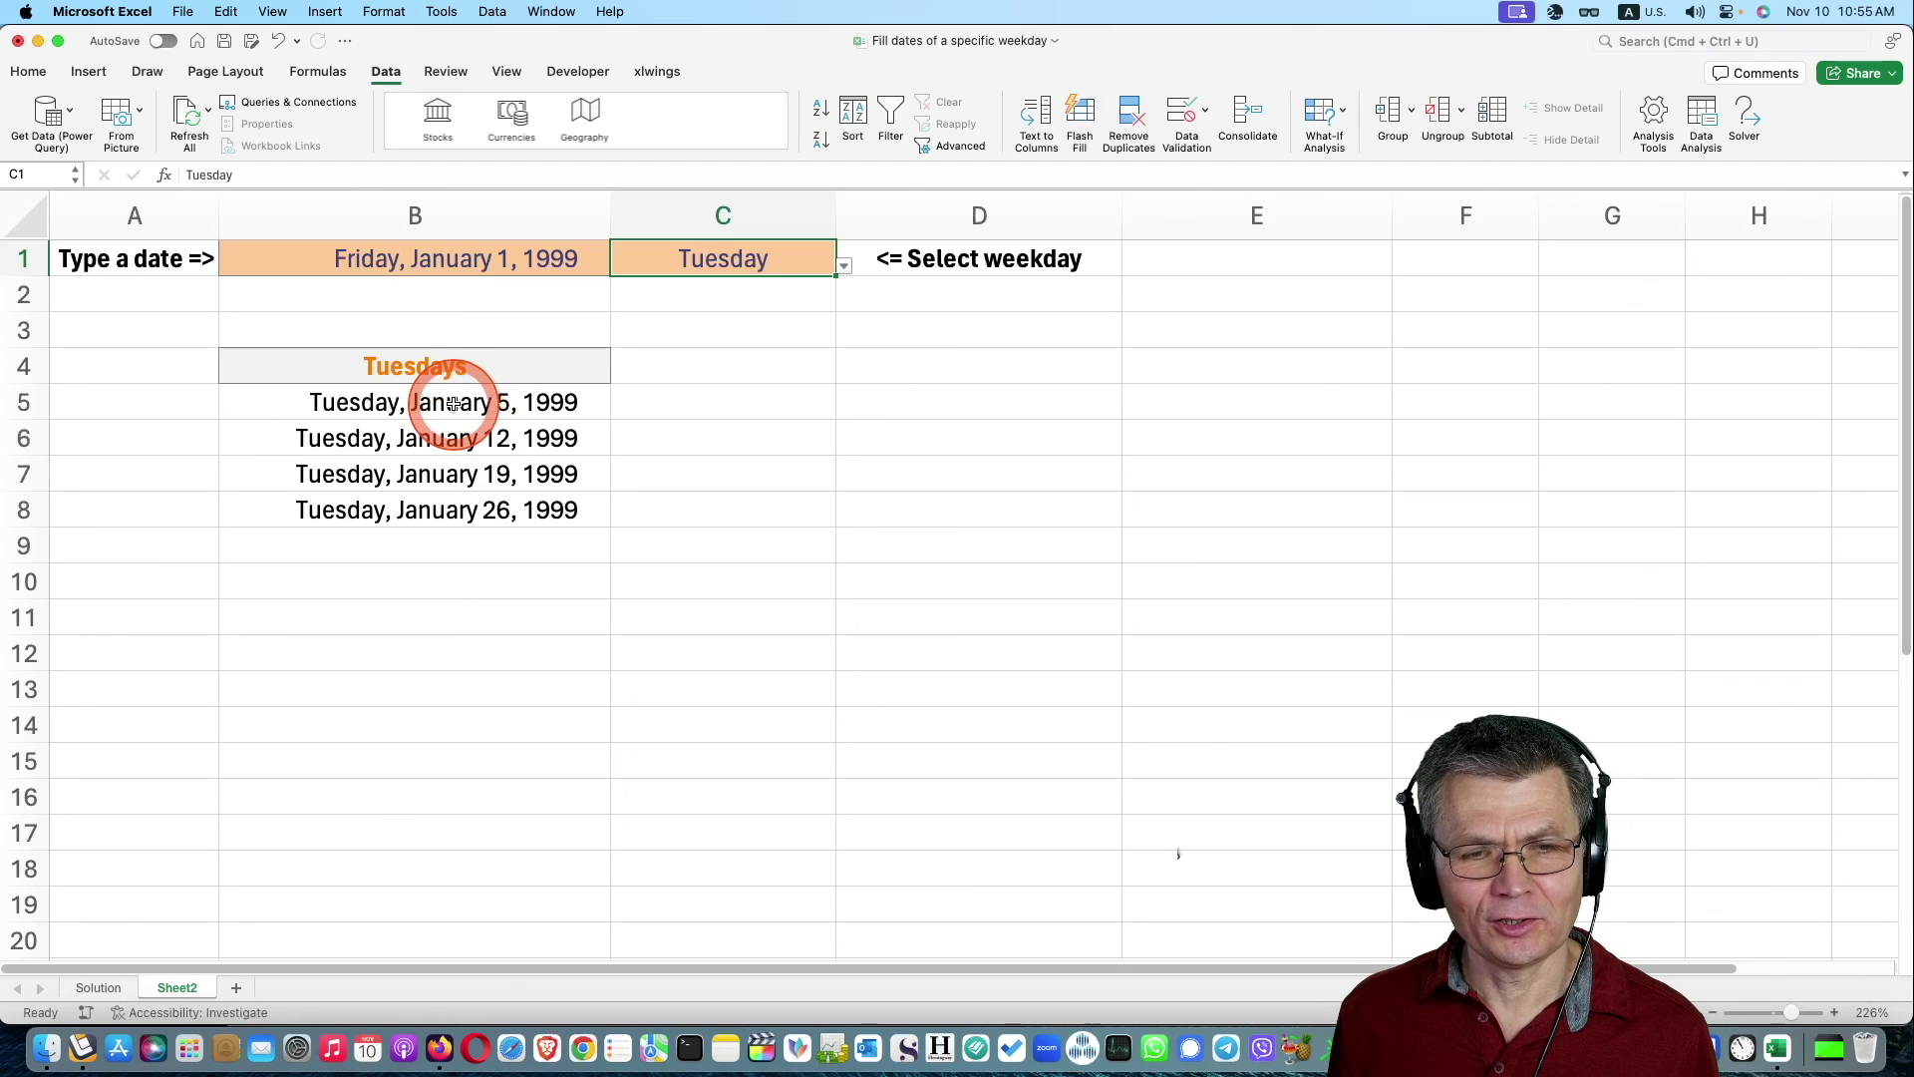
Widen column B well to the right and display B5's complete FILTER formula.
{"action": "left_click", "coordinate": [453, 404]}
{"action": "double_click", "coordinate": [453, 404]}
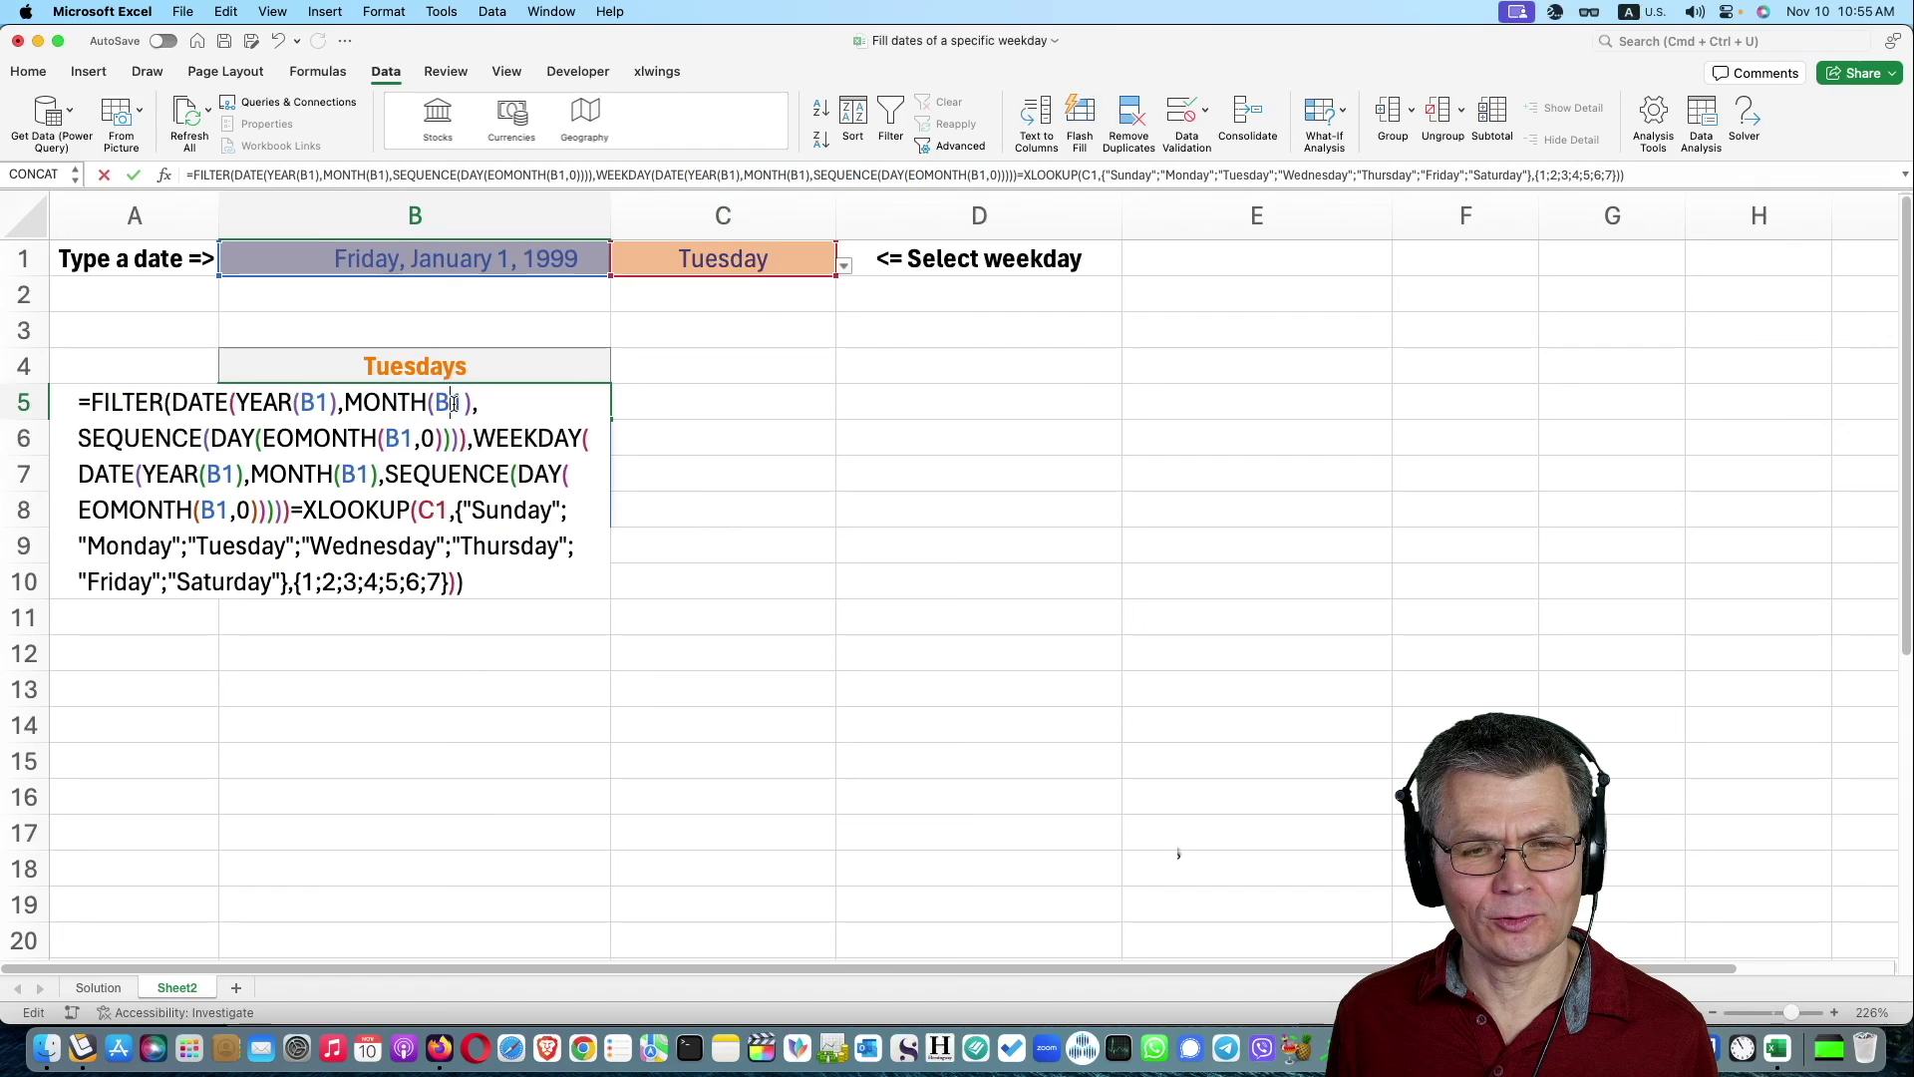
{"action": "key", "text": "Escape"}
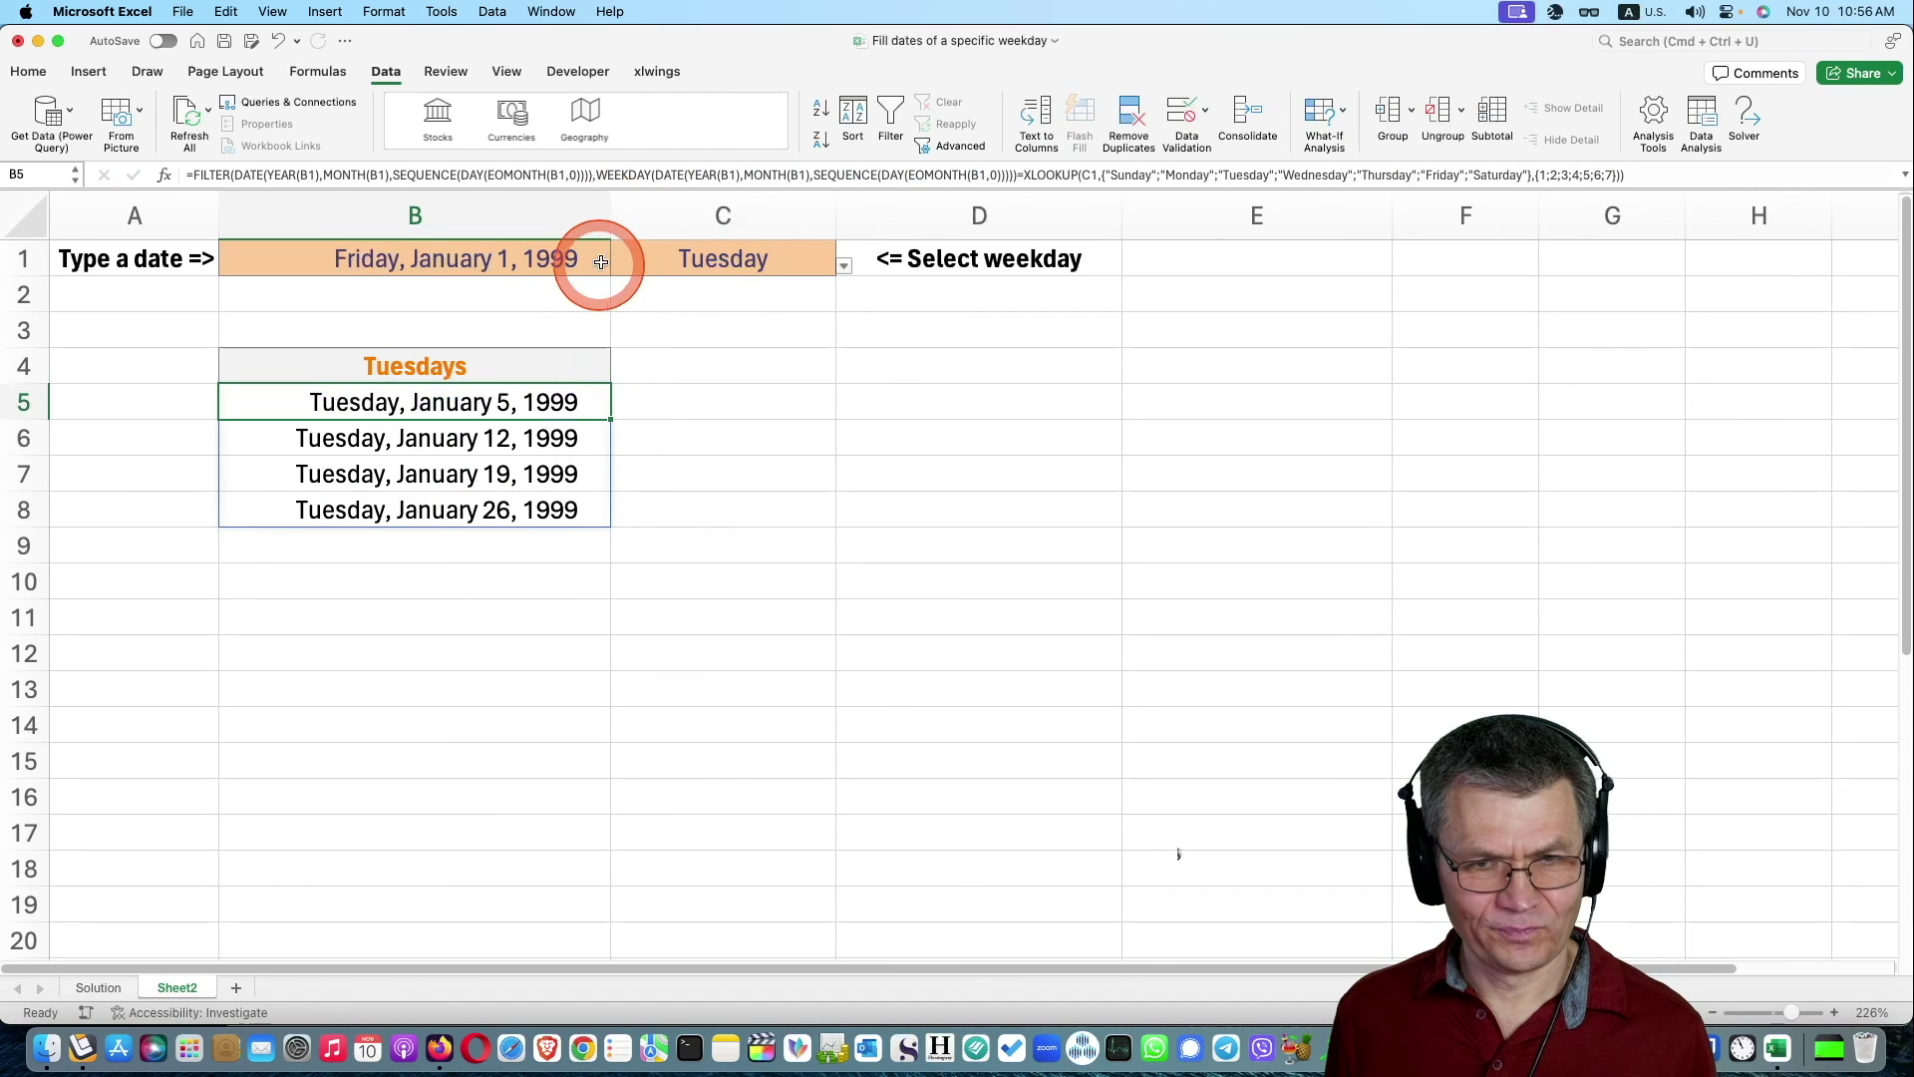
{"action": "left_click_drag", "start_coordinate": [610, 213], "coordinate": [1074, 202]}
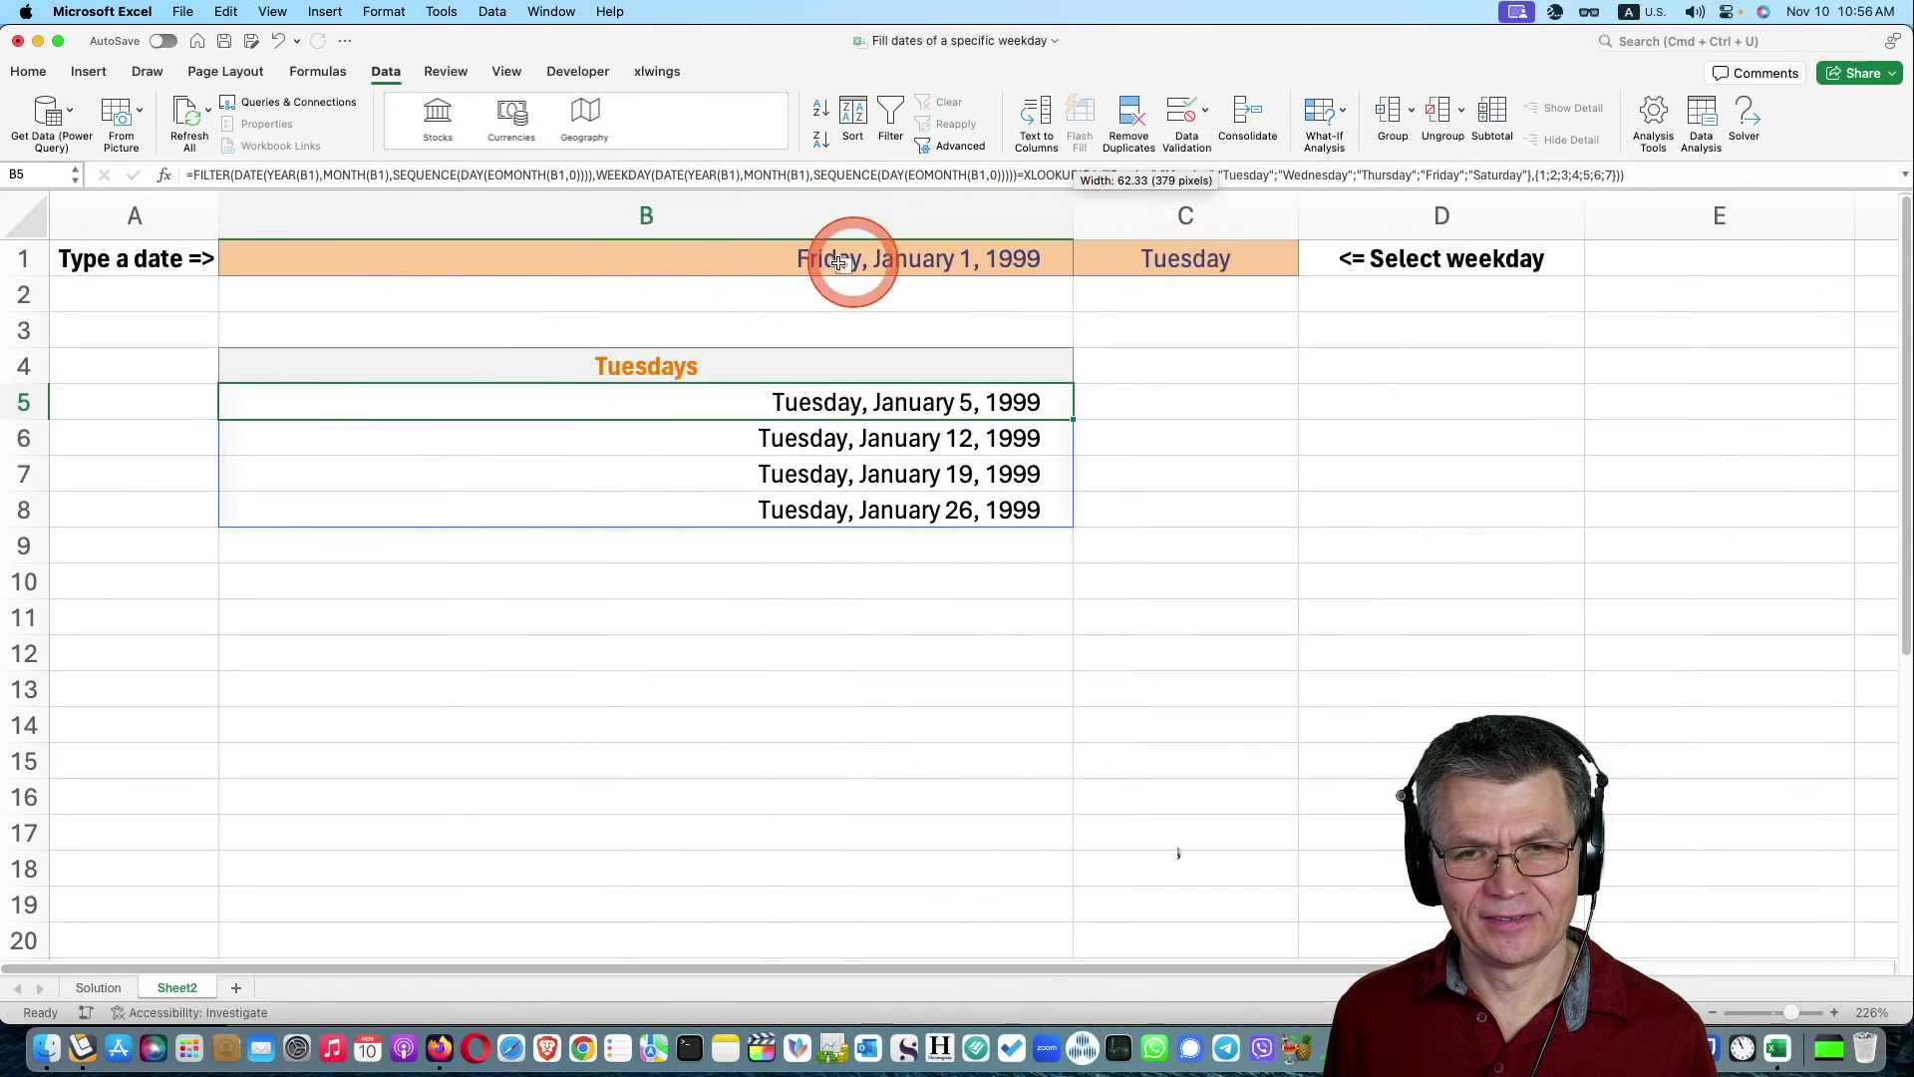
{"action": "double_click", "coordinate": [695, 402]}
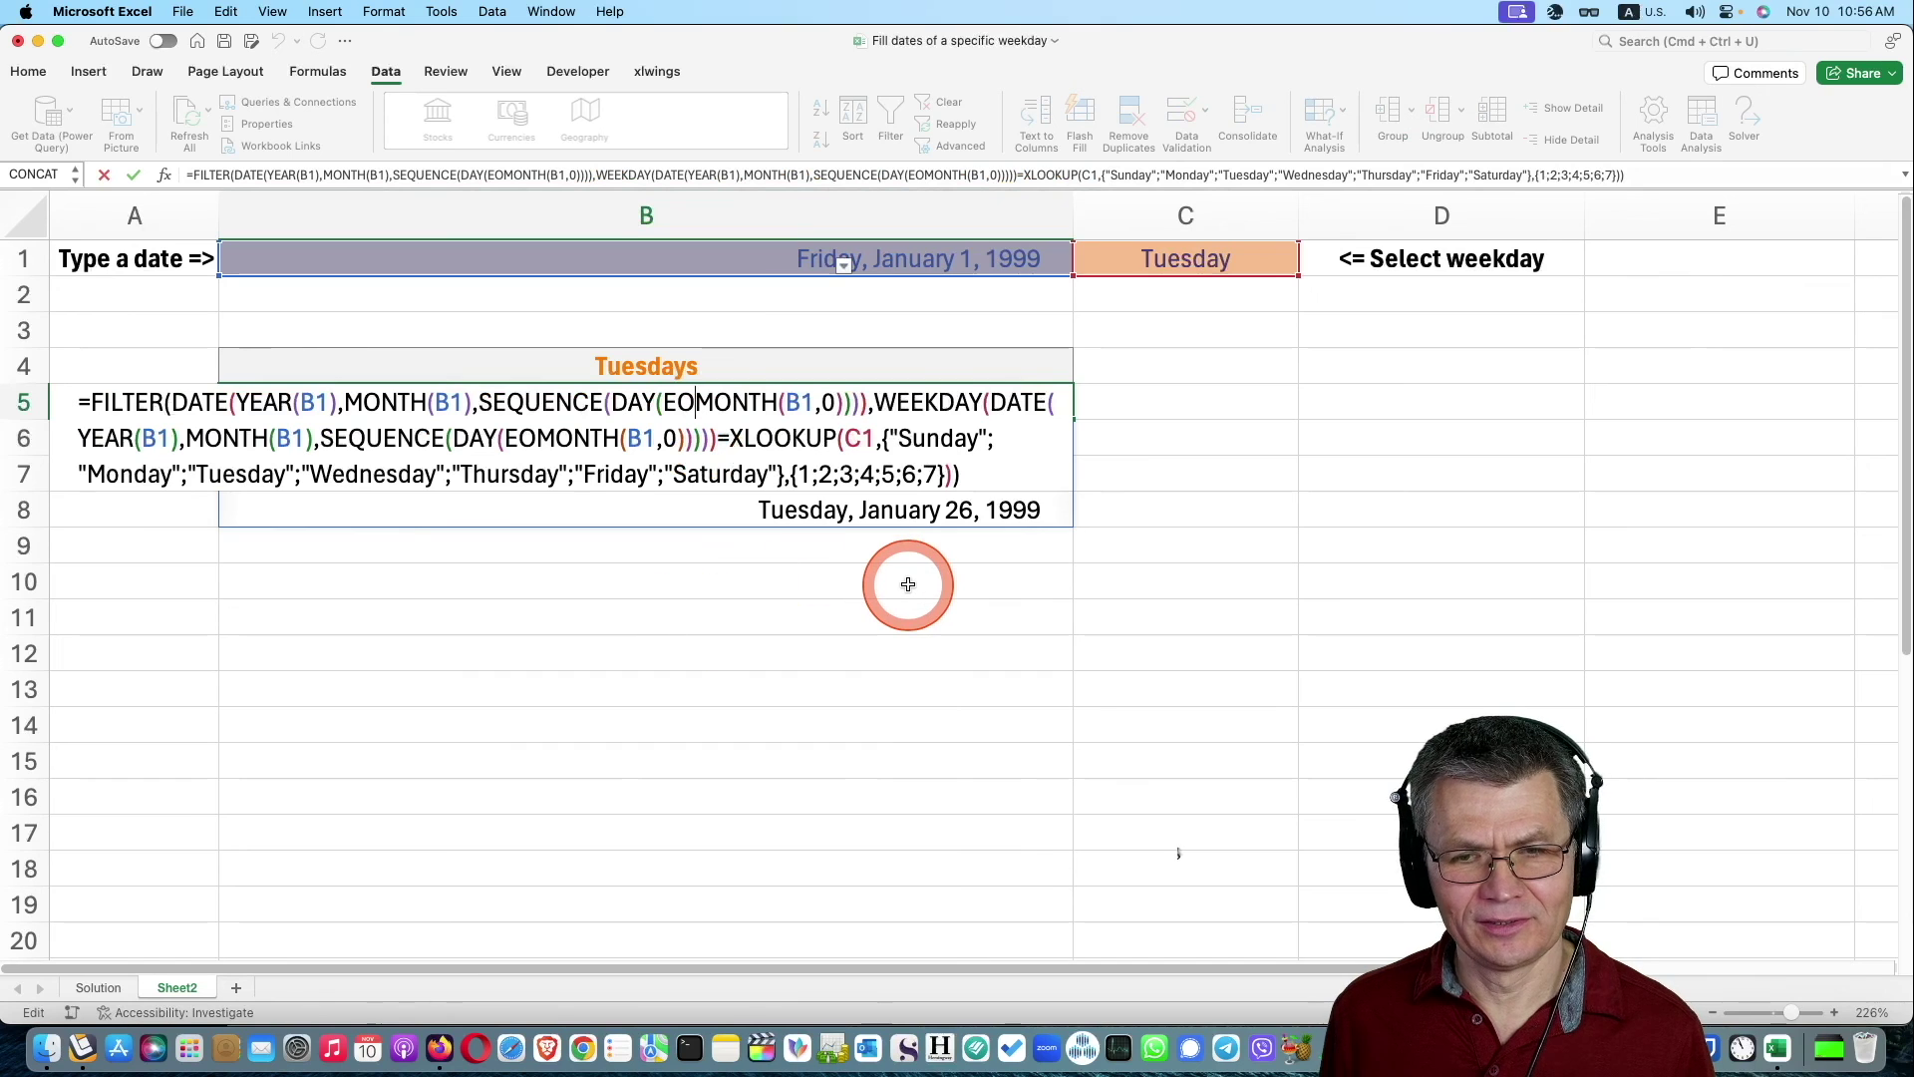